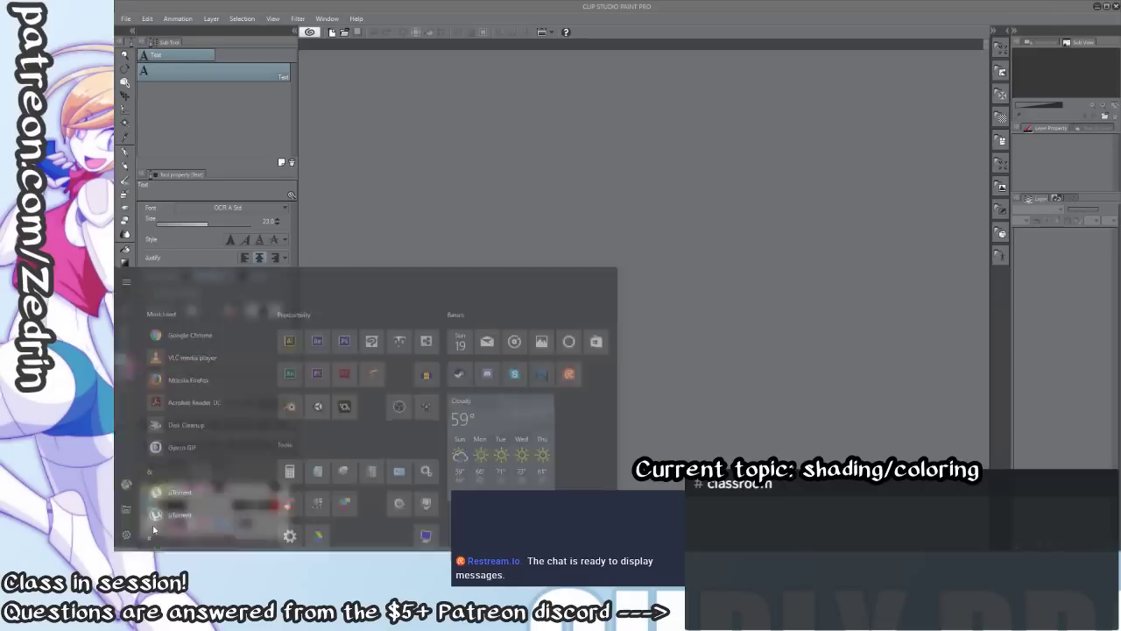
Launch Adobe Flash Professional, start an ActionScript 3.0 document and switch back to Clip Studio Paint.
{"action": "key", "text": "super"}
{"action": "left_click", "coordinate": [349, 309]}
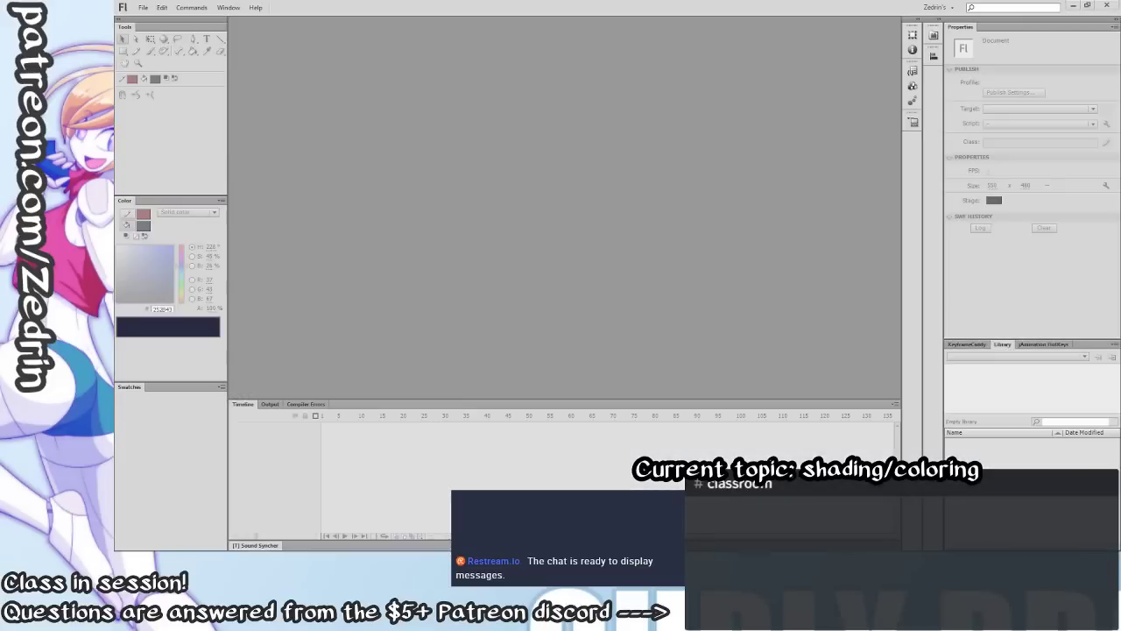
{"action": "left_click", "coordinate": [548, 134]}
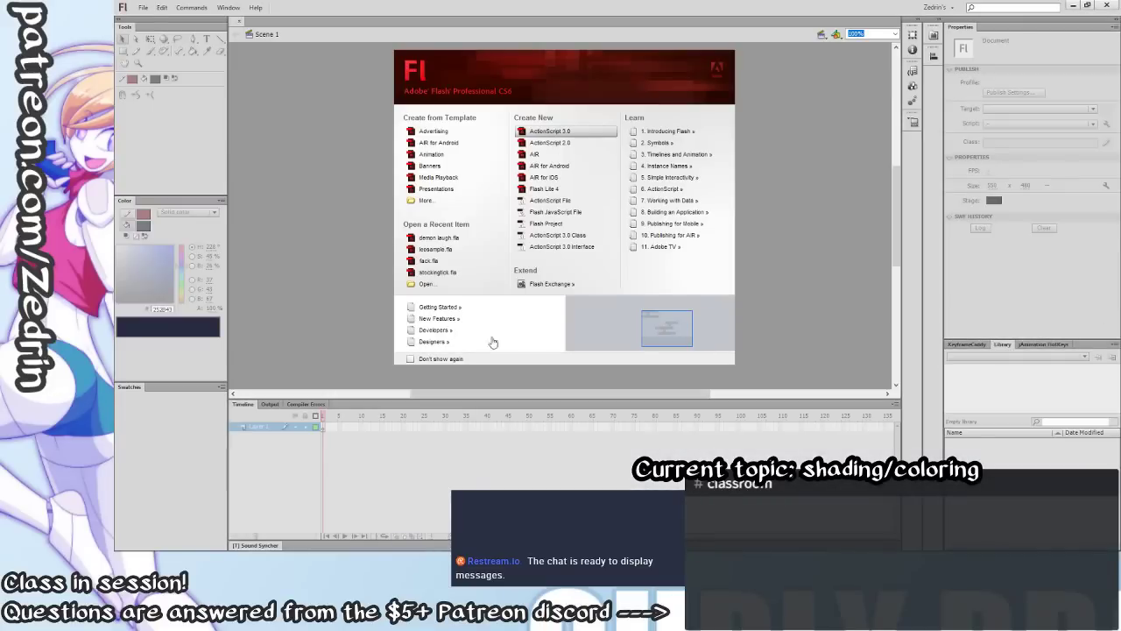
{"action": "key", "text": "alt+Tab"}
{"action": "mouse_move", "coordinate": [415, 559]}
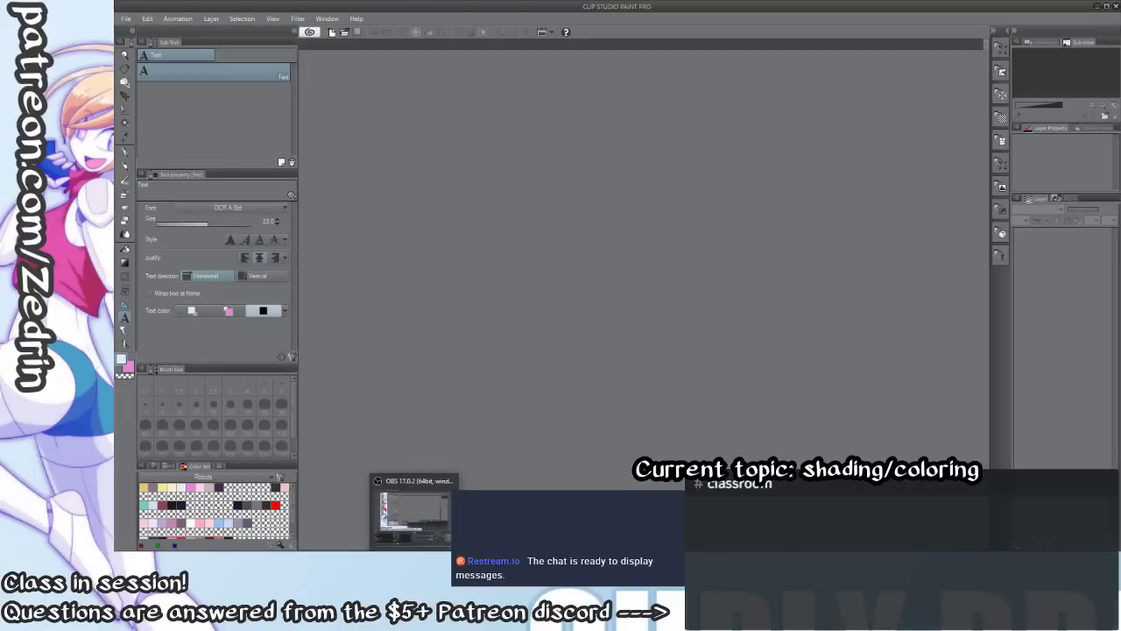
{"action": "left_click", "coordinate": [415, 517]}
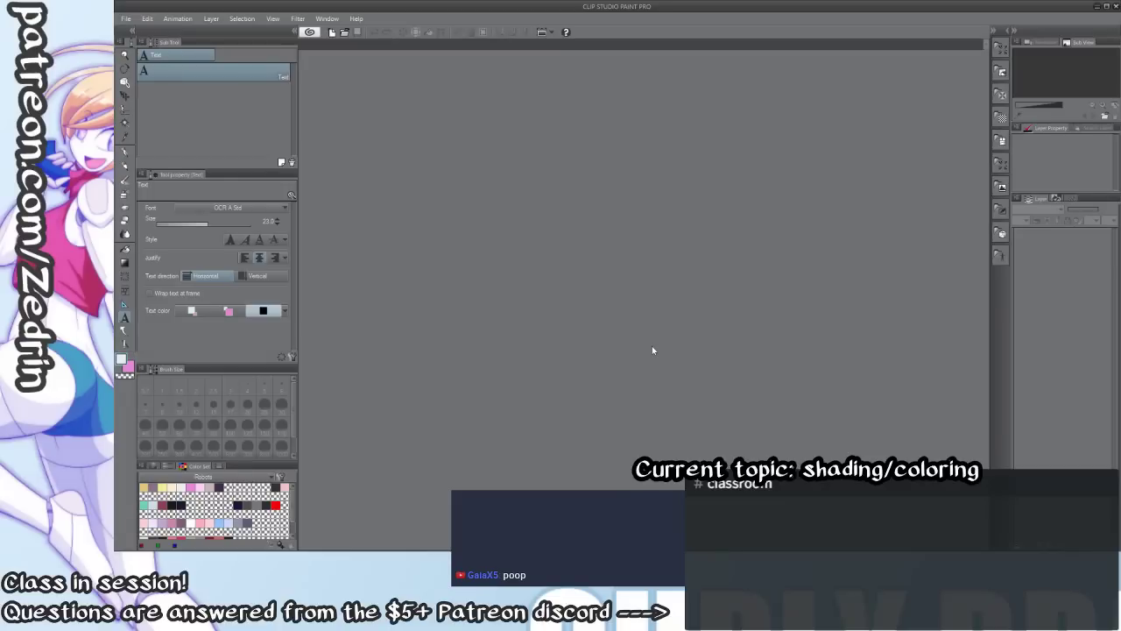
Create a new 1000 x 1000 px canvas at 72 dpi with white paper.
{"action": "key", "text": "slash"}
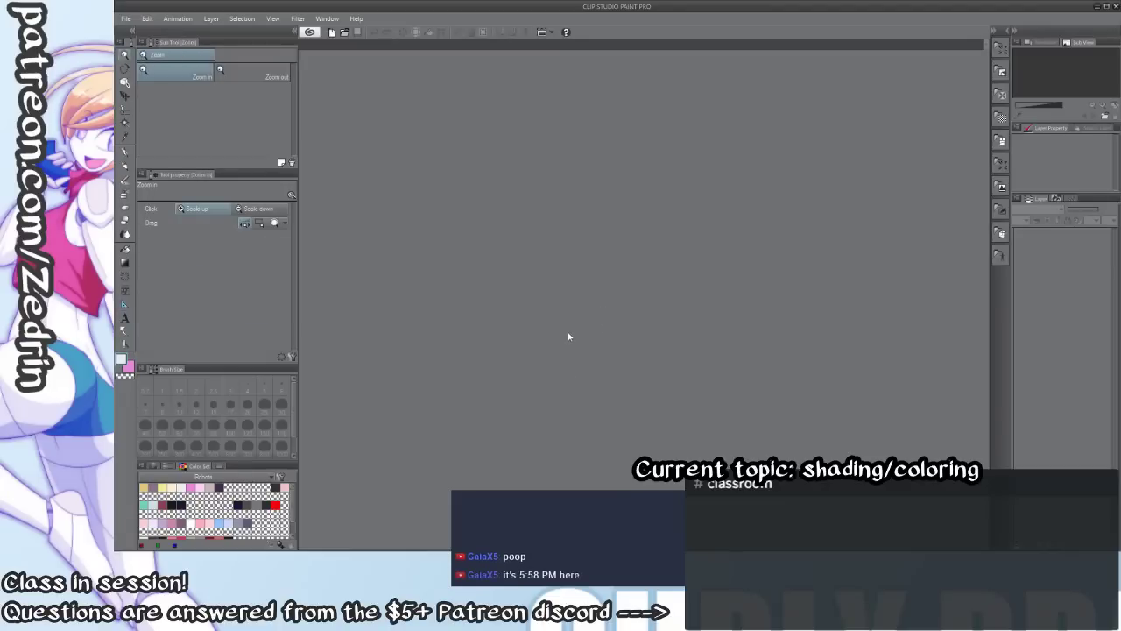
{"action": "key", "text": "p"}
{"action": "key", "text": "slash"}
{"action": "key", "text": "ctrl+n"}
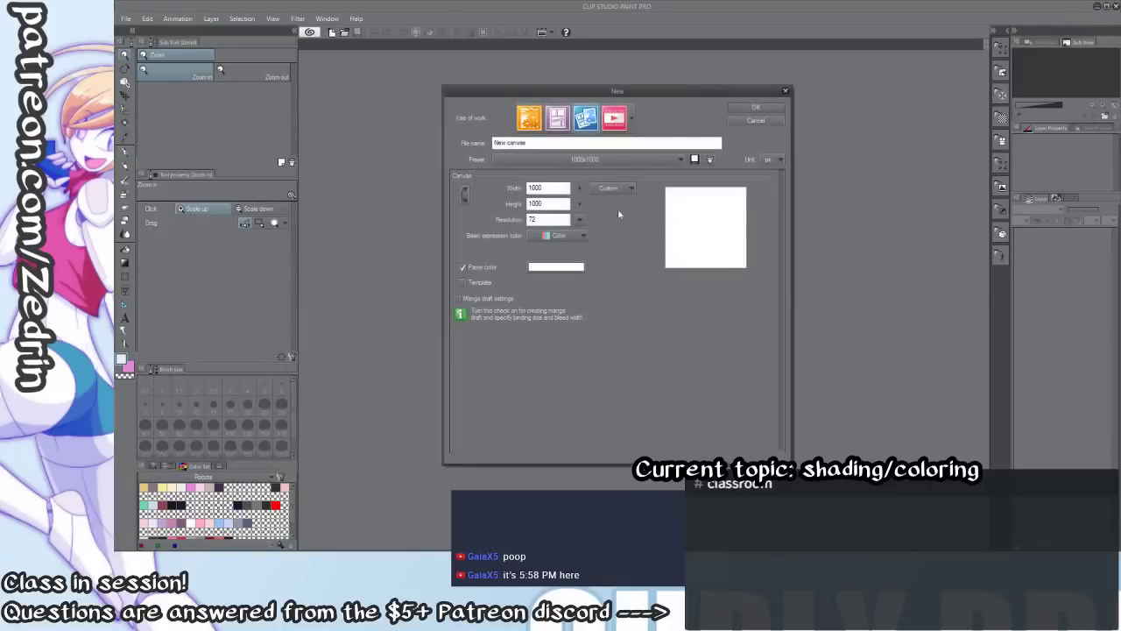
{"action": "key", "text": "Return"}
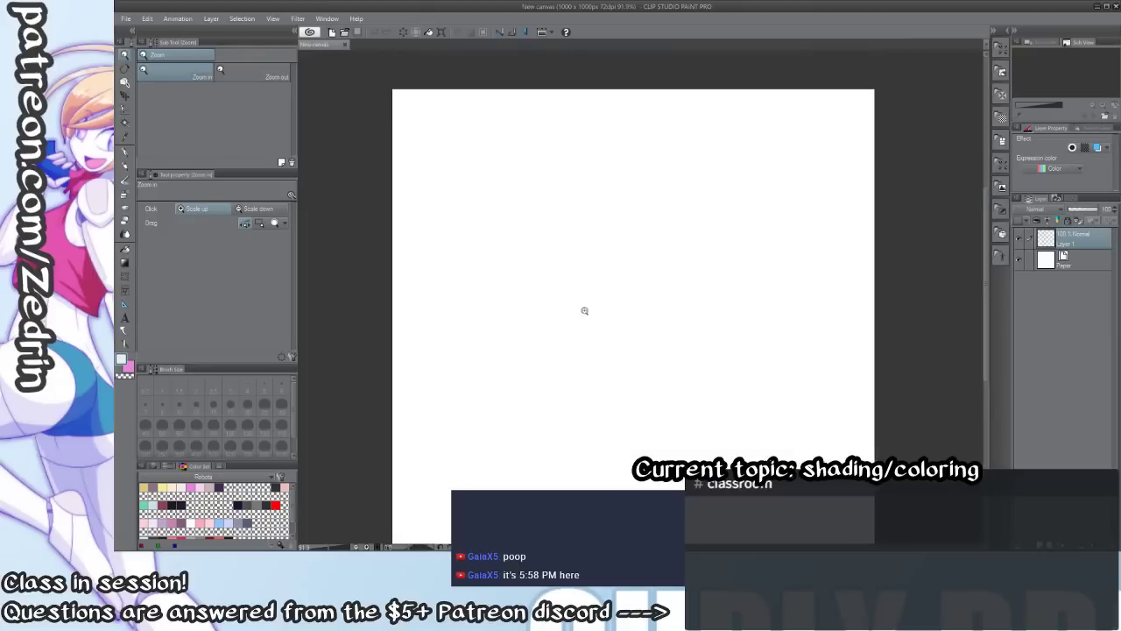
{"action": "key", "text": "p"}
{"action": "mouse_move", "coordinate": [559, 213]}
{"action": "left_mouse_down"}
{"action": "mouse_move", "coordinate": [592, 353]}
{"action": "mouse_move", "coordinate": [741, 272]}
{"action": "left_mouse_up"}
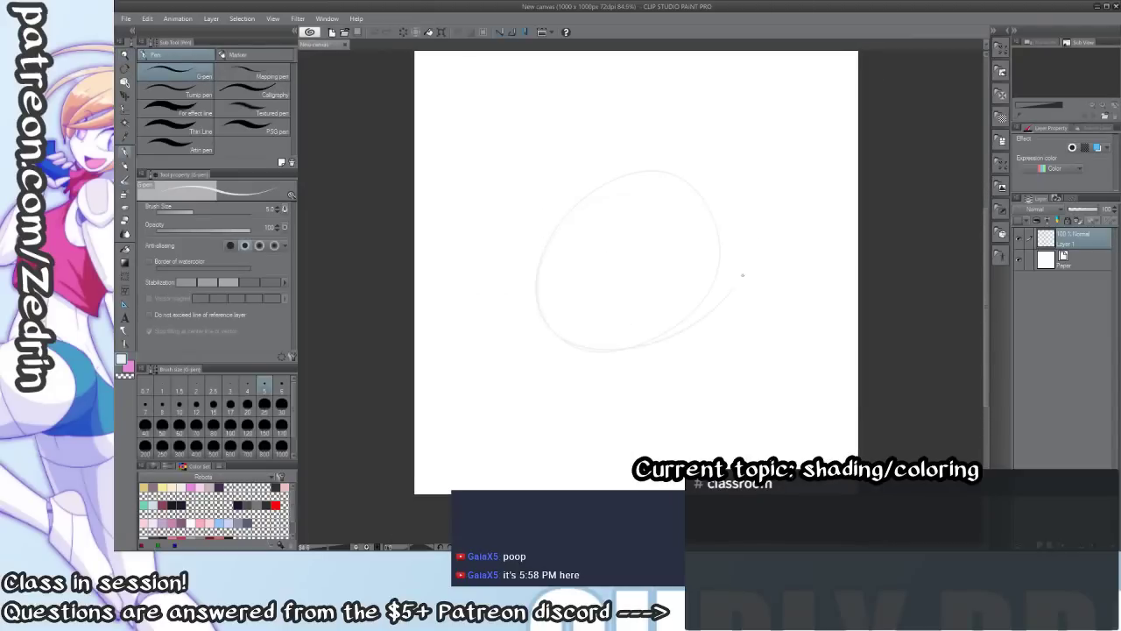
{"action": "key", "text": "ctrl+z"}
{"action": "left_click_drag", "start_coordinate": [636, 247], "coordinate": [643, 287]}
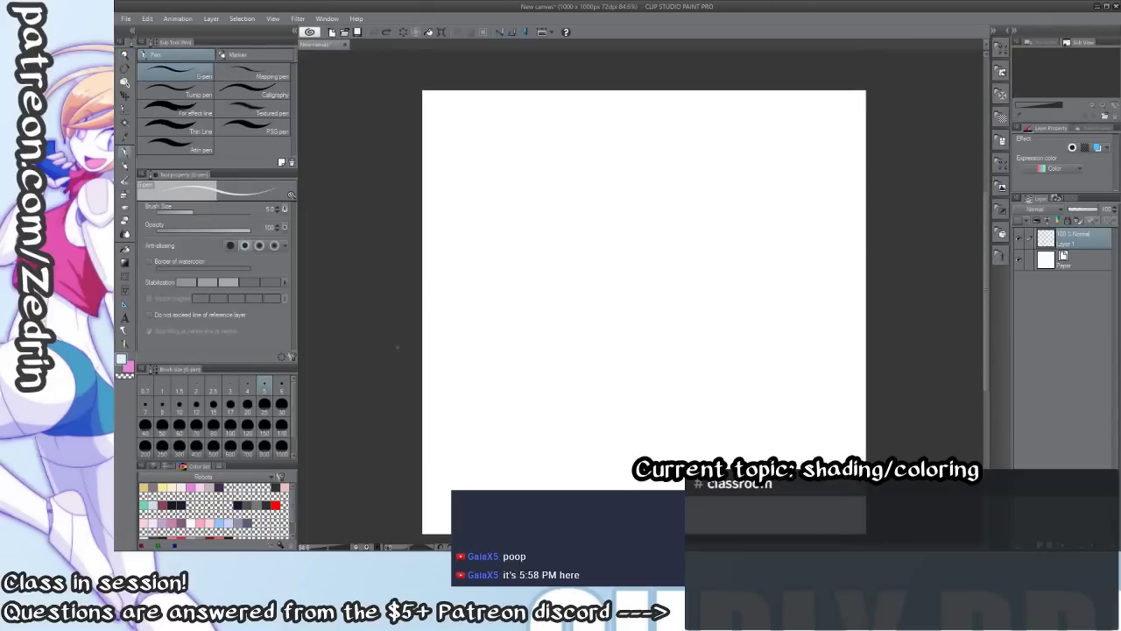
Set the drawing color to dark gray, RGB 100, 100, 100, on the color wheel.
{"action": "left_click", "coordinate": [153, 467]}
{"action": "left_click", "coordinate": [204, 512]}
{"action": "mouse_move", "coordinate": [674, 205]}
{"action": "left_mouse_down"}
{"action": "mouse_move", "coordinate": [580, 223]}
{"action": "mouse_move", "coordinate": [543, 350]}
{"action": "mouse_move", "coordinate": [788, 372]}
{"action": "left_mouse_up"}
{"action": "key", "text": "ctrl+z"}
{"action": "mouse_move", "coordinate": [638, 374]}
{"action": "left_mouse_down"}
{"action": "mouse_move", "coordinate": [588, 413]}
{"action": "mouse_move", "coordinate": [549, 353]}
{"action": "left_mouse_up"}
{"action": "left_click_drag", "start_coordinate": [549, 352], "coordinate": [553, 291]}
{"action": "mouse_move", "coordinate": [533, 330]}
{"action": "left_mouse_down"}
{"action": "mouse_move", "coordinate": [568, 345]}
{"action": "mouse_move", "coordinate": [564, 436]}
{"action": "left_mouse_up"}
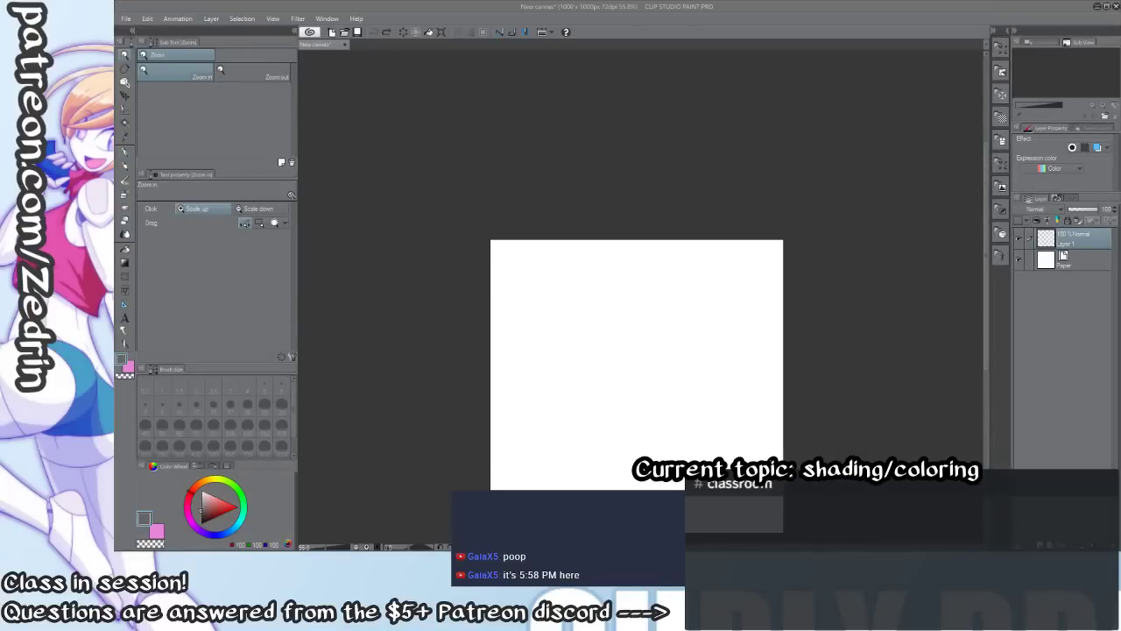
{"action": "left_click_drag", "start_coordinate": [781, 361], "coordinate": [784, 360]}
{"action": "left_click_drag", "start_coordinate": [651, 382], "coordinate": [729, 252]}
{"action": "left_click_drag", "start_coordinate": [696, 282], "coordinate": [650, 354]}
{"action": "left_click_drag", "start_coordinate": [638, 337], "coordinate": [643, 336]}
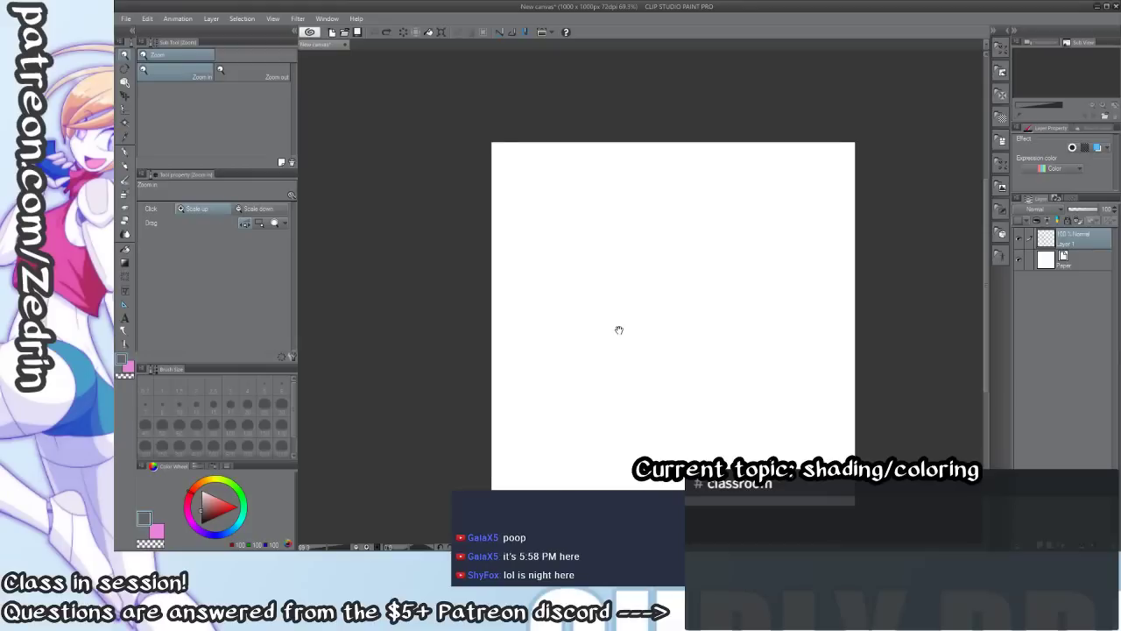
{"action": "left_click_drag", "start_coordinate": [618, 328], "coordinate": [580, 340]}
{"action": "mouse_move", "coordinate": [618, 337]}
{"action": "left_mouse_down"}
{"action": "mouse_move", "coordinate": [612, 357]}
{"action": "mouse_move", "coordinate": [635, 347]}
{"action": "left_mouse_up"}
{"action": "left_click_drag", "start_coordinate": [626, 345], "coordinate": [652, 305]}
Sketch an egg-shaped outline in dark gray near the middle of the canvas with the G-pen.
{"action": "key", "text": "p"}
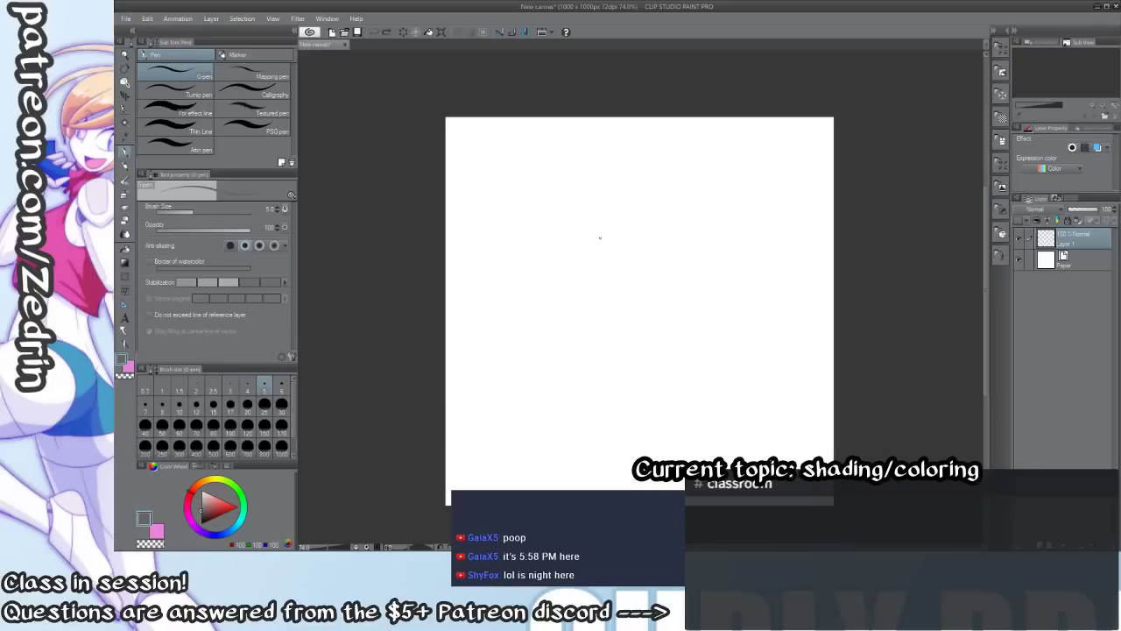
{"action": "left_click_drag", "start_coordinate": [631, 194], "coordinate": [608, 307]}
{"action": "key", "text": "ctrl+z"}
{"action": "mouse_move", "coordinate": [633, 196]}
{"action": "left_mouse_down"}
{"action": "mouse_move", "coordinate": [635, 218]}
{"action": "mouse_move", "coordinate": [557, 228]}
{"action": "mouse_move", "coordinate": [645, 195]}
{"action": "mouse_move", "coordinate": [599, 198]}
{"action": "mouse_move", "coordinate": [627, 209]}
{"action": "mouse_move", "coordinate": [583, 311]}
{"action": "mouse_move", "coordinate": [650, 215]}
{"action": "left_mouse_up"}
{"action": "key", "text": "ctrl+z"}
{"action": "key", "text": "ctrl+z"}
{"action": "key", "text": "ctrl+z"}
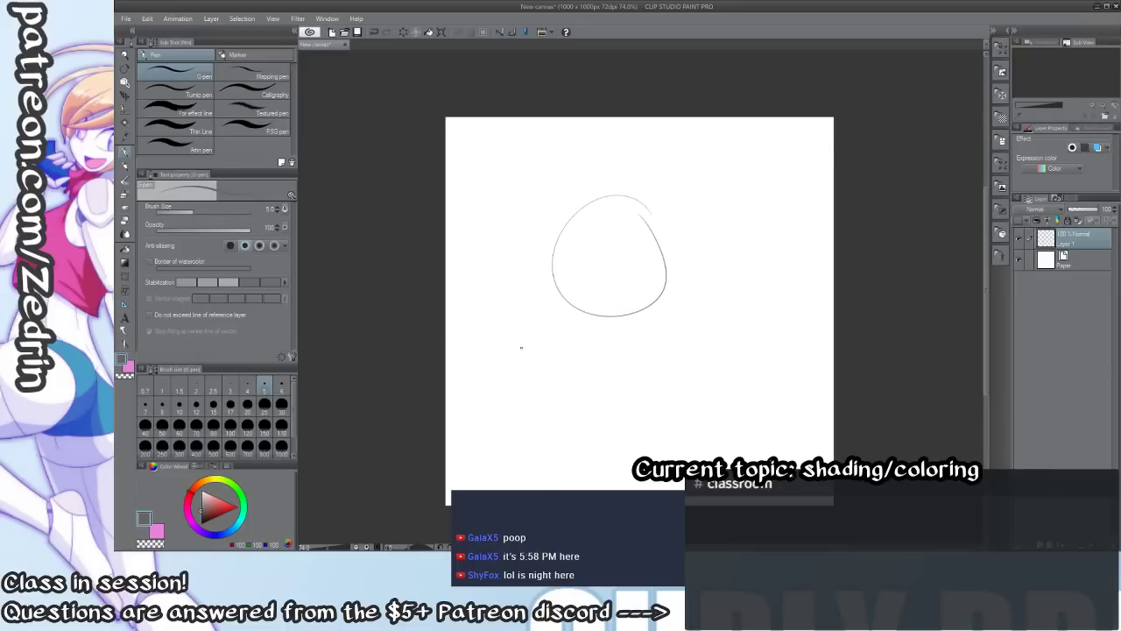
Sketch a flat dome and a small ball below the egg, with crossing contour lines on the ball and the egg.
{"action": "mouse_move", "coordinate": [526, 341]}
{"action": "left_mouse_down"}
{"action": "mouse_move", "coordinate": [479, 360]}
{"action": "mouse_move", "coordinate": [525, 374]}
{"action": "mouse_move", "coordinate": [551, 361]}
{"action": "left_mouse_up"}
{"action": "left_click_drag", "start_coordinate": [620, 382], "coordinate": [679, 378]}
{"action": "mouse_move", "coordinate": [639, 343]}
{"action": "left_mouse_down"}
{"action": "mouse_move", "coordinate": [637, 387]}
{"action": "mouse_move", "coordinate": [659, 373]}
{"action": "left_mouse_up"}
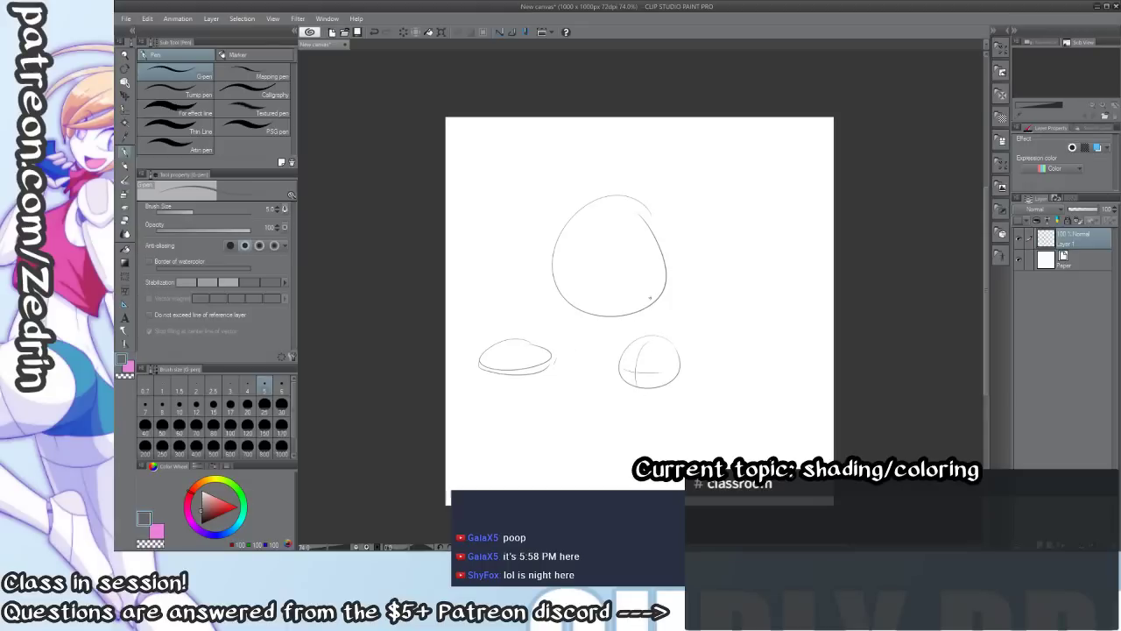
{"action": "mouse_move", "coordinate": [598, 220]}
{"action": "left_mouse_down"}
{"action": "mouse_move", "coordinate": [593, 306]}
{"action": "mouse_move", "coordinate": [623, 285]}
{"action": "left_mouse_up"}
{"action": "left_click_drag", "start_coordinate": [711, 218], "coordinate": [709, 241]}
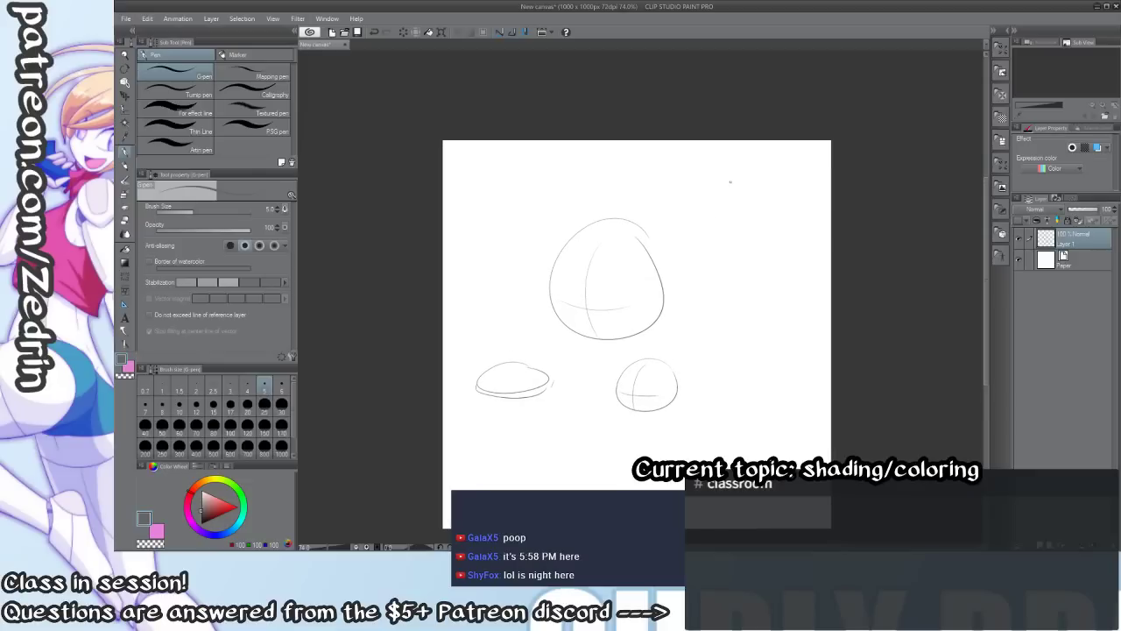
Set the secondary color to pale yellow and sketch a sun with light rays in the canvas's upper-right corner.
{"action": "key", "text": "x"}
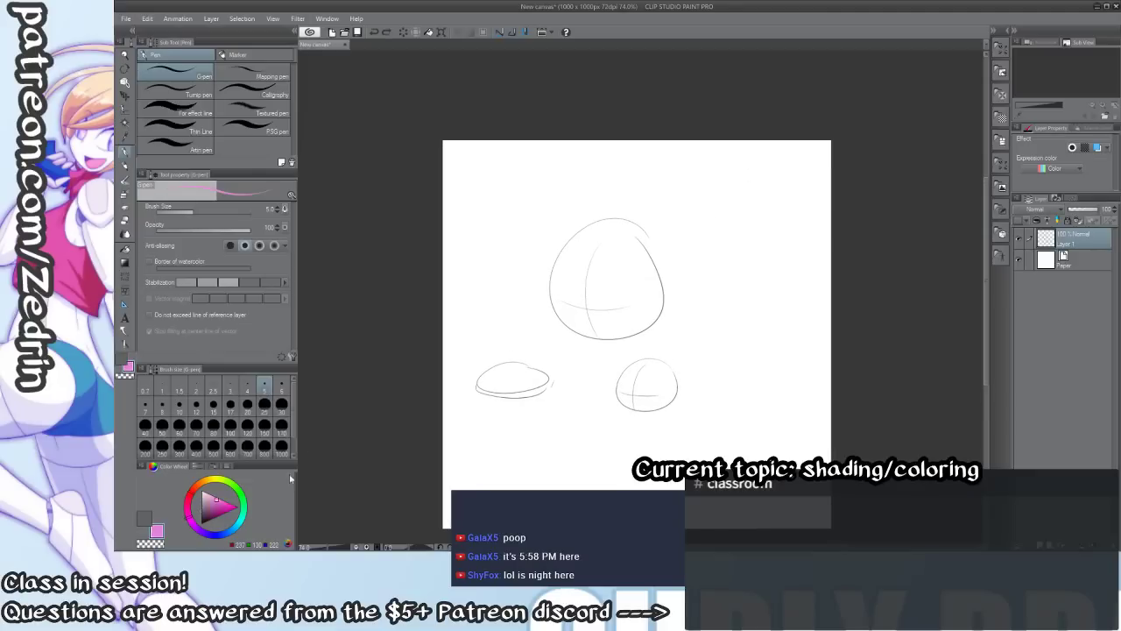
{"action": "left_click", "coordinate": [213, 488]}
{"action": "mouse_move", "coordinate": [751, 148]}
{"action": "left_mouse_down"}
{"action": "mouse_move", "coordinate": [828, 213]}
{"action": "mouse_move", "coordinate": [811, 203]}
{"action": "left_mouse_up"}
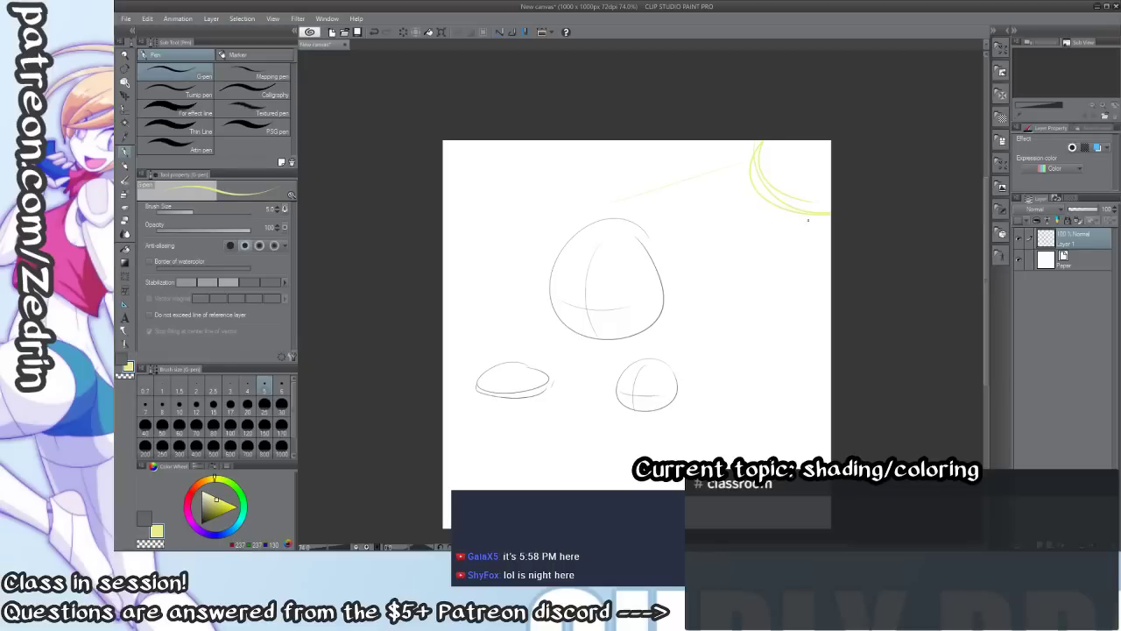
Outline the lit area on the egg's sun-facing side in yellow.
{"action": "mouse_move", "coordinate": [585, 236]}
{"action": "left_mouse_down"}
{"action": "mouse_move", "coordinate": [636, 262]}
{"action": "mouse_move", "coordinate": [655, 337]}
{"action": "left_mouse_up"}
{"action": "key", "text": "ctrl+z"}
{"action": "key", "text": "ctrl+z"}
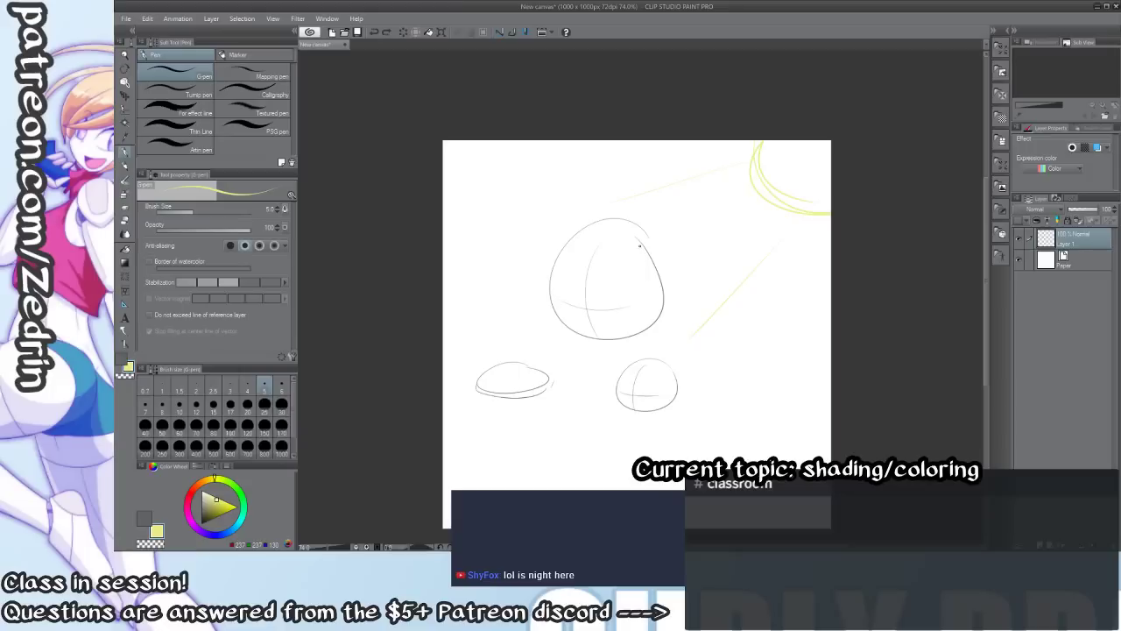
{"action": "mouse_move", "coordinate": [635, 230]}
{"action": "left_mouse_down"}
{"action": "mouse_move", "coordinate": [614, 305]}
{"action": "mouse_move", "coordinate": [658, 295]}
{"action": "mouse_move", "coordinate": [648, 235]}
{"action": "left_mouse_up"}
{"action": "key", "text": "ctrl+z"}
Draw two straight dark gray light lines from the egg's upper and lower edges toward the sun.
{"action": "key", "text": "x"}
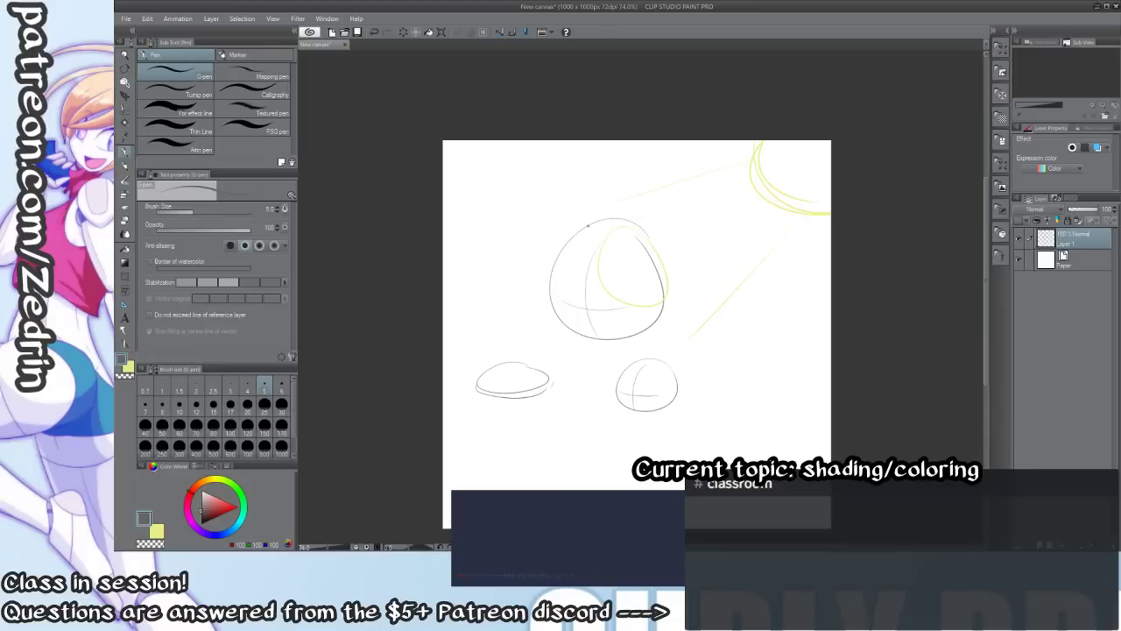
{"action": "left_click_drag", "start_coordinate": [561, 238], "coordinate": [701, 173]}
{"action": "left_click_drag", "start_coordinate": [658, 322], "coordinate": [779, 219]}
{"action": "key", "text": "ctrl+z"}
{"action": "mouse_move", "coordinate": [812, 171]}
{"action": "left_mouse_down"}
{"action": "mouse_move", "coordinate": [613, 357]}
{"action": "mouse_move", "coordinate": [820, 173]}
{"action": "left_mouse_up"}
{"action": "key", "text": "ctrl+z"}
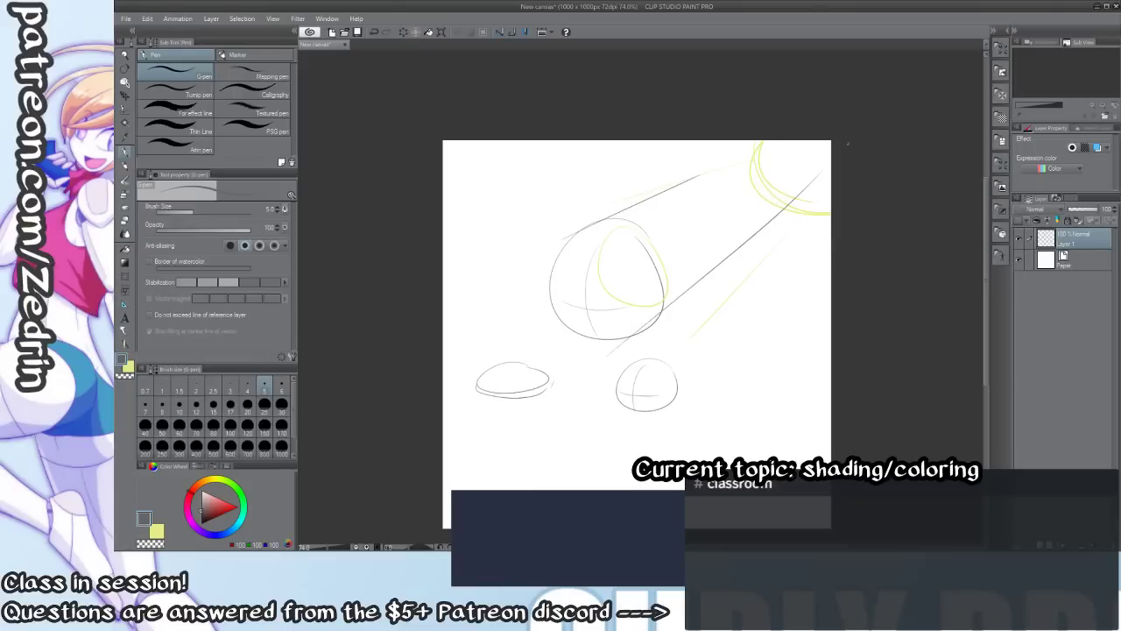
{"action": "key", "text": "ctrl+z"}
{"action": "left_click_drag", "start_coordinate": [617, 346], "coordinate": [828, 187]}
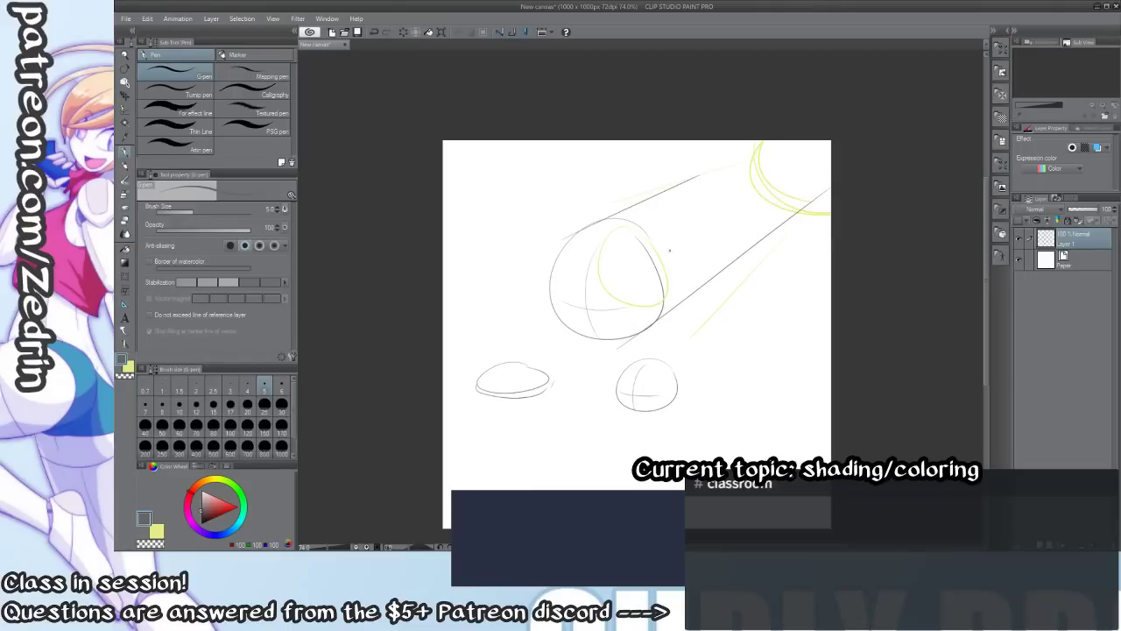
Hatch a shadow crescent on the egg's side away from the sun and mark a yellow highlight spot in the lit area.
{"action": "mouse_move", "coordinate": [595, 222]}
{"action": "left_mouse_down"}
{"action": "mouse_move", "coordinate": [561, 282]}
{"action": "mouse_move", "coordinate": [568, 305]}
{"action": "mouse_move", "coordinate": [609, 335]}
{"action": "left_mouse_up"}
{"action": "left_click_drag", "start_coordinate": [569, 248], "coordinate": [557, 296]}
{"action": "key", "text": "x"}
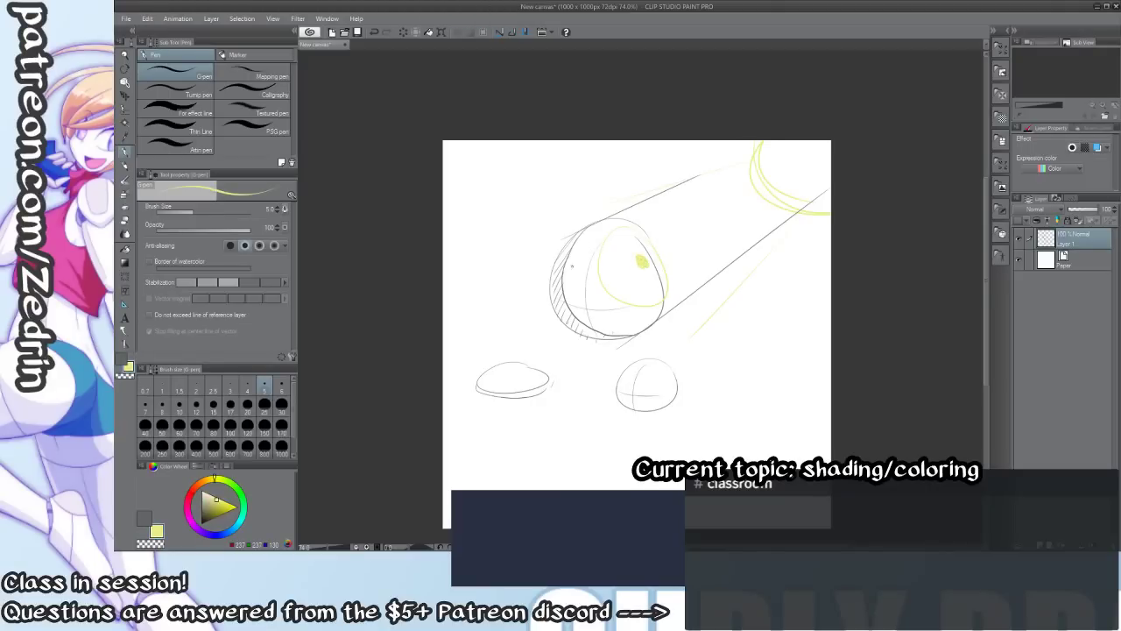
{"action": "key", "text": "x"}
{"action": "mouse_move", "coordinate": [572, 266]}
{"action": "left_mouse_down"}
{"action": "mouse_move", "coordinate": [584, 265]}
{"action": "mouse_move", "coordinate": [559, 267]}
{"action": "mouse_move", "coordinate": [585, 324]}
{"action": "left_mouse_up"}
{"action": "key", "text": "ctrl+z"}
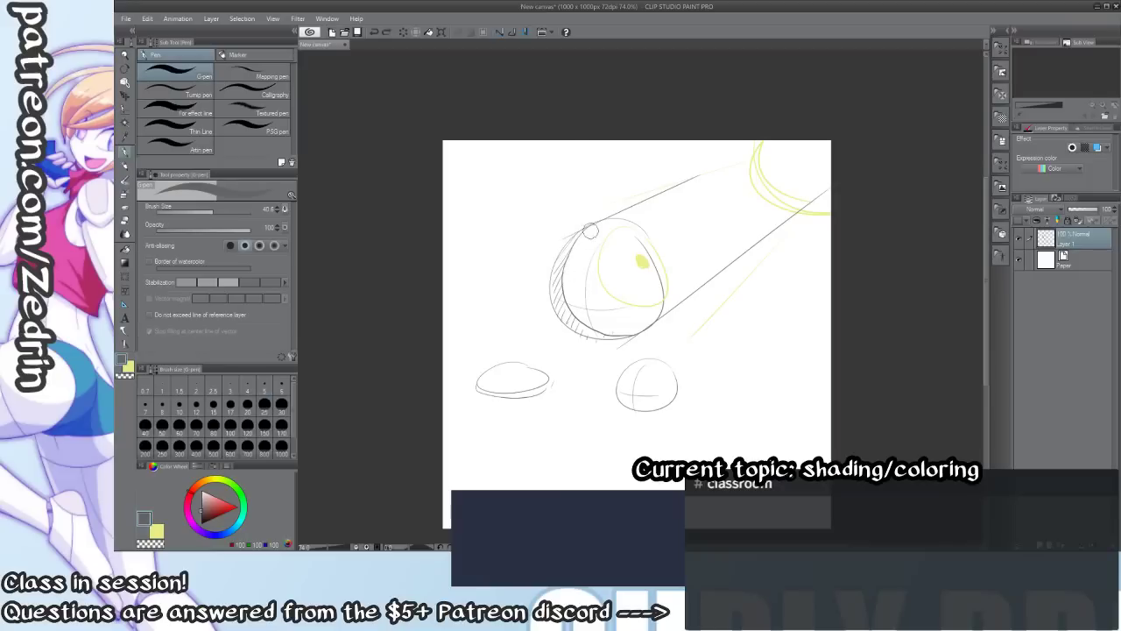
Paint the egg's shadow crescent solid dark gray with an enlarged G-pen.
{"action": "mouse_move", "coordinate": [590, 232]}
{"action": "left_mouse_down"}
{"action": "mouse_move", "coordinate": [627, 338]}
{"action": "mouse_move", "coordinate": [599, 329]}
{"action": "mouse_move", "coordinate": [651, 329]}
{"action": "left_mouse_up"}
{"action": "key", "text": "ctrl+z"}
{"action": "key", "text": "ctrl+z"}
{"action": "mouse_move", "coordinate": [606, 219]}
{"action": "left_mouse_down"}
{"action": "mouse_move", "coordinate": [669, 298]}
{"action": "mouse_move", "coordinate": [620, 309]}
{"action": "left_mouse_up"}
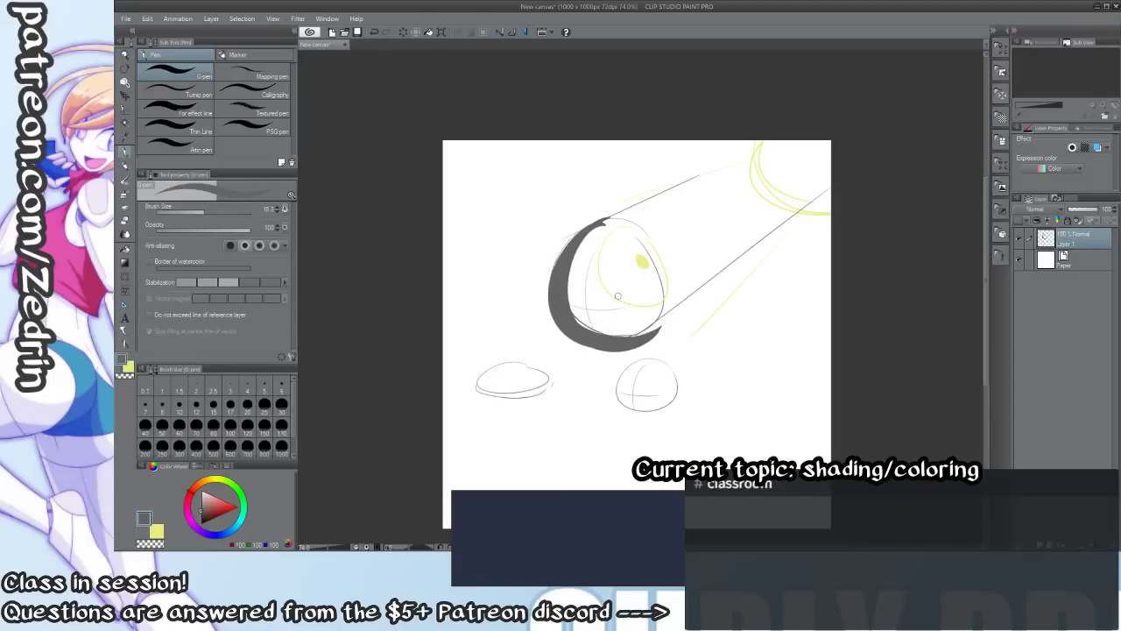
{"action": "mouse_move", "coordinate": [591, 231]}
{"action": "left_mouse_down"}
{"action": "mouse_move", "coordinate": [587, 298]}
{"action": "mouse_move", "coordinate": [611, 306]}
{"action": "mouse_move", "coordinate": [567, 314]}
{"action": "mouse_move", "coordinate": [640, 308]}
{"action": "mouse_move", "coordinate": [663, 328]}
{"action": "mouse_move", "coordinate": [662, 306]}
{"action": "mouse_move", "coordinate": [634, 339]}
{"action": "mouse_move", "coordinate": [661, 302]}
{"action": "mouse_move", "coordinate": [638, 335]}
{"action": "left_mouse_up"}
{"action": "key", "text": "ctrl+z"}
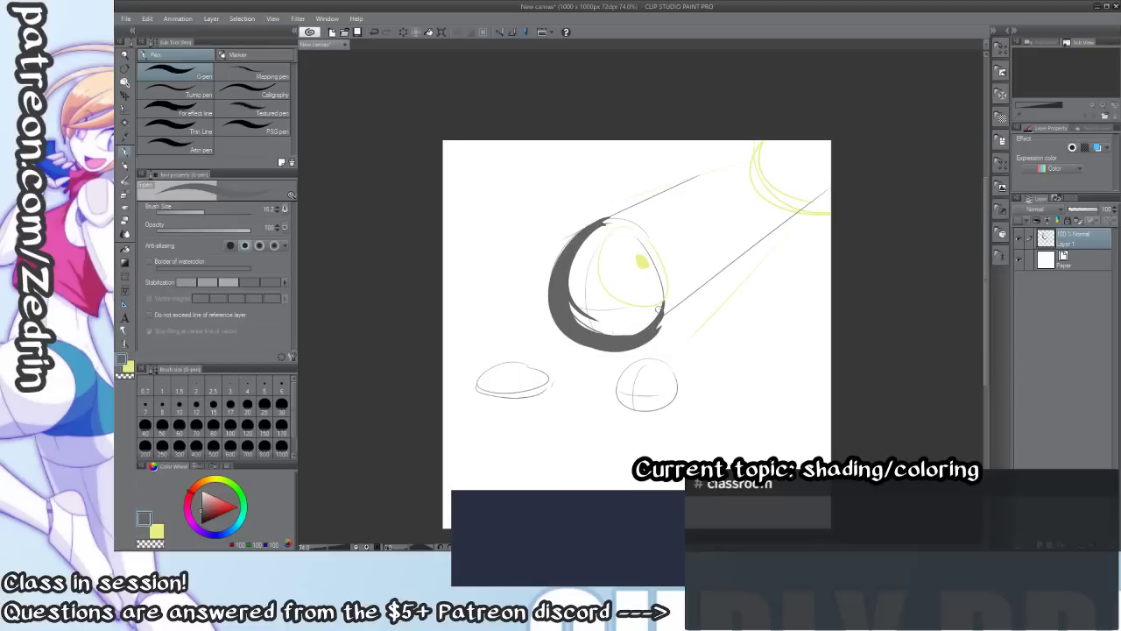
Extend the shadow crescent up the egg's lower-right edge and trim its inner edge with the transparent color.
{"action": "mouse_move", "coordinate": [663, 299]}
{"action": "left_mouse_down"}
{"action": "mouse_move", "coordinate": [655, 325]}
{"action": "mouse_move", "coordinate": [641, 327]}
{"action": "left_mouse_up"}
{"action": "left_click_drag", "start_coordinate": [561, 285], "coordinate": [612, 333]}
{"action": "key", "text": "ctrl+z"}
{"action": "mouse_move", "coordinate": [569, 296]}
{"action": "left_mouse_down"}
{"action": "mouse_move", "coordinate": [593, 328]}
{"action": "mouse_move", "coordinate": [631, 334]}
{"action": "left_mouse_up"}
{"action": "mouse_move", "coordinate": [657, 322]}
{"action": "left_mouse_down"}
{"action": "mouse_move", "coordinate": [675, 339]}
{"action": "mouse_move", "coordinate": [592, 326]}
{"action": "mouse_move", "coordinate": [589, 307]}
{"action": "left_mouse_up"}
{"action": "key", "text": "c"}
{"action": "mouse_move", "coordinate": [681, 322]}
{"action": "left_mouse_down"}
{"action": "mouse_move", "coordinate": [616, 290]}
{"action": "mouse_move", "coordinate": [639, 313]}
{"action": "mouse_move", "coordinate": [628, 321]}
{"action": "mouse_move", "coordinate": [532, 275]}
{"action": "left_mouse_up"}
{"action": "key", "text": "x"}
{"action": "key", "text": "x"}
{"action": "left_click_drag", "start_coordinate": [662, 341], "coordinate": [643, 315]}
Sketch a cube seen from below beside the small ball, using a smaller pen size.
{"action": "key", "text": "bracketleft"}
{"action": "key", "text": "bracketleft"}
{"action": "key", "text": "bracketleft"}
{"action": "key", "text": "bracketleft"}
{"action": "left_click_drag", "start_coordinate": [652, 251], "coordinate": [629, 288]}
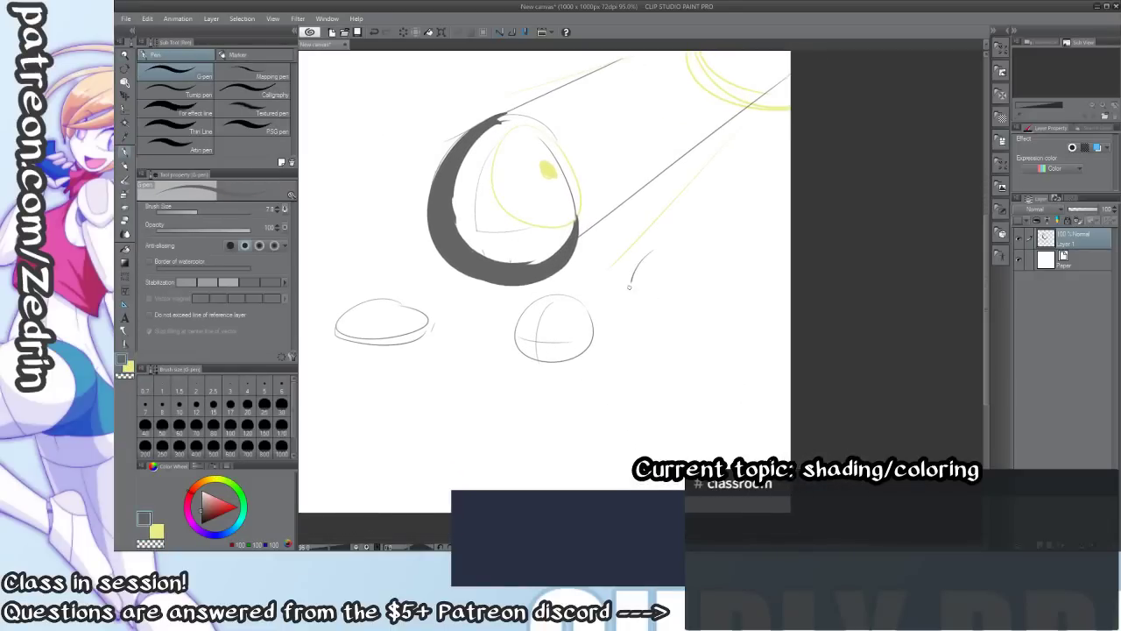
{"action": "key", "text": "ctrl+z"}
{"action": "mouse_move", "coordinate": [671, 271]}
{"action": "left_mouse_down"}
{"action": "mouse_move", "coordinate": [620, 303]}
{"action": "mouse_move", "coordinate": [680, 340]}
{"action": "left_mouse_up"}
{"action": "left_click_drag", "start_coordinate": [673, 269], "coordinate": [676, 333]}
{"action": "mouse_move", "coordinate": [680, 270]}
{"action": "left_mouse_down"}
{"action": "mouse_move", "coordinate": [721, 336]}
{"action": "mouse_move", "coordinate": [676, 344]}
{"action": "mouse_move", "coordinate": [660, 372]}
{"action": "mouse_move", "coordinate": [715, 353]}
{"action": "left_mouse_up"}
{"action": "key", "text": "ctrl+z"}
{"action": "key", "text": "ctrl+z"}
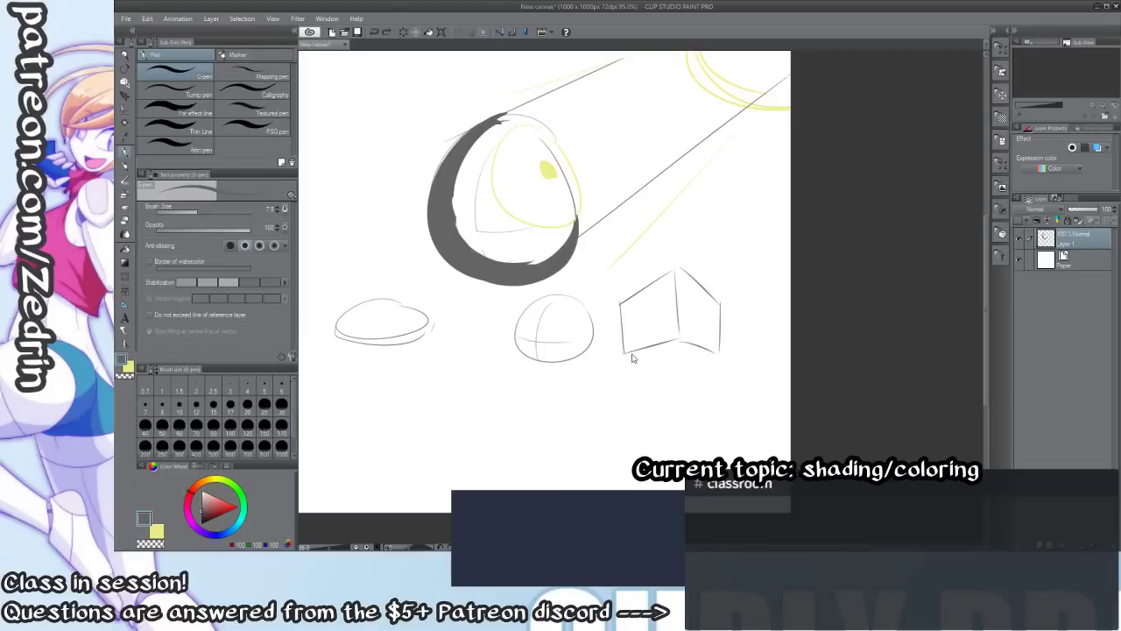
{"action": "mouse_move", "coordinate": [624, 353]}
{"action": "left_mouse_down"}
{"action": "mouse_move", "coordinate": [679, 368]}
{"action": "mouse_move", "coordinate": [719, 348]}
{"action": "left_mouse_up"}
Draw a small yellow light source above the cube.
{"action": "key", "text": "x"}
{"action": "left_click_drag", "start_coordinate": [663, 214], "coordinate": [670, 226]}
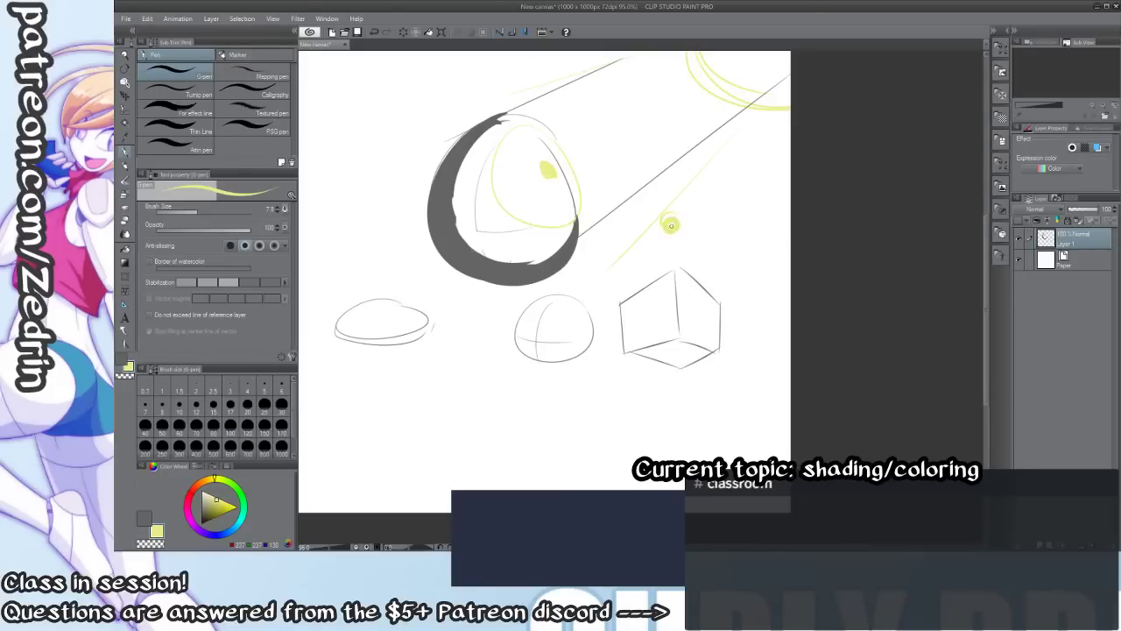
Hatch the cube's two side faces in dark gray and scribble its bottom face nearly solid.
{"action": "key", "text": "x"}
{"action": "mouse_move", "coordinate": [635, 293]}
{"action": "left_mouse_down"}
{"action": "mouse_move", "coordinate": [620, 355]}
{"action": "mouse_move", "coordinate": [628, 348]}
{"action": "left_mouse_up"}
{"action": "left_click_drag", "start_coordinate": [651, 290], "coordinate": [637, 349]}
{"action": "left_click_drag", "start_coordinate": [661, 281], "coordinate": [648, 343]}
{"action": "left_click_drag", "start_coordinate": [670, 292], "coordinate": [664, 329]}
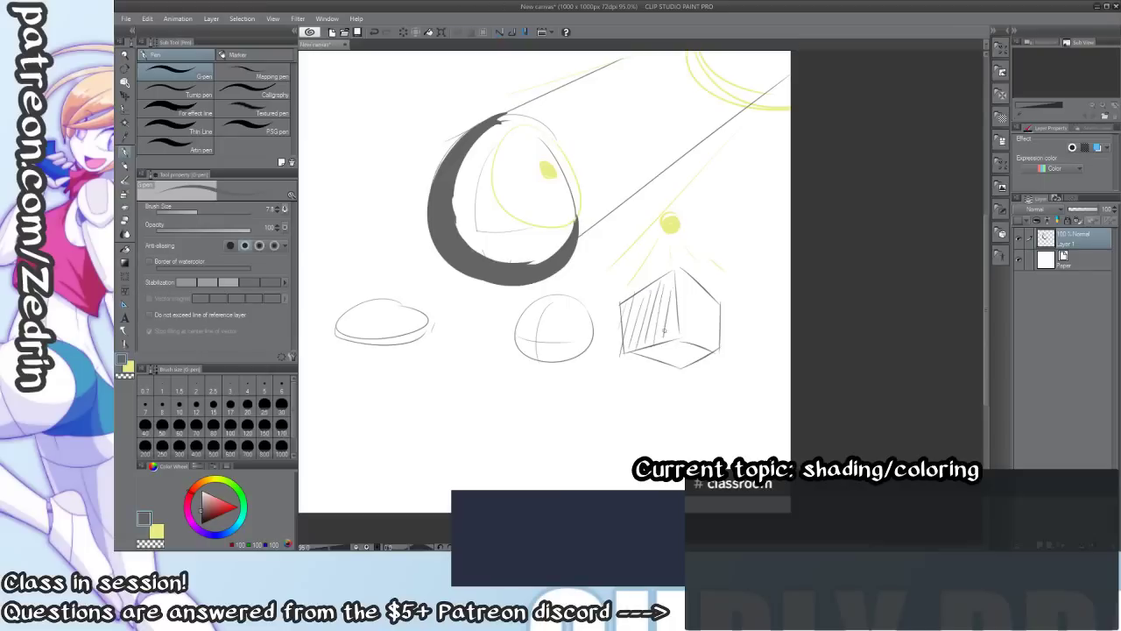
{"action": "mouse_move", "coordinate": [684, 268]}
{"action": "left_mouse_down"}
{"action": "mouse_move", "coordinate": [676, 341]}
{"action": "mouse_move", "coordinate": [688, 347]}
{"action": "left_mouse_up"}
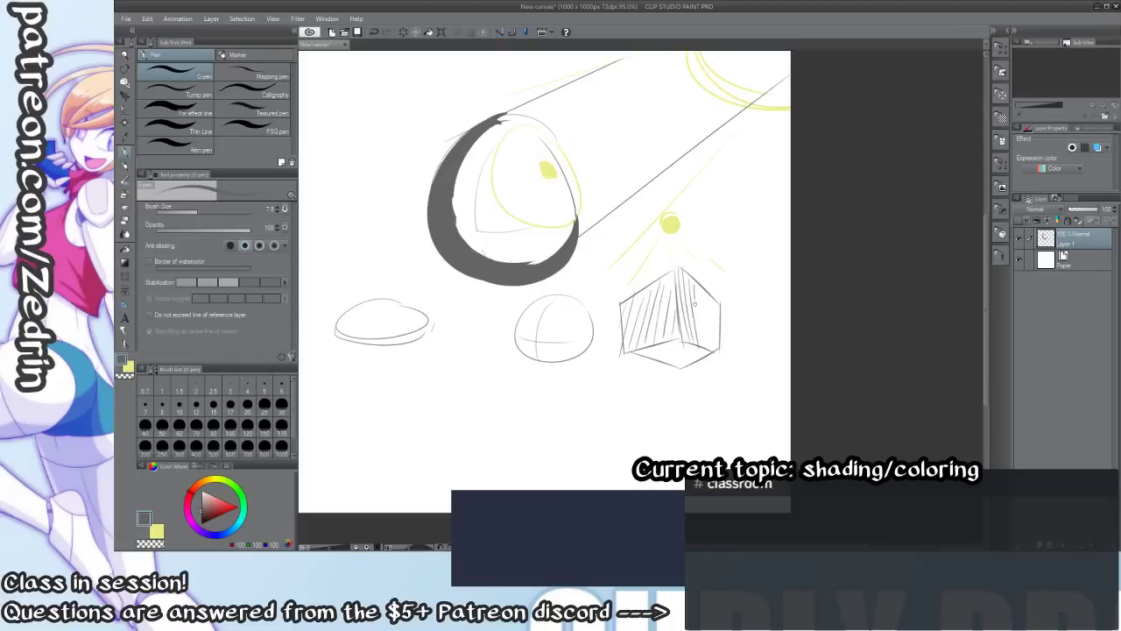
{"action": "mouse_move", "coordinate": [704, 293]}
{"action": "left_mouse_down"}
{"action": "mouse_move", "coordinate": [699, 350]}
{"action": "mouse_move", "coordinate": [716, 340]}
{"action": "mouse_move", "coordinate": [629, 359]}
{"action": "mouse_move", "coordinate": [667, 366]}
{"action": "mouse_move", "coordinate": [690, 350]}
{"action": "mouse_move", "coordinate": [645, 366]}
{"action": "left_mouse_up"}
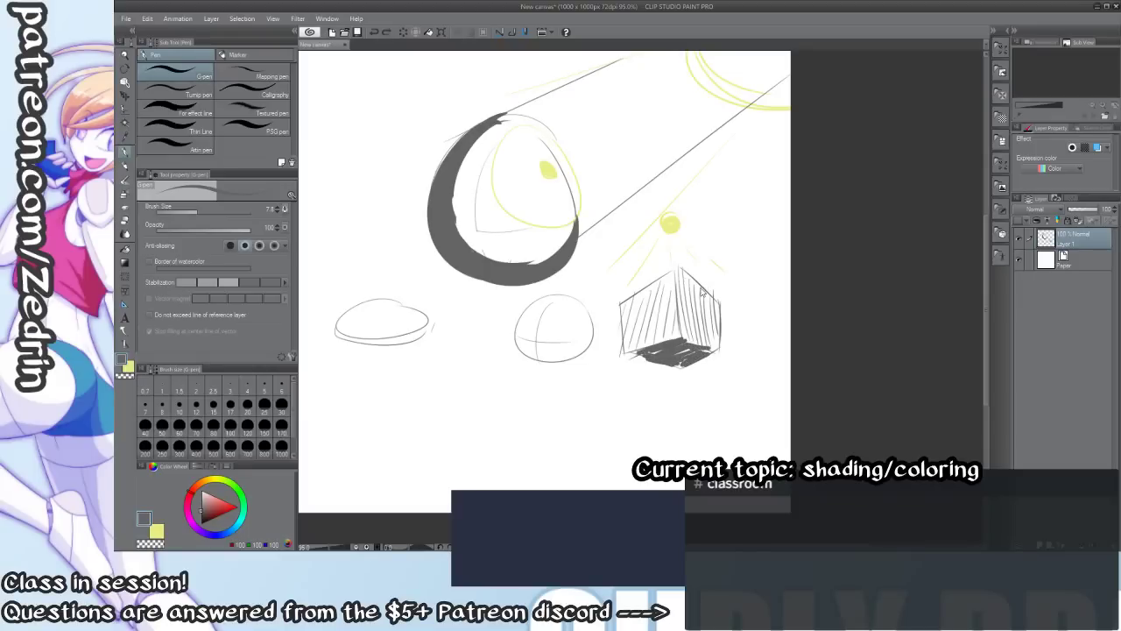
Highlight the cube's upper edges with yellow strokes.
{"action": "left_click_drag", "start_coordinate": [692, 279], "coordinate": [743, 279]}
{"action": "key", "text": "x"}
{"action": "mouse_move", "coordinate": [671, 261]}
{"action": "left_mouse_down"}
{"action": "mouse_move", "coordinate": [743, 331]}
{"action": "mouse_move", "coordinate": [730, 321]}
{"action": "left_mouse_up"}
{"action": "key", "text": "ctrl+z"}
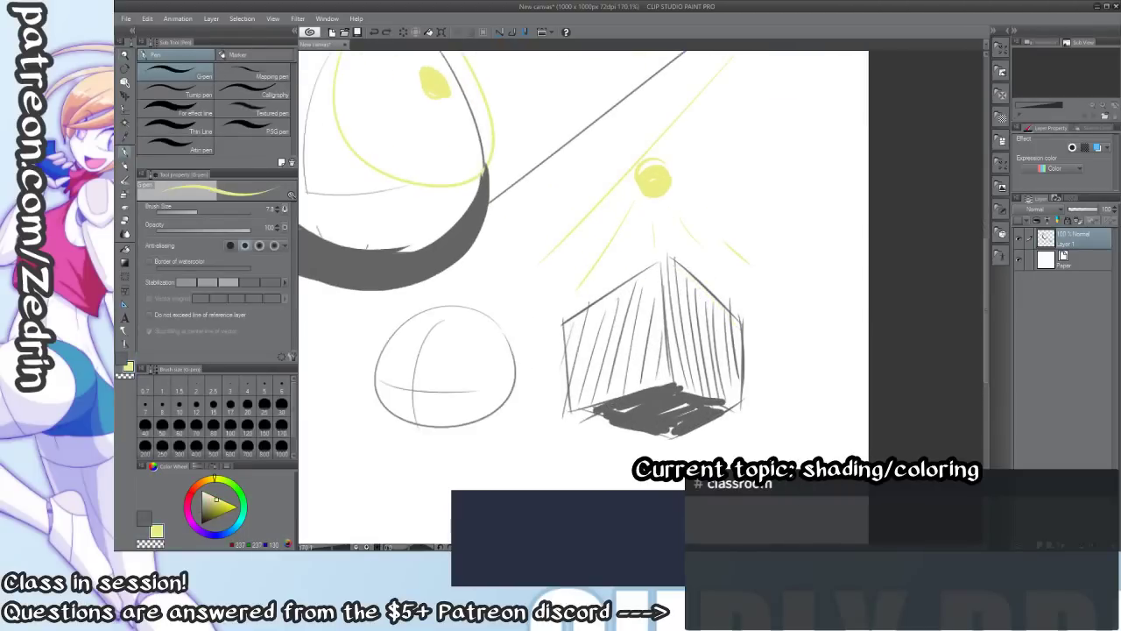
{"action": "left_click_drag", "start_coordinate": [690, 284], "coordinate": [733, 324]}
{"action": "key", "text": "ctrl+z"}
{"action": "left_click_drag", "start_coordinate": [671, 268], "coordinate": [741, 328]}
{"action": "mouse_move", "coordinate": [582, 320]}
{"action": "left_mouse_down"}
{"action": "mouse_move", "coordinate": [616, 303]}
{"action": "mouse_move", "coordinate": [604, 300]}
{"action": "left_mouse_up"}
Add a new raster layer and hide Layer 1 with the light studies.
{"action": "left_click_drag", "start_coordinate": [649, 307], "coordinate": [952, 382]}
{"action": "key", "text": "ctrl+shift+n"}
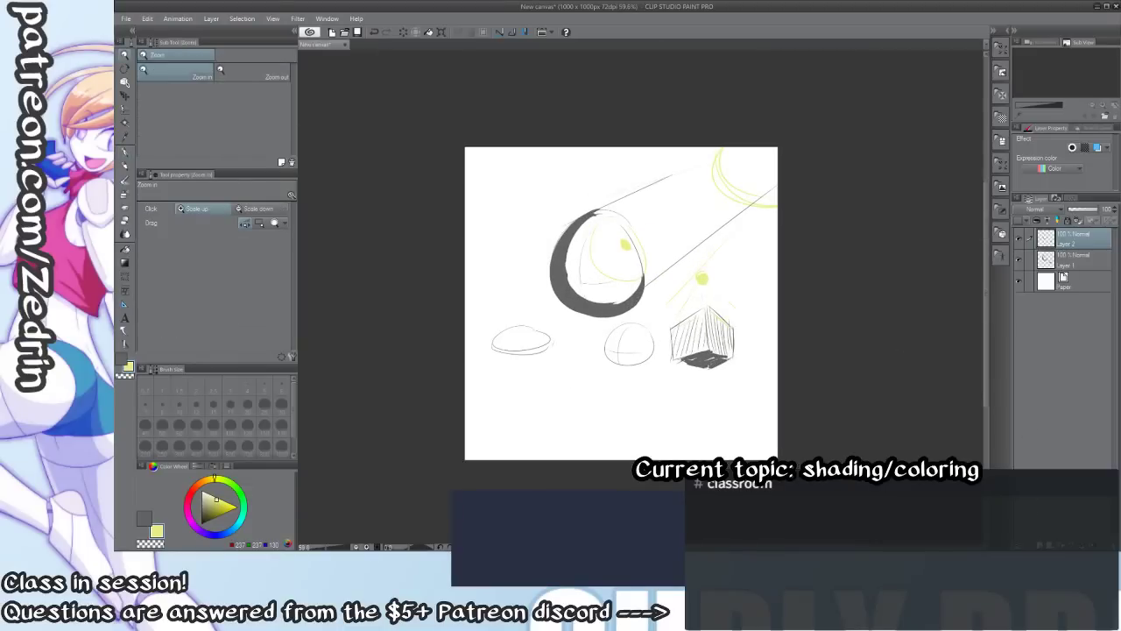
{"action": "left_click", "coordinate": [1019, 261]}
{"action": "mouse_move", "coordinate": [630, 270]}
{"action": "left_mouse_down"}
{"action": "mouse_move", "coordinate": [661, 307]}
{"action": "mouse_move", "coordinate": [679, 307]}
{"action": "left_mouse_up"}
Start a pear sketch on Layer 2 with thin dark gray G-pen lines along its top and left side.
{"action": "key", "text": "p"}
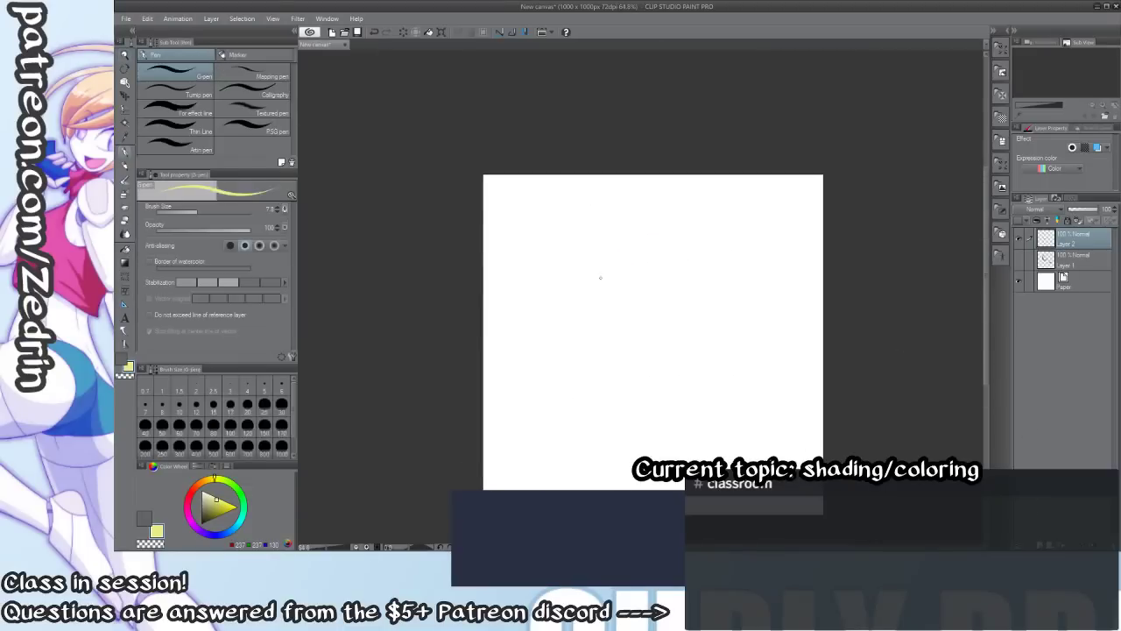
{"action": "key", "text": "x"}
{"action": "mouse_move", "coordinate": [648, 229]}
{"action": "left_mouse_down"}
{"action": "mouse_move", "coordinate": [623, 287]}
{"action": "mouse_move", "coordinate": [661, 238]}
{"action": "mouse_move", "coordinate": [593, 259]}
{"action": "mouse_move", "coordinate": [605, 361]}
{"action": "mouse_move", "coordinate": [692, 363]}
{"action": "left_mouse_up"}
{"action": "key", "text": "ctrl+z"}
{"action": "mouse_move", "coordinate": [598, 238]}
{"action": "left_mouse_down"}
{"action": "mouse_move", "coordinate": [676, 301]}
{"action": "mouse_move", "coordinate": [692, 364]}
{"action": "left_mouse_up"}
{"action": "key", "text": "ctrl+z"}
{"action": "left_click_drag", "start_coordinate": [678, 285], "coordinate": [666, 375]}
{"action": "key", "text": "ctrl+z"}
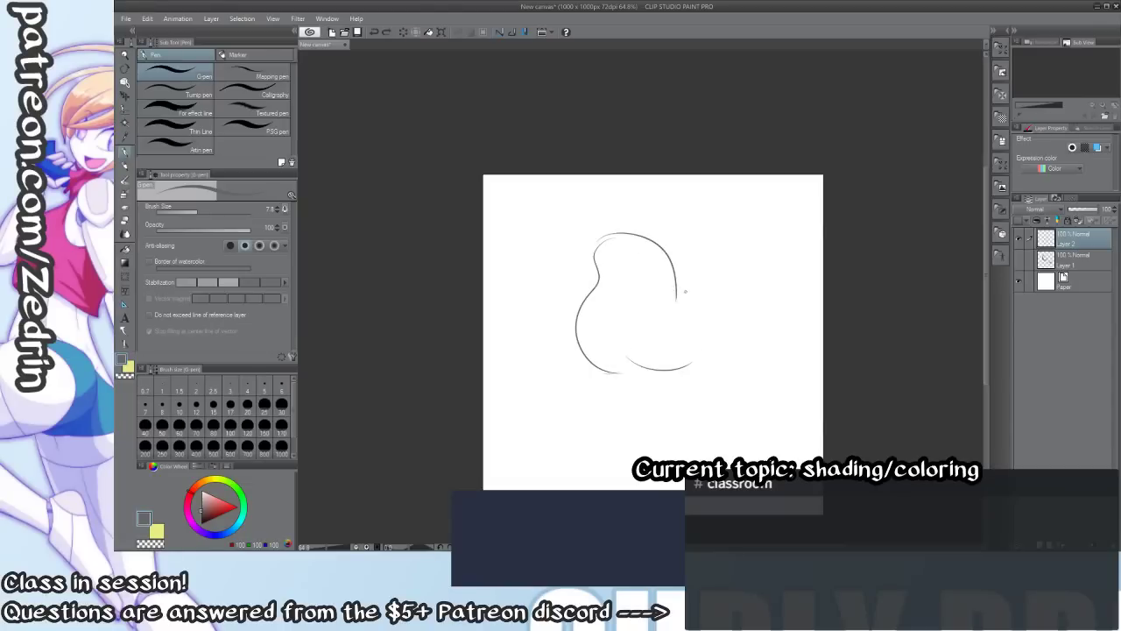
Complete the pear's right side and bottom contour, and add a curved stem at its top.
{"action": "left_click_drag", "start_coordinate": [676, 284], "coordinate": [692, 366]}
{"action": "key", "text": "c"}
{"action": "mouse_move", "coordinate": [676, 288]}
{"action": "left_mouse_down"}
{"action": "mouse_move", "coordinate": [667, 256]}
{"action": "mouse_move", "coordinate": [672, 292]}
{"action": "left_mouse_up"}
{"action": "key", "text": "c"}
{"action": "left_click_drag", "start_coordinate": [608, 373], "coordinate": [644, 367]}
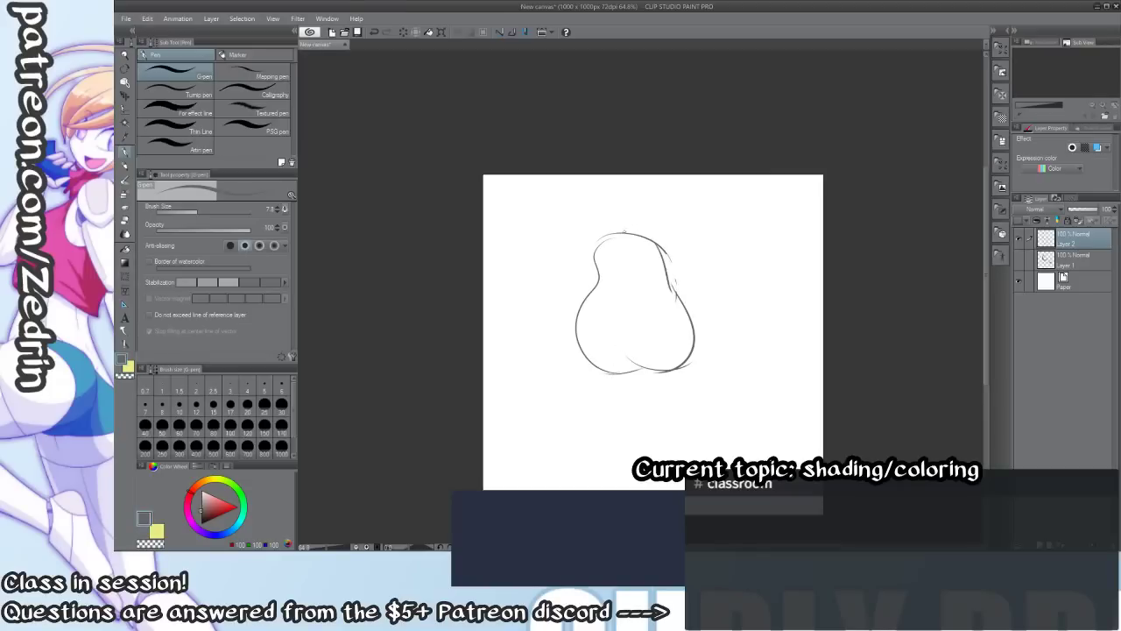
{"action": "mouse_move", "coordinate": [624, 235]}
{"action": "left_mouse_down"}
{"action": "mouse_move", "coordinate": [654, 192]}
{"action": "mouse_move", "coordinate": [670, 202]}
{"action": "left_mouse_up"}
{"action": "left_click_drag", "start_coordinate": [623, 235], "coordinate": [667, 204]}
Draw a small filled yellow light source above and to the right of the pear.
{"action": "mouse_move", "coordinate": [645, 273]}
{"action": "left_mouse_down"}
{"action": "mouse_move", "coordinate": [636, 285]}
{"action": "mouse_move", "coordinate": [658, 285]}
{"action": "left_mouse_up"}
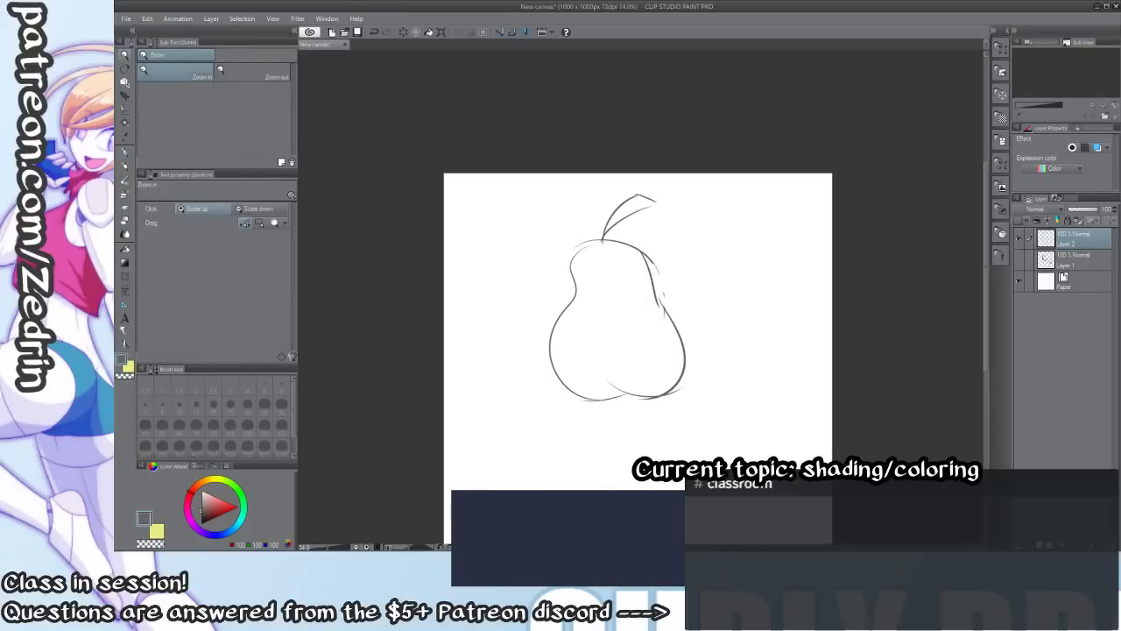
{"action": "key", "text": "p"}
{"action": "mouse_move", "coordinate": [764, 206]}
{"action": "left_mouse_down"}
{"action": "mouse_move", "coordinate": [764, 195]}
{"action": "mouse_move", "coordinate": [760, 204]}
{"action": "left_mouse_up"}
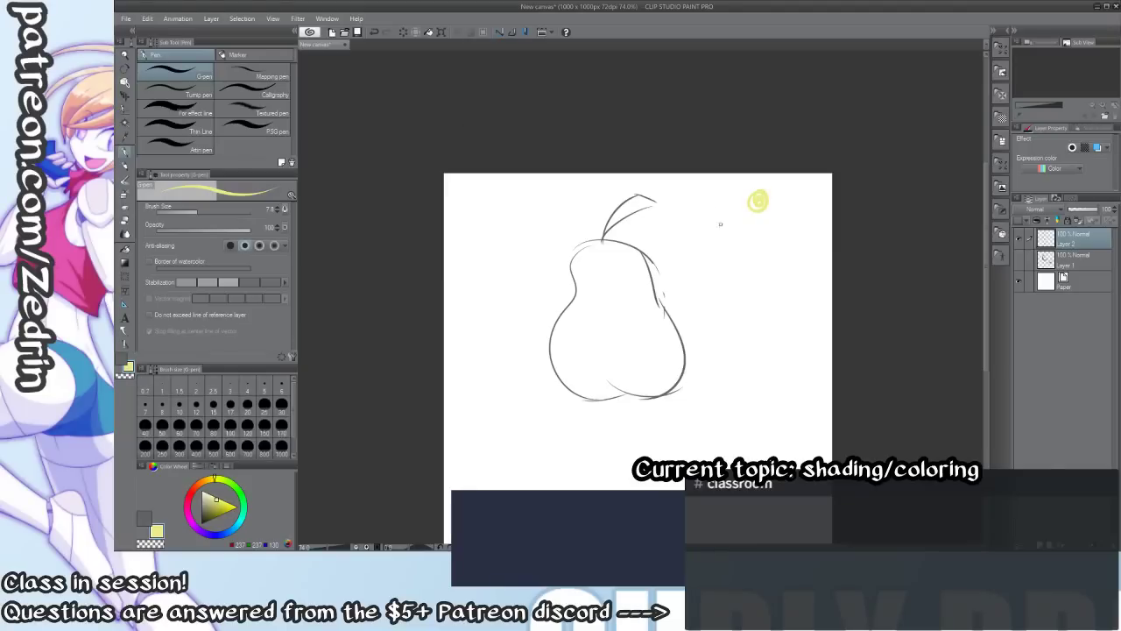
{"action": "left_click_drag", "start_coordinate": [706, 250], "coordinate": [707, 278]}
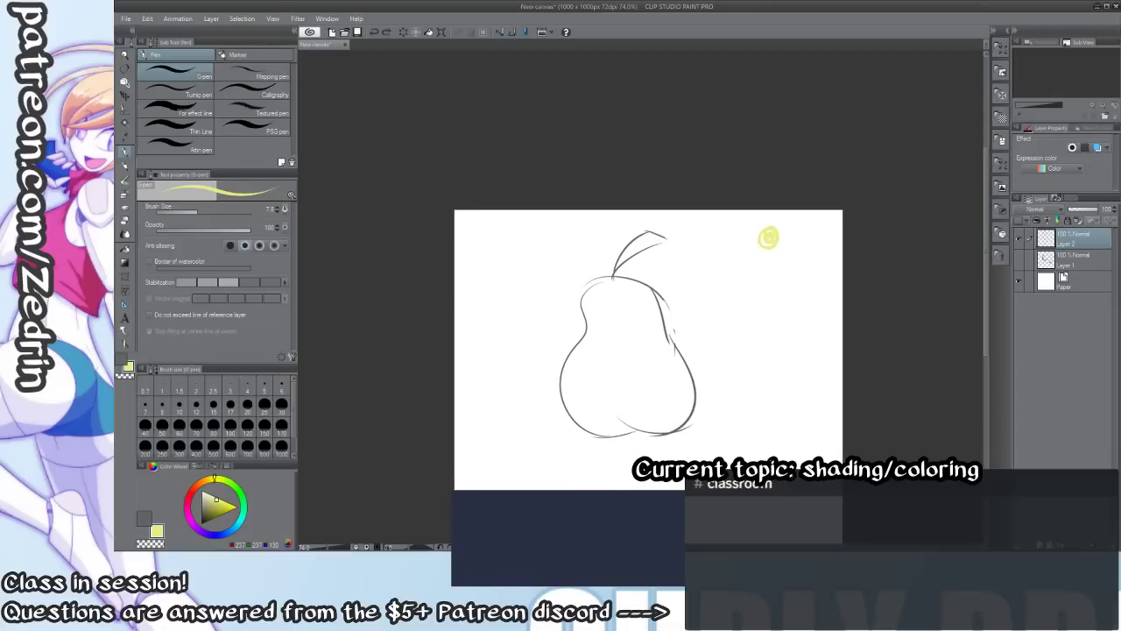
{"action": "key", "text": "ctrl+z"}
Draw dashed dark gray guide lines from the light source down to the ground and across to the pear's base.
{"action": "scroll", "coordinate": [759, 303], "scroll_direction": "down", "scroll_amount": 2}
{"action": "key", "text": "x"}
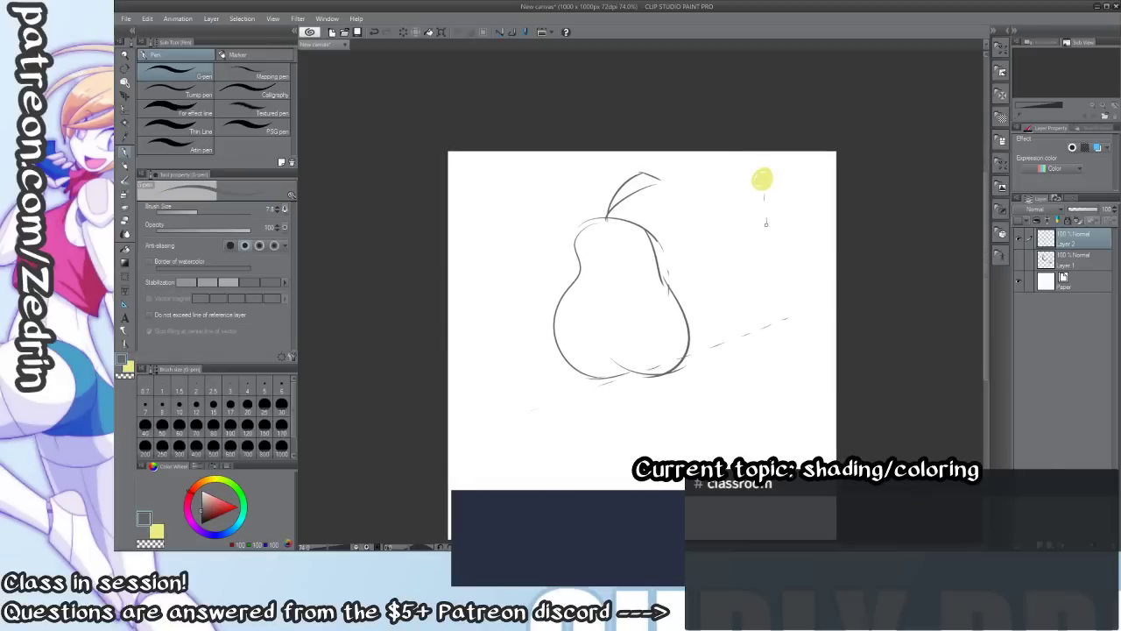
{"action": "left_click_drag", "start_coordinate": [750, 321], "coordinate": [825, 319]}
{"action": "left_click_drag", "start_coordinate": [659, 300], "coordinate": [706, 327]}
Lasso the light source and its dashed guide lines and put them on a separate layer above Layer 2.
{"action": "key", "text": "x"}
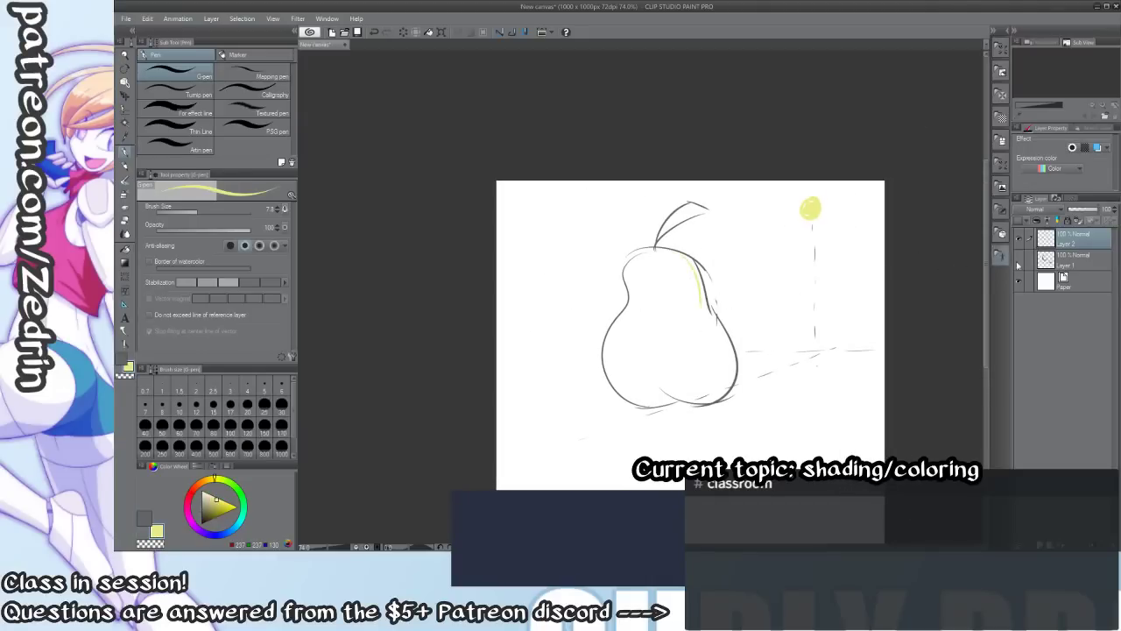
{"action": "key", "text": "m"}
{"action": "mouse_move", "coordinate": [748, 380]}
{"action": "left_mouse_down"}
{"action": "mouse_move", "coordinate": [814, 147]}
{"action": "mouse_move", "coordinate": [742, 350]}
{"action": "mouse_move", "coordinate": [746, 377]}
{"action": "left_mouse_up"}
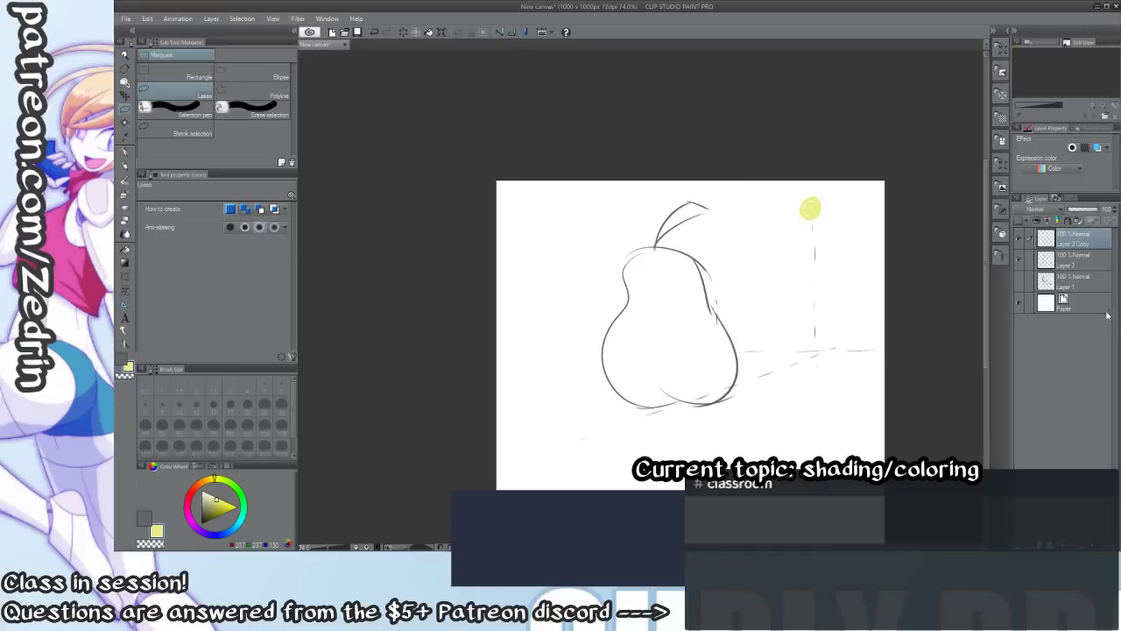
Draw a yellow arrow from the light toward the pear and yellow highlight lines inside the pear's right edge.
{"action": "key", "text": "p"}
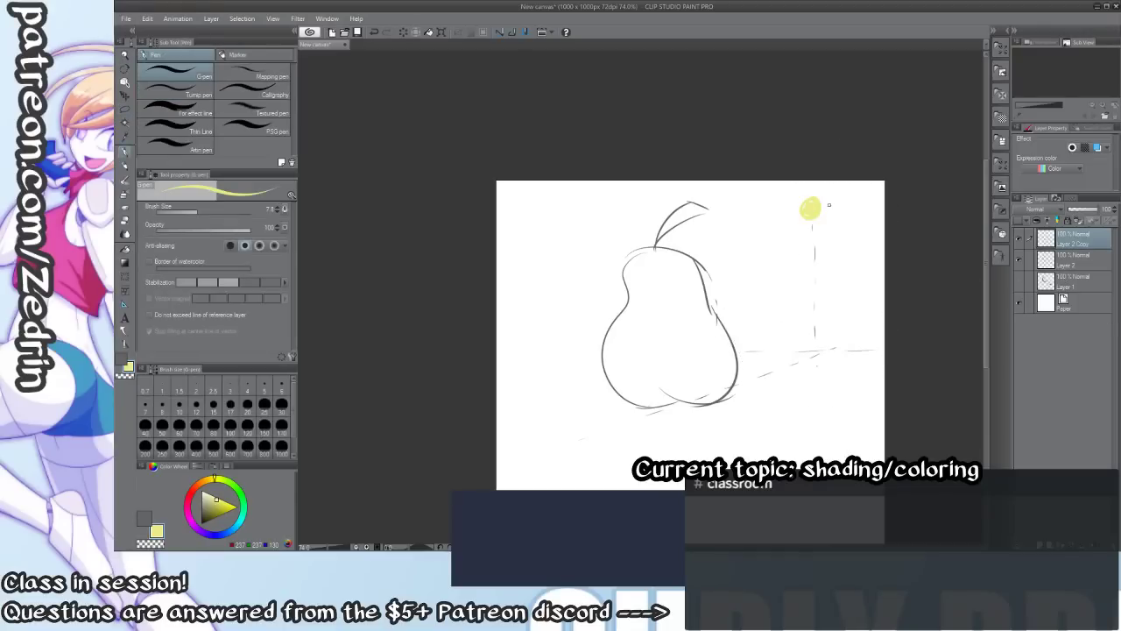
{"action": "left_click_drag", "start_coordinate": [796, 222], "coordinate": [741, 268]}
{"action": "key", "text": "x"}
{"action": "key", "text": "x"}
{"action": "mouse_move", "coordinate": [666, 249]}
{"action": "left_mouse_down"}
{"action": "mouse_move", "coordinate": [694, 279]}
{"action": "mouse_move", "coordinate": [720, 368]}
{"action": "mouse_move", "coordinate": [713, 401]}
{"action": "left_mouse_up"}
{"action": "key", "text": "ctrl+z"}
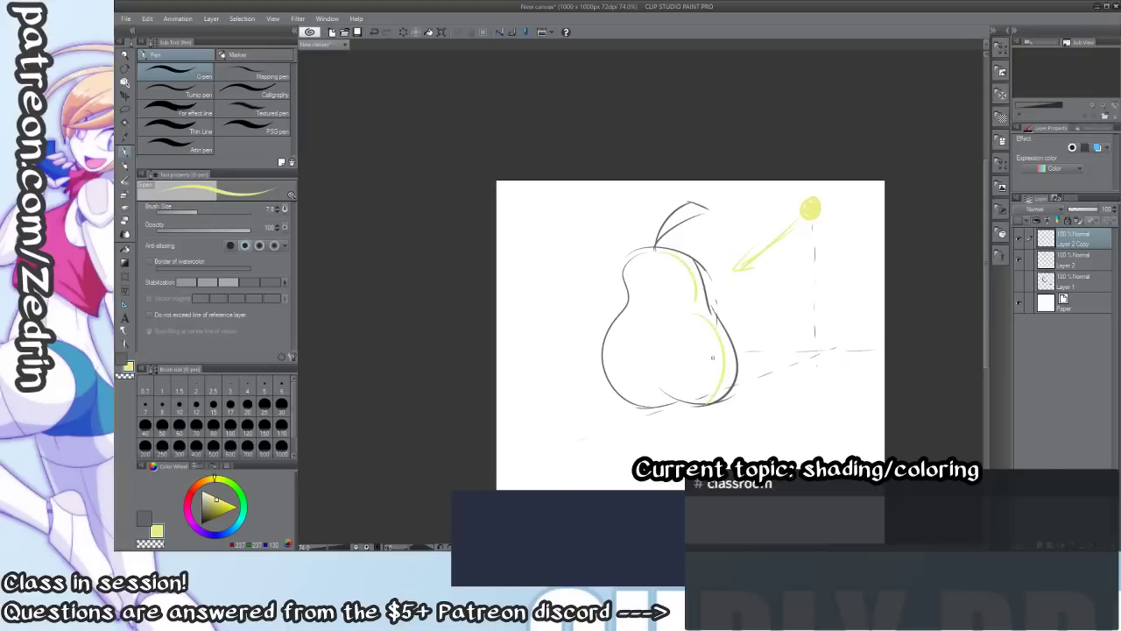
Outline the pear's shadow area in dark gray and hatch along its lower left contour.
{"action": "key", "text": "x"}
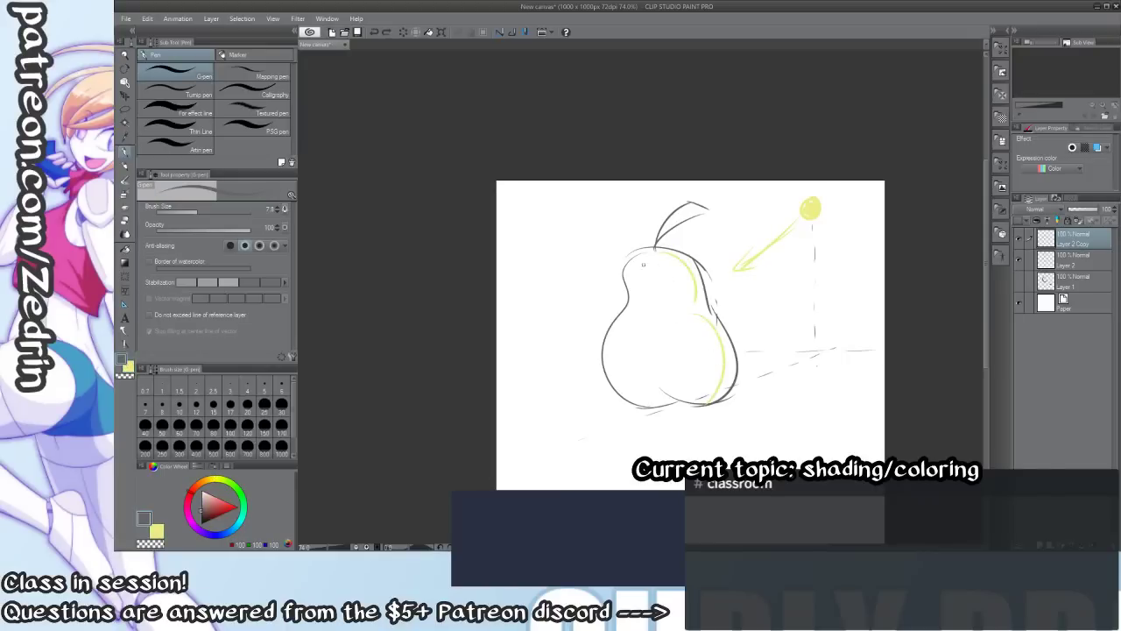
{"action": "mouse_move", "coordinate": [637, 249]}
{"action": "left_mouse_down"}
{"action": "mouse_move", "coordinate": [671, 267]}
{"action": "mouse_move", "coordinate": [690, 396]}
{"action": "left_mouse_up"}
{"action": "key", "text": "ctrl+z"}
{"action": "mouse_move", "coordinate": [681, 318]}
{"action": "left_mouse_down"}
{"action": "mouse_move", "coordinate": [691, 327]}
{"action": "mouse_move", "coordinate": [684, 401]}
{"action": "left_mouse_up"}
{"action": "mouse_move", "coordinate": [606, 351]}
{"action": "left_mouse_down"}
{"action": "mouse_move", "coordinate": [617, 386]}
{"action": "mouse_move", "coordinate": [650, 403]}
{"action": "left_mouse_up"}
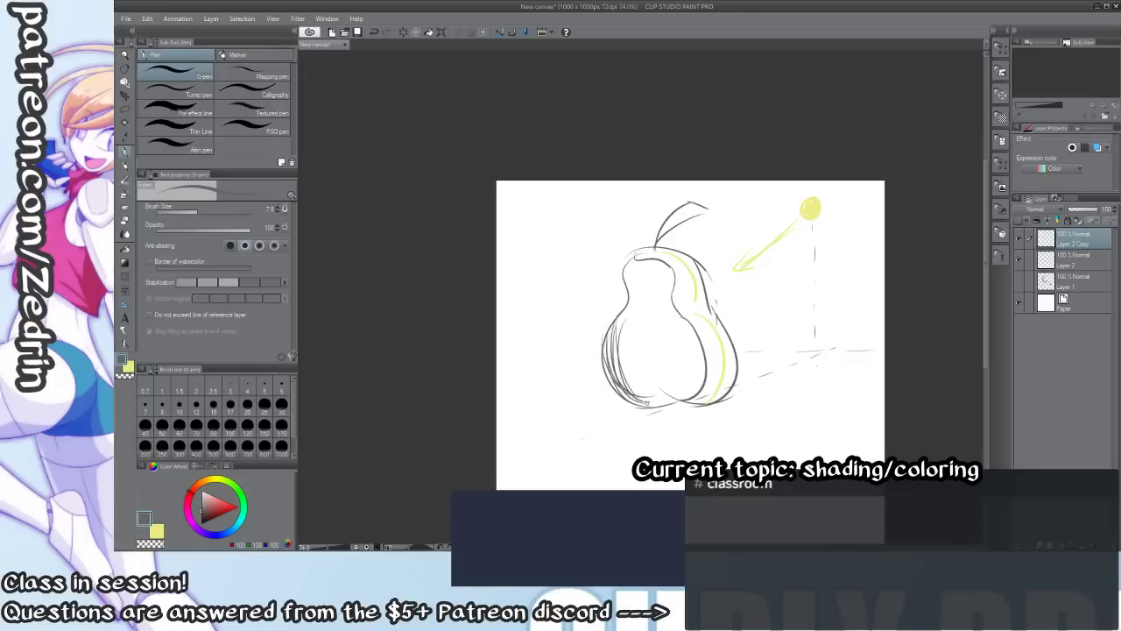
Fill the pear's shadow area solid dark gray with a larger pen and trim its right edge with transparent color.
{"action": "mouse_move", "coordinate": [623, 315]}
{"action": "left_mouse_down"}
{"action": "mouse_move", "coordinate": [656, 396]}
{"action": "mouse_move", "coordinate": [667, 324]}
{"action": "mouse_move", "coordinate": [682, 396]}
{"action": "mouse_move", "coordinate": [685, 322]}
{"action": "mouse_move", "coordinate": [686, 385]}
{"action": "mouse_move", "coordinate": [699, 353]}
{"action": "mouse_move", "coordinate": [684, 394]}
{"action": "mouse_move", "coordinate": [691, 379]}
{"action": "mouse_move", "coordinate": [643, 339]}
{"action": "mouse_move", "coordinate": [637, 386]}
{"action": "mouse_move", "coordinate": [632, 325]}
{"action": "left_mouse_up"}
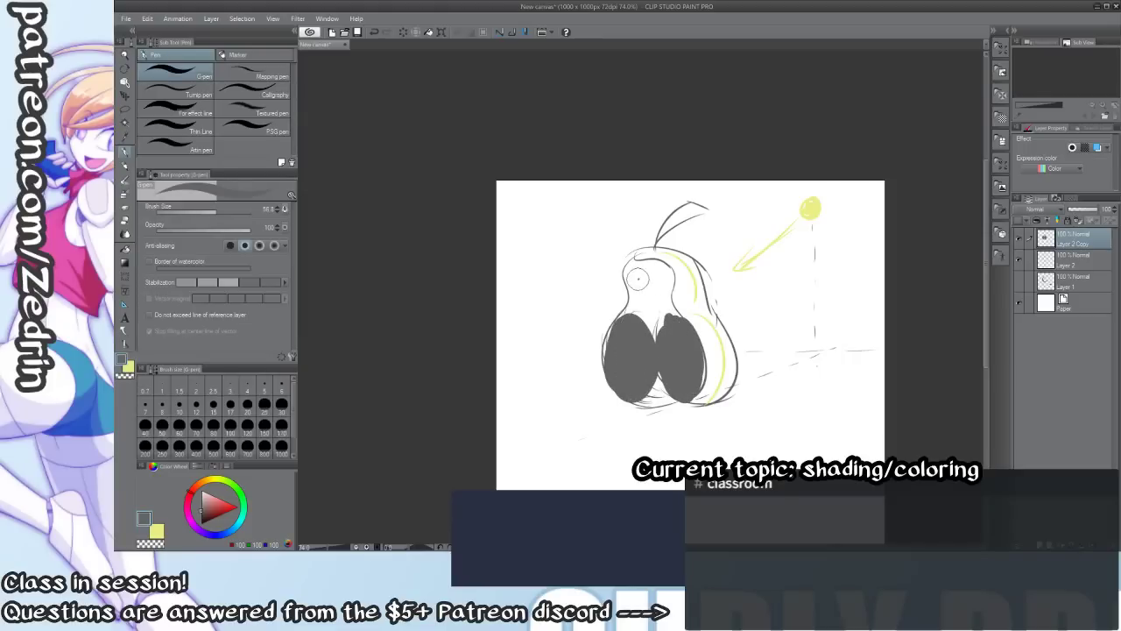
{"action": "mouse_move", "coordinate": [637, 278]}
{"action": "left_mouse_down"}
{"action": "mouse_move", "coordinate": [650, 271]}
{"action": "mouse_move", "coordinate": [632, 289]}
{"action": "mouse_move", "coordinate": [641, 337]}
{"action": "mouse_move", "coordinate": [657, 293]}
{"action": "mouse_move", "coordinate": [666, 345]}
{"action": "mouse_move", "coordinate": [664, 386]}
{"action": "mouse_move", "coordinate": [646, 387]}
{"action": "mouse_move", "coordinate": [653, 291]}
{"action": "mouse_move", "coordinate": [672, 326]}
{"action": "mouse_move", "coordinate": [671, 310]}
{"action": "mouse_move", "coordinate": [649, 388]}
{"action": "mouse_move", "coordinate": [626, 320]}
{"action": "mouse_move", "coordinate": [643, 281]}
{"action": "mouse_move", "coordinate": [633, 262]}
{"action": "mouse_move", "coordinate": [654, 298]}
{"action": "mouse_move", "coordinate": [655, 265]}
{"action": "mouse_move", "coordinate": [692, 378]}
{"action": "mouse_move", "coordinate": [675, 313]}
{"action": "mouse_move", "coordinate": [616, 348]}
{"action": "left_mouse_up"}
{"action": "key", "text": "bracketleft"}
{"action": "key", "text": "c"}
{"action": "key", "text": "c"}
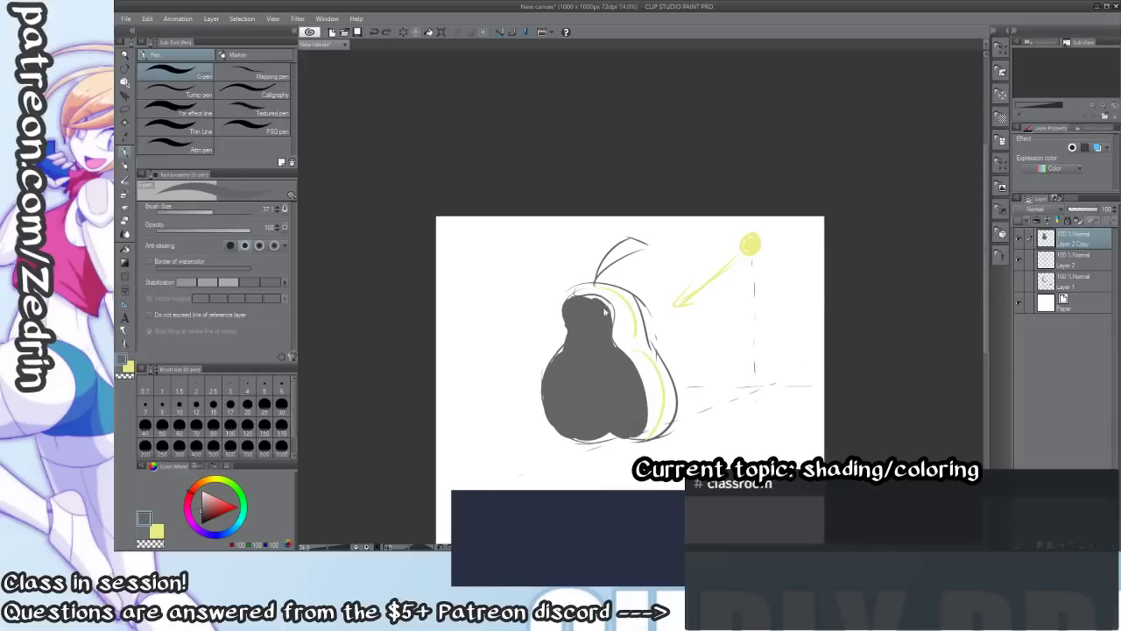
{"action": "key", "text": "c"}
{"action": "mouse_move", "coordinate": [581, 292]}
{"action": "left_mouse_down"}
{"action": "mouse_move", "coordinate": [621, 324]}
{"action": "mouse_move", "coordinate": [629, 437]}
{"action": "left_mouse_up"}
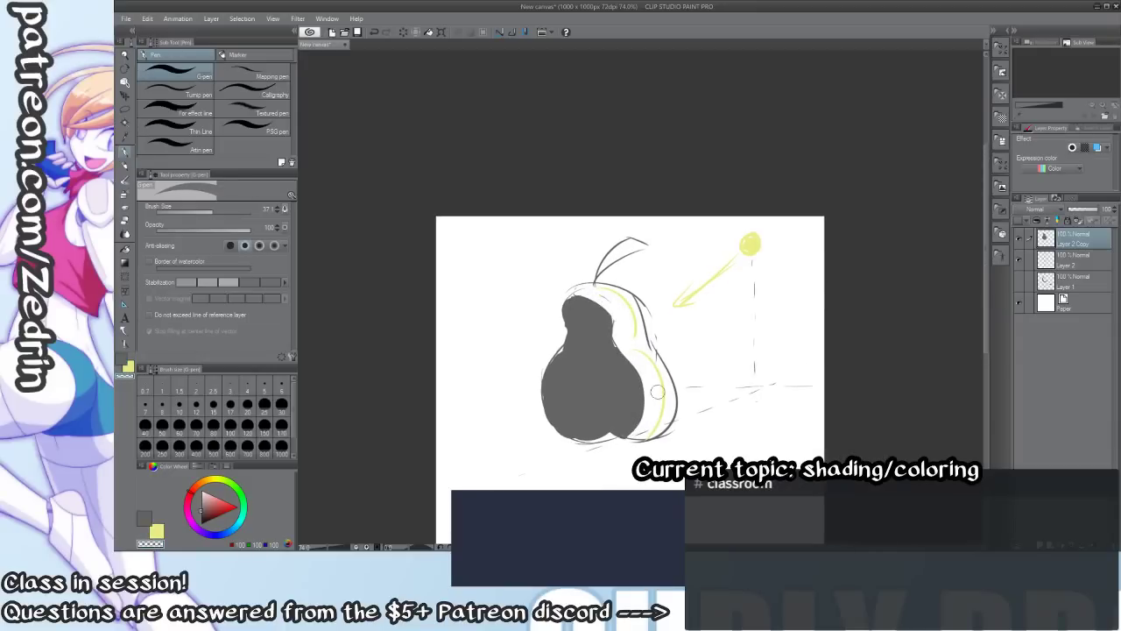
Fade the shadow's edges and the crease between the pear's lobes using the Soft airbrush with transparent color.
{"action": "key", "text": "ctrl+space"}
{"action": "left_click_drag", "start_coordinate": [654, 352], "coordinate": [596, 351]}
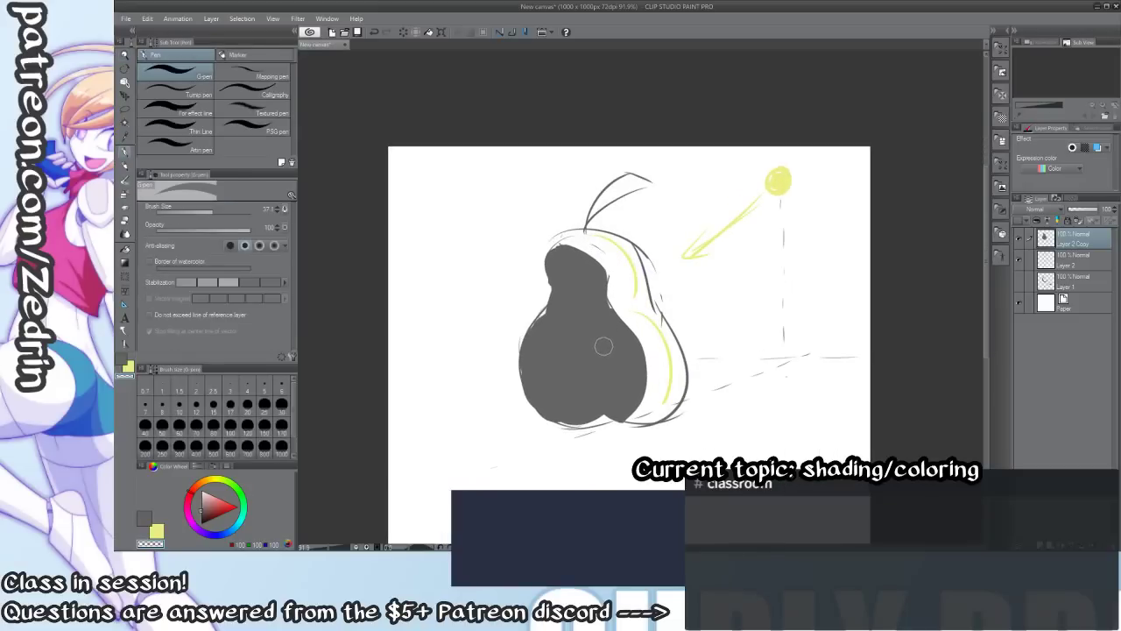
{"action": "key", "text": "b"}
{"action": "mouse_move", "coordinate": [613, 345]}
{"action": "left_mouse_down"}
{"action": "mouse_move", "coordinate": [644, 387]}
{"action": "mouse_move", "coordinate": [608, 255]}
{"action": "left_mouse_up"}
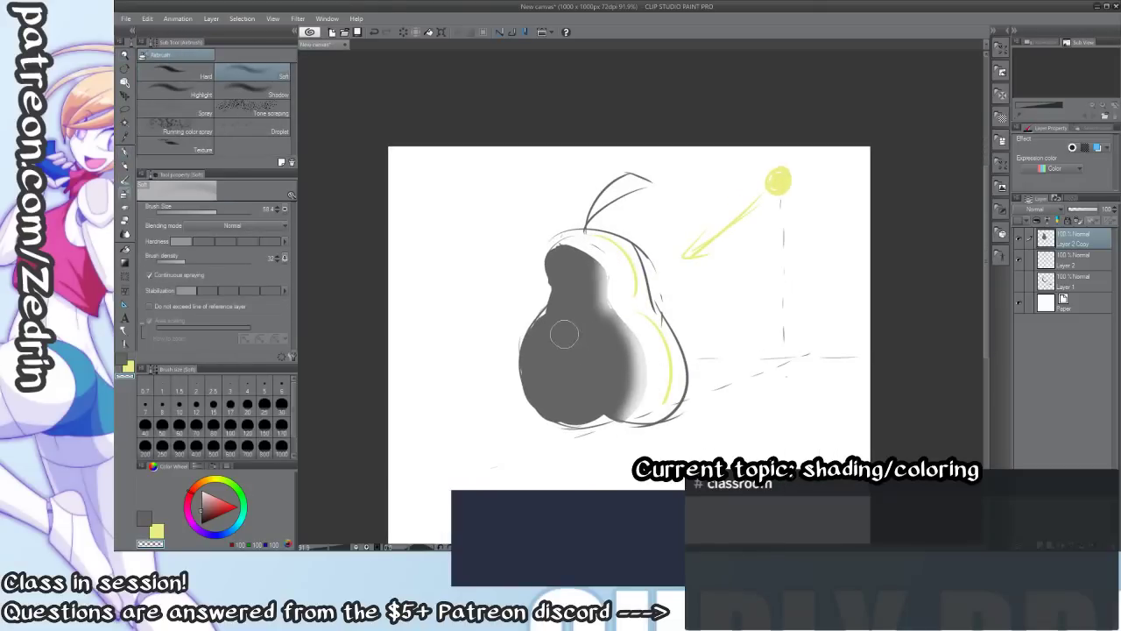
{"action": "mouse_move", "coordinate": [541, 318]}
{"action": "left_mouse_down"}
{"action": "mouse_move", "coordinate": [535, 406]}
{"action": "mouse_move", "coordinate": [558, 417]}
{"action": "mouse_move", "coordinate": [542, 412]}
{"action": "left_mouse_up"}
{"action": "key", "text": "ctrl+z"}
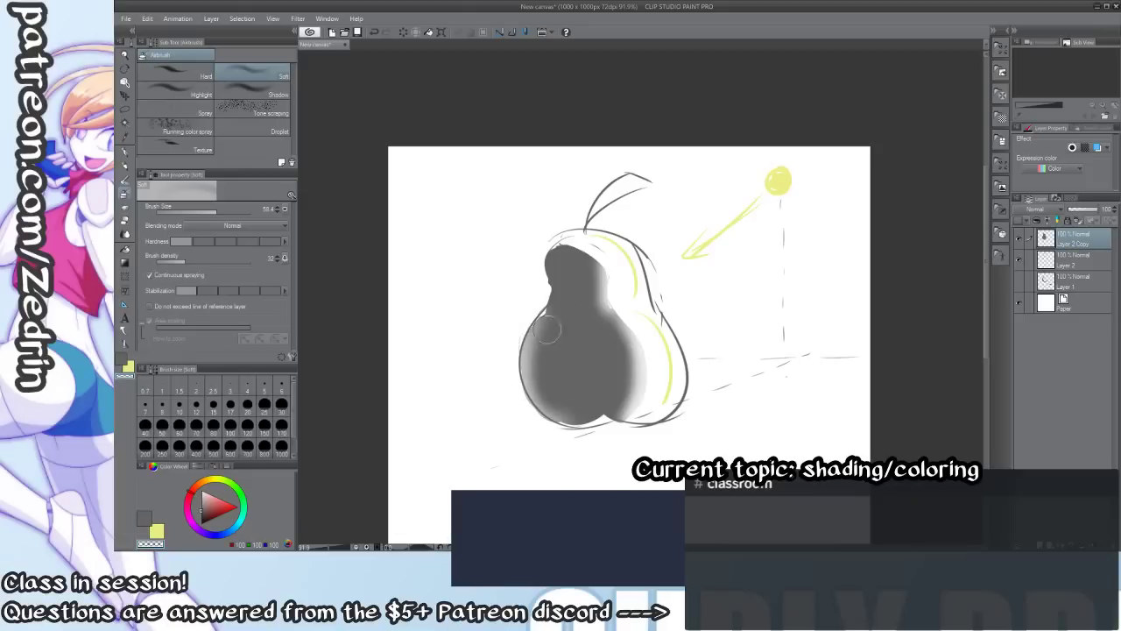
{"action": "mouse_move", "coordinate": [568, 247]}
{"action": "left_mouse_down"}
{"action": "mouse_move", "coordinate": [552, 315]}
{"action": "mouse_move", "coordinate": [556, 239]}
{"action": "mouse_move", "coordinate": [573, 335]}
{"action": "mouse_move", "coordinate": [593, 366]}
{"action": "mouse_move", "coordinate": [600, 324]}
{"action": "mouse_move", "coordinate": [575, 360]}
{"action": "mouse_move", "coordinate": [633, 308]}
{"action": "mouse_move", "coordinate": [595, 367]}
{"action": "left_mouse_up"}
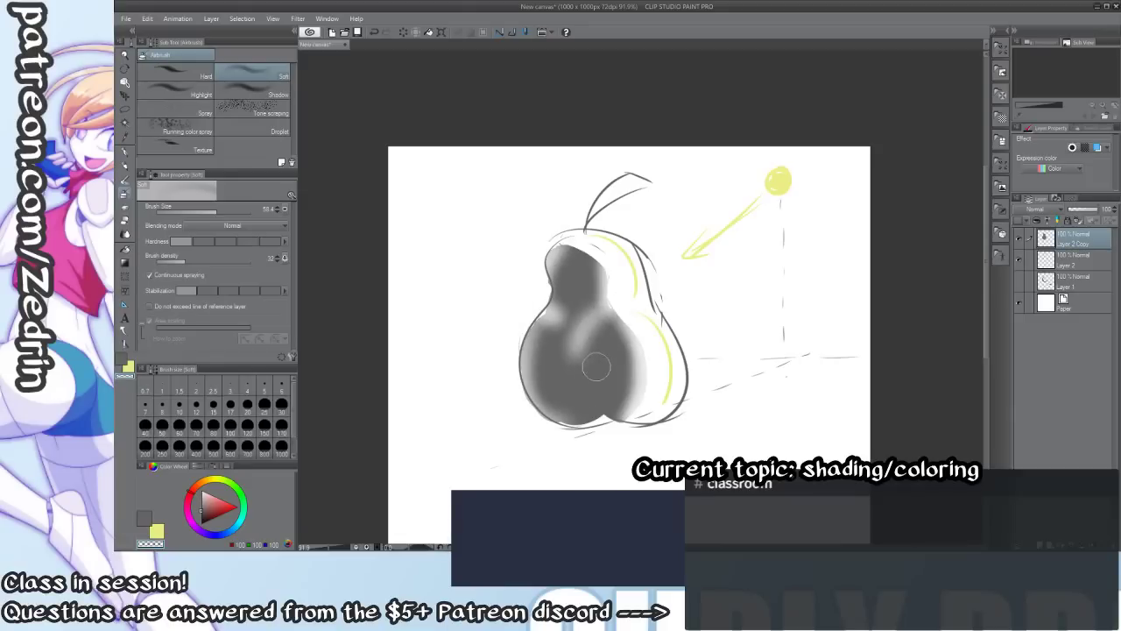
Reshape the shadow around the crease between the pear's lower lobes with the Hard airbrush.
{"action": "left_click", "coordinate": [179, 68]}
{"action": "mouse_move", "coordinate": [610, 281]}
{"action": "left_mouse_down"}
{"action": "mouse_move", "coordinate": [607, 334]}
{"action": "mouse_move", "coordinate": [576, 365]}
{"action": "mouse_move", "coordinate": [624, 312]}
{"action": "mouse_move", "coordinate": [587, 321]}
{"action": "mouse_move", "coordinate": [580, 351]}
{"action": "mouse_move", "coordinate": [610, 309]}
{"action": "mouse_move", "coordinate": [639, 419]}
{"action": "mouse_move", "coordinate": [635, 365]}
{"action": "mouse_move", "coordinate": [615, 415]}
{"action": "mouse_move", "coordinate": [604, 355]}
{"action": "mouse_move", "coordinate": [613, 338]}
{"action": "mouse_move", "coordinate": [609, 374]}
{"action": "mouse_move", "coordinate": [554, 350]}
{"action": "mouse_move", "coordinate": [560, 385]}
{"action": "mouse_move", "coordinate": [543, 368]}
{"action": "mouse_move", "coordinate": [559, 266]}
{"action": "mouse_move", "coordinate": [581, 281]}
{"action": "mouse_move", "coordinate": [588, 269]}
{"action": "mouse_move", "coordinate": [576, 265]}
{"action": "mouse_move", "coordinate": [591, 295]}
{"action": "mouse_move", "coordinate": [581, 379]}
{"action": "mouse_move", "coordinate": [607, 388]}
{"action": "mouse_move", "coordinate": [612, 404]}
{"action": "mouse_move", "coordinate": [597, 347]}
{"action": "mouse_move", "coordinate": [586, 354]}
{"action": "mouse_move", "coordinate": [643, 371]}
{"action": "mouse_move", "coordinate": [589, 380]}
{"action": "mouse_move", "coordinate": [569, 369]}
{"action": "mouse_move", "coordinate": [661, 401]}
{"action": "mouse_move", "coordinate": [613, 409]}
{"action": "mouse_move", "coordinate": [612, 377]}
{"action": "mouse_move", "coordinate": [558, 392]}
{"action": "mouse_move", "coordinate": [589, 428]}
{"action": "mouse_move", "coordinate": [567, 405]}
{"action": "mouse_move", "coordinate": [555, 245]}
{"action": "mouse_move", "coordinate": [544, 314]}
{"action": "mouse_move", "coordinate": [584, 384]}
{"action": "mouse_move", "coordinate": [563, 378]}
{"action": "mouse_move", "coordinate": [574, 331]}
{"action": "left_mouse_up"}
{"action": "key", "text": "c"}
{"action": "left_click_drag", "start_coordinate": [590, 331], "coordinate": [603, 368]}
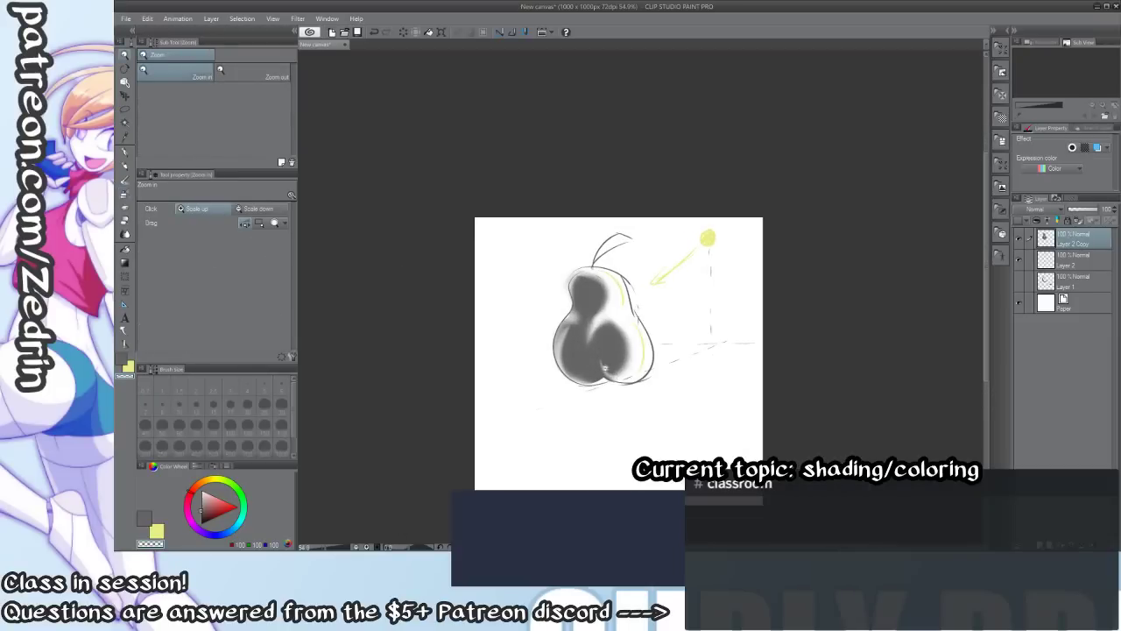
Paint a broad yellow highlight along the pear's right edge with the Hard airbrush.
{"action": "mouse_move", "coordinate": [612, 304]}
{"action": "left_mouse_down"}
{"action": "mouse_move", "coordinate": [591, 338]}
{"action": "mouse_move", "coordinate": [637, 350]}
{"action": "left_mouse_up"}
{"action": "key", "text": "x"}
{"action": "key", "text": "b"}
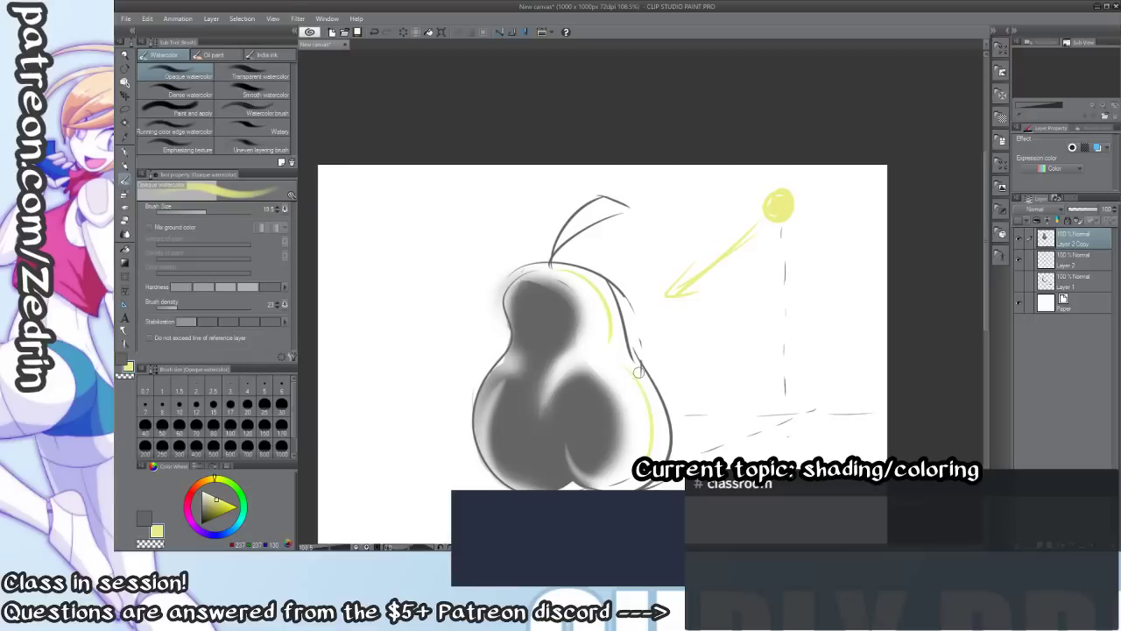
{"action": "key", "text": "b"}
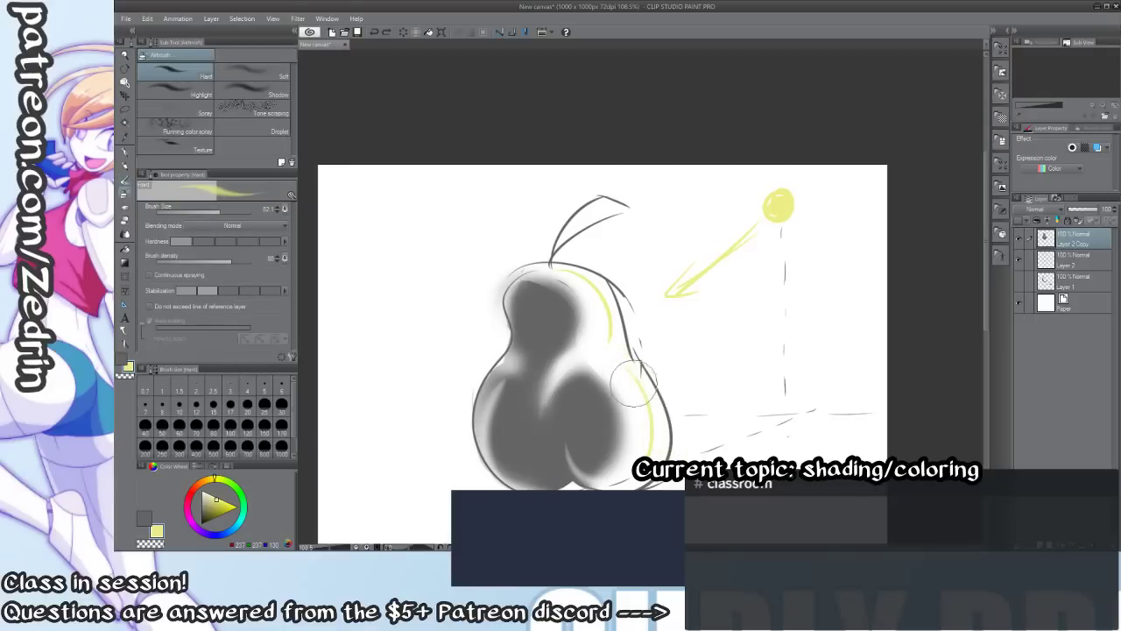
{"action": "mouse_move", "coordinate": [632, 377]}
{"action": "left_mouse_down"}
{"action": "mouse_move", "coordinate": [622, 351]}
{"action": "mouse_move", "coordinate": [646, 462]}
{"action": "mouse_move", "coordinate": [591, 279]}
{"action": "mouse_move", "coordinate": [621, 324]}
{"action": "mouse_move", "coordinate": [567, 272]}
{"action": "mouse_move", "coordinate": [614, 337]}
{"action": "left_mouse_up"}
Hide Layer 2 Copy with the first pear lighting study and add a new raster layer.
{"action": "mouse_move", "coordinate": [607, 320]}
{"action": "left_mouse_down"}
{"action": "mouse_move", "coordinate": [612, 364]}
{"action": "mouse_move", "coordinate": [630, 312]}
{"action": "left_mouse_up"}
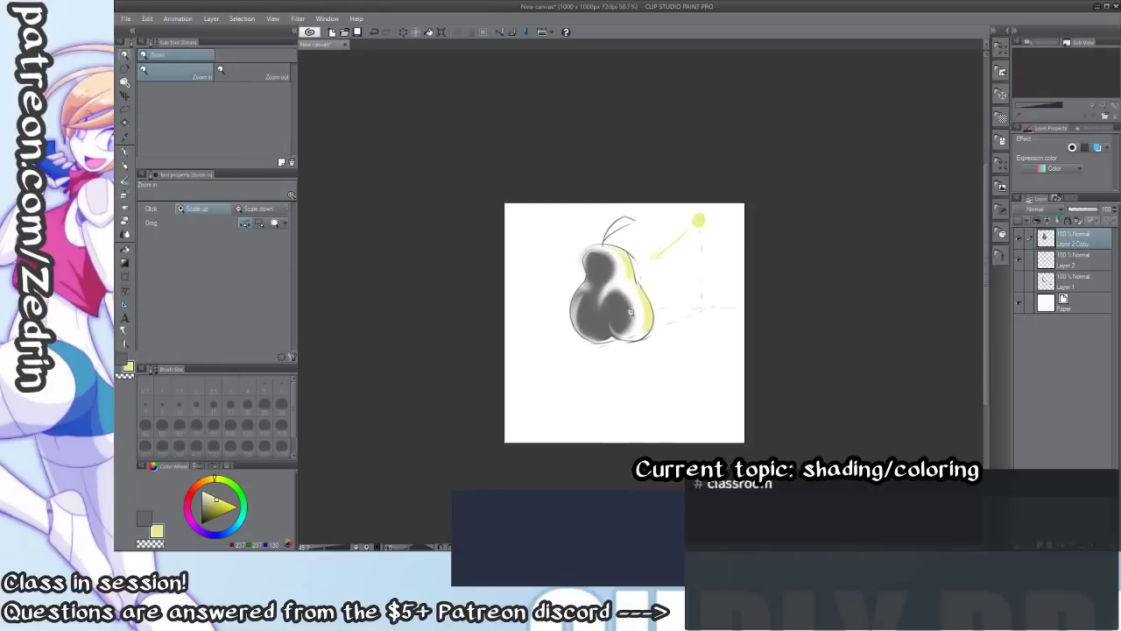
{"action": "scroll", "coordinate": [630, 312], "scroll_direction": "up", "scroll_amount": 1}
{"action": "left_click", "coordinate": [1018, 239]}
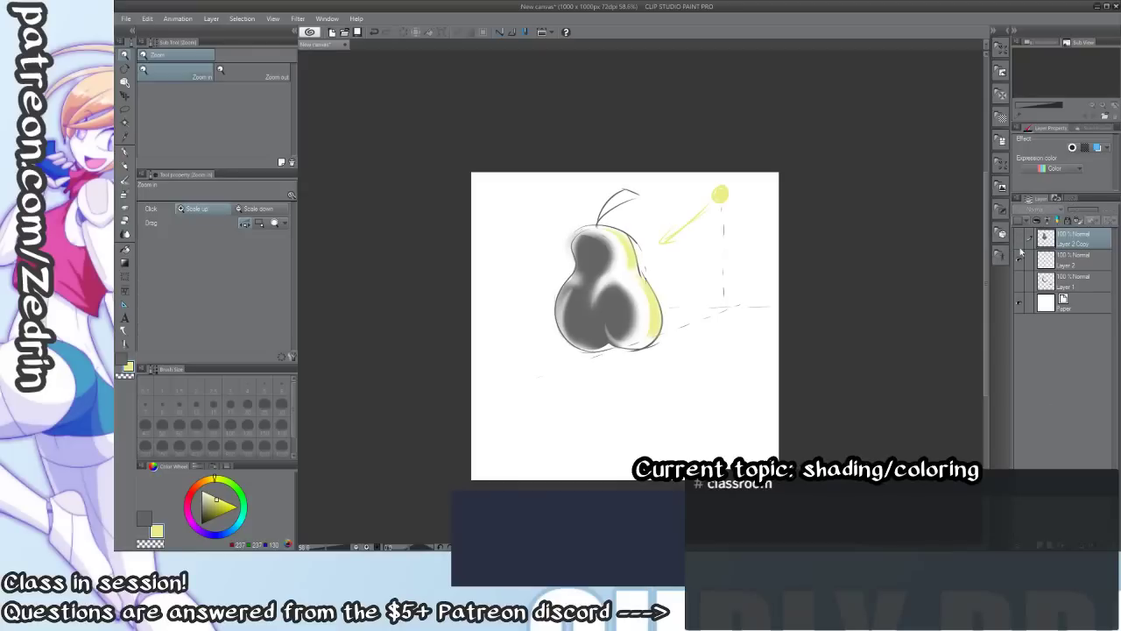
{"action": "left_click", "coordinate": [1040, 545]}
Draw a yellow light source in the canvas's upper left corner with guide lines to the ground and the pear's base.
{"action": "left_click_drag", "start_coordinate": [662, 358], "coordinate": [700, 432]}
{"action": "left_click", "coordinate": [619, 360]}
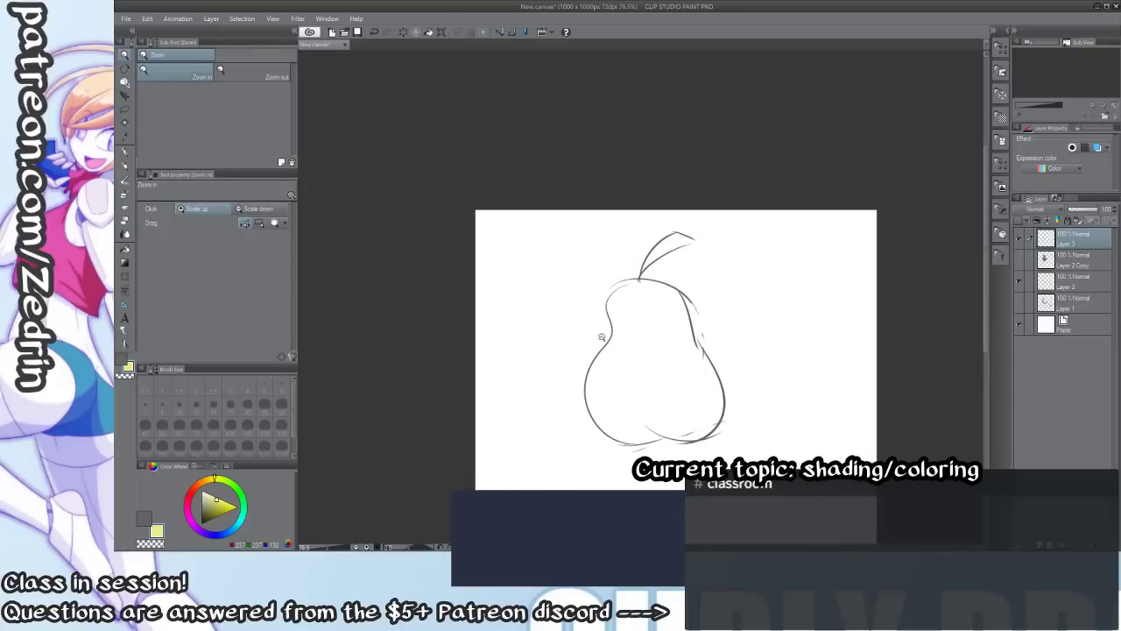
{"action": "key", "text": "p"}
{"action": "mouse_move", "coordinate": [507, 229]}
{"action": "left_mouse_down"}
{"action": "mouse_move", "coordinate": [493, 218]}
{"action": "mouse_move", "coordinate": [503, 236]}
{"action": "left_mouse_up"}
{"action": "left_click_drag", "start_coordinate": [492, 268], "coordinate": [503, 486]}
{"action": "mouse_move", "coordinate": [493, 418]}
{"action": "left_mouse_down"}
{"action": "mouse_move", "coordinate": [500, 341]}
{"action": "mouse_move", "coordinate": [654, 371]}
{"action": "left_mouse_up"}
Fill yellow oval highlights on the pear's upper bulge and on both lower lobes.
{"action": "mouse_move", "coordinate": [656, 228]}
{"action": "left_mouse_down"}
{"action": "mouse_move", "coordinate": [646, 262]}
{"action": "mouse_move", "coordinate": [620, 271]}
{"action": "left_mouse_up"}
{"action": "mouse_move", "coordinate": [613, 363]}
{"action": "left_mouse_down"}
{"action": "mouse_move", "coordinate": [597, 326]}
{"action": "mouse_move", "coordinate": [601, 347]}
{"action": "left_mouse_up"}
{"action": "mouse_move", "coordinate": [667, 331]}
{"action": "left_mouse_down"}
{"action": "mouse_move", "coordinate": [645, 326]}
{"action": "mouse_move", "coordinate": [663, 334]}
{"action": "left_mouse_up"}
Shade the pear's right edge and underside with thick dark gray strokes.
{"action": "key", "text": "x"}
{"action": "mouse_move", "coordinate": [667, 248]}
{"action": "left_mouse_down"}
{"action": "mouse_move", "coordinate": [683, 305]}
{"action": "mouse_move", "coordinate": [679, 395]}
{"action": "mouse_move", "coordinate": [615, 395]}
{"action": "mouse_move", "coordinate": [676, 376]}
{"action": "mouse_move", "coordinate": [665, 394]}
{"action": "mouse_move", "coordinate": [686, 310]}
{"action": "mouse_move", "coordinate": [679, 294]}
{"action": "mouse_move", "coordinate": [684, 370]}
{"action": "left_mouse_up"}
{"action": "key", "text": "ctrl+z"}
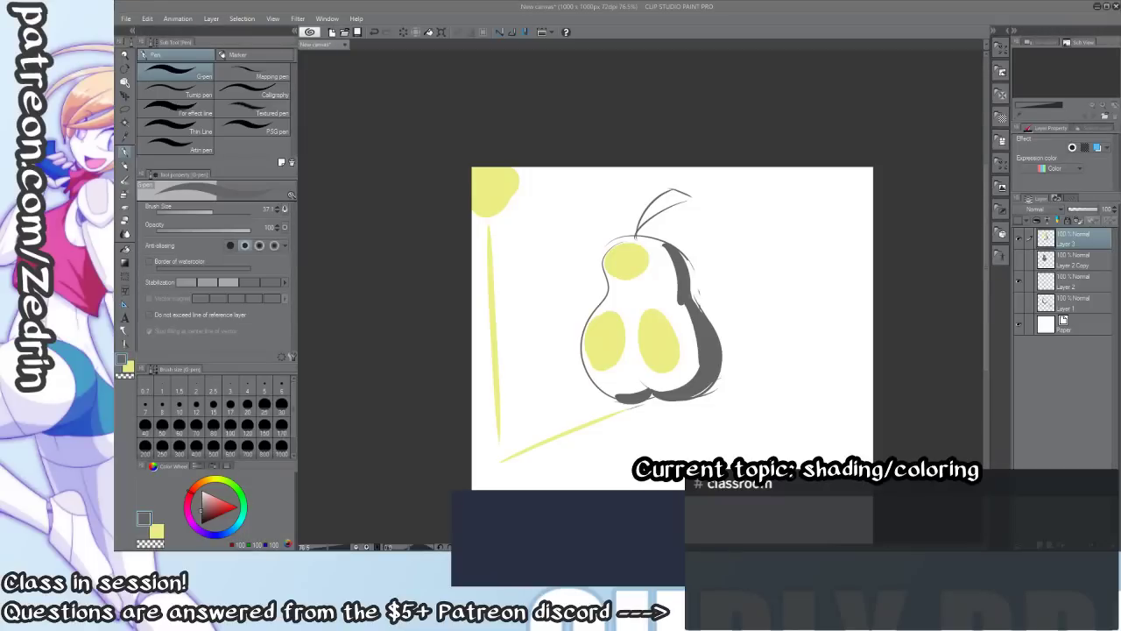
{"action": "mouse_move", "coordinate": [604, 392]}
{"action": "left_mouse_down"}
{"action": "mouse_move", "coordinate": [641, 389]}
{"action": "mouse_move", "coordinate": [700, 362]}
{"action": "left_mouse_up"}
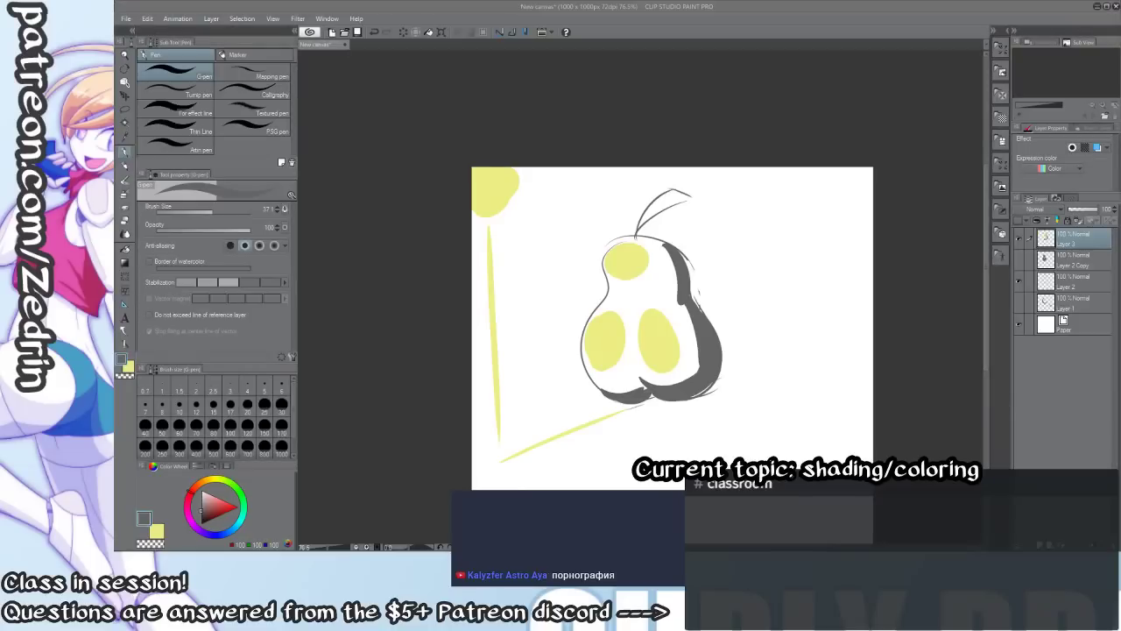
{"action": "key", "text": "ctrl+space"}
{"action": "left_click_drag", "start_coordinate": [714, 354], "coordinate": [660, 285]}
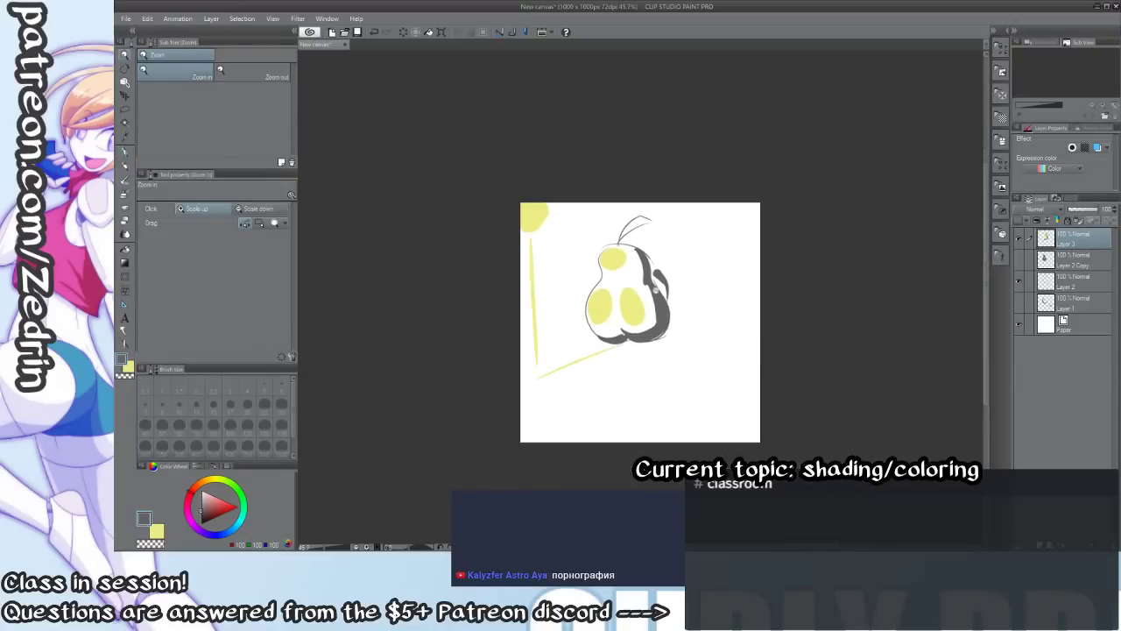
{"action": "left_click_drag", "start_coordinate": [660, 338], "coordinate": [668, 361]}
{"action": "left_click_drag", "start_coordinate": [668, 362], "coordinate": [703, 442]}
{"action": "mouse_move", "coordinate": [660, 421]}
{"action": "left_mouse_down"}
{"action": "mouse_move", "coordinate": [618, 433]}
{"action": "mouse_move", "coordinate": [680, 414]}
{"action": "left_mouse_up"}
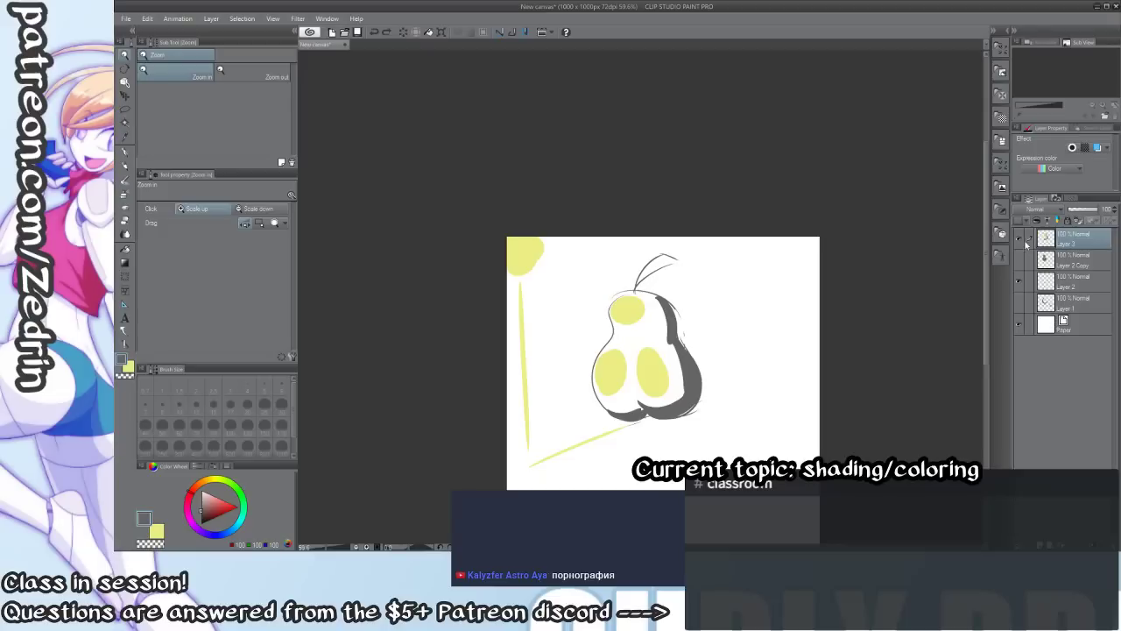
Hide Layer 3 with the second lighting study and add a new vector layer above Layer 2.
{"action": "left_click", "coordinate": [1021, 240]}
{"action": "mouse_move", "coordinate": [698, 365]}
{"action": "left_mouse_down"}
{"action": "mouse_move", "coordinate": [736, 320]}
{"action": "mouse_move", "coordinate": [706, 471]}
{"action": "mouse_move", "coordinate": [743, 346]}
{"action": "left_mouse_up"}
{"action": "mouse_move", "coordinate": [690, 424]}
{"action": "left_mouse_down"}
{"action": "mouse_move", "coordinate": [705, 442]}
{"action": "mouse_move", "coordinate": [710, 396]}
{"action": "mouse_move", "coordinate": [734, 359]}
{"action": "left_mouse_up"}
{"action": "left_click", "coordinate": [1055, 282]}
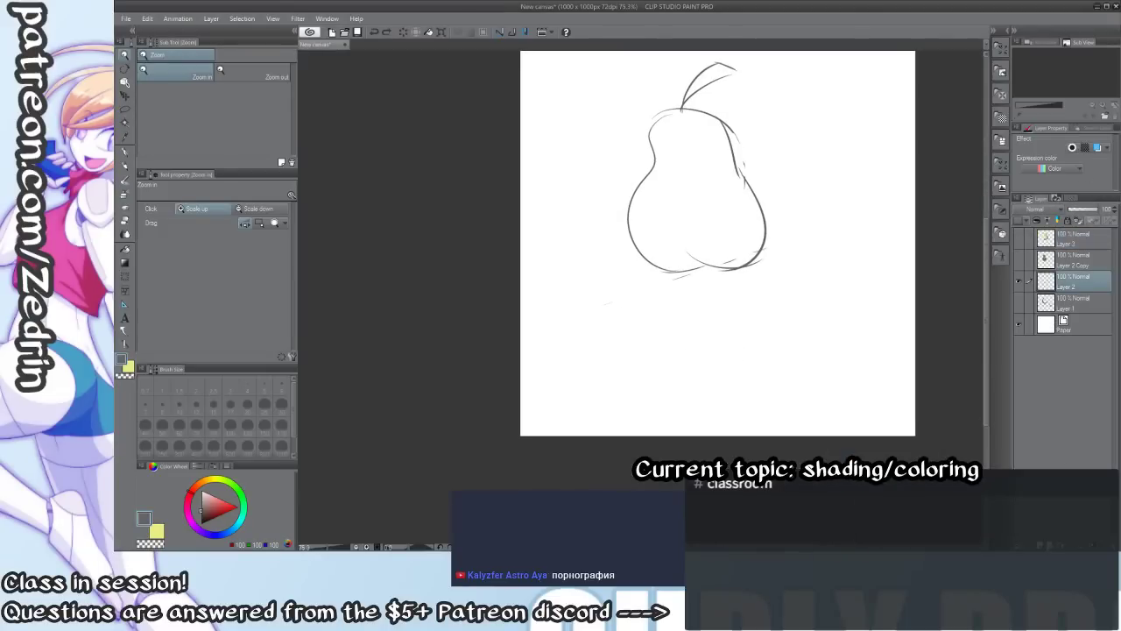
{"action": "key", "text": "ctrl+shift+n"}
Redraw the pear's body and stem on the new layer with thicker, cleaner dark gray contour lines.
{"action": "left_click_drag", "start_coordinate": [669, 255], "coordinate": [620, 178]}
{"action": "left_click_drag", "start_coordinate": [620, 177], "coordinate": [620, 367]}
{"action": "key", "text": "p"}
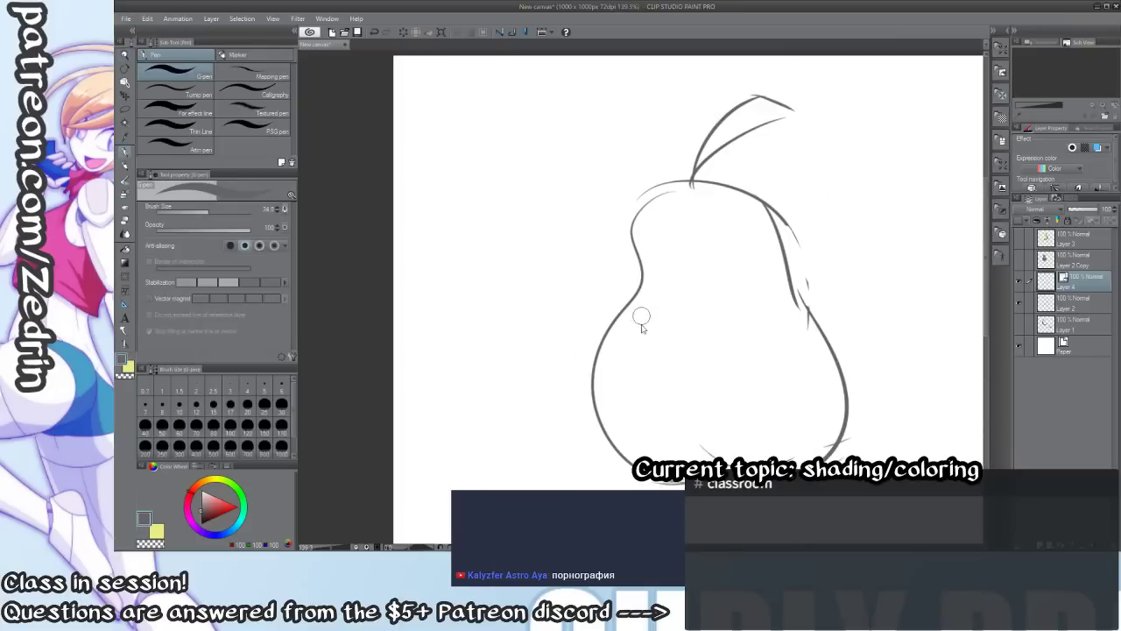
{"action": "mouse_move", "coordinate": [734, 187]}
{"action": "left_mouse_down"}
{"action": "mouse_move", "coordinate": [670, 181]}
{"action": "mouse_move", "coordinate": [589, 412]}
{"action": "mouse_move", "coordinate": [675, 486]}
{"action": "left_mouse_up"}
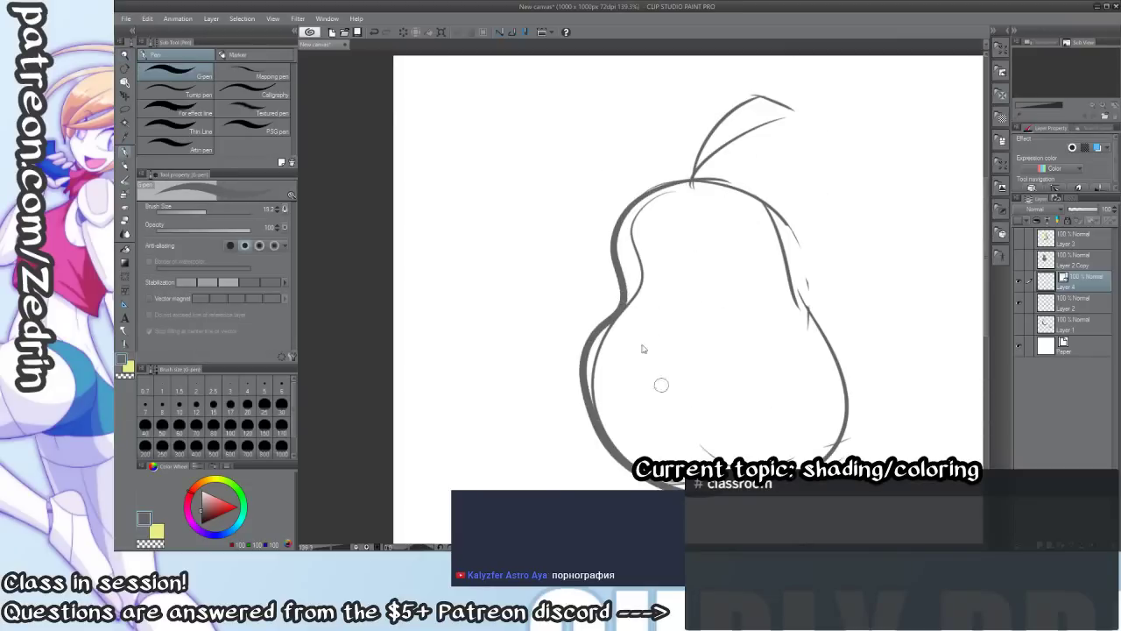
{"action": "key", "text": "ctrl+z"}
{"action": "mouse_move", "coordinate": [751, 204]}
{"action": "left_mouse_down"}
{"action": "mouse_move", "coordinate": [576, 406]}
{"action": "mouse_move", "coordinate": [690, 487]}
{"action": "left_mouse_up"}
{"action": "mouse_move", "coordinate": [688, 442]}
{"action": "left_mouse_down"}
{"action": "mouse_move", "coordinate": [854, 443]}
{"action": "mouse_move", "coordinate": [745, 204]}
{"action": "mouse_move", "coordinate": [777, 232]}
{"action": "left_mouse_up"}
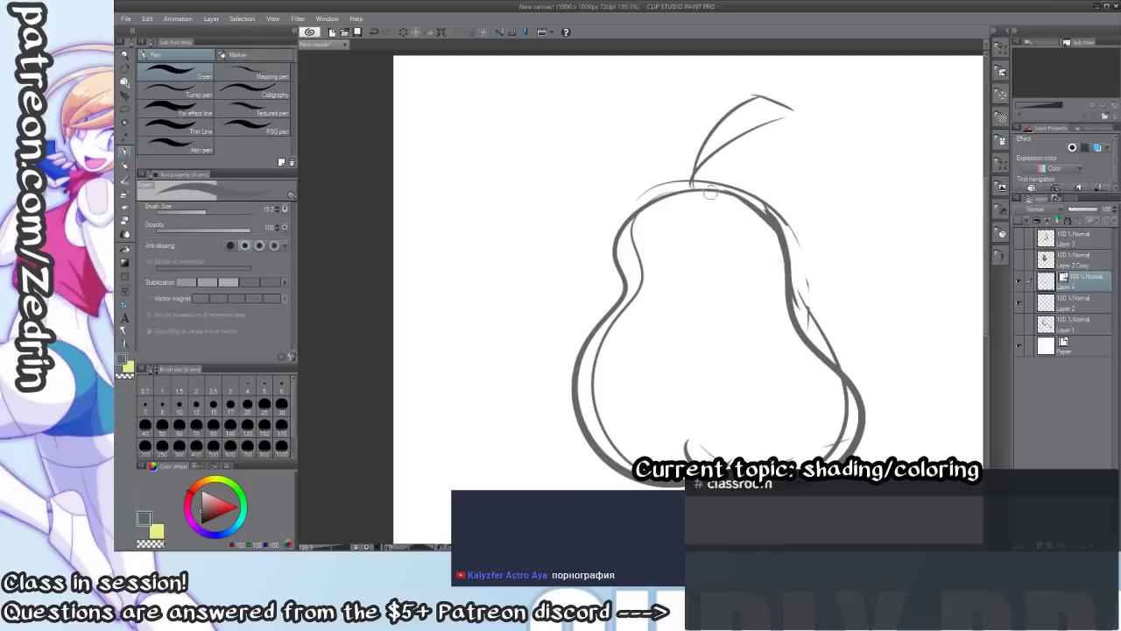
{"action": "left_click_drag", "start_coordinate": [693, 164], "coordinate": [788, 87]}
{"action": "left_click_drag", "start_coordinate": [690, 187], "coordinate": [789, 92]}
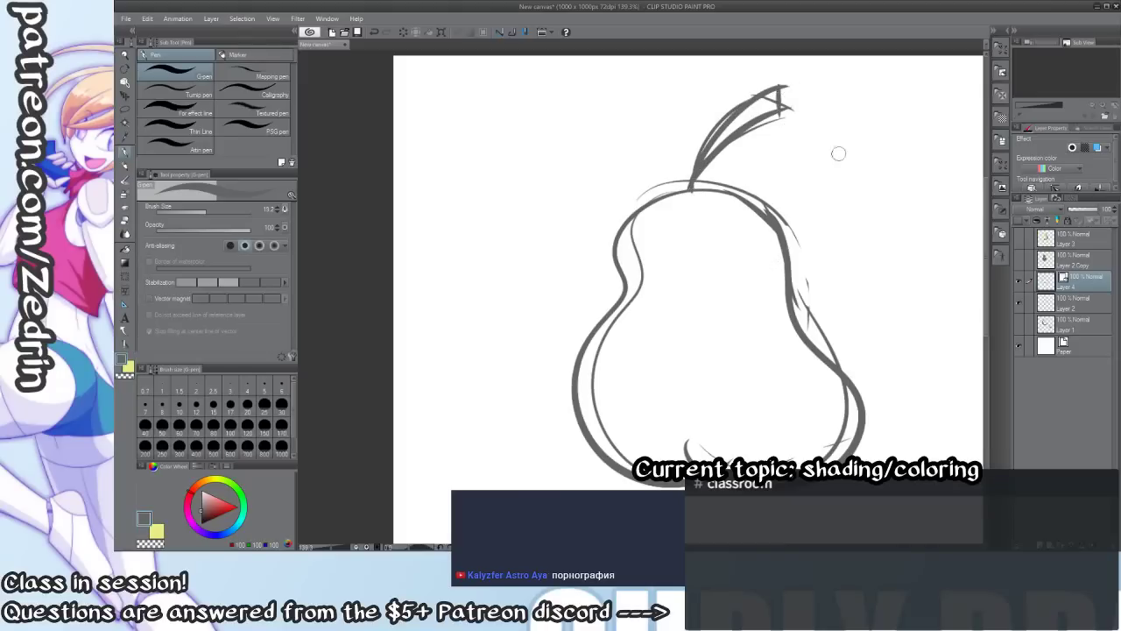
Hide the rough sketch on Layer 2 and clean up the pear's outline on Layer 4 with the vector eraser.
{"action": "left_click", "coordinate": [1029, 301]}
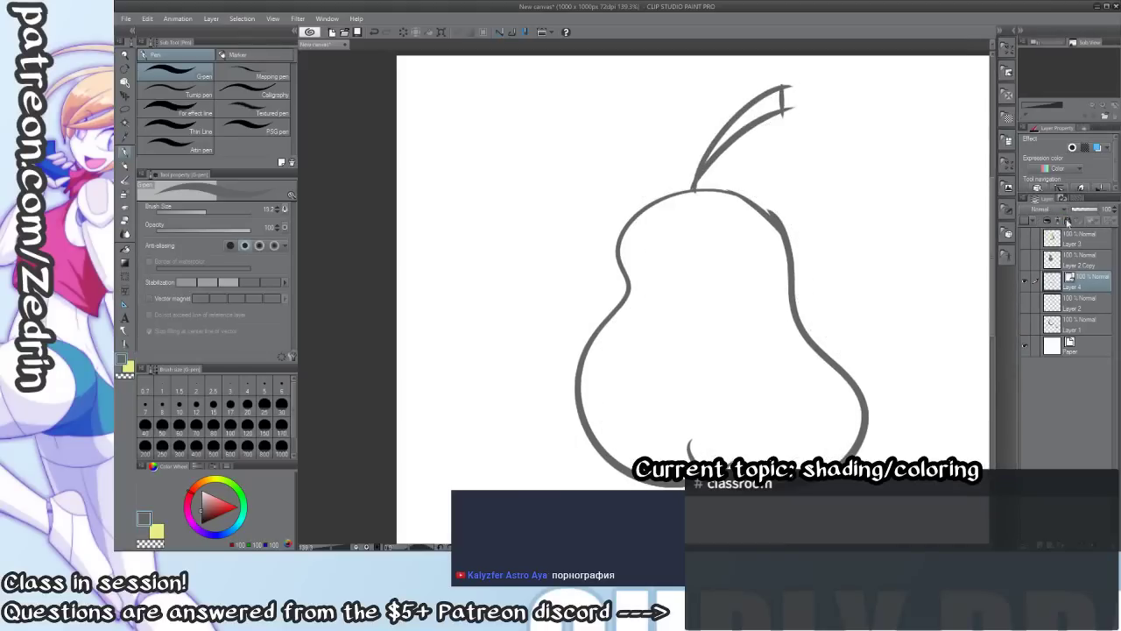
{"action": "key", "text": "e"}
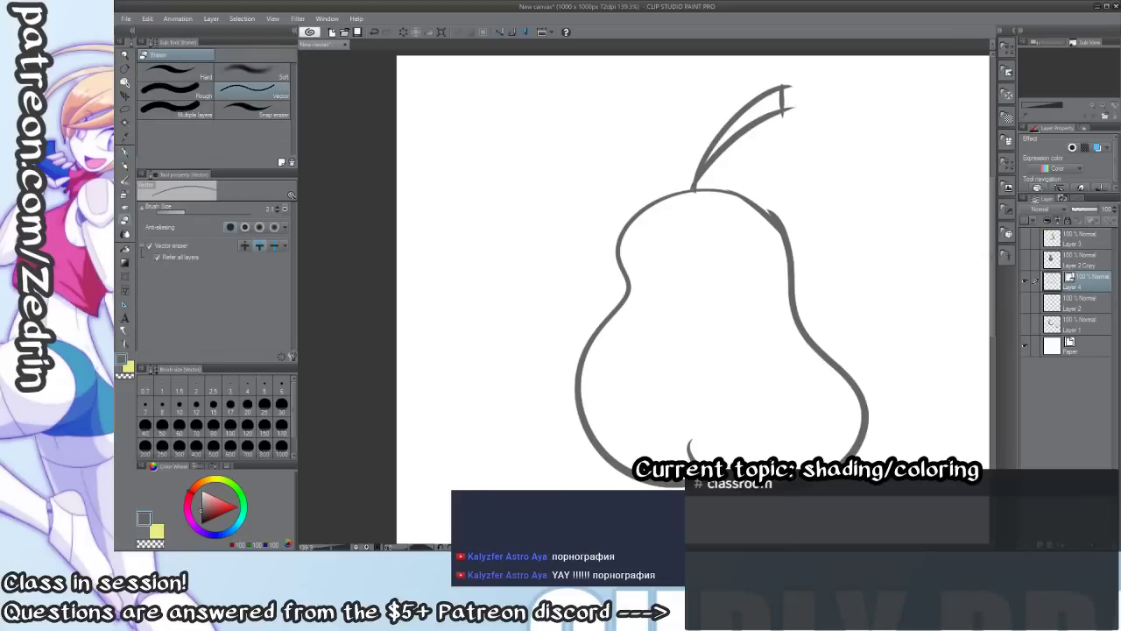
{"action": "left_click_drag", "start_coordinate": [733, 345], "coordinate": [679, 438]}
{"action": "left_click_drag", "start_coordinate": [738, 301], "coordinate": [710, 303]}
Add a new raster layer above Layer 2, beneath the pear's line art.
{"action": "key", "text": "p"}
{"action": "key", "text": "ctrl+space"}
{"action": "mouse_move", "coordinate": [736, 376]}
{"action": "left_mouse_down"}
{"action": "mouse_move", "coordinate": [693, 356]}
{"action": "mouse_move", "coordinate": [783, 295]}
{"action": "left_mouse_up"}
{"action": "left_click", "coordinate": [1069, 308]}
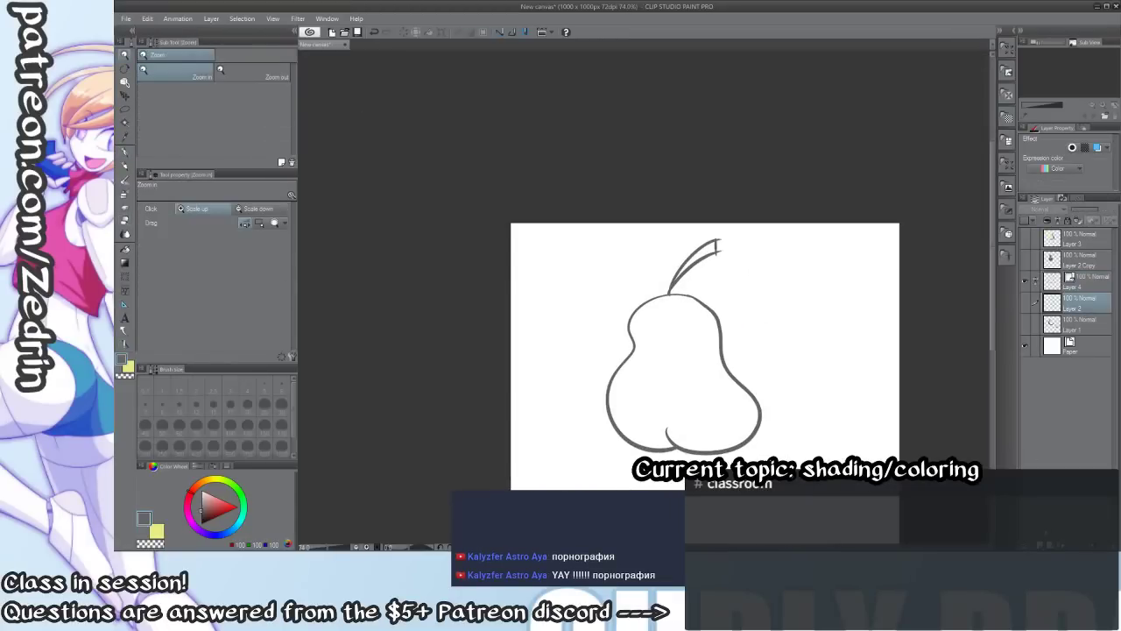
{"action": "key", "text": "ctrl+shift+n"}
{"action": "mouse_move", "coordinate": [734, 343]}
{"action": "left_mouse_down"}
{"action": "mouse_move", "coordinate": [681, 294]}
{"action": "mouse_move", "coordinate": [748, 330]}
{"action": "left_mouse_up"}
{"action": "left_click_drag", "start_coordinate": [748, 330], "coordinate": [823, 319]}
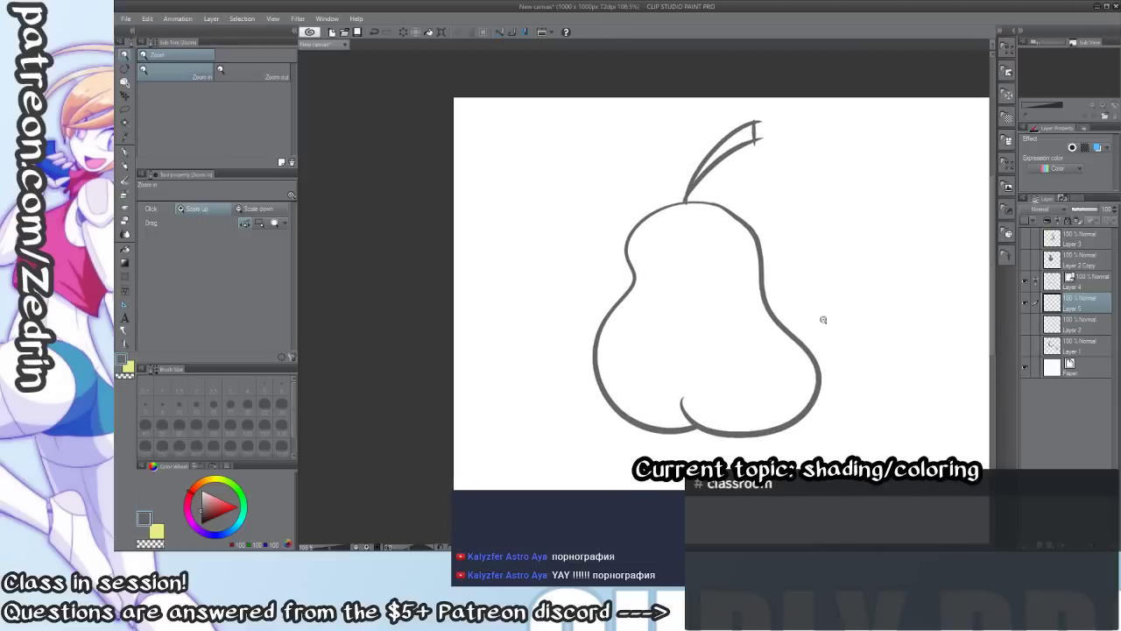
Select the inside of the pear's body, fill it with flat light green and clear the selection.
{"action": "key", "text": "w"}
{"action": "left_click", "coordinate": [741, 354]}
{"action": "key", "text": "g"}
{"action": "key", "text": "x"}
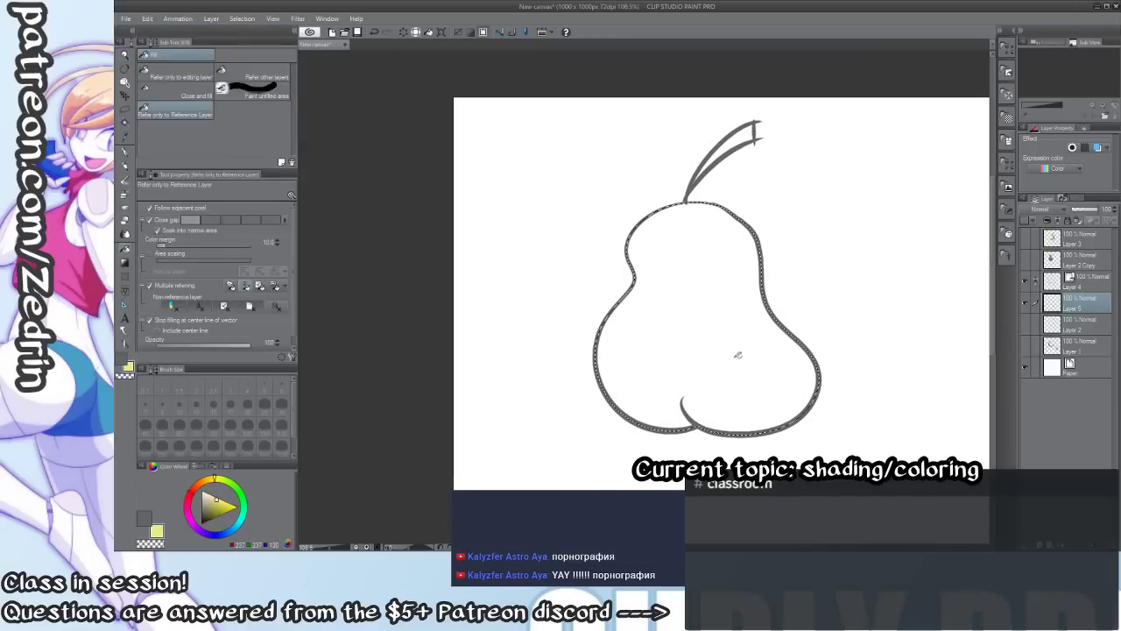
{"action": "left_click", "coordinate": [734, 350]}
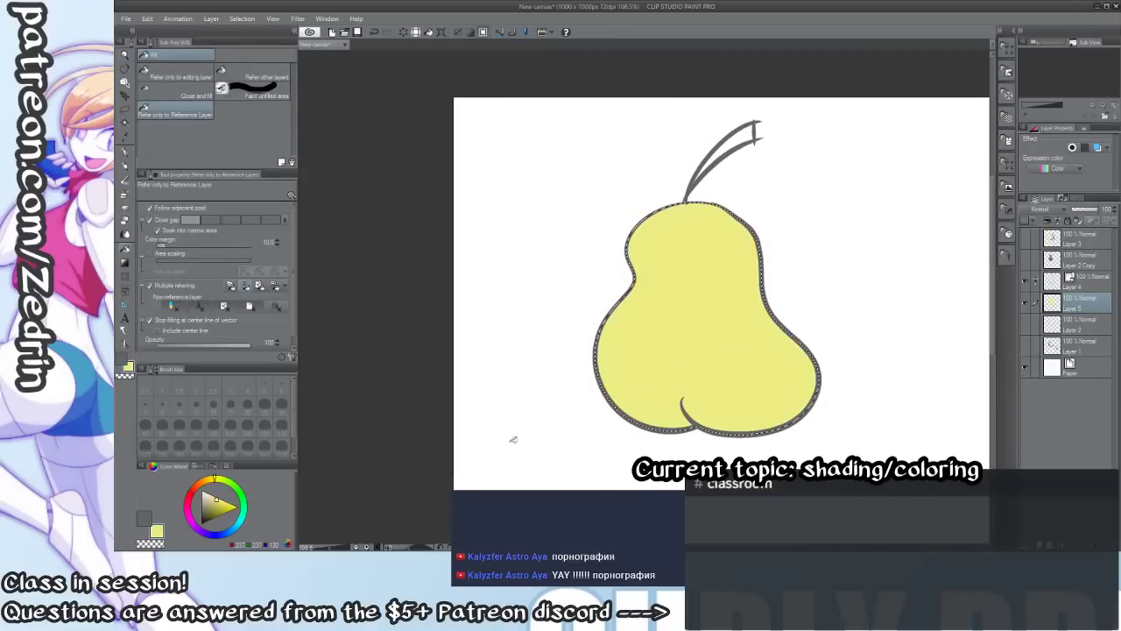
{"action": "left_click", "coordinate": [626, 383]}
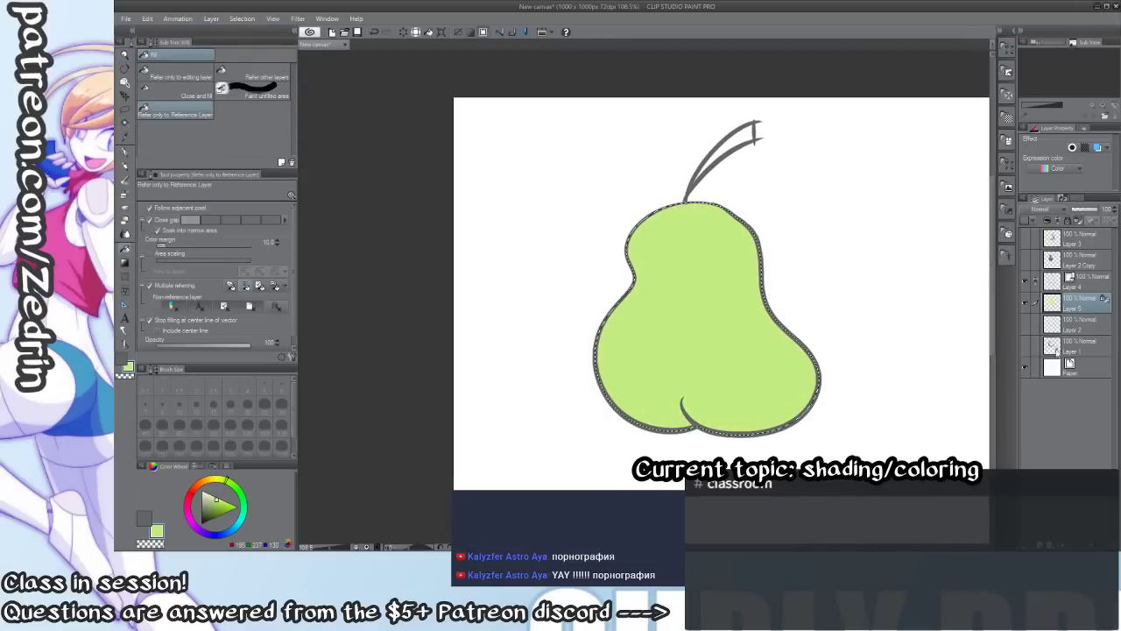
{"action": "key", "text": "ctrl+d"}
Add a new layer above the green fill and try clipping it to the fill layer.
{"action": "key", "text": "ctrl+shift+n"}
{"action": "left_click_drag", "start_coordinate": [830, 391], "coordinate": [749, 393]}
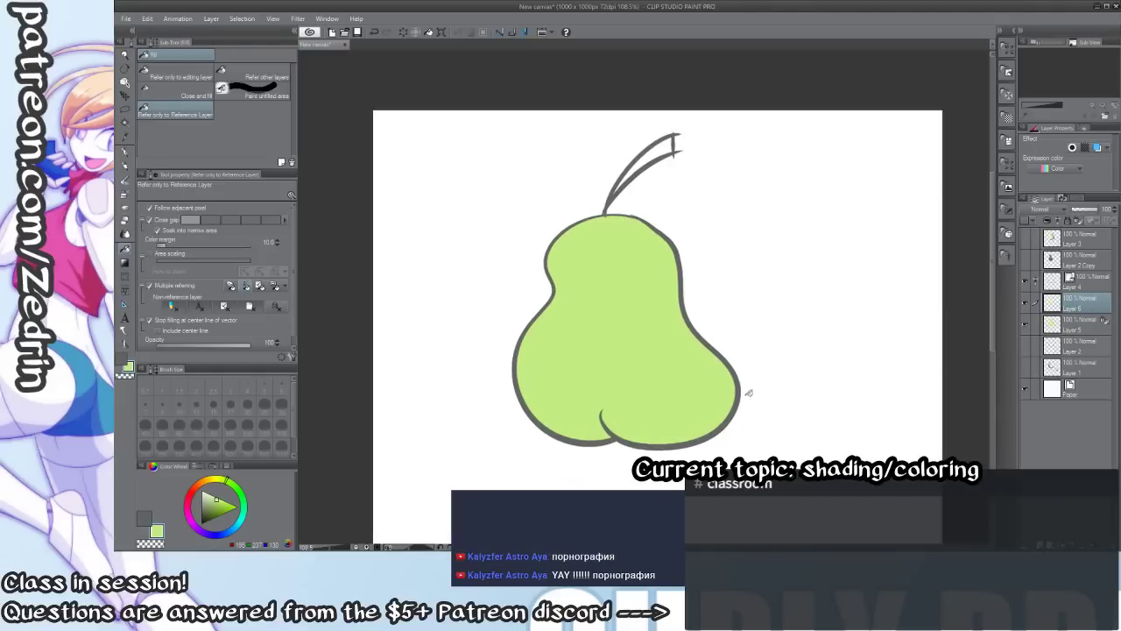
{"action": "right_click", "coordinate": [1075, 316]}
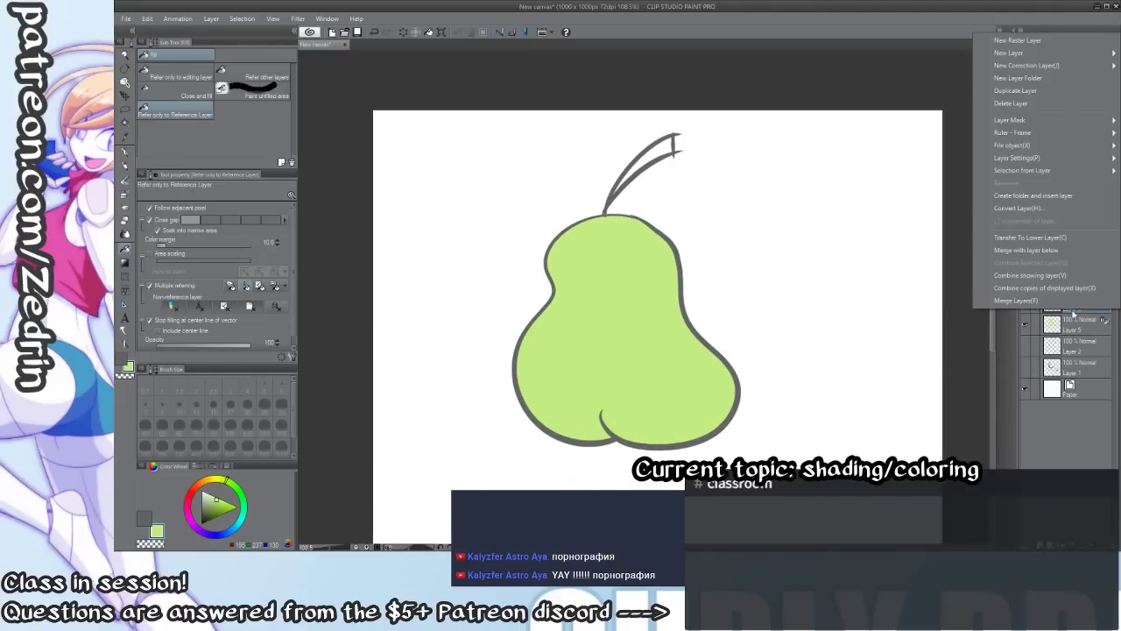
{"action": "left_click", "coordinate": [1062, 338]}
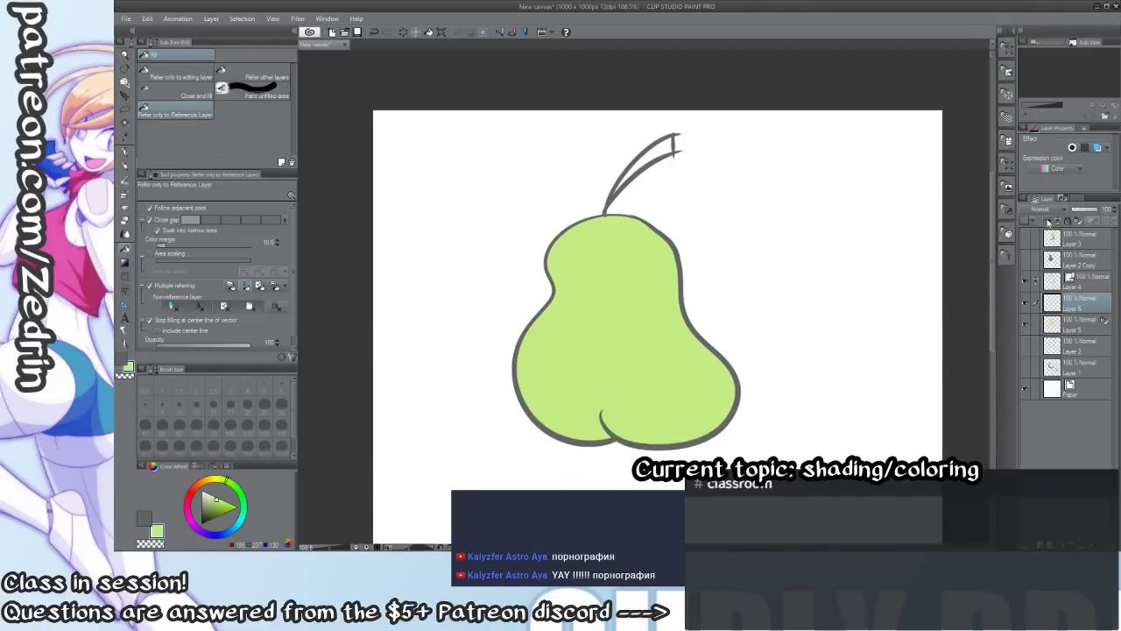
{"action": "left_click", "coordinate": [1048, 221]}
{"action": "left_click_drag", "start_coordinate": [788, 364], "coordinate": [856, 293]}
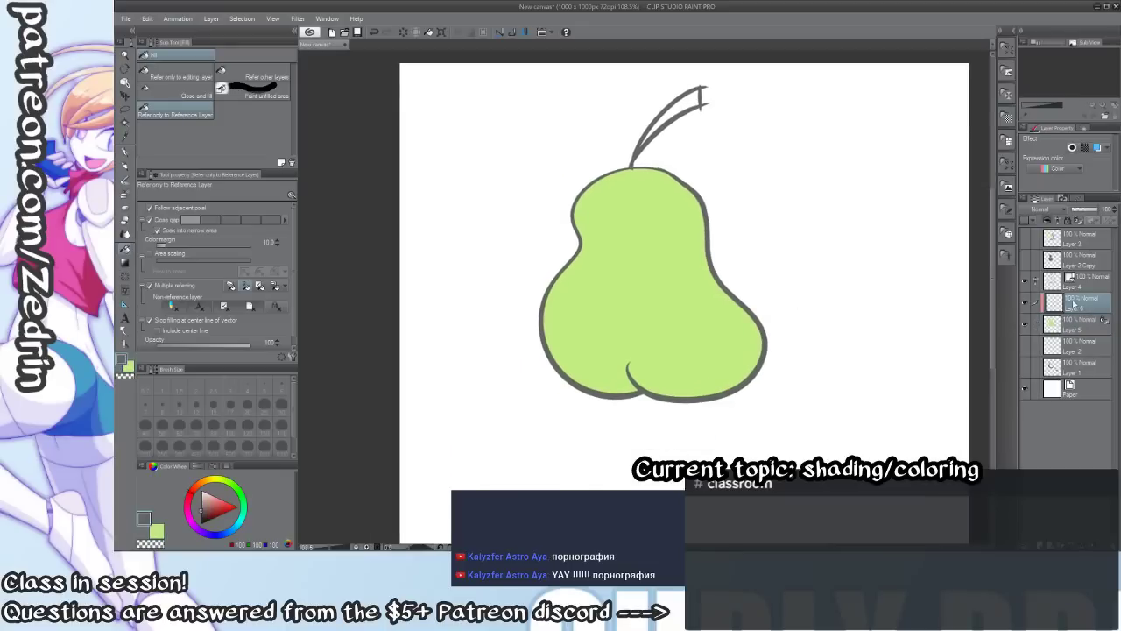
{"action": "key", "text": "ctrl+z"}
Paint a thick red diagonal stroke across the pear on Layer 6 and clip the layer to the green fill.
{"action": "key", "text": "ctrl+space"}
{"action": "left_click_drag", "start_coordinate": [794, 334], "coordinate": [785, 323]}
{"action": "left_click", "coordinate": [226, 506]}
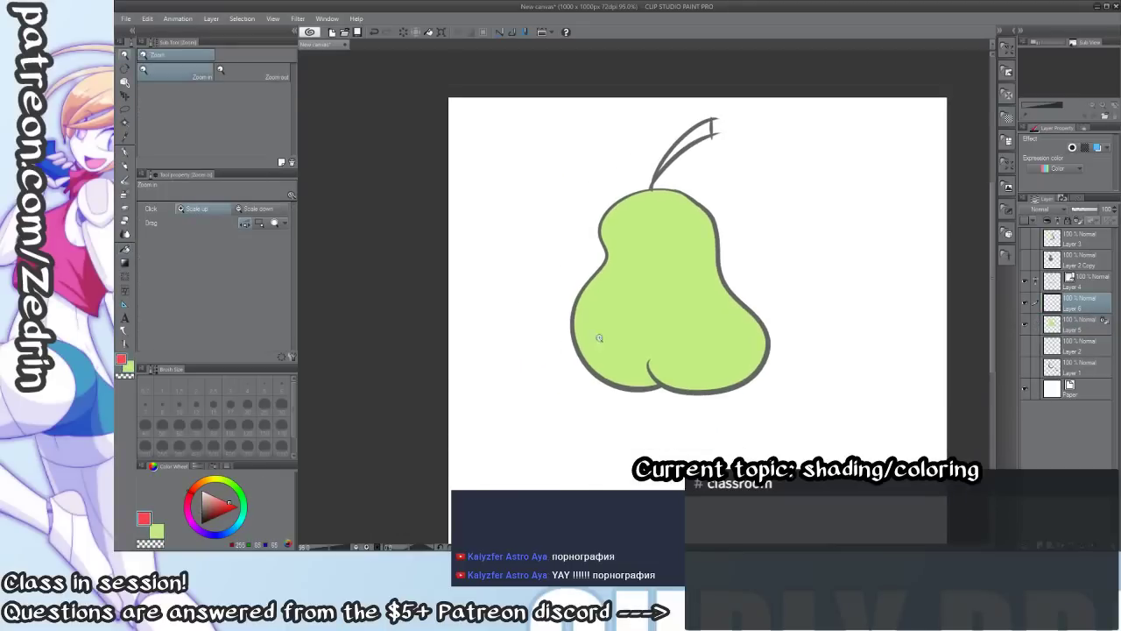
{"action": "left_click_drag", "start_coordinate": [431, 405], "coordinate": [962, 180]}
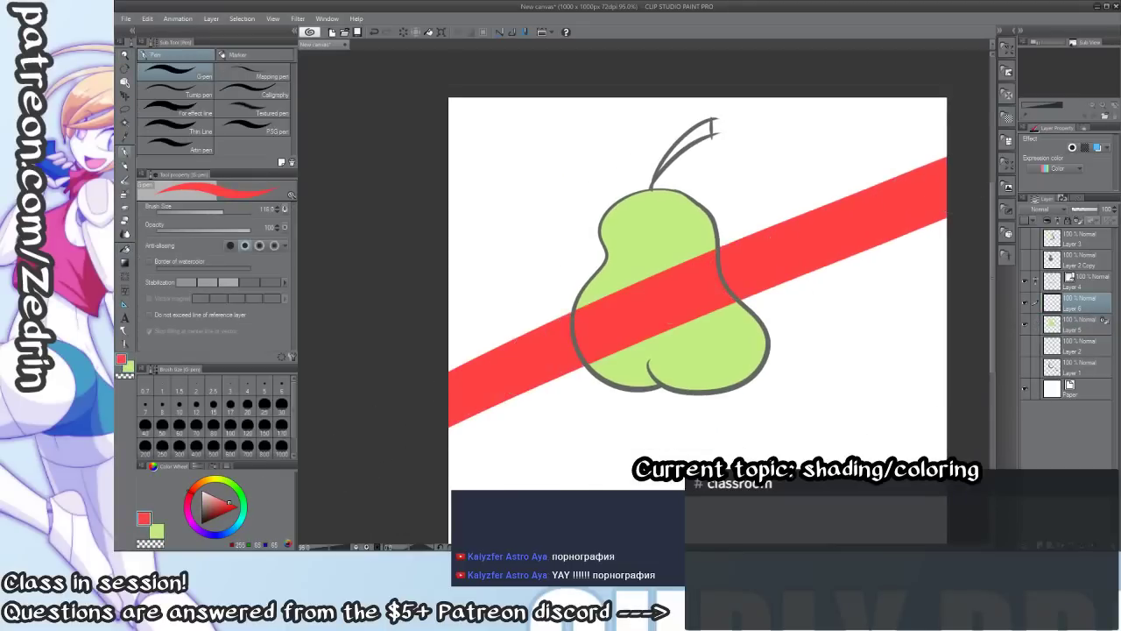
{"action": "left_click_drag", "start_coordinate": [749, 343], "coordinate": [700, 358]}
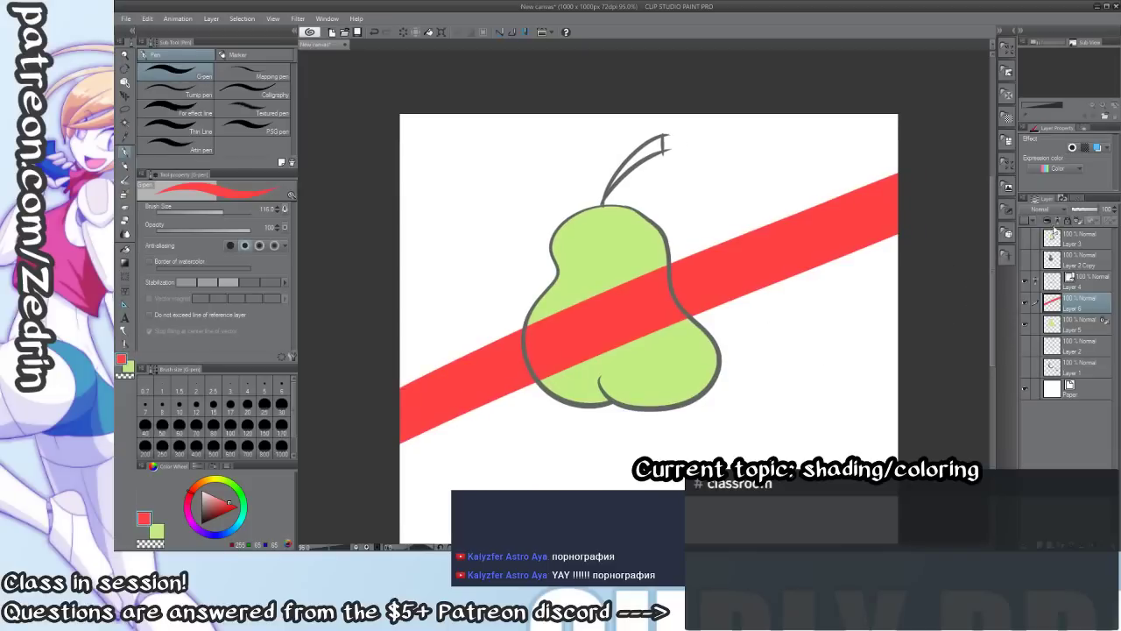
{"action": "left_click", "coordinate": [1045, 226]}
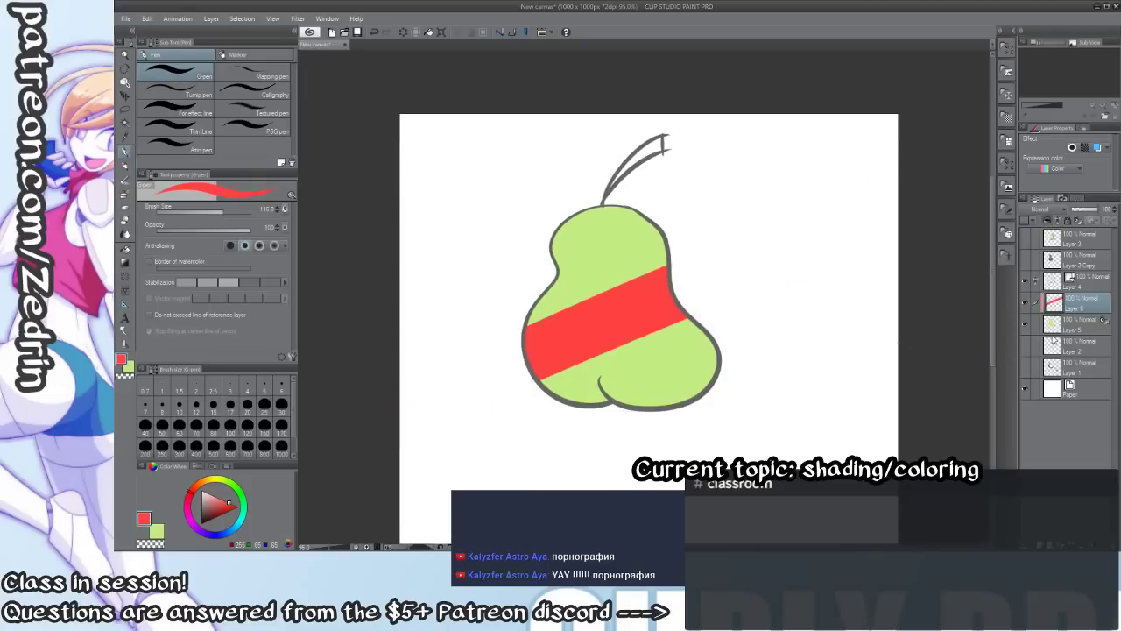
Clear the red stroke from the clipped layer and choose a muted olive green as the drawing colour.
{"action": "left_click", "coordinate": [1053, 333], "text": "ctrl"}
{"action": "key", "text": "ctrl+d"}
{"action": "key", "text": "Delete"}
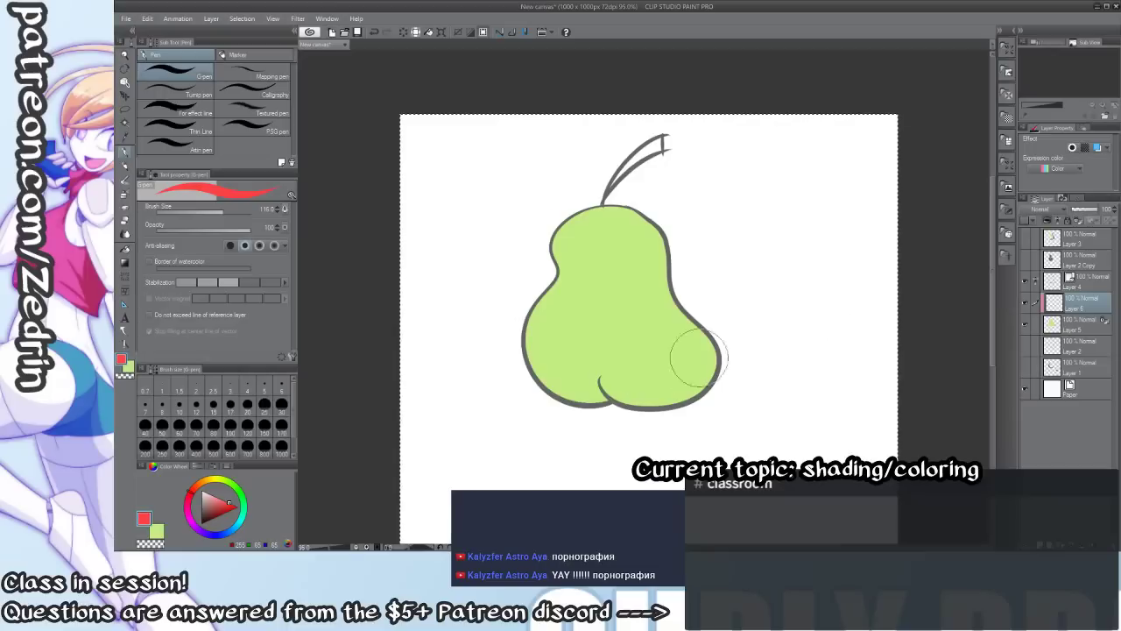
{"action": "left_click_drag", "start_coordinate": [217, 504], "coordinate": [205, 514]}
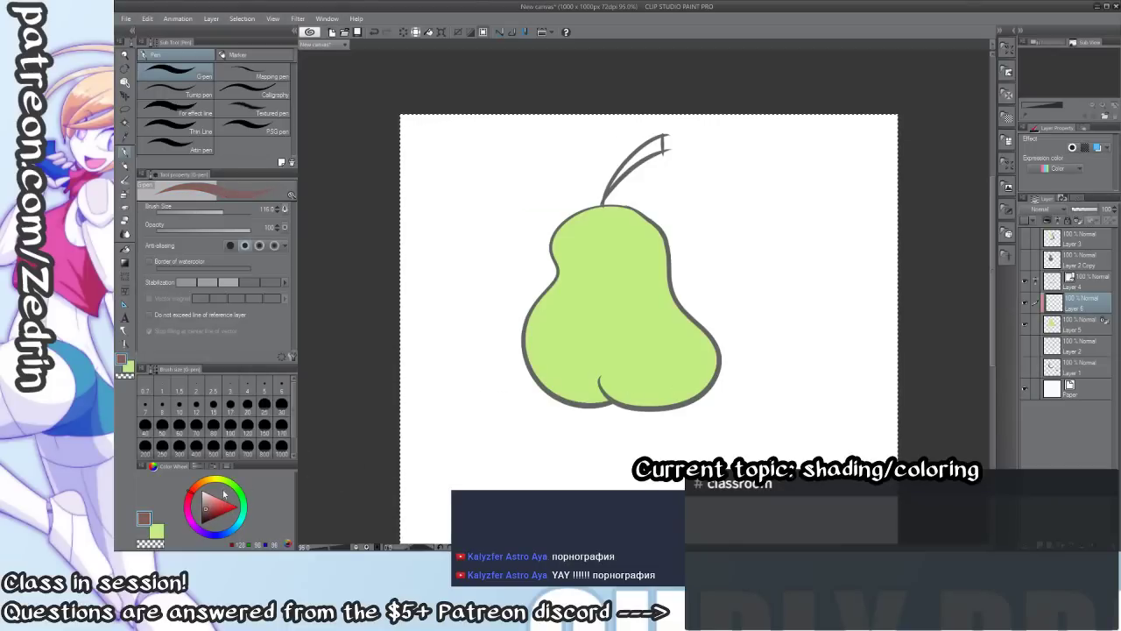
{"action": "key", "text": "ctrl+d"}
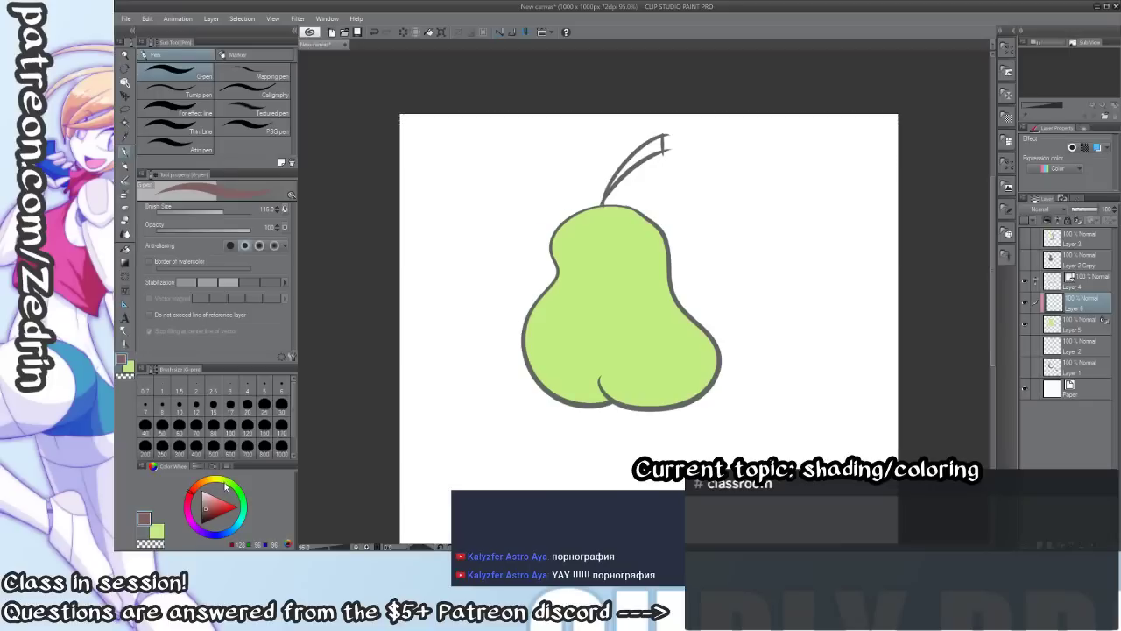
{"action": "left_click", "coordinate": [225, 485]}
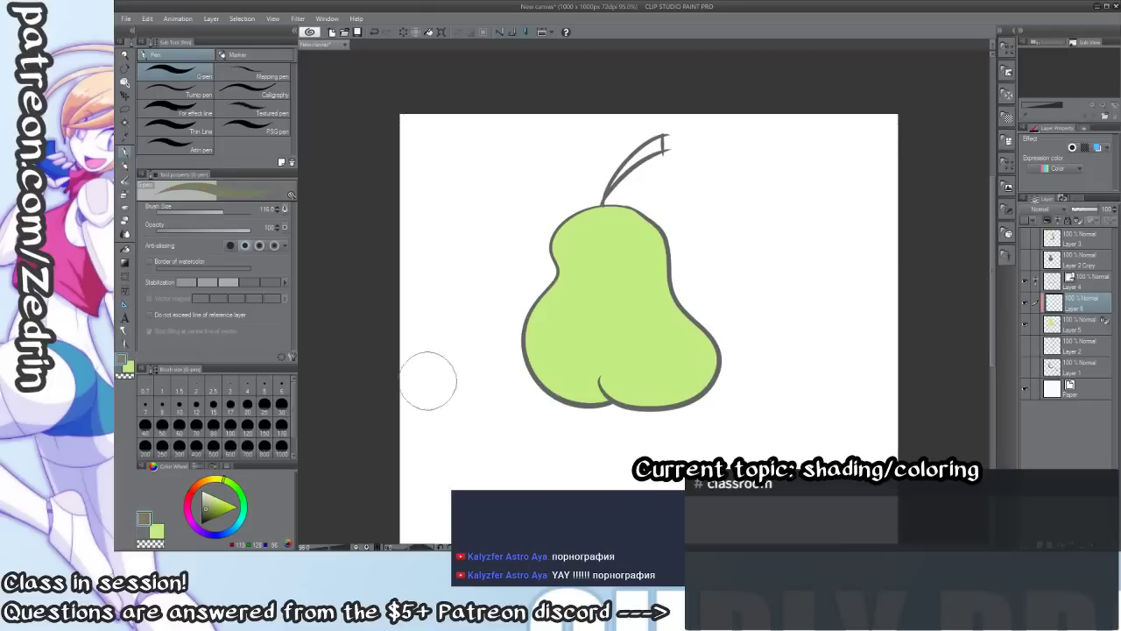
{"action": "left_click_drag", "start_coordinate": [576, 283], "coordinate": [635, 405]}
{"action": "key", "text": "ctrl+z"}
{"action": "left_click_drag", "start_coordinate": [554, 349], "coordinate": [545, 349]}
{"action": "left_click", "coordinate": [1048, 213]}
{"action": "left_click", "coordinate": [563, 458]}
{"action": "left_click_drag", "start_coordinate": [571, 442], "coordinate": [596, 471]}
{"action": "scroll", "coordinate": [606, 278], "scroll_direction": "up", "scroll_amount": 3}
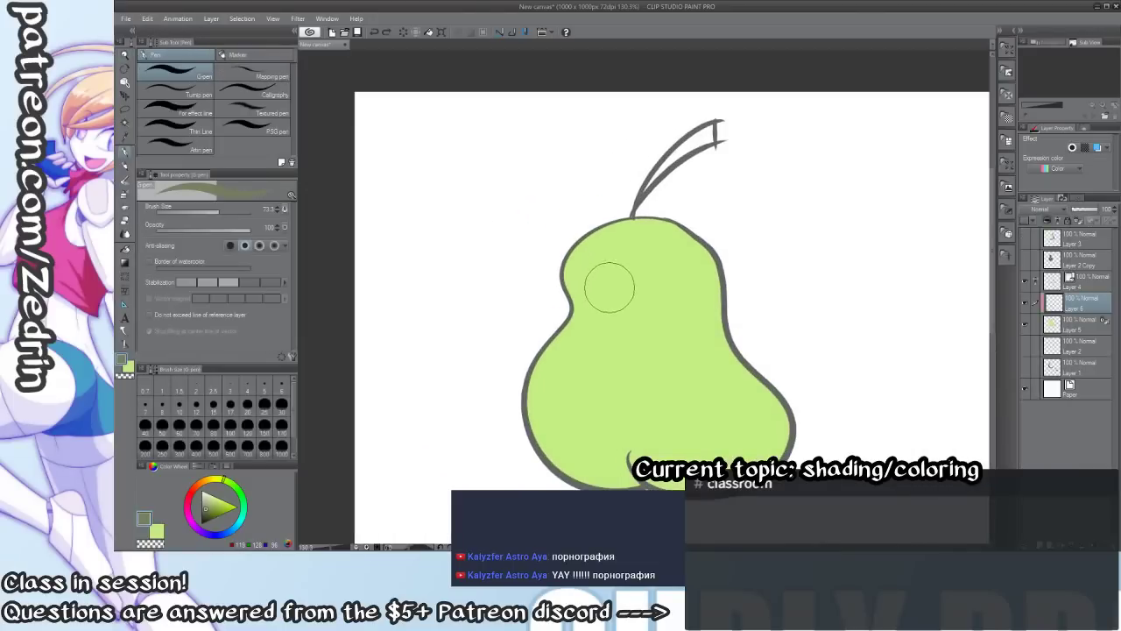
Try outlining the shadow shapes on the pear's upper and lower bulges with a thin olive pen.
{"action": "left_click_drag", "start_coordinate": [574, 393], "coordinate": [581, 375]}
{"action": "key", "text": "bracketleft"}
{"action": "key", "text": "bracketleft"}
{"action": "key", "text": "bracketleft"}
{"action": "key", "text": "bracketleft"}
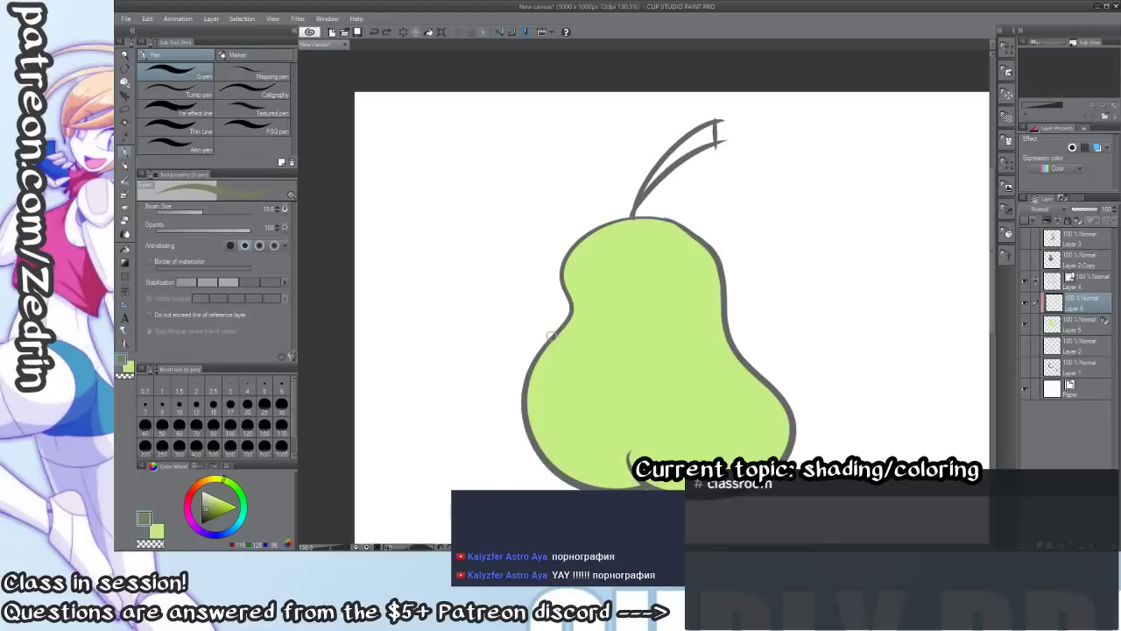
{"action": "mouse_move", "coordinate": [544, 351]}
{"action": "left_mouse_down"}
{"action": "mouse_move", "coordinate": [629, 464]}
{"action": "mouse_move", "coordinate": [740, 354]}
{"action": "left_mouse_up"}
{"action": "mouse_move", "coordinate": [573, 304]}
{"action": "left_mouse_down"}
{"action": "mouse_move", "coordinate": [674, 250]}
{"action": "mouse_move", "coordinate": [587, 236]}
{"action": "left_mouse_up"}
{"action": "key", "text": "ctrl+z"}
{"action": "mouse_move", "coordinate": [570, 302]}
{"action": "left_mouse_down"}
{"action": "mouse_move", "coordinate": [619, 356]}
{"action": "mouse_move", "coordinate": [568, 277]}
{"action": "left_mouse_up"}
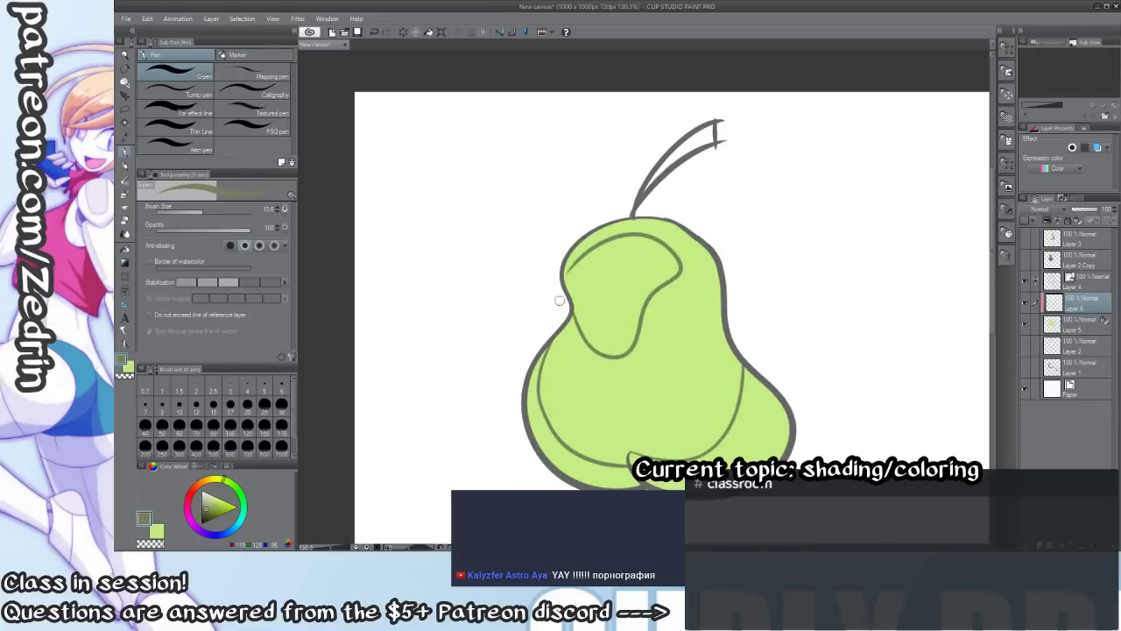
{"action": "key", "text": "ctrl+z"}
{"action": "key", "text": "ctrl+z"}
{"action": "key", "text": "ctrl+z"}
Paint olive shading along the lower bulge's left edge and underside with a thicker pen.
{"action": "mouse_move", "coordinate": [552, 359]}
{"action": "left_mouse_down"}
{"action": "mouse_move", "coordinate": [535, 360]}
{"action": "mouse_move", "coordinate": [613, 486]}
{"action": "left_mouse_up"}
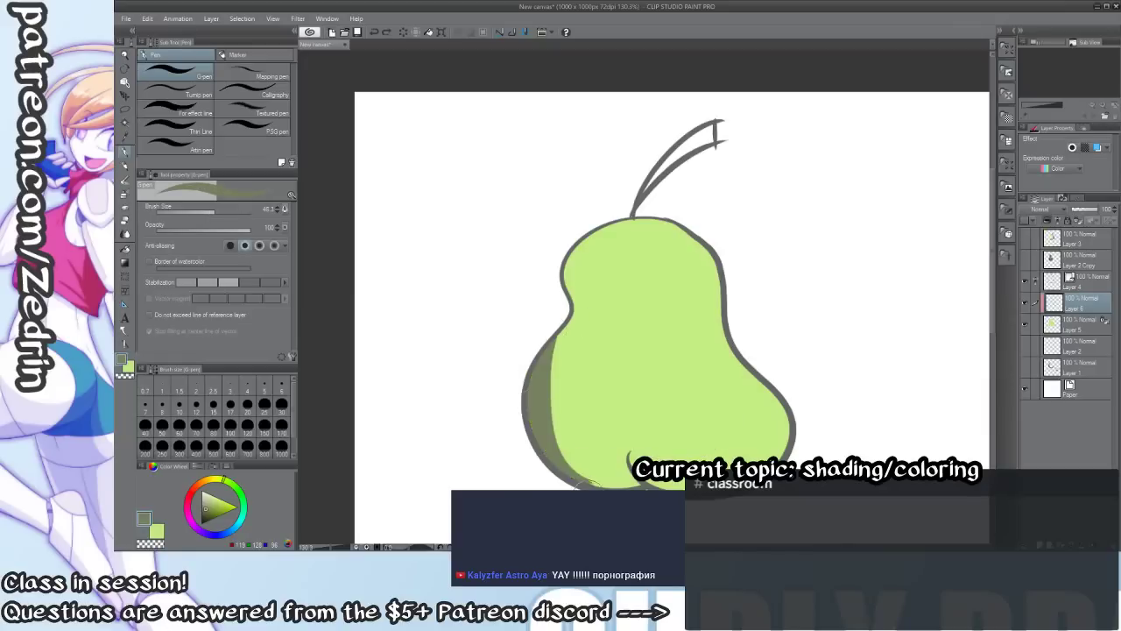
{"action": "key", "text": "ctrl+z"}
{"action": "left_click_drag", "start_coordinate": [547, 331], "coordinate": [638, 486]}
{"action": "mouse_move", "coordinate": [557, 333]}
{"action": "left_mouse_down"}
{"action": "mouse_move", "coordinate": [601, 450]}
{"action": "mouse_move", "coordinate": [787, 438]}
{"action": "left_mouse_up"}
{"action": "left_click_drag", "start_coordinate": [650, 456], "coordinate": [786, 419]}
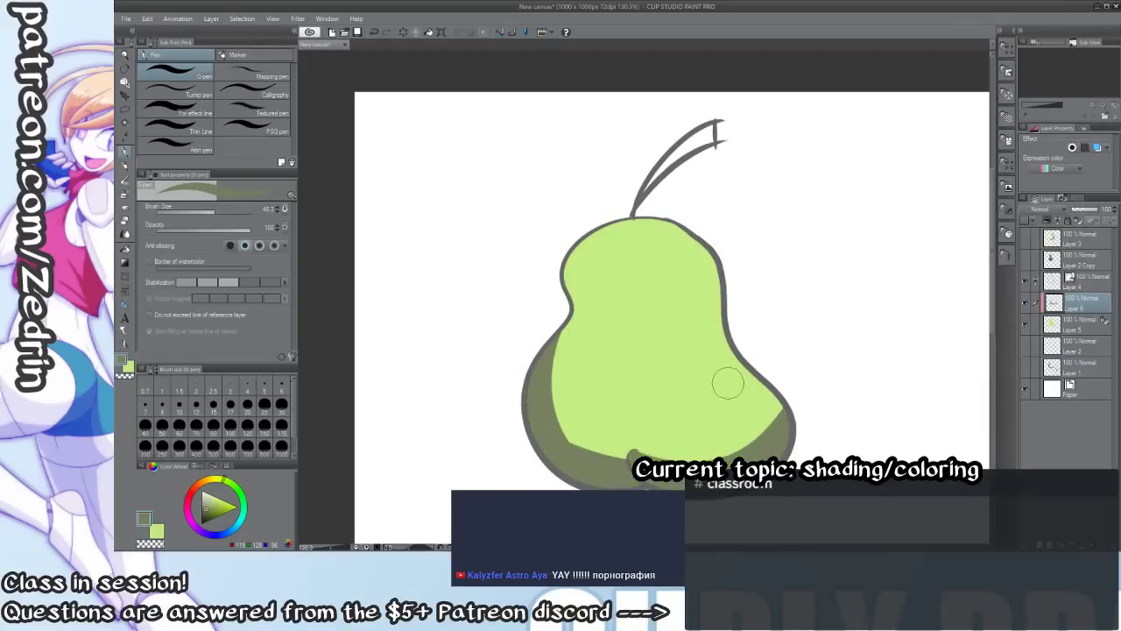
Widen the olive shadow up the pear's left side and into the crease beneath the upper bulge.
{"action": "left_click_drag", "start_coordinate": [565, 317], "coordinate": [616, 459]}
{"action": "mouse_move", "coordinate": [585, 279]}
{"action": "left_mouse_down"}
{"action": "mouse_move", "coordinate": [616, 306]}
{"action": "mouse_move", "coordinate": [590, 375]}
{"action": "left_mouse_up"}
{"action": "key", "text": "ctrl+z"}
{"action": "left_click_drag", "start_coordinate": [621, 328], "coordinate": [594, 444]}
{"action": "left_click_drag", "start_coordinate": [569, 274], "coordinate": [653, 307]}
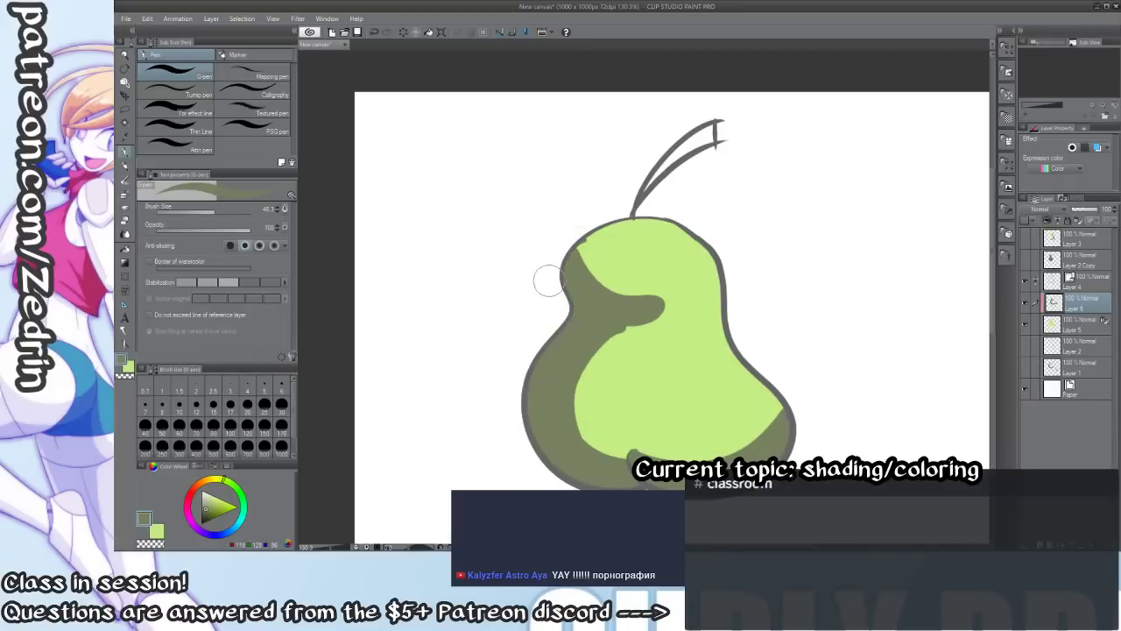
Trim the shadow's edges with transparent colour beneath the upper bulge and around the crease between the lower lobes.
{"action": "key", "text": "c"}
{"action": "left_click_drag", "start_coordinate": [582, 242], "coordinate": [683, 277]}
{"action": "left_click_drag", "start_coordinate": [638, 342], "coordinate": [680, 326]}
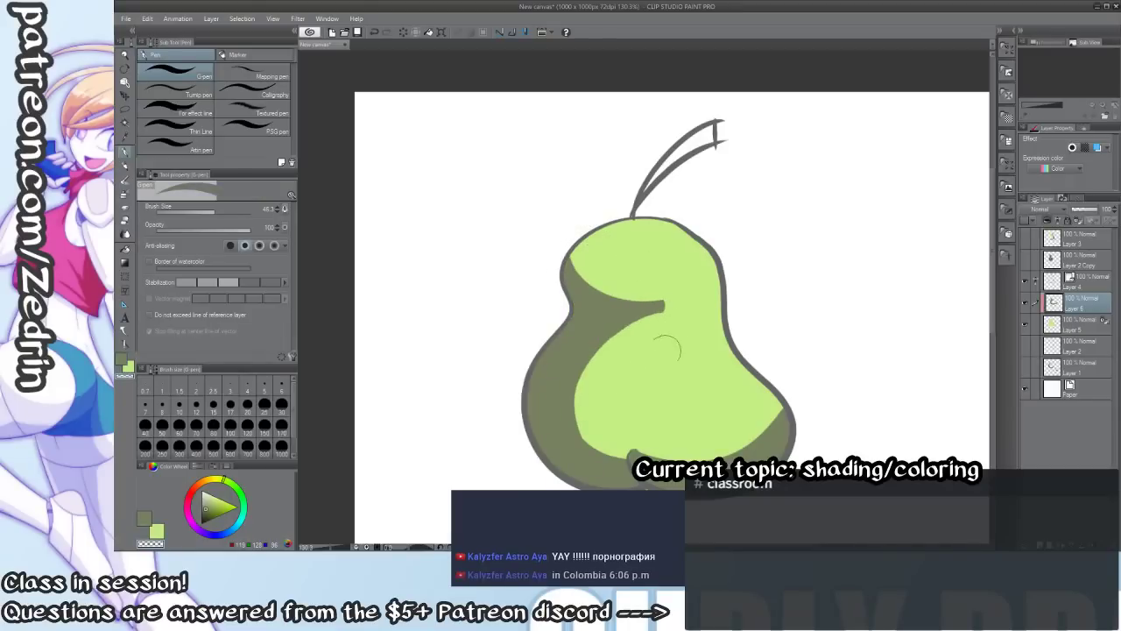
{"action": "key", "text": "c"}
{"action": "left_click_drag", "start_coordinate": [621, 419], "coordinate": [711, 461]}
{"action": "key", "text": "c"}
{"action": "left_click_drag", "start_coordinate": [620, 397], "coordinate": [764, 401]}
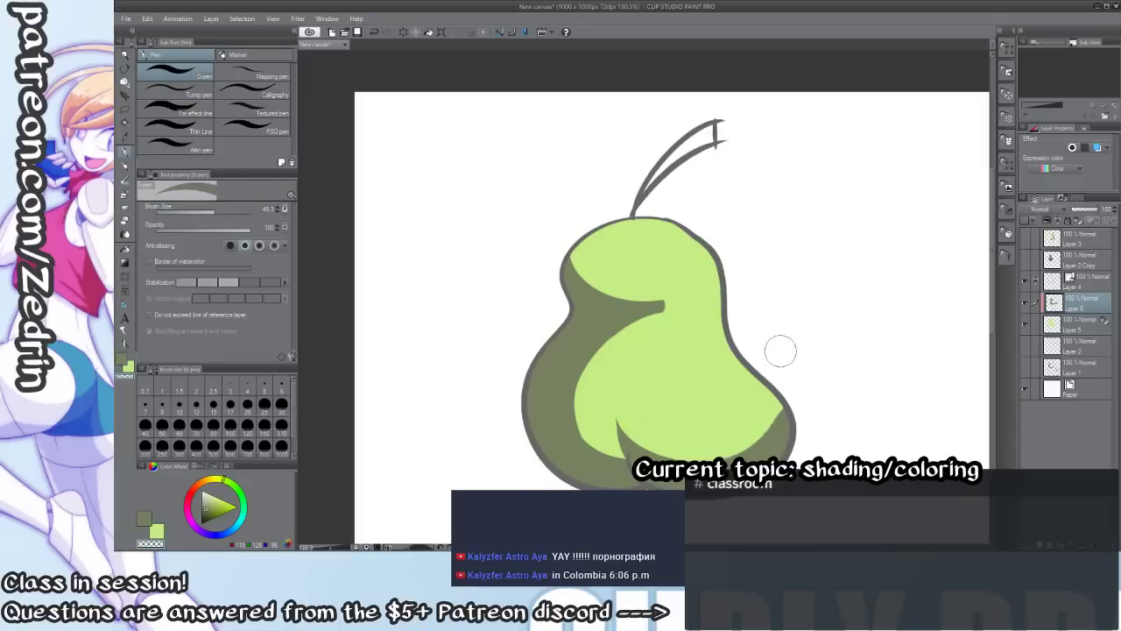
Shade the right lobe's outer edge and extend the olive shadow over the whole left lobe.
{"action": "key", "text": "c"}
{"action": "left_click_drag", "start_coordinate": [769, 357], "coordinate": [767, 444]}
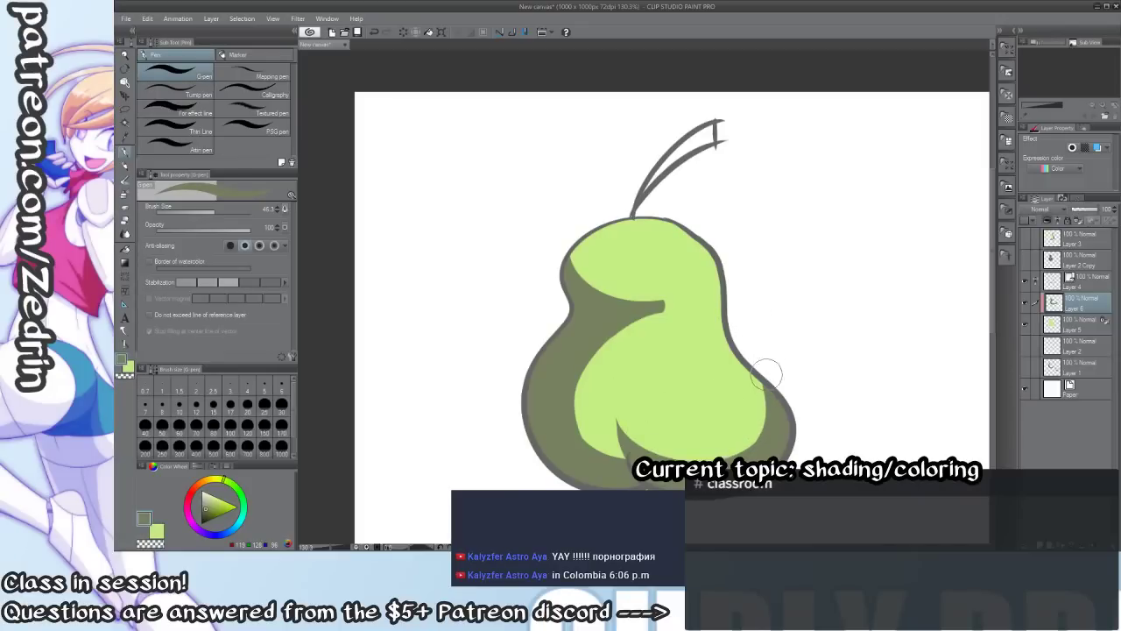
{"action": "key", "text": "c"}
{"action": "mouse_move", "coordinate": [586, 254]}
{"action": "left_mouse_down"}
{"action": "mouse_move", "coordinate": [677, 294]}
{"action": "mouse_move", "coordinate": [661, 321]}
{"action": "mouse_move", "coordinate": [597, 363]}
{"action": "left_mouse_up"}
{"action": "mouse_move", "coordinate": [597, 362]}
{"action": "left_mouse_down"}
{"action": "mouse_move", "coordinate": [623, 377]}
{"action": "mouse_move", "coordinate": [605, 421]}
{"action": "mouse_move", "coordinate": [586, 333]}
{"action": "mouse_move", "coordinate": [578, 411]}
{"action": "mouse_move", "coordinate": [567, 410]}
{"action": "left_mouse_up"}
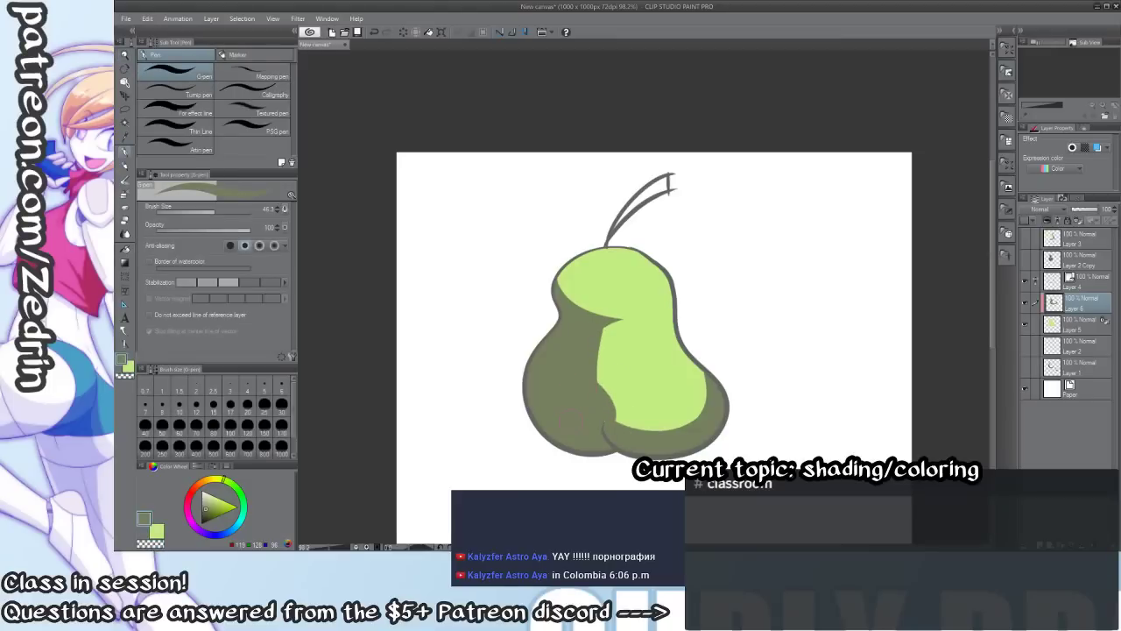
{"action": "key", "text": "ctrl+z"}
{"action": "left_click_drag", "start_coordinate": [616, 321], "coordinate": [588, 413]}
{"action": "key", "text": "ctrl+z"}
{"action": "left_click_drag", "start_coordinate": [578, 357], "coordinate": [575, 417]}
Reshape the right lobe's shadow with transparent colour, leaving a thin light rim along its outer edge.
{"action": "key", "text": "c"}
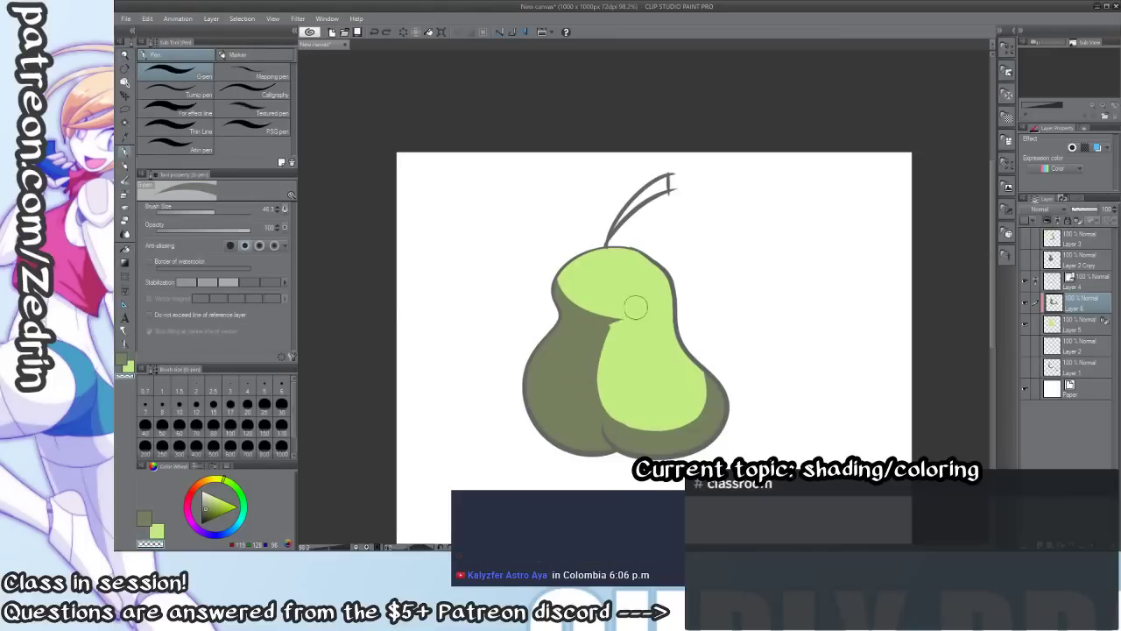
{"action": "mouse_move", "coordinate": [634, 382]}
{"action": "left_mouse_down"}
{"action": "mouse_move", "coordinate": [611, 327]}
{"action": "mouse_move", "coordinate": [673, 362]}
{"action": "mouse_move", "coordinate": [734, 433]}
{"action": "left_mouse_up"}
{"action": "left_click_drag", "start_coordinate": [651, 335], "coordinate": [665, 364]}
Paint a rounded olive shadow over the left part of the pear's upper bulge.
{"action": "key", "text": "c"}
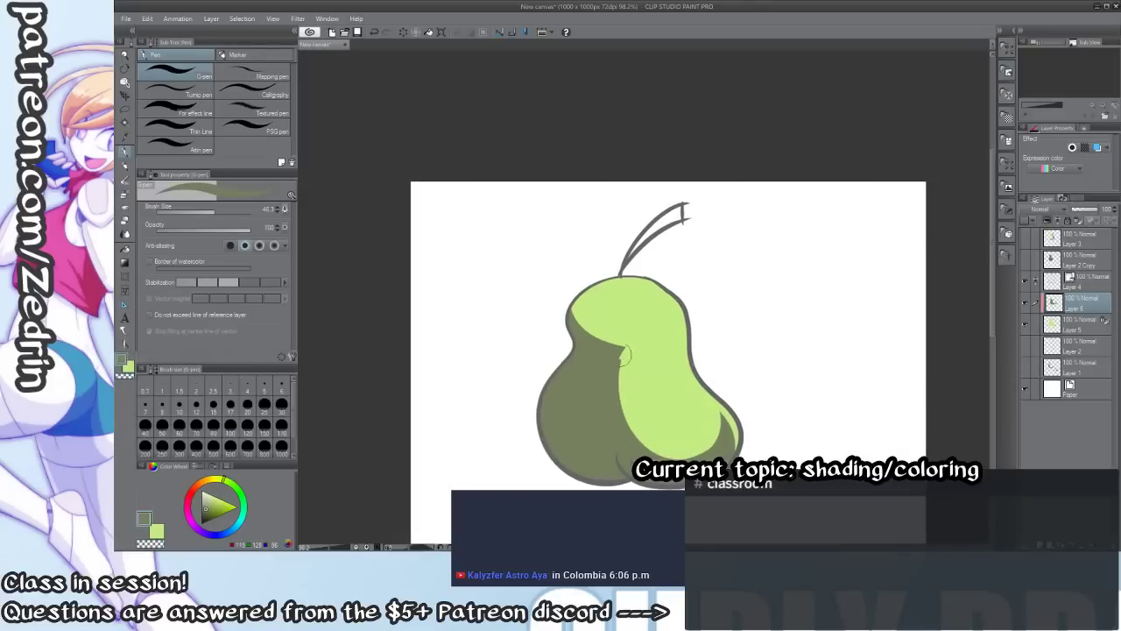
{"action": "left_click_drag", "start_coordinate": [613, 336], "coordinate": [586, 321]}
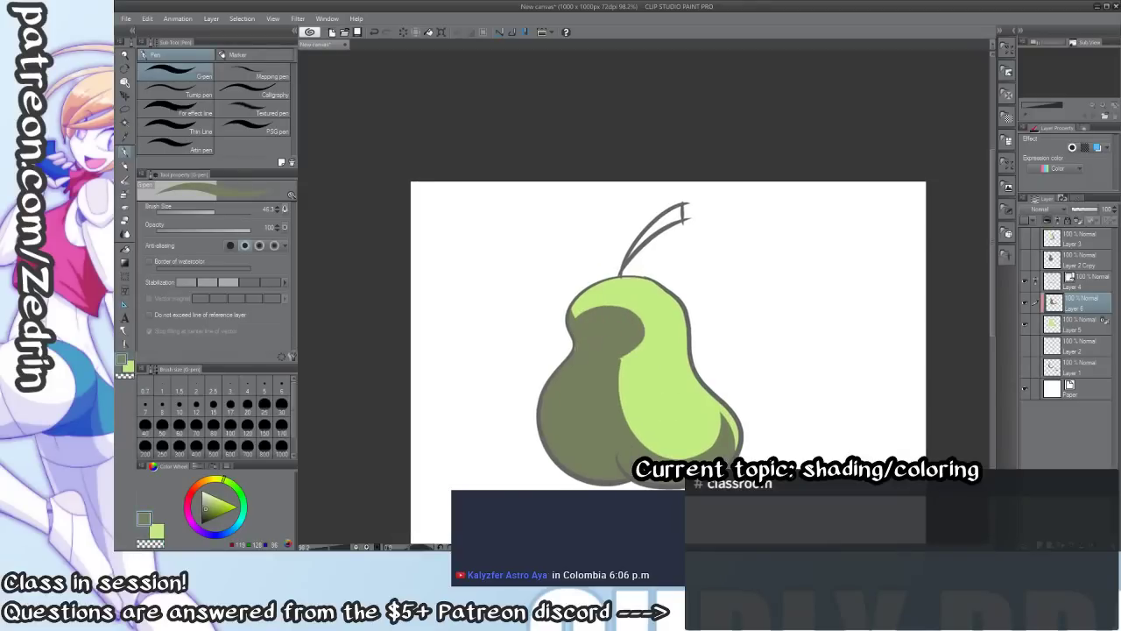
{"action": "left_click_drag", "start_coordinate": [661, 335], "coordinate": [578, 321]}
{"action": "left_click_drag", "start_coordinate": [645, 362], "coordinate": [632, 365]}
{"action": "left_click_drag", "start_coordinate": [608, 387], "coordinate": [683, 377]}
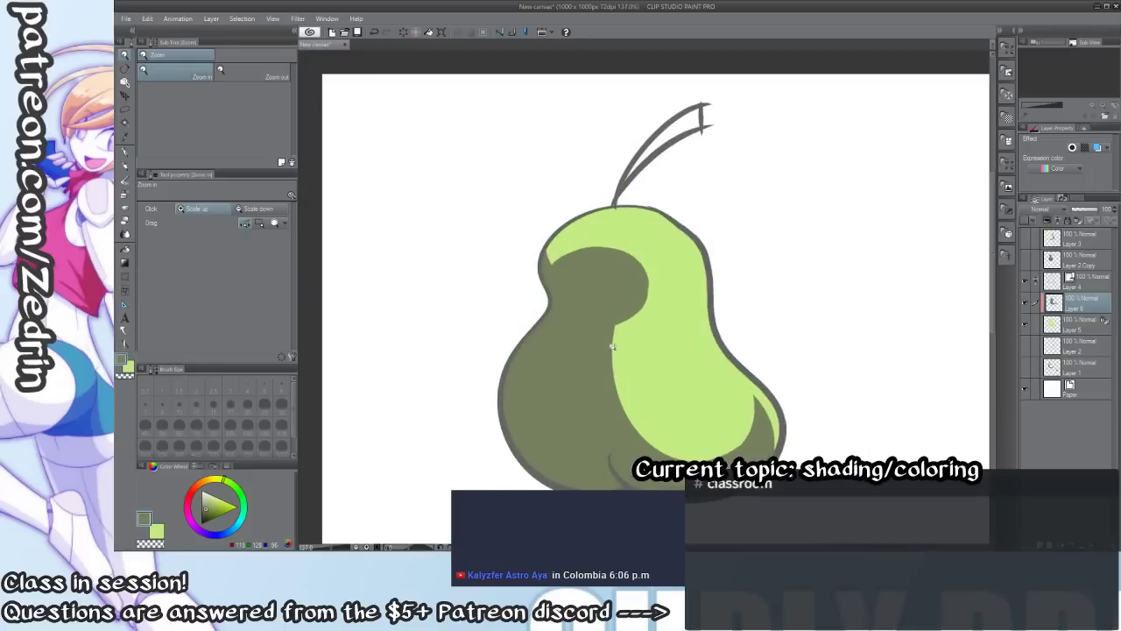
{"action": "mouse_move", "coordinate": [620, 342]}
{"action": "left_mouse_down"}
{"action": "mouse_move", "coordinate": [566, 355]}
{"action": "mouse_move", "coordinate": [661, 350]}
{"action": "left_mouse_up"}
{"action": "mouse_move", "coordinate": [646, 305]}
{"action": "left_mouse_down"}
{"action": "mouse_move", "coordinate": [612, 361]}
{"action": "mouse_move", "coordinate": [623, 312]}
{"action": "mouse_move", "coordinate": [613, 382]}
{"action": "left_mouse_up"}
{"action": "key", "text": "ctrl+z"}
Cut a thin light rim along the left lobe's outer edge with transparent colour.
{"action": "key", "text": "c"}
{"action": "left_click_drag", "start_coordinate": [546, 305], "coordinate": [509, 413]}
{"action": "mouse_move", "coordinate": [568, 328]}
{"action": "left_mouse_down"}
{"action": "mouse_move", "coordinate": [525, 327]}
{"action": "mouse_move", "coordinate": [560, 353]}
{"action": "mouse_move", "coordinate": [596, 318]}
{"action": "mouse_move", "coordinate": [647, 349]}
{"action": "left_mouse_up"}
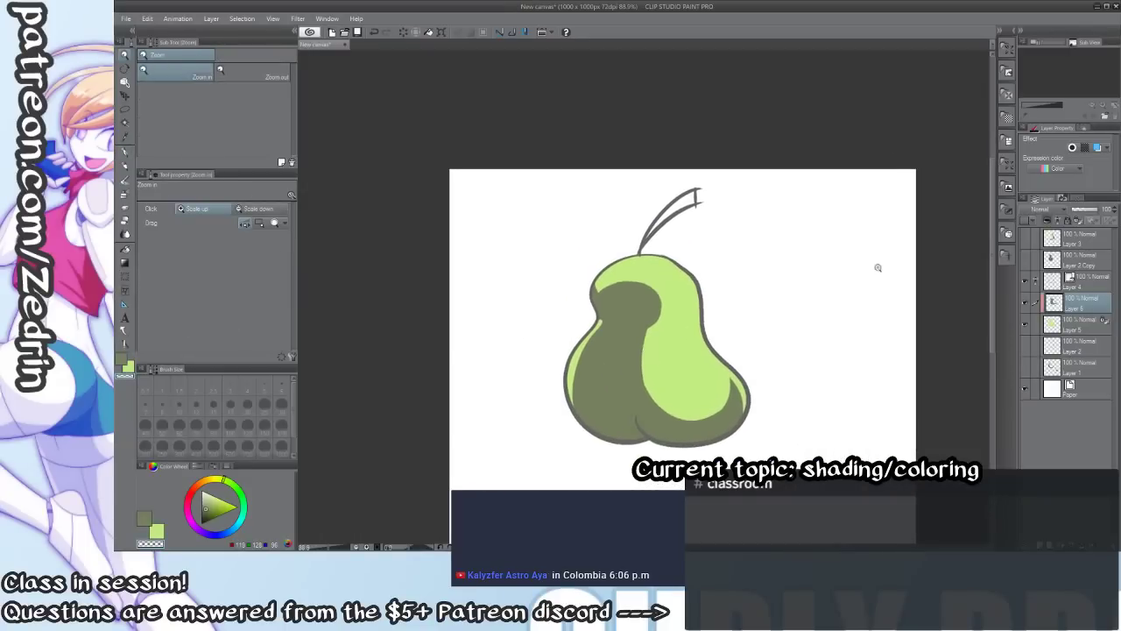
Try the Multiply and Darken blending modes on the shadow layer.
{"action": "left_click", "coordinate": [1048, 211]}
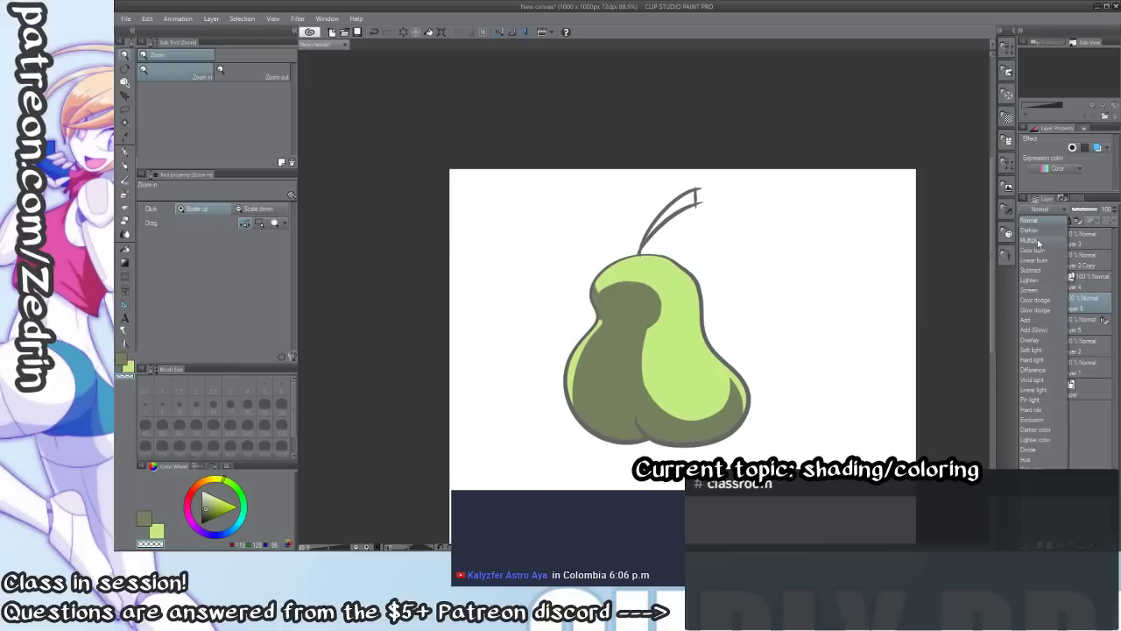
{"action": "left_click", "coordinate": [1041, 241]}
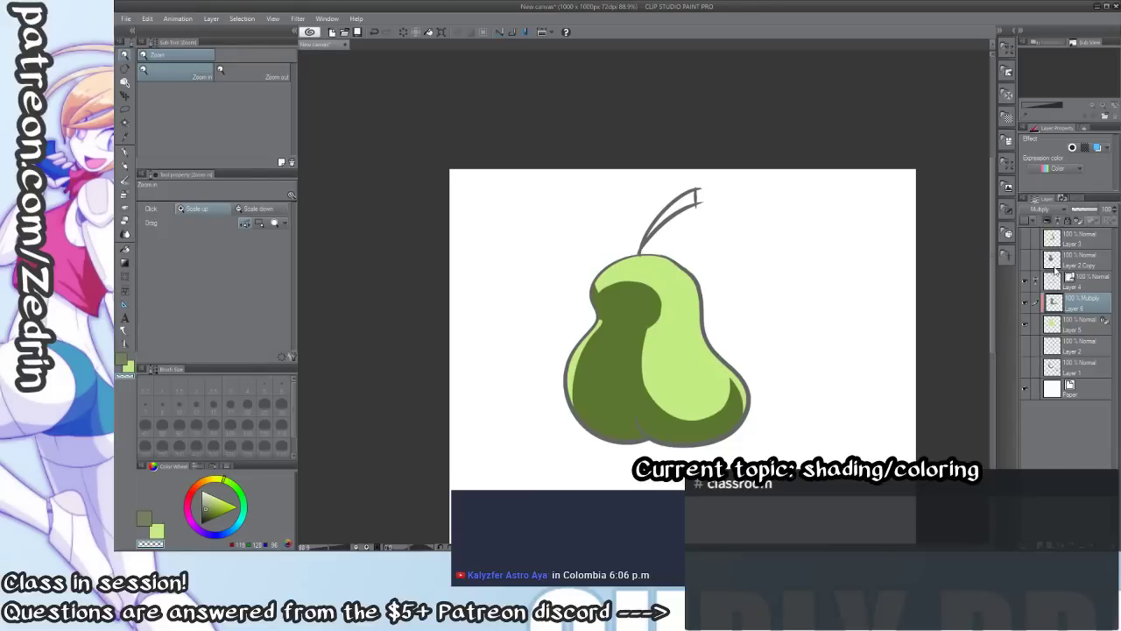
{"action": "left_click", "coordinate": [1048, 212]}
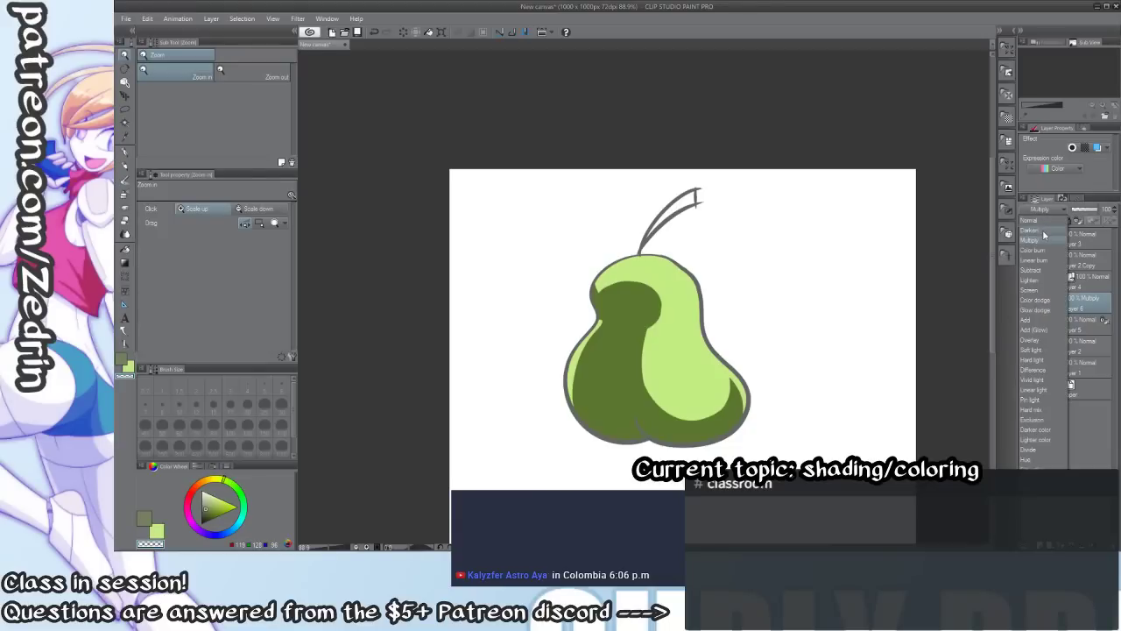
{"action": "left_click", "coordinate": [1038, 231]}
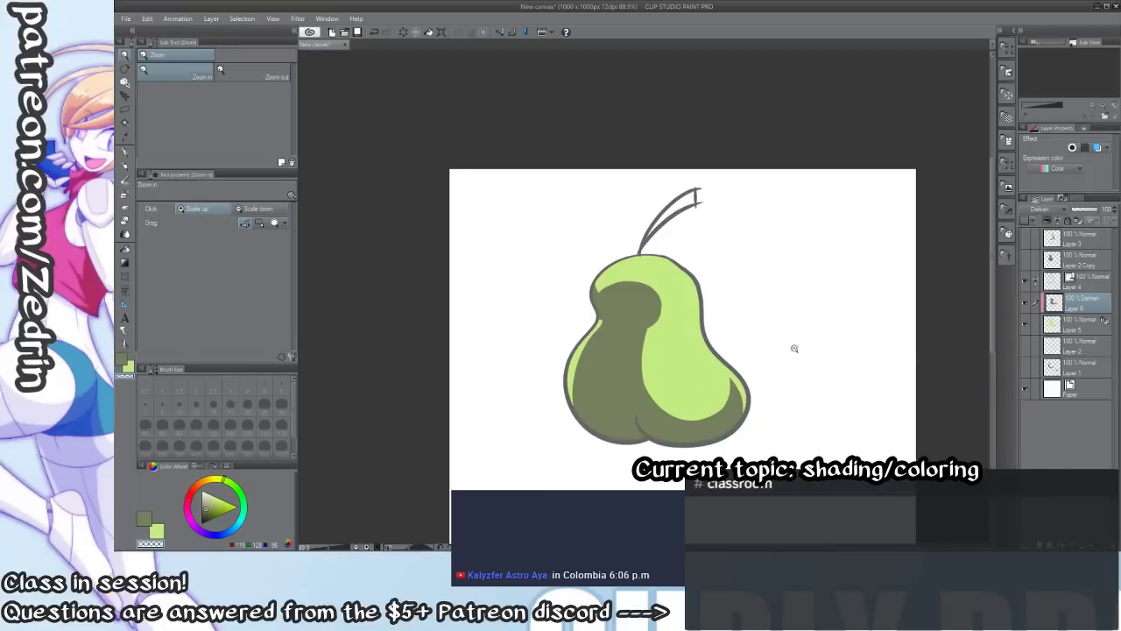
{"action": "left_click_drag", "start_coordinate": [795, 348], "coordinate": [775, 361]}
Choose a pale yellow, set the shadow layer to Normal, and paint a short test stroke across the right lobe with the G-pen.
{"action": "left_click", "coordinate": [157, 532]}
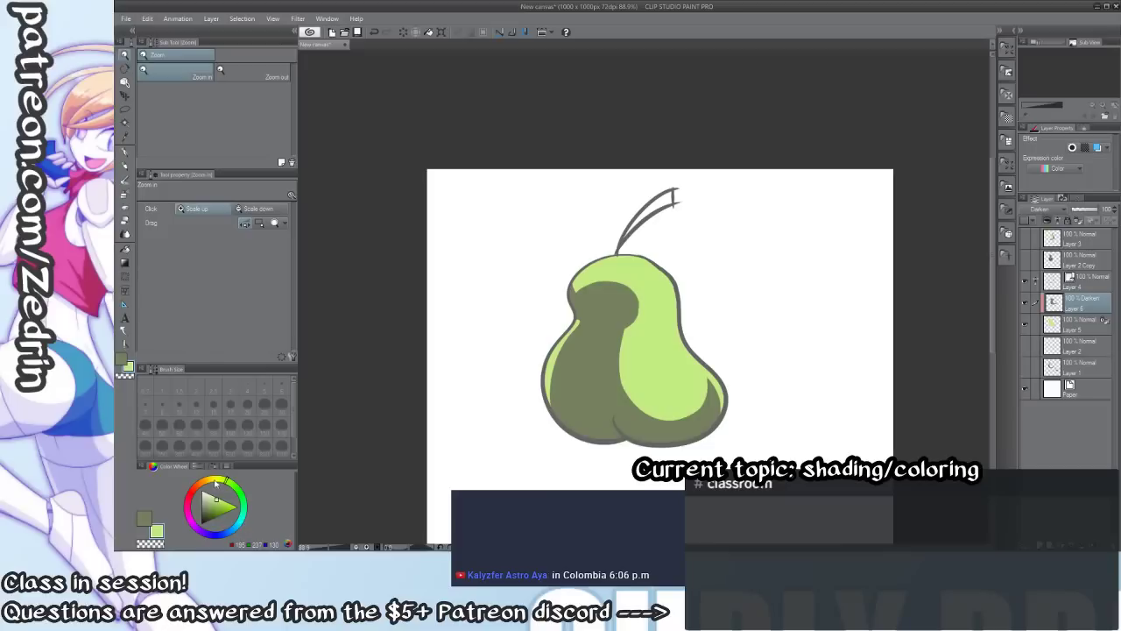
{"action": "left_click", "coordinate": [215, 506]}
{"action": "key", "text": "p"}
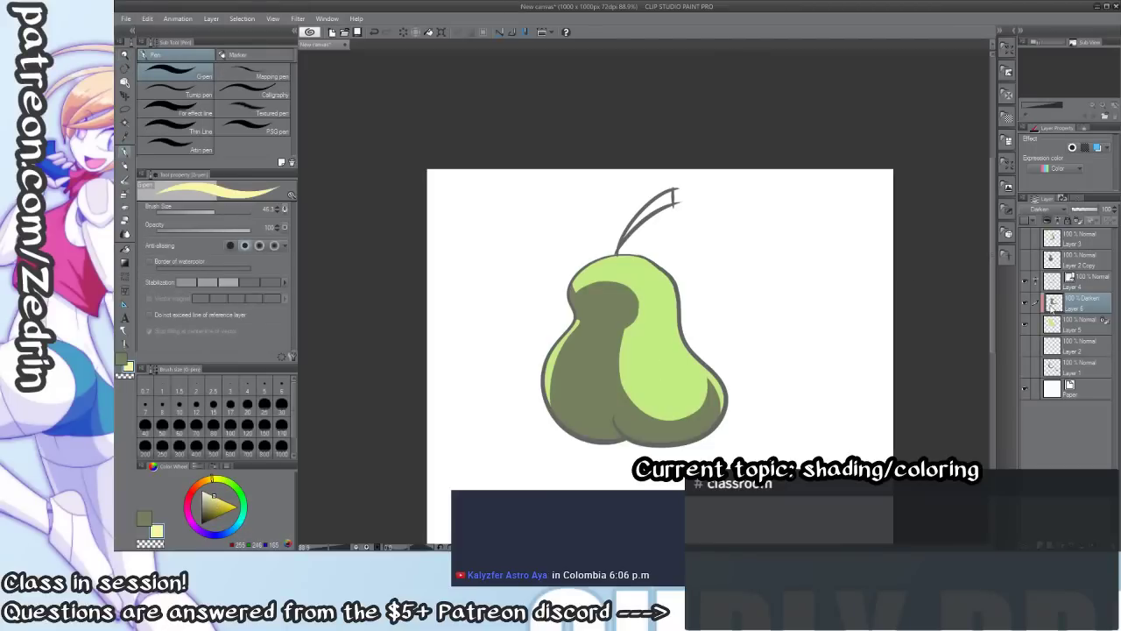
{"action": "left_click", "coordinate": [1044, 211]}
{"action": "left_click", "coordinate": [1039, 222]}
{"action": "left_click_drag", "start_coordinate": [648, 370], "coordinate": [696, 365]}
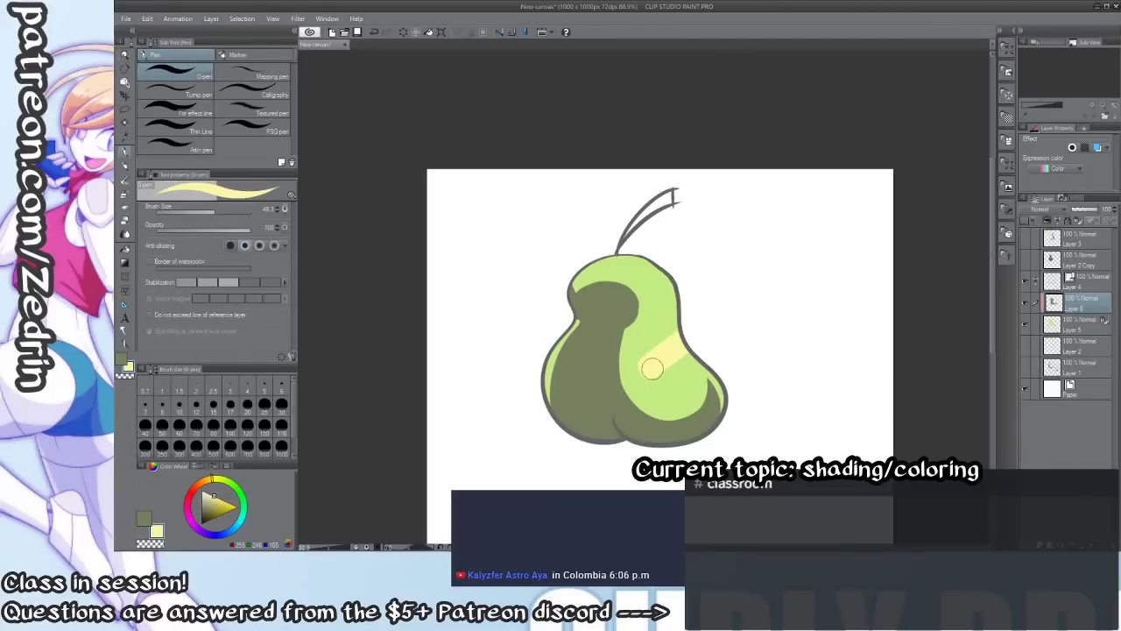
Switch the shadow layer's blending mode to Darken for comparison and finish on Multiply.
{"action": "left_click", "coordinate": [1042, 211]}
{"action": "left_click", "coordinate": [1042, 234]}
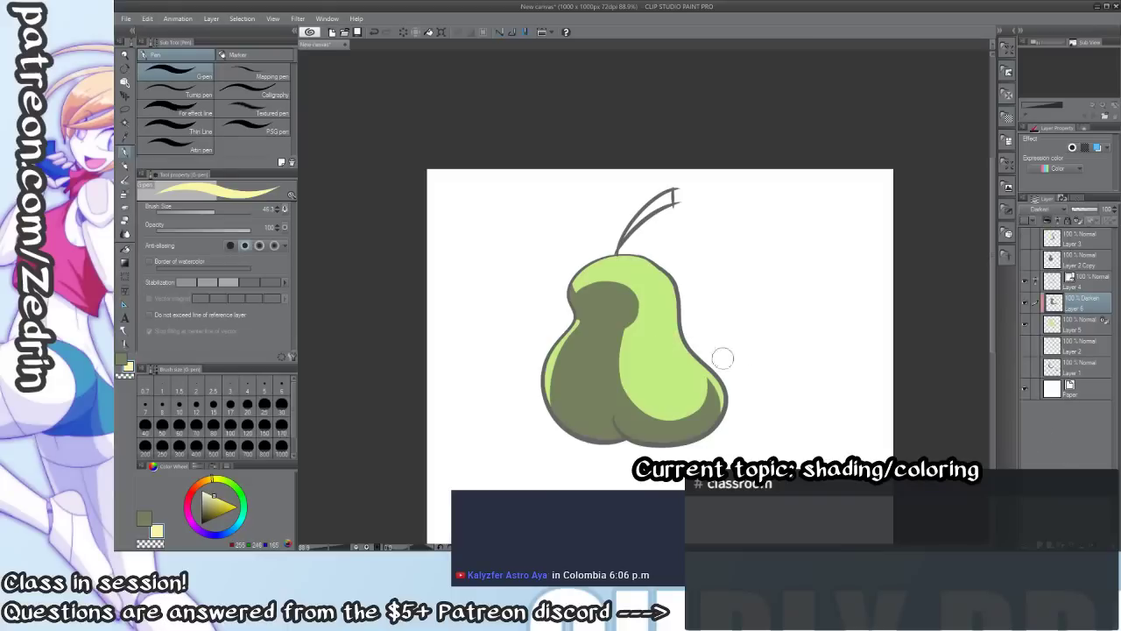
{"action": "left_click", "coordinate": [1042, 211]}
{"action": "left_click", "coordinate": [1041, 243]}
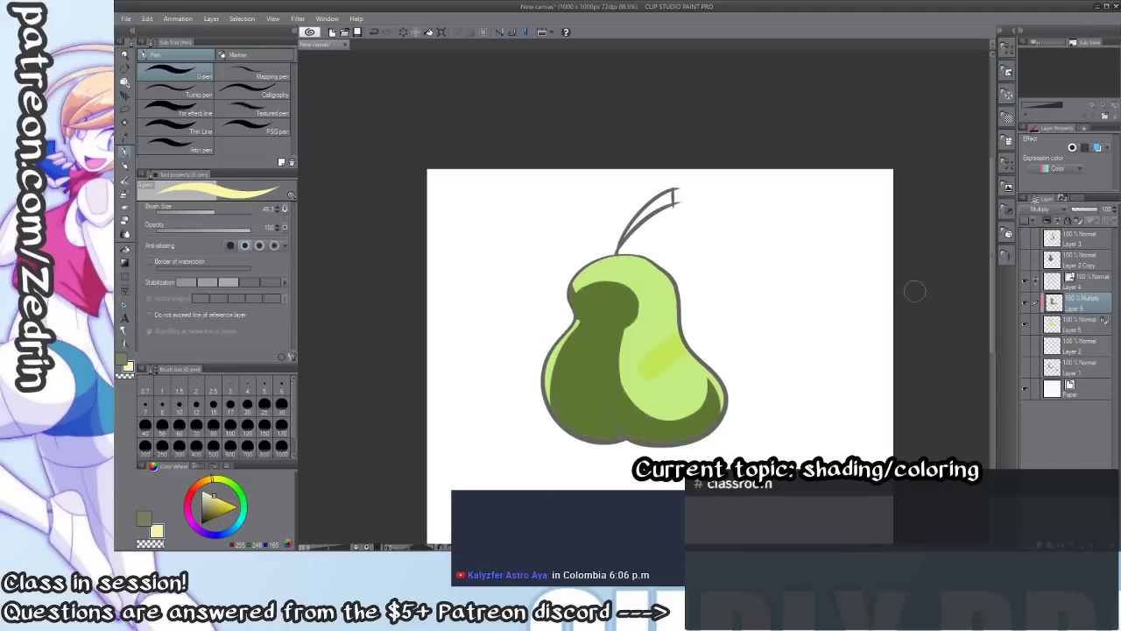
Remove the yellow test stroke from the right lobe.
{"action": "left_click_drag", "start_coordinate": [647, 370], "coordinate": [680, 383]}
{"action": "left_click_drag", "start_coordinate": [681, 384], "coordinate": [737, 387]}
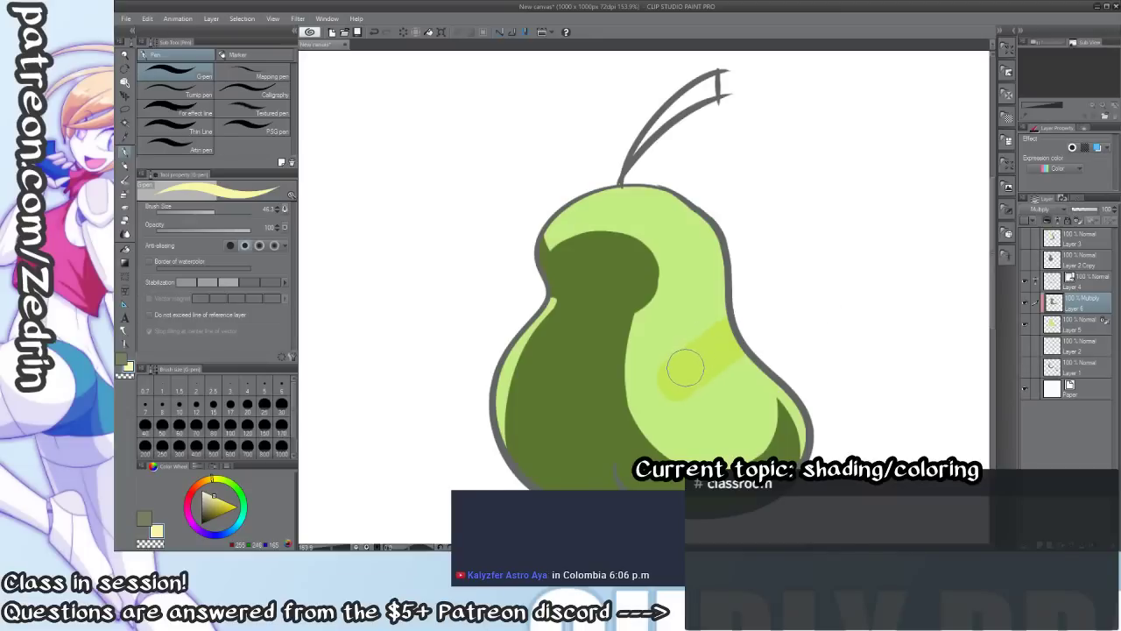
{"action": "mouse_move", "coordinate": [685, 368]}
{"action": "left_mouse_down"}
{"action": "mouse_move", "coordinate": [663, 342]}
{"action": "mouse_move", "coordinate": [688, 377]}
{"action": "mouse_move", "coordinate": [709, 328]}
{"action": "mouse_move", "coordinate": [705, 394]}
{"action": "mouse_move", "coordinate": [676, 358]}
{"action": "mouse_move", "coordinate": [896, 310]}
{"action": "left_mouse_up"}
{"action": "key", "text": "c"}
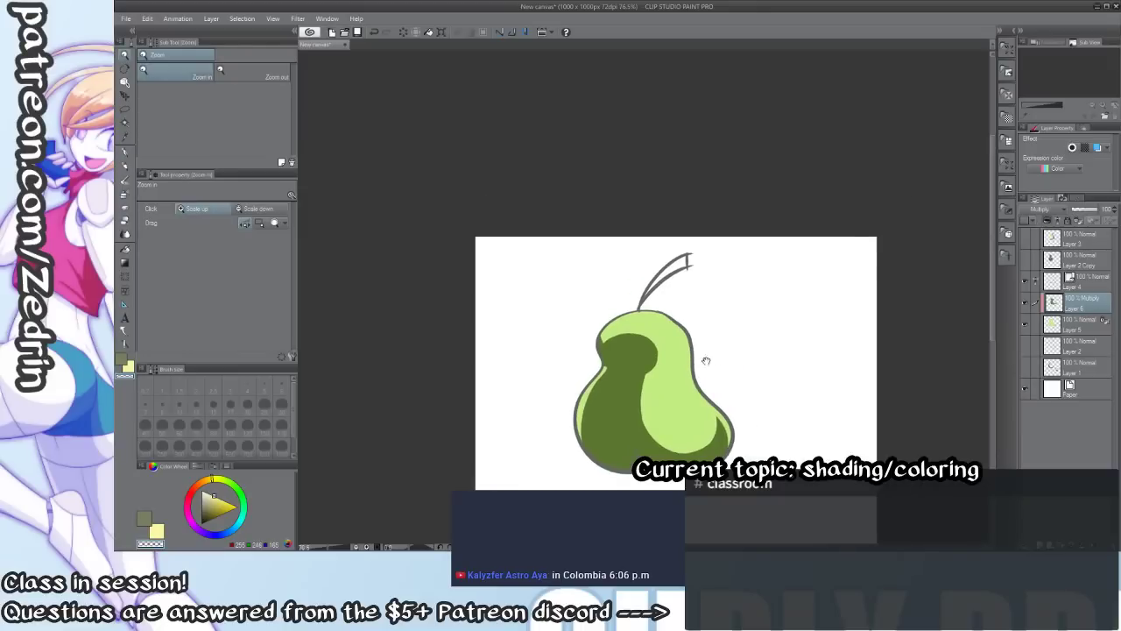
Lighten the shadow layer by raising its brightness with the Hue/Saturation/Luminosity adjustment.
{"action": "left_click_drag", "start_coordinate": [706, 360], "coordinate": [744, 325]}
{"action": "left_click_drag", "start_coordinate": [713, 386], "coordinate": [789, 364]}
{"action": "key", "text": "ctrl+u"}
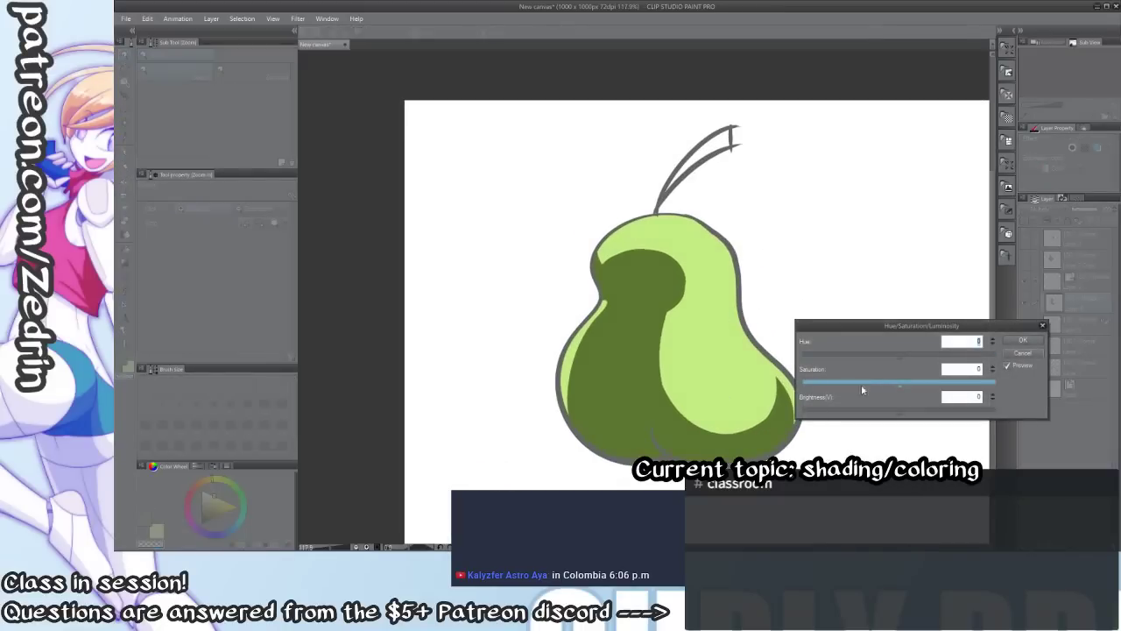
{"action": "mouse_move", "coordinate": [861, 390]}
{"action": "left_mouse_down"}
{"action": "mouse_move", "coordinate": [873, 417]}
{"action": "mouse_move", "coordinate": [945, 414]}
{"action": "left_mouse_up"}
{"action": "key", "text": "Return"}
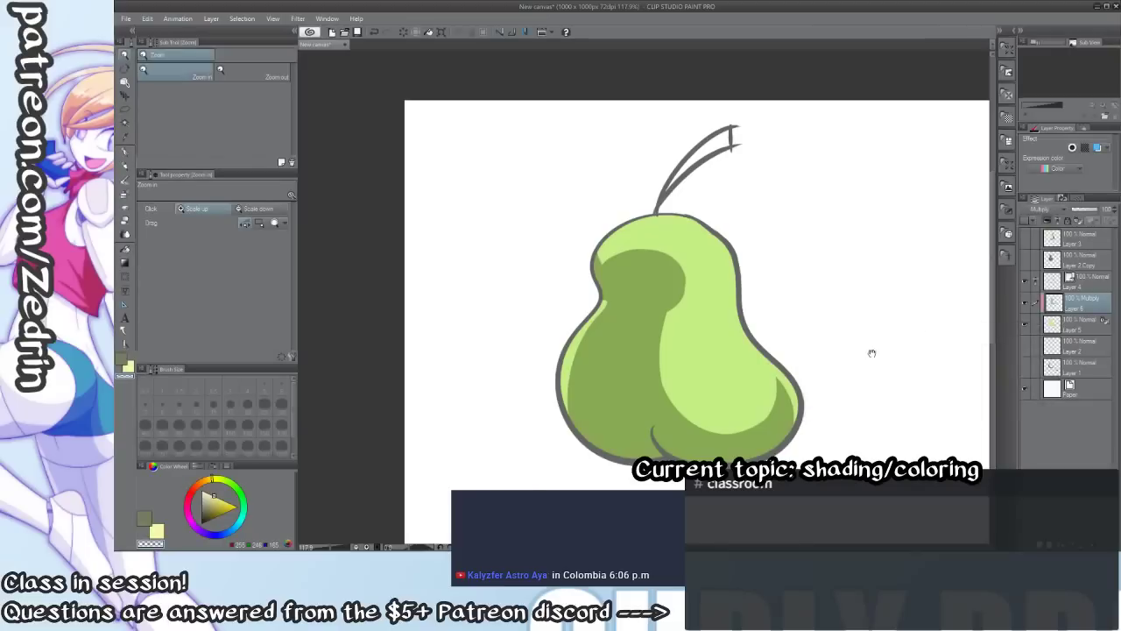
{"action": "left_click_drag", "start_coordinate": [871, 353], "coordinate": [805, 381]}
{"action": "left_click_drag", "start_coordinate": [789, 384], "coordinate": [723, 354]}
{"action": "left_click_drag", "start_coordinate": [723, 354], "coordinate": [804, 342]}
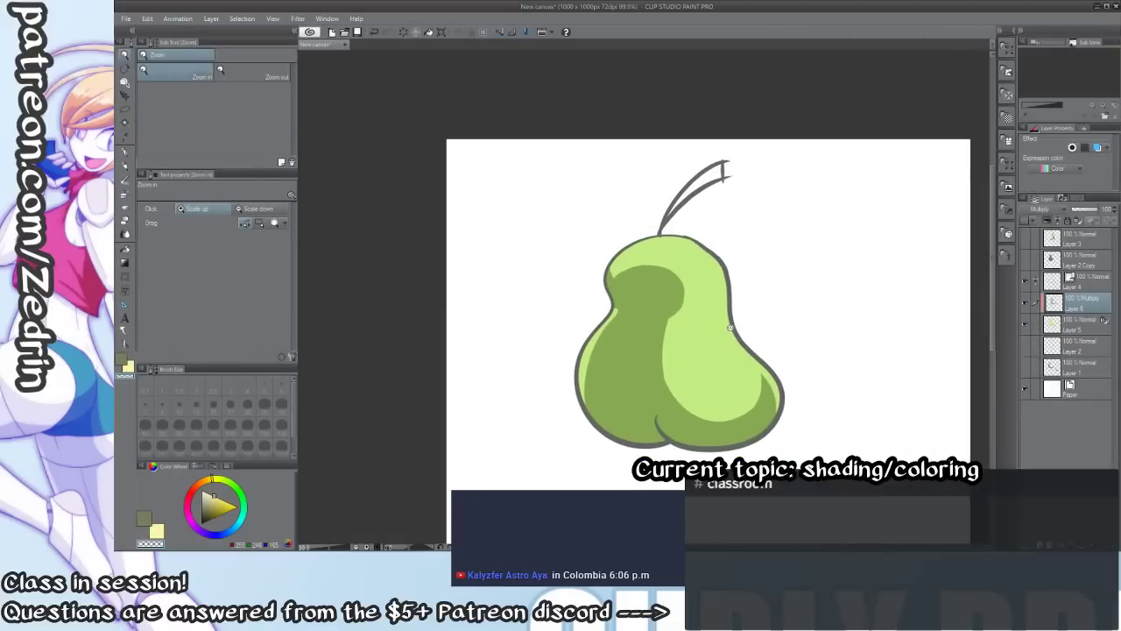
Try softening the shadow's hard edges across the pear with the Blur tool.
{"action": "key", "text": "j"}
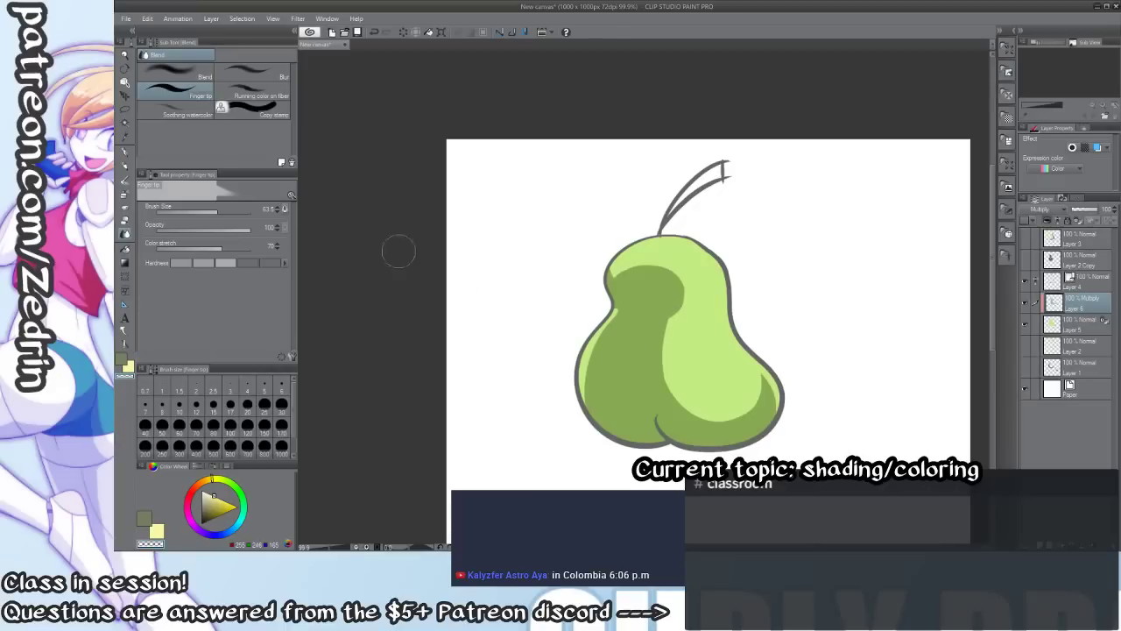
{"action": "left_click", "coordinate": [263, 79]}
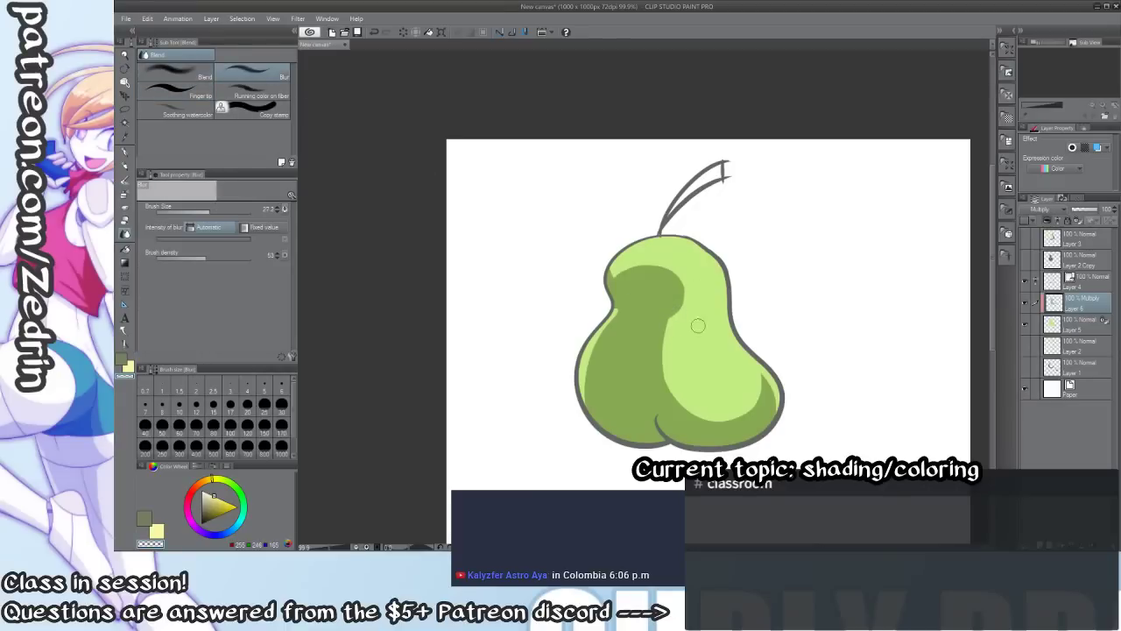
{"action": "mouse_move", "coordinate": [664, 347]}
{"action": "left_mouse_down"}
{"action": "mouse_move", "coordinate": [668, 362]}
{"action": "mouse_move", "coordinate": [708, 400]}
{"action": "mouse_move", "coordinate": [676, 319]}
{"action": "mouse_move", "coordinate": [742, 406]}
{"action": "mouse_move", "coordinate": [714, 413]}
{"action": "mouse_move", "coordinate": [699, 359]}
{"action": "mouse_move", "coordinate": [602, 337]}
{"action": "mouse_move", "coordinate": [611, 327]}
{"action": "mouse_move", "coordinate": [585, 419]}
{"action": "mouse_move", "coordinate": [592, 322]}
{"action": "mouse_move", "coordinate": [624, 292]}
{"action": "mouse_move", "coordinate": [613, 269]}
{"action": "mouse_move", "coordinate": [682, 275]}
{"action": "mouse_move", "coordinate": [650, 257]}
{"action": "mouse_move", "coordinate": [688, 302]}
{"action": "mouse_move", "coordinate": [696, 340]}
{"action": "mouse_move", "coordinate": [730, 376]}
{"action": "mouse_move", "coordinate": [760, 373]}
{"action": "mouse_move", "coordinate": [779, 432]}
{"action": "mouse_move", "coordinate": [760, 452]}
{"action": "mouse_move", "coordinate": [756, 372]}
{"action": "left_mouse_up"}
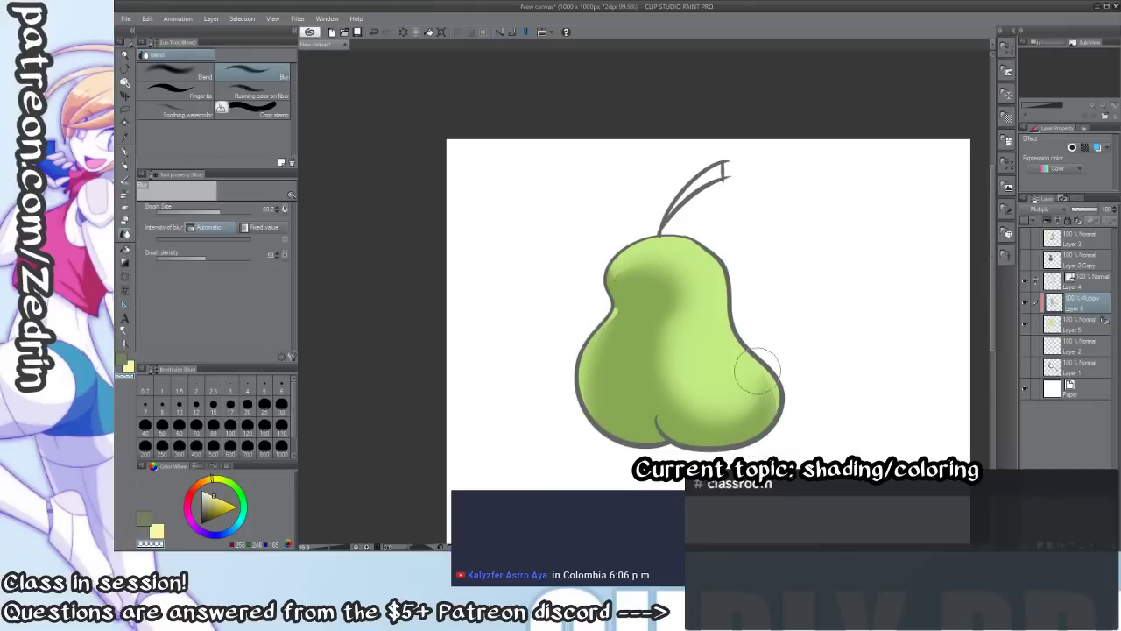
Undo the blur strokes on the shadow and select the Hard airbrush.
{"action": "key", "text": "b"}
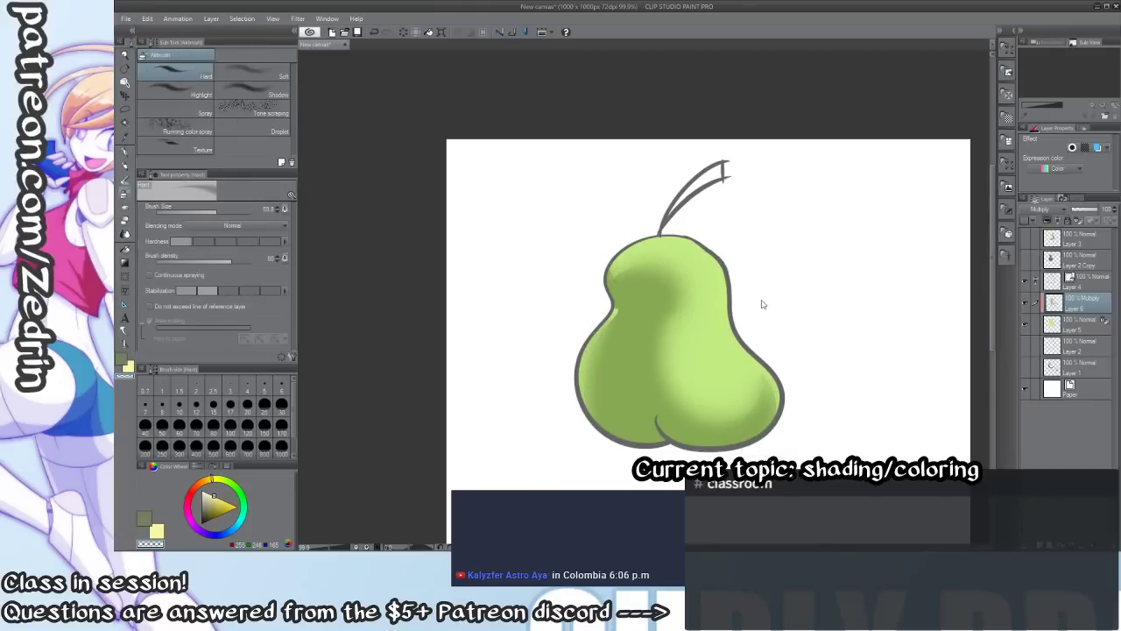
{"action": "key", "text": "ctrl+z"}
{"action": "key", "text": "ctrl+z"}
{"action": "key", "text": "ctrl+z"}
{"action": "key", "text": "ctrl+z"}
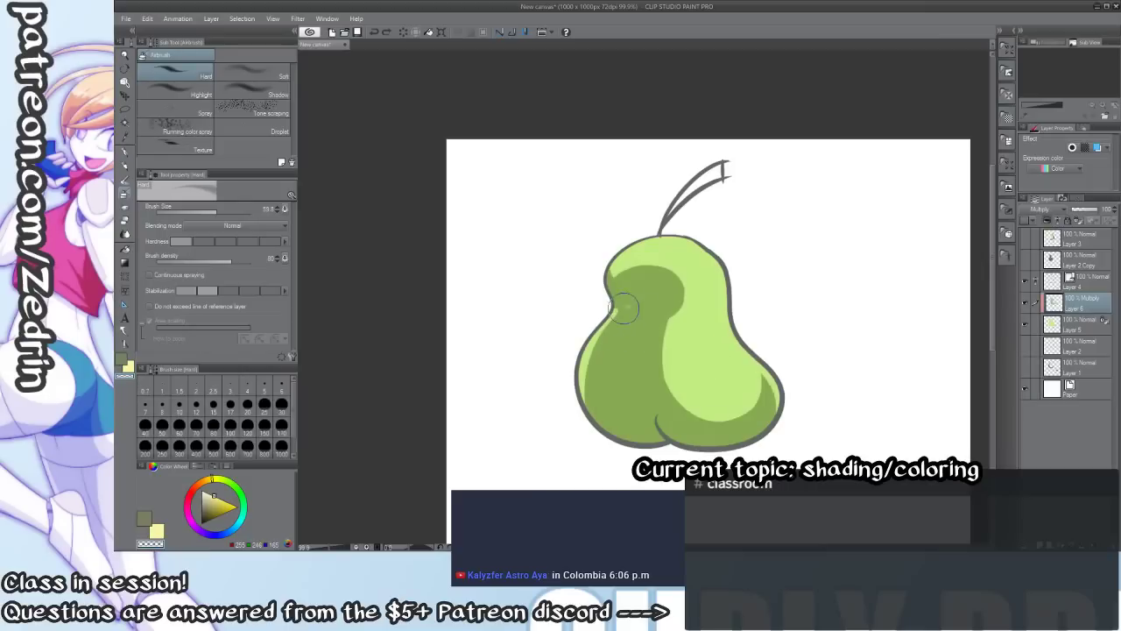
Soften the shadow's edges and the left lobe's light rim with the Hard airbrush, using a sampled grey-green and a larger brush.
{"action": "left_click_drag", "start_coordinate": [624, 309], "coordinate": [610, 434]}
{"action": "key", "text": "ctrl+z"}
{"action": "key", "text": "c"}
{"action": "left_click_drag", "start_coordinate": [618, 315], "coordinate": [599, 415]}
{"action": "mouse_move", "coordinate": [599, 415]}
{"action": "left_mouse_down"}
{"action": "mouse_move", "coordinate": [624, 311]}
{"action": "mouse_move", "coordinate": [637, 301]}
{"action": "mouse_move", "coordinate": [610, 328]}
{"action": "mouse_move", "coordinate": [676, 292]}
{"action": "mouse_move", "coordinate": [737, 383]}
{"action": "mouse_move", "coordinate": [756, 353]}
{"action": "mouse_move", "coordinate": [755, 380]}
{"action": "left_mouse_up"}
{"action": "key", "text": "alt"}
{"action": "left_click", "coordinate": [625, 364]}
{"action": "key", "text": "b"}
{"action": "key", "text": "bracketright"}
{"action": "mouse_move", "coordinate": [633, 289]}
{"action": "left_mouse_down"}
{"action": "mouse_move", "coordinate": [634, 343]}
{"action": "mouse_move", "coordinate": [629, 304]}
{"action": "mouse_move", "coordinate": [611, 286]}
{"action": "mouse_move", "coordinate": [644, 322]}
{"action": "mouse_move", "coordinate": [668, 283]}
{"action": "mouse_move", "coordinate": [660, 277]}
{"action": "mouse_move", "coordinate": [666, 343]}
{"action": "mouse_move", "coordinate": [694, 415]}
{"action": "mouse_move", "coordinate": [644, 291]}
{"action": "mouse_move", "coordinate": [599, 429]}
{"action": "mouse_move", "coordinate": [618, 353]}
{"action": "mouse_move", "coordinate": [650, 293]}
{"action": "mouse_move", "coordinate": [659, 307]}
{"action": "mouse_move", "coordinate": [637, 298]}
{"action": "mouse_move", "coordinate": [643, 287]}
{"action": "mouse_move", "coordinate": [642, 349]}
{"action": "mouse_move", "coordinate": [740, 376]}
{"action": "mouse_move", "coordinate": [668, 331]}
{"action": "mouse_move", "coordinate": [777, 367]}
{"action": "mouse_move", "coordinate": [761, 394]}
{"action": "mouse_move", "coordinate": [762, 362]}
{"action": "mouse_move", "coordinate": [582, 352]}
{"action": "left_mouse_up"}
Pick a darker grey-green and lower the airbrush's brush density to about 40.
{"action": "key", "text": "ctrl+space"}
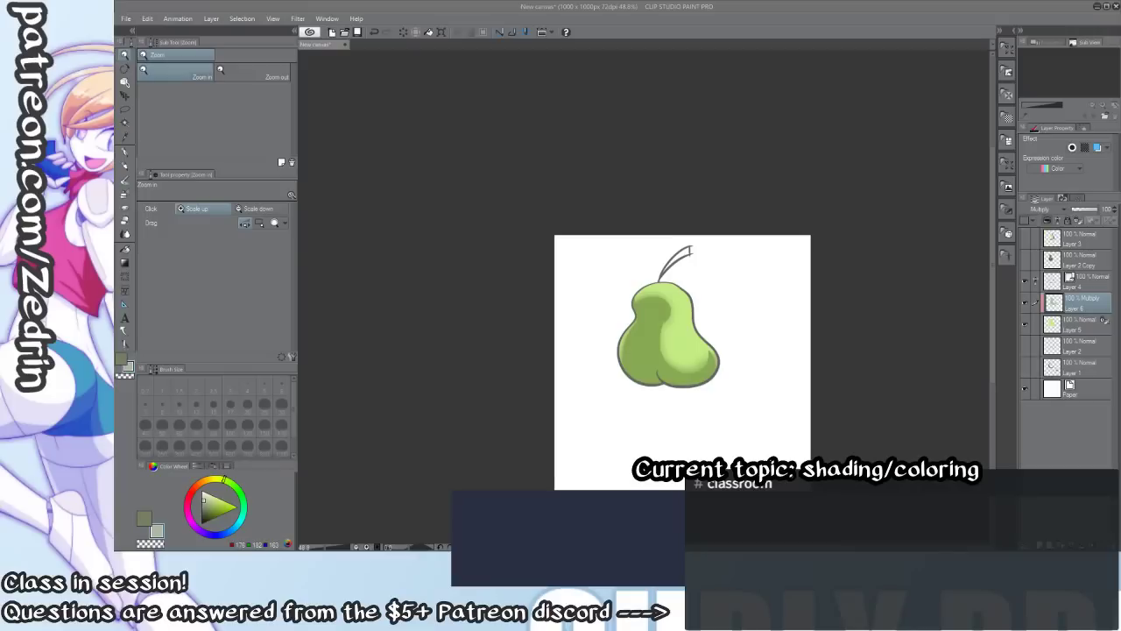
{"action": "left_click_drag", "start_coordinate": [676, 356], "coordinate": [720, 371]}
{"action": "mouse_move", "coordinate": [617, 356]}
{"action": "left_mouse_down"}
{"action": "mouse_move", "coordinate": [526, 356]}
{"action": "mouse_move", "coordinate": [629, 355]}
{"action": "left_mouse_up"}
{"action": "key", "text": "b"}
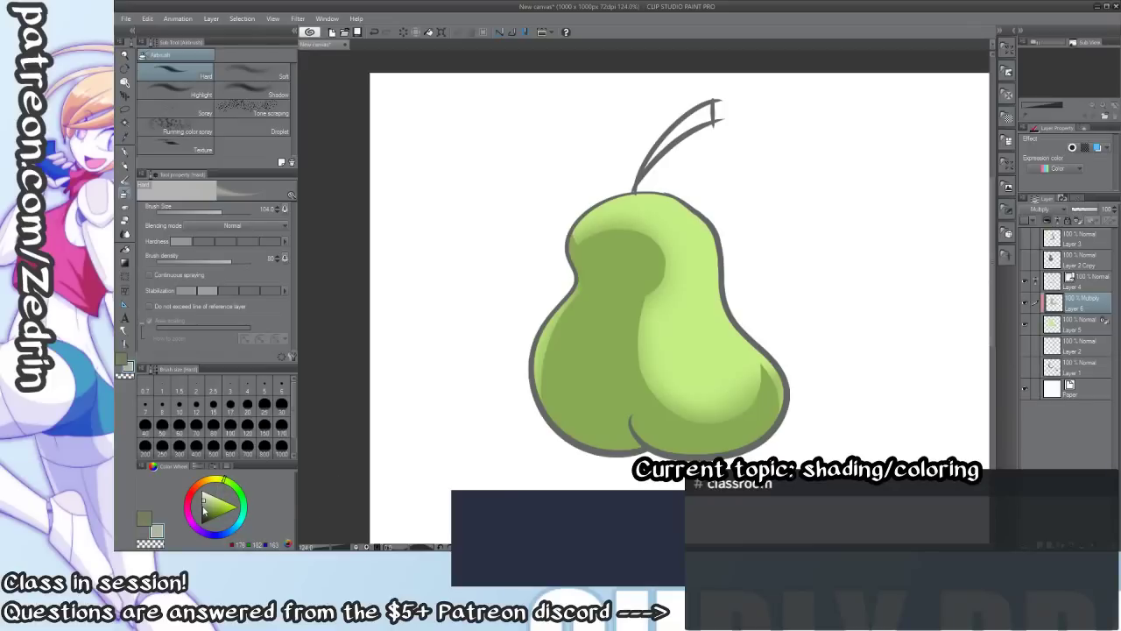
{"action": "left_click_drag", "start_coordinate": [204, 507], "coordinate": [206, 515]}
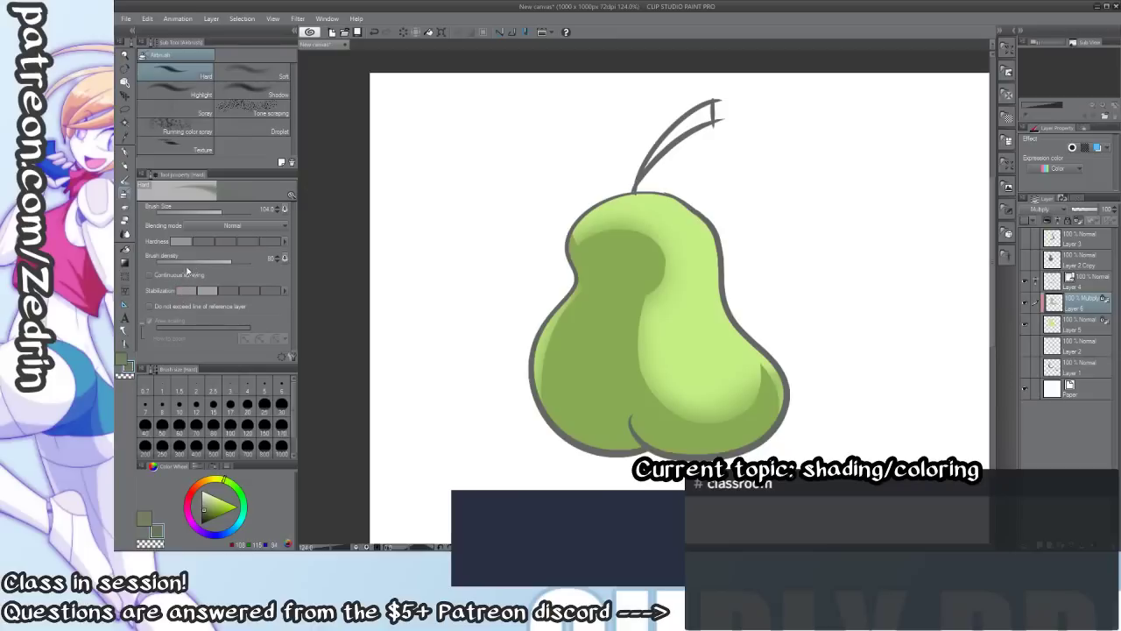
{"action": "left_click", "coordinate": [194, 262]}
Airbrush a darker core shadow down the left lobe and along the right lobe's base with a brush size of about 150.
{"action": "left_click_drag", "start_coordinate": [640, 295], "coordinate": [642, 405]}
{"action": "key", "text": "ctrl+z"}
{"action": "left_click_drag", "start_coordinate": [607, 336], "coordinate": [624, 336]}
{"action": "left_click", "coordinate": [615, 282]}
{"action": "key", "text": "ctrl+z"}
{"action": "left_click_drag", "start_coordinate": [613, 285], "coordinate": [716, 447]}
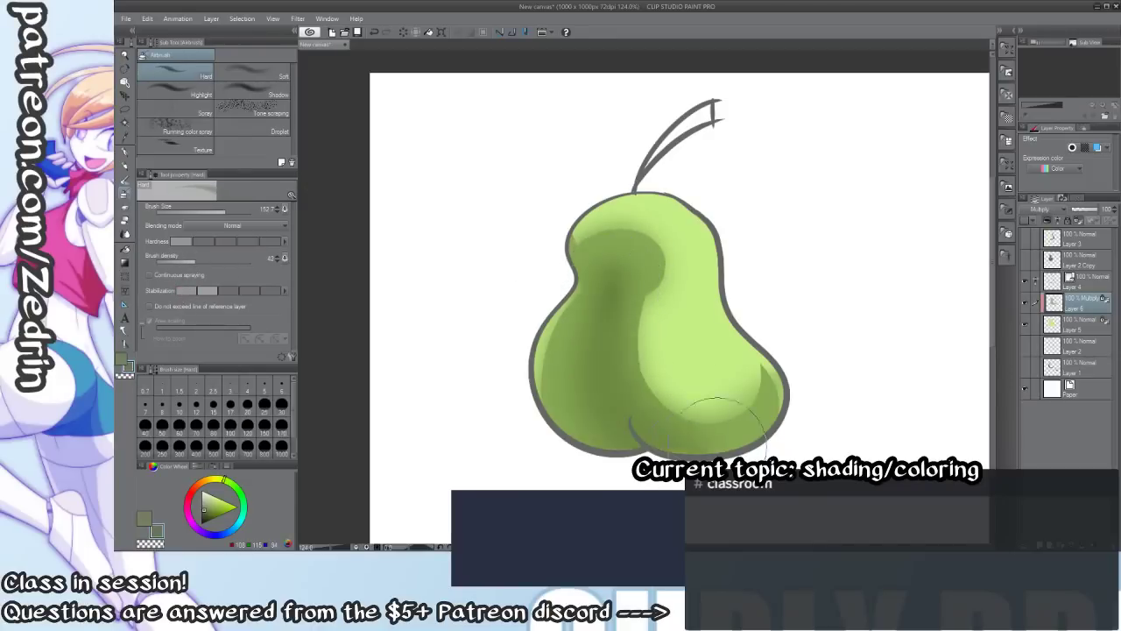
{"action": "mouse_move", "coordinate": [622, 350]}
{"action": "left_mouse_down"}
{"action": "mouse_move", "coordinate": [604, 442]}
{"action": "mouse_move", "coordinate": [614, 381]}
{"action": "mouse_move", "coordinate": [678, 455]}
{"action": "mouse_move", "coordinate": [759, 341]}
{"action": "mouse_move", "coordinate": [725, 445]}
{"action": "left_mouse_up"}
Try airbrushing extra darkness over the lower part of the left lobe.
{"action": "left_click_drag", "start_coordinate": [563, 368], "coordinate": [599, 469]}
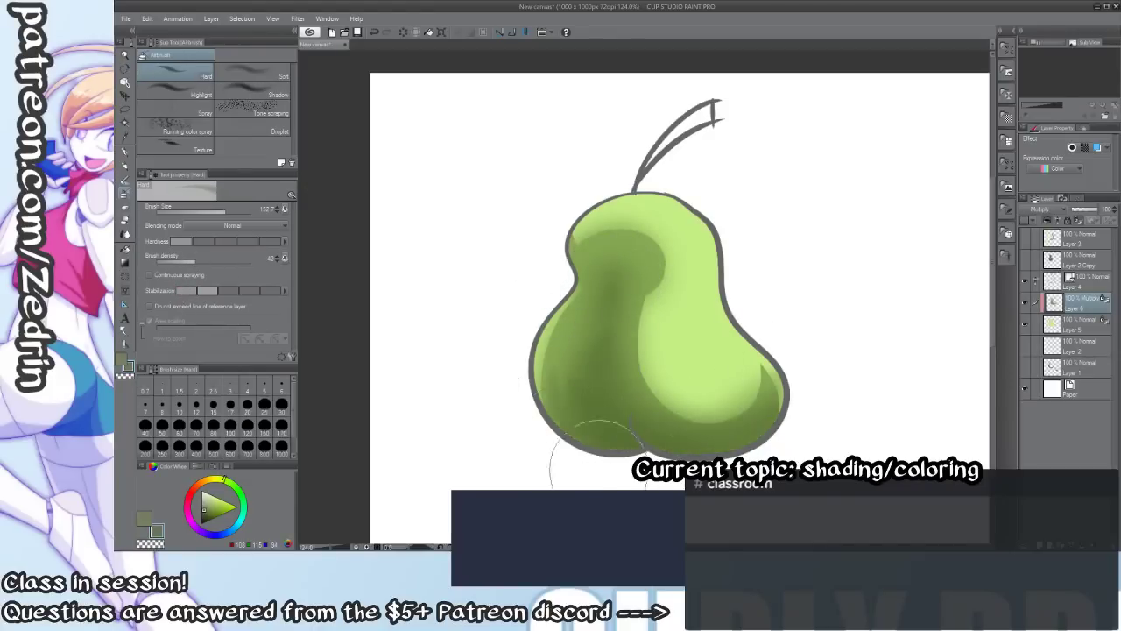
{"action": "mouse_move", "coordinate": [585, 403]}
{"action": "left_mouse_down"}
{"action": "mouse_move", "coordinate": [624, 284]}
{"action": "mouse_move", "coordinate": [600, 416]}
{"action": "left_mouse_up"}
{"action": "key", "text": "ctrl+z"}
{"action": "key", "text": "ctrl+z"}
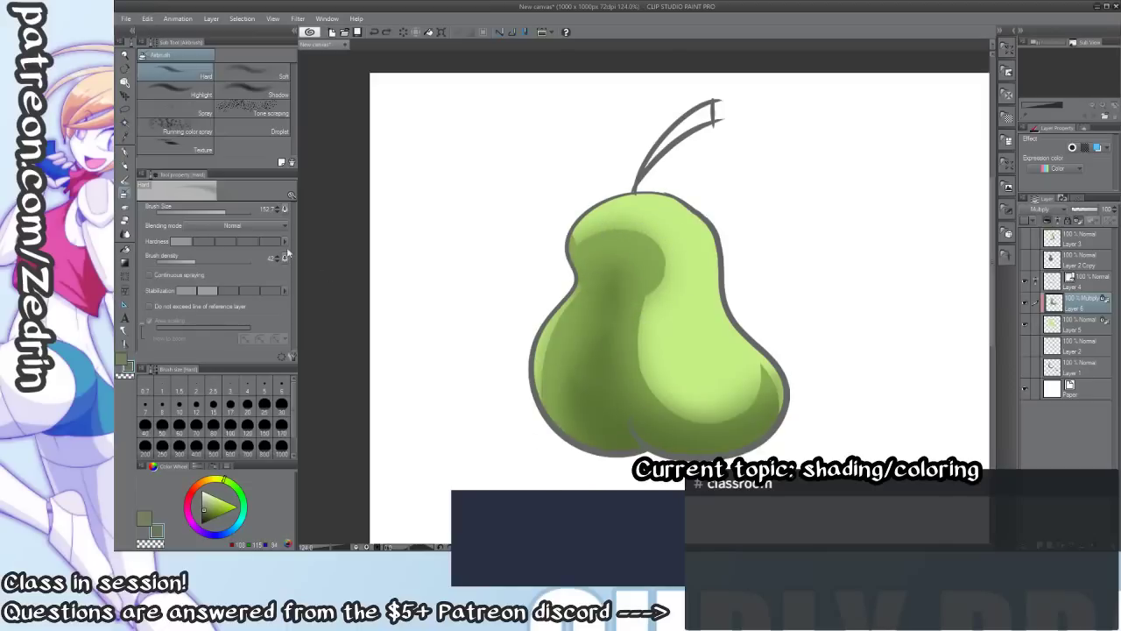
Examine the pen-pressure curves for the airbrush's brush size and brush density.
{"action": "left_click", "coordinate": [283, 208]}
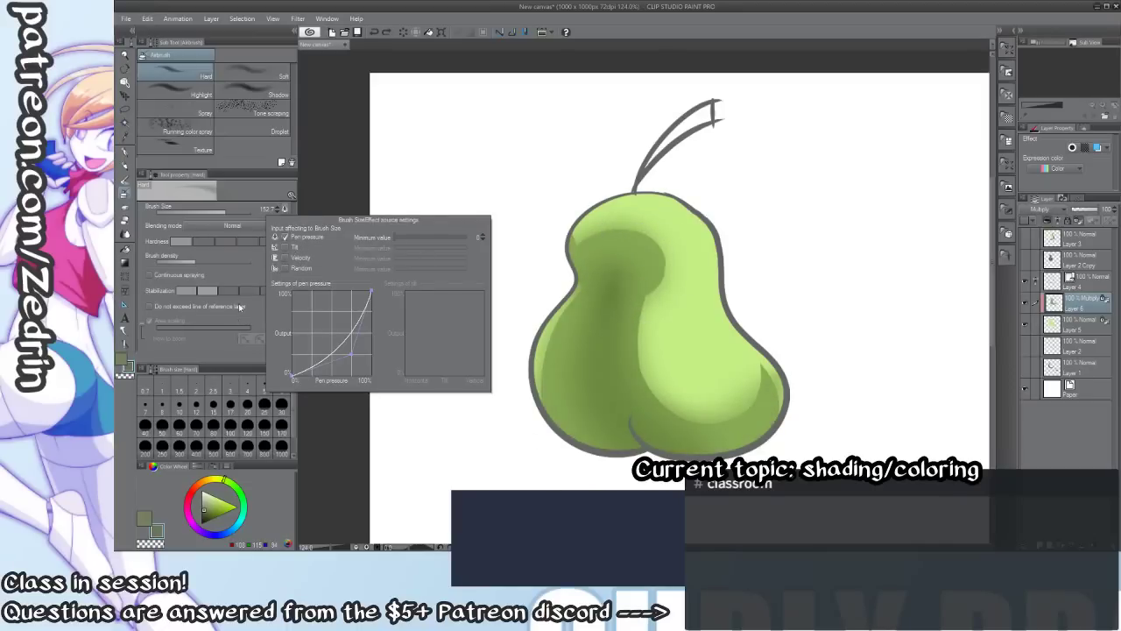
{"action": "left_click", "coordinate": [283, 257]}
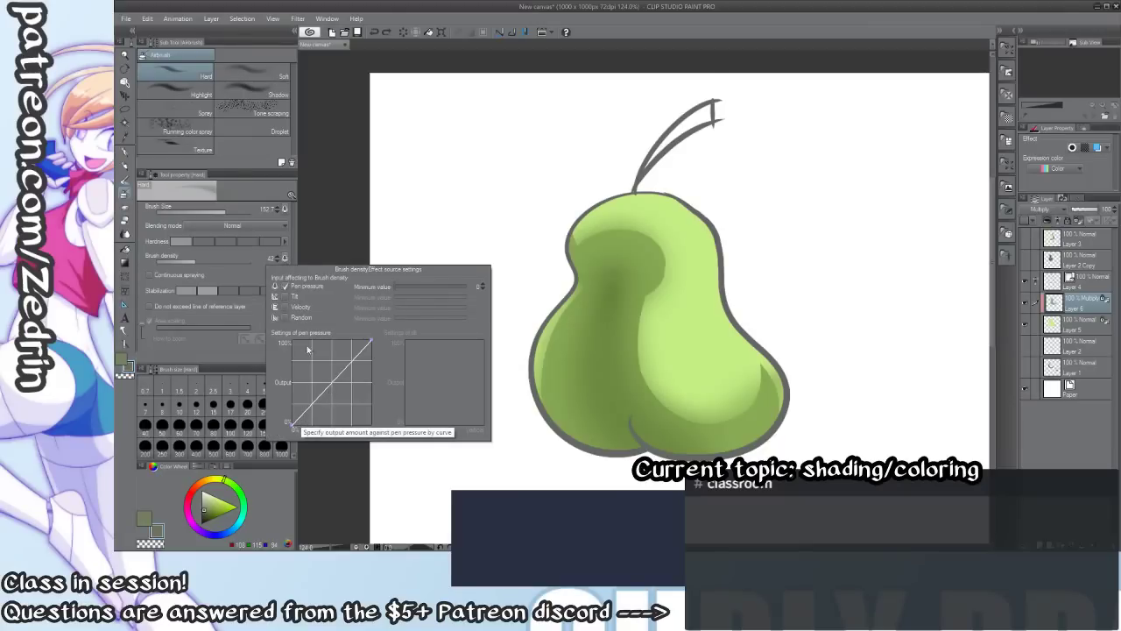
{"action": "left_click", "coordinate": [284, 258]}
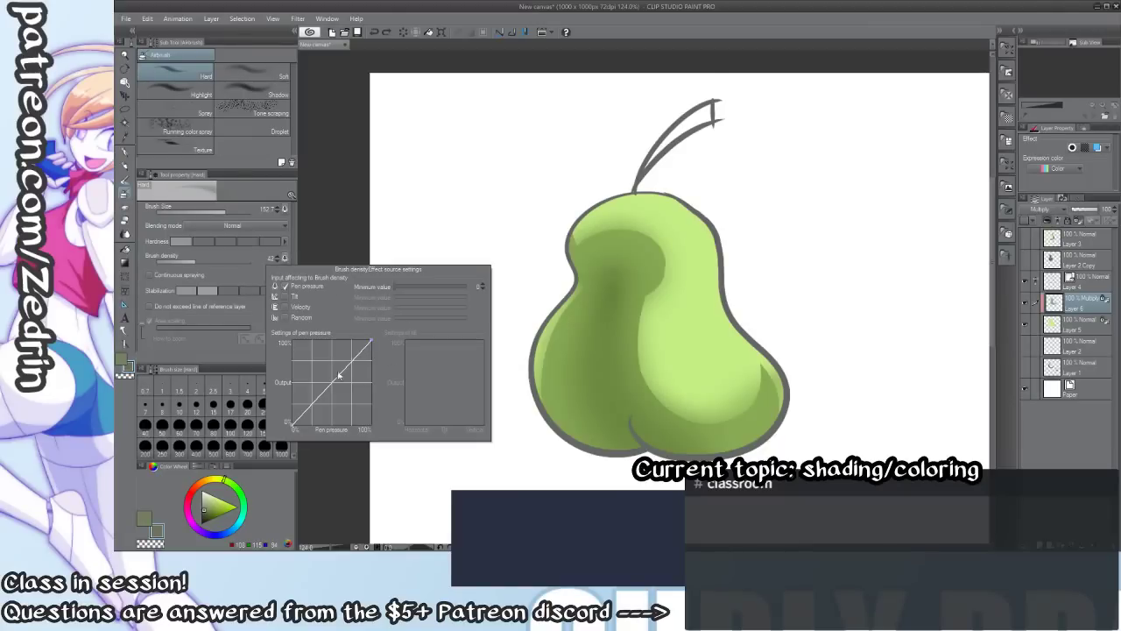
{"action": "mouse_move", "coordinate": [338, 375]}
{"action": "left_mouse_down"}
{"action": "mouse_move", "coordinate": [355, 399]}
{"action": "mouse_move", "coordinate": [329, 381]}
{"action": "left_mouse_up"}
Rework the dark core shadow through the middle of the left lobe with soft airbrush strokes.
{"action": "mouse_move", "coordinate": [619, 310]}
{"action": "left_mouse_down"}
{"action": "mouse_move", "coordinate": [659, 360]}
{"action": "mouse_move", "coordinate": [600, 365]}
{"action": "mouse_move", "coordinate": [609, 274]}
{"action": "mouse_move", "coordinate": [613, 403]}
{"action": "mouse_move", "coordinate": [648, 354]}
{"action": "mouse_move", "coordinate": [595, 421]}
{"action": "mouse_move", "coordinate": [762, 390]}
{"action": "mouse_move", "coordinate": [635, 447]}
{"action": "mouse_move", "coordinate": [592, 387]}
{"action": "left_mouse_up"}
{"action": "key", "text": "ctrl+z"}
{"action": "key", "text": "ctrl+z"}
{"action": "key", "text": "ctrl+z"}
{"action": "mouse_move", "coordinate": [649, 337]}
{"action": "left_mouse_down"}
{"action": "mouse_move", "coordinate": [528, 330]}
{"action": "mouse_move", "coordinate": [614, 381]}
{"action": "left_mouse_up"}
Add a new layer above the shadow layer and choose a bright, pale yellow-green for highlights.
{"action": "left_click_drag", "start_coordinate": [735, 319], "coordinate": [930, 349]}
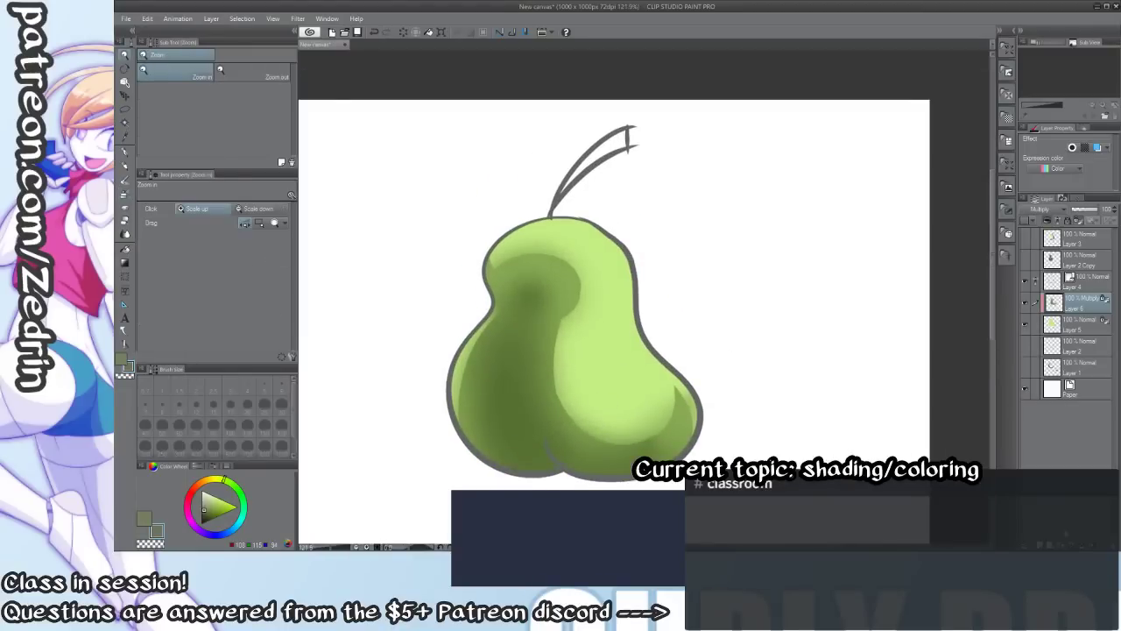
{"action": "key", "text": "ctrl+shift+n"}
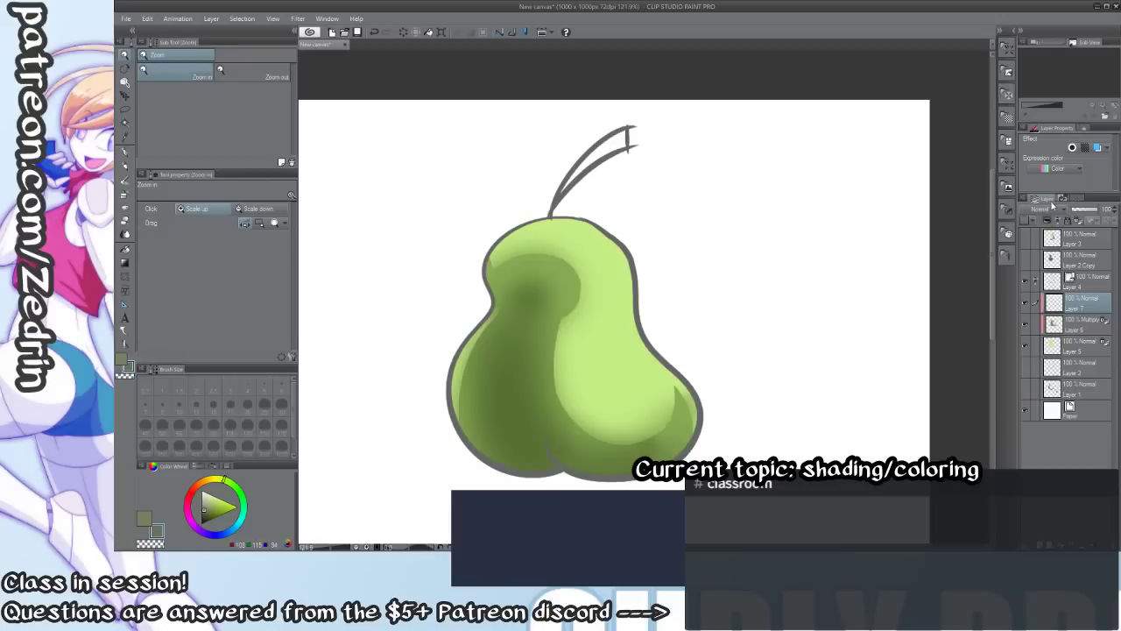
{"action": "left_click", "coordinate": [1059, 210]}
{"action": "left_click", "coordinate": [1097, 302]}
{"action": "left_click_drag", "start_coordinate": [685, 326], "coordinate": [674, 300]}
{"action": "left_click_drag", "start_coordinate": [223, 508], "coordinate": [230, 484]}
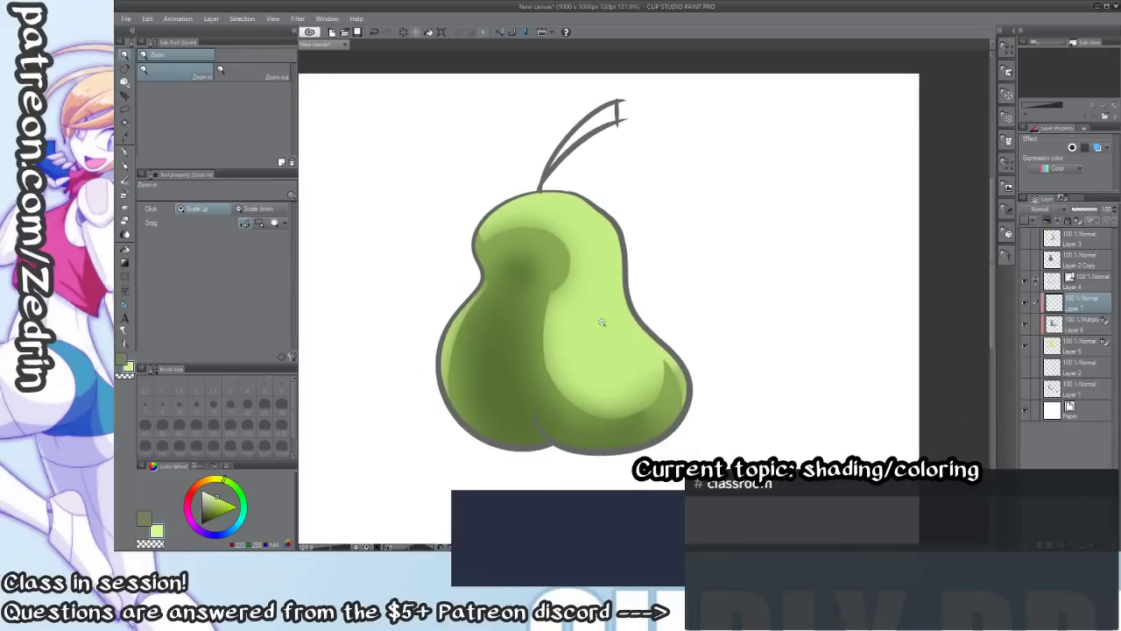
Paint a thin highlight along the right lobe's outer edge with the G-pen.
{"action": "key", "text": "p"}
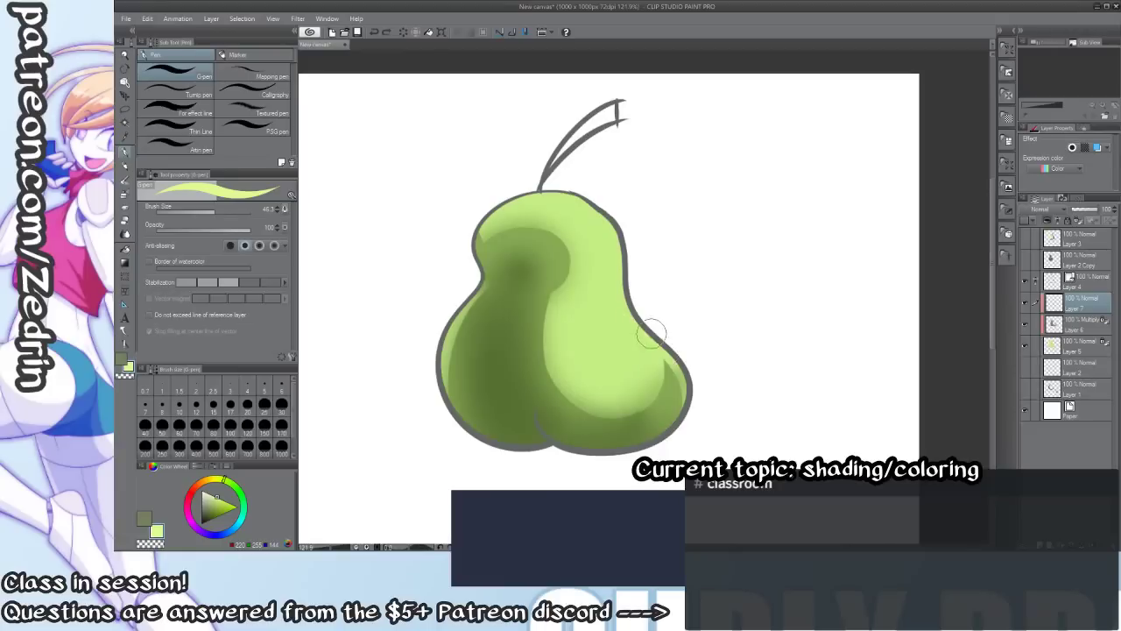
{"action": "left_click_drag", "start_coordinate": [624, 313], "coordinate": [684, 400]}
{"action": "key", "text": "ctrl+z"}
{"action": "left_click_drag", "start_coordinate": [626, 320], "coordinate": [687, 392]}
Paint thin highlights along the upper bulge's right edge and the left lobe's outer edge.
{"action": "left_click_drag", "start_coordinate": [622, 256], "coordinate": [618, 285]}
{"action": "key", "text": "ctrl+z"}
{"action": "left_click_drag", "start_coordinate": [571, 200], "coordinate": [619, 281]}
{"action": "left_click_drag", "start_coordinate": [500, 228], "coordinate": [552, 284]}
{"action": "left_click_drag", "start_coordinate": [503, 377], "coordinate": [499, 438]}
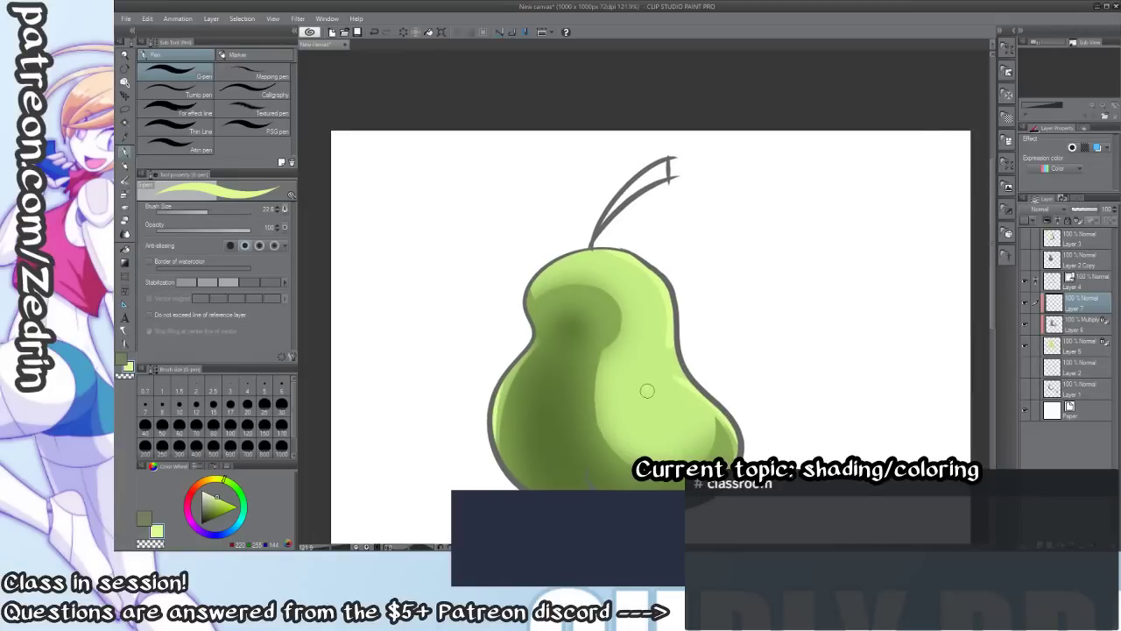
Set the highlight layer's blending mode to Overlay.
{"action": "key", "text": "ctrl+space"}
{"action": "left_click_drag", "start_coordinate": [649, 305], "coordinate": [736, 343]}
{"action": "left_click", "coordinate": [1044, 209]}
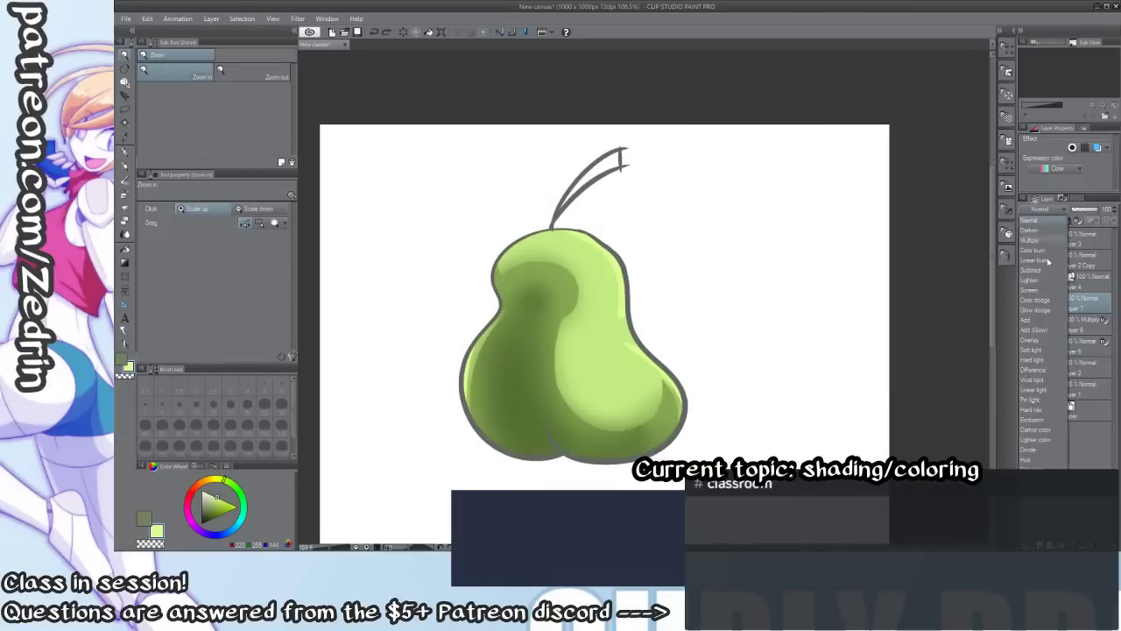
{"action": "left_click", "coordinate": [1028, 342]}
Paint a thin highlight along the underside of the right lobe, starting at the crease between the lobes.
{"action": "left_click_drag", "start_coordinate": [635, 370], "coordinate": [696, 359]}
{"action": "left_click_drag", "start_coordinate": [729, 375], "coordinate": [771, 377]}
{"action": "left_click_drag", "start_coordinate": [703, 333], "coordinate": [749, 446]}
{"action": "key", "text": "ctrl+z"}
{"action": "left_click_drag", "start_coordinate": [550, 441], "coordinate": [626, 484]}
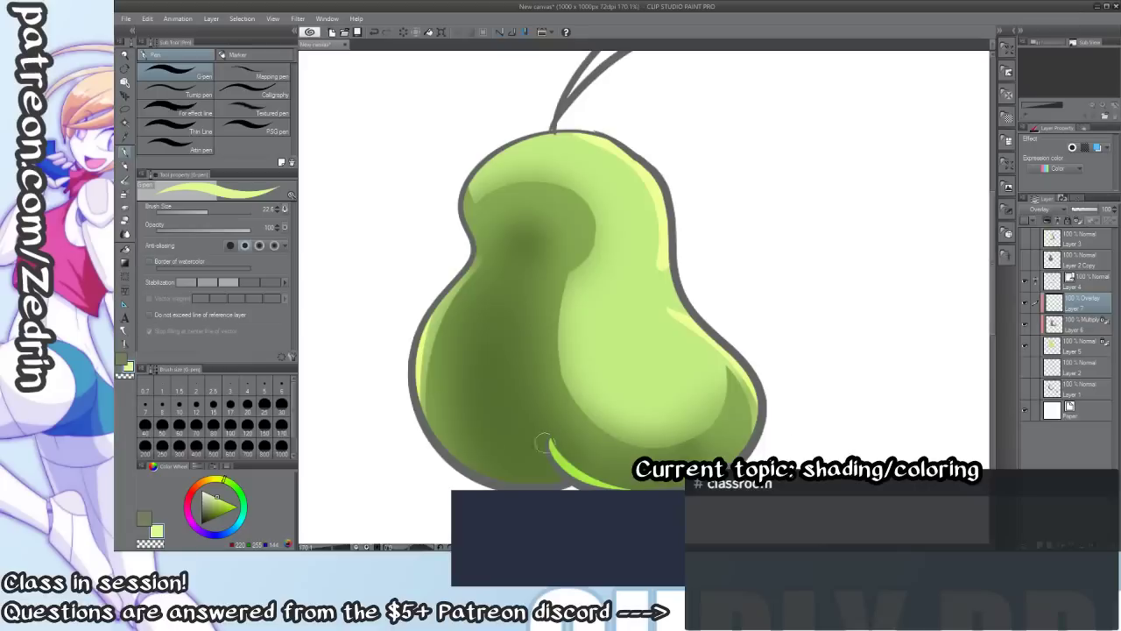
Paint thin highlights along the left lobe's underside and the left edge of the upper bulge.
{"action": "left_click_drag", "start_coordinate": [451, 458], "coordinate": [534, 485]}
{"action": "left_click_drag", "start_coordinate": [563, 411], "coordinate": [554, 382]}
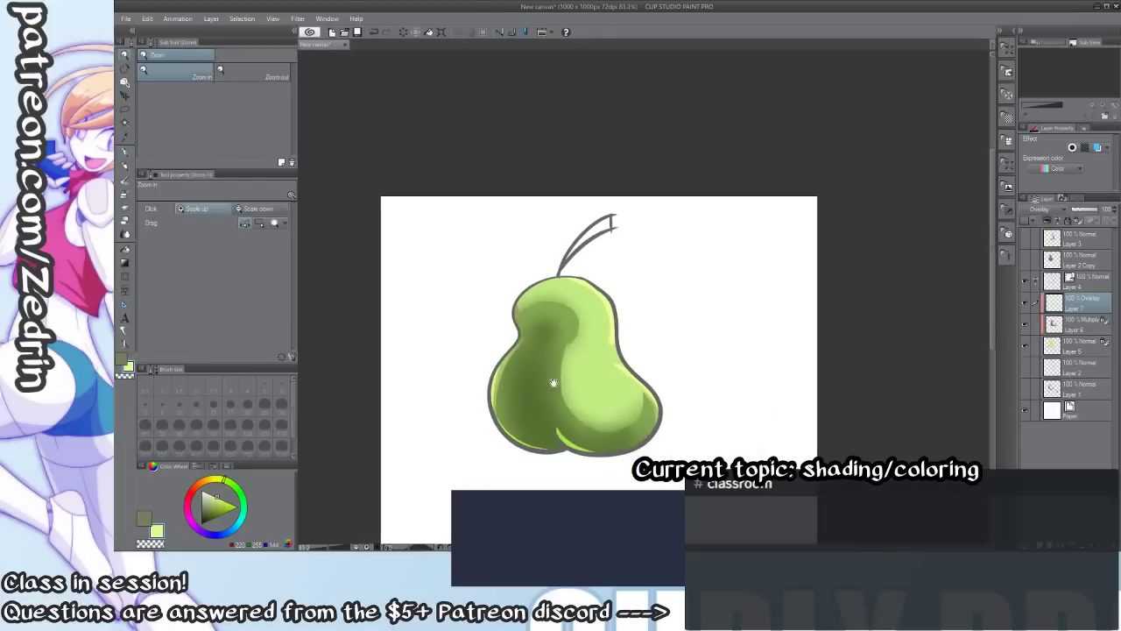
{"action": "left_click_drag", "start_coordinate": [568, 449], "coordinate": [623, 445]}
{"action": "scroll", "coordinate": [578, 427], "scroll_direction": "down", "scroll_amount": 5}
{"action": "scroll", "coordinate": [595, 413], "scroll_direction": "up", "scroll_amount": 7}
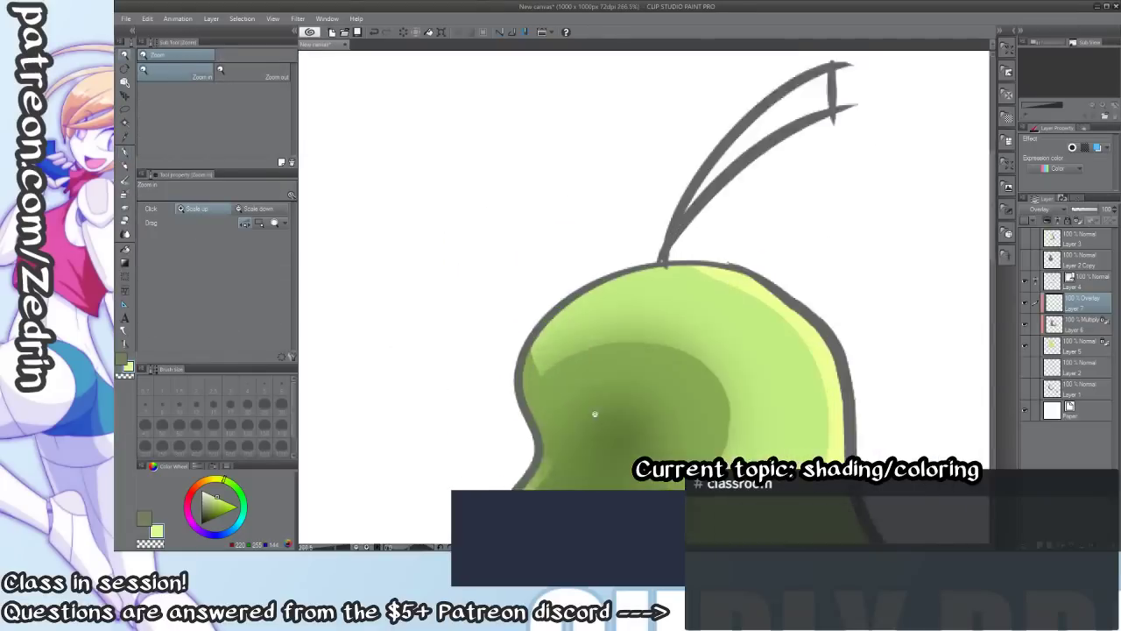
{"action": "left_click_drag", "start_coordinate": [553, 384], "coordinate": [429, 394]}
{"action": "left_click_drag", "start_coordinate": [596, 421], "coordinate": [600, 359]}
{"action": "left_click_drag", "start_coordinate": [600, 359], "coordinate": [661, 373]}
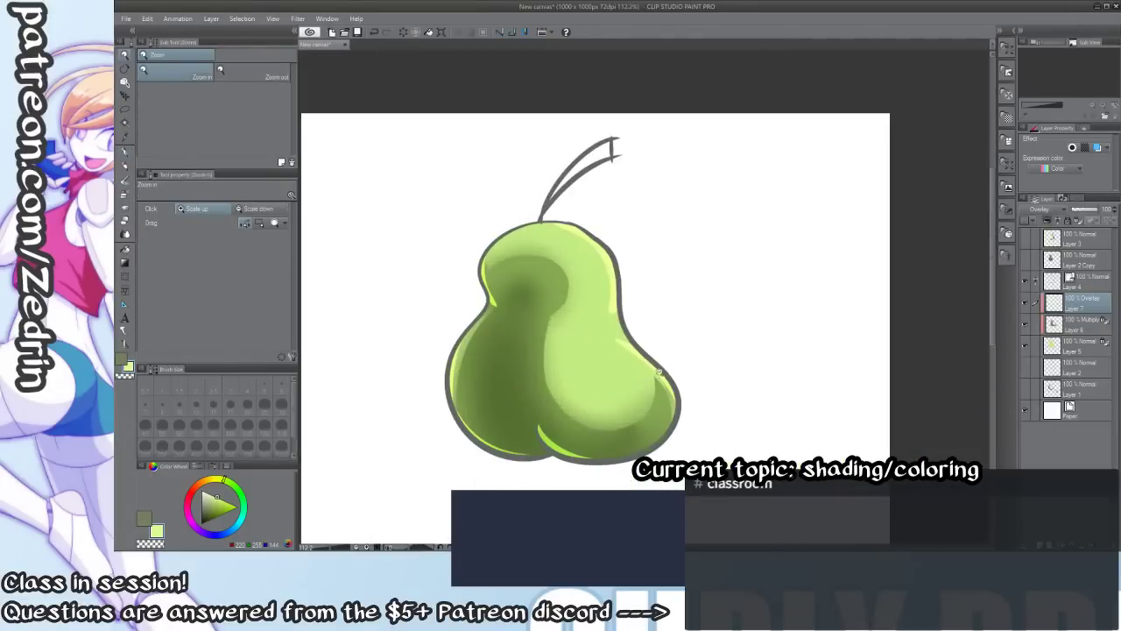
{"action": "left_click_drag", "start_coordinate": [766, 326], "coordinate": [824, 352]}
Soften the highlights along the pear's right edge, left edges and underside with the Blur tool.
{"action": "key", "text": "j"}
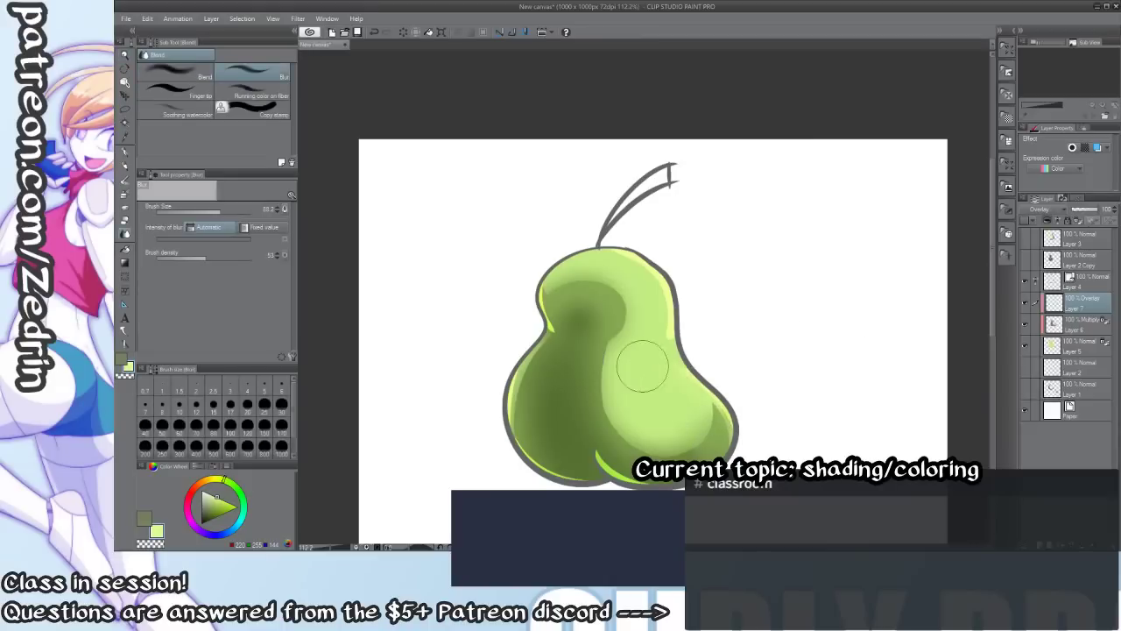
{"action": "left_click_drag", "start_coordinate": [667, 349], "coordinate": [623, 241]}
{"action": "left_click_drag", "start_coordinate": [546, 288], "coordinate": [552, 331]}
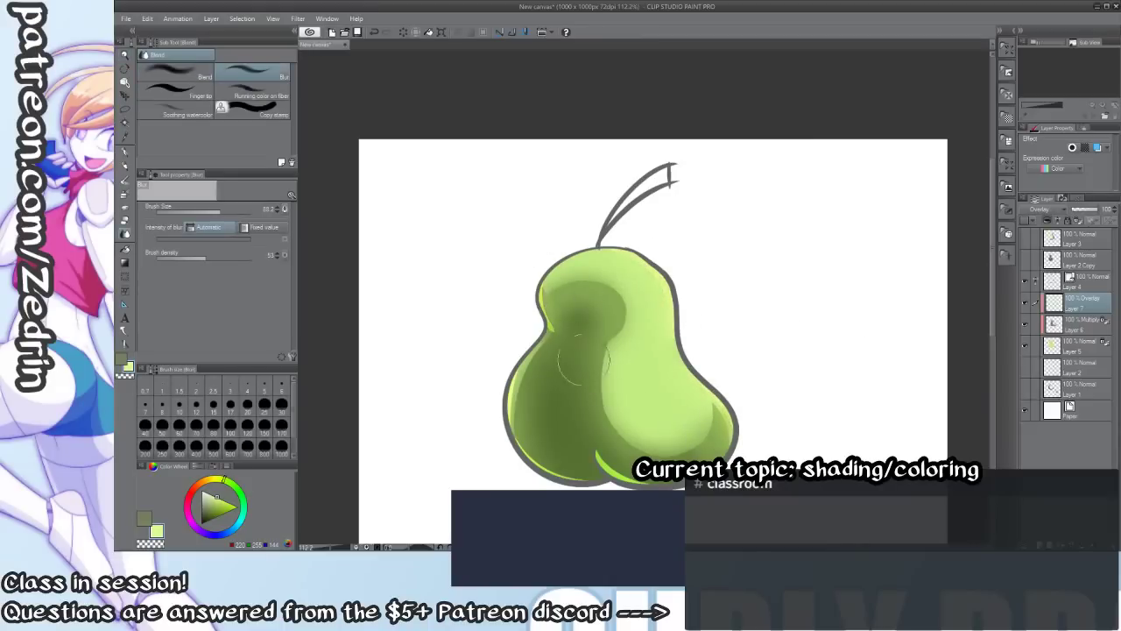
{"action": "left_click_drag", "start_coordinate": [534, 436], "coordinate": [584, 471]}
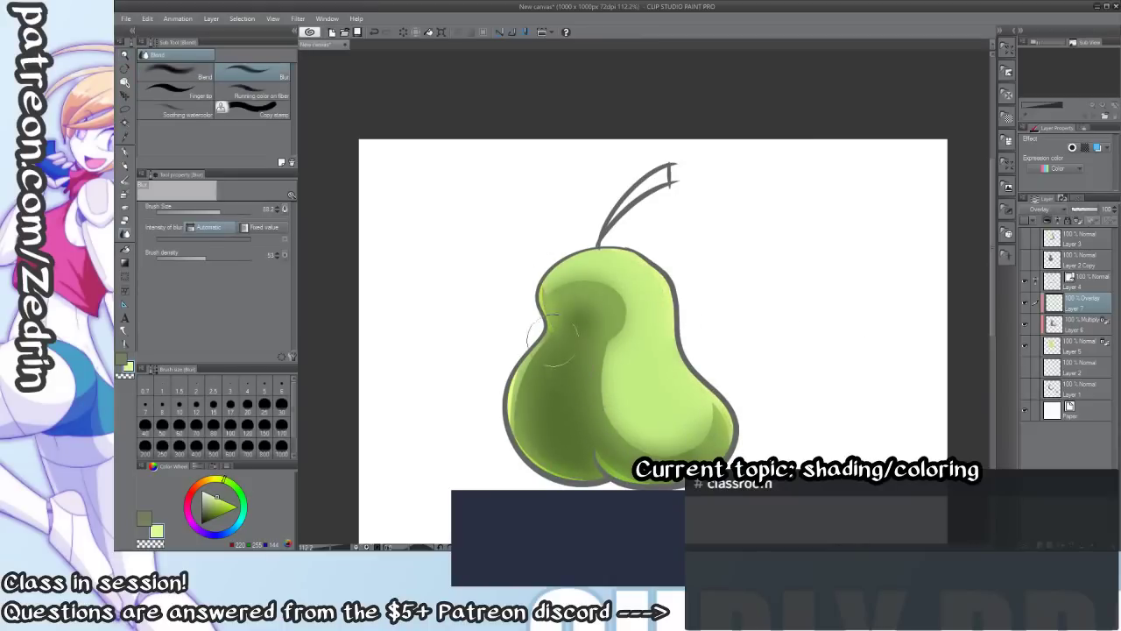
{"action": "scroll", "coordinate": [597, 353], "scroll_direction": "down", "scroll_amount": 5}
{"action": "scroll", "coordinate": [596, 353], "scroll_direction": "up", "scroll_amount": 3}
{"action": "scroll", "coordinate": [650, 363], "scroll_direction": "down", "scroll_amount": 3}
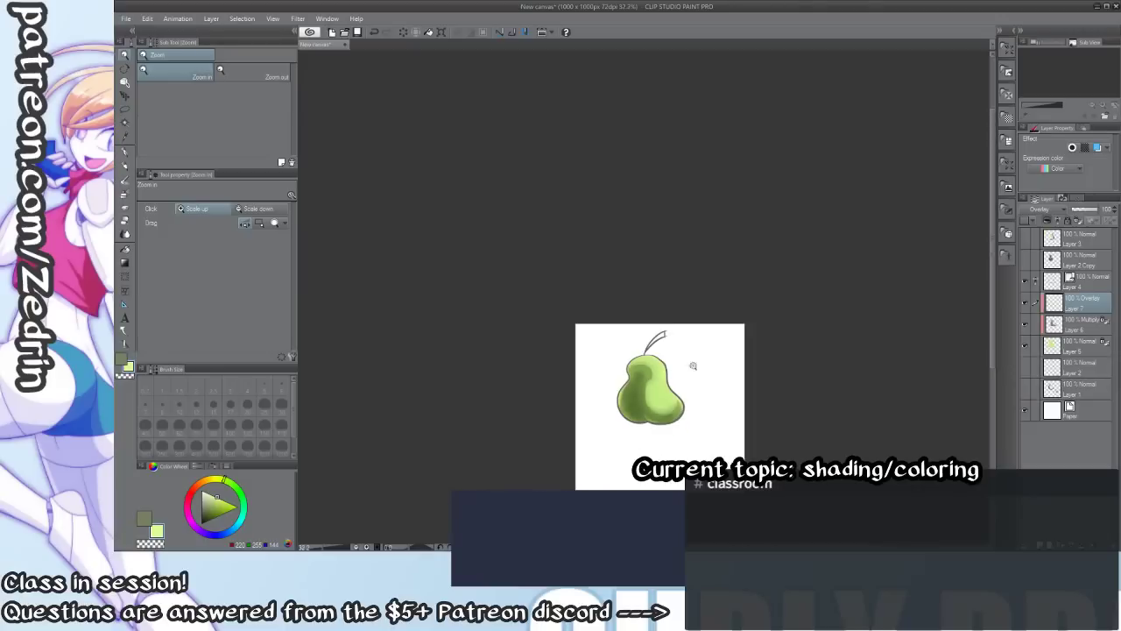
{"action": "scroll", "coordinate": [692, 362], "scroll_direction": "up", "scroll_amount": 4}
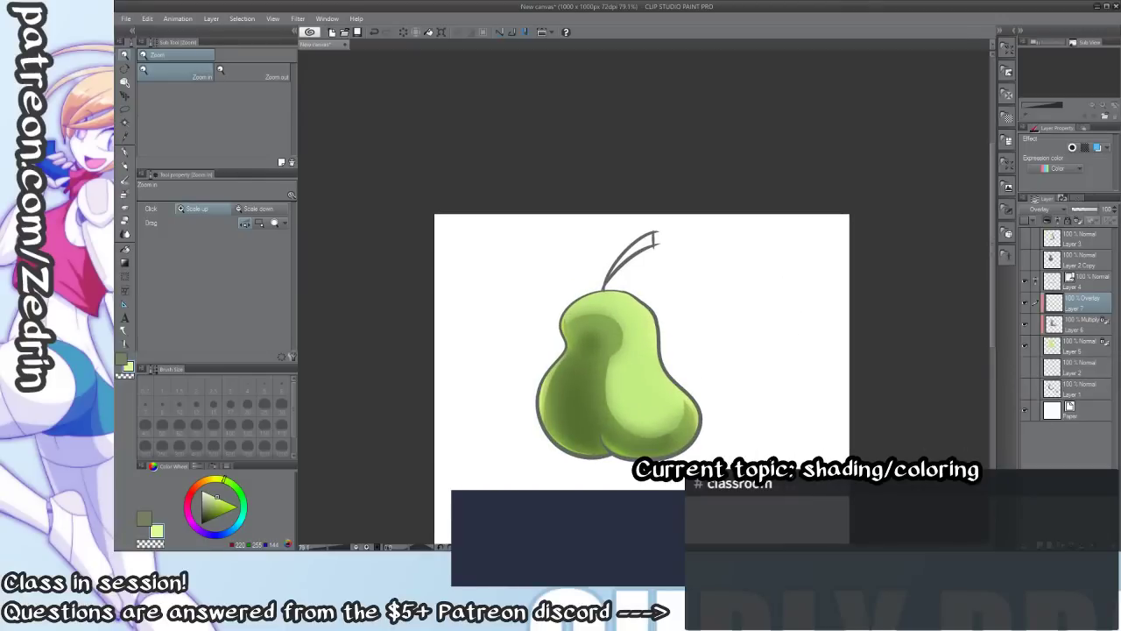
Fill the shadow shape on the Multiply layer with the flat dark grey-green colour.
{"action": "left_click", "coordinate": [1056, 328]}
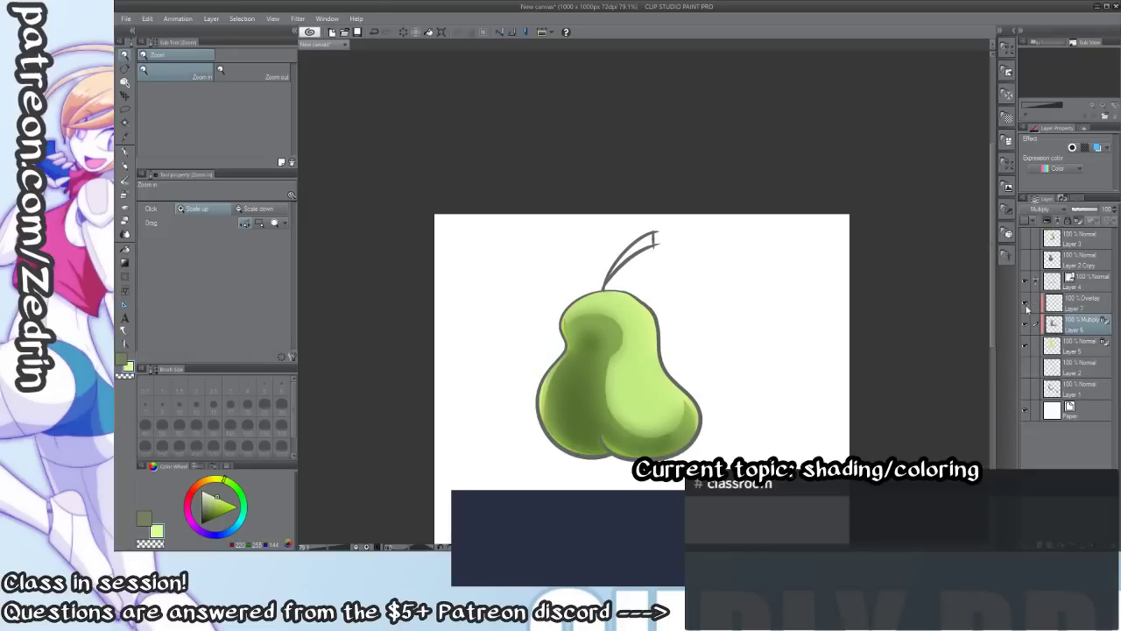
{"action": "key", "text": "x"}
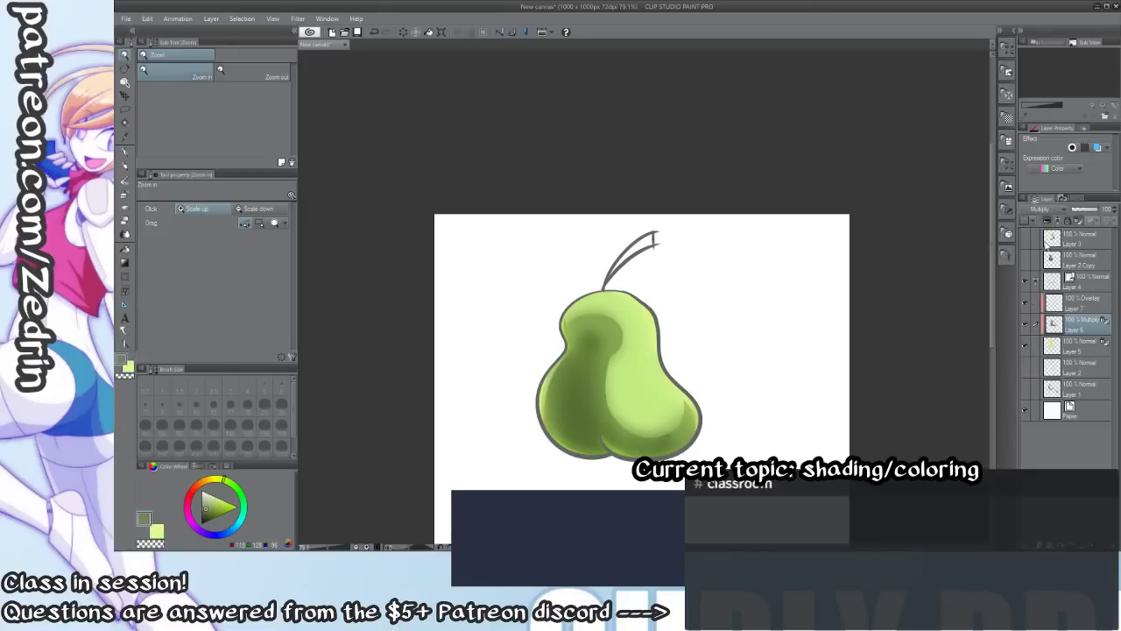
{"action": "key", "text": "alt+Delete"}
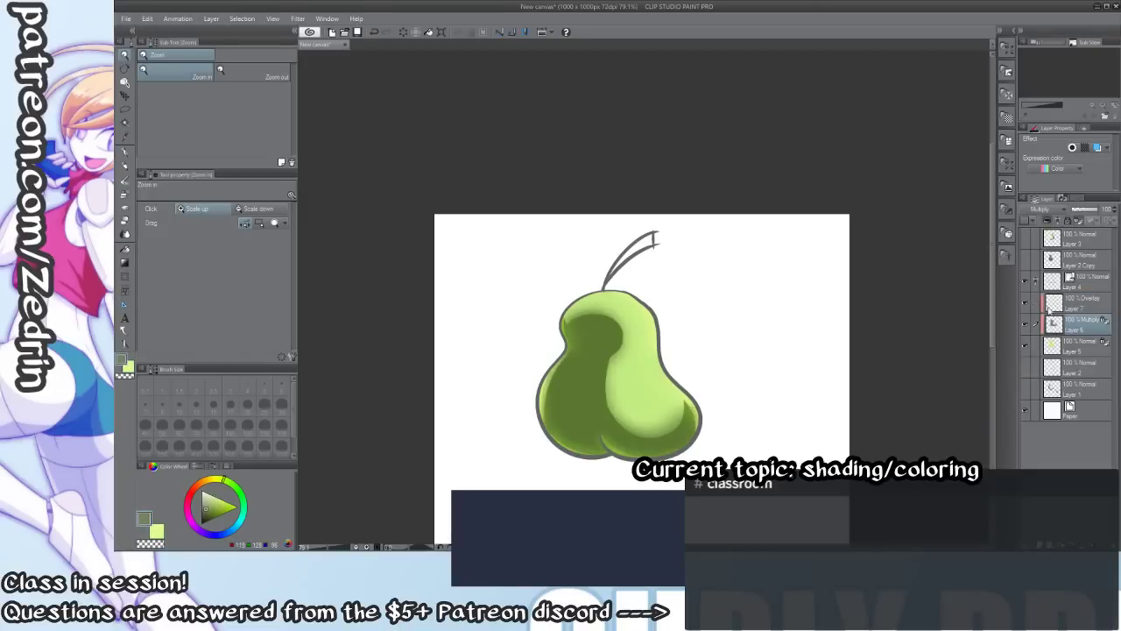
Try to vary the tone of the shadow shape on the Multiply layer with the Hard airbrush.
{"action": "left_click_drag", "start_coordinate": [658, 432], "coordinate": [657, 354]}
{"action": "mouse_move", "coordinate": [674, 420]}
{"action": "left_mouse_down"}
{"action": "mouse_move", "coordinate": [684, 373]}
{"action": "mouse_move", "coordinate": [698, 424]}
{"action": "mouse_move", "coordinate": [659, 404]}
{"action": "mouse_move", "coordinate": [669, 363]}
{"action": "mouse_move", "coordinate": [666, 418]}
{"action": "mouse_move", "coordinate": [646, 389]}
{"action": "mouse_move", "coordinate": [660, 411]}
{"action": "mouse_move", "coordinate": [686, 372]}
{"action": "left_mouse_up"}
{"action": "key", "text": "b"}
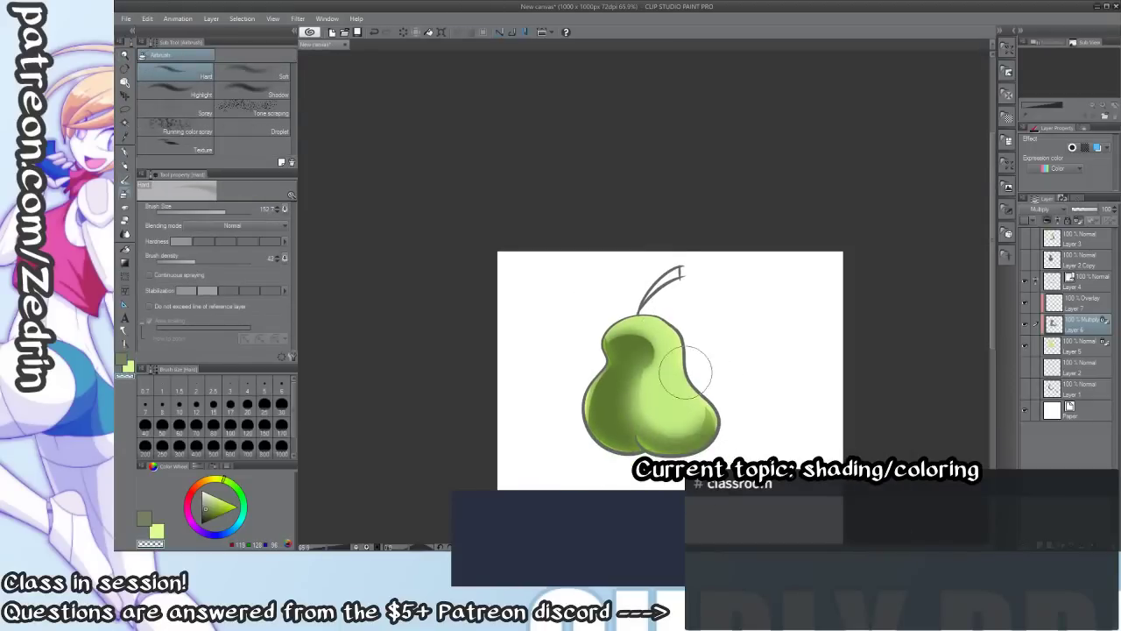
{"action": "key", "text": "ctrl+z"}
{"action": "left_click_drag", "start_coordinate": [675, 410], "coordinate": [689, 400]}
{"action": "left_click_drag", "start_coordinate": [643, 348], "coordinate": [584, 392]}
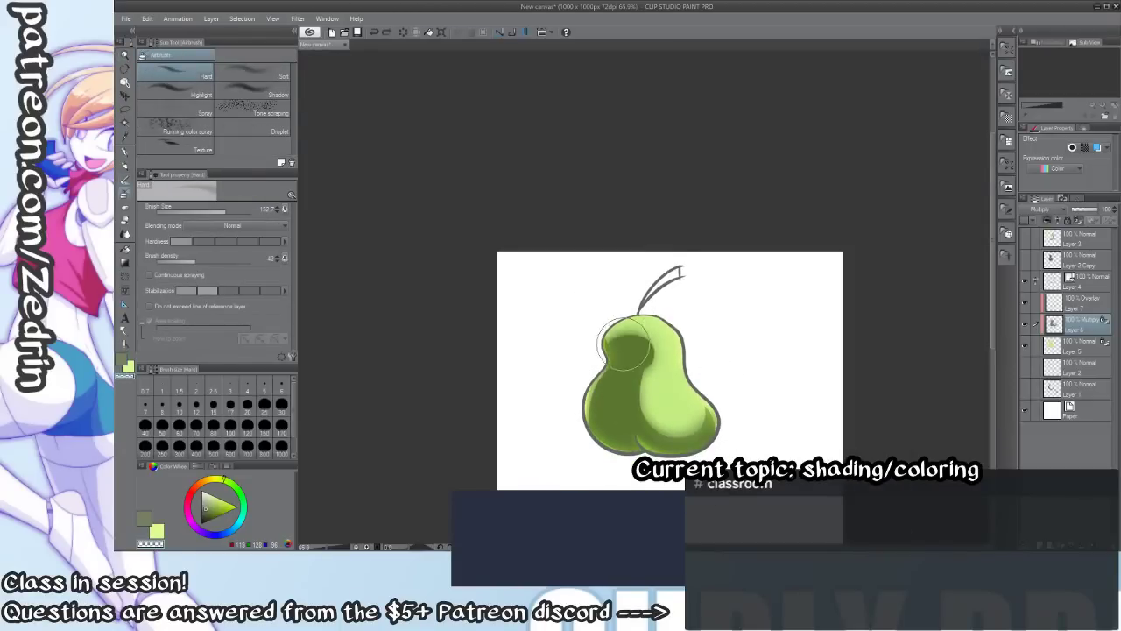
Apply a Foreground to transparent gradient in a lighter grey-green across the shadow shape, running down from the upper bulge.
{"action": "key", "text": "g"}
{"action": "left_click_drag", "start_coordinate": [206, 507], "coordinate": [204, 500]}
{"action": "left_click_drag", "start_coordinate": [658, 332], "coordinate": [635, 428]}
{"action": "key", "text": "ctrl+z"}
{"action": "left_click_drag", "start_coordinate": [641, 382], "coordinate": [628, 444]}
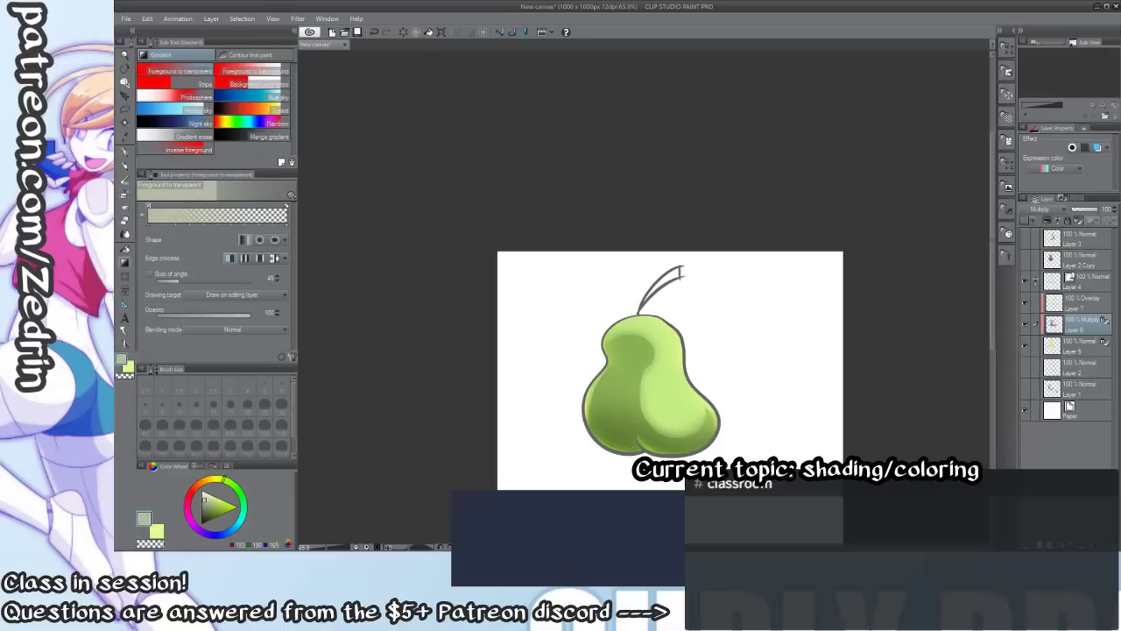
{"action": "key", "text": "ctrl+z"}
{"action": "left_click_drag", "start_coordinate": [653, 335], "coordinate": [634, 445]}
Turn the shadow layer black with Saturation -100 and Brightness -100, and lower its opacity to just under half.
{"action": "key", "text": "ctrl+space"}
{"action": "left_click_drag", "start_coordinate": [653, 386], "coordinate": [615, 370]}
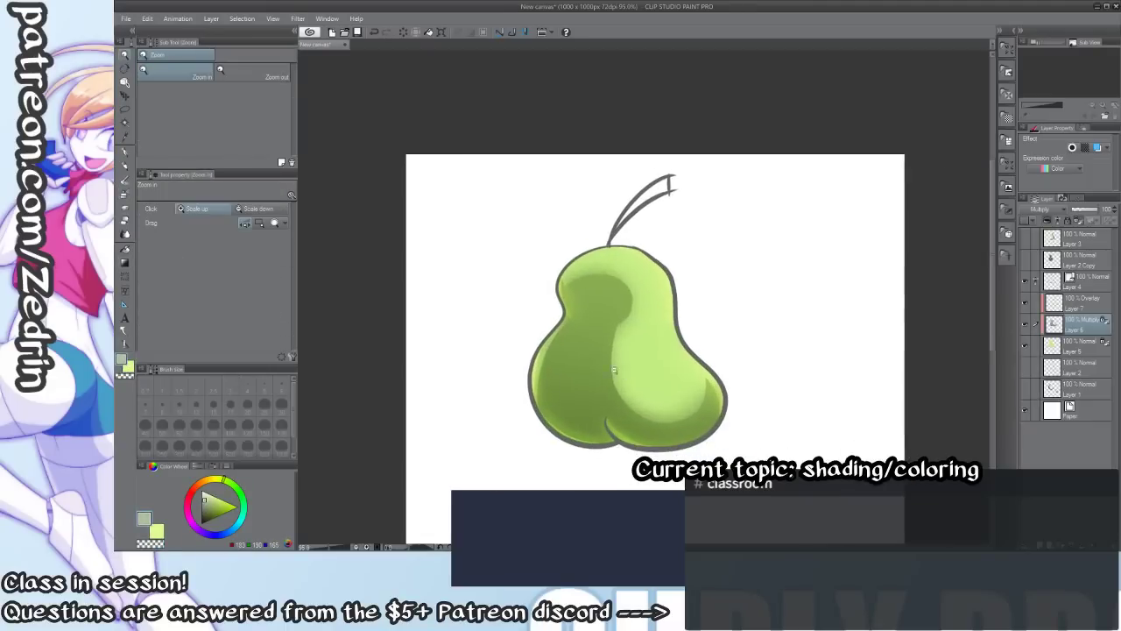
{"action": "left_click_drag", "start_coordinate": [710, 325], "coordinate": [692, 322]}
{"action": "left_click", "coordinate": [681, 350]}
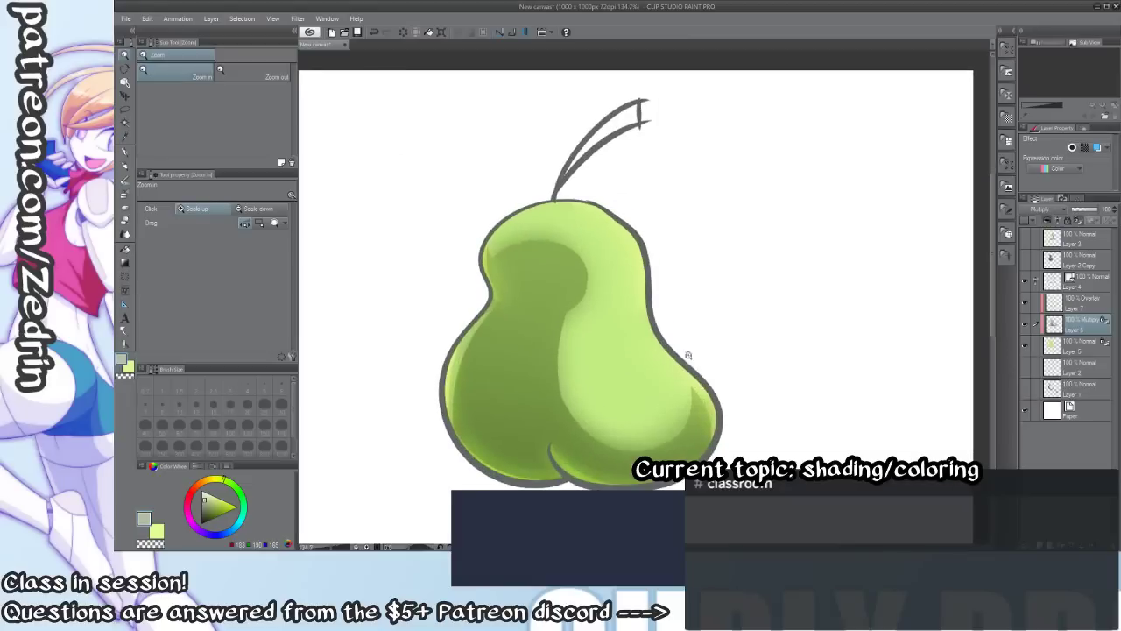
{"action": "key", "text": "ctrl+u"}
{"action": "left_click_drag", "start_coordinate": [878, 385], "coordinate": [684, 378]}
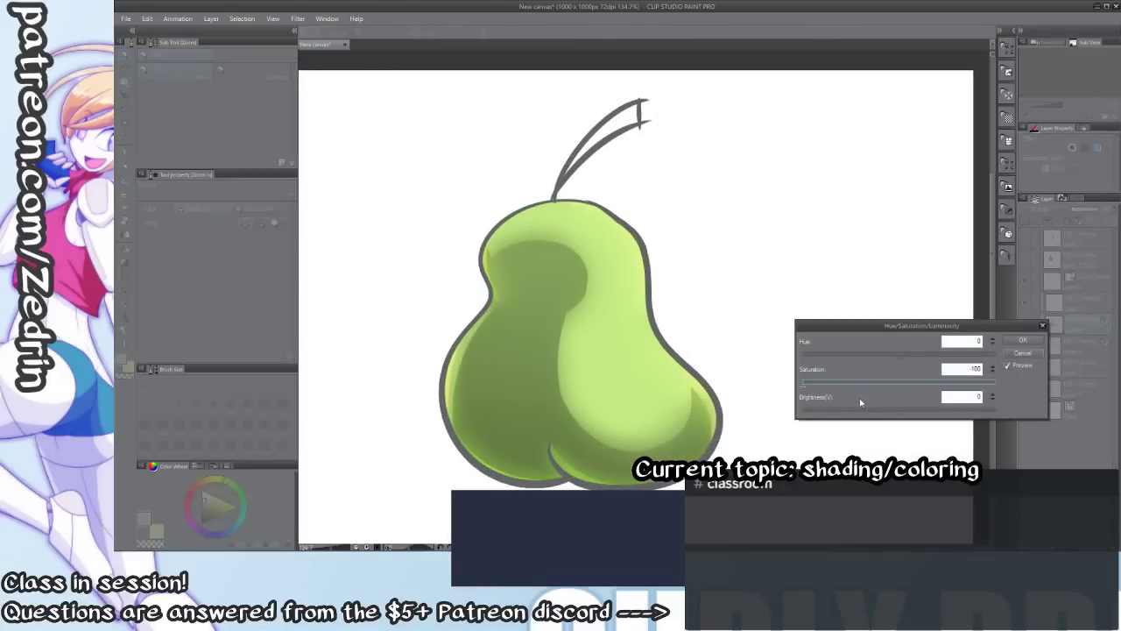
{"action": "left_click_drag", "start_coordinate": [867, 409], "coordinate": [800, 412]}
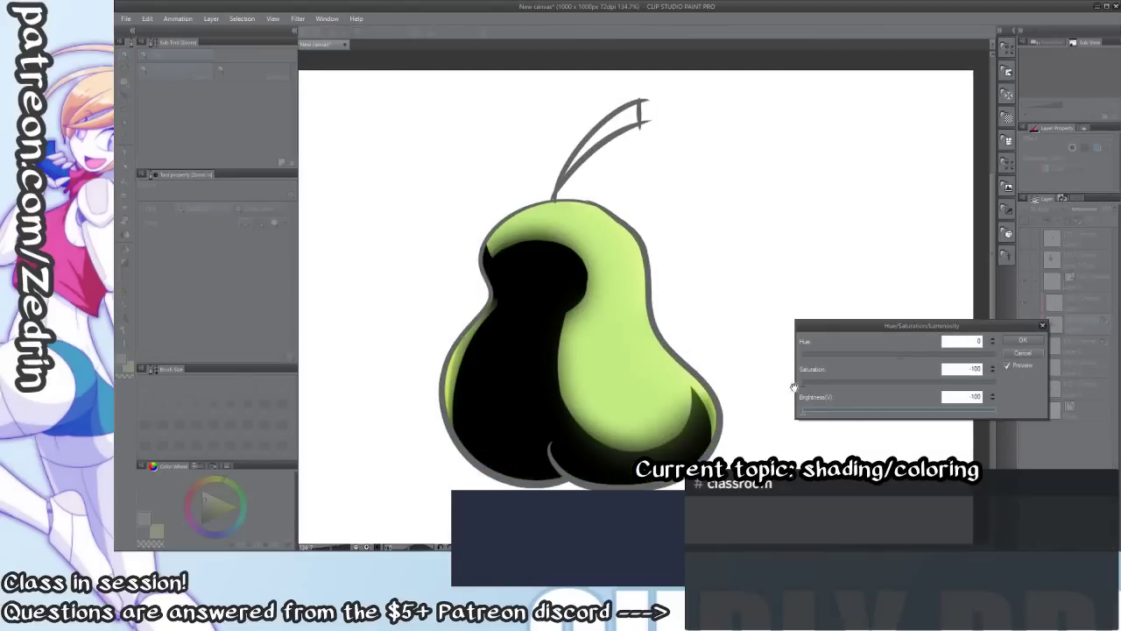
{"action": "left_click", "coordinate": [1022, 340]}
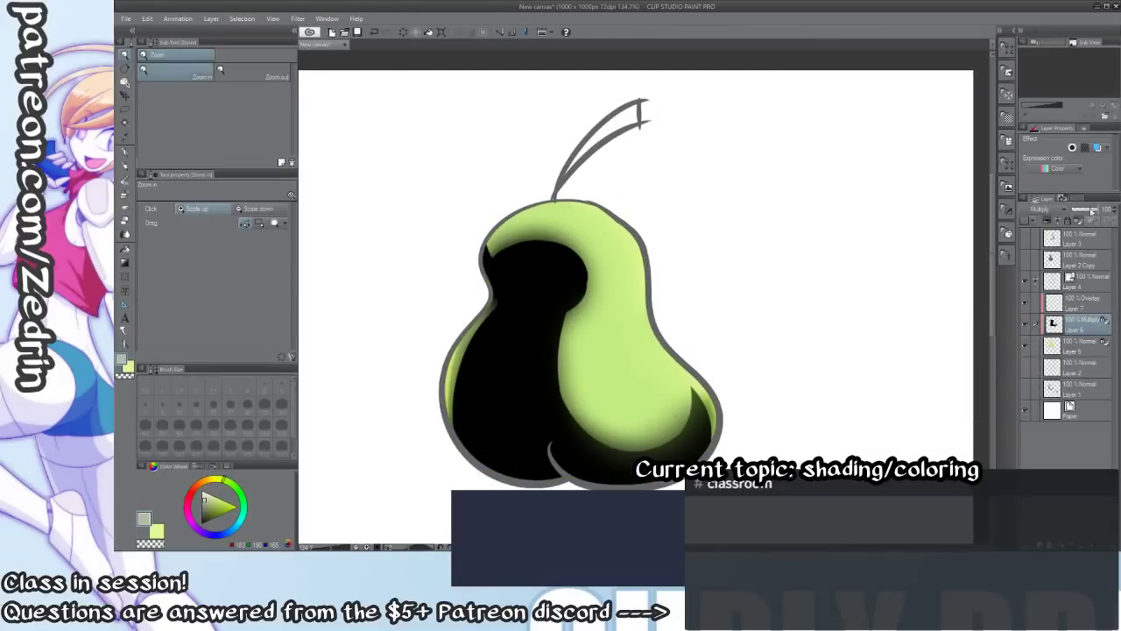
{"action": "left_click_drag", "start_coordinate": [1099, 212], "coordinate": [1091, 213]}
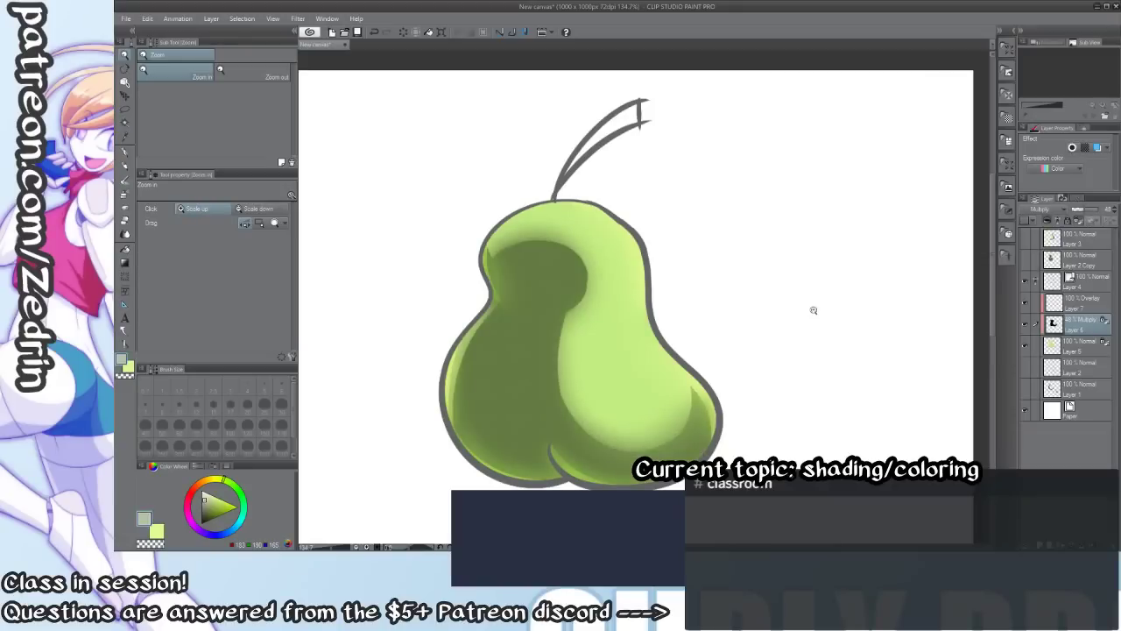
Undo the opacity and black colour adjustments, returning the shadow layer to its lighter gradient shading.
{"action": "key", "text": "ctrl+z"}
{"action": "key", "text": "ctrl+z"}
{"action": "key", "text": "ctrl+z"}
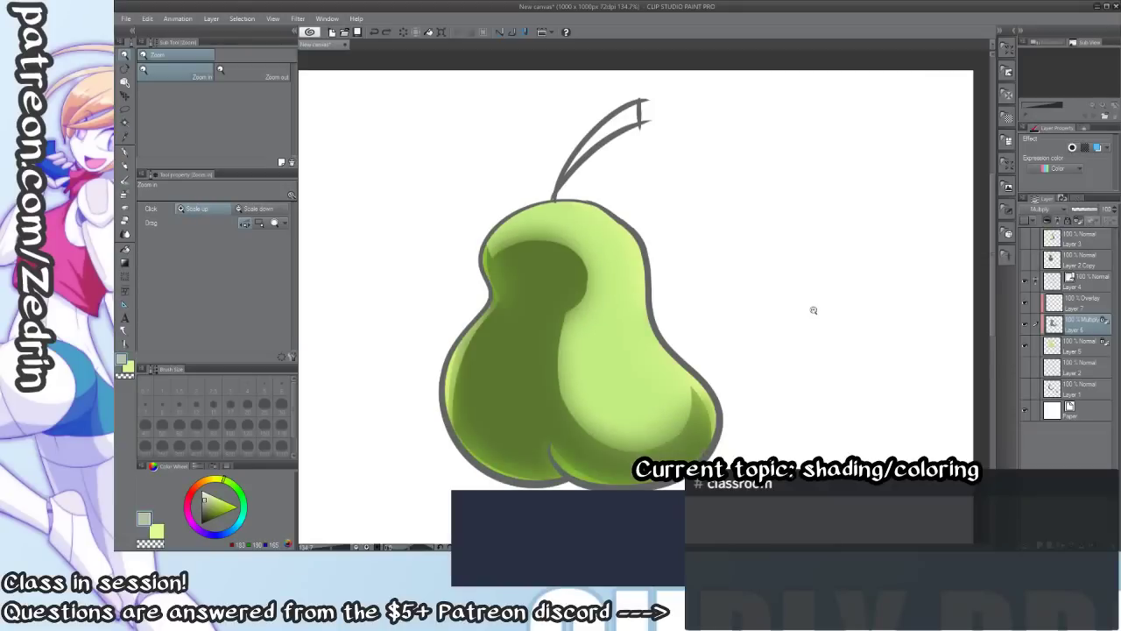
{"action": "key", "text": "ctrl+u"}
{"action": "left_click", "coordinate": [1016, 360]}
{"action": "key", "text": "ctrl+z"}
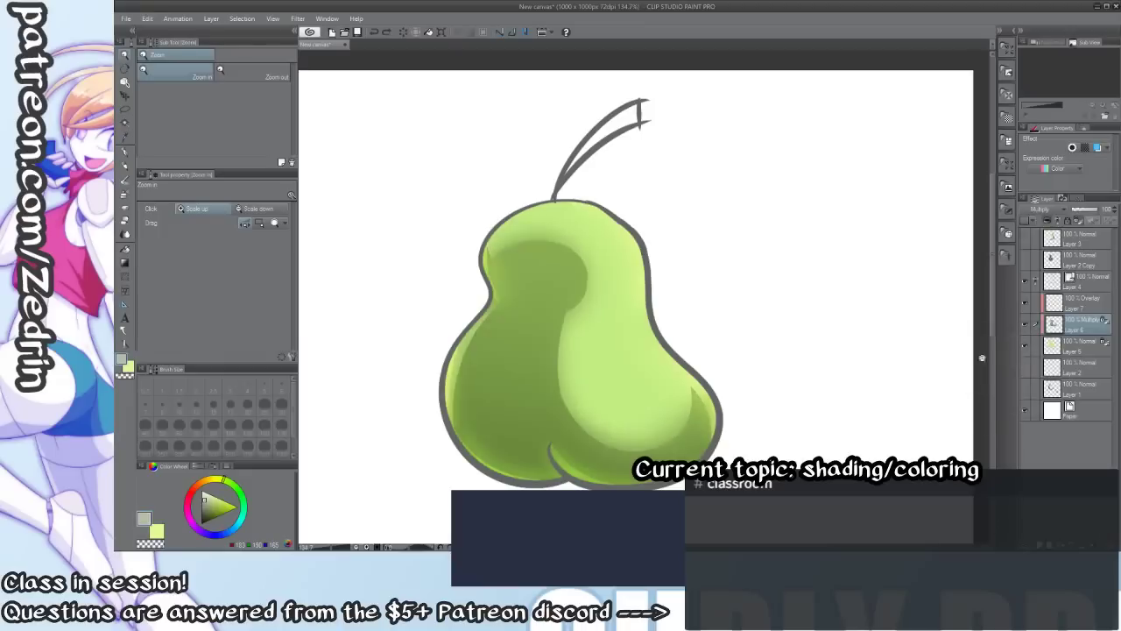
Recolour the Multiply shadow layer to a reddish mauve with a Hue/Saturation/Luminosity adjustment.
{"action": "key", "text": "ctrl+u"}
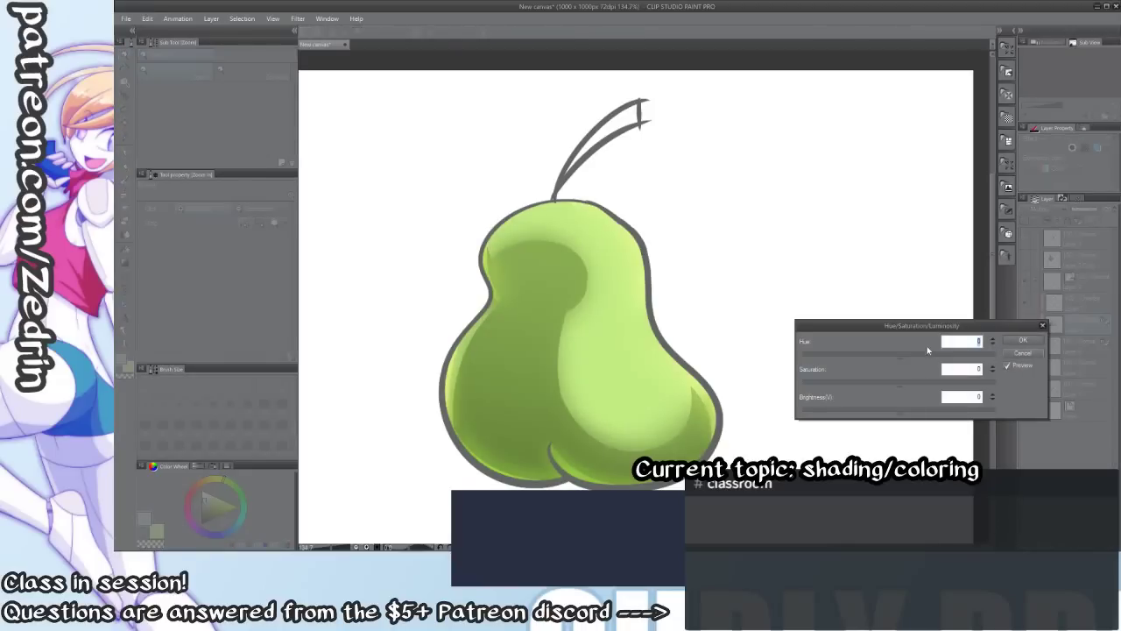
{"action": "mouse_move", "coordinate": [925, 350]}
{"action": "left_mouse_down"}
{"action": "mouse_move", "coordinate": [955, 355]}
{"action": "mouse_move", "coordinate": [850, 360]}
{"action": "mouse_move", "coordinate": [938, 386]}
{"action": "mouse_move", "coordinate": [926, 384]}
{"action": "left_mouse_up"}
{"action": "key", "text": "Return"}
Shift the hue of the Overlay highlight layer to pink with a Hue/Saturation/Luminosity adjustment.
{"action": "mouse_move", "coordinate": [679, 381]}
{"action": "left_mouse_down"}
{"action": "mouse_move", "coordinate": [715, 415]}
{"action": "mouse_move", "coordinate": [658, 376]}
{"action": "left_mouse_up"}
{"action": "scroll", "coordinate": [715, 415], "scroll_direction": "down", "scroll_amount": 4}
{"action": "scroll", "coordinate": [657, 374], "scroll_direction": "up", "scroll_amount": 4}
{"action": "key", "text": "p"}
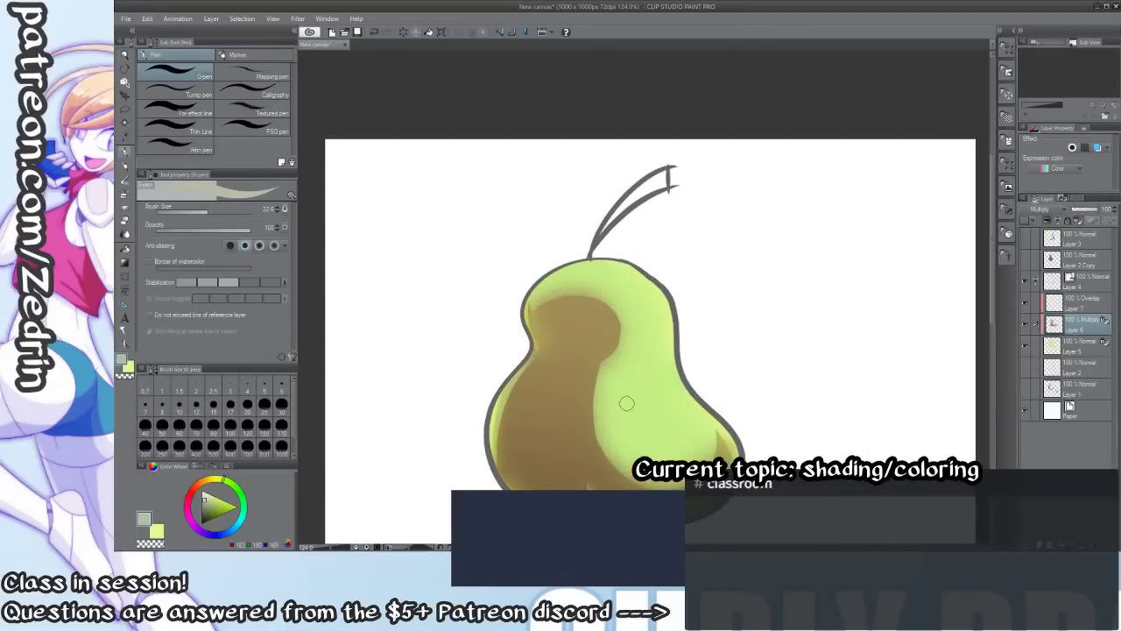
{"action": "key", "text": "ctrl+u"}
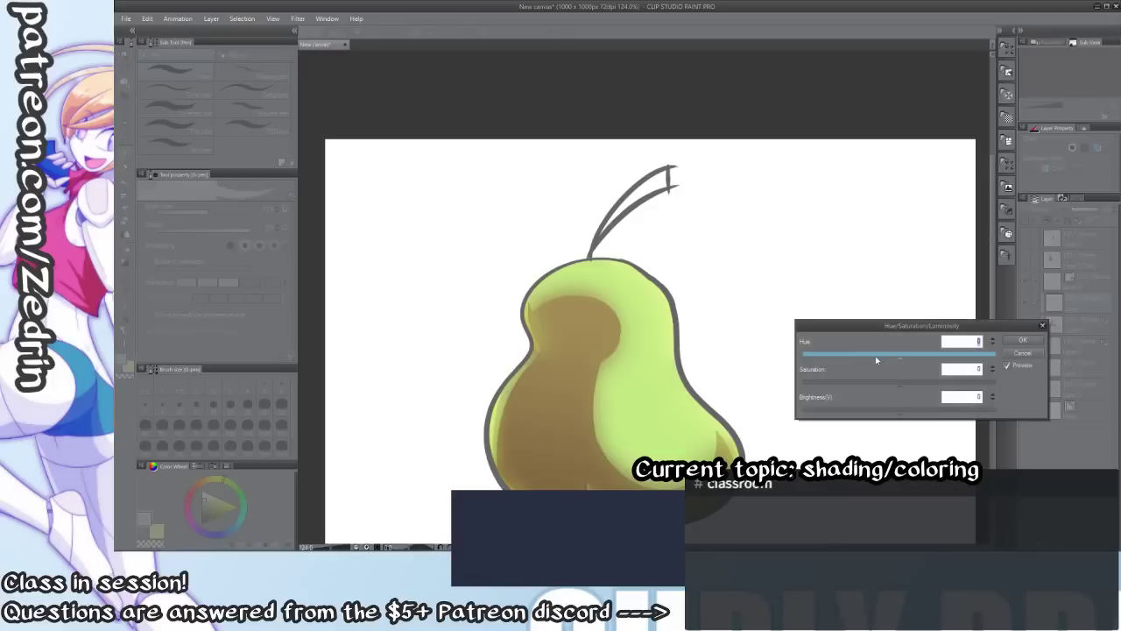
{"action": "left_click_drag", "start_coordinate": [875, 355], "coordinate": [833, 357]}
{"action": "key", "text": "Return"}
Set the blending modes of both the shadow layer and the highlight layer to Normal.
{"action": "left_click_drag", "start_coordinate": [713, 428], "coordinate": [691, 355]}
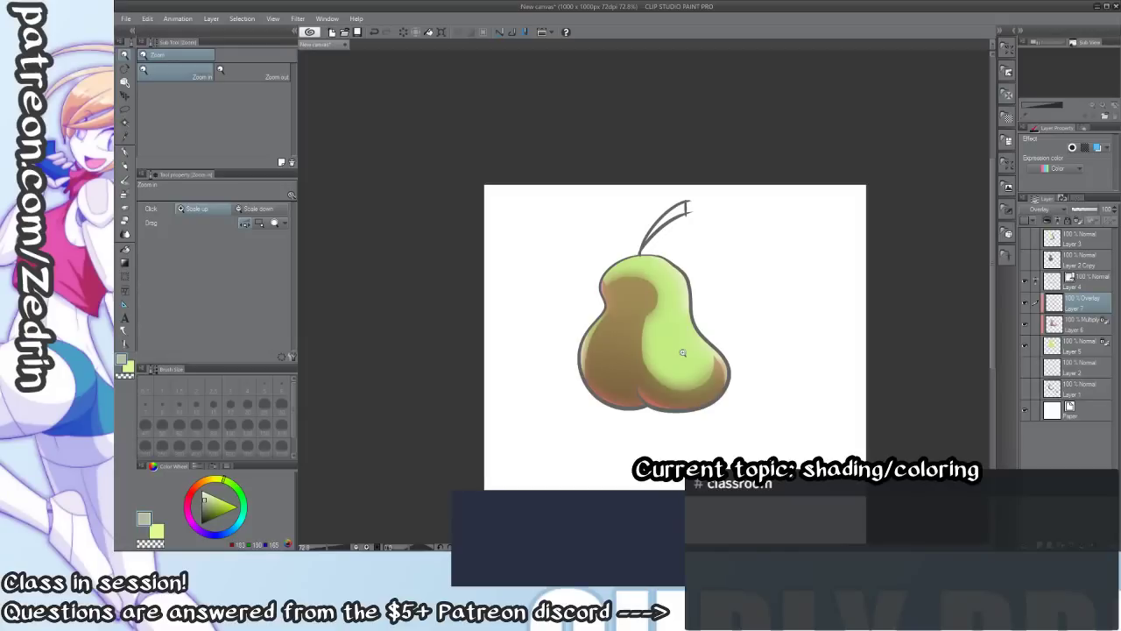
{"action": "scroll", "coordinate": [719, 355], "scroll_direction": "up", "scroll_amount": 2}
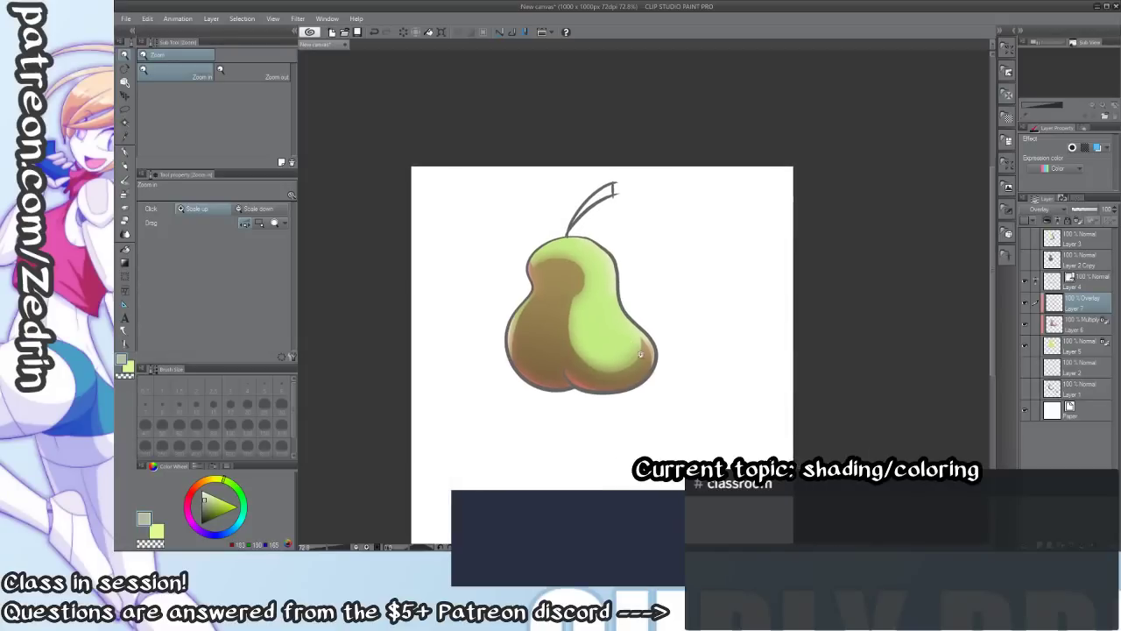
{"action": "scroll", "coordinate": [733, 325], "scroll_direction": "down", "scroll_amount": 1}
{"action": "scroll", "coordinate": [700, 335], "scroll_direction": "up", "scroll_amount": 1}
{"action": "scroll", "coordinate": [701, 335], "scroll_direction": "down", "scroll_amount": 2}
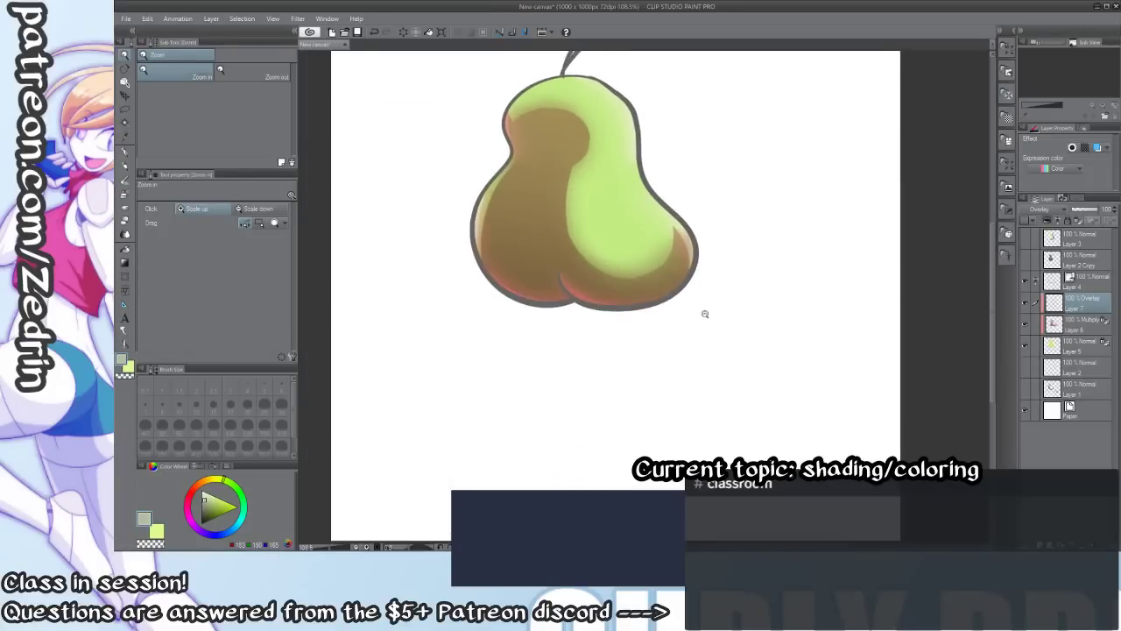
{"action": "scroll", "coordinate": [638, 405], "scroll_direction": "up", "scroll_amount": 3}
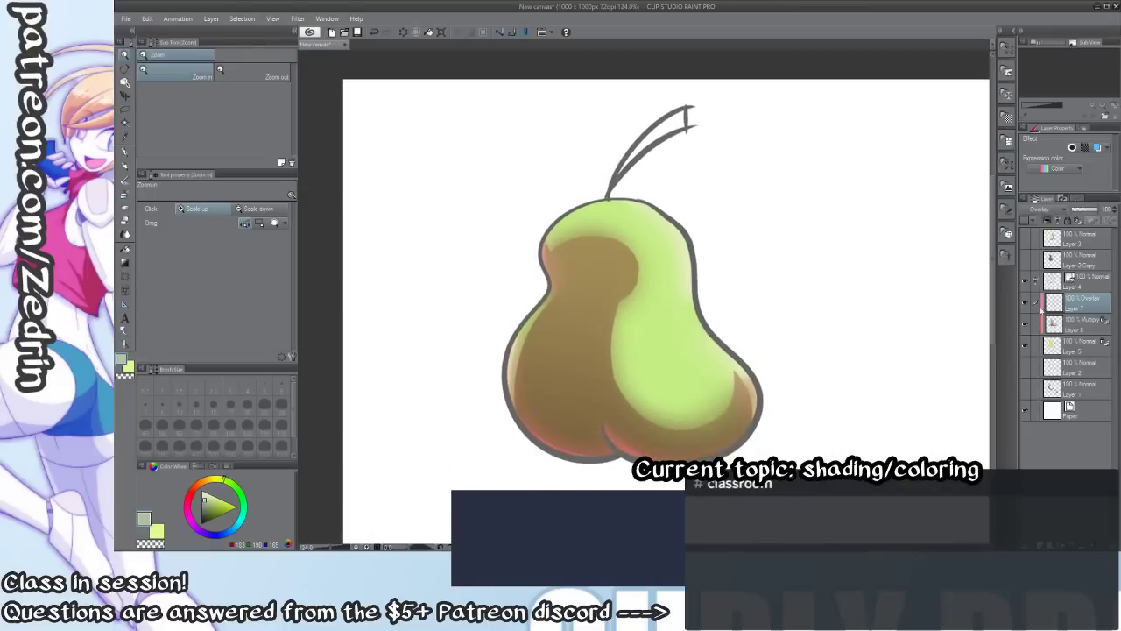
{"action": "left_click", "coordinate": [1060, 325]}
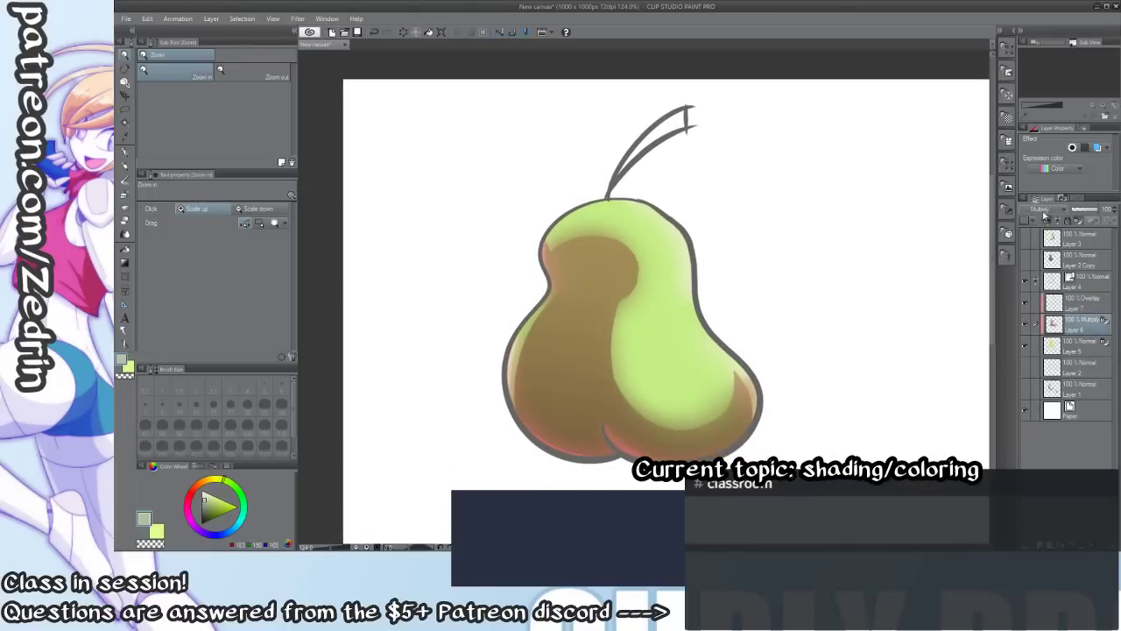
{"action": "left_click", "coordinate": [1043, 211]}
{"action": "left_click", "coordinate": [1040, 219]}
{"action": "left_click", "coordinate": [1075, 302]}
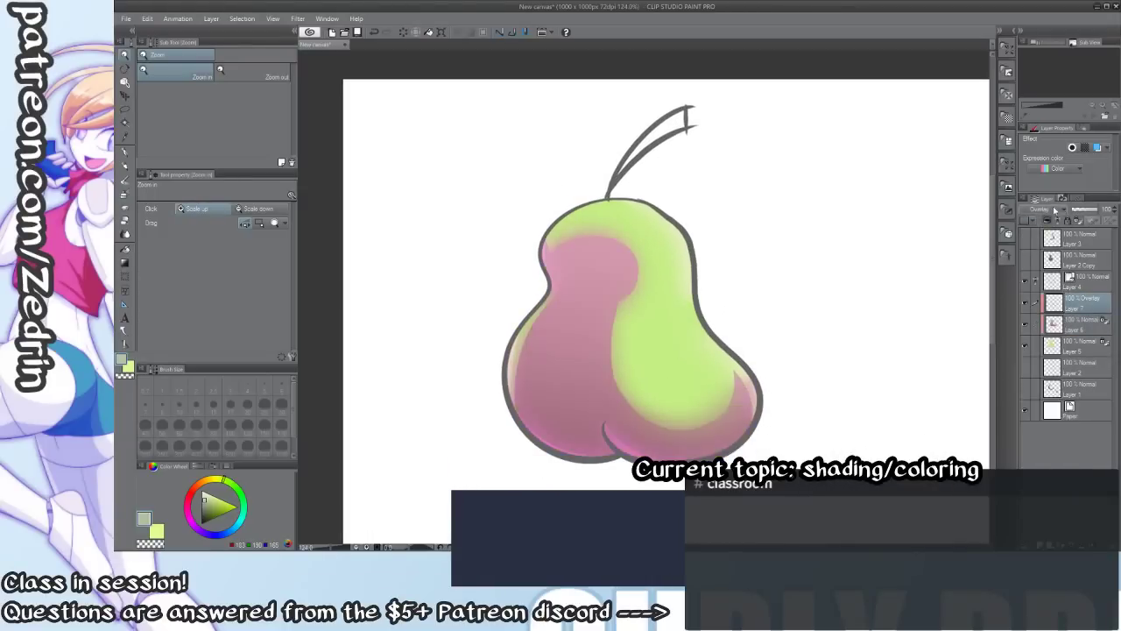
{"action": "left_click", "coordinate": [1051, 210]}
{"action": "left_click", "coordinate": [1051, 216]}
Isolate the highlight layer and the shadow layer in turn to examine their actual colours, restoring the other layers each time.
{"action": "left_click", "coordinate": [1027, 303], "text": "alt"}
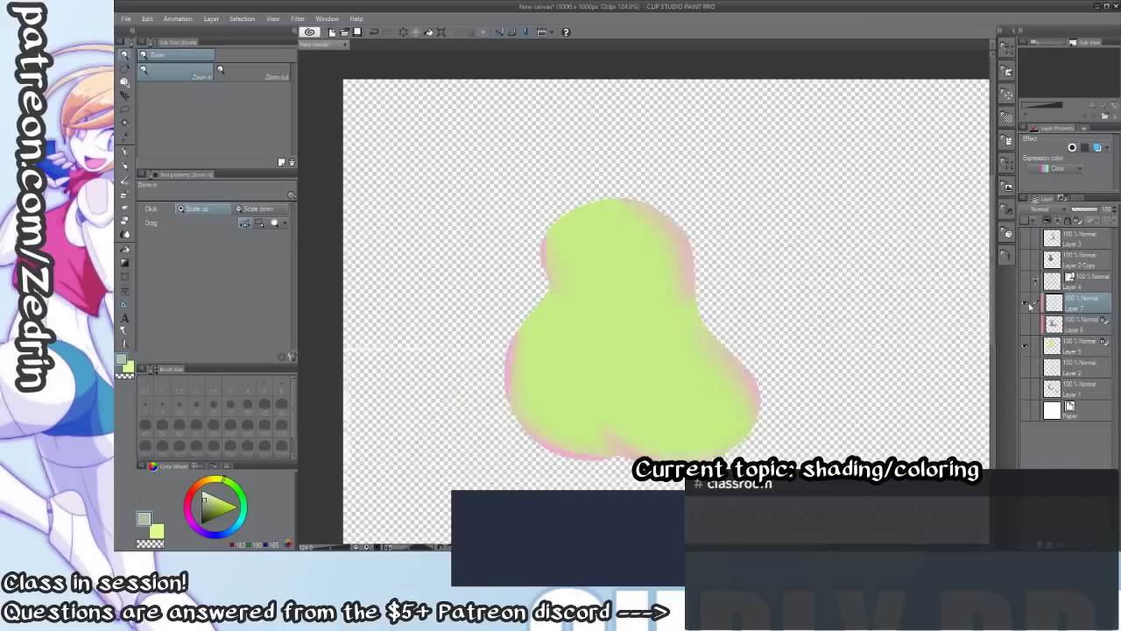
{"action": "left_click", "coordinate": [1027, 303], "text": "alt"}
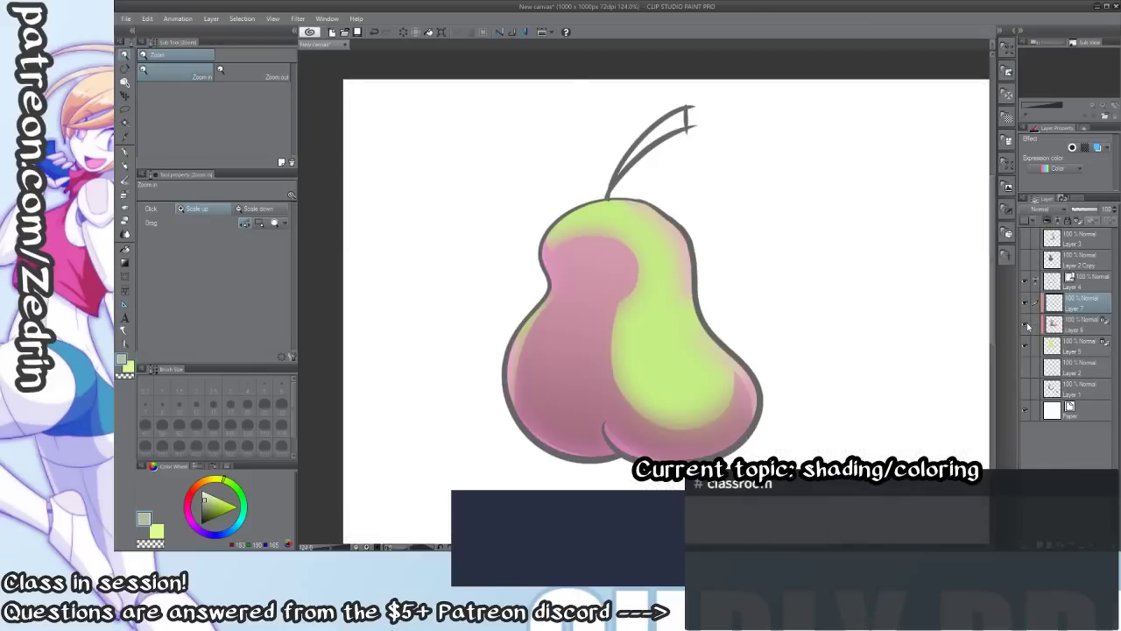
{"action": "left_click", "coordinate": [1026, 324], "text": "alt"}
{"action": "left_click", "coordinate": [1027, 324], "text": "alt"}
{"action": "left_click_drag", "start_coordinate": [716, 404], "coordinate": [738, 437]}
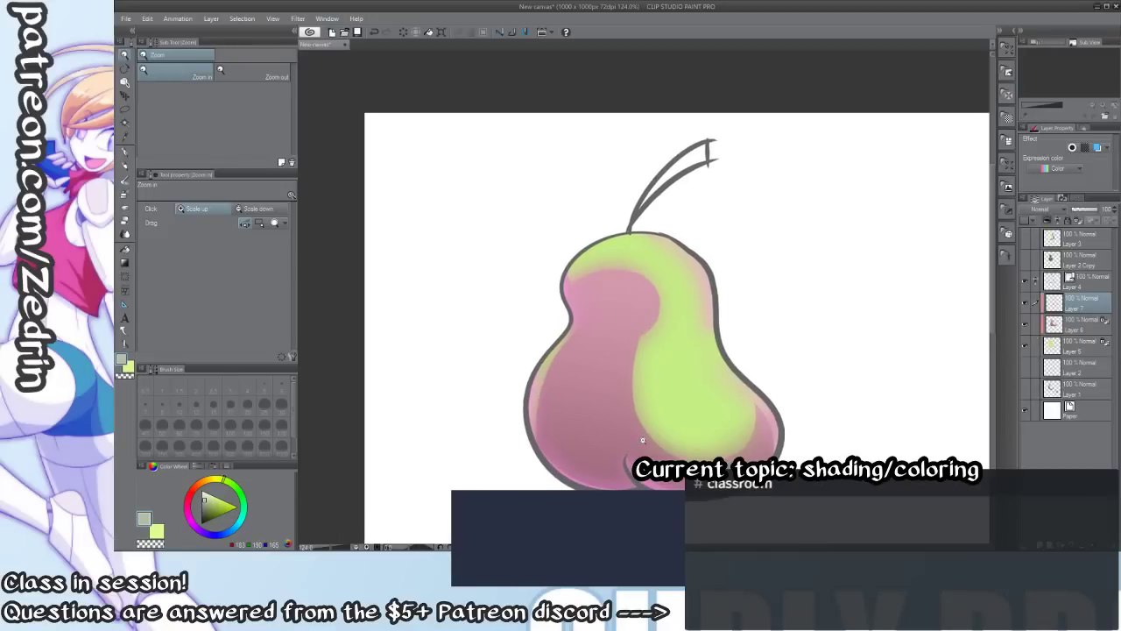
Set the shadow layer's blending mode back to Multiply and the highlight layer's to Overlay.
{"action": "left_click", "coordinate": [1077, 323], "text": "shift"}
{"action": "left_click", "coordinate": [1041, 210]}
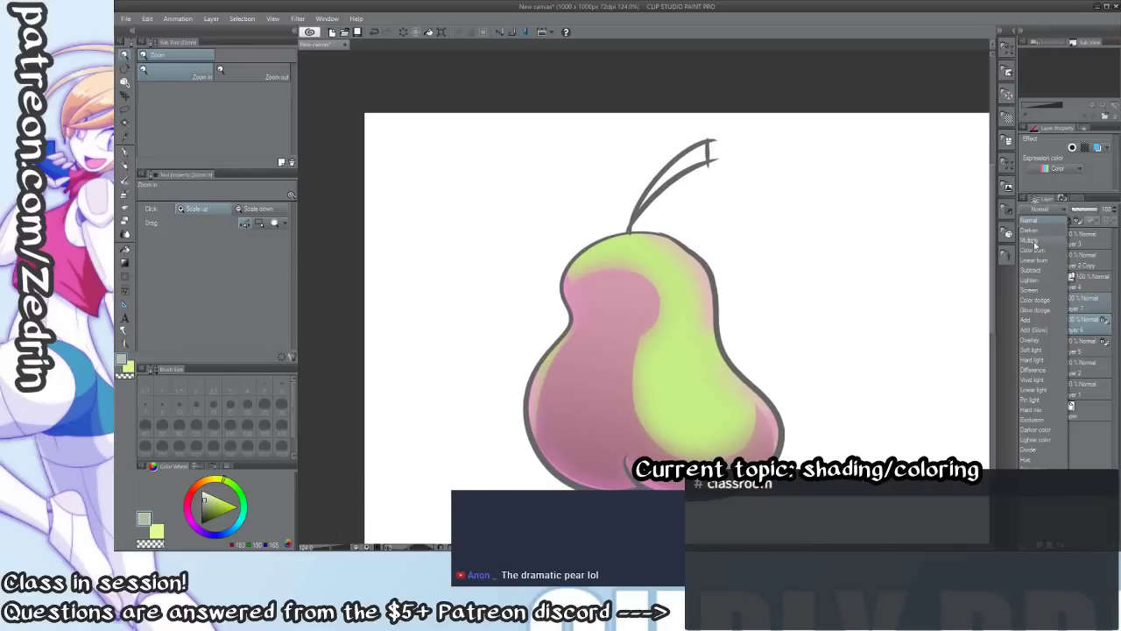
{"action": "left_click", "coordinate": [1035, 240]}
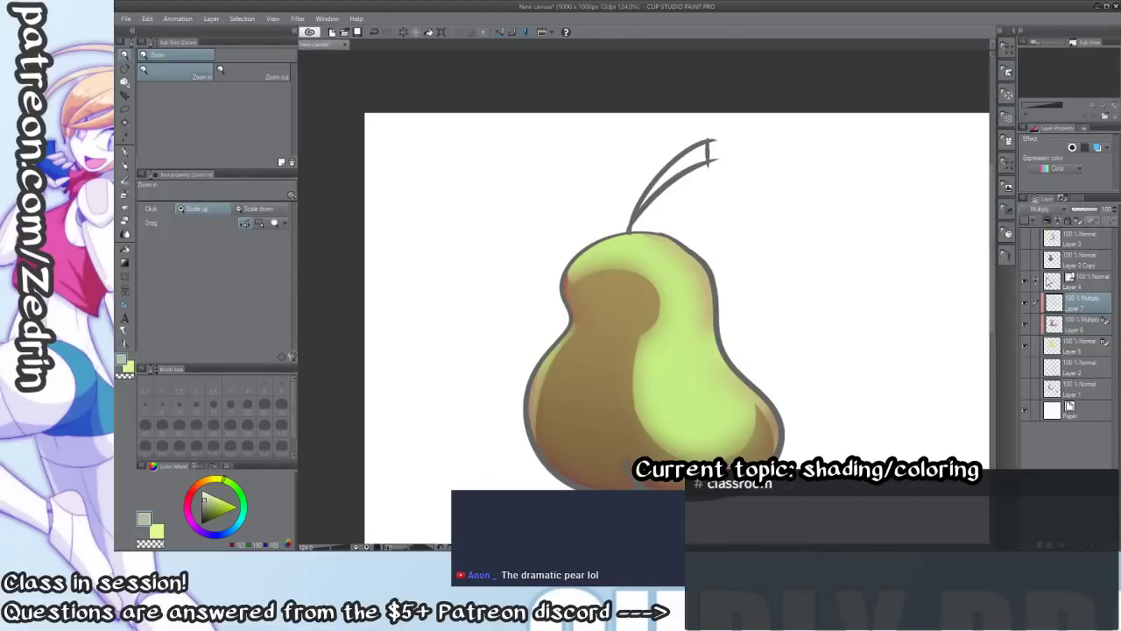
{"action": "scroll", "coordinate": [726, 339], "scroll_direction": "down", "scroll_amount": 3}
{"action": "scroll", "coordinate": [731, 339], "scroll_direction": "up", "scroll_amount": 3}
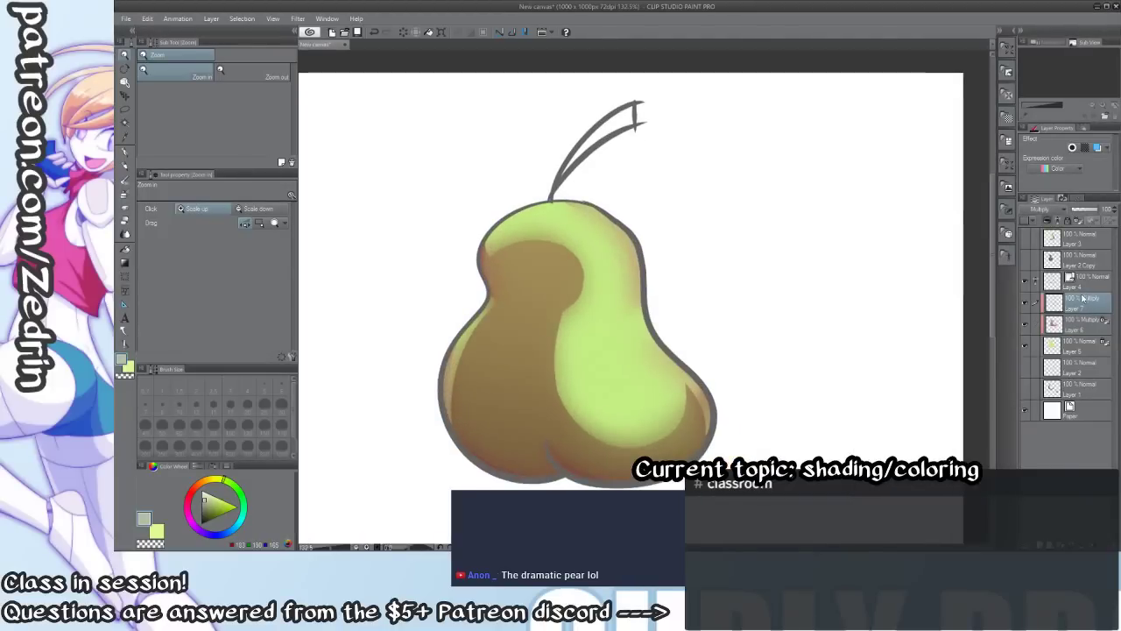
{"action": "left_click", "coordinate": [1047, 210]}
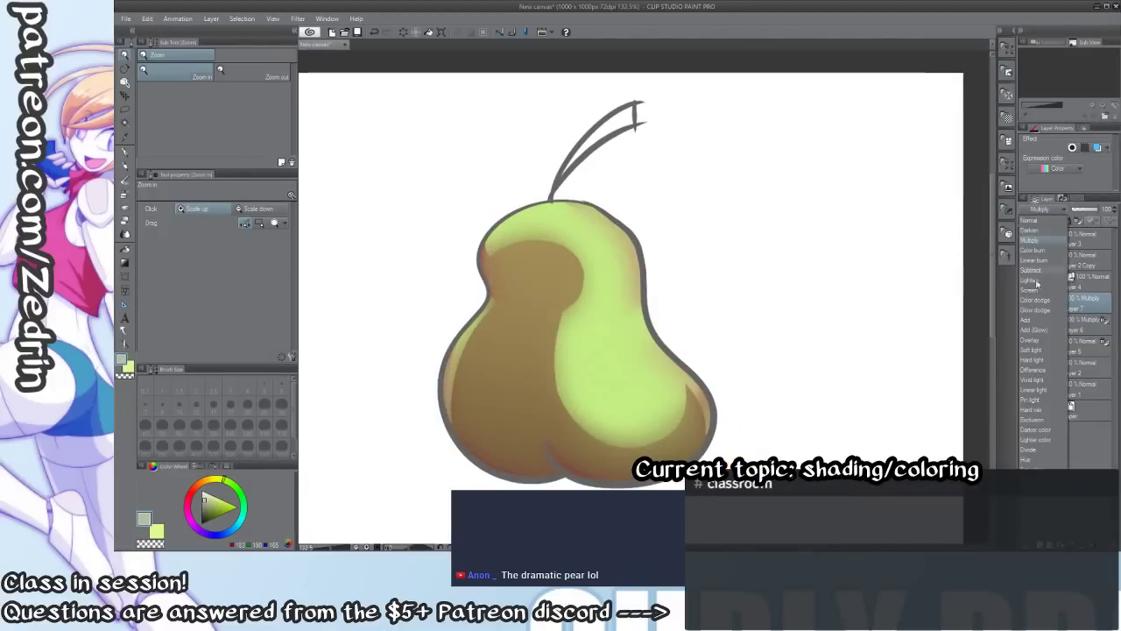
{"action": "left_click", "coordinate": [1033, 339]}
Shift the hue of the Multiply shadow layer to about -110 so the pear's shadow turns dark green.
{"action": "scroll", "coordinate": [706, 382], "scroll_direction": "down", "scroll_amount": 1}
{"action": "scroll", "coordinate": [706, 382], "scroll_direction": "down", "scroll_amount": 3}
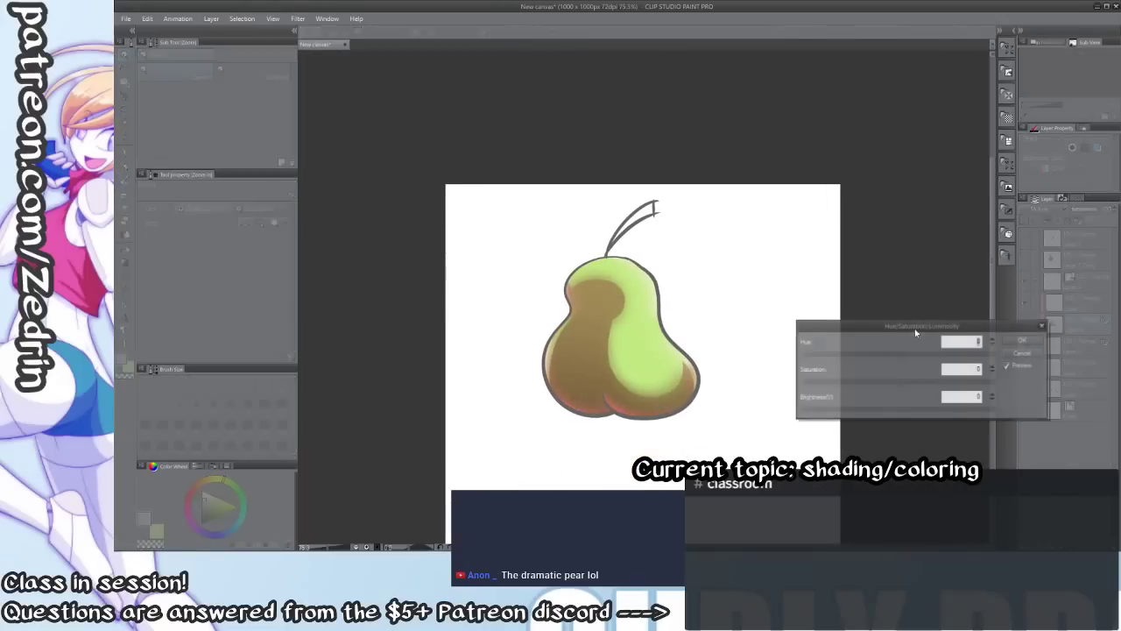
{"action": "key", "text": "ctrl+u"}
{"action": "left_click_drag", "start_coordinate": [902, 356], "coordinate": [841, 357]}
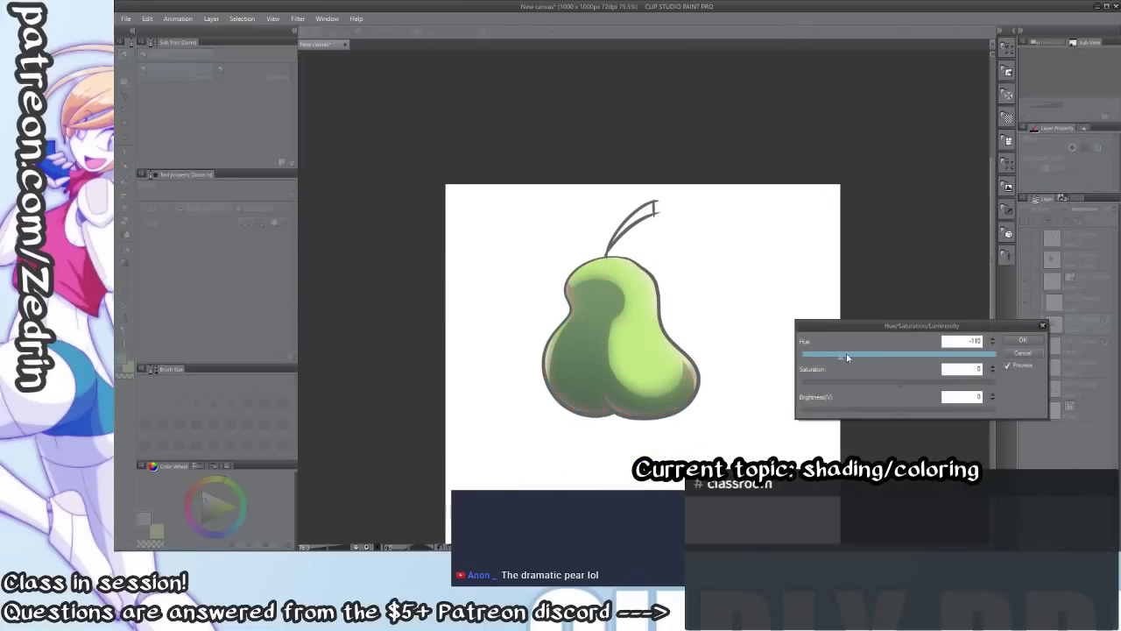
{"action": "key", "text": "Return"}
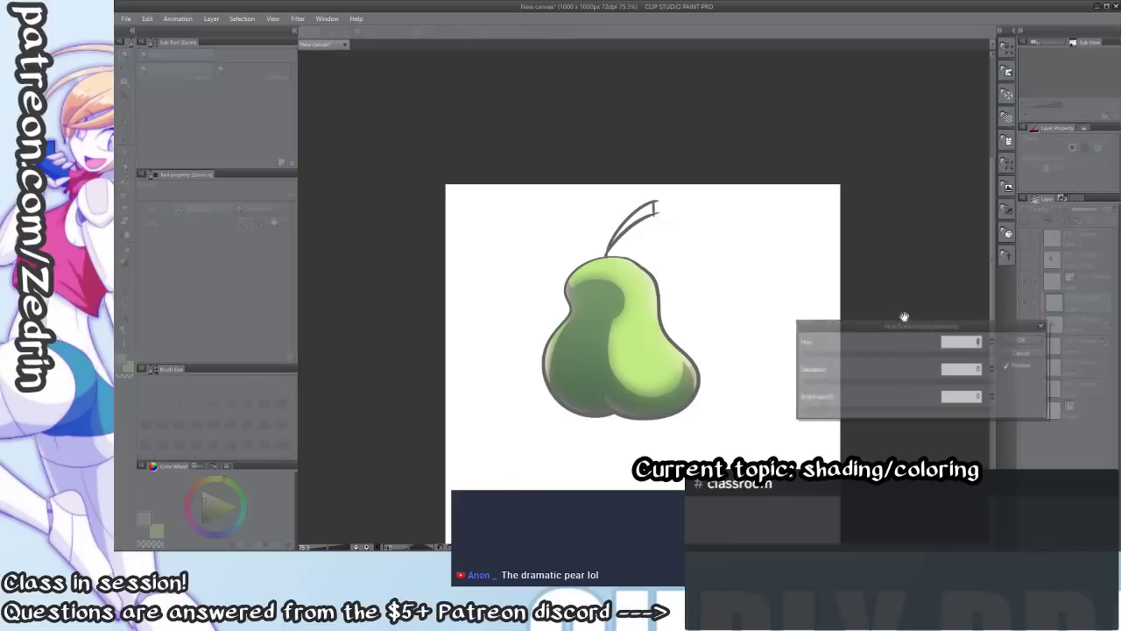
Shift the hue of the Overlay highlight layer to about -89 for a cool bluish rim light on the pear.
{"action": "left_click_drag", "start_coordinate": [899, 355], "coordinate": [851, 353]}
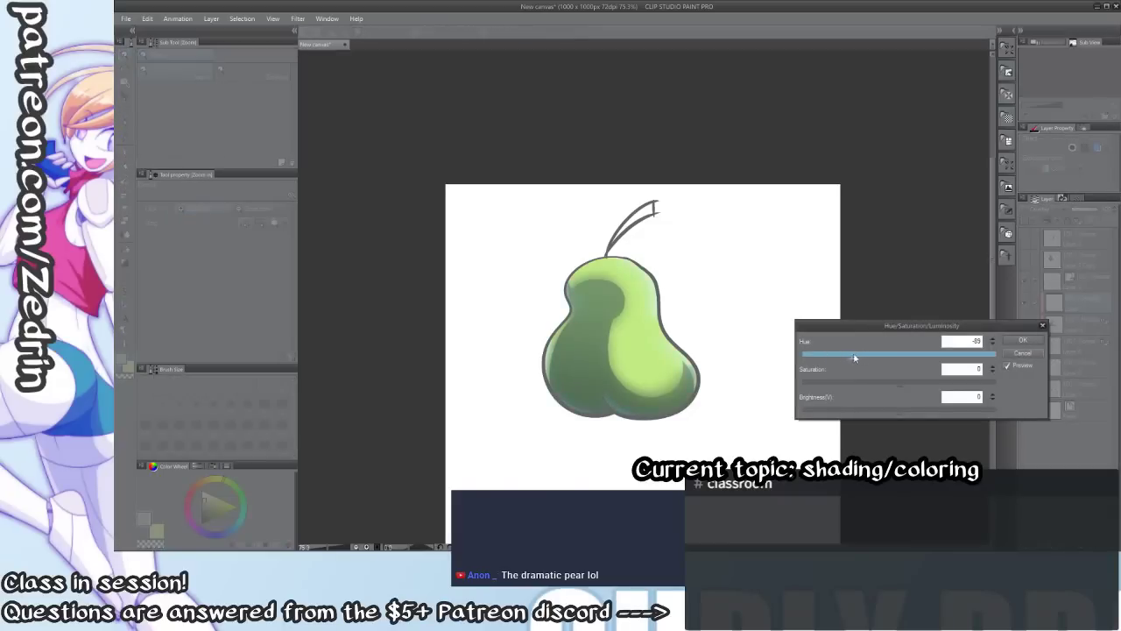
{"action": "key", "text": "Return"}
{"action": "scroll", "coordinate": [794, 312], "scroll_direction": "down", "scroll_amount": 2}
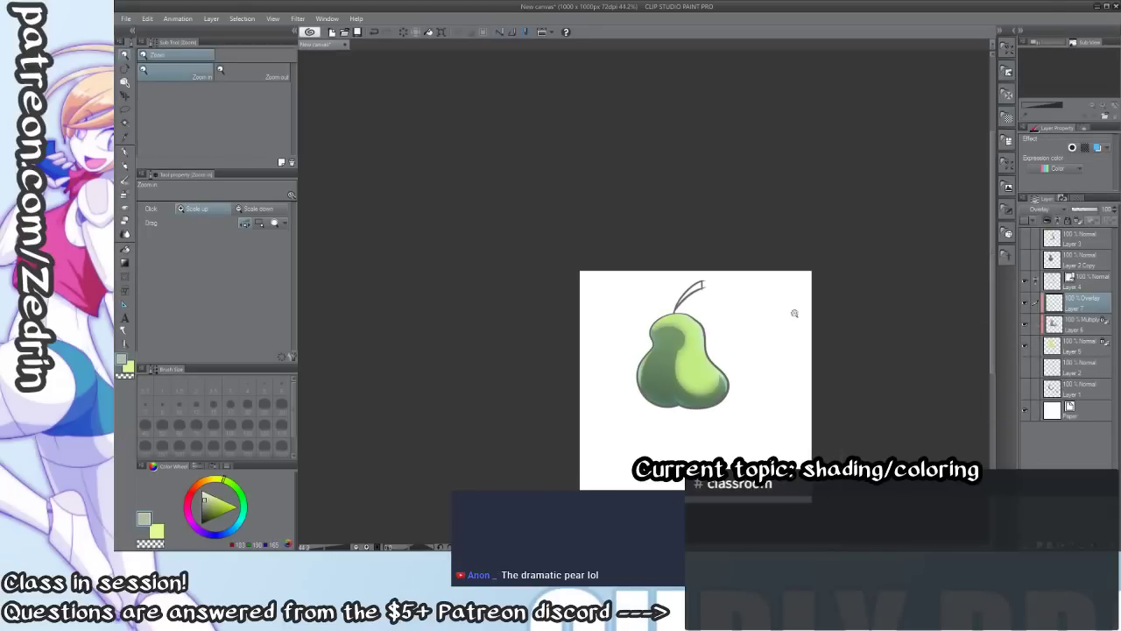
{"action": "scroll", "coordinate": [793, 346], "scroll_direction": "up", "scroll_amount": 2}
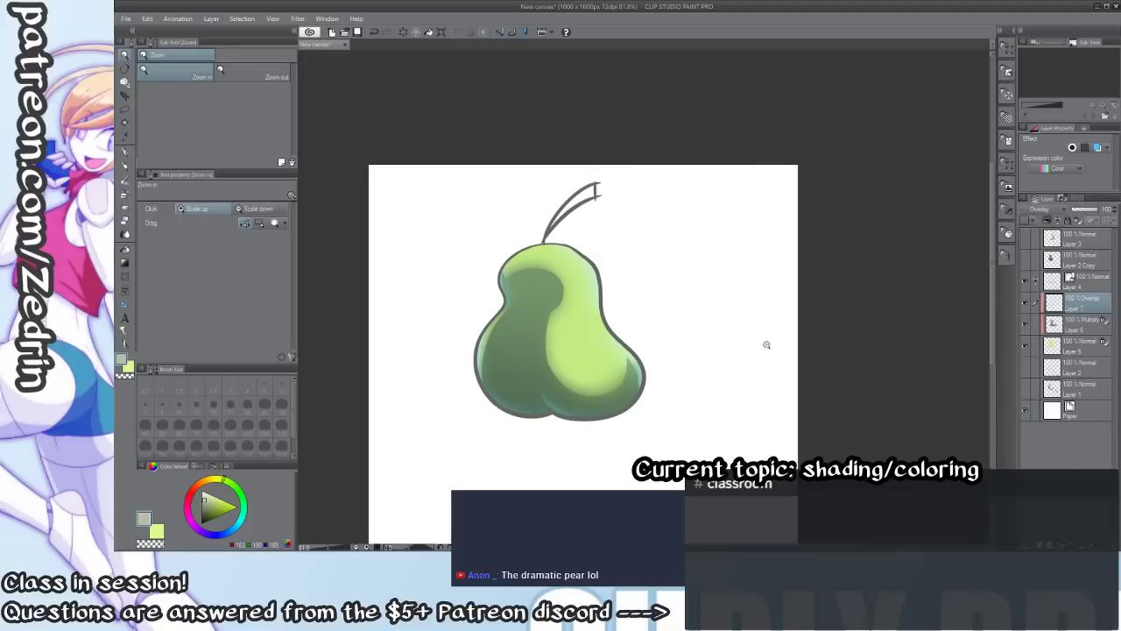
{"action": "scroll", "coordinate": [525, 377], "scroll_direction": "down", "scroll_amount": 2}
{"action": "scroll", "coordinate": [514, 403], "scroll_direction": "up", "scroll_amount": 2}
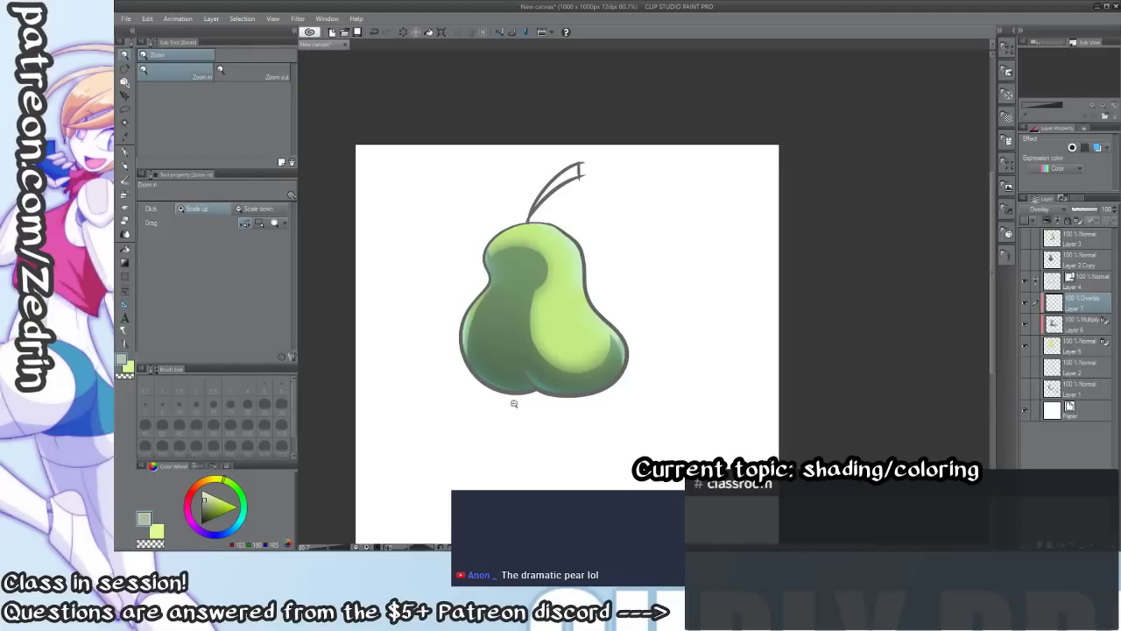
Create a new blank canvas and prepare the G-pen with a dark grey colour.
{"action": "left_click_drag", "start_coordinate": [684, 377], "coordinate": [691, 400]}
{"action": "key", "text": "ctrl+n"}
{"action": "key", "text": "Escape"}
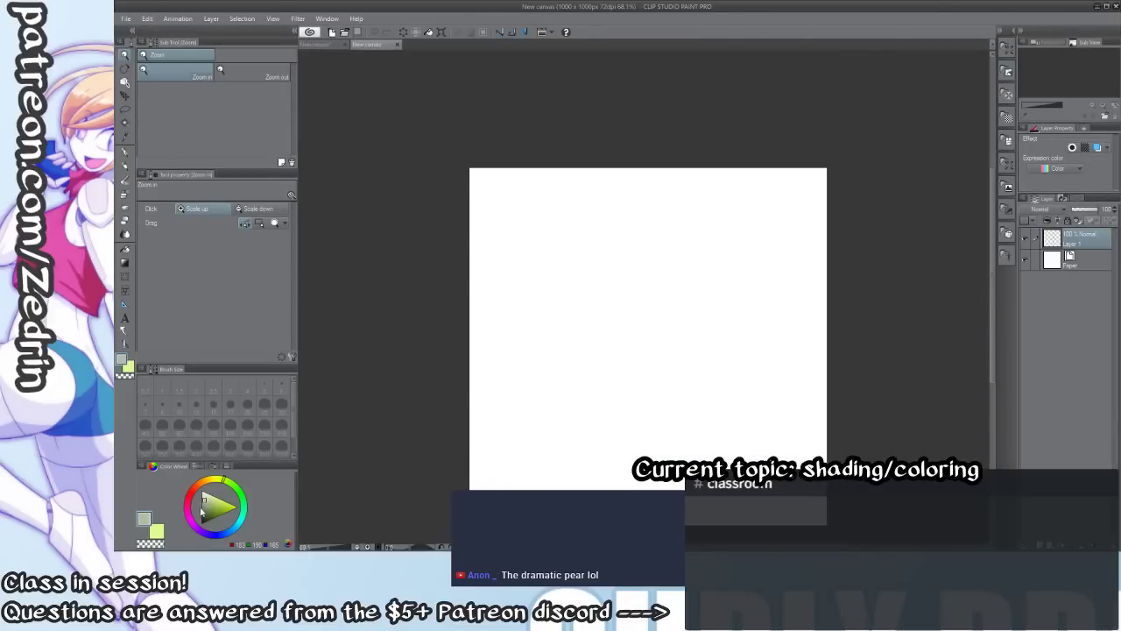
{"action": "left_click_drag", "start_coordinate": [203, 508], "coordinate": [200, 518]}
{"action": "key", "text": "p"}
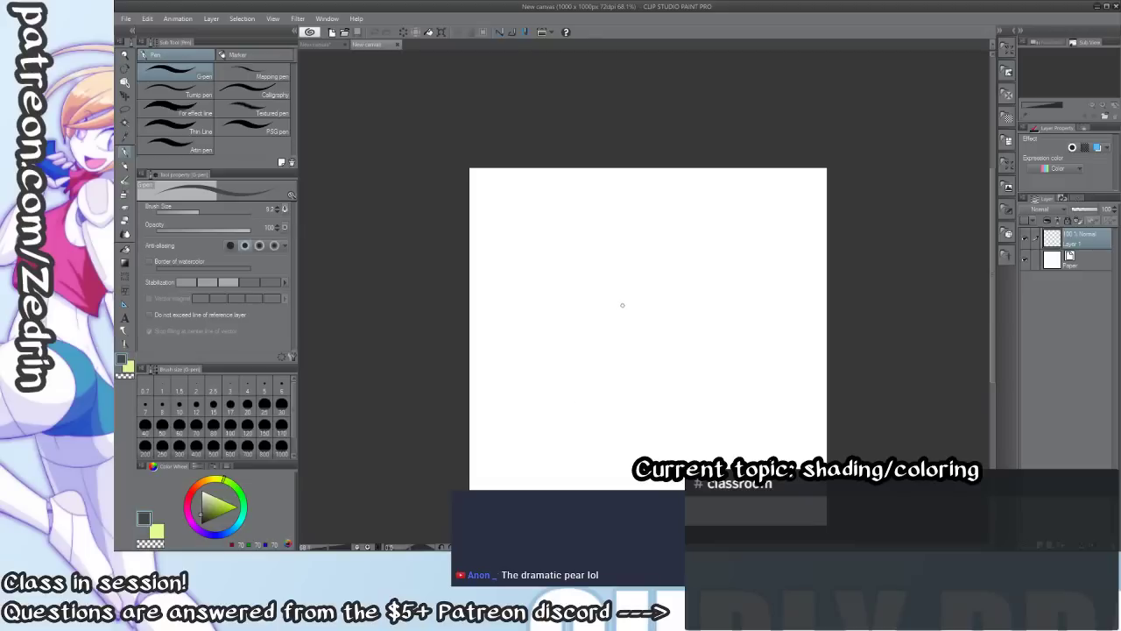
Sketch the two long curved sides of an upright forearm in the lower middle of the canvas.
{"action": "mouse_move", "coordinate": [624, 275]}
{"action": "left_mouse_down"}
{"action": "mouse_move", "coordinate": [581, 426]}
{"action": "mouse_move", "coordinate": [591, 451]}
{"action": "left_mouse_up"}
{"action": "key", "text": "ctrl+z"}
{"action": "left_click_drag", "start_coordinate": [626, 298], "coordinate": [620, 453]}
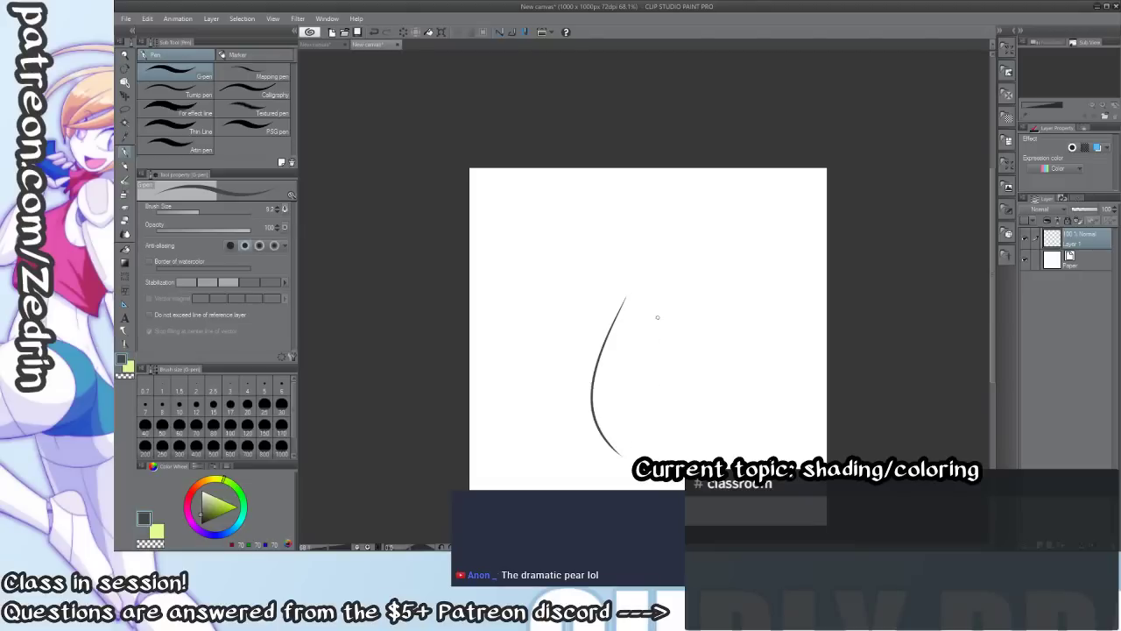
{"action": "left_click_drag", "start_coordinate": [661, 299], "coordinate": [672, 449]}
Draw a clenched fist with separate fingers and a thumb above the forearm, and curve the forearm's lower end inward.
{"action": "scroll", "coordinate": [605, 290], "scroll_direction": "up", "scroll_amount": 3}
{"action": "mouse_move", "coordinate": [613, 267]}
{"action": "left_mouse_down"}
{"action": "mouse_move", "coordinate": [584, 273]}
{"action": "mouse_move", "coordinate": [574, 320]}
{"action": "left_mouse_up"}
{"action": "mouse_move", "coordinate": [585, 324]}
{"action": "left_mouse_down"}
{"action": "mouse_move", "coordinate": [650, 326]}
{"action": "mouse_move", "coordinate": [590, 354]}
{"action": "mouse_move", "coordinate": [617, 366]}
{"action": "left_mouse_up"}
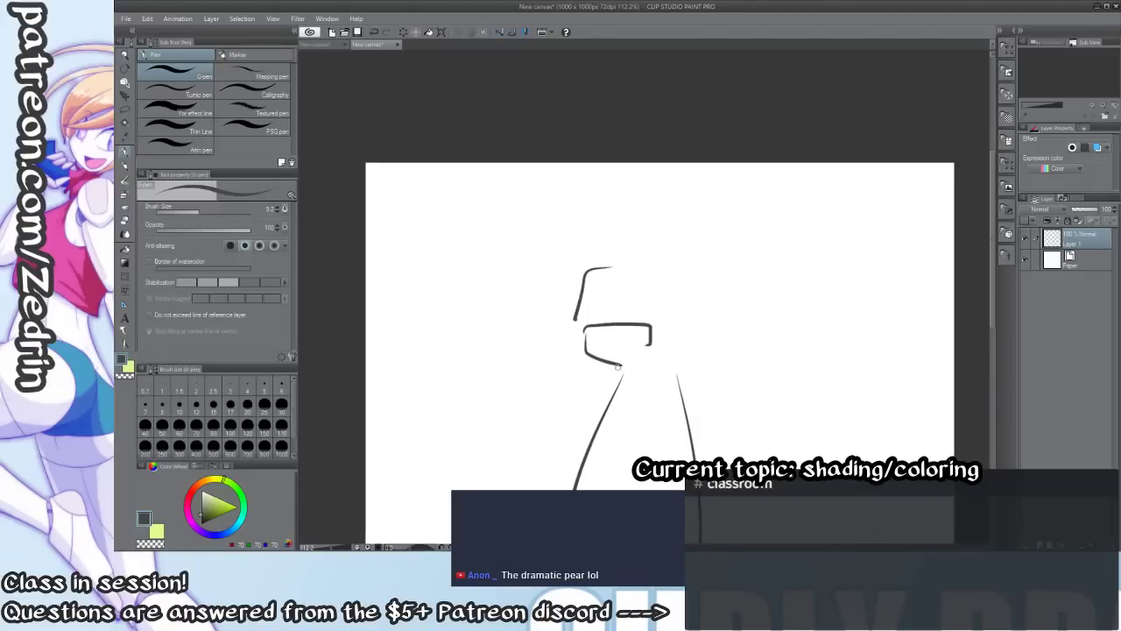
{"action": "mouse_move", "coordinate": [620, 266]}
{"action": "left_mouse_down"}
{"action": "mouse_move", "coordinate": [599, 277]}
{"action": "mouse_move", "coordinate": [597, 322]}
{"action": "left_mouse_up"}
{"action": "mouse_move", "coordinate": [639, 267]}
{"action": "left_mouse_down"}
{"action": "mouse_move", "coordinate": [627, 268]}
{"action": "mouse_move", "coordinate": [619, 323]}
{"action": "left_mouse_up"}
{"action": "mouse_move", "coordinate": [658, 278]}
{"action": "left_mouse_down"}
{"action": "mouse_move", "coordinate": [642, 324]}
{"action": "mouse_move", "coordinate": [706, 291]}
{"action": "mouse_move", "coordinate": [690, 386]}
{"action": "left_mouse_up"}
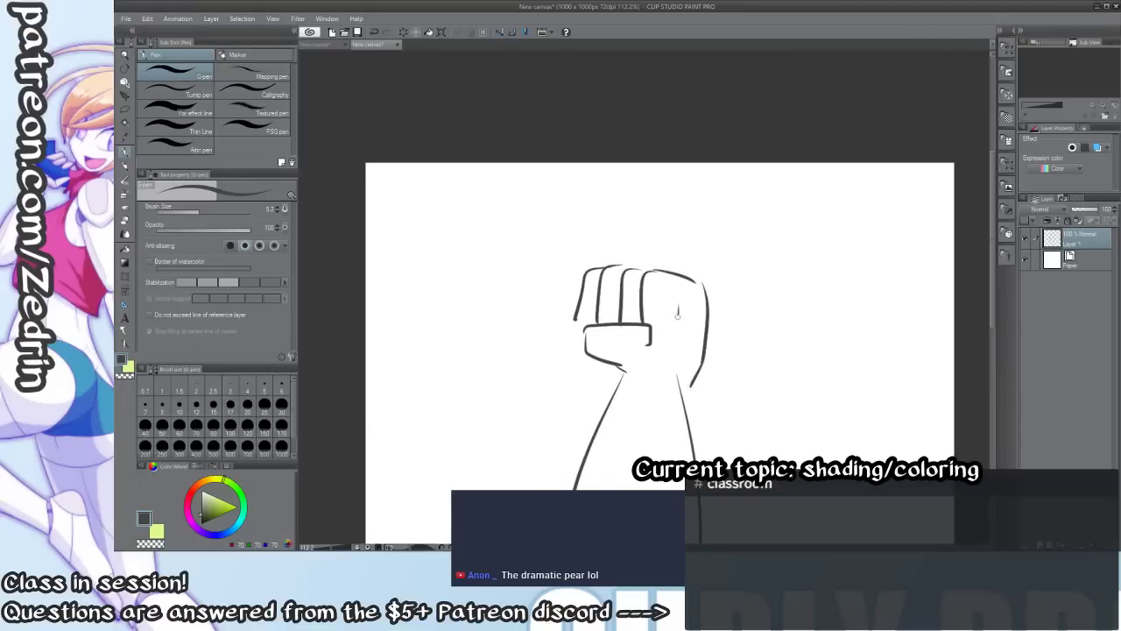
{"action": "mouse_move", "coordinate": [677, 313]}
{"action": "left_mouse_down"}
{"action": "mouse_move", "coordinate": [650, 351]}
{"action": "mouse_move", "coordinate": [588, 287]}
{"action": "mouse_move", "coordinate": [618, 276]}
{"action": "mouse_move", "coordinate": [613, 237]}
{"action": "left_mouse_up"}
{"action": "left_click_drag", "start_coordinate": [661, 278], "coordinate": [655, 311]}
{"action": "mouse_move", "coordinate": [672, 443]}
{"action": "left_mouse_down"}
{"action": "mouse_move", "coordinate": [668, 362]}
{"action": "mouse_move", "coordinate": [629, 461]}
{"action": "left_mouse_up"}
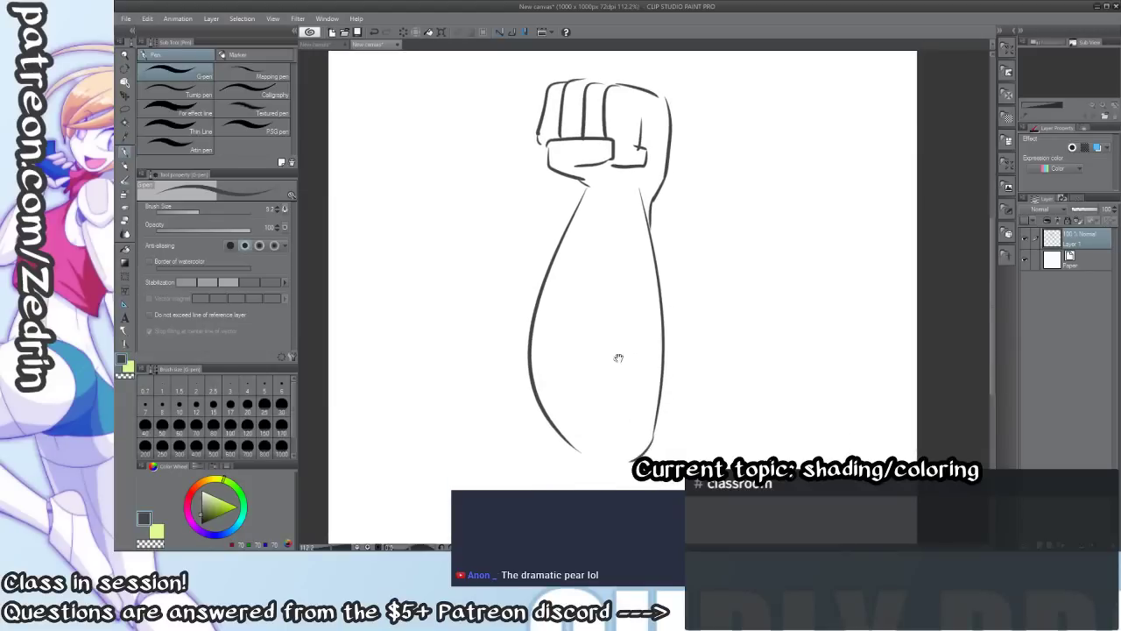
Draw a small light-source circle to the right of the fist and mark the forearm's lit side with yellow-green dashes.
{"action": "mouse_move", "coordinate": [595, 233]}
{"action": "left_mouse_down"}
{"action": "mouse_move", "coordinate": [619, 358]}
{"action": "mouse_move", "coordinate": [621, 302]}
{"action": "left_mouse_up"}
{"action": "left_click_drag", "start_coordinate": [867, 247], "coordinate": [866, 254]}
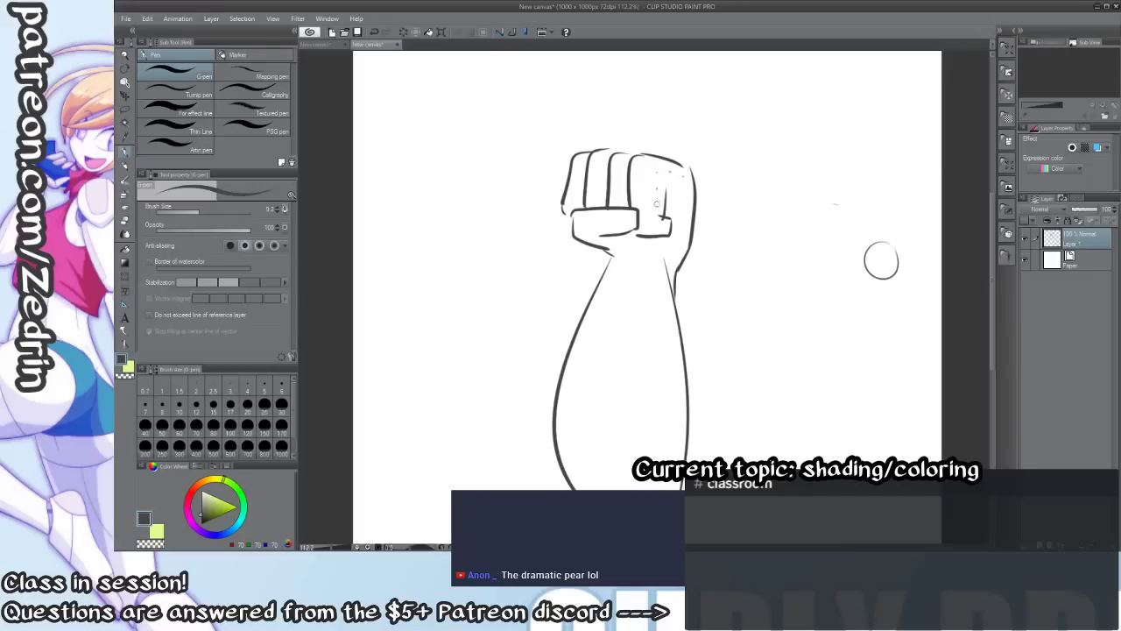
{"action": "key", "text": "x"}
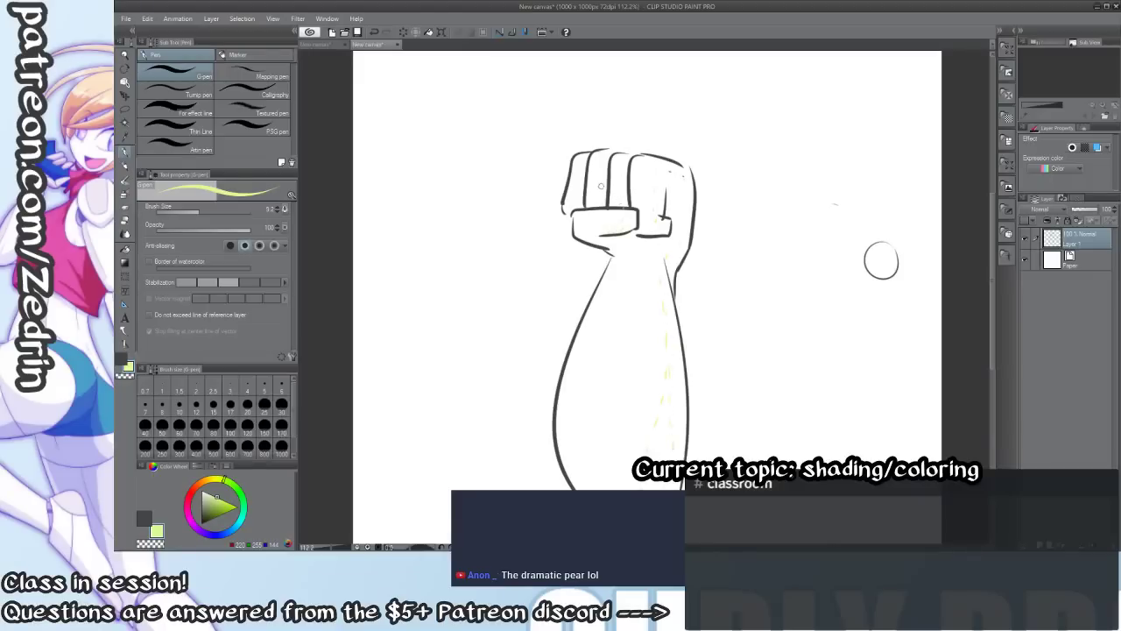
{"action": "key", "text": "x"}
Shade the left side of the thumb and each finger of the fist with dark grey strokes.
{"action": "mouse_move", "coordinate": [604, 210]}
{"action": "left_mouse_down"}
{"action": "mouse_move", "coordinate": [596, 246]}
{"action": "mouse_move", "coordinate": [619, 252]}
{"action": "mouse_move", "coordinate": [574, 230]}
{"action": "mouse_move", "coordinate": [593, 217]}
{"action": "left_mouse_up"}
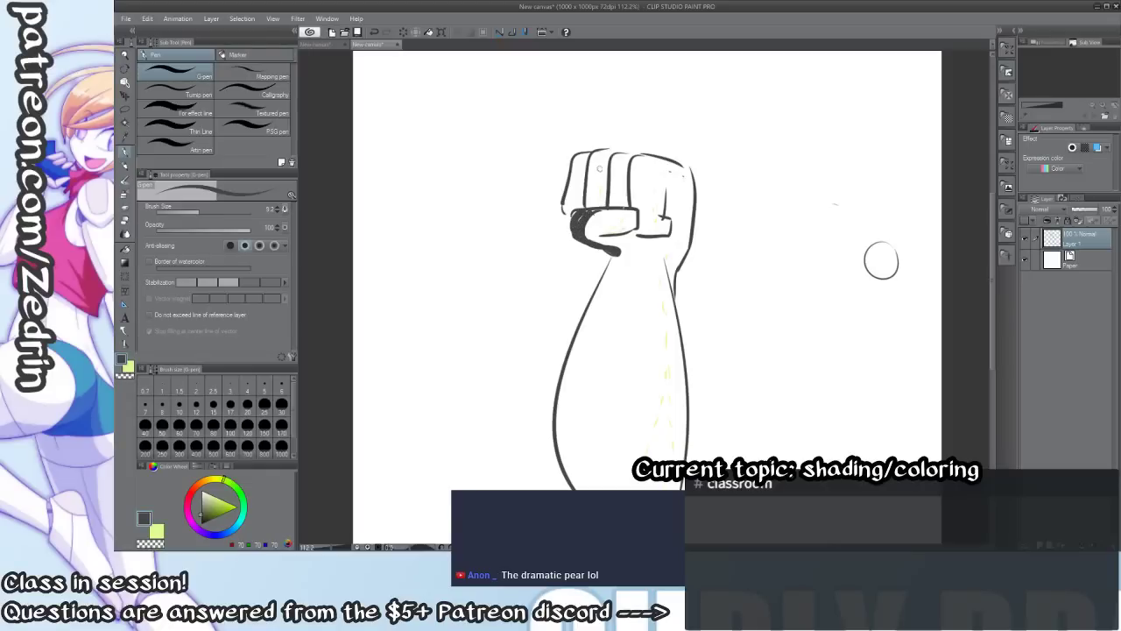
{"action": "mouse_move", "coordinate": [592, 156]}
{"action": "left_mouse_down"}
{"action": "mouse_move", "coordinate": [615, 173]}
{"action": "mouse_move", "coordinate": [610, 210]}
{"action": "mouse_move", "coordinate": [615, 161]}
{"action": "mouse_move", "coordinate": [611, 200]}
{"action": "left_mouse_up"}
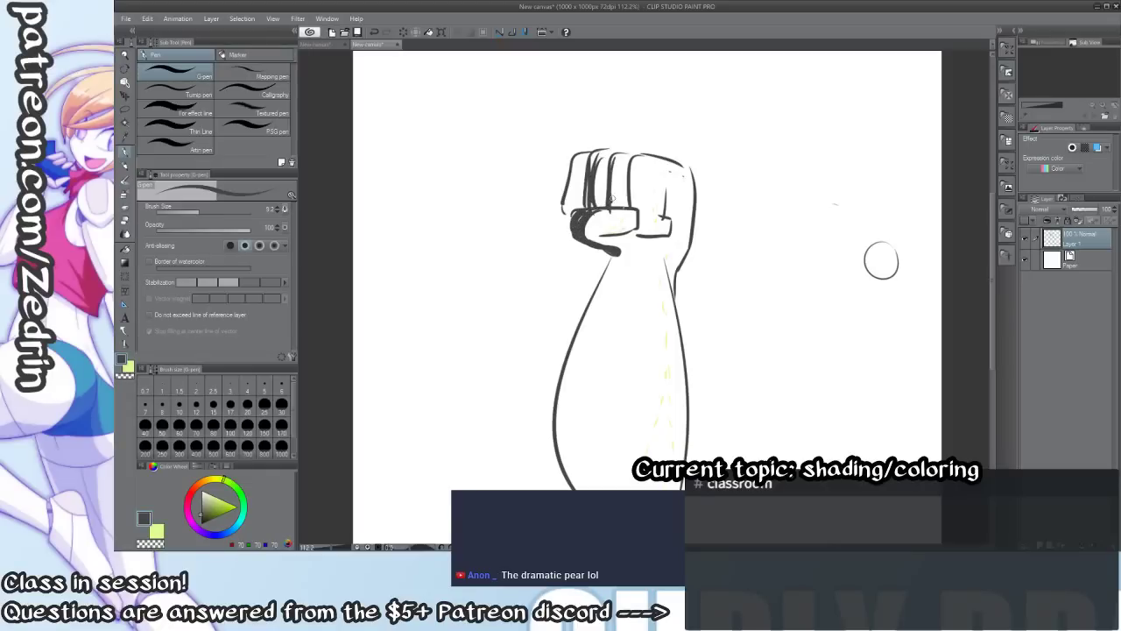
{"action": "left_click_drag", "start_coordinate": [585, 155], "coordinate": [564, 219]}
Enlarge the pen and paint a solid dark shadow band along the forearm's left side.
{"action": "mouse_move", "coordinate": [640, 160]}
{"action": "left_mouse_down"}
{"action": "mouse_move", "coordinate": [631, 210]}
{"action": "mouse_move", "coordinate": [653, 233]}
{"action": "mouse_move", "coordinate": [587, 240]}
{"action": "mouse_move", "coordinate": [617, 234]}
{"action": "mouse_move", "coordinate": [580, 336]}
{"action": "mouse_move", "coordinate": [602, 490]}
{"action": "left_mouse_up"}
{"action": "key", "text": "bracketright"}
{"action": "key", "text": "bracketright"}
{"action": "key", "text": "ctrl+z"}
{"action": "mouse_move", "coordinate": [618, 256]}
{"action": "left_mouse_down"}
{"action": "mouse_move", "coordinate": [580, 351]}
{"action": "mouse_move", "coordinate": [589, 489]}
{"action": "mouse_move", "coordinate": [566, 452]}
{"action": "mouse_move", "coordinate": [582, 489]}
{"action": "left_mouse_up"}
{"action": "left_click_drag", "start_coordinate": [599, 315], "coordinate": [578, 485]}
{"action": "left_click_drag", "start_coordinate": [569, 373], "coordinate": [580, 487]}
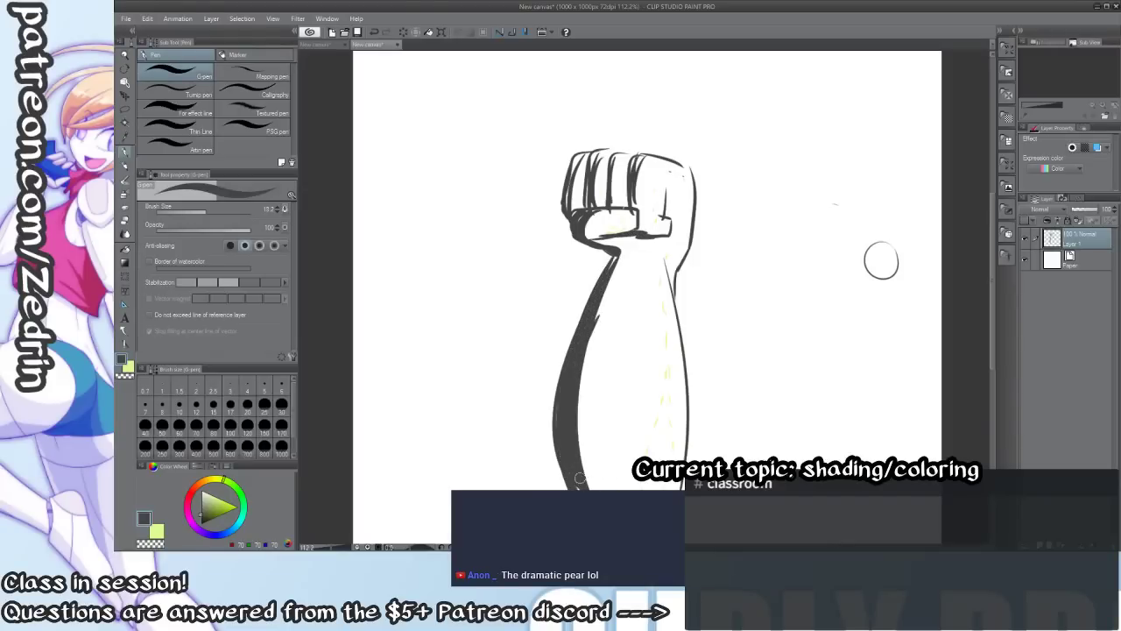
{"action": "key", "text": "ctrl+z"}
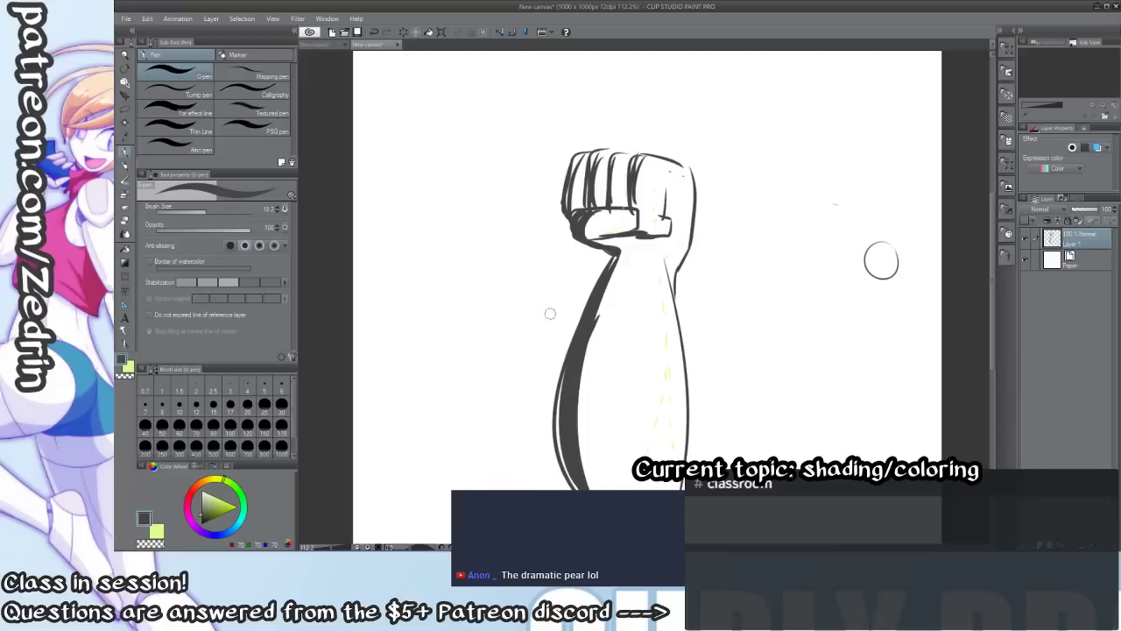
Switch to the pear canvas to examine its shadow and rim light, and return to the arm canvas.
{"action": "left_click", "coordinate": [317, 45]}
{"action": "left_click_drag", "start_coordinate": [624, 315], "coordinate": [732, 342]}
{"action": "left_click_drag", "start_coordinate": [720, 331], "coordinate": [796, 437]}
{"action": "left_click_drag", "start_coordinate": [902, 387], "coordinate": [666, 274]}
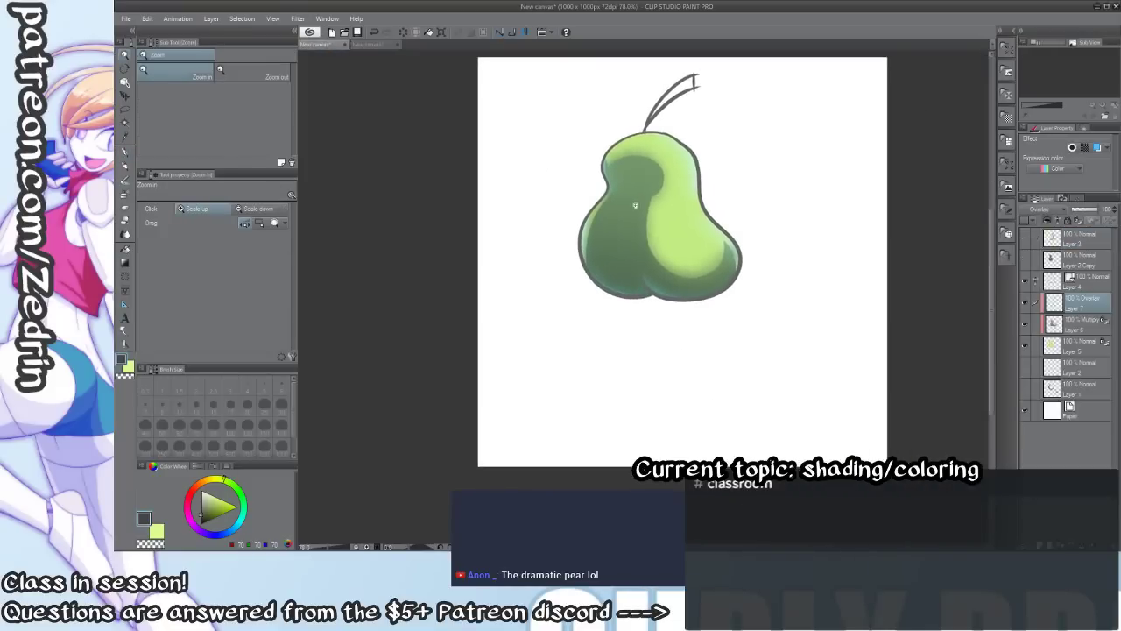
{"action": "left_click", "coordinate": [373, 44]}
Hide the arm sketch layer and draw a large round ball outline on a new layer.
{"action": "left_click", "coordinate": [1026, 239]}
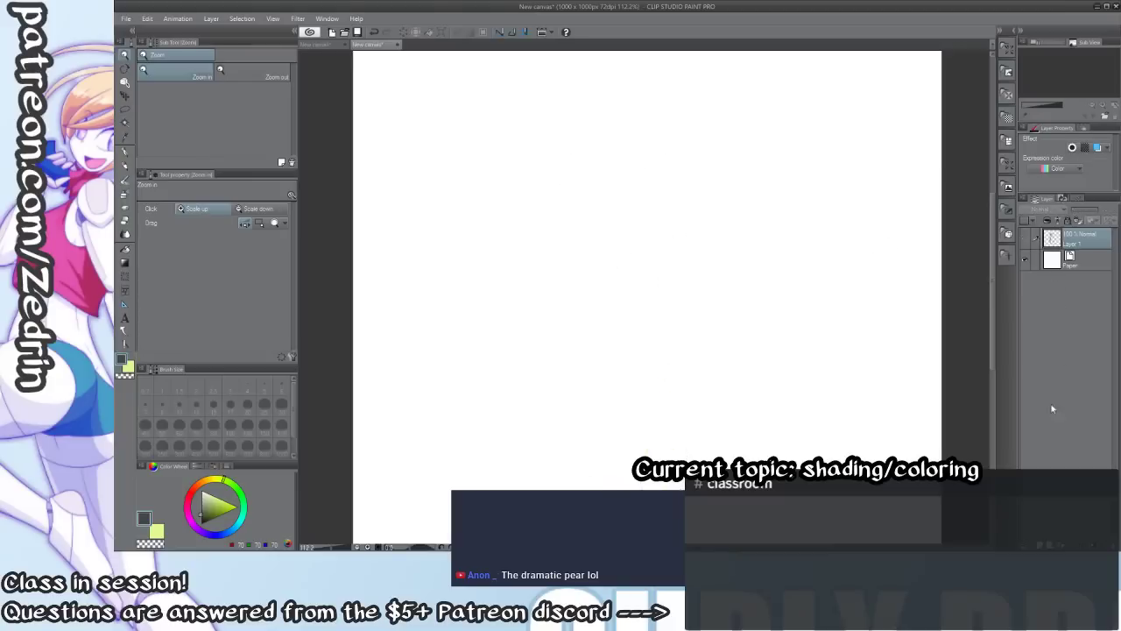
{"action": "key", "text": "ctrl+shift+n"}
{"action": "left_click_drag", "start_coordinate": [744, 335], "coordinate": [721, 326]}
{"action": "mouse_move", "coordinate": [698, 236]}
{"action": "left_mouse_down"}
{"action": "mouse_move", "coordinate": [729, 406]}
{"action": "mouse_move", "coordinate": [700, 245]}
{"action": "mouse_move", "coordinate": [768, 367]}
{"action": "mouse_move", "coordinate": [721, 239]}
{"action": "left_mouse_up"}
{"action": "key", "text": "ctrl+z"}
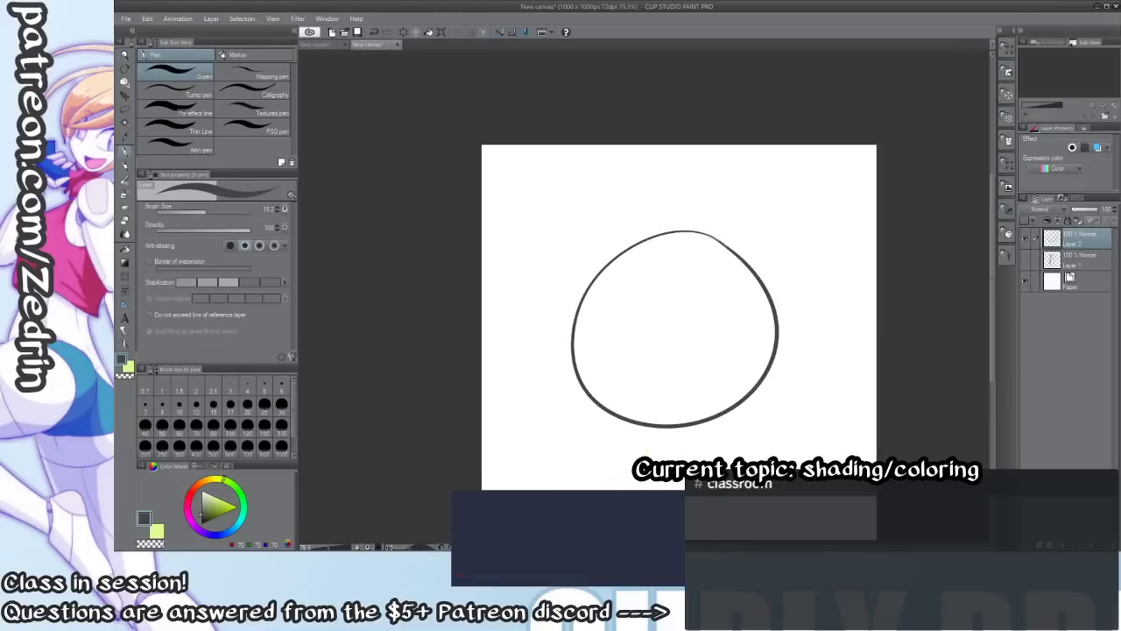
Add a new layer beneath the ball outline and auto-select the ball's interior, referring to other layers.
{"action": "left_click", "coordinate": [1070, 265]}
{"action": "left_click", "coordinate": [1039, 545]}
{"action": "key", "text": "w"}
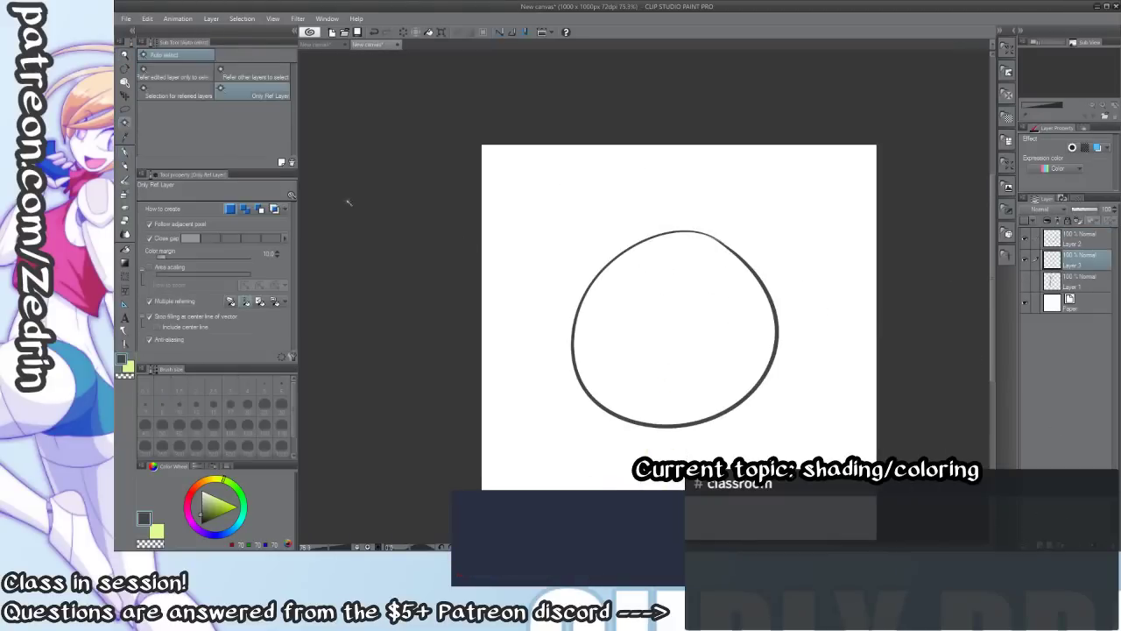
{"action": "left_click", "coordinate": [184, 73]}
{"action": "left_click", "coordinate": [236, 78]}
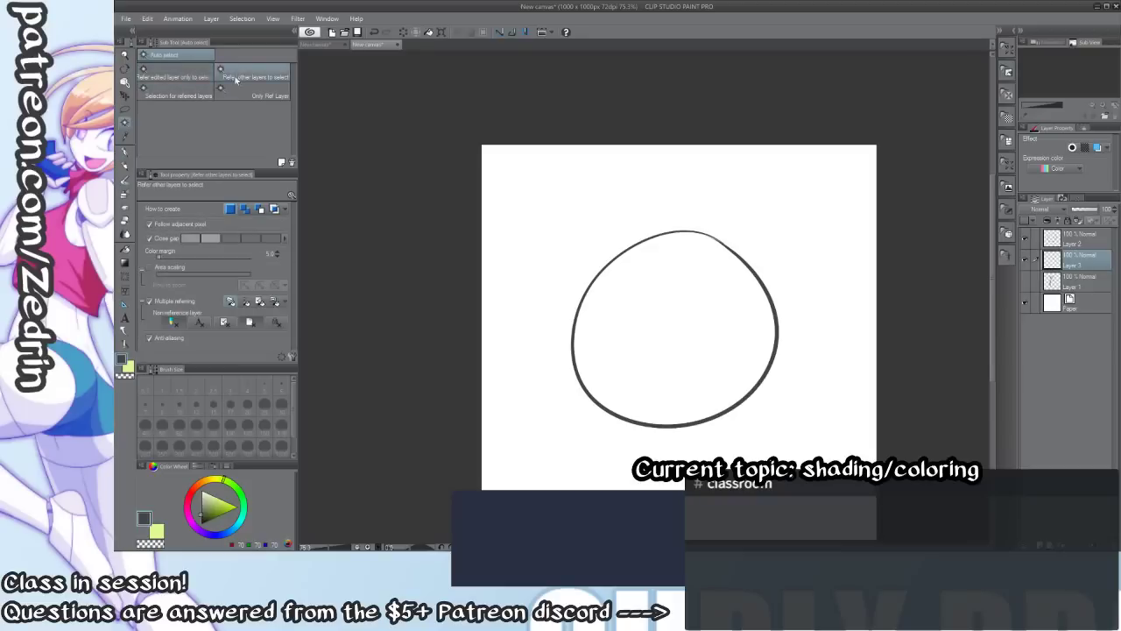
{"action": "left_click", "coordinate": [651, 352]}
Airbrush a soft grey crescent shadow inside the ball's lower left, leaving a lighter rim along the edge.
{"action": "key", "text": "b"}
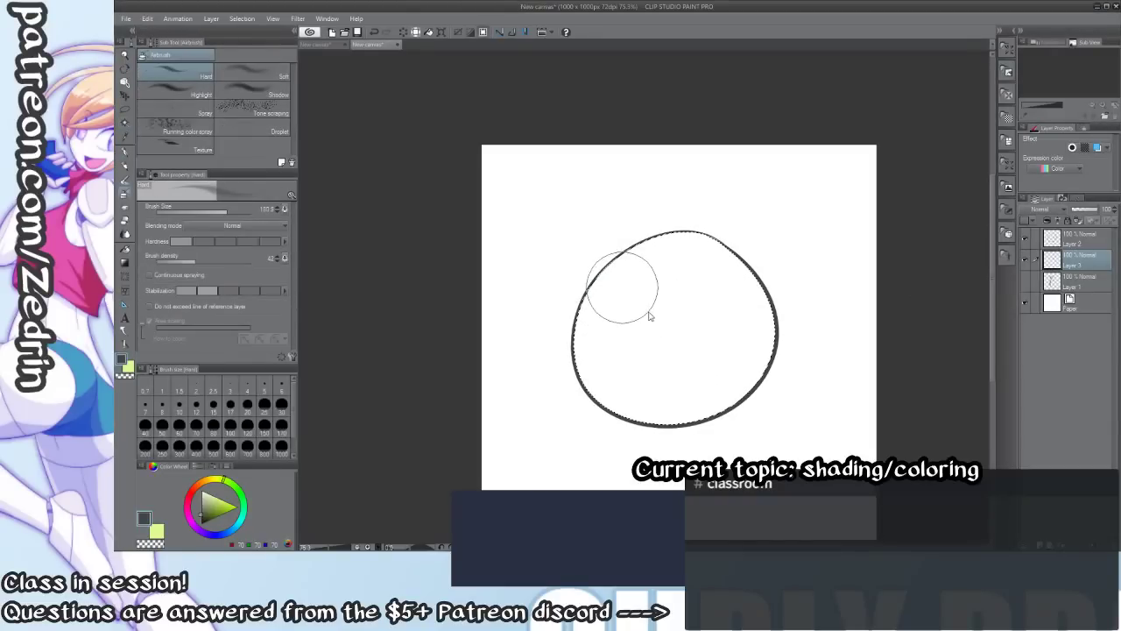
{"action": "mouse_move", "coordinate": [665, 246]}
{"action": "left_mouse_down"}
{"action": "mouse_move", "coordinate": [607, 365]}
{"action": "mouse_move", "coordinate": [787, 358]}
{"action": "left_mouse_up"}
{"action": "key", "text": "ctrl+z"}
{"action": "mouse_move", "coordinate": [692, 218]}
{"action": "left_mouse_down"}
{"action": "mouse_move", "coordinate": [727, 395]}
{"action": "mouse_move", "coordinate": [770, 372]}
{"action": "left_mouse_up"}
{"action": "key", "text": "ctrl+z"}
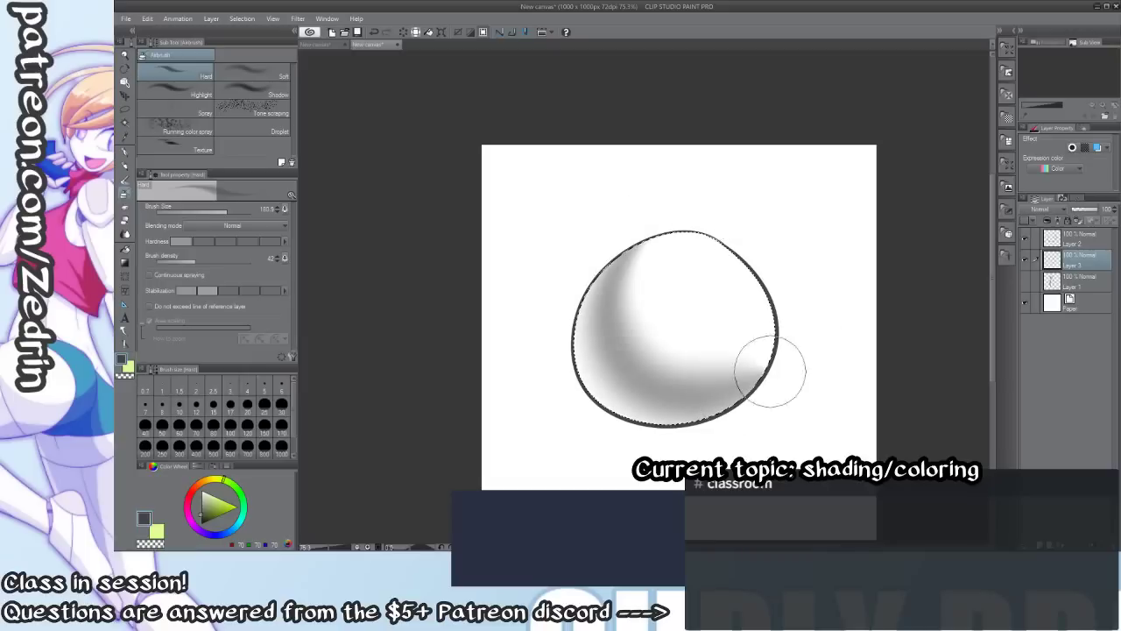
{"action": "key", "text": "ctrl+z"}
{"action": "left_click_drag", "start_coordinate": [640, 220], "coordinate": [813, 331]}
{"action": "left_click_drag", "start_coordinate": [763, 275], "coordinate": [689, 266]}
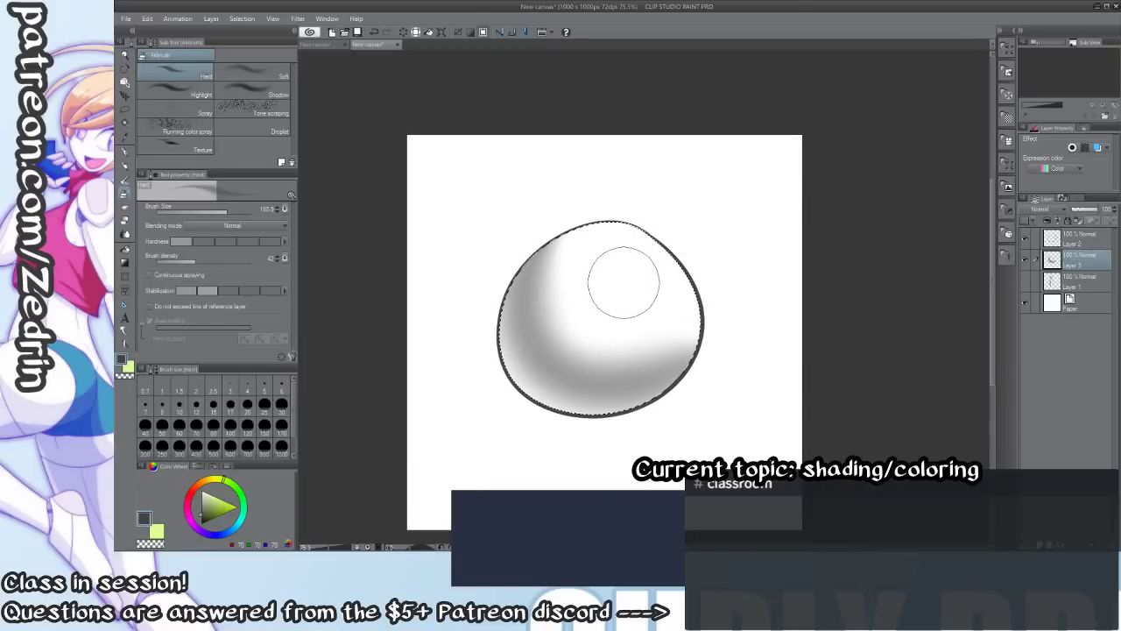
With yellow-green Opaque watercolor, mark a spot on the ball's lit upper right and trace an arc along the shadow's outer edge.
{"action": "key", "text": "ctrl+space"}
{"action": "left_click_drag", "start_coordinate": [585, 321], "coordinate": [580, 344]}
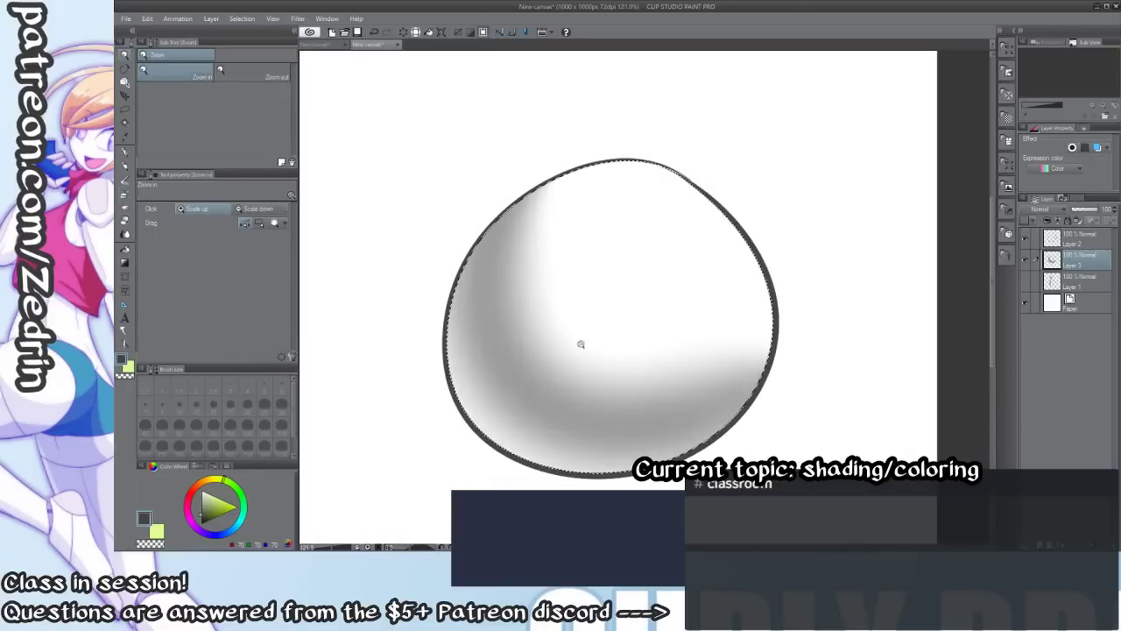
{"action": "key", "text": "p"}
{"action": "key", "text": "b"}
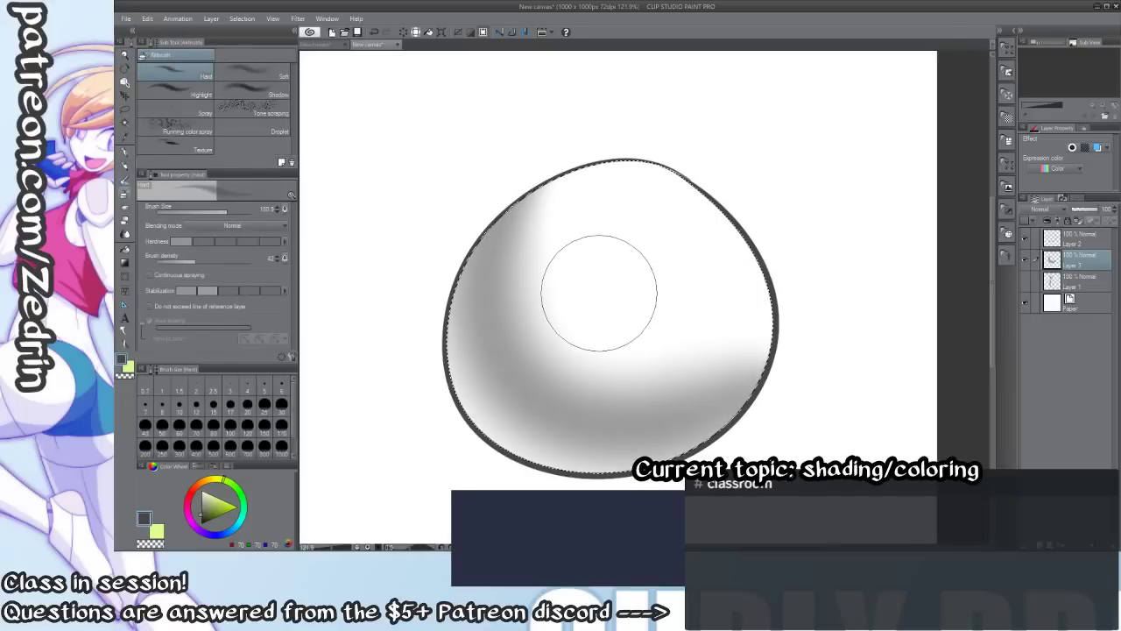
{"action": "key", "text": "b"}
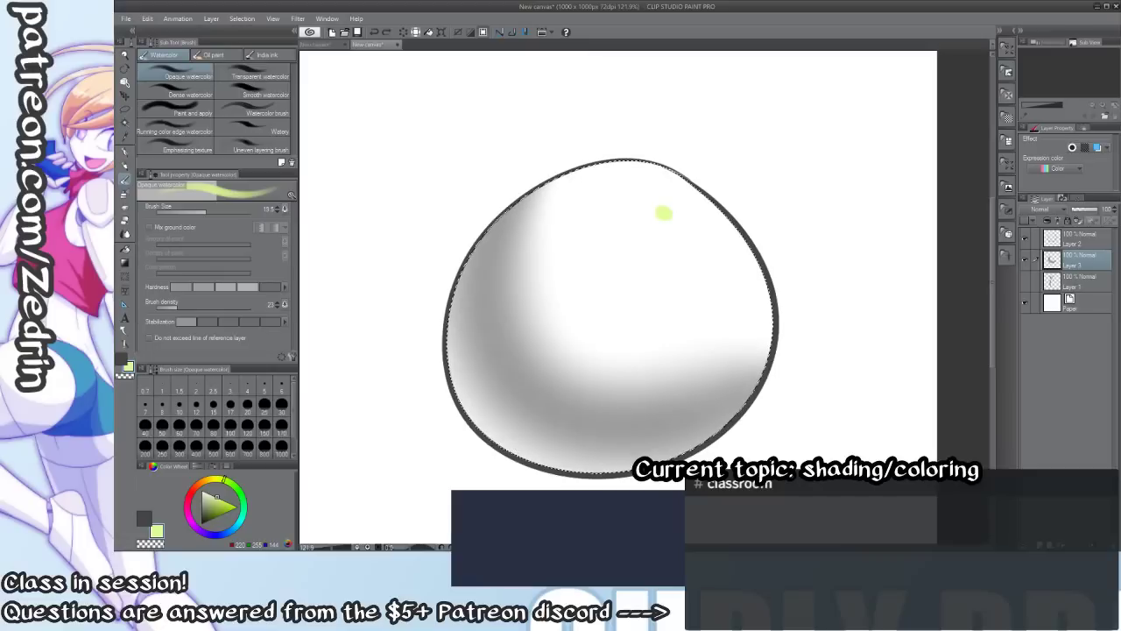
{"action": "mouse_move", "coordinate": [453, 372]}
{"action": "left_mouse_down"}
{"action": "mouse_move", "coordinate": [466, 397]}
{"action": "mouse_move", "coordinate": [547, 454]}
{"action": "left_mouse_up"}
{"action": "left_click_drag", "start_coordinate": [454, 366], "coordinate": [609, 455]}
{"action": "key", "text": "ctrl+z"}
{"action": "mouse_move", "coordinate": [487, 241]}
{"action": "left_mouse_down"}
{"action": "mouse_move", "coordinate": [646, 435]}
{"action": "mouse_move", "coordinate": [737, 396]}
{"action": "left_mouse_up"}
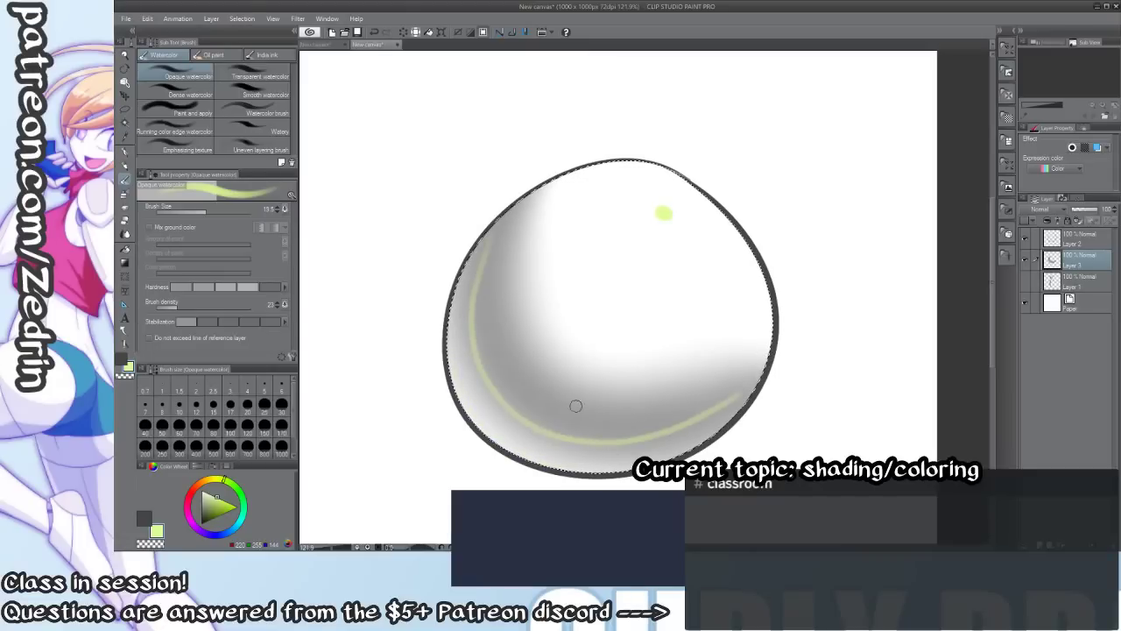
Retrace the yellow-green arc along the outer edge of the ball's shadow, then undo it.
{"action": "key", "text": "ctrl+z"}
{"action": "left_click_drag", "start_coordinate": [481, 236], "coordinate": [744, 401]}
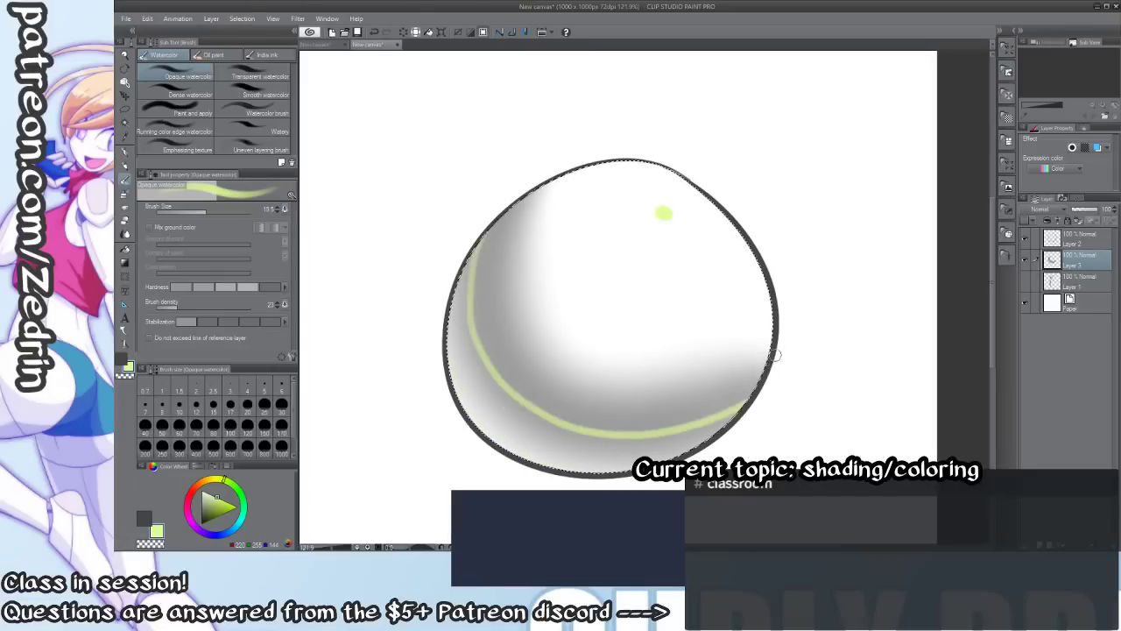
{"action": "key", "text": "ctrl+space"}
{"action": "left_click_drag", "start_coordinate": [677, 347], "coordinate": [591, 296]}
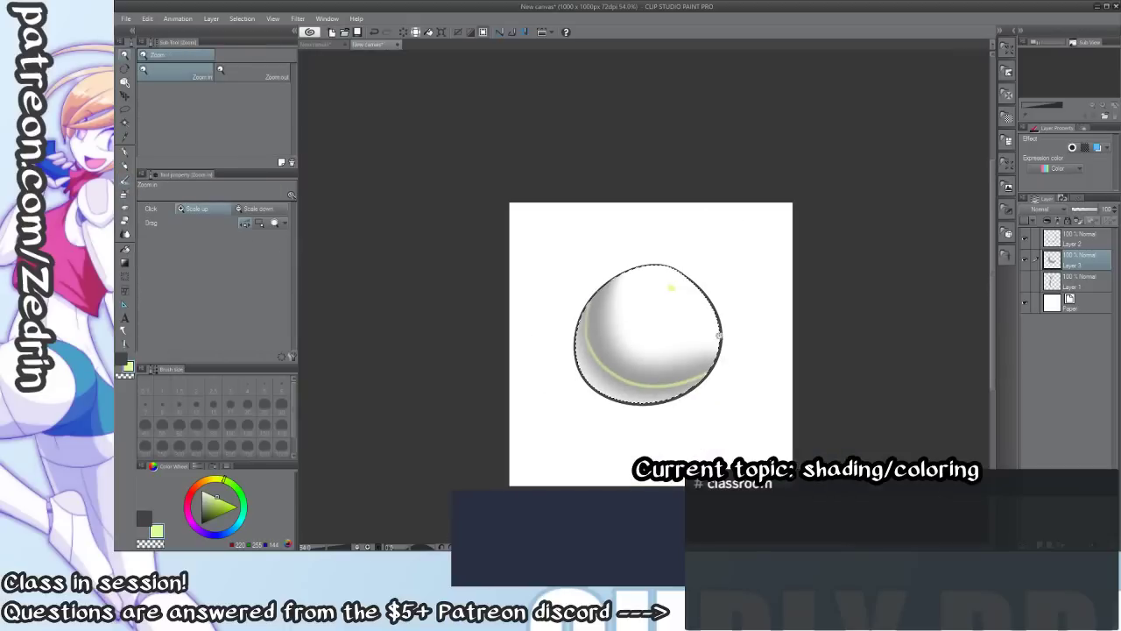
{"action": "key", "text": "ctrl+z"}
{"action": "key", "text": "ctrl+z"}
{"action": "left_click_drag", "start_coordinate": [637, 399], "coordinate": [682, 394]}
Switch to the Opaque watercolor brush with the dark grey colour and enlarge its brush size.
{"action": "key", "text": "p"}
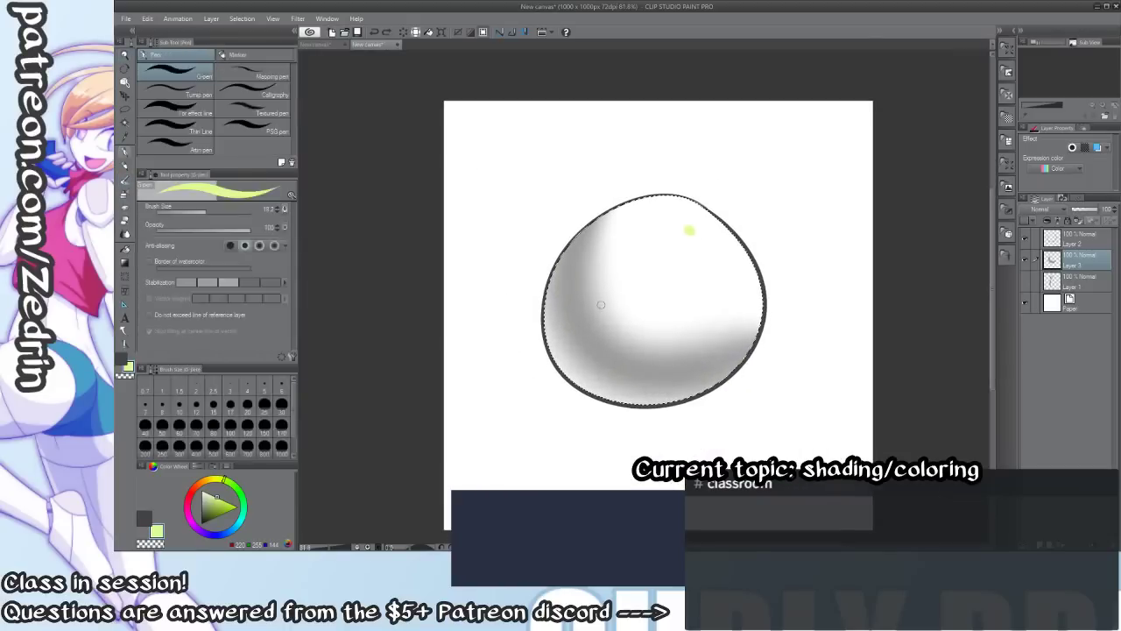
{"action": "key", "text": "b"}
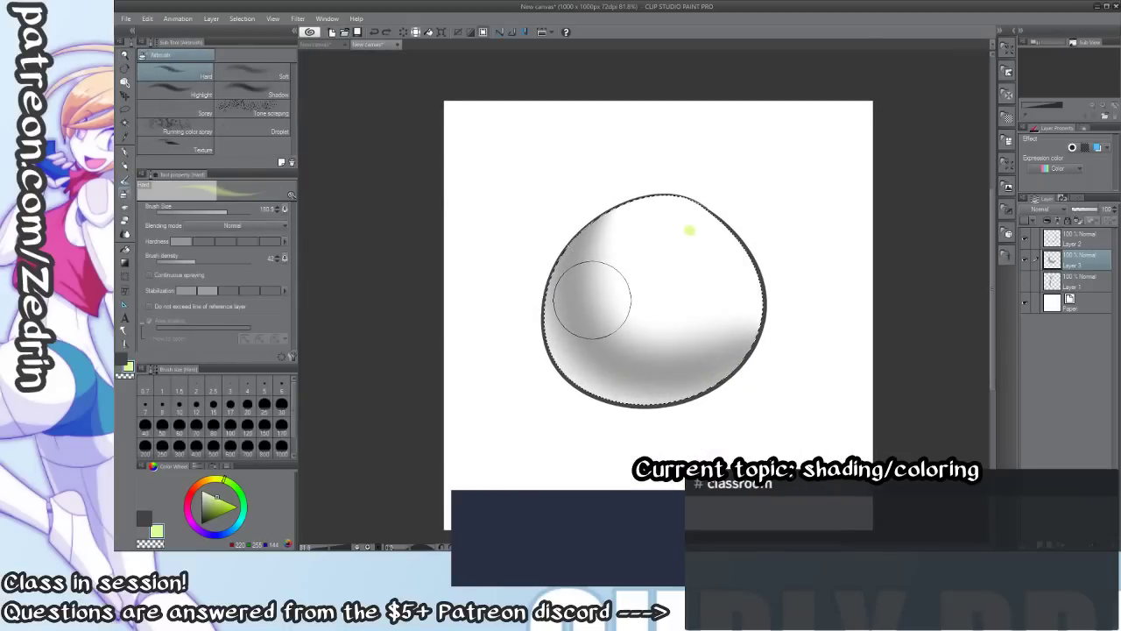
{"action": "key", "text": "b"}
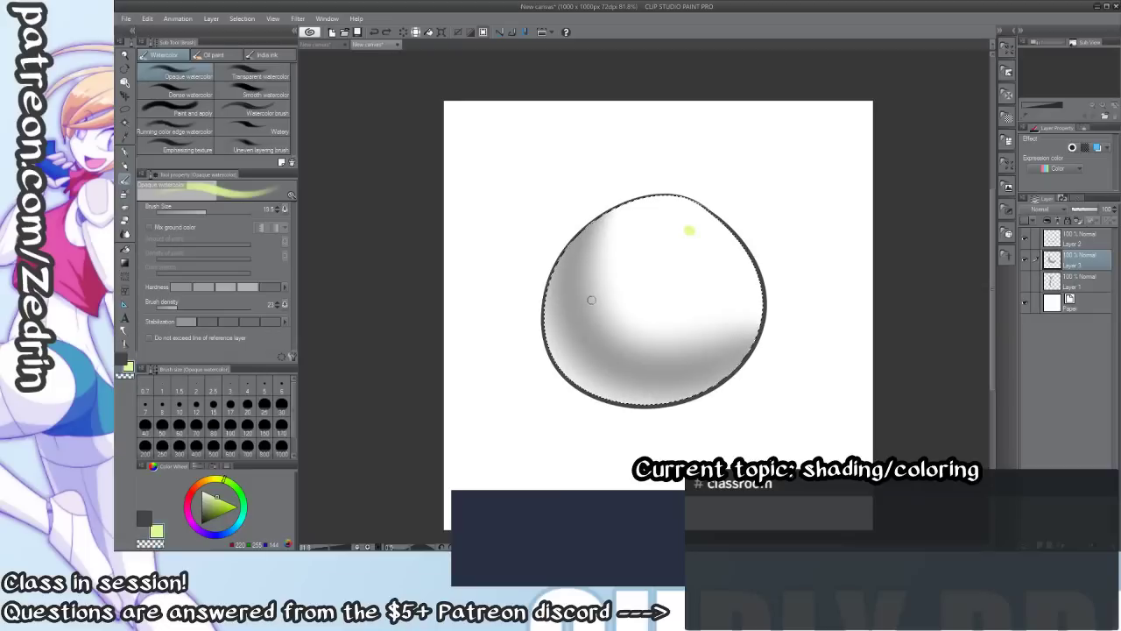
{"action": "key", "text": "c"}
{"action": "key", "text": "c"}
{"action": "key", "text": "x"}
{"action": "mouse_move", "coordinate": [576, 275]}
{"action": "left_mouse_down"}
{"action": "mouse_move", "coordinate": [590, 284]}
{"action": "mouse_move", "coordinate": [606, 270]}
{"action": "left_mouse_up"}
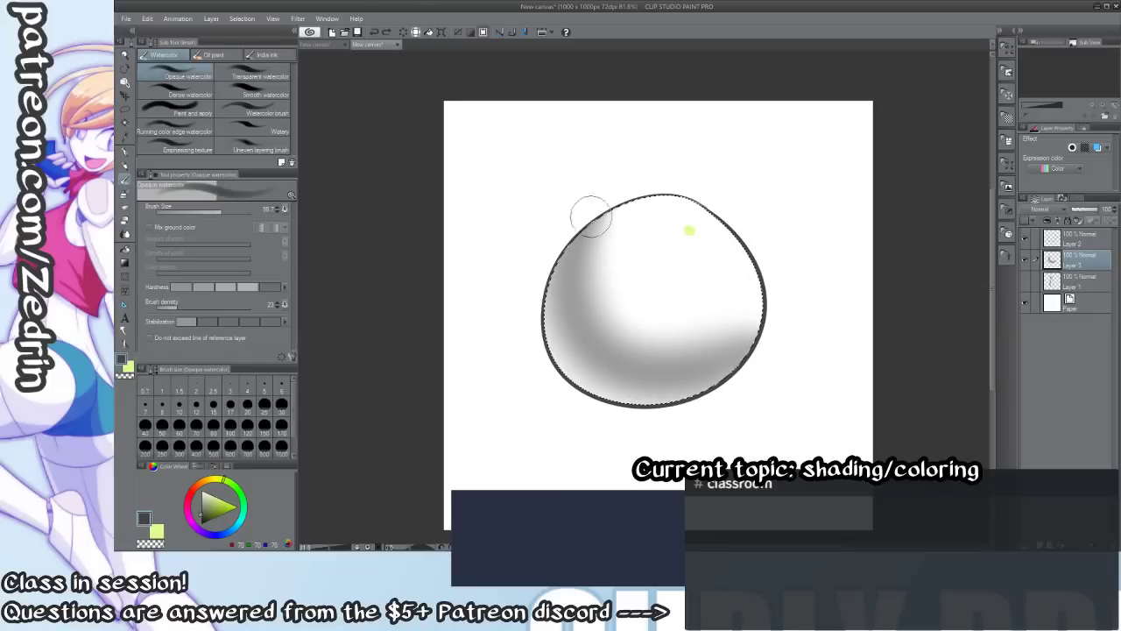
Try dark grey watercolor strokes sweeping across the ball's shadow from upper left to lower right.
{"action": "mouse_move", "coordinate": [591, 216]}
{"action": "left_mouse_down"}
{"action": "mouse_move", "coordinate": [559, 295]}
{"action": "mouse_move", "coordinate": [771, 303]}
{"action": "left_mouse_up"}
{"action": "key", "text": "ctrl+z"}
{"action": "left_click_drag", "start_coordinate": [614, 191], "coordinate": [765, 364]}
{"action": "key", "text": "ctrl+z"}
{"action": "mouse_move", "coordinate": [601, 212]}
{"action": "left_mouse_down"}
{"action": "mouse_move", "coordinate": [574, 328]}
{"action": "mouse_move", "coordinate": [775, 340]}
{"action": "mouse_move", "coordinate": [741, 368]}
{"action": "mouse_move", "coordinate": [772, 345]}
{"action": "left_mouse_up"}
{"action": "key", "text": "ctrl+z"}
Paint a solid dark grey crescent over the ball's soft shadow, leaving a thin light rim at the lower-left edge.
{"action": "left_click_drag", "start_coordinate": [581, 229], "coordinate": [736, 379]}
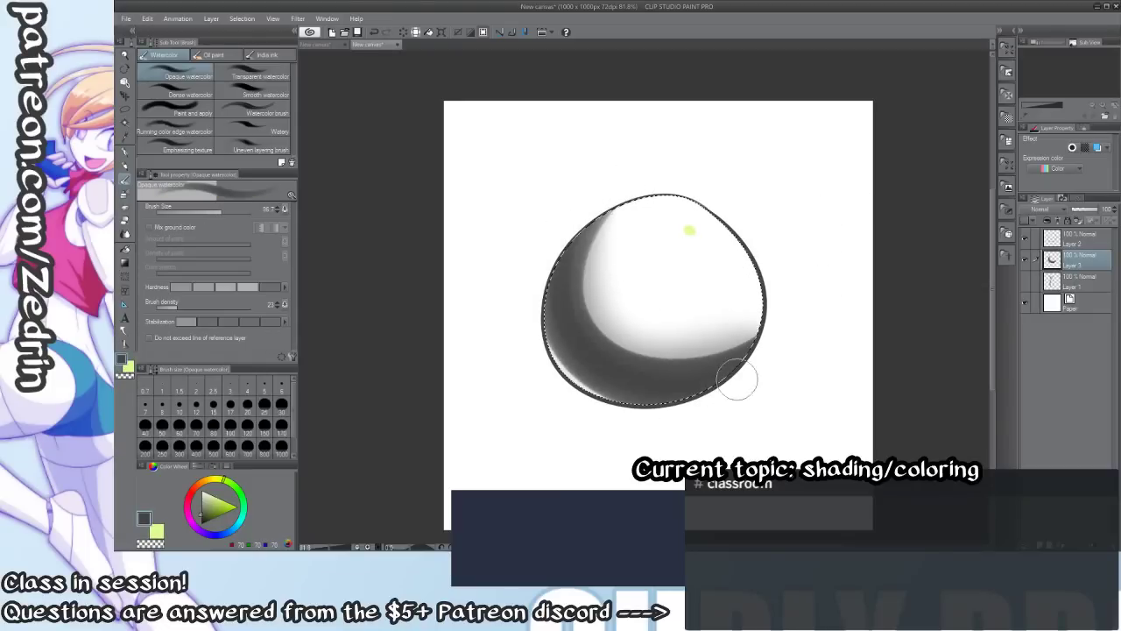
{"action": "left_click_drag", "start_coordinate": [610, 203], "coordinate": [787, 353]}
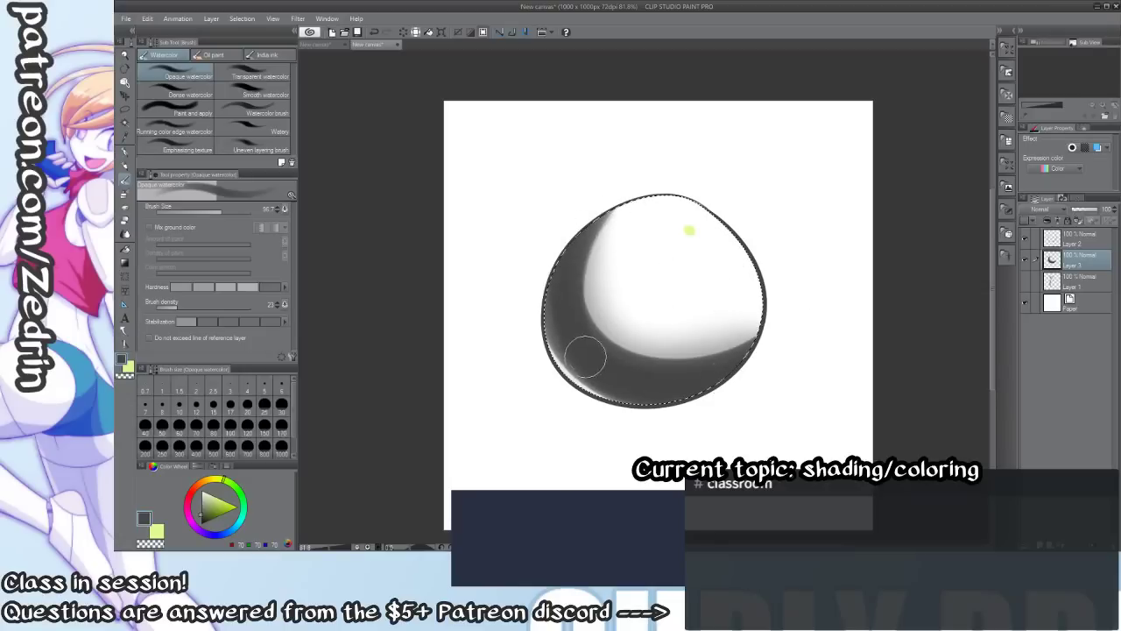
{"action": "key", "text": "ctrl+z"}
Choose the Blur tool and clear the selection around the ball.
{"action": "key", "text": "ctrl+space"}
{"action": "mouse_move", "coordinate": [549, 387]}
{"action": "left_mouse_down"}
{"action": "mouse_move", "coordinate": [526, 388]}
{"action": "mouse_move", "coordinate": [563, 403]}
{"action": "left_mouse_up"}
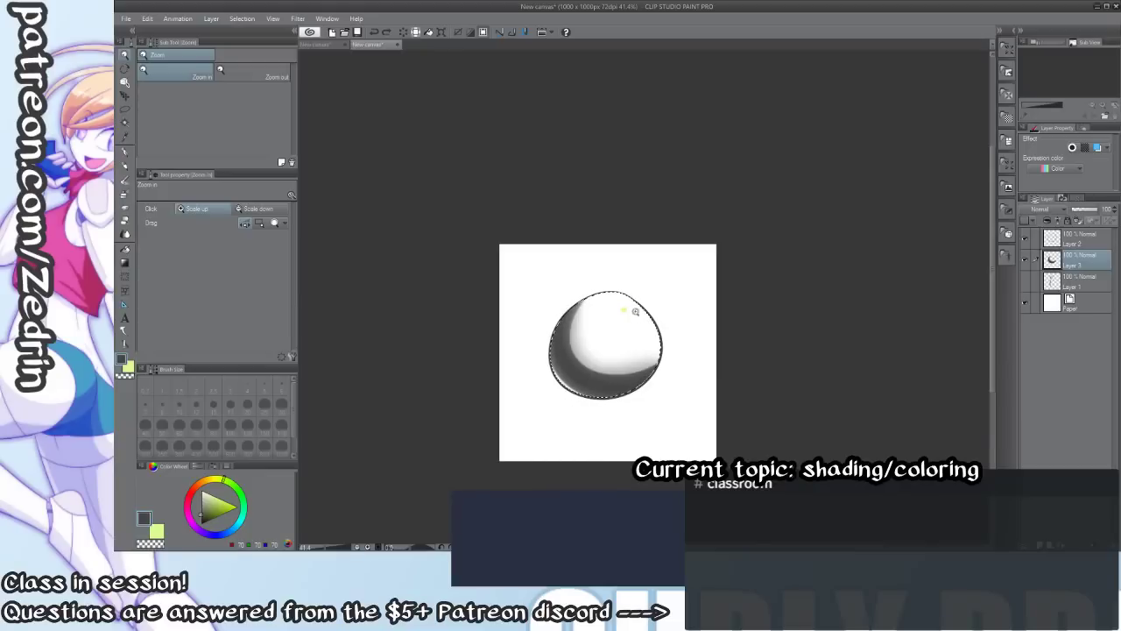
{"action": "key", "text": "j"}
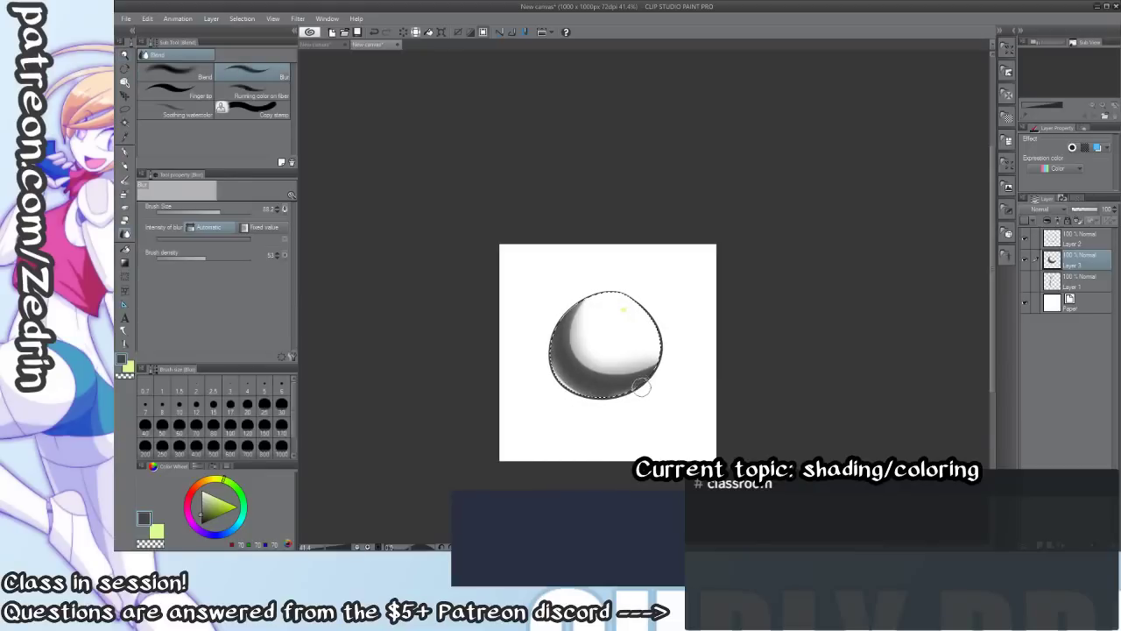
{"action": "left_click_drag", "start_coordinate": [720, 333], "coordinate": [670, 346]}
{"action": "key", "text": "ctrl+d"}
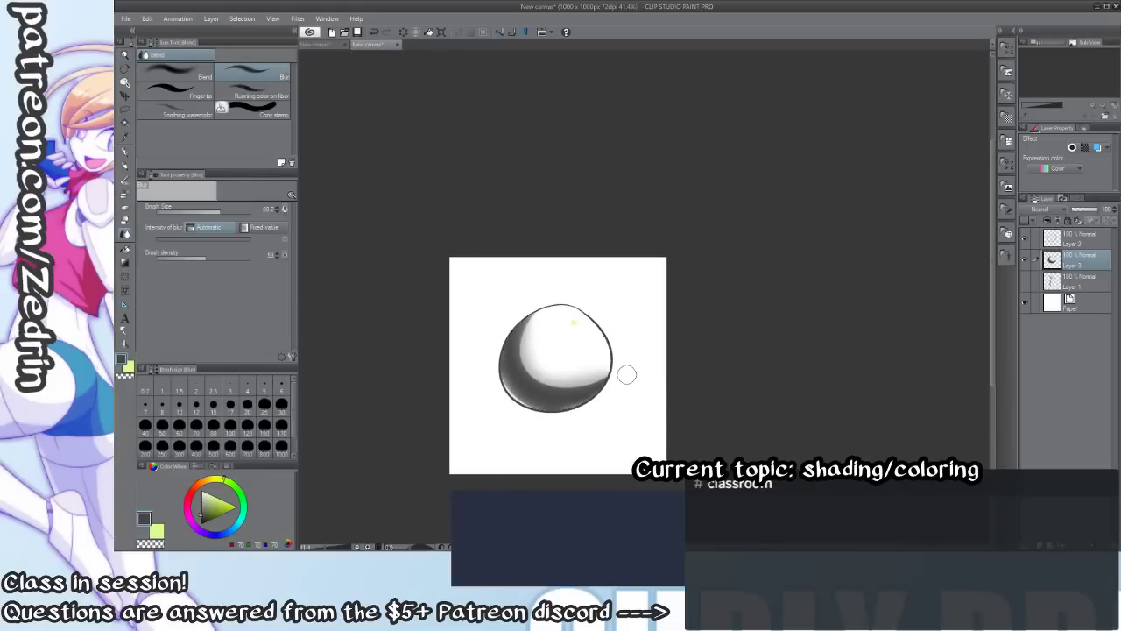
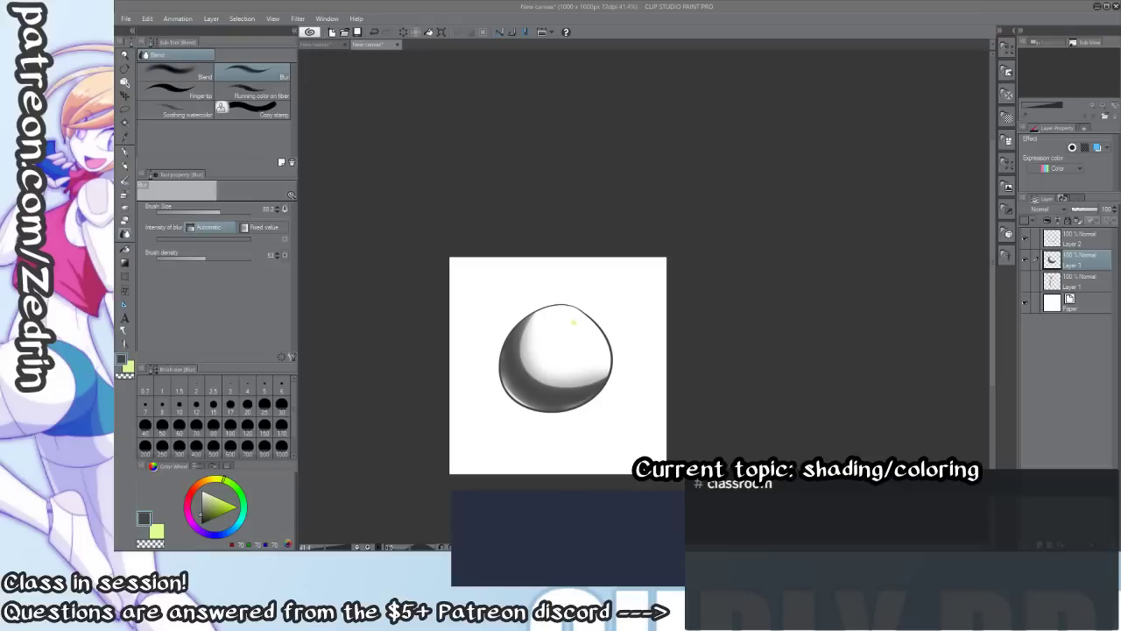
Create a new 1000 x 1000 px canvas at 72 dpi and set the G-pen to brush size 10.
{"action": "key", "text": "ctrl+n"}
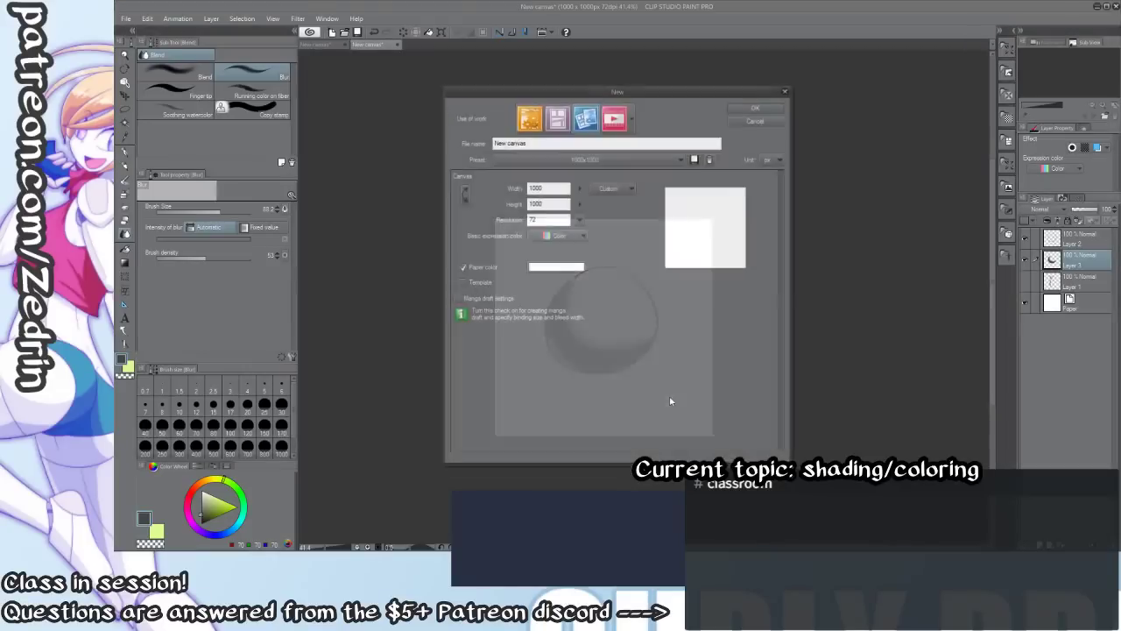
{"action": "key", "text": "Return"}
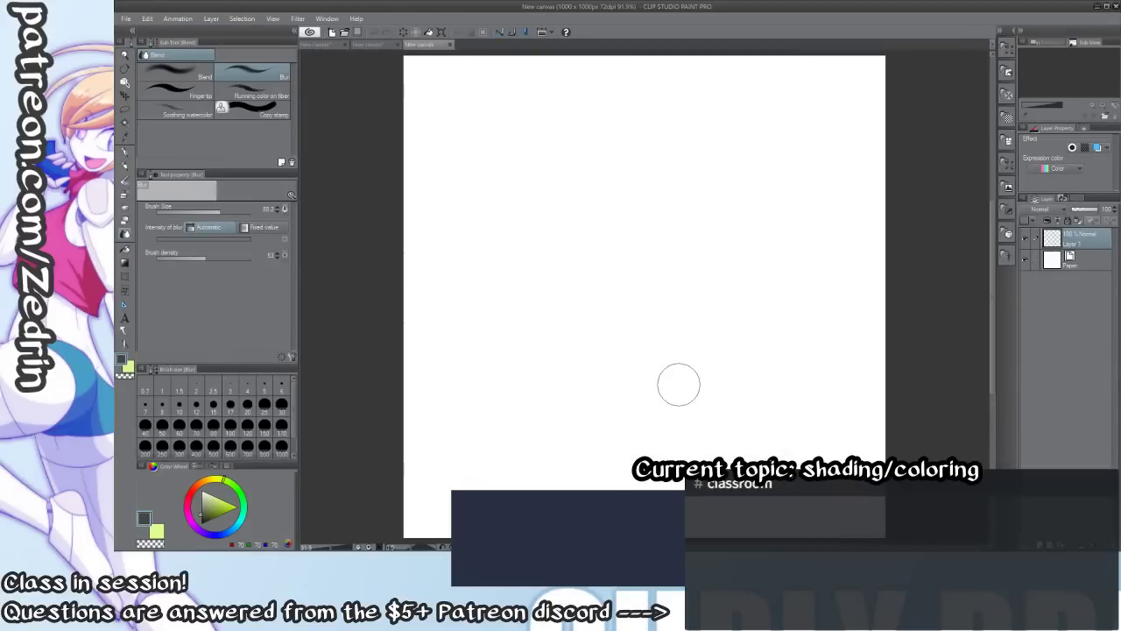
{"action": "mouse_move", "coordinate": [584, 354]}
{"action": "left_mouse_down"}
{"action": "mouse_move", "coordinate": [611, 378]}
{"action": "mouse_move", "coordinate": [578, 339]}
{"action": "mouse_move", "coordinate": [610, 346]}
{"action": "left_mouse_up"}
{"action": "key", "text": "ctrl+space"}
{"action": "key", "text": "p"}
{"action": "key", "text": "bracketleft"}
{"action": "key", "text": "bracketleft"}
{"action": "key", "text": "bracketleft"}
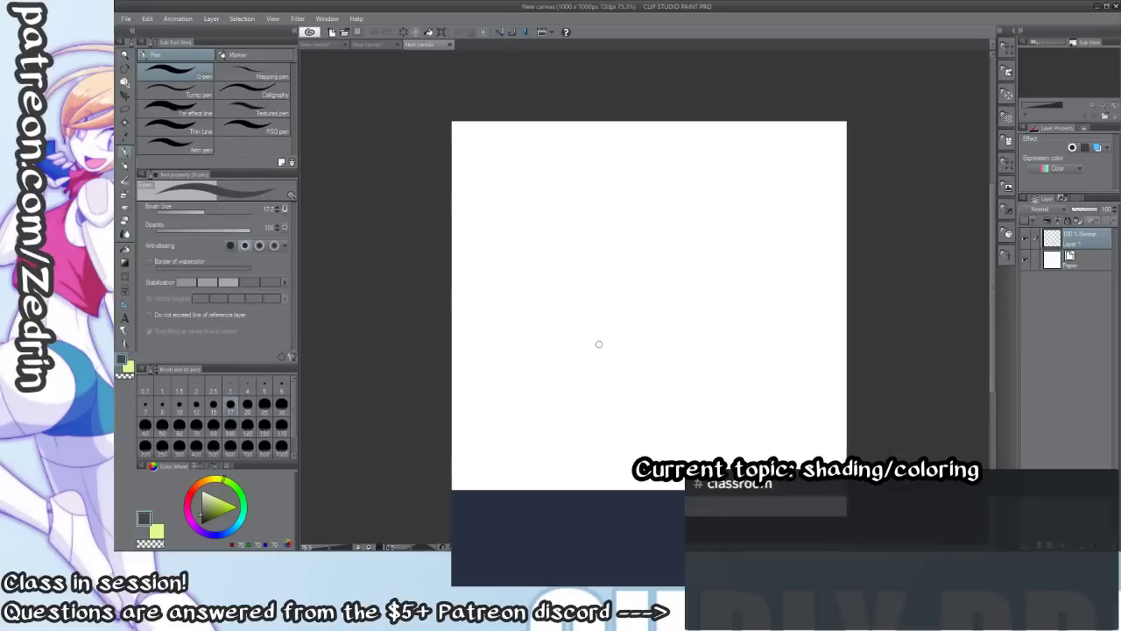
{"action": "key", "text": "bracketleft"}
Sketch a spider with a large round abdomen, a small oval head with dotted eyes, and two fangs.
{"action": "mouse_move", "coordinate": [676, 244]}
{"action": "left_mouse_down"}
{"action": "mouse_move", "coordinate": [671, 345]}
{"action": "mouse_move", "coordinate": [687, 247]}
{"action": "left_mouse_up"}
{"action": "key", "text": "ctrl+z"}
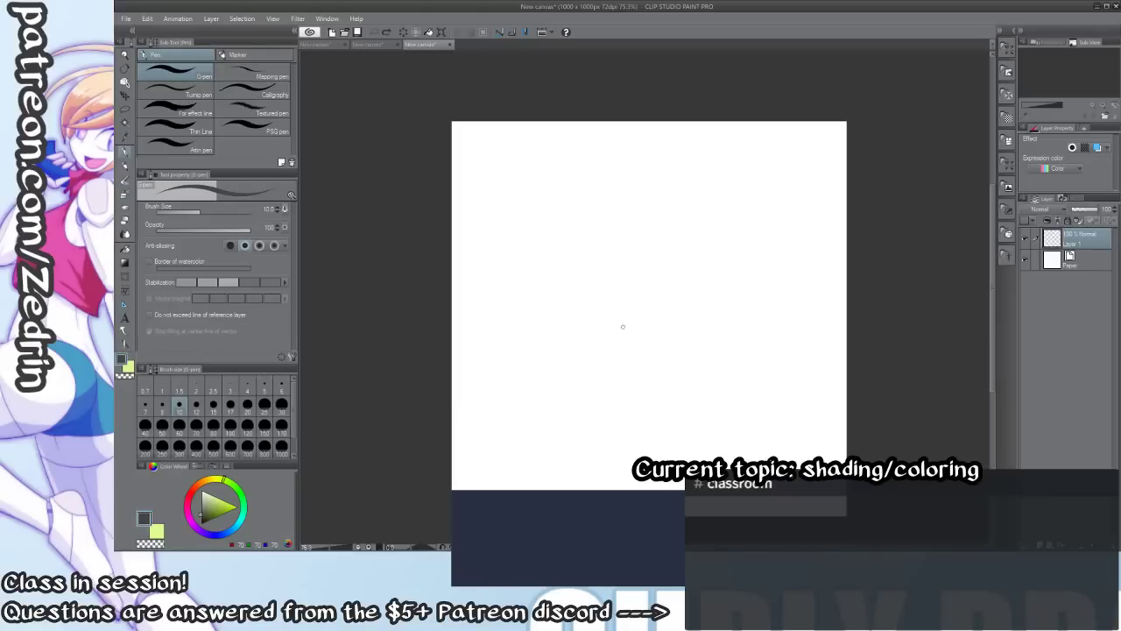
{"action": "left_click_drag", "start_coordinate": [646, 320], "coordinate": [644, 326]}
{"action": "key", "text": "ctrl+z"}
{"action": "mouse_move", "coordinate": [644, 303]}
{"action": "left_mouse_down"}
{"action": "mouse_move", "coordinate": [657, 348]}
{"action": "mouse_move", "coordinate": [645, 304]}
{"action": "mouse_move", "coordinate": [716, 238]}
{"action": "mouse_move", "coordinate": [646, 341]}
{"action": "left_mouse_up"}
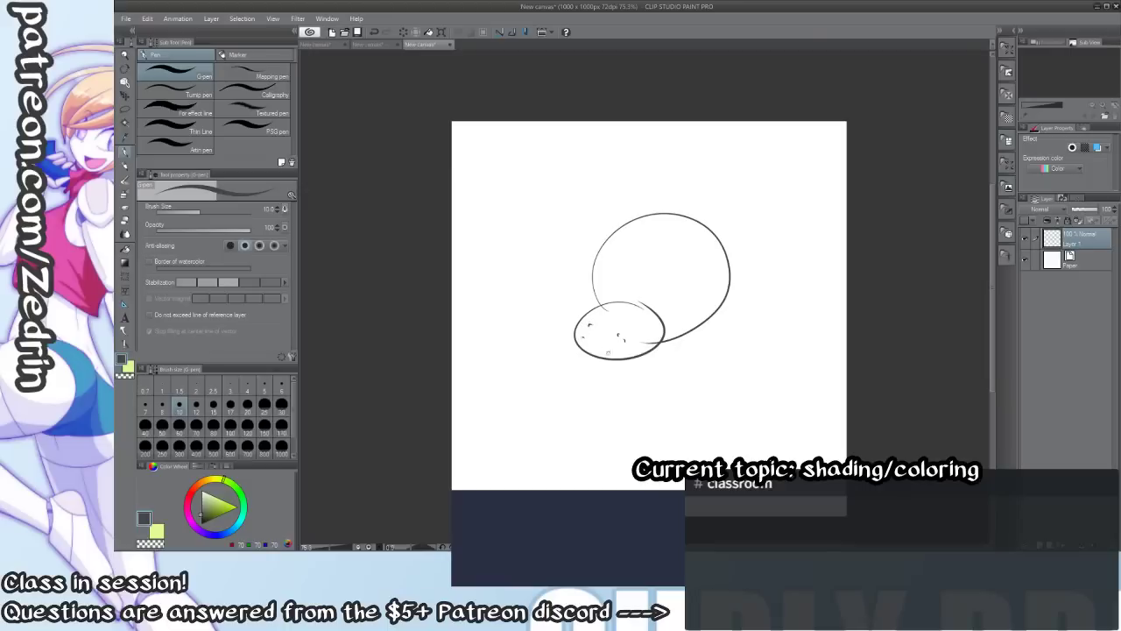
{"action": "mouse_move", "coordinate": [577, 344]}
{"action": "left_mouse_down"}
{"action": "mouse_move", "coordinate": [587, 371]}
{"action": "mouse_move", "coordinate": [612, 371]}
{"action": "left_mouse_up"}
Draw long curved legs arching outward on both sides of the spider's body.
{"action": "left_click_drag", "start_coordinate": [671, 289], "coordinate": [744, 460]}
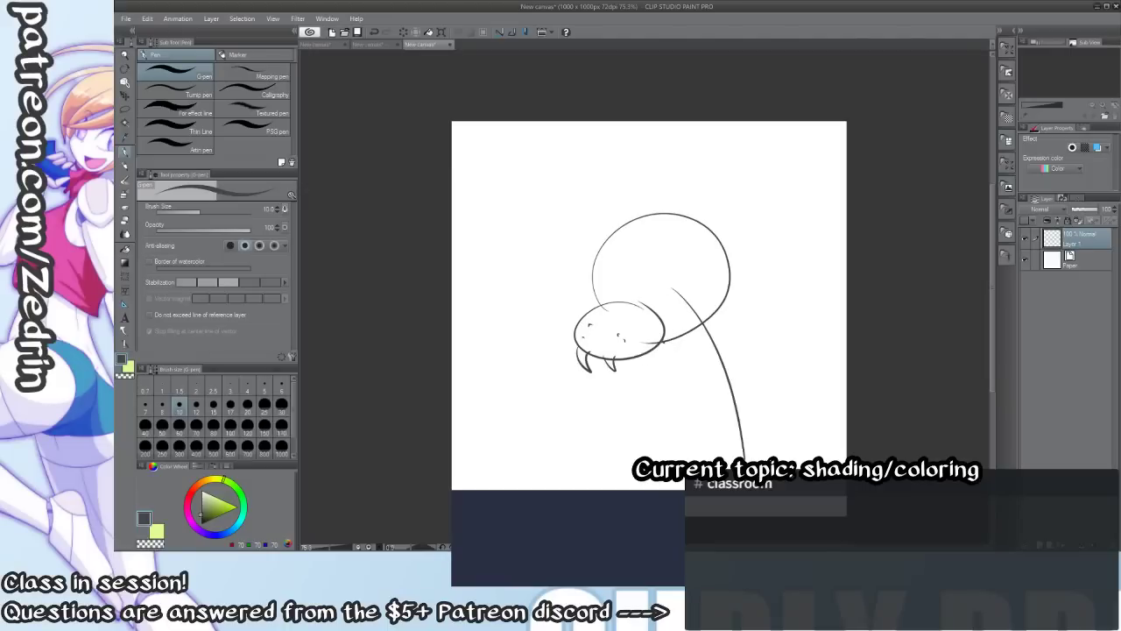
{"action": "mouse_move", "coordinate": [714, 277]}
{"action": "left_mouse_down"}
{"action": "mouse_move", "coordinate": [809, 406]}
{"action": "mouse_move", "coordinate": [817, 314]}
{"action": "mouse_move", "coordinate": [836, 360]}
{"action": "left_mouse_up"}
{"action": "left_click_drag", "start_coordinate": [710, 298], "coordinate": [759, 394]}
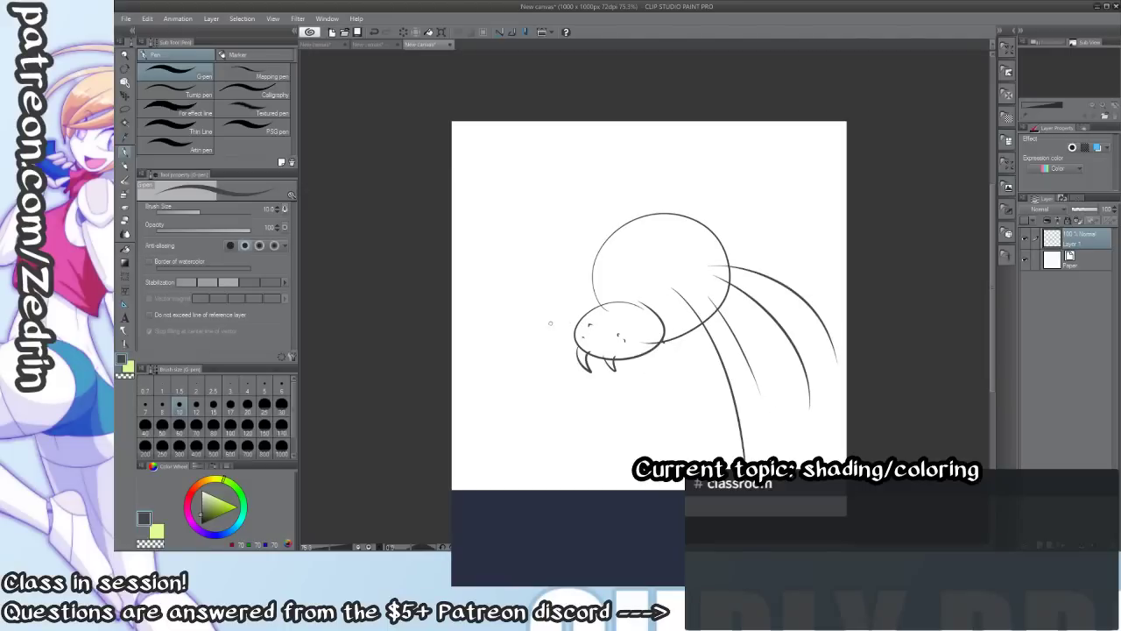
{"action": "left_click_drag", "start_coordinate": [565, 287], "coordinate": [467, 464]}
{"action": "mouse_move", "coordinate": [572, 306]}
{"action": "left_mouse_down"}
{"action": "mouse_move", "coordinate": [497, 400]}
{"action": "mouse_move", "coordinate": [486, 448]}
{"action": "left_mouse_up"}
{"action": "left_click_drag", "start_coordinate": [551, 268], "coordinate": [450, 382]}
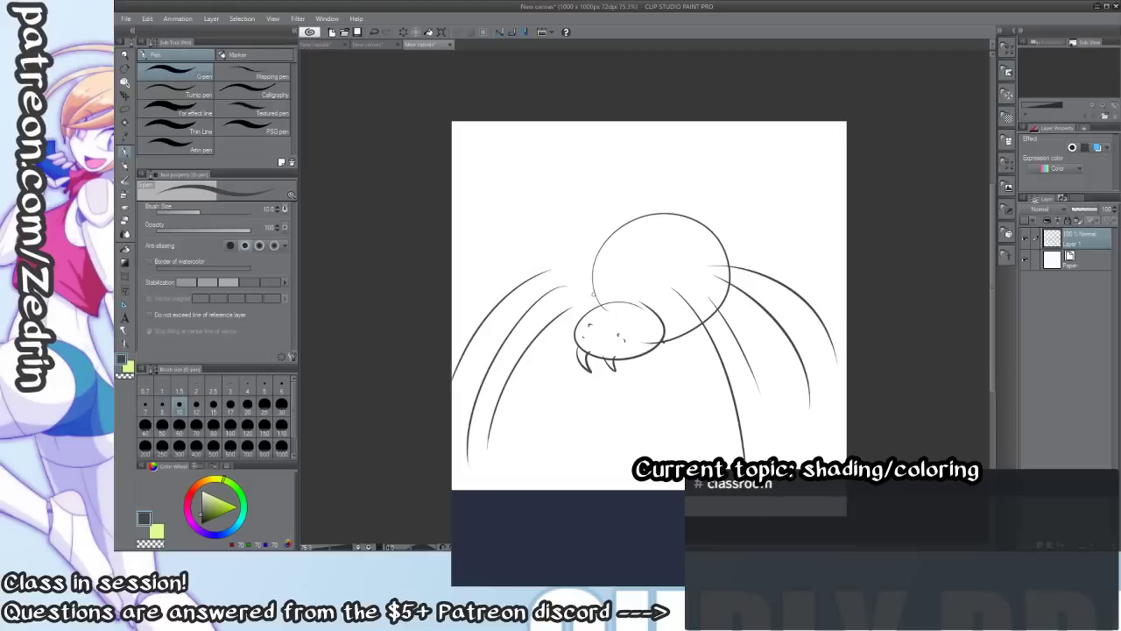
{"action": "left_click_drag", "start_coordinate": [585, 285], "coordinate": [536, 422]}
Undo the whole spider sketch back to a blank canvas.
{"action": "key", "text": "ctrl+z"}
{"action": "key", "text": "ctrl+z"}
{"action": "key", "text": "ctrl+z"}
{"action": "key", "text": "ctrl+z"}
{"action": "key", "text": "ctrl+z"}
{"action": "key", "text": "ctrl+z"}
{"action": "key", "text": "ctrl+z"}
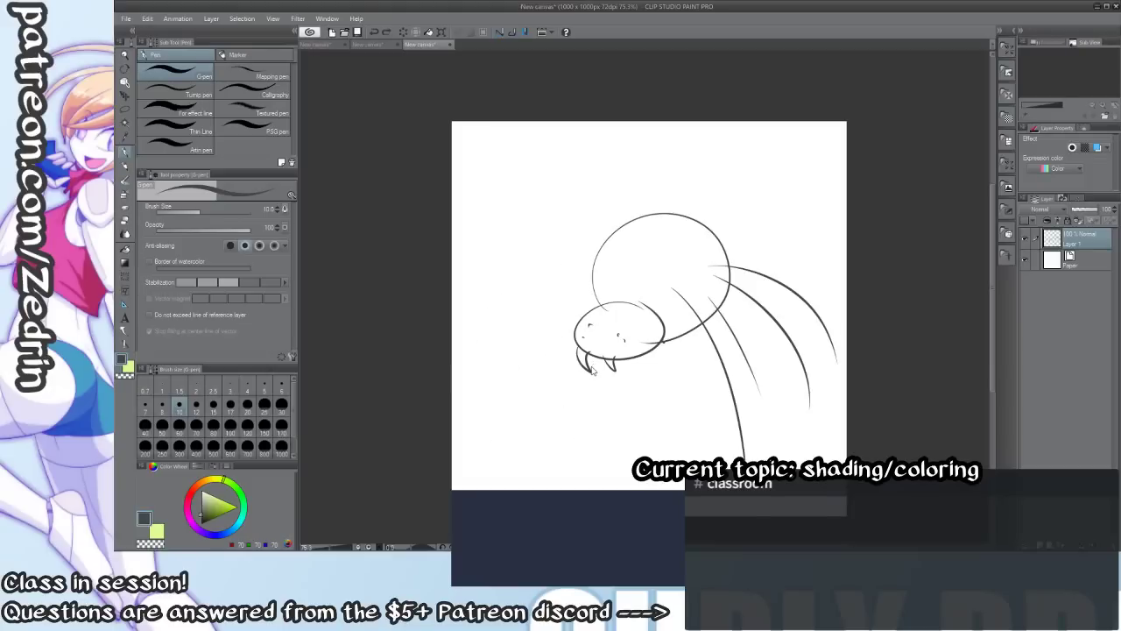
{"action": "key", "text": "ctrl+z"}
{"action": "key", "text": "ctrl+z"}
{"action": "key", "text": "ctrl+z"}
{"action": "key", "text": "ctrl+z"}
{"action": "key", "text": "ctrl+z"}
{"action": "key", "text": "ctrl+z"}
{"action": "key", "text": "ctrl+z"}
{"action": "key", "text": "ctrl+z"}
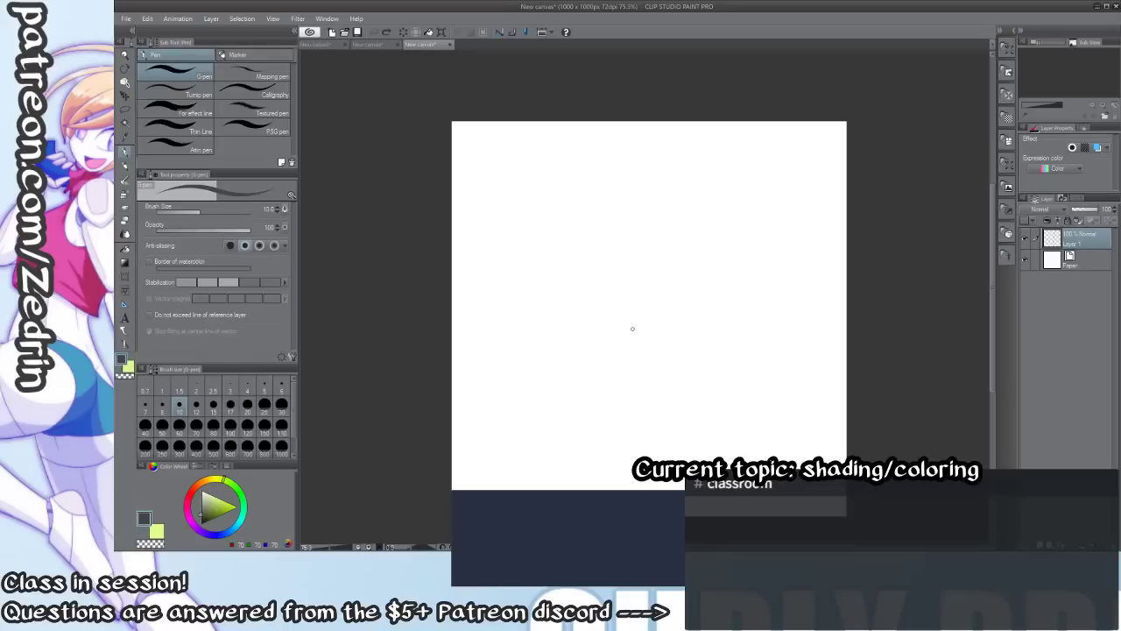
Sketch a torso shape tapering down to a small circle near the middle of the canvas.
{"action": "scroll", "coordinate": [631, 313], "scroll_direction": "up", "scroll_amount": 1}
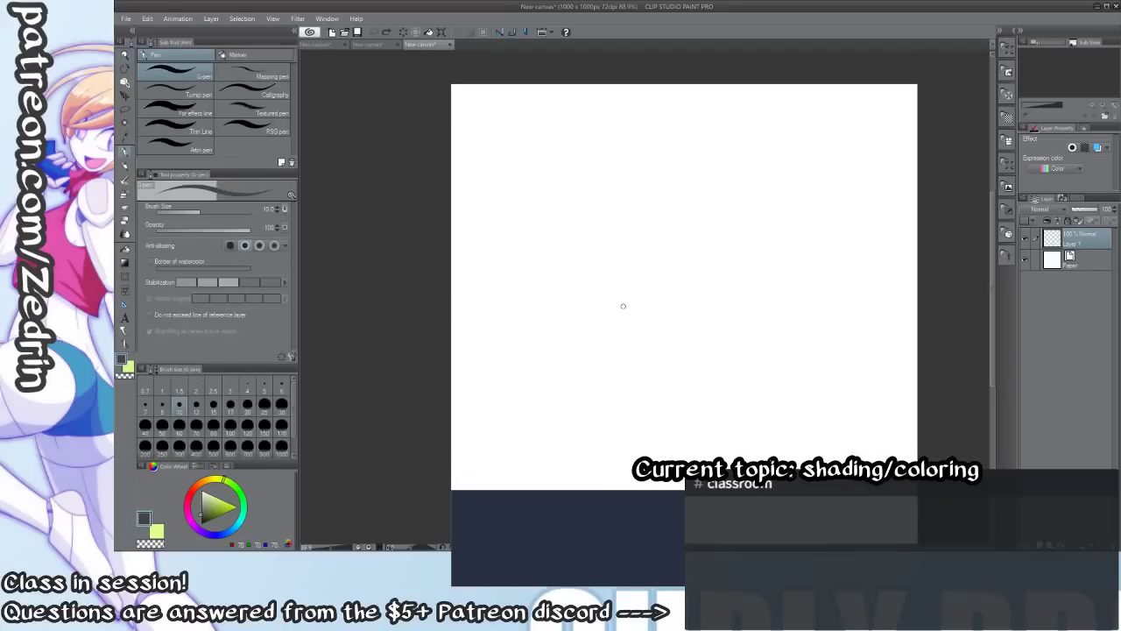
{"action": "left_click_drag", "start_coordinate": [648, 274], "coordinate": [565, 348]}
{"action": "key", "text": "ctrl+z"}
{"action": "mouse_move", "coordinate": [622, 212]}
{"action": "left_mouse_down"}
{"action": "mouse_move", "coordinate": [589, 251]}
{"action": "mouse_move", "coordinate": [627, 301]}
{"action": "left_mouse_up"}
{"action": "mouse_move", "coordinate": [629, 298]}
{"action": "left_mouse_down"}
{"action": "mouse_move", "coordinate": [653, 235]}
{"action": "mouse_move", "coordinate": [644, 227]}
{"action": "mouse_move", "coordinate": [596, 355]}
{"action": "mouse_move", "coordinate": [653, 290]}
{"action": "left_mouse_up"}
{"action": "key", "text": "ctrl+z"}
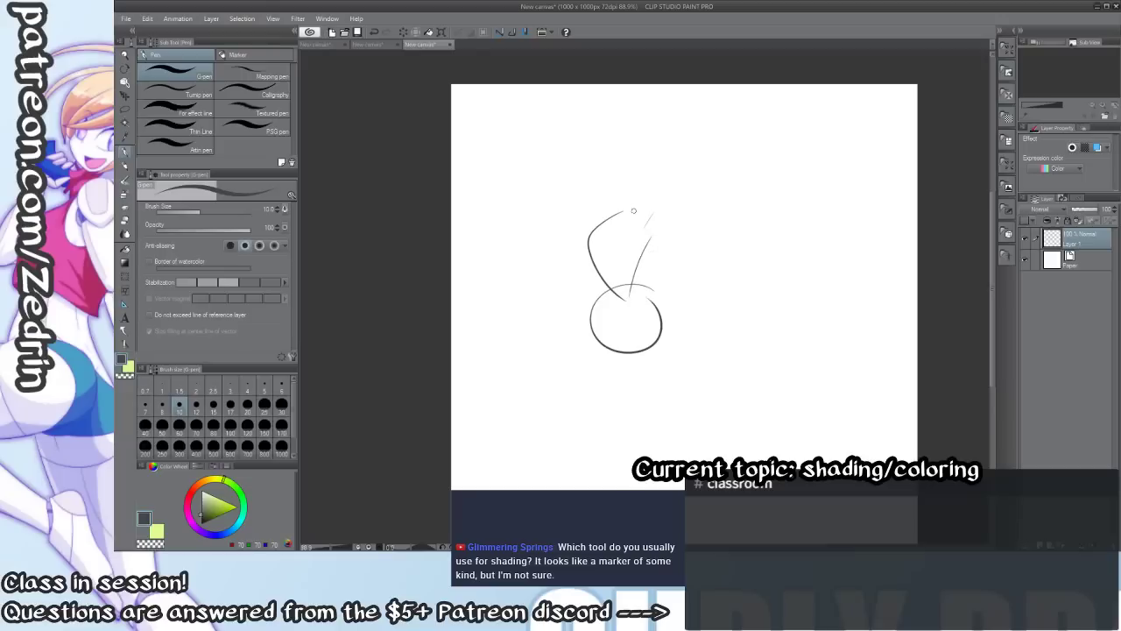
Draw flaring waist contours into the circle and add a second, wider overlapping round form for the hips.
{"action": "mouse_move", "coordinate": [599, 304]}
{"action": "left_mouse_down"}
{"action": "mouse_move", "coordinate": [690, 317]}
{"action": "mouse_move", "coordinate": [644, 351]}
{"action": "left_mouse_up"}
{"action": "mouse_move", "coordinate": [592, 266]}
{"action": "left_mouse_down"}
{"action": "mouse_move", "coordinate": [587, 331]}
{"action": "mouse_move", "coordinate": [602, 349]}
{"action": "left_mouse_up"}
{"action": "mouse_move", "coordinate": [642, 261]}
{"action": "left_mouse_down"}
{"action": "mouse_move", "coordinate": [663, 331]}
{"action": "mouse_move", "coordinate": [653, 349]}
{"action": "mouse_move", "coordinate": [608, 337]}
{"action": "mouse_move", "coordinate": [658, 349]}
{"action": "left_mouse_up"}
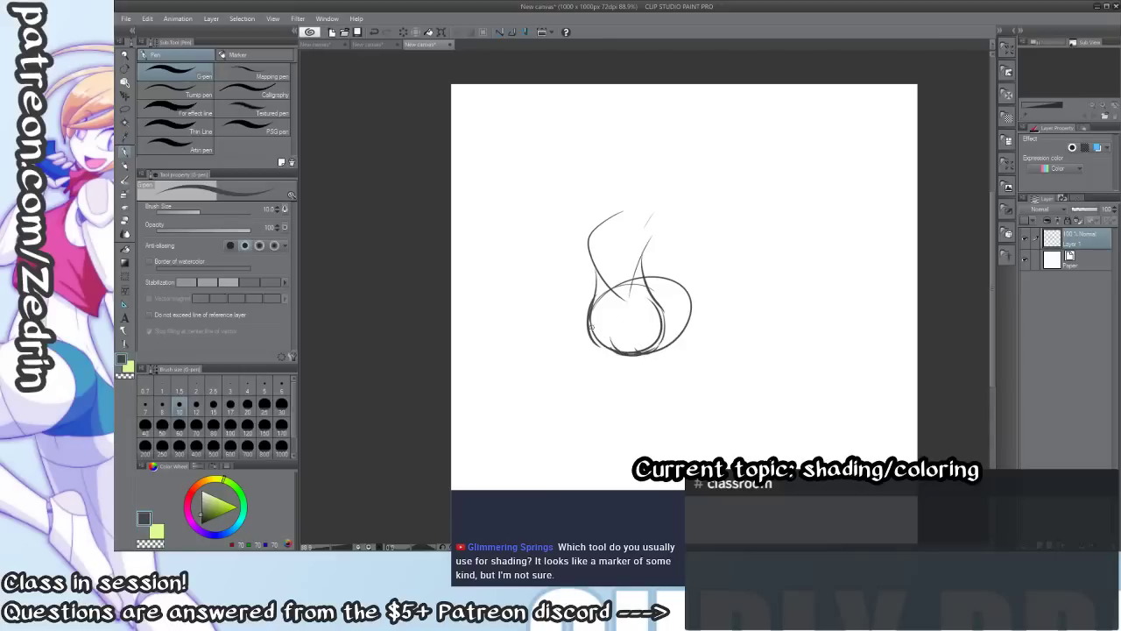
{"action": "left_click_drag", "start_coordinate": [592, 327], "coordinate": [624, 350]}
{"action": "left_click_drag", "start_coordinate": [638, 284], "coordinate": [652, 349]}
Close the top of the torso sketch with rounded contour lines at both upper corners.
{"action": "left_click_drag", "start_coordinate": [562, 316], "coordinate": [607, 343]}
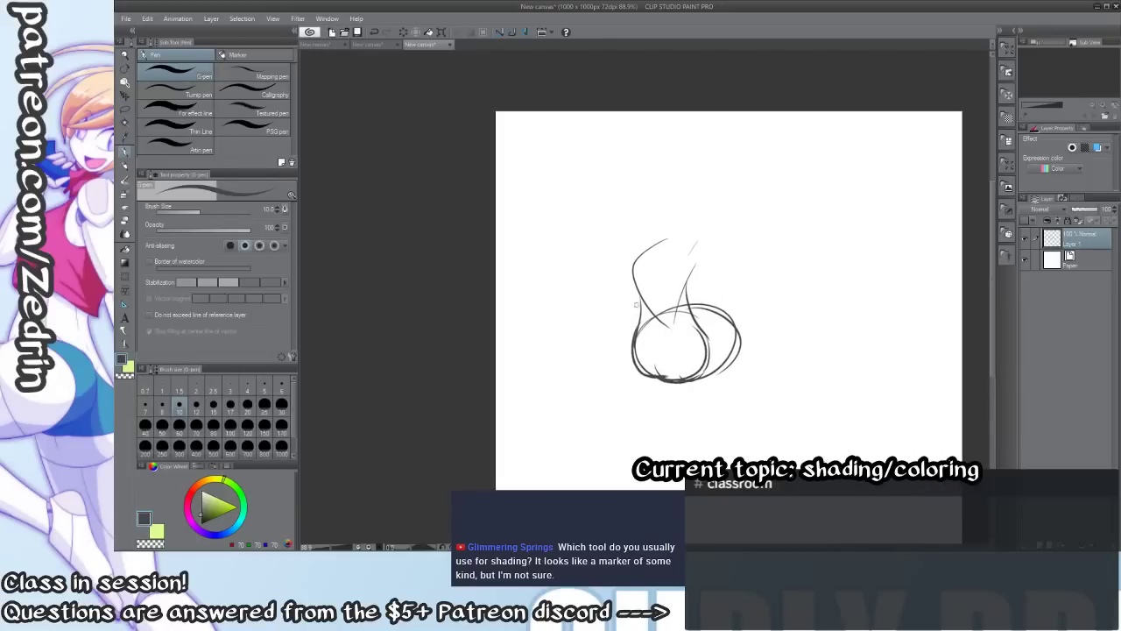
{"action": "mouse_move", "coordinate": [653, 253]}
{"action": "left_mouse_down"}
{"action": "mouse_move", "coordinate": [681, 243]}
{"action": "mouse_move", "coordinate": [661, 236]}
{"action": "mouse_move", "coordinate": [726, 230]}
{"action": "mouse_move", "coordinate": [715, 278]}
{"action": "left_mouse_up"}
{"action": "left_click_drag", "start_coordinate": [666, 230], "coordinate": [627, 282]}
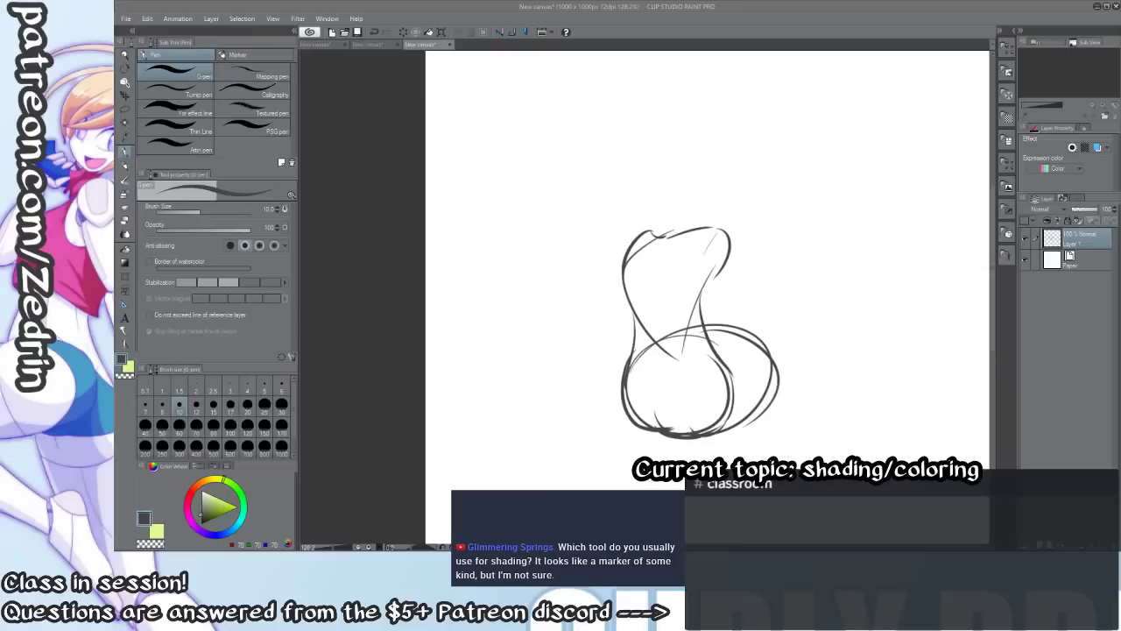
{"action": "scroll", "coordinate": [675, 271], "scroll_direction": "up", "scroll_amount": 2}
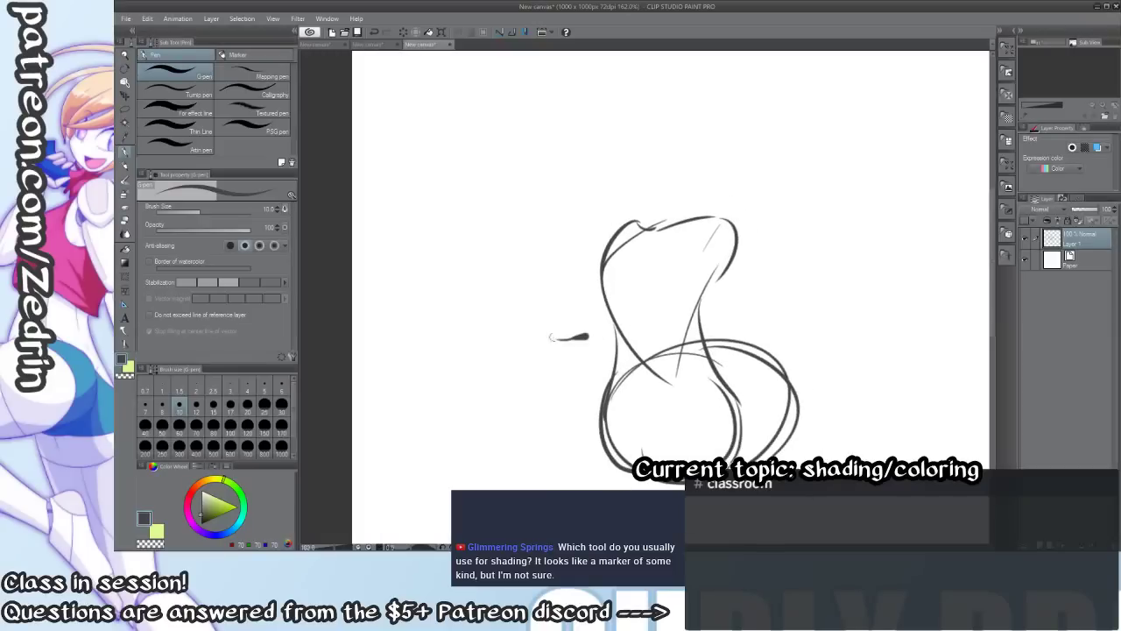
{"action": "key", "text": "ctrl+z"}
{"action": "left_click_drag", "start_coordinate": [721, 190], "coordinate": [626, 237]}
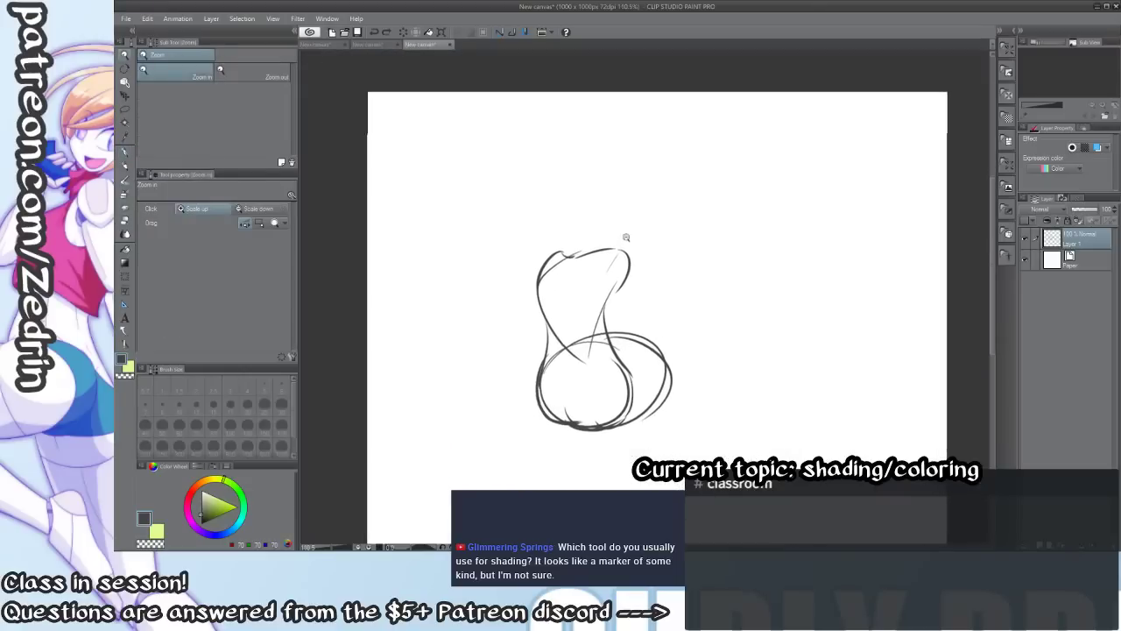
Try a thick dark G-pen stroke beside the torso sketch with an enlarged brush, then undo it.
{"action": "left_click_drag", "start_coordinate": [716, 192], "coordinate": [684, 317]}
{"action": "key", "text": "ctrl+z"}
{"action": "key", "text": "bracketright"}
{"action": "key", "text": "bracketright"}
{"action": "key", "text": "bracketright"}
{"action": "key", "text": "bracketright"}
{"action": "key", "text": "bracketright"}
{"action": "left_click_drag", "start_coordinate": [723, 185], "coordinate": [689, 248]}
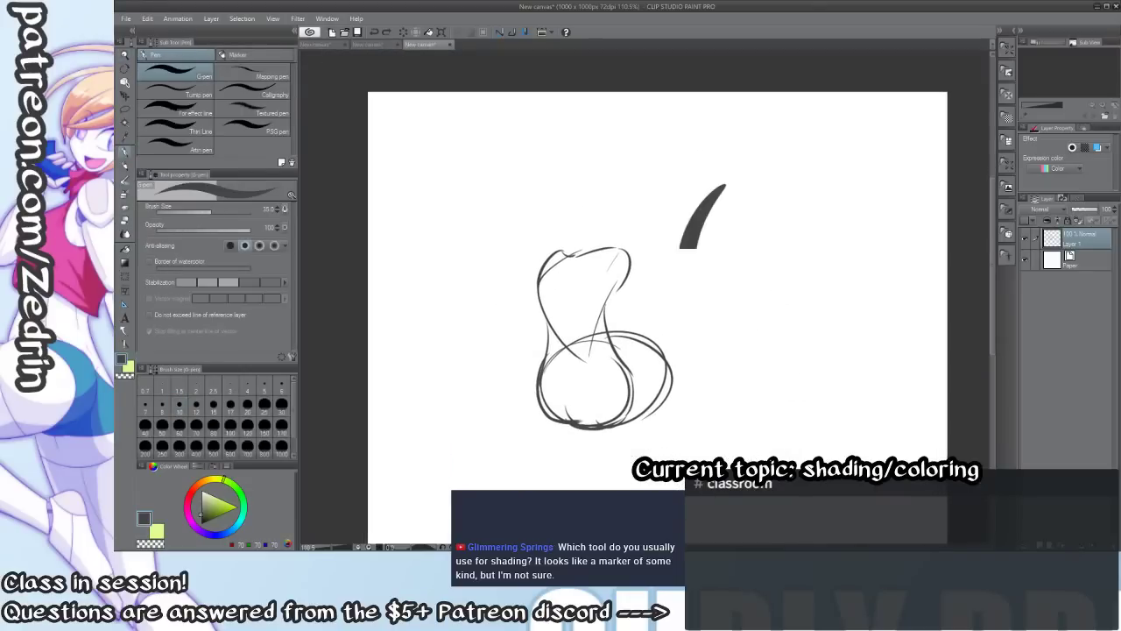
{"action": "key", "text": "ctrl+z"}
Try a broad soft grey stroke with the Hard airbrush, undo it, and show the Blend tools before returning to the G-pen.
{"action": "key", "text": "b"}
{"action": "left_click_drag", "start_coordinate": [722, 162], "coordinate": [792, 375]}
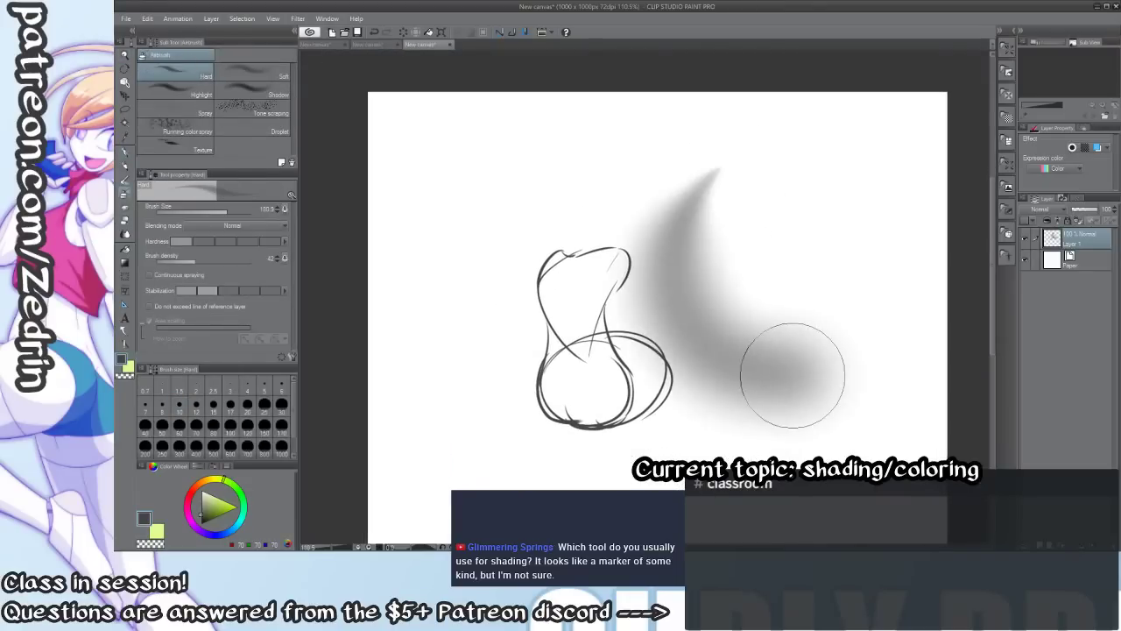
{"action": "key", "text": "ctrl+z"}
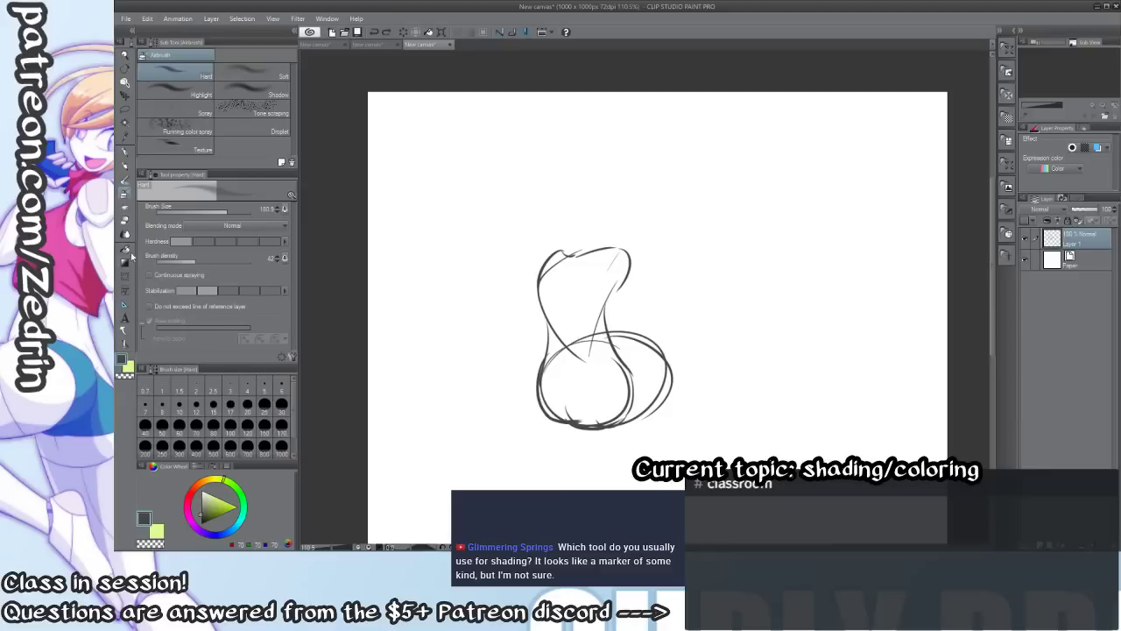
{"action": "left_click", "coordinate": [125, 236]}
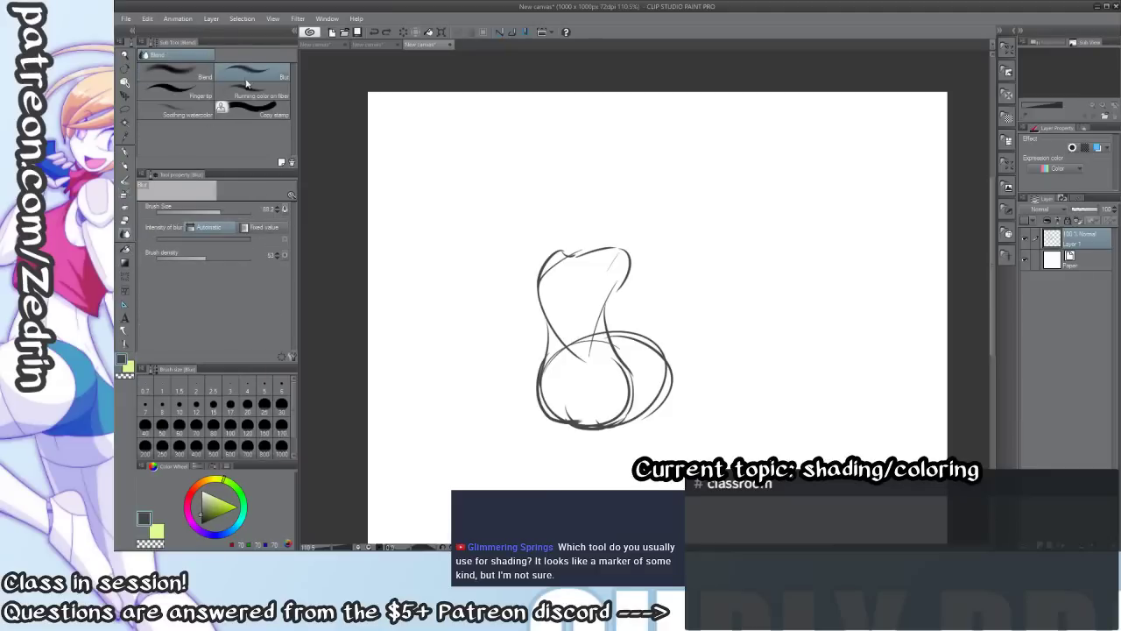
{"action": "left_click", "coordinate": [125, 153]}
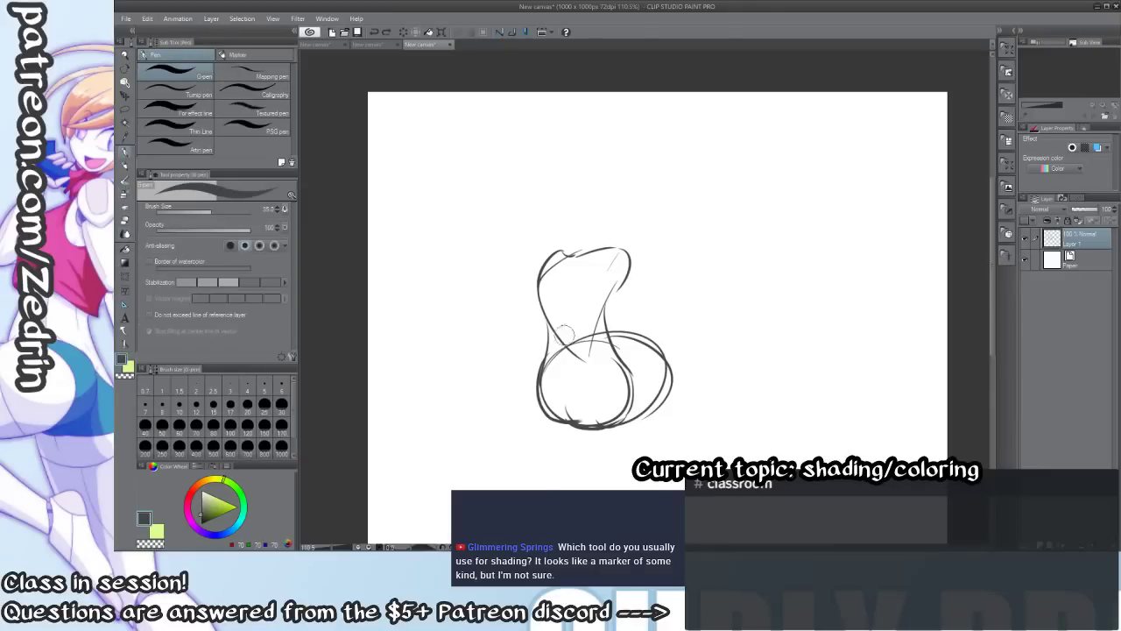
Undo a test stroke and reduce the G-pen's brush size to 12.
{"action": "left_click_drag", "start_coordinate": [609, 339], "coordinate": [641, 312]}
{"action": "key", "text": "ctrl+z"}
{"action": "key", "text": "e"}
{"action": "key", "text": "p"}
{"action": "key", "text": "bracketleft"}
{"action": "key", "text": "bracketleft"}
{"action": "key", "text": "bracketleft"}
{"action": "key", "text": "bracketleft"}
{"action": "key", "text": "bracketleft"}
{"action": "key", "text": "bracketleft"}
Sketch a long rounded thigh outline looping down below the hips and back up, undoing the earlier tries.
{"action": "mouse_move", "coordinate": [617, 336]}
{"action": "left_mouse_down"}
{"action": "mouse_move", "coordinate": [670, 203]}
{"action": "mouse_move", "coordinate": [569, 398]}
{"action": "mouse_move", "coordinate": [602, 270]}
{"action": "left_mouse_up"}
{"action": "key", "text": "ctrl+space"}
{"action": "mouse_move", "coordinate": [563, 327]}
{"action": "left_mouse_down"}
{"action": "mouse_move", "coordinate": [585, 345]}
{"action": "mouse_move", "coordinate": [565, 342]}
{"action": "mouse_move", "coordinate": [641, 369]}
{"action": "left_mouse_up"}
{"action": "key", "text": "ctrl+space"}
{"action": "key", "text": "ctrl+z"}
{"action": "mouse_move", "coordinate": [635, 328]}
{"action": "left_mouse_down"}
{"action": "mouse_move", "coordinate": [655, 349]}
{"action": "mouse_move", "coordinate": [556, 446]}
{"action": "mouse_move", "coordinate": [606, 440]}
{"action": "left_mouse_up"}
{"action": "key", "text": "ctrl+z"}
{"action": "key", "text": "ctrl+z"}
{"action": "left_click_drag", "start_coordinate": [596, 340], "coordinate": [667, 353]}
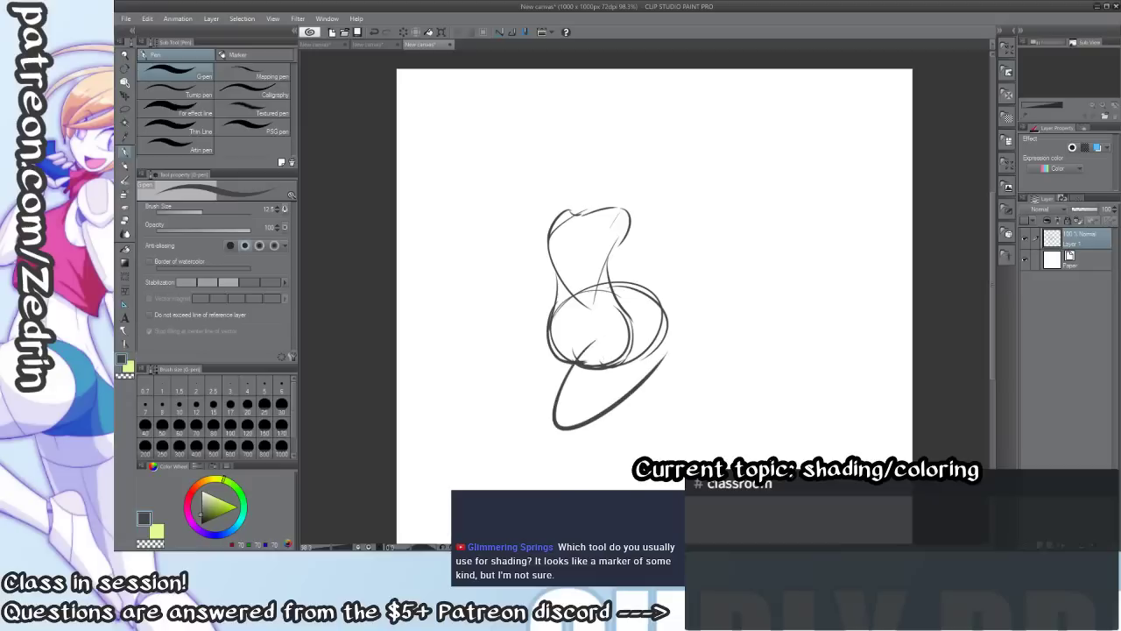
Remove the long thigh outline and try new thigh curves starting inside the hip circle, undoing each attempt.
{"action": "key", "text": "ctrl+z"}
{"action": "left_click_drag", "start_coordinate": [574, 305], "coordinate": [572, 348]}
{"action": "key", "text": "ctrl+z"}
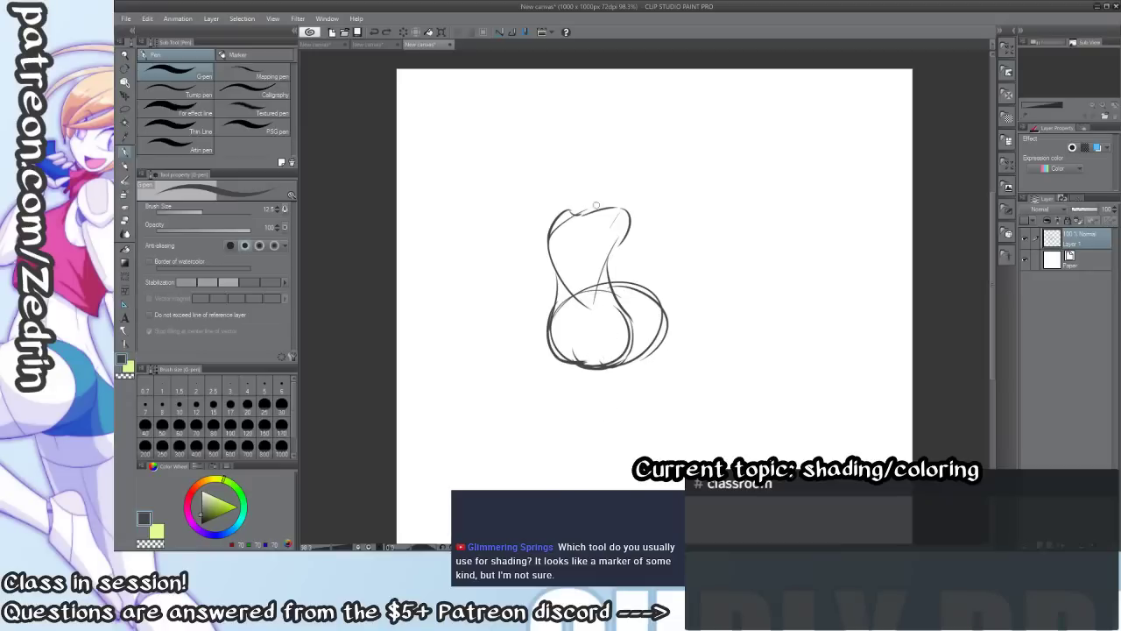
{"action": "key", "text": "ctrl+z"}
{"action": "mouse_move", "coordinate": [596, 207]}
{"action": "left_mouse_down"}
{"action": "mouse_move", "coordinate": [549, 337]}
{"action": "mouse_move", "coordinate": [550, 427]}
{"action": "mouse_move", "coordinate": [568, 434]}
{"action": "left_mouse_up"}
{"action": "key", "text": "ctrl+z"}
{"action": "left_click_drag", "start_coordinate": [605, 324], "coordinate": [557, 431]}
{"action": "key", "text": "ctrl+z"}
{"action": "key", "text": "ctrl+z"}
{"action": "left_click_drag", "start_coordinate": [601, 321], "coordinate": [555, 431]}
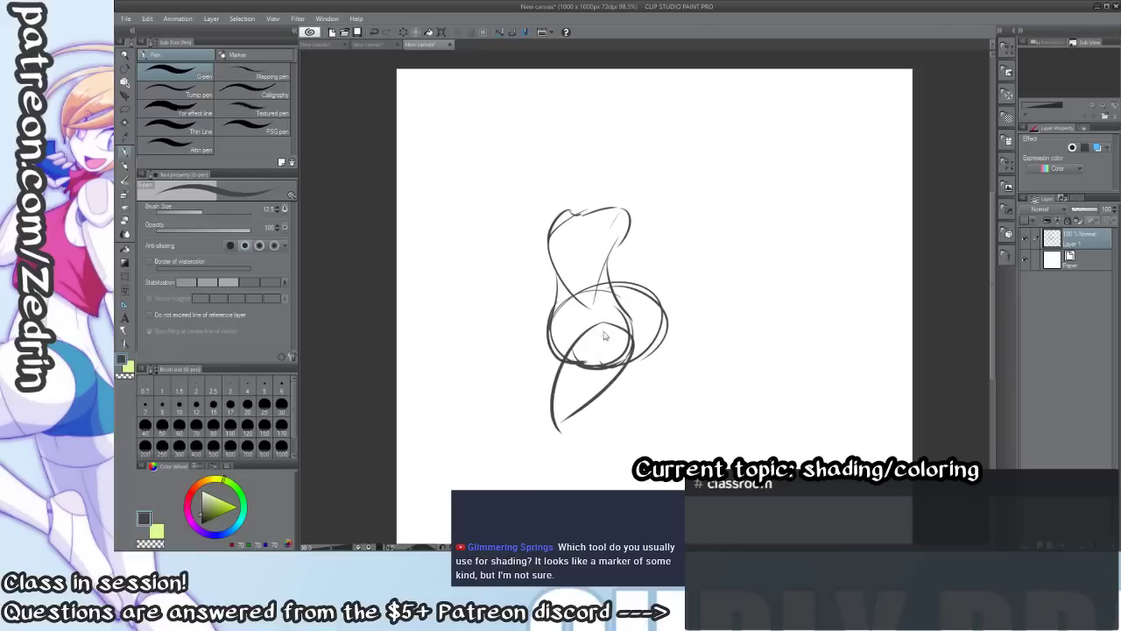
{"action": "key", "text": "ctrl+z"}
{"action": "key", "text": "ctrl+z"}
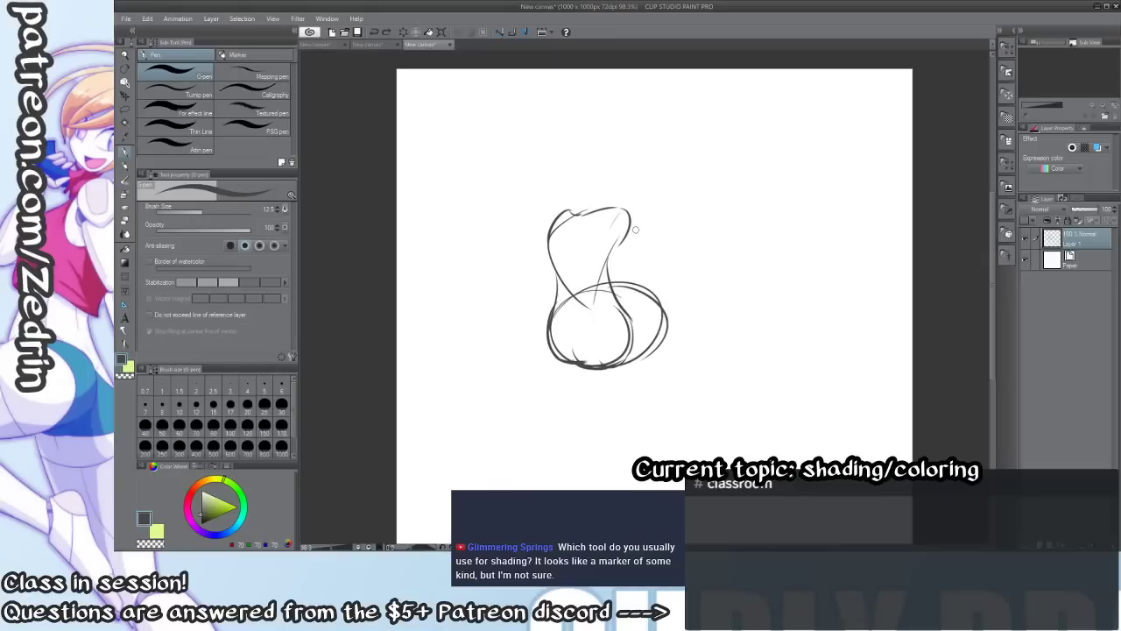
Close the gap in the torso's top edge with a short shoulder line, undoing the stray strokes.
{"action": "mouse_move", "coordinate": [580, 242]}
{"action": "left_mouse_down"}
{"action": "mouse_move", "coordinate": [625, 325]}
{"action": "mouse_move", "coordinate": [674, 317]}
{"action": "left_mouse_up"}
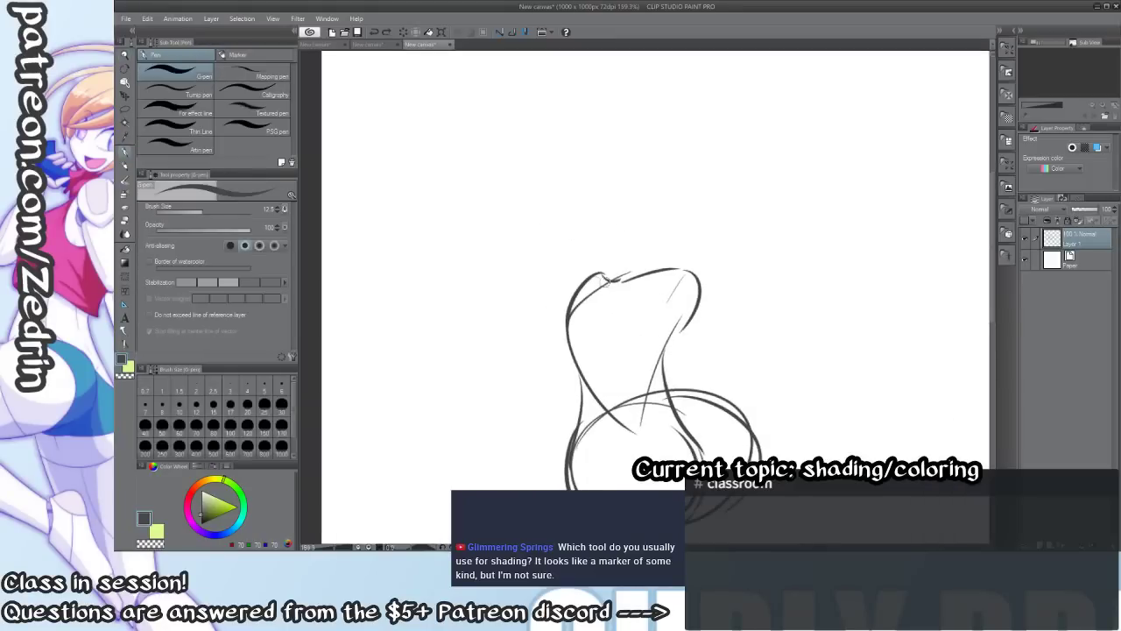
{"action": "left_click_drag", "start_coordinate": [584, 284], "coordinate": [669, 270]}
{"action": "key", "text": "ctrl+z"}
{"action": "scroll", "coordinate": [640, 240], "scroll_direction": "down", "scroll_amount": 2}
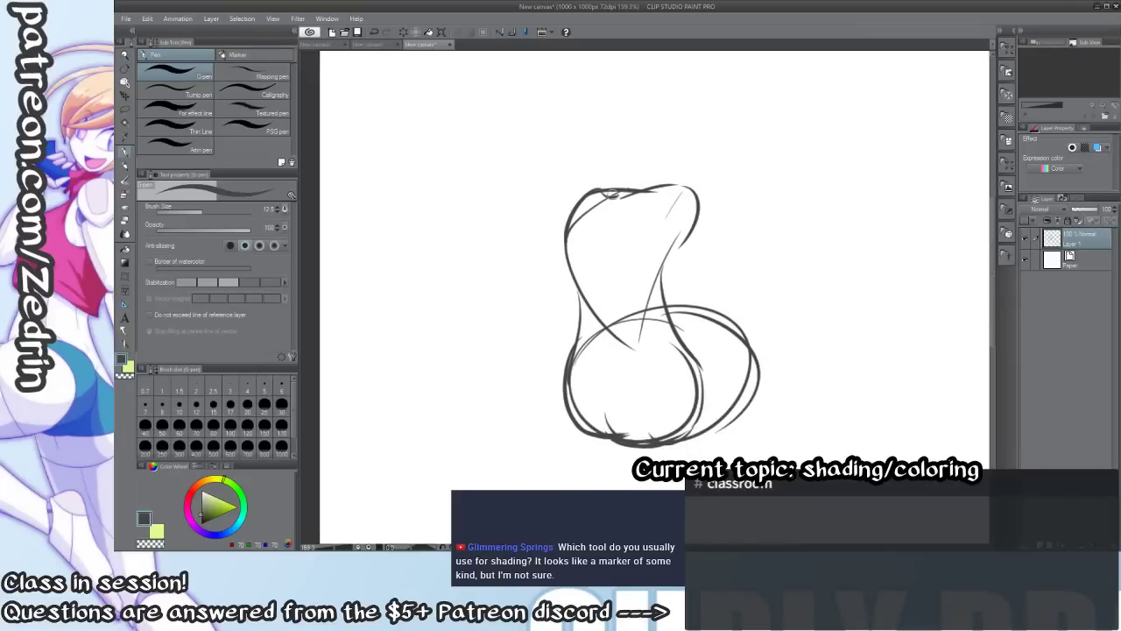
{"action": "mouse_move", "coordinate": [645, 295]}
{"action": "left_mouse_down"}
{"action": "mouse_move", "coordinate": [618, 293]}
{"action": "mouse_move", "coordinate": [685, 289]}
{"action": "mouse_move", "coordinate": [600, 279]}
{"action": "left_mouse_up"}
{"action": "key", "text": "ctrl+z"}
{"action": "key", "text": "ctrl+z"}
Try a thigh shape slanting down from the hips with inner and outer curves, undoing the extra strokes.
{"action": "mouse_move", "coordinate": [689, 301]}
{"action": "left_mouse_down"}
{"action": "mouse_move", "coordinate": [668, 342]}
{"action": "mouse_move", "coordinate": [615, 352]}
{"action": "mouse_move", "coordinate": [659, 357]}
{"action": "mouse_move", "coordinate": [592, 380]}
{"action": "mouse_move", "coordinate": [562, 480]}
{"action": "left_mouse_up"}
{"action": "left_click_drag", "start_coordinate": [691, 375], "coordinate": [556, 464]}
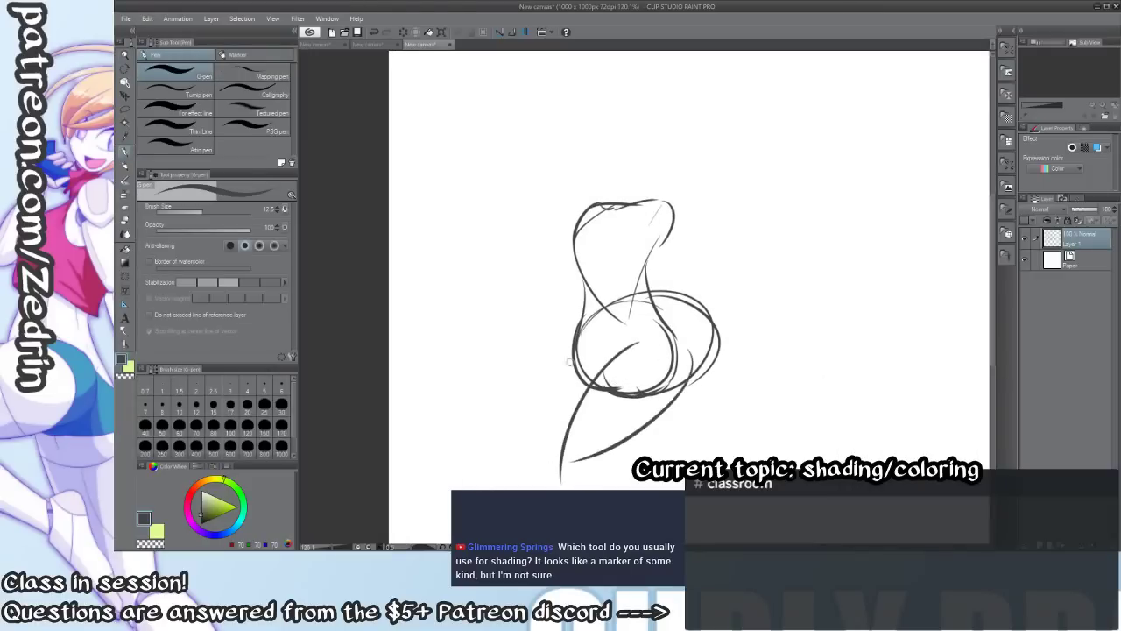
{"action": "left_click_drag", "start_coordinate": [571, 340], "coordinate": [560, 443]}
{"action": "mouse_move", "coordinate": [589, 365]}
{"action": "left_mouse_down"}
{"action": "mouse_move", "coordinate": [574, 314]}
{"action": "mouse_move", "coordinate": [635, 310]}
{"action": "left_mouse_up"}
{"action": "key", "text": "ctrl+z"}
{"action": "key", "text": "ctrl+z"}
{"action": "key", "text": "ctrl+z"}
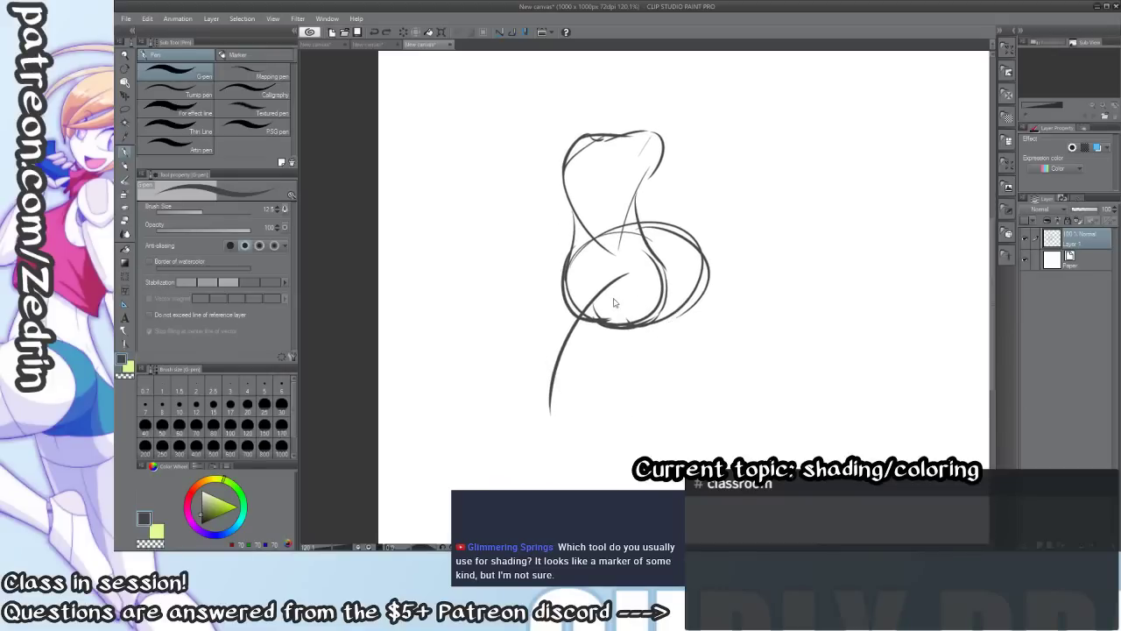
Try two legs running steeply down from the hips and converging at the knees, then undo them.
{"action": "left_click_drag", "start_coordinate": [609, 274], "coordinate": [638, 461]}
{"action": "left_click_drag", "start_coordinate": [662, 282], "coordinate": [625, 454]}
{"action": "left_click_drag", "start_coordinate": [566, 273], "coordinate": [615, 452]}
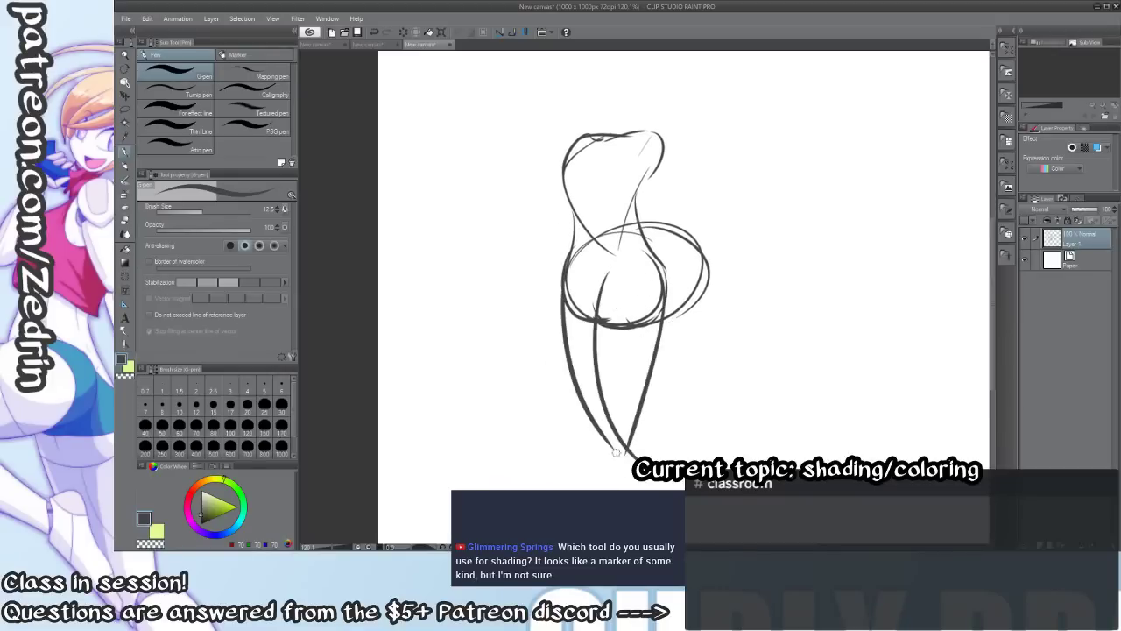
{"action": "key", "text": "ctrl+z"}
{"action": "key", "text": "ctrl+z"}
{"action": "key", "text": "ctrl+z"}
Sketch overlapping thighs as three curves sweeping diagonally down from the hips toward a pointed knee.
{"action": "left_click_drag", "start_coordinate": [627, 275], "coordinate": [554, 406]}
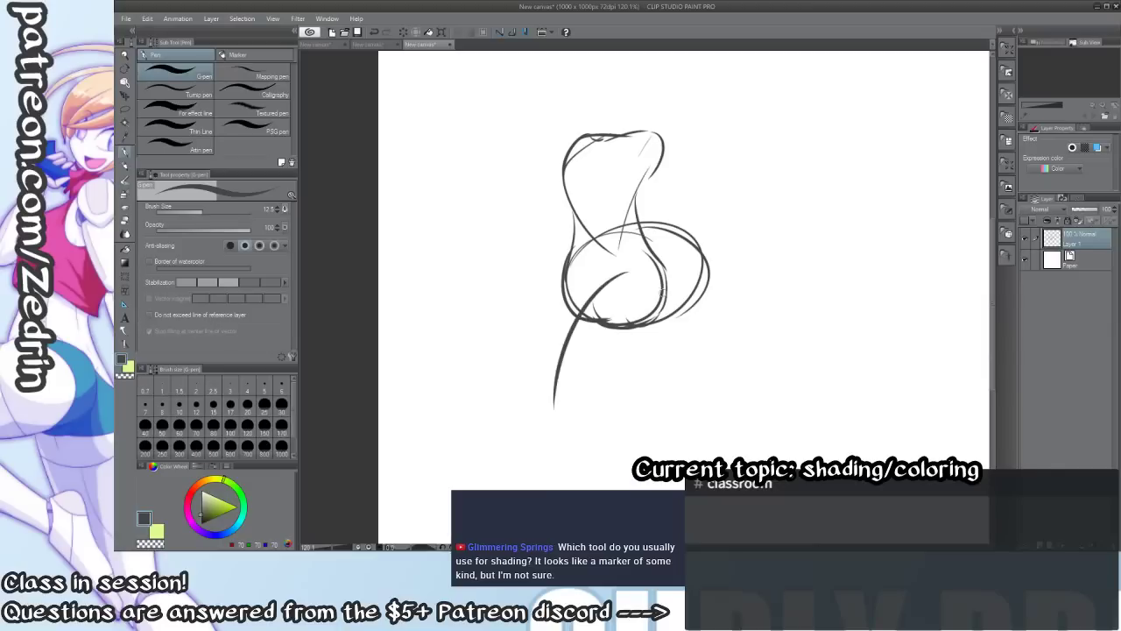
{"action": "left_click_drag", "start_coordinate": [668, 293], "coordinate": [569, 391]}
{"action": "left_click_drag", "start_coordinate": [563, 265], "coordinate": [552, 407]}
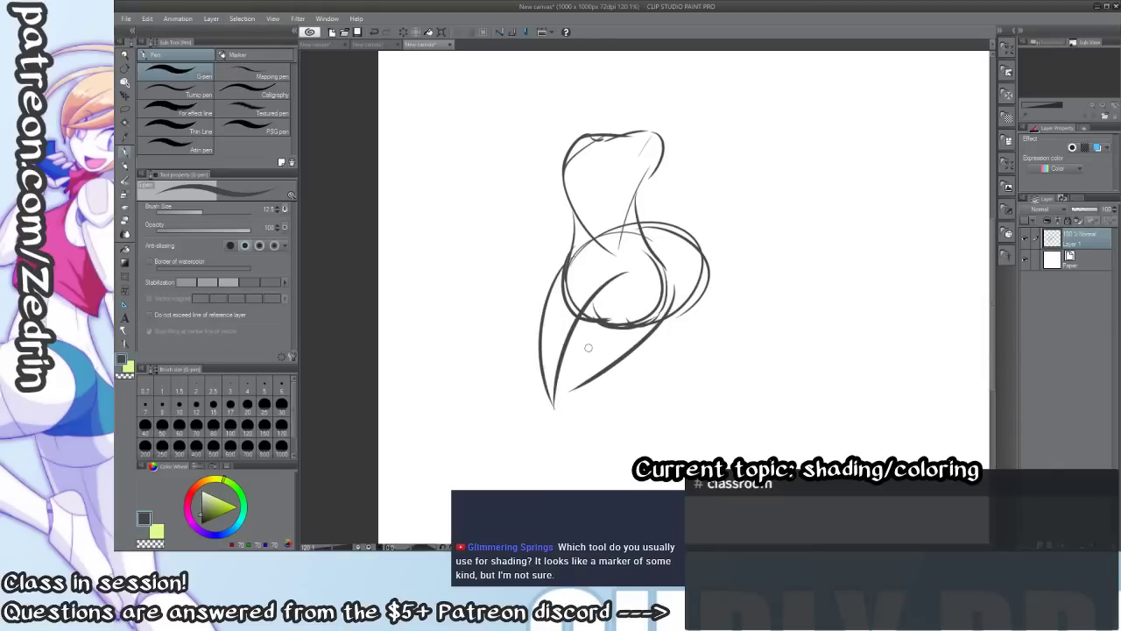
Add small contour strokes to the figure, including a short curve inside the upper torso, undoing one misplaced stroke.
{"action": "mouse_move", "coordinate": [591, 293]}
{"action": "left_mouse_down"}
{"action": "mouse_move", "coordinate": [544, 323]}
{"action": "mouse_move", "coordinate": [615, 364]}
{"action": "left_mouse_up"}
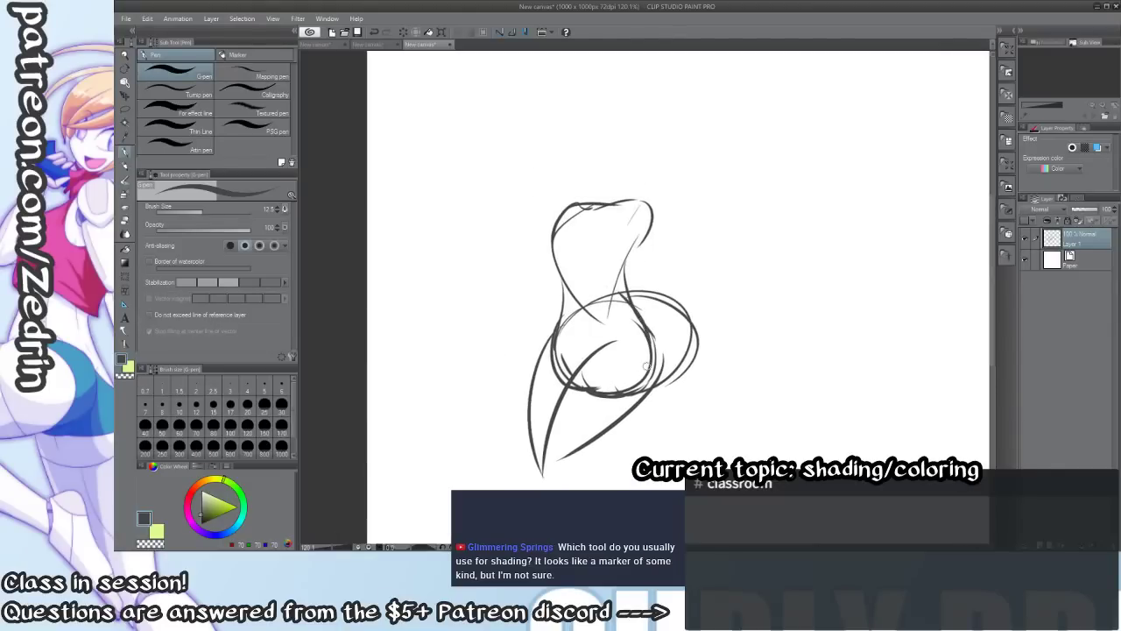
{"action": "left_click_drag", "start_coordinate": [589, 252], "coordinate": [614, 276]}
{"action": "left_click_drag", "start_coordinate": [632, 321], "coordinate": [632, 230]}
{"action": "key", "text": "ctrl+z"}
{"action": "mouse_move", "coordinate": [696, 310]}
{"action": "left_mouse_down"}
{"action": "mouse_move", "coordinate": [663, 310]}
{"action": "mouse_move", "coordinate": [662, 288]}
{"action": "left_mouse_up"}
{"action": "left_click_drag", "start_coordinate": [656, 355], "coordinate": [616, 408]}
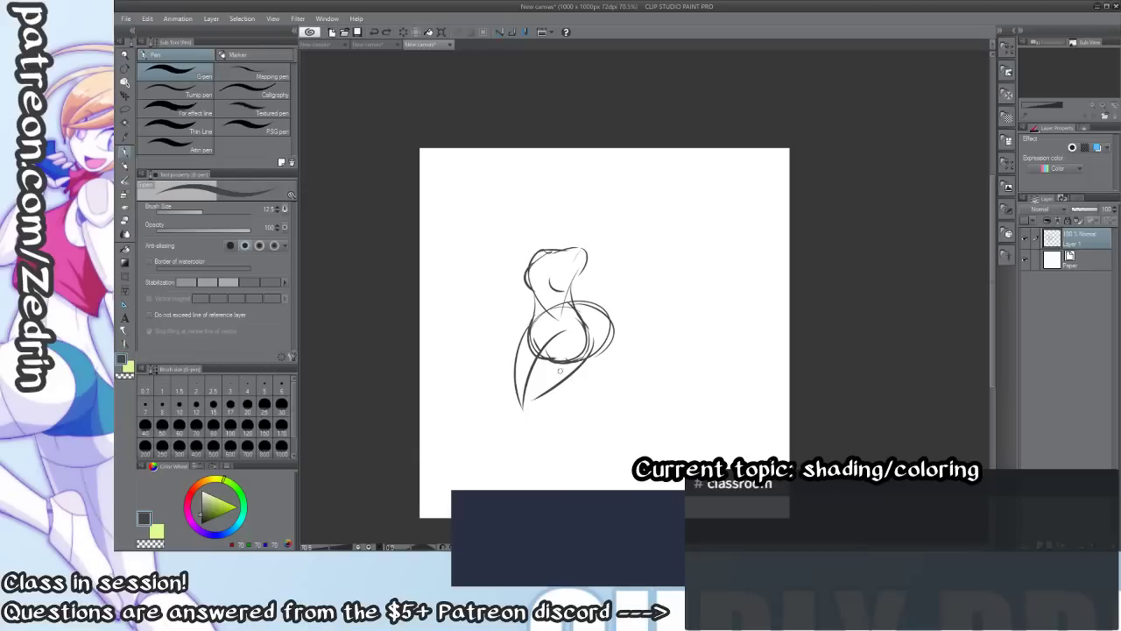
{"action": "mouse_move", "coordinate": [565, 390]}
{"action": "left_mouse_down"}
{"action": "mouse_move", "coordinate": [591, 368]}
{"action": "mouse_move", "coordinate": [580, 413]}
{"action": "mouse_move", "coordinate": [574, 366]}
{"action": "mouse_move", "coordinate": [562, 362]}
{"action": "left_mouse_up"}
{"action": "key", "text": "ctrl+space"}
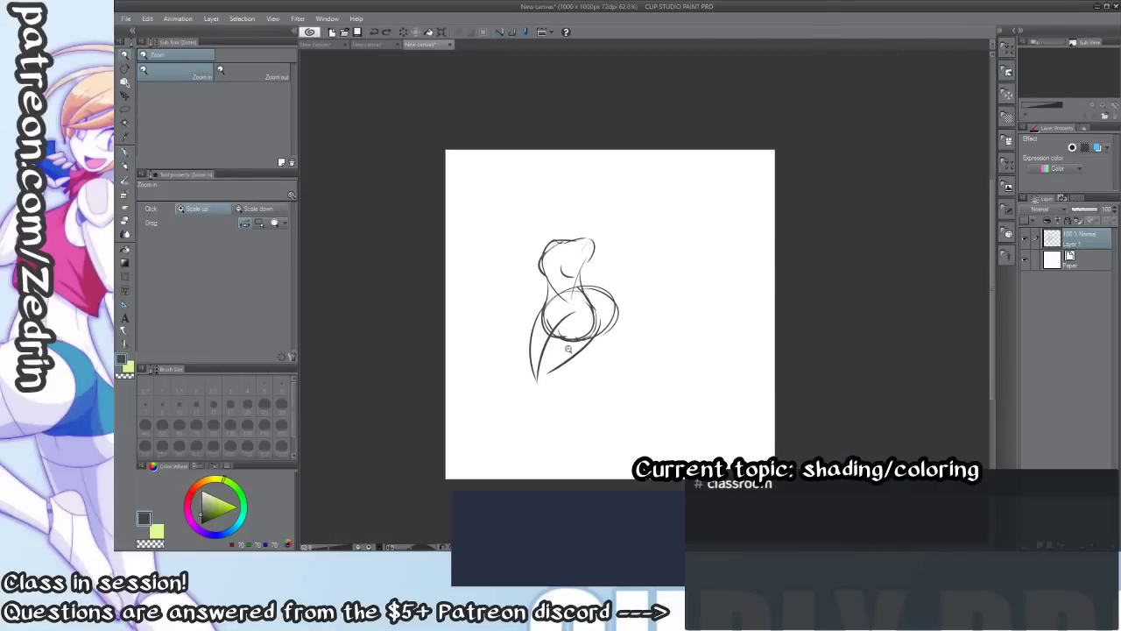
{"action": "left_click", "coordinate": [590, 355]}
Browse for a file to open in the doodlin folder and search it for "tut", then for "spider".
{"action": "key", "text": "ctrl+o"}
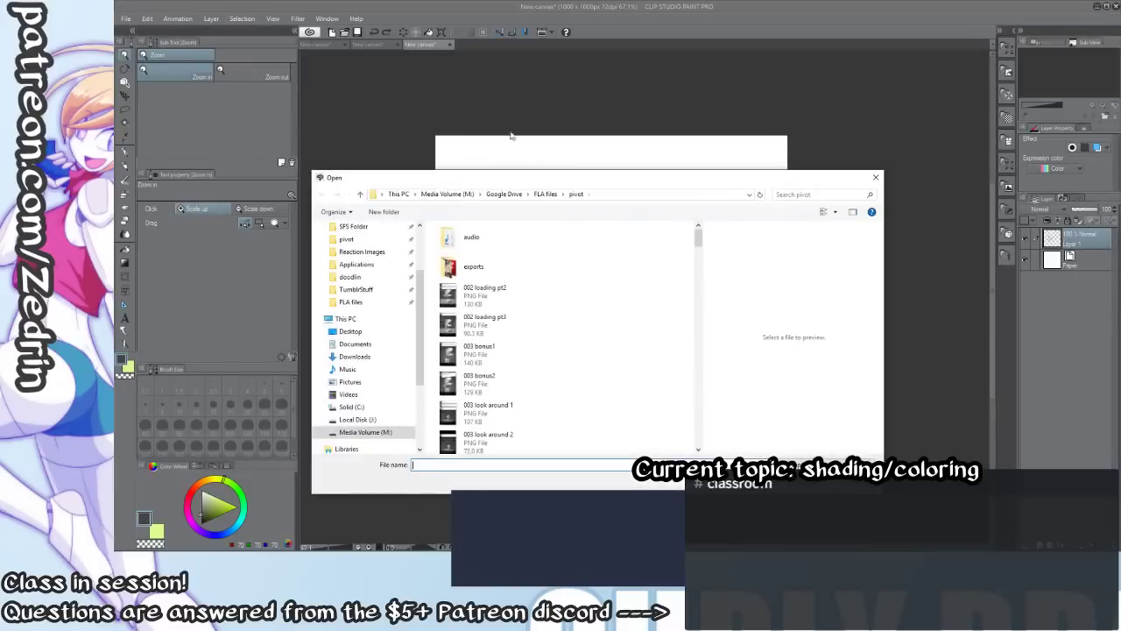
{"action": "left_click", "coordinate": [362, 279]}
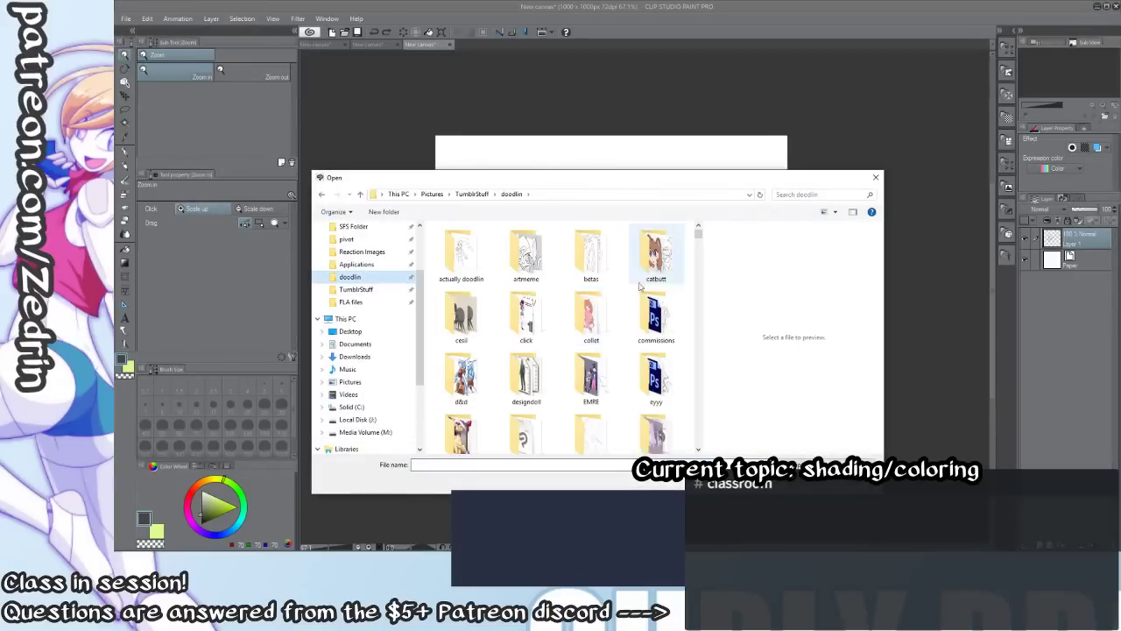
{"action": "left_click", "coordinate": [793, 196]}
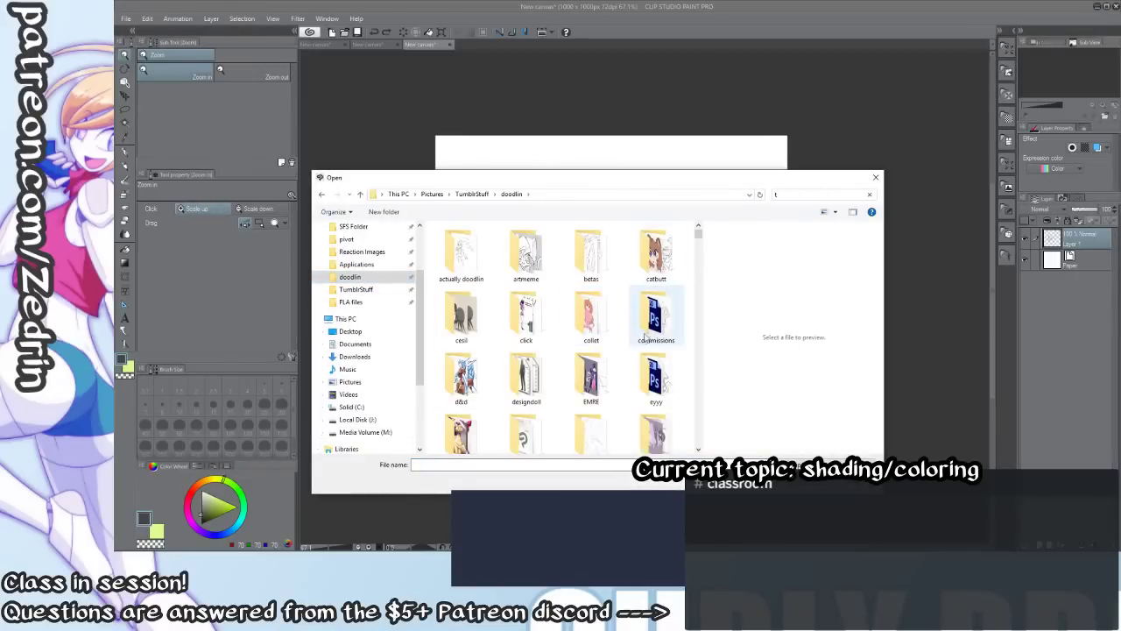
{"action": "type", "text": "tut"}
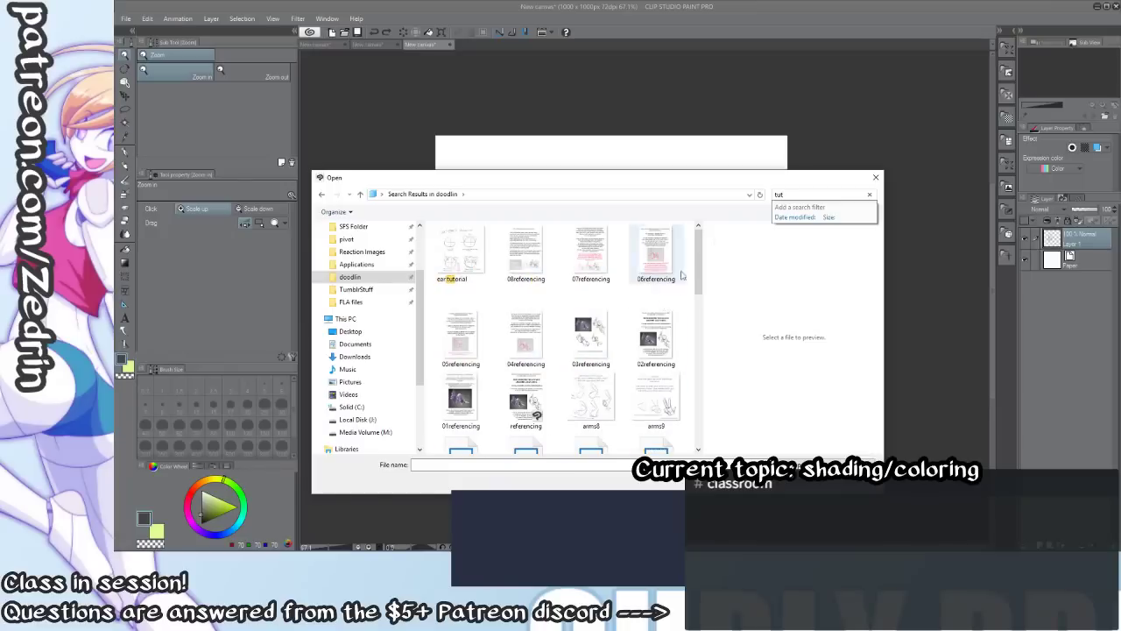
{"action": "key", "text": "ctrl+a"}
{"action": "type", "text": "s"}
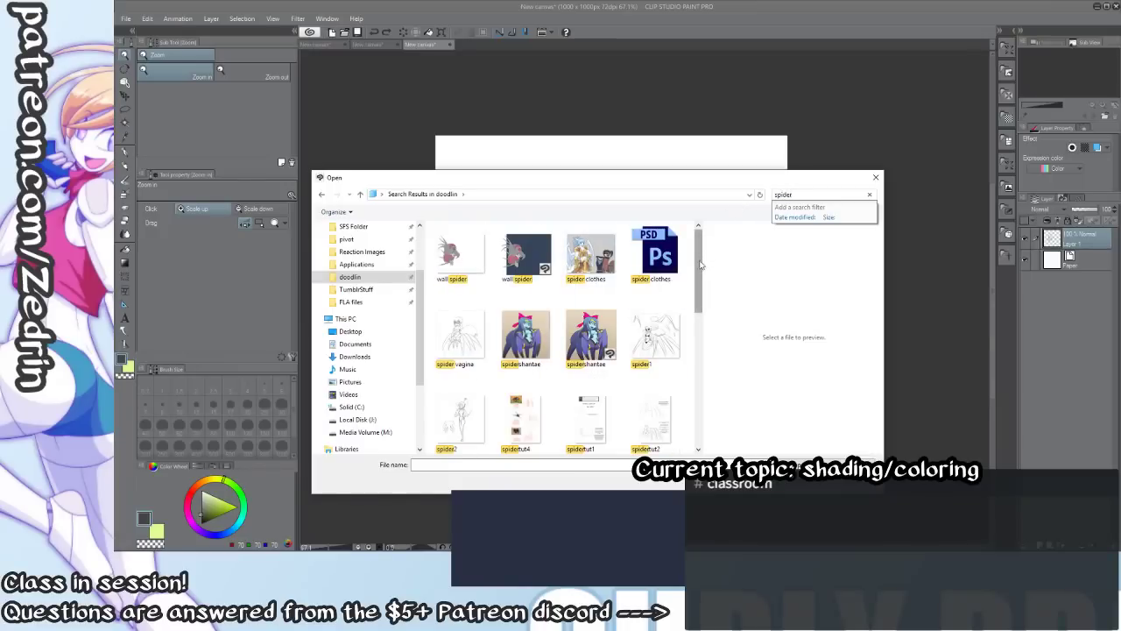
Go to the folder location of the spidertut1 search result and open the spidertut1 image.
{"action": "scroll", "coordinate": [630, 333], "scroll_direction": "down", "scroll_amount": 2}
{"action": "left_click", "coordinate": [591, 351]}
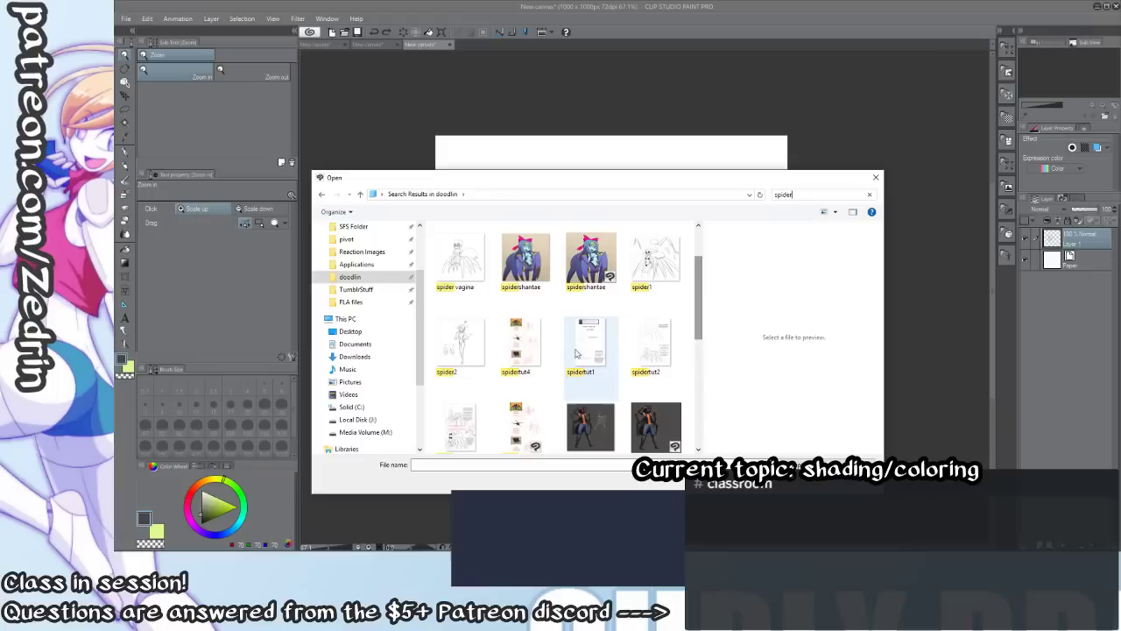
{"action": "left_click", "coordinate": [648, 348]}
{"action": "left_click", "coordinate": [595, 362]}
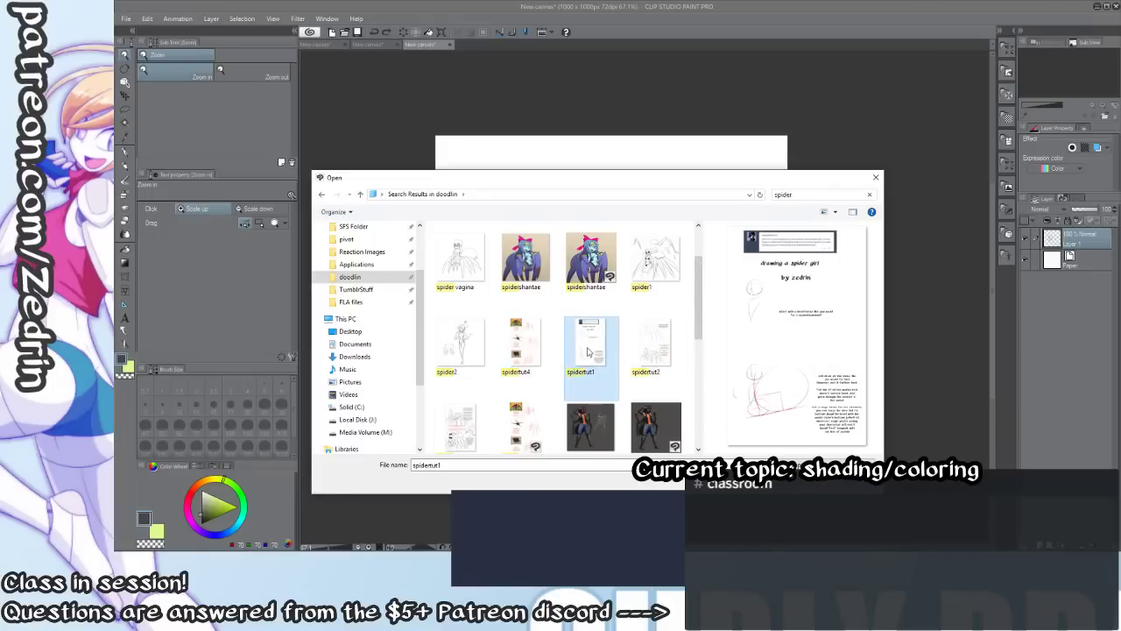
{"action": "right_click", "coordinate": [587, 351]}
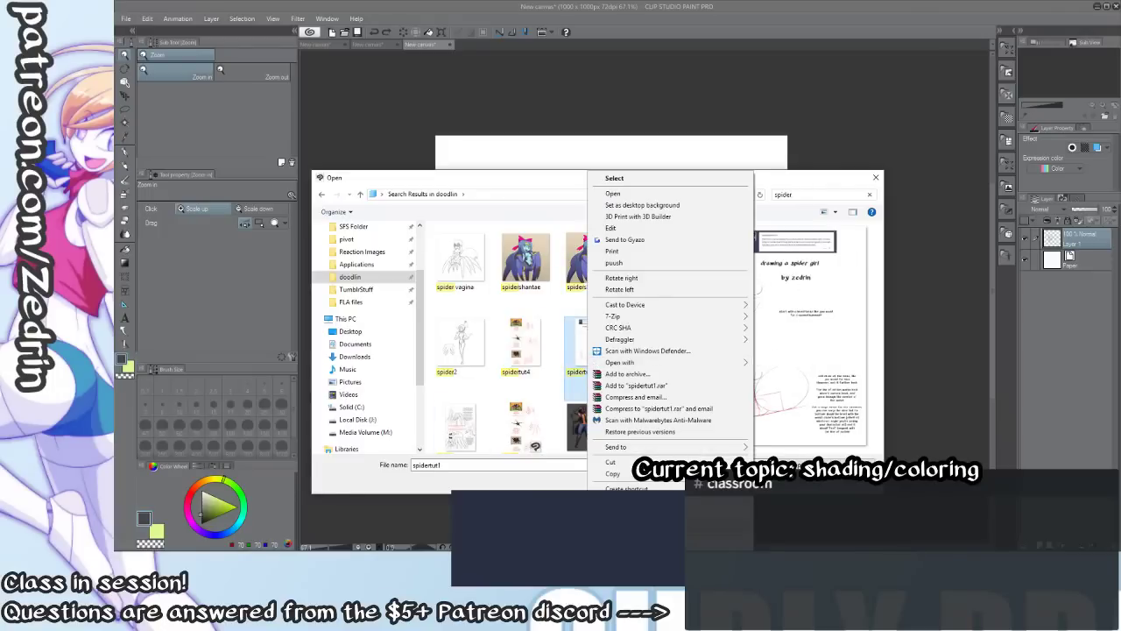
{"action": "left_click", "coordinate": [627, 527]}
{"action": "left_click_drag", "start_coordinate": [699, 392], "coordinate": [699, 418]}
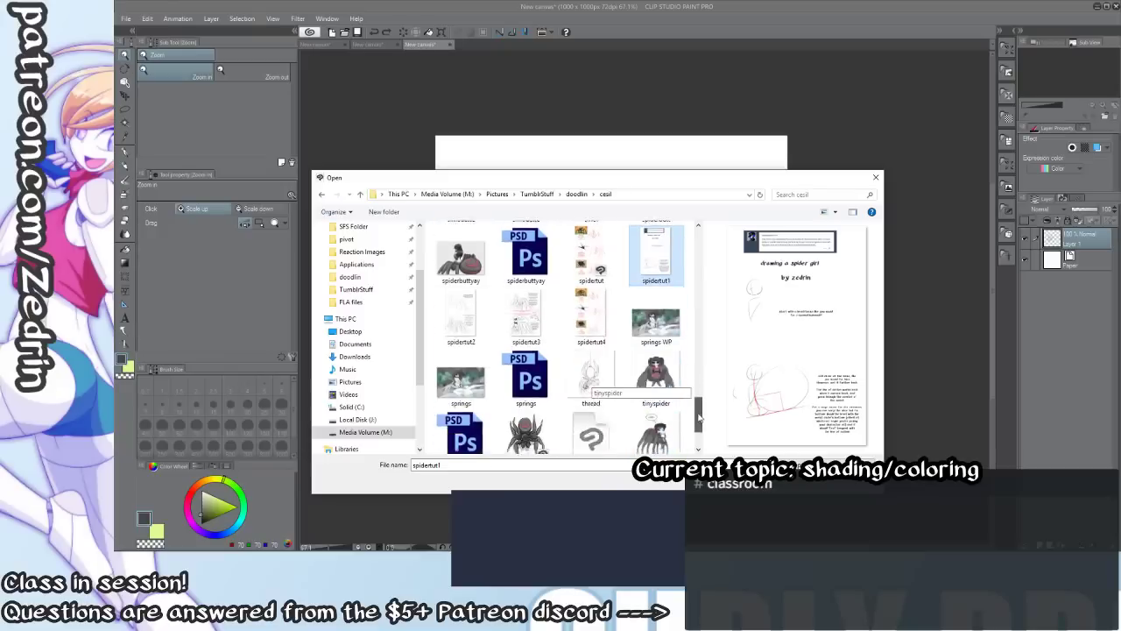
{"action": "scroll", "coordinate": [699, 417], "scroll_direction": "up", "scroll_amount": 1}
{"action": "left_click", "coordinate": [591, 368]}
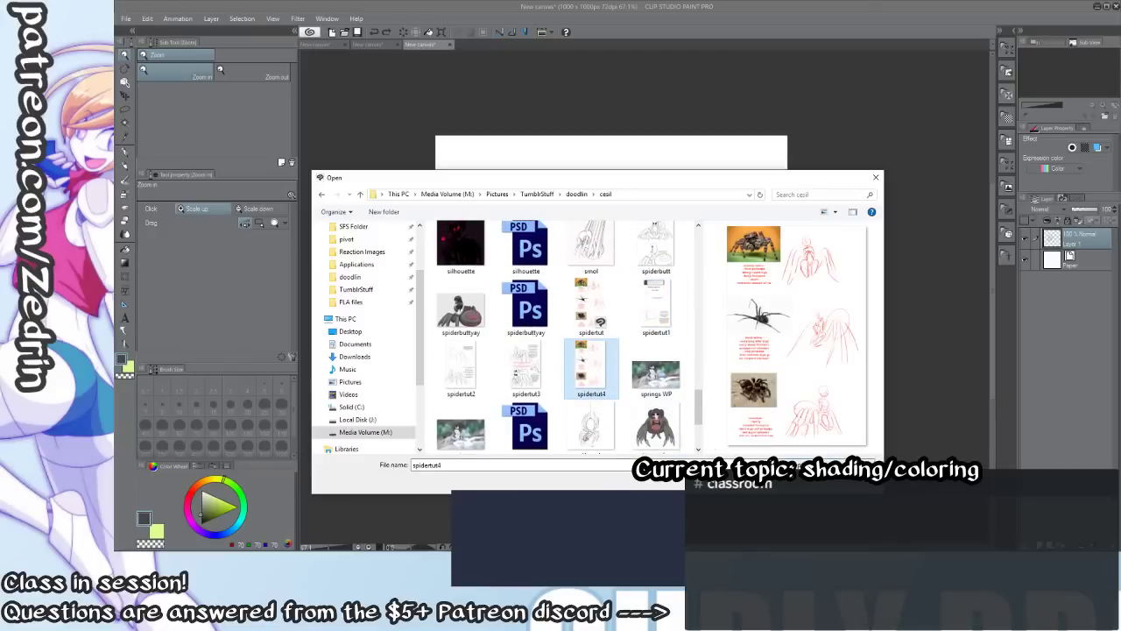
{"action": "double_click", "coordinate": [656, 303]}
Browse the cesil folder again and open the spidertut2 image.
{"action": "key", "text": "ctrl+o"}
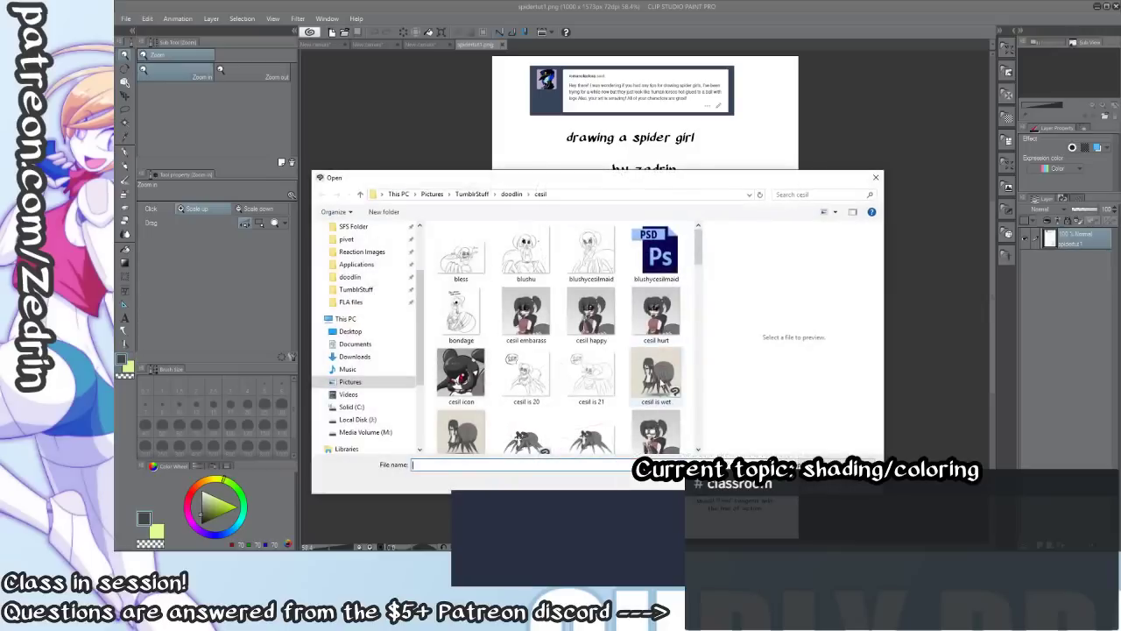
{"action": "scroll", "coordinate": [653, 318], "scroll_direction": "down", "scroll_amount": 6}
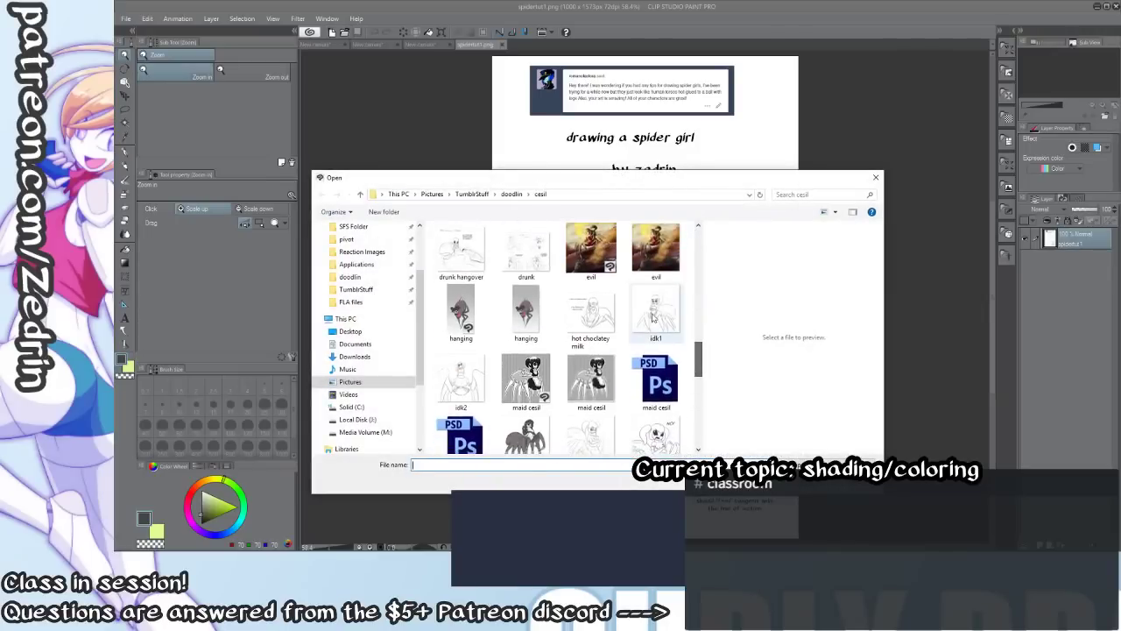
{"action": "left_click", "coordinate": [652, 318]}
{"action": "scroll", "coordinate": [652, 318], "scroll_direction": "down", "scroll_amount": 3}
{"action": "left_click", "coordinate": [653, 316]}
{"action": "scroll", "coordinate": [652, 316], "scroll_direction": "down", "scroll_amount": 1}
{"action": "left_click", "coordinate": [651, 316]}
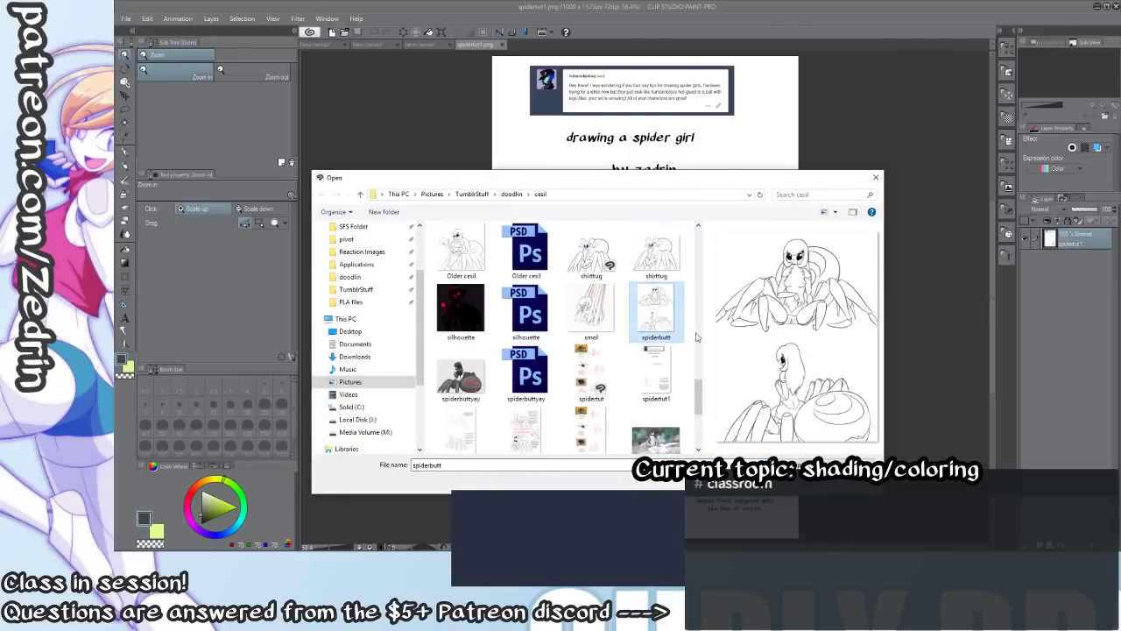
{"action": "scroll", "coordinate": [696, 341], "scroll_direction": "down", "scroll_amount": 4}
{"action": "left_click", "coordinate": [682, 381]}
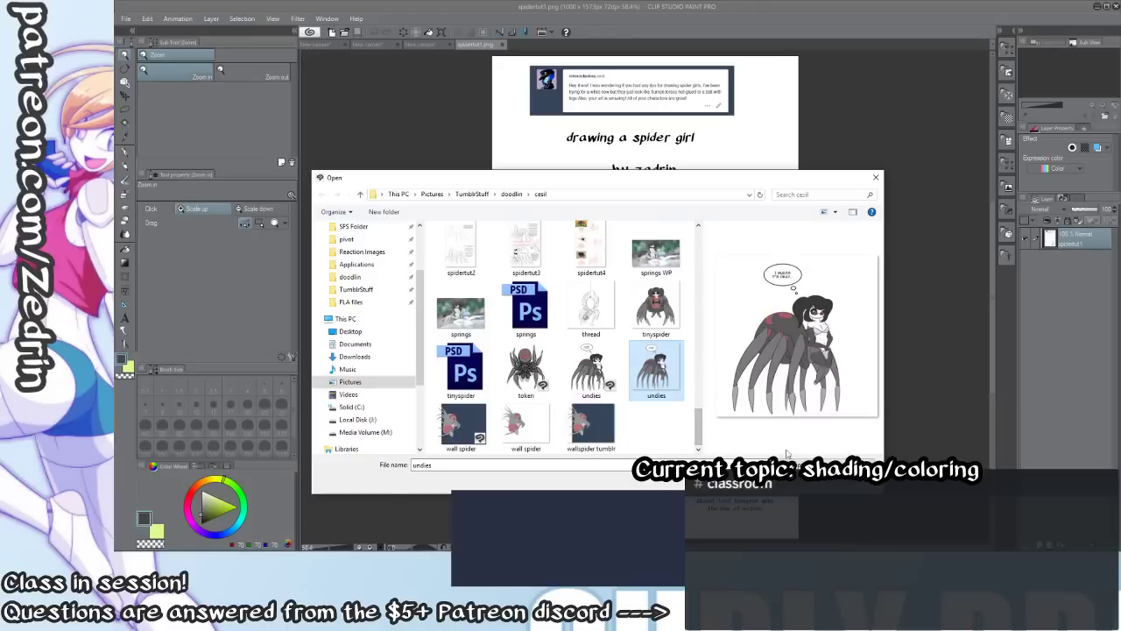
{"action": "double_click", "coordinate": [462, 251]}
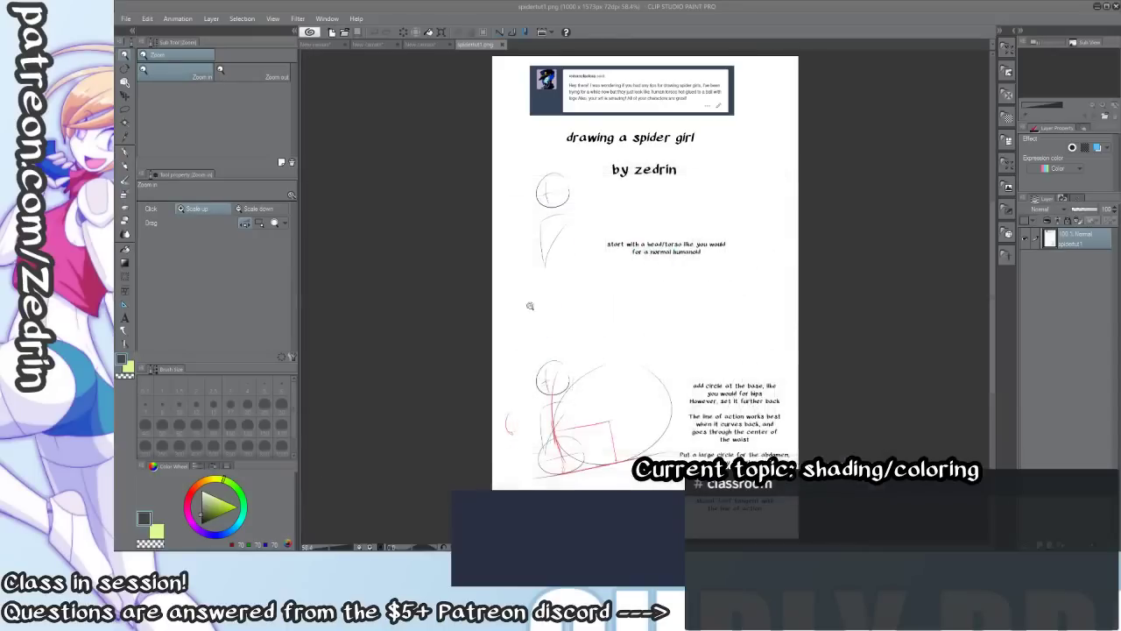
Open the spidertut3 and spidertut4 images from the cesil folder.
{"action": "key", "text": "ctrl+o"}
{"action": "left_click_drag", "start_coordinate": [699, 248], "coordinate": [694, 374]}
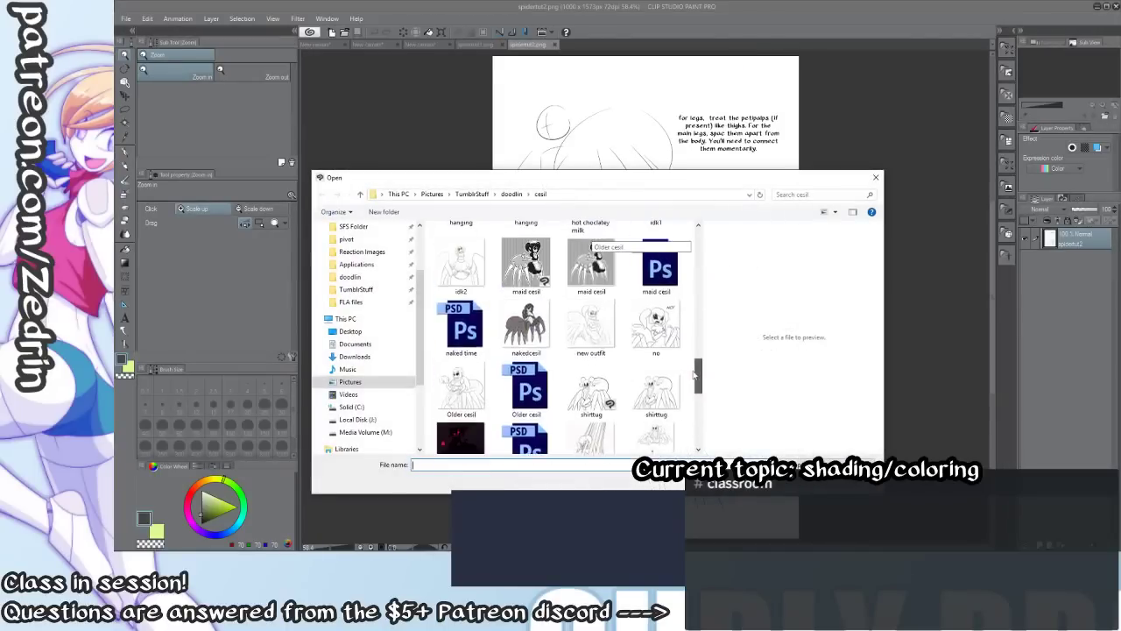
{"action": "scroll", "coordinate": [696, 375], "scroll_direction": "up", "scroll_amount": 3}
{"action": "double_click", "coordinate": [525, 260]}
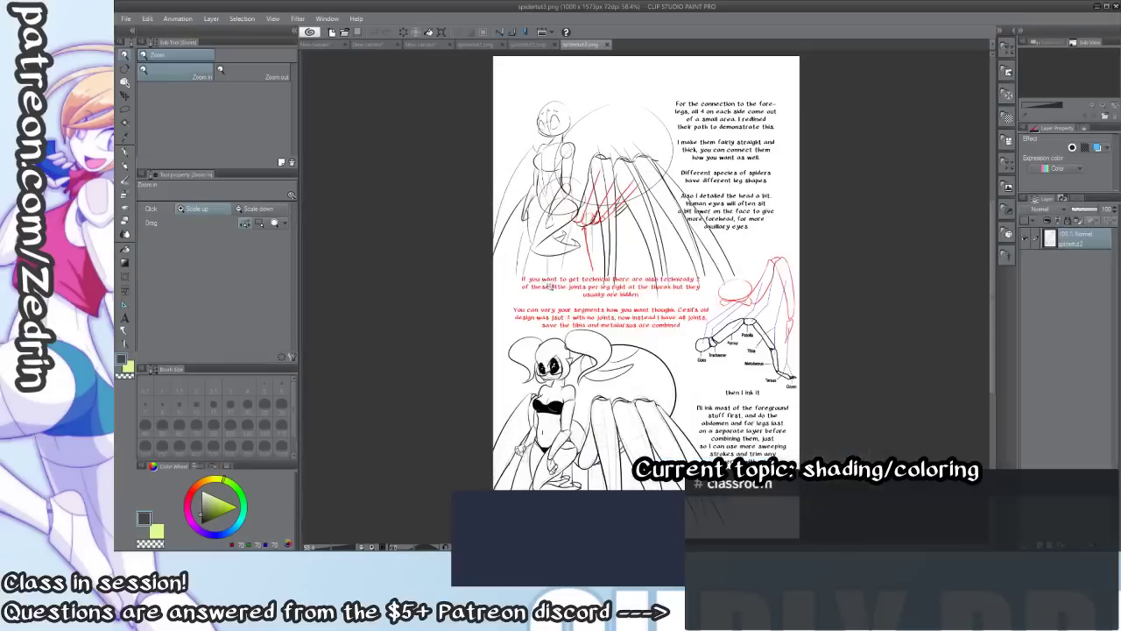
{"action": "key", "text": "ctrl+o"}
{"action": "scroll", "coordinate": [678, 399], "scroll_direction": "down", "scroll_amount": 5}
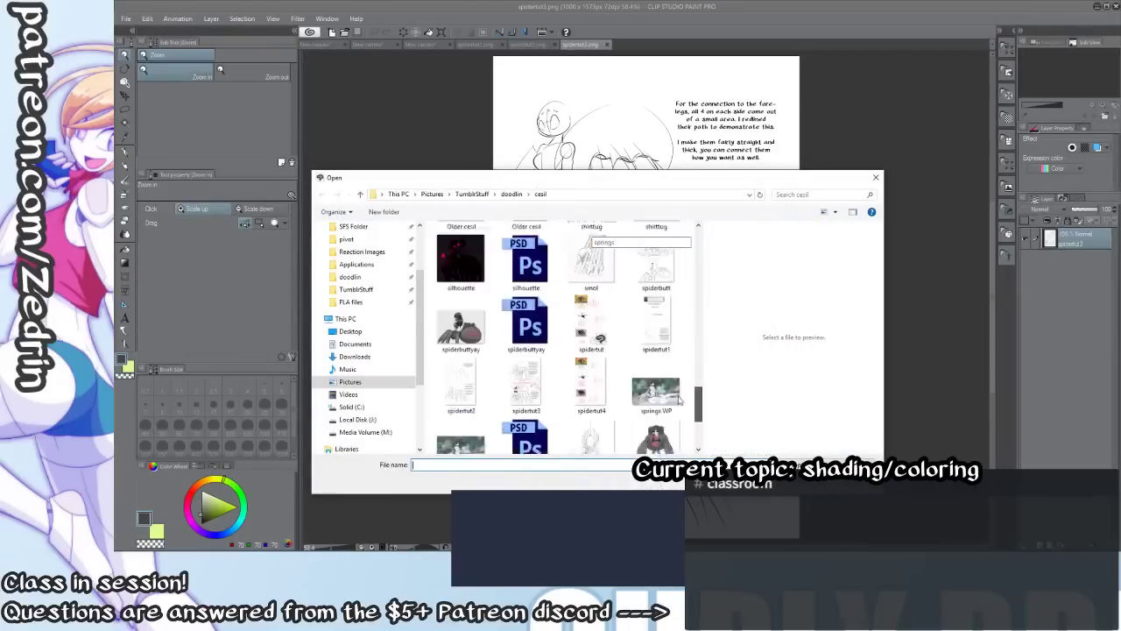
{"action": "left_click_drag", "start_coordinate": [678, 400], "coordinate": [679, 416]}
{"action": "double_click", "coordinate": [587, 282]}
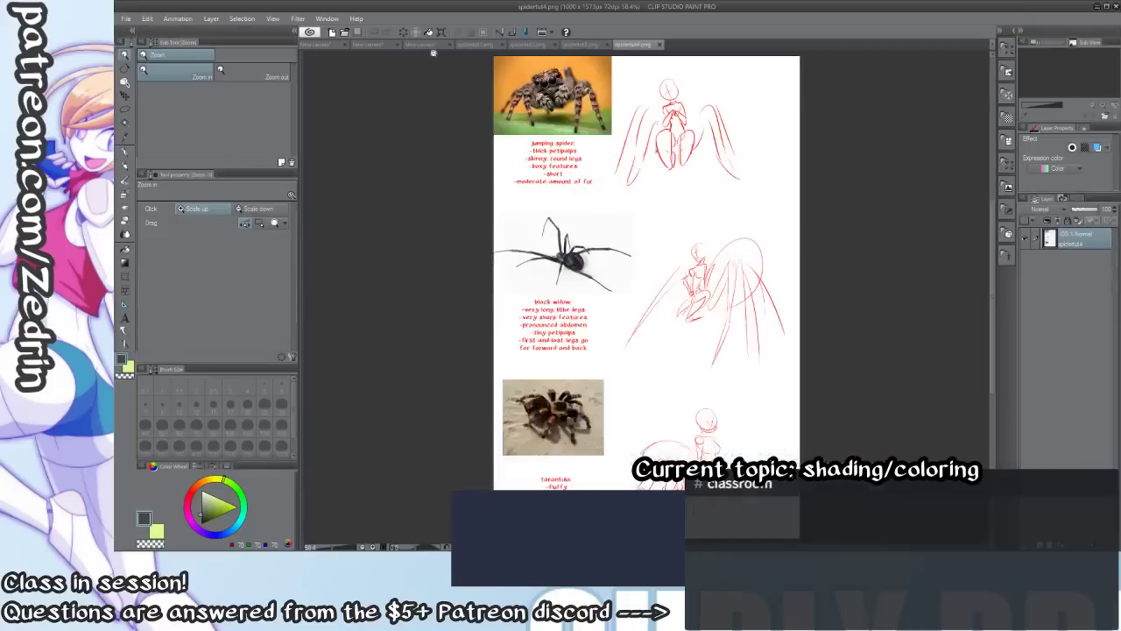
Return to the spidertut1 image and examine how its head, torso, hip circle and abdomen are constructed, undoing any marks made.
{"action": "left_click", "coordinate": [473, 45]}
{"action": "mouse_move", "coordinate": [566, 187]}
{"action": "left_mouse_down"}
{"action": "mouse_move", "coordinate": [532, 206]}
{"action": "mouse_move", "coordinate": [546, 209]}
{"action": "left_mouse_up"}
{"action": "mouse_move", "coordinate": [554, 257]}
{"action": "left_mouse_down"}
{"action": "mouse_move", "coordinate": [549, 222]}
{"action": "mouse_move", "coordinate": [536, 214]}
{"action": "mouse_move", "coordinate": [552, 206]}
{"action": "mouse_move", "coordinate": [553, 240]}
{"action": "mouse_move", "coordinate": [566, 244]}
{"action": "left_mouse_up"}
{"action": "left_click_drag", "start_coordinate": [575, 459], "coordinate": [588, 453]}
{"action": "mouse_move", "coordinate": [568, 426]}
{"action": "left_mouse_down"}
{"action": "mouse_move", "coordinate": [583, 351]}
{"action": "mouse_move", "coordinate": [588, 361]}
{"action": "left_mouse_up"}
{"action": "mouse_move", "coordinate": [585, 323]}
{"action": "left_mouse_down"}
{"action": "mouse_move", "coordinate": [529, 447]}
{"action": "mouse_move", "coordinate": [614, 350]}
{"action": "left_mouse_up"}
{"action": "key", "text": "ctrl+z"}
{"action": "scroll", "coordinate": [592, 336], "scroll_direction": "down", "scroll_amount": 4}
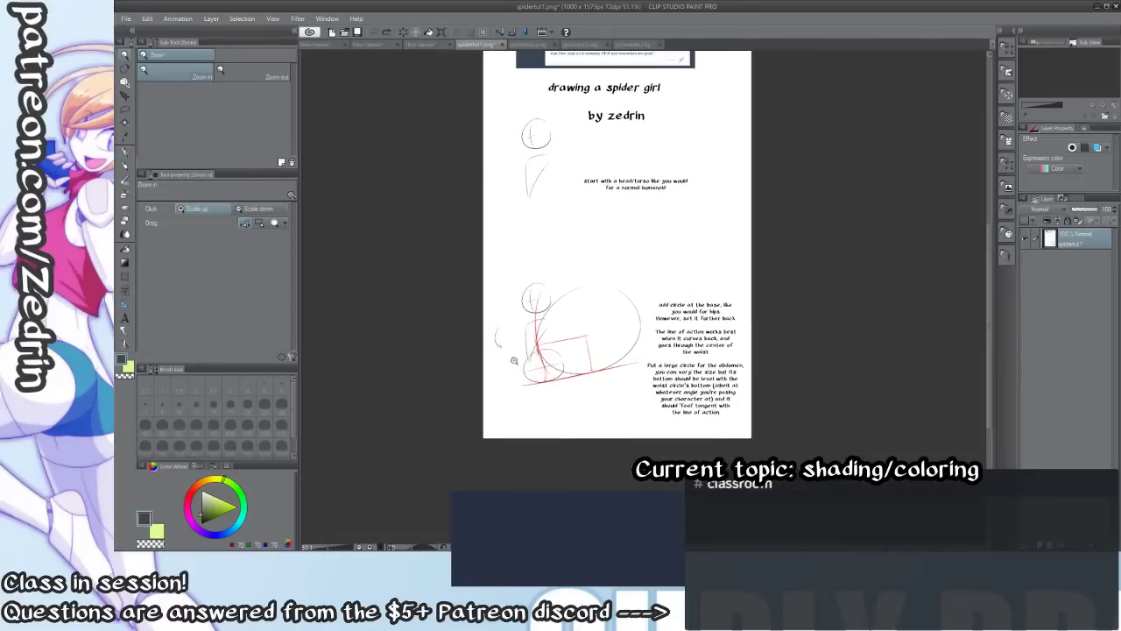
{"action": "scroll", "coordinate": [592, 336], "scroll_direction": "up", "scroll_amount": 2}
{"action": "key", "text": "p"}
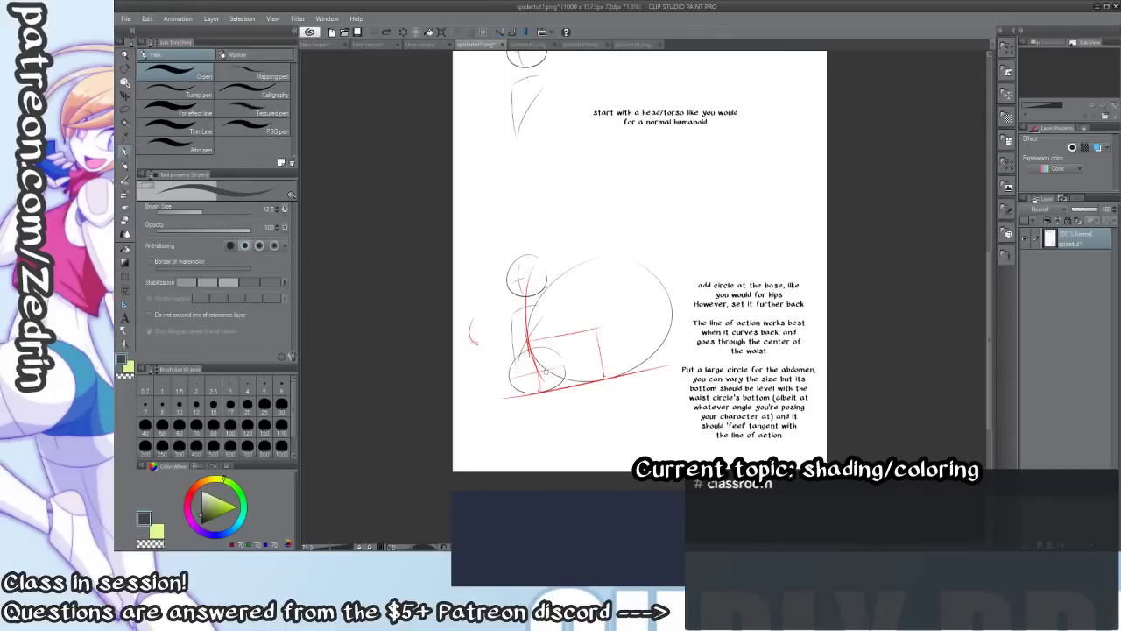
{"action": "left_click_drag", "start_coordinate": [545, 371], "coordinate": [543, 357]}
{"action": "key", "text": "ctrl+z"}
Switch back to the torso sketch canvas and clear the entire drawing from its layer.
{"action": "left_click", "coordinate": [418, 45]}
{"action": "key", "text": "ctrl+a"}
{"action": "key", "text": "Delete"}
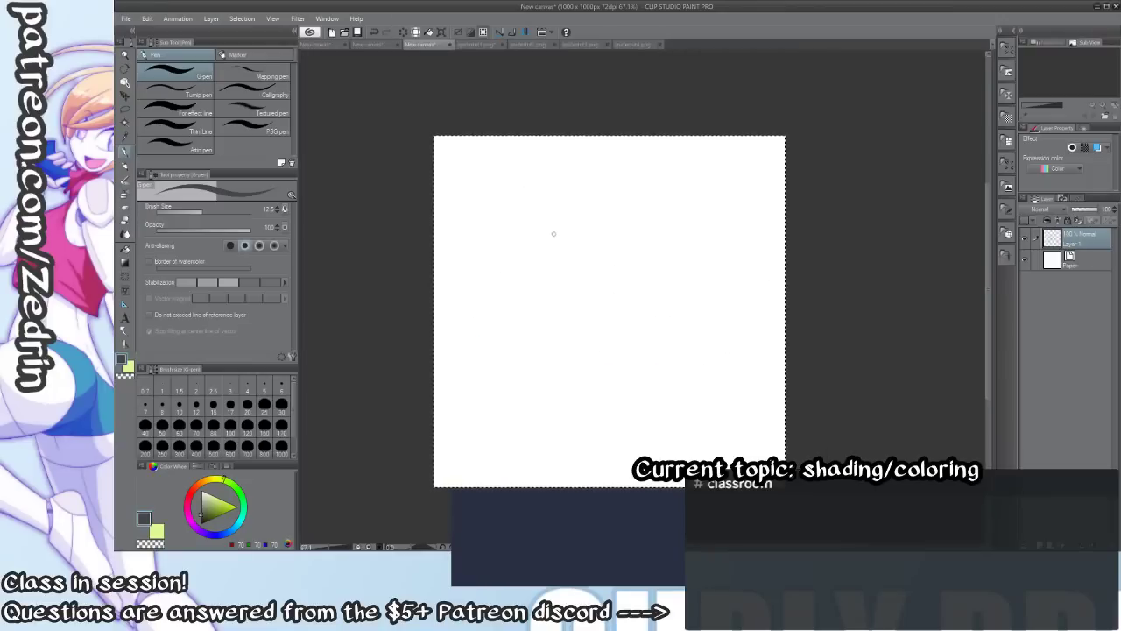
Sketch the head, tapered torso, small hip circle and large abdomen circle of a spider-girl on the cleared canvas.
{"action": "mouse_move", "coordinate": [561, 219]}
{"action": "left_mouse_down"}
{"action": "mouse_move", "coordinate": [505, 252]}
{"action": "mouse_move", "coordinate": [587, 285]}
{"action": "left_mouse_up"}
{"action": "key", "text": "ctrl+z"}
{"action": "mouse_move", "coordinate": [557, 200]}
{"action": "left_mouse_down"}
{"action": "mouse_move", "coordinate": [579, 239]}
{"action": "mouse_move", "coordinate": [557, 201]}
{"action": "left_mouse_up"}
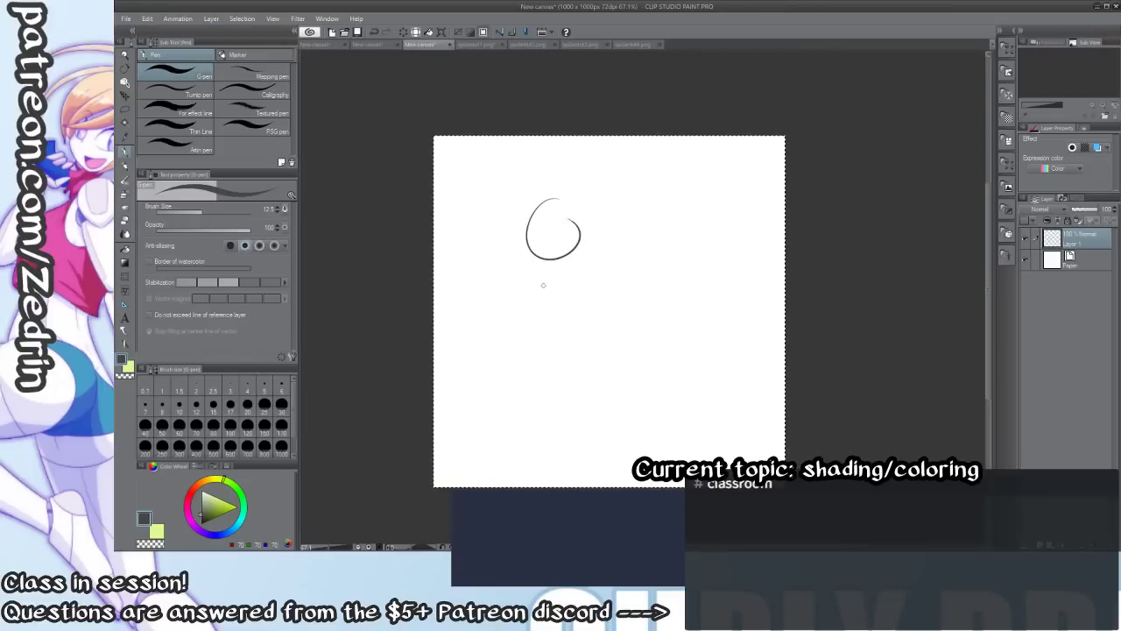
{"action": "mouse_move", "coordinate": [537, 287]}
{"action": "left_mouse_down"}
{"action": "mouse_move", "coordinate": [565, 318]}
{"action": "mouse_move", "coordinate": [566, 360]}
{"action": "mouse_move", "coordinate": [585, 274]}
{"action": "left_mouse_up"}
{"action": "key", "text": "ctrl+z"}
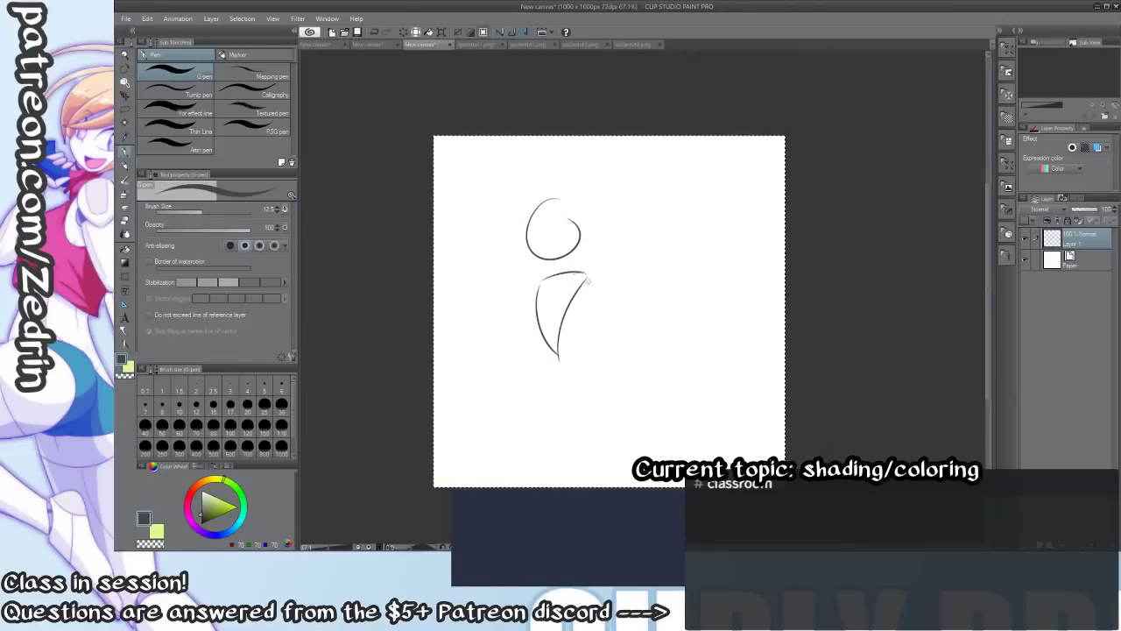
{"action": "left_click_drag", "start_coordinate": [571, 329], "coordinate": [534, 359]}
{"action": "key", "text": "ctrl+z"}
{"action": "mouse_move", "coordinate": [569, 322]}
{"action": "left_mouse_down"}
{"action": "mouse_move", "coordinate": [558, 341]}
{"action": "mouse_move", "coordinate": [708, 275]}
{"action": "mouse_move", "coordinate": [609, 344]}
{"action": "left_mouse_up"}
Try a pink line of action from the head through the waist and out along the abdomen, and undo it.
{"action": "key", "text": "x"}
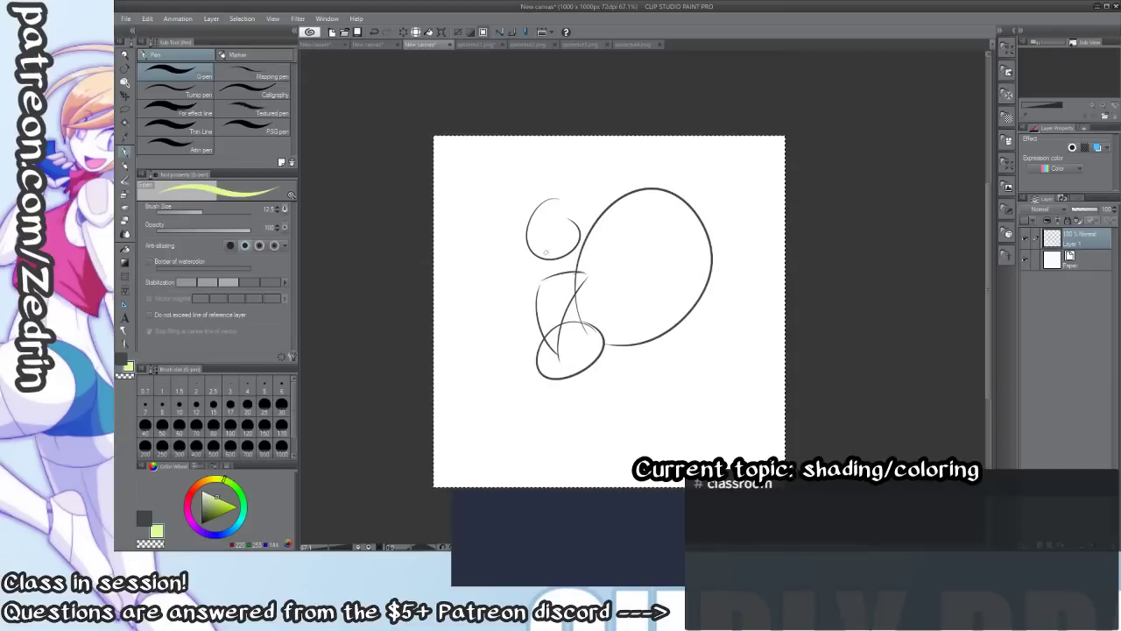
{"action": "left_click_drag", "start_coordinate": [223, 480], "coordinate": [186, 511]}
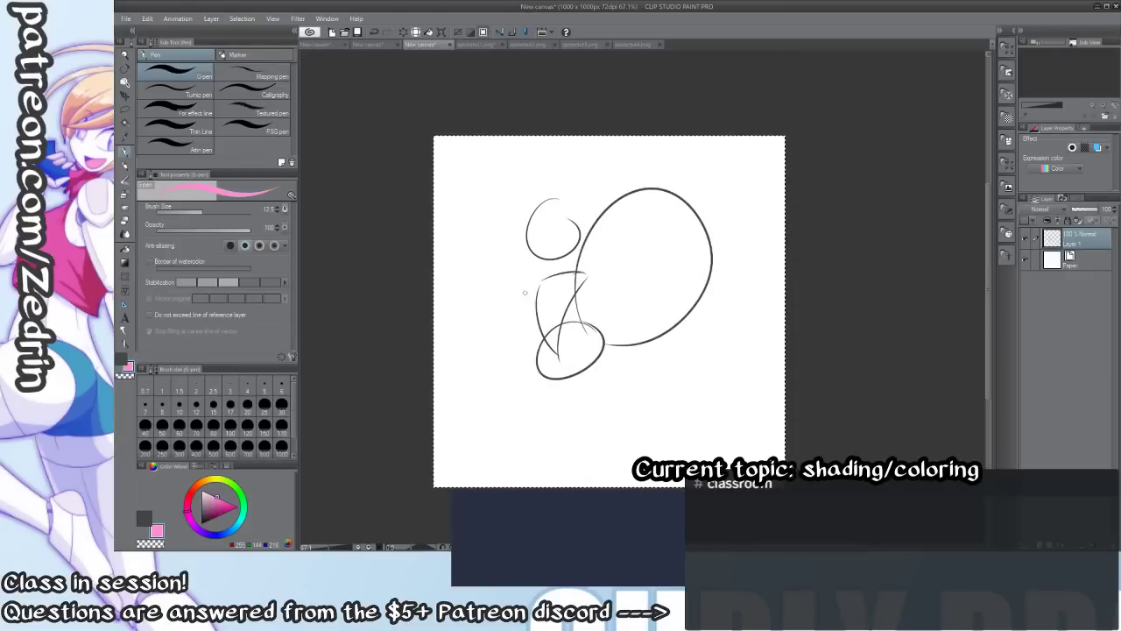
{"action": "left_click_drag", "start_coordinate": [540, 222], "coordinate": [712, 290]}
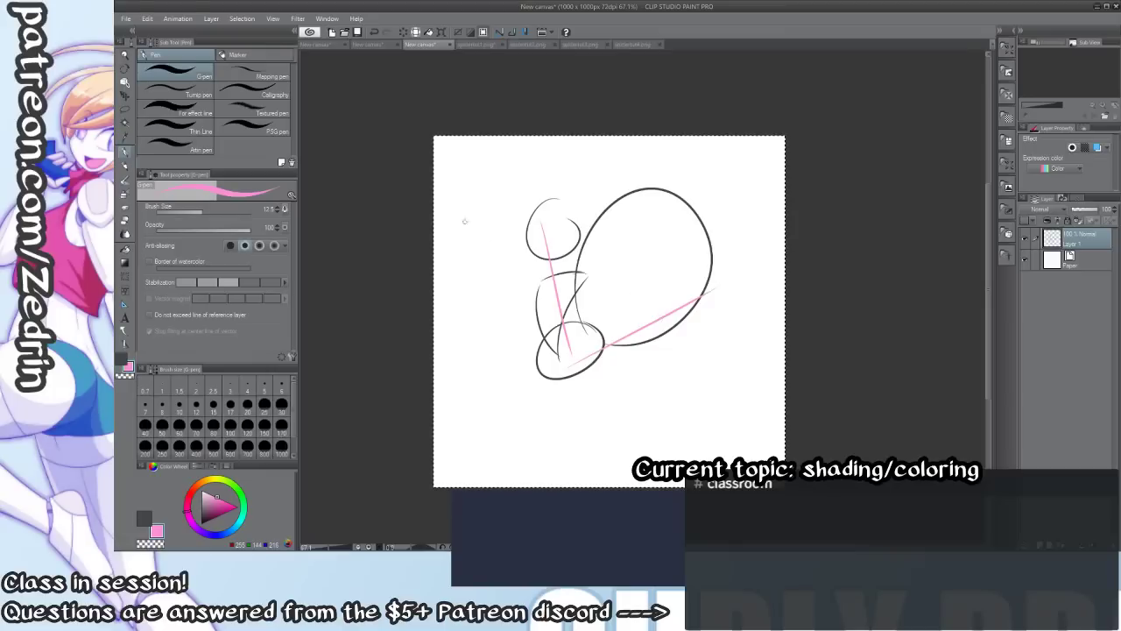
{"action": "key", "text": "ctrl+z"}
{"action": "key", "text": "ctrl+z"}
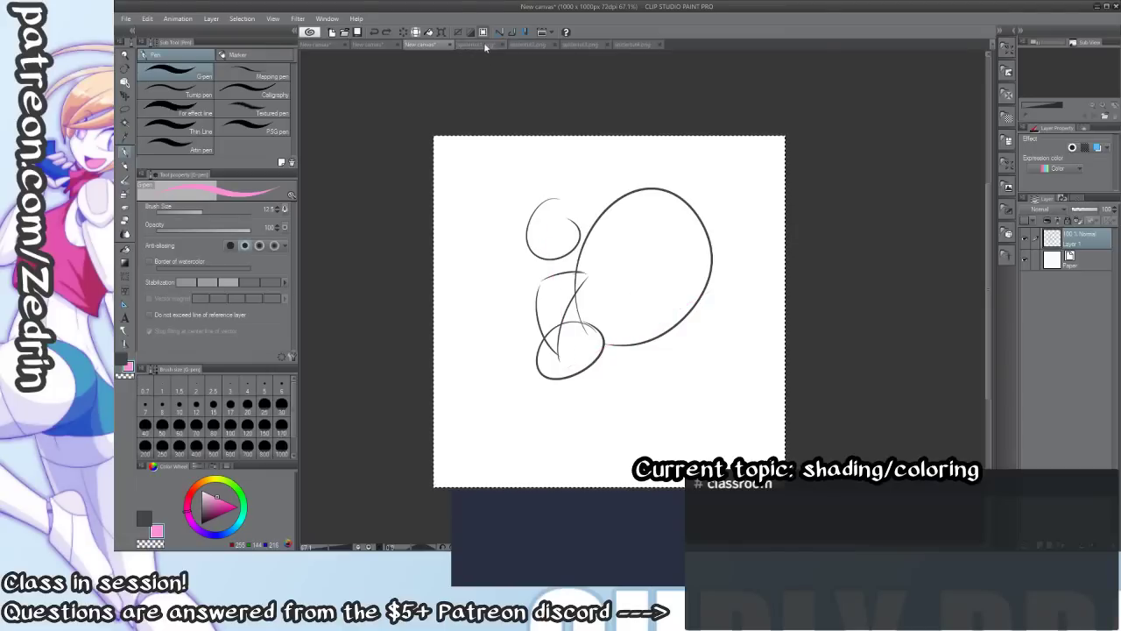
Review the spidertut1 and spidertut2 images for the body and leg construction, and return to the sketch canvas.
{"action": "left_click", "coordinate": [483, 43]}
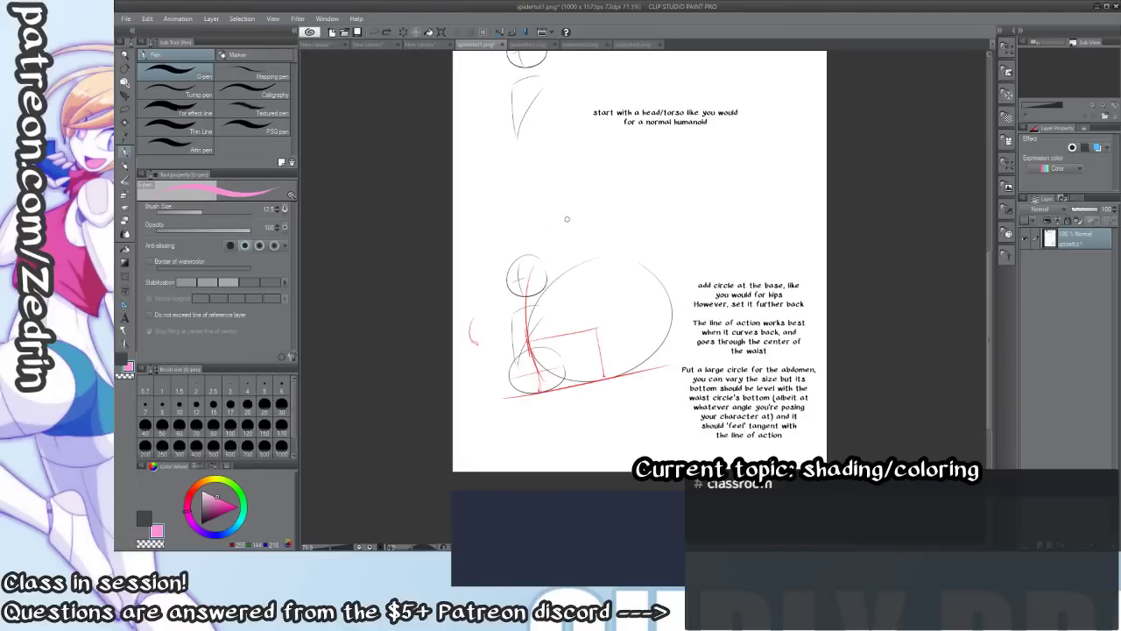
{"action": "left_click", "coordinate": [530, 44]}
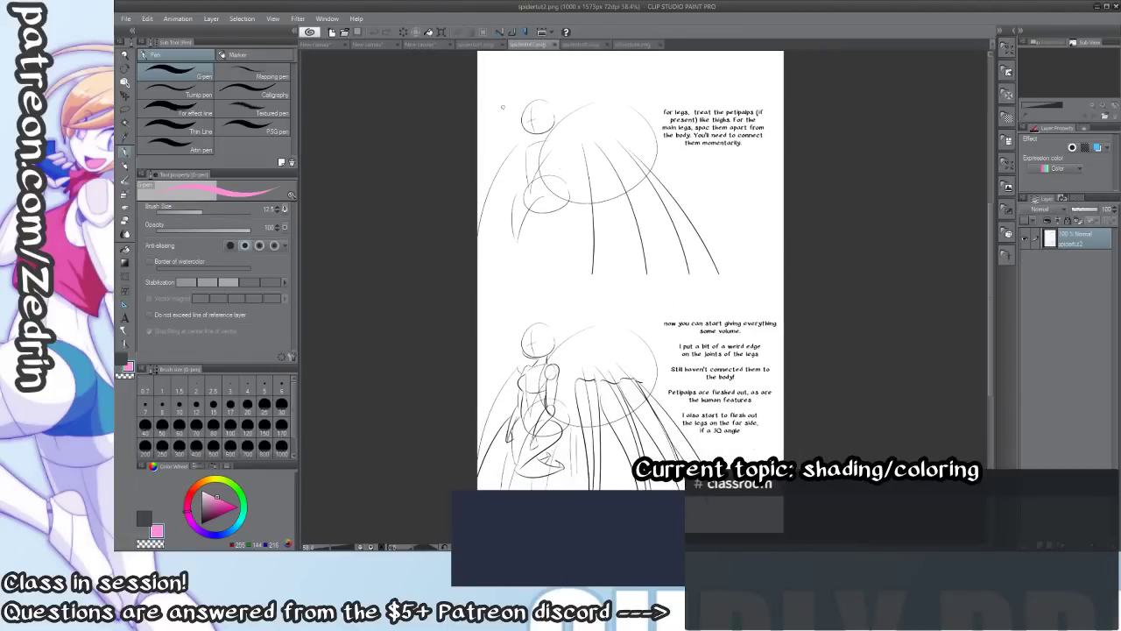
{"action": "left_click", "coordinate": [420, 44]}
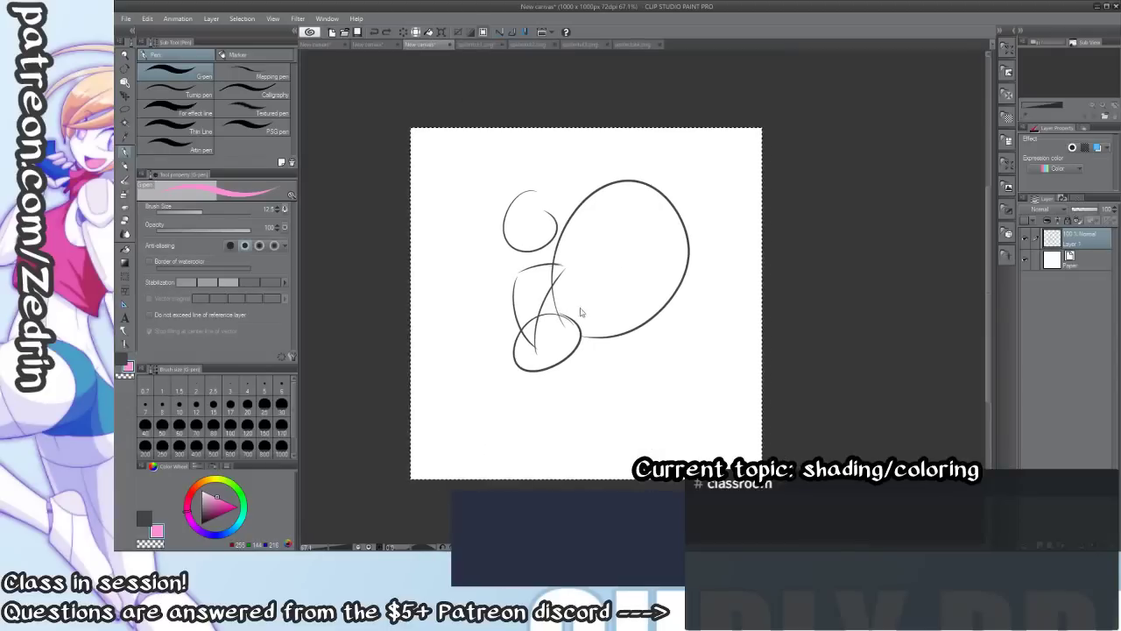
Create a new 1000 x 1000 px canvas and switch back to the dark grey drawing colour.
{"action": "key", "text": "ctrl+n"}
{"action": "key", "text": "Return"}
{"action": "left_click_drag", "start_coordinate": [580, 313], "coordinate": [587, 278]}
{"action": "key", "text": "x"}
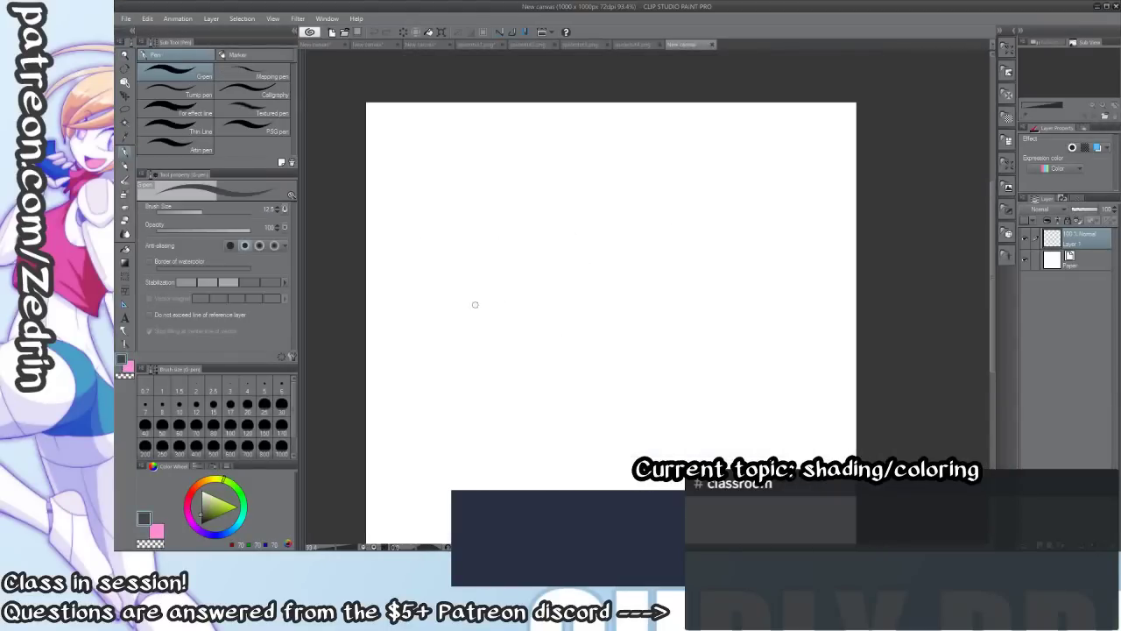
Draw a large abdomen oval with a small circle overlapping its lower front edge.
{"action": "mouse_move", "coordinate": [475, 238]}
{"action": "left_mouse_down"}
{"action": "mouse_move", "coordinate": [462, 343]}
{"action": "mouse_move", "coordinate": [494, 348]}
{"action": "left_mouse_up"}
{"action": "key", "text": "ctrl+z"}
{"action": "left_click_drag", "start_coordinate": [517, 215], "coordinate": [517, 346]}
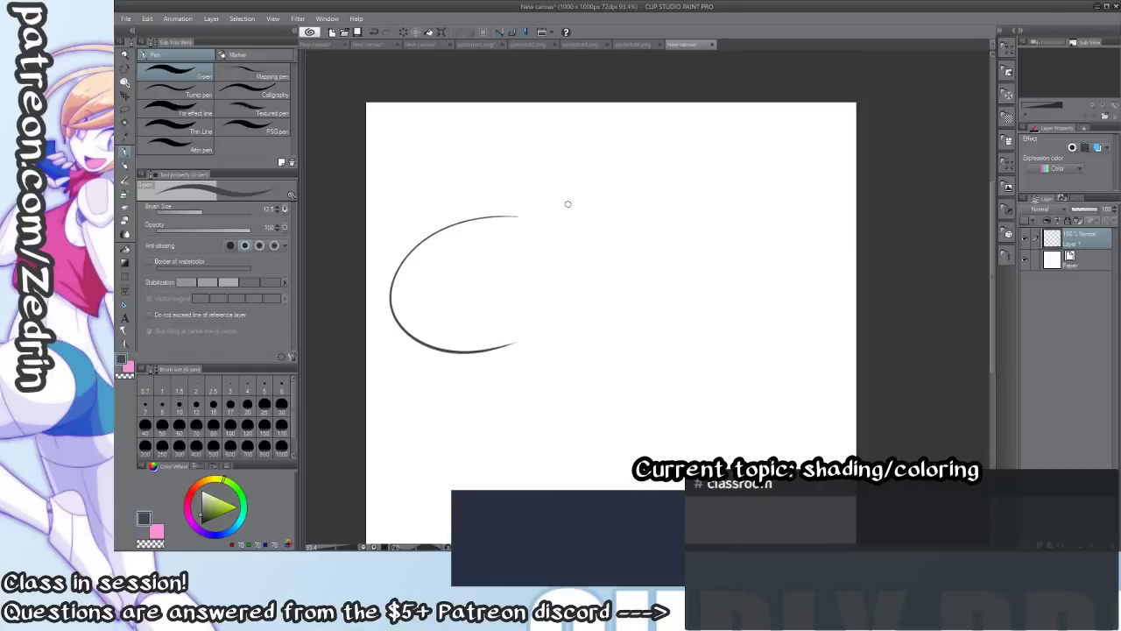
{"action": "mouse_move", "coordinate": [503, 217]}
{"action": "left_mouse_down"}
{"action": "mouse_move", "coordinate": [584, 266]}
{"action": "mouse_move", "coordinate": [529, 338]}
{"action": "left_mouse_up"}
{"action": "mouse_move", "coordinate": [521, 302]}
{"action": "left_mouse_down"}
{"action": "mouse_move", "coordinate": [518, 358]}
{"action": "mouse_move", "coordinate": [534, 322]}
{"action": "mouse_move", "coordinate": [509, 298]}
{"action": "mouse_move", "coordinate": [544, 354]}
{"action": "left_mouse_up"}
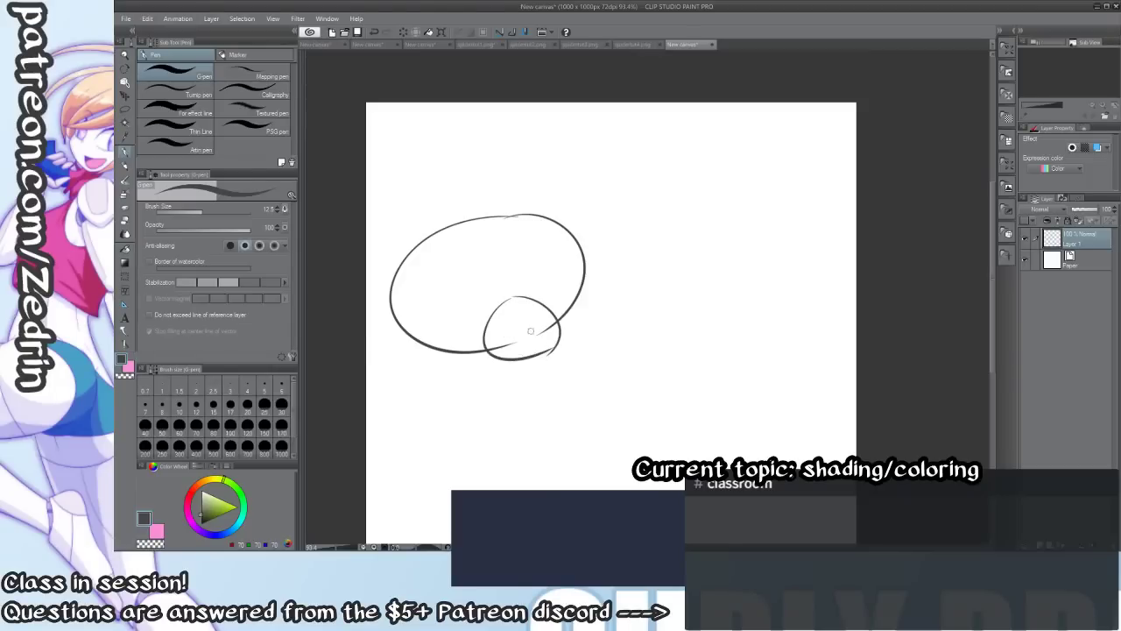
Draw the first spider leg segment rising diagonally from the small circle, undoing the unsuccessful strokes.
{"action": "mouse_move", "coordinate": [530, 308]}
{"action": "left_mouse_down"}
{"action": "mouse_move", "coordinate": [497, 355]}
{"action": "mouse_move", "coordinate": [507, 360]}
{"action": "left_mouse_up"}
{"action": "key", "text": "ctrl+z"}
{"action": "key", "text": "ctrl+z"}
{"action": "mouse_move", "coordinate": [534, 304]}
{"action": "left_mouse_down"}
{"action": "mouse_move", "coordinate": [508, 330]}
{"action": "mouse_move", "coordinate": [533, 355]}
{"action": "mouse_move", "coordinate": [506, 359]}
{"action": "left_mouse_up"}
{"action": "key", "text": "ctrl+z"}
{"action": "mouse_move", "coordinate": [626, 195]}
{"action": "left_mouse_down"}
{"action": "mouse_move", "coordinate": [523, 318]}
{"action": "mouse_move", "coordinate": [560, 357]}
{"action": "mouse_move", "coordinate": [636, 242]}
{"action": "left_mouse_up"}
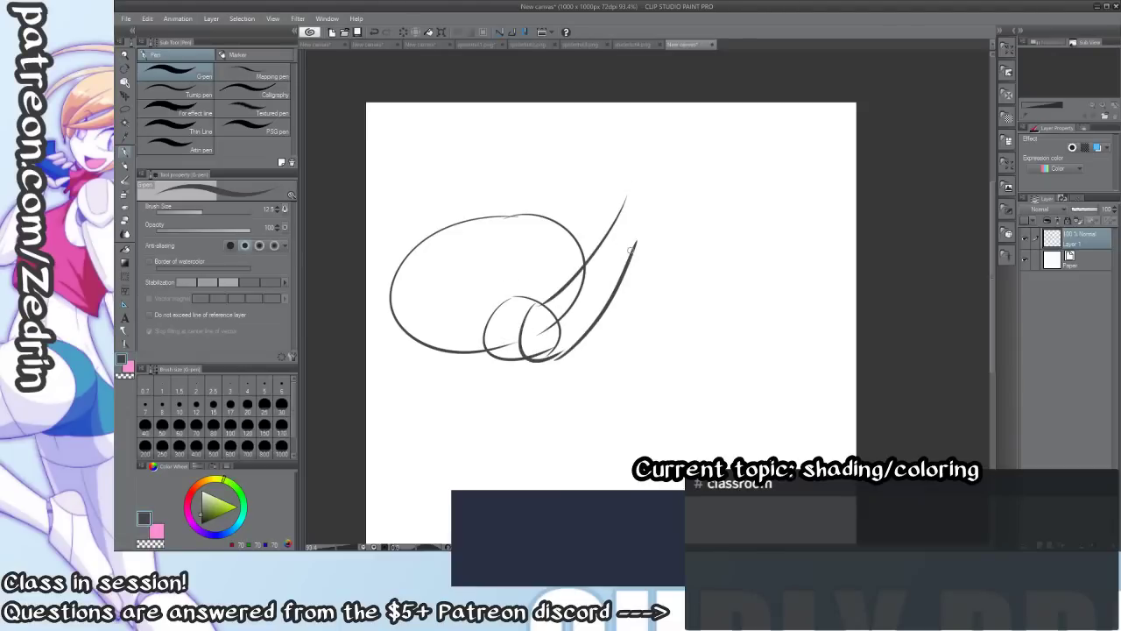
Draw the second leg segment as an arched shape just beyond the first segment's upper end.
{"action": "mouse_move", "coordinate": [665, 159]}
{"action": "left_mouse_down"}
{"action": "mouse_move", "coordinate": [657, 208]}
{"action": "mouse_move", "coordinate": [723, 183]}
{"action": "mouse_move", "coordinate": [792, 182]}
{"action": "left_mouse_up"}
{"action": "left_click_drag", "start_coordinate": [649, 155], "coordinate": [819, 174]}
{"action": "left_click_drag", "start_coordinate": [753, 238], "coordinate": [731, 225]}
{"action": "left_click_drag", "start_coordinate": [729, 227], "coordinate": [692, 227], "text": "ctrl"}
{"action": "key", "text": "ctrl+t"}
{"action": "left_click_drag", "start_coordinate": [775, 156], "coordinate": [677, 208]}
{"action": "key", "text": "Return"}
Set the G-pen's brush size to 8.
{"action": "key", "text": "p"}
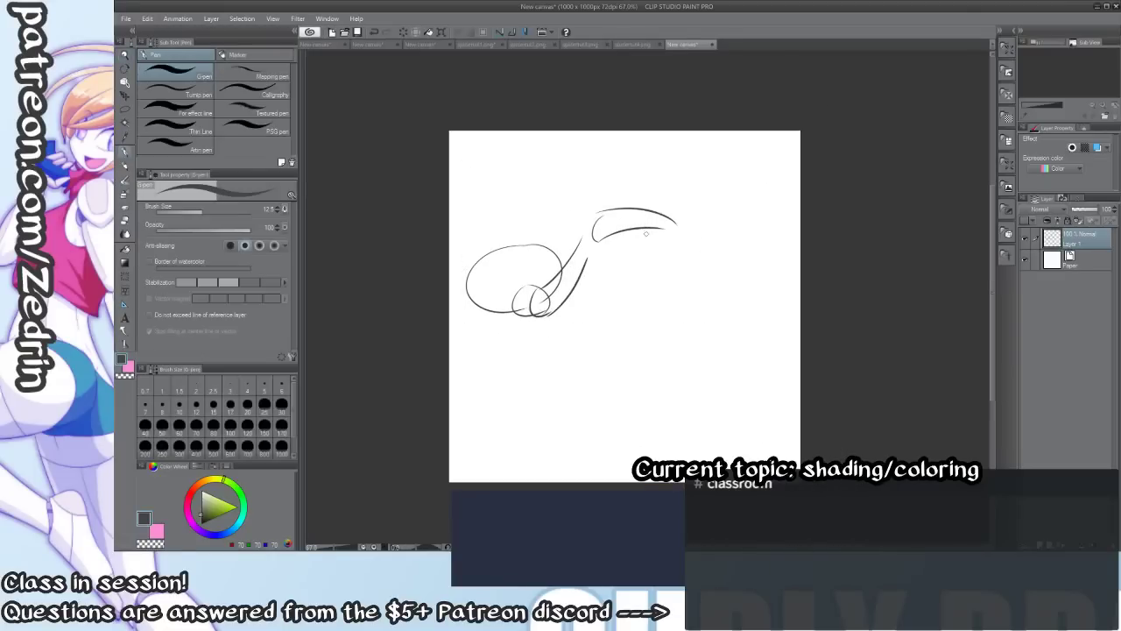
{"action": "key", "text": "b"}
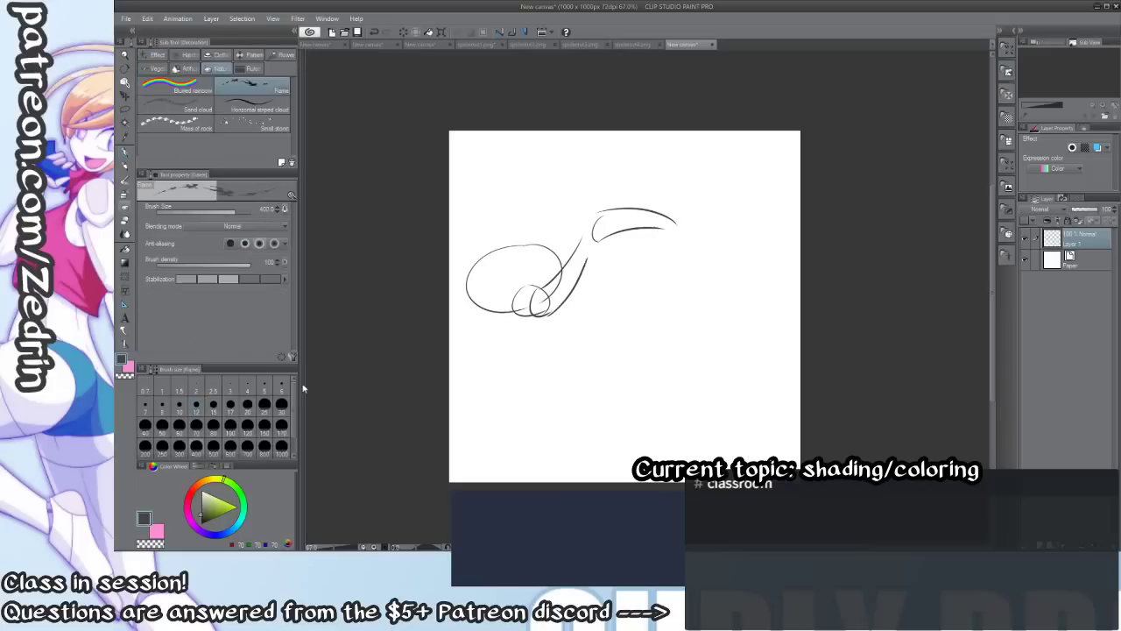
{"action": "left_click", "coordinate": [170, 408]}
{"action": "key", "text": "p"}
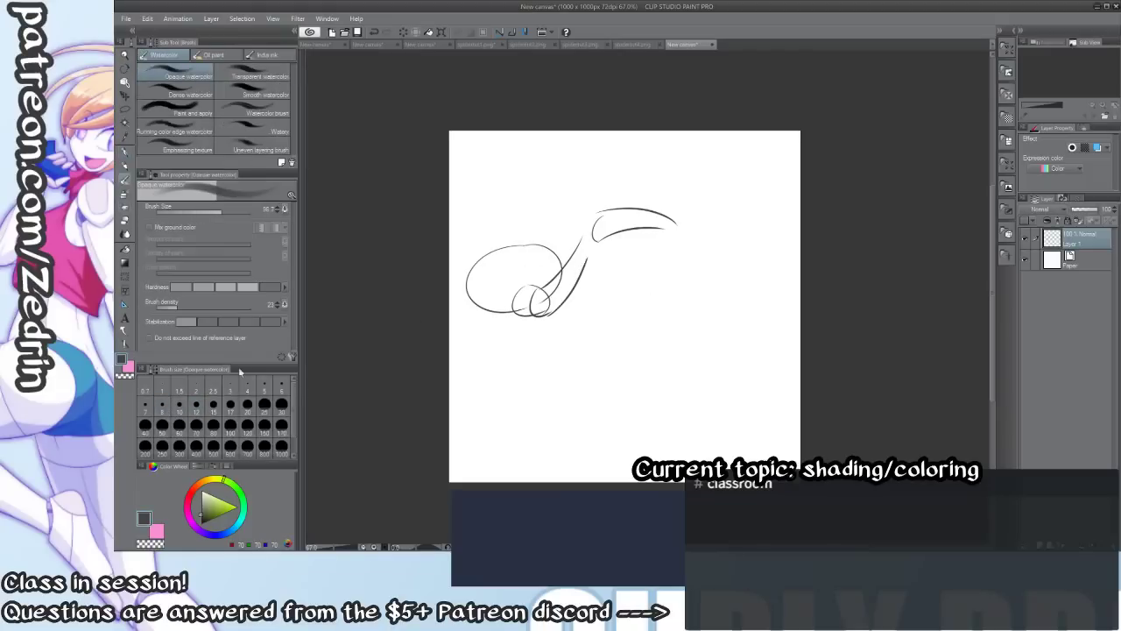
{"action": "left_click", "coordinate": [162, 405]}
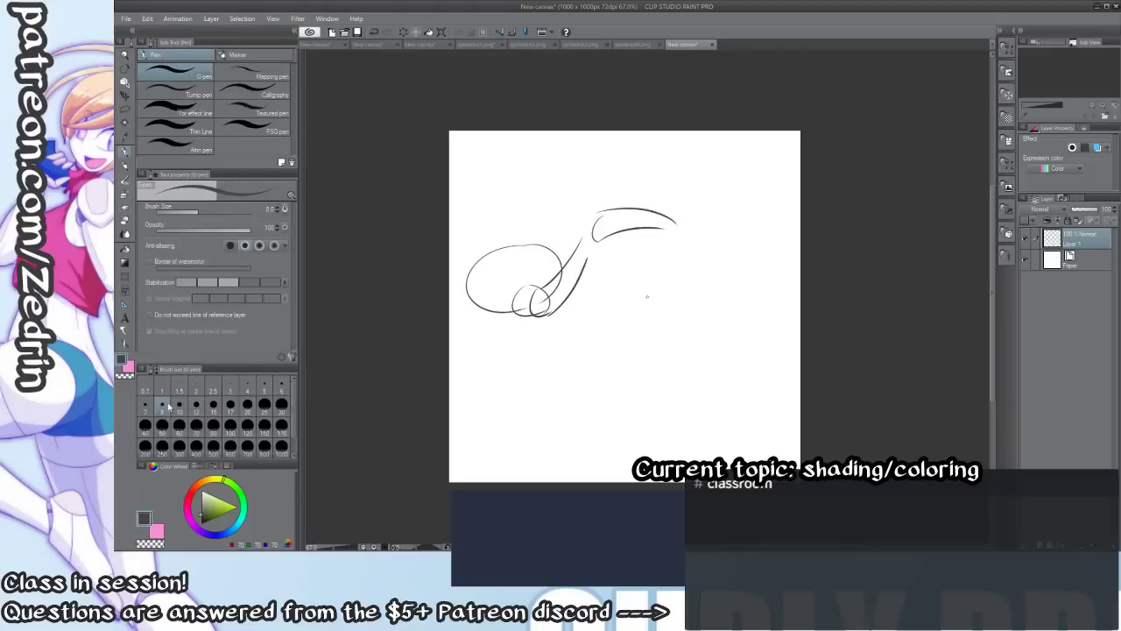
Draw the third leg segment descending from the arch and a shorter, pointed fourth segment beneath it.
{"action": "mouse_move", "coordinate": [621, 250]}
{"action": "left_mouse_down"}
{"action": "mouse_move", "coordinate": [686, 290]}
{"action": "mouse_move", "coordinate": [688, 355]}
{"action": "left_mouse_up"}
{"action": "key", "text": "ctrl+z"}
{"action": "left_click_drag", "start_coordinate": [671, 258], "coordinate": [708, 344]}
{"action": "key", "text": "ctrl+z"}
{"action": "mouse_move", "coordinate": [659, 232]}
{"action": "left_mouse_down"}
{"action": "mouse_move", "coordinate": [700, 355]}
{"action": "mouse_move", "coordinate": [760, 436]}
{"action": "left_mouse_up"}
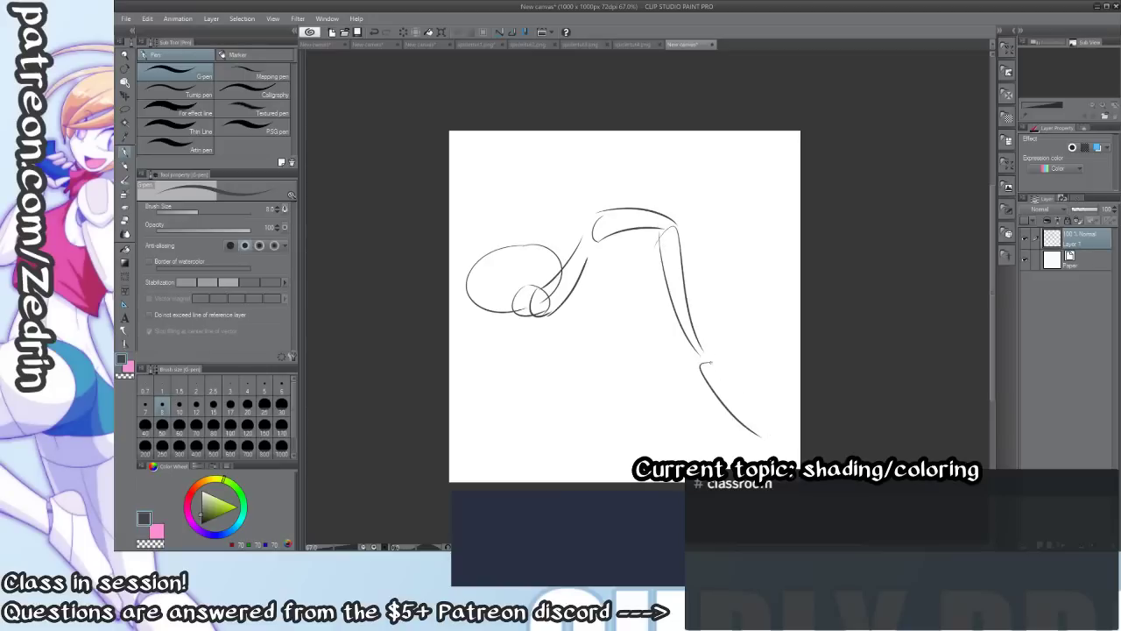
{"action": "mouse_move", "coordinate": [711, 357]}
{"action": "left_mouse_down"}
{"action": "mouse_move", "coordinate": [767, 438]}
{"action": "mouse_move", "coordinate": [737, 405]}
{"action": "mouse_move", "coordinate": [758, 430]}
{"action": "left_mouse_up"}
{"action": "key", "text": "ctrl+z"}
{"action": "left_click_drag", "start_coordinate": [619, 314], "coordinate": [581, 224]}
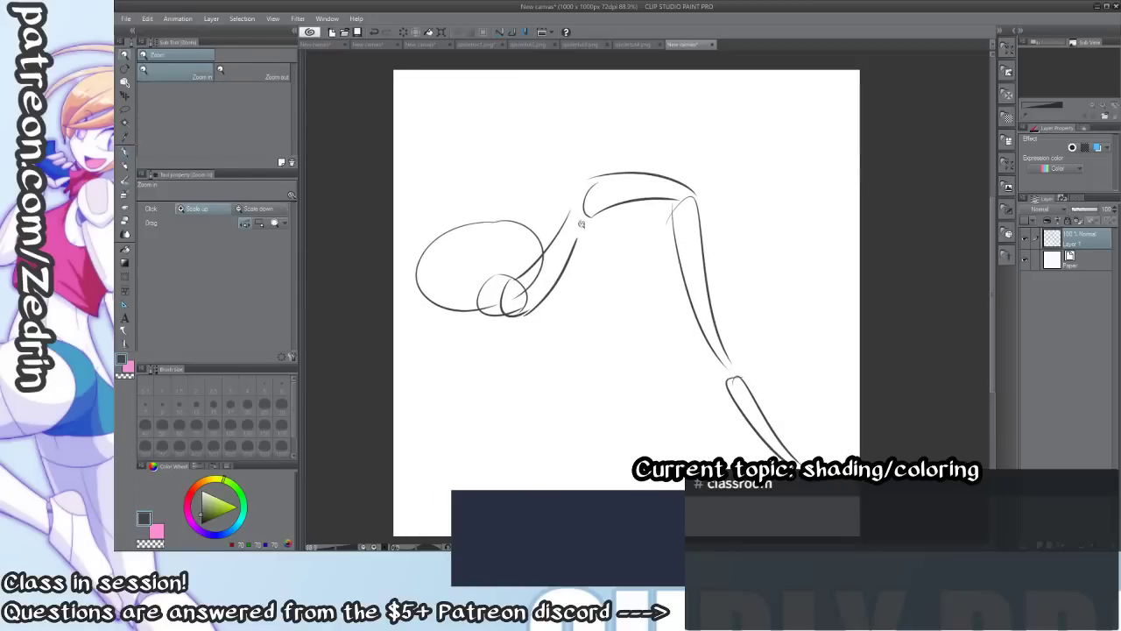
Check the leg examples in the spidertut4 and spidertut3 images and return to the leg sketch.
{"action": "left_click", "coordinate": [627, 44]}
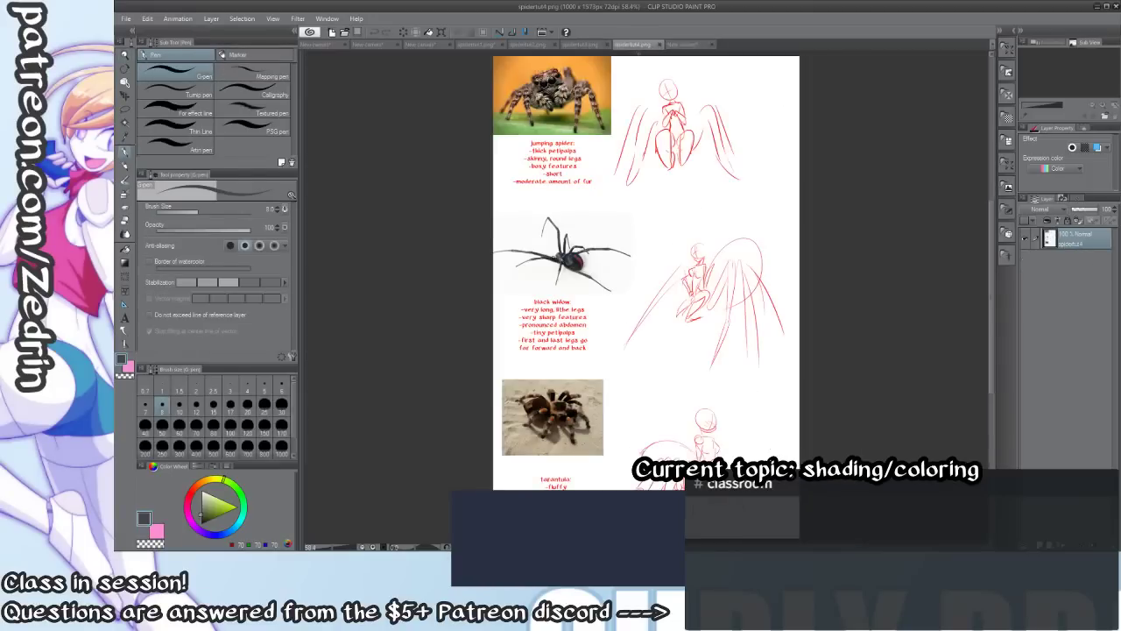
{"action": "left_click", "coordinate": [582, 44]}
{"action": "left_click", "coordinate": [683, 44]}
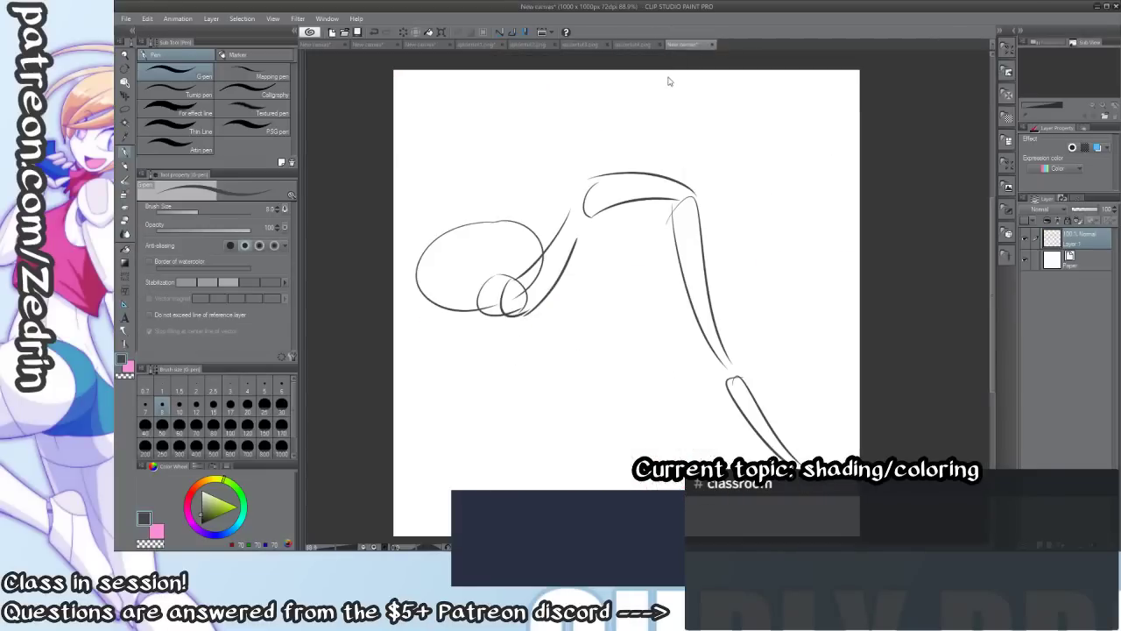
Browse for another image to open and search the doodlin folder for "shantae spider".
{"action": "key", "text": "ctrl+o"}
{"action": "left_click", "coordinate": [506, 194]}
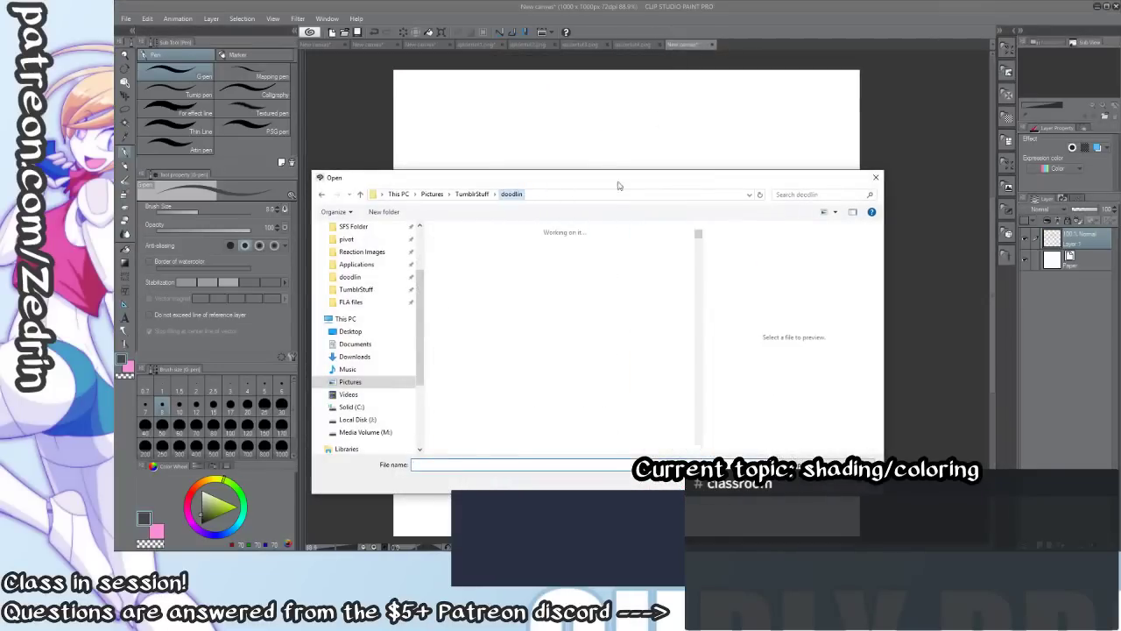
{"action": "left_click", "coordinate": [793, 197]}
{"action": "type", "text": "sha"}
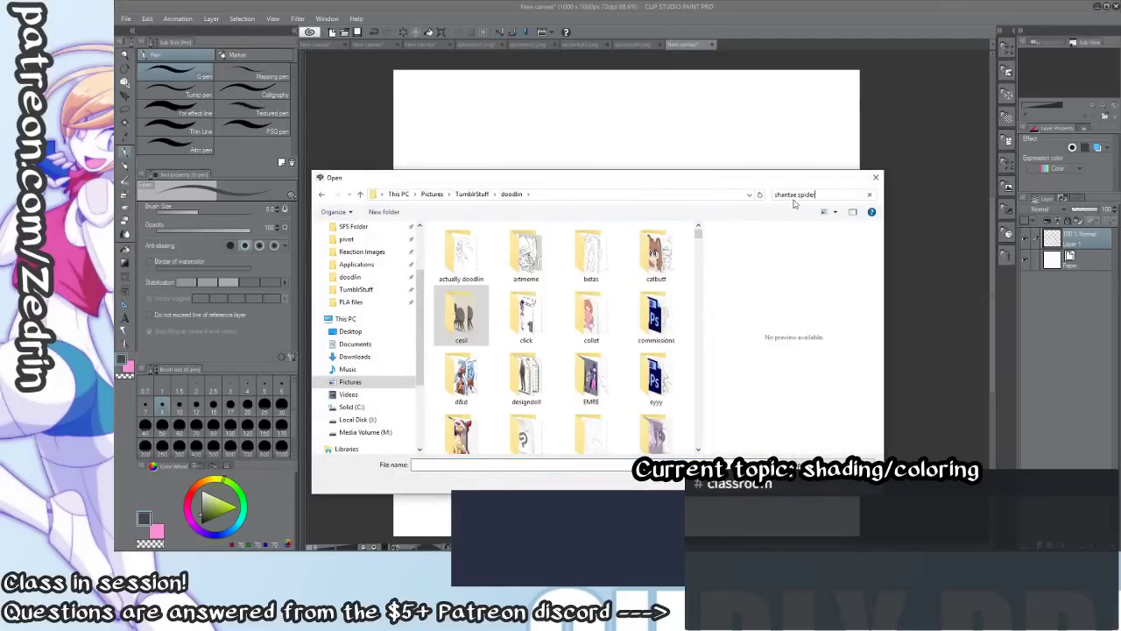
{"action": "type", "text": "ntae spider"}
Change the file search to "spider", open the spidershantae image and examine how its legs are built.
{"action": "key", "text": "ctrl+a"}
{"action": "type", "text": "sp"}
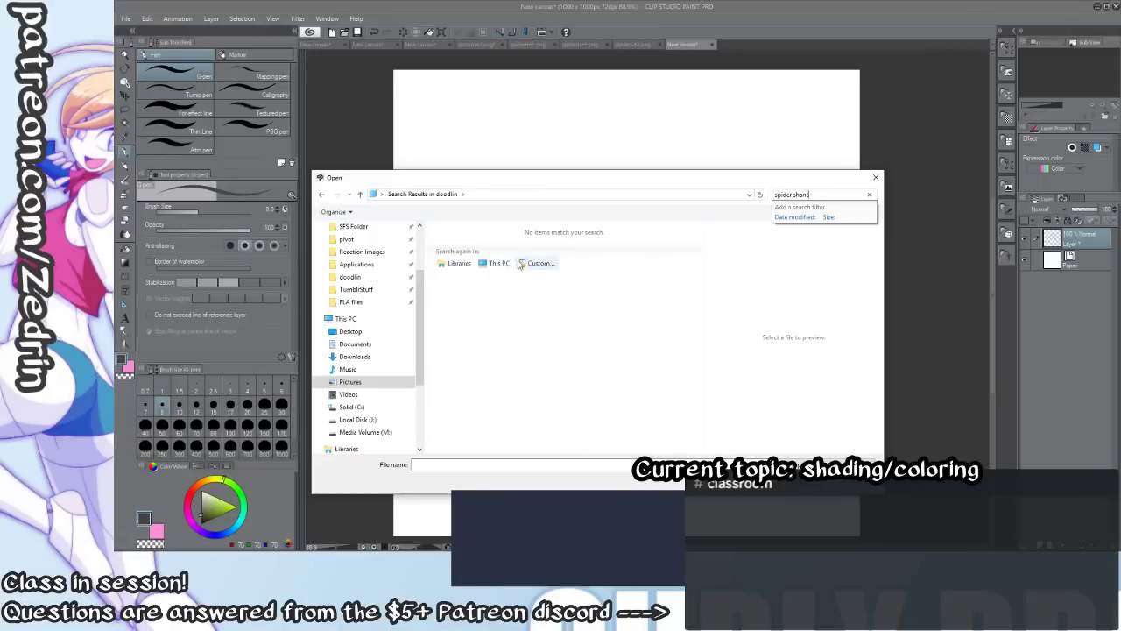
{"action": "key", "text": "BackSpace"}
{"action": "key", "text": "BackSpace"}
{"action": "key", "text": "BackSpace"}
{"action": "key", "text": "BackSpace"}
{"action": "key", "text": "BackSpace"}
{"action": "key", "text": "BackSpace"}
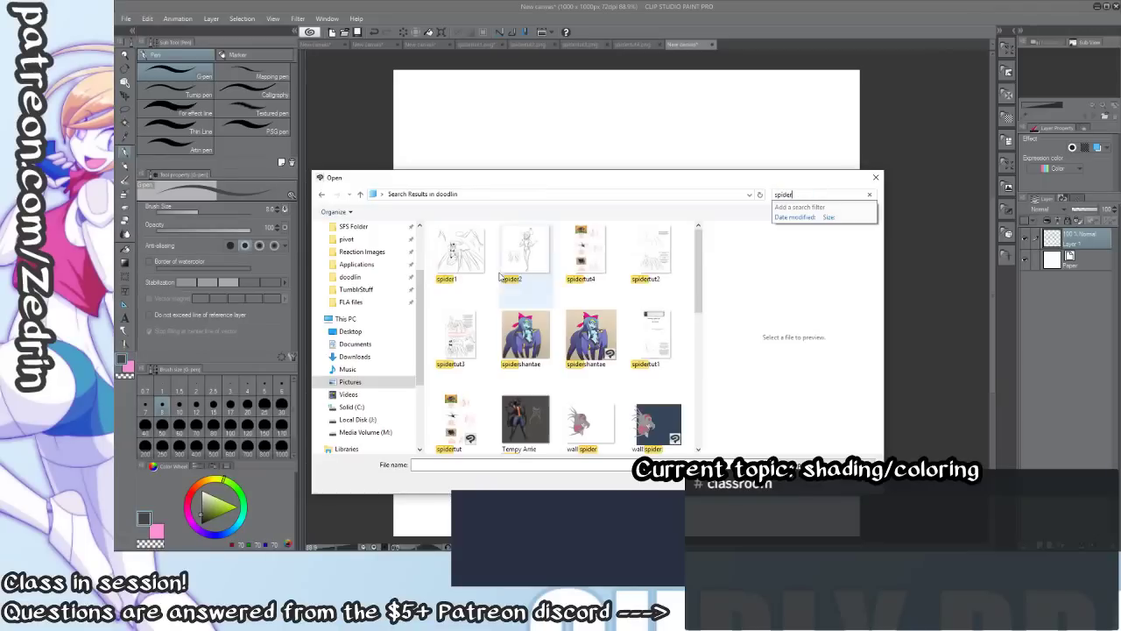
{"action": "double_click", "coordinate": [528, 340]}
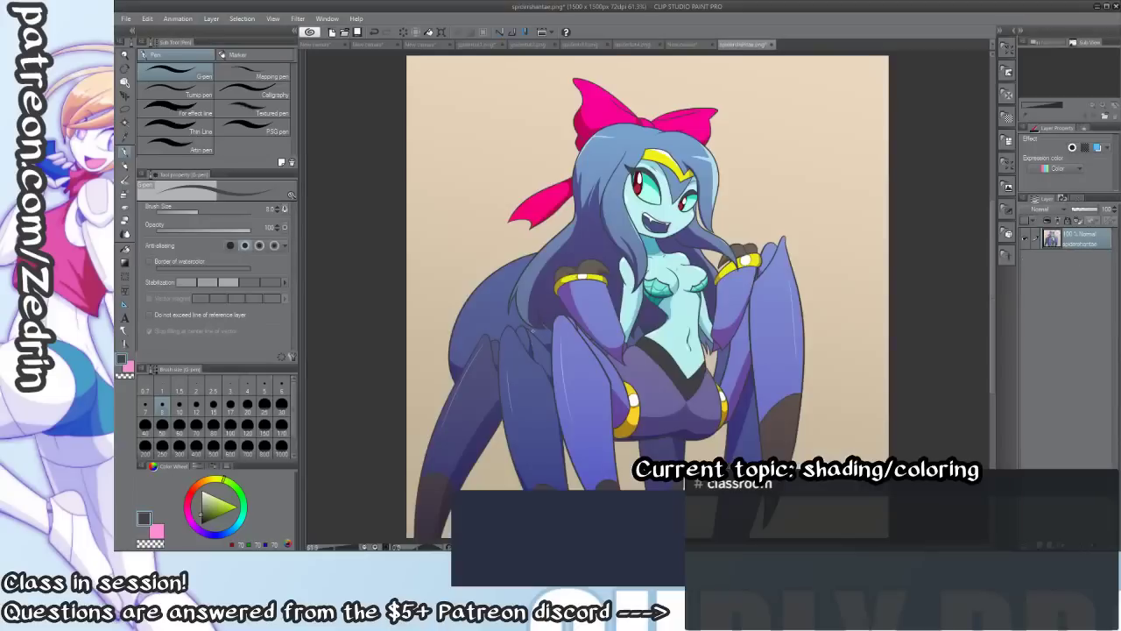
{"action": "left_click_drag", "start_coordinate": [592, 325], "coordinate": [555, 278]}
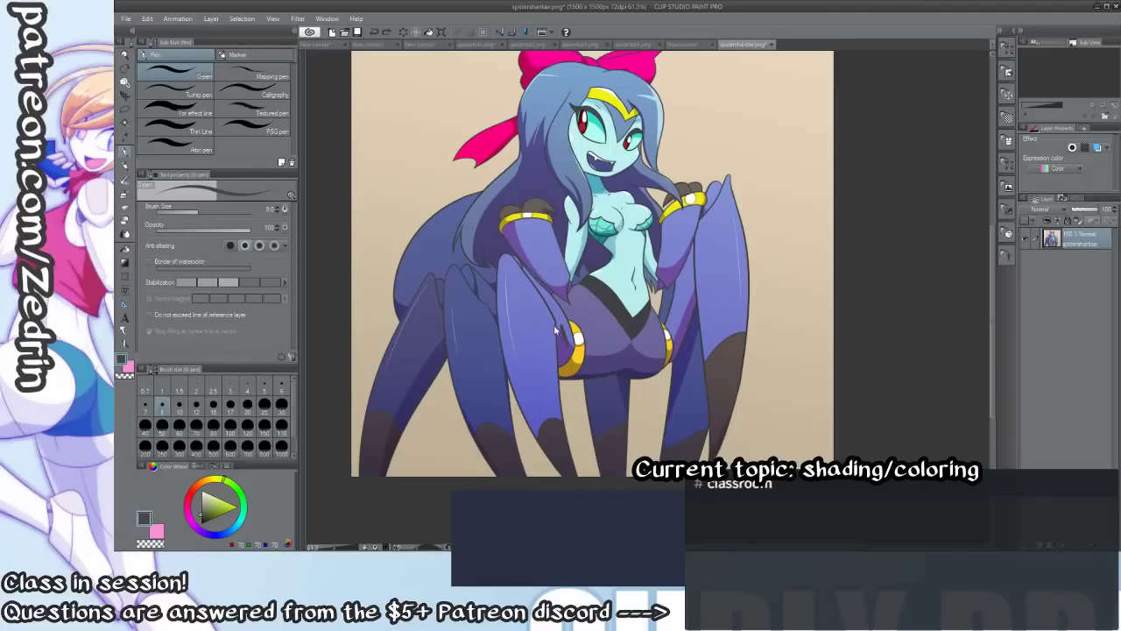
Return to the leg sketch and add small rounded joints between the leg segments.
{"action": "left_click", "coordinate": [685, 43]}
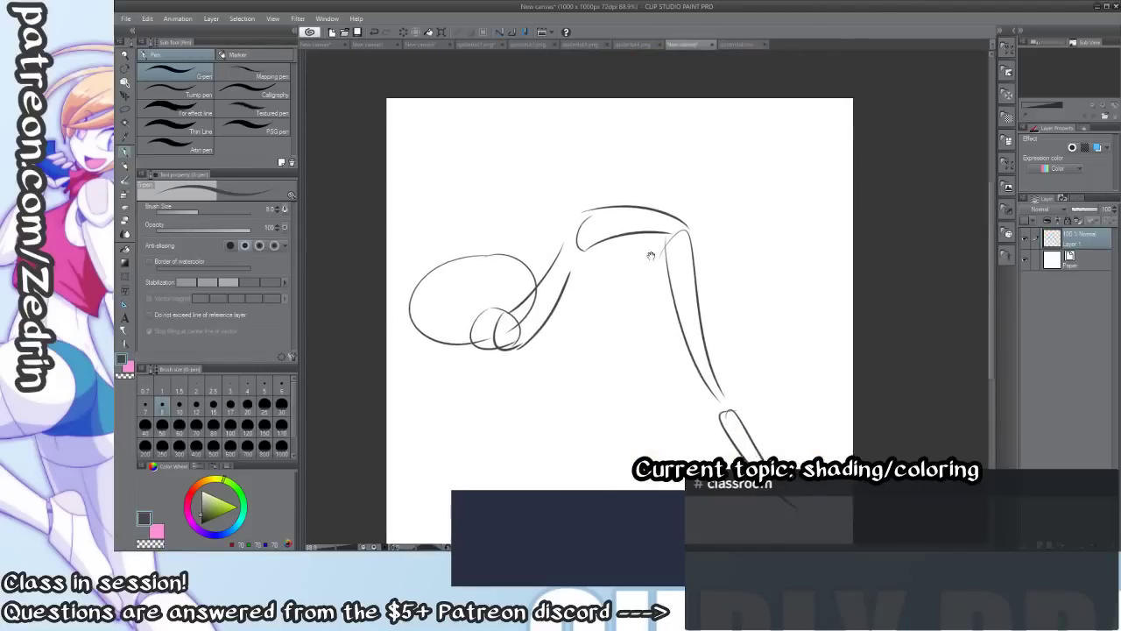
{"action": "mouse_move", "coordinate": [559, 214]}
{"action": "left_mouse_down"}
{"action": "mouse_move", "coordinate": [611, 215]}
{"action": "mouse_move", "coordinate": [592, 230]}
{"action": "left_mouse_up"}
{"action": "left_click_drag", "start_coordinate": [778, 186], "coordinate": [773, 207]}
{"action": "mouse_move", "coordinate": [773, 384]}
{"action": "left_mouse_down"}
{"action": "mouse_move", "coordinate": [679, 258]}
{"action": "mouse_move", "coordinate": [774, 402]}
{"action": "left_mouse_up"}
{"action": "left_click_drag", "start_coordinate": [620, 316], "coordinate": [491, 316]}
{"action": "left_click_drag", "start_coordinate": [619, 340], "coordinate": [651, 353]}
{"action": "left_click_drag", "start_coordinate": [611, 353], "coordinate": [656, 353]}
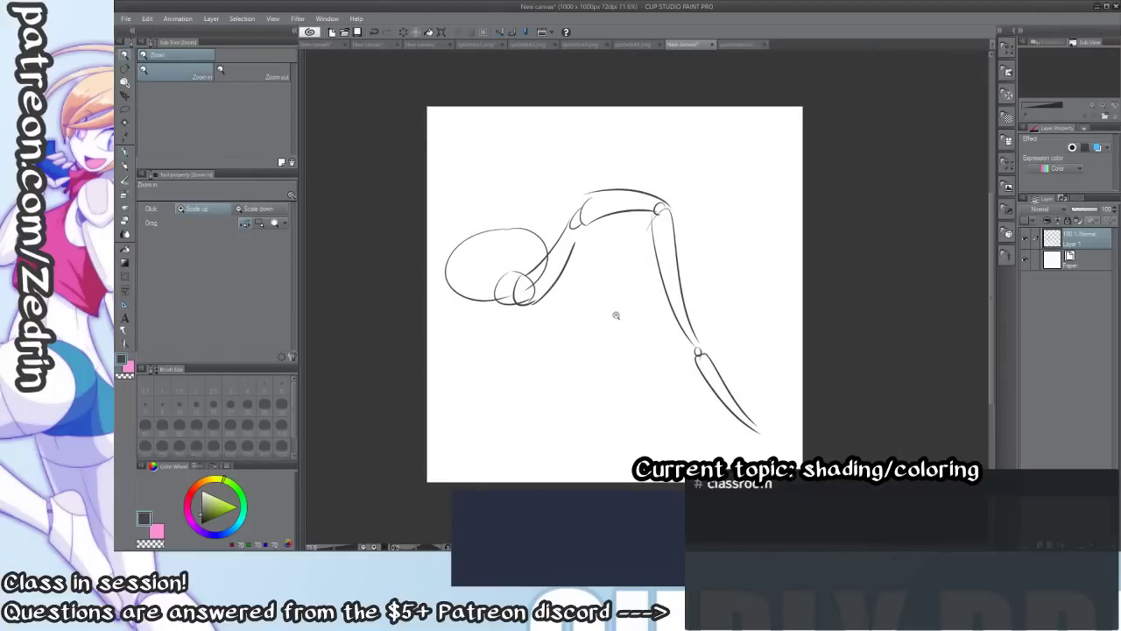
Hide the leg sketch layer and redraw the abdomen oval and small hip shape on a new layer.
{"action": "left_click", "coordinate": [1025, 236]}
{"action": "key", "text": "ctrl+shift+n"}
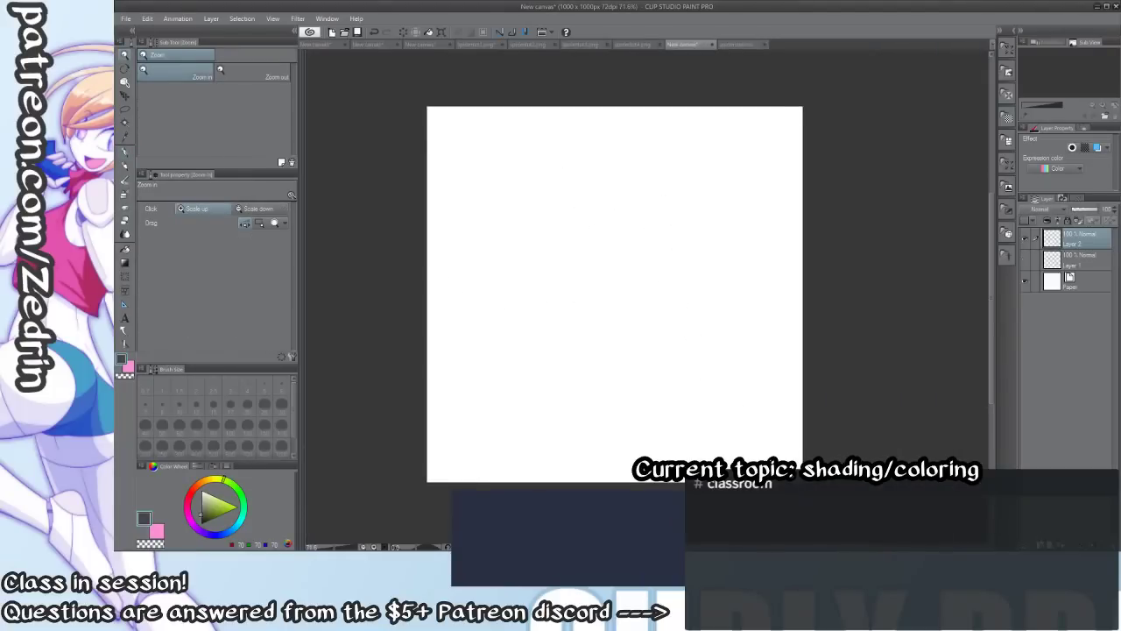
{"action": "left_click_drag", "start_coordinate": [539, 248], "coordinate": [552, 248]}
{"action": "mouse_move", "coordinate": [508, 194]}
{"action": "left_mouse_down"}
{"action": "mouse_move", "coordinate": [430, 230]}
{"action": "mouse_move", "coordinate": [539, 229]}
{"action": "mouse_move", "coordinate": [538, 208]}
{"action": "mouse_move", "coordinate": [551, 259]}
{"action": "mouse_move", "coordinate": [539, 264]}
{"action": "left_mouse_up"}
{"action": "key", "text": "ctrl+z"}
{"action": "left_click_drag", "start_coordinate": [565, 219], "coordinate": [549, 268]}
Draw a thicker first leg segment rising from the hip shape, with a notched joint at its upper end.
{"action": "mouse_move", "coordinate": [596, 172]}
{"action": "left_mouse_down"}
{"action": "mouse_move", "coordinate": [523, 285]}
{"action": "mouse_move", "coordinate": [610, 231]}
{"action": "left_mouse_up"}
{"action": "key", "text": "ctrl+z"}
{"action": "mouse_move", "coordinate": [526, 307]}
{"action": "left_mouse_down"}
{"action": "mouse_move", "coordinate": [581, 274]}
{"action": "mouse_move", "coordinate": [577, 221]}
{"action": "mouse_move", "coordinate": [571, 312]}
{"action": "mouse_move", "coordinate": [617, 197]}
{"action": "left_mouse_up"}
{"action": "key", "text": "ctrl+z"}
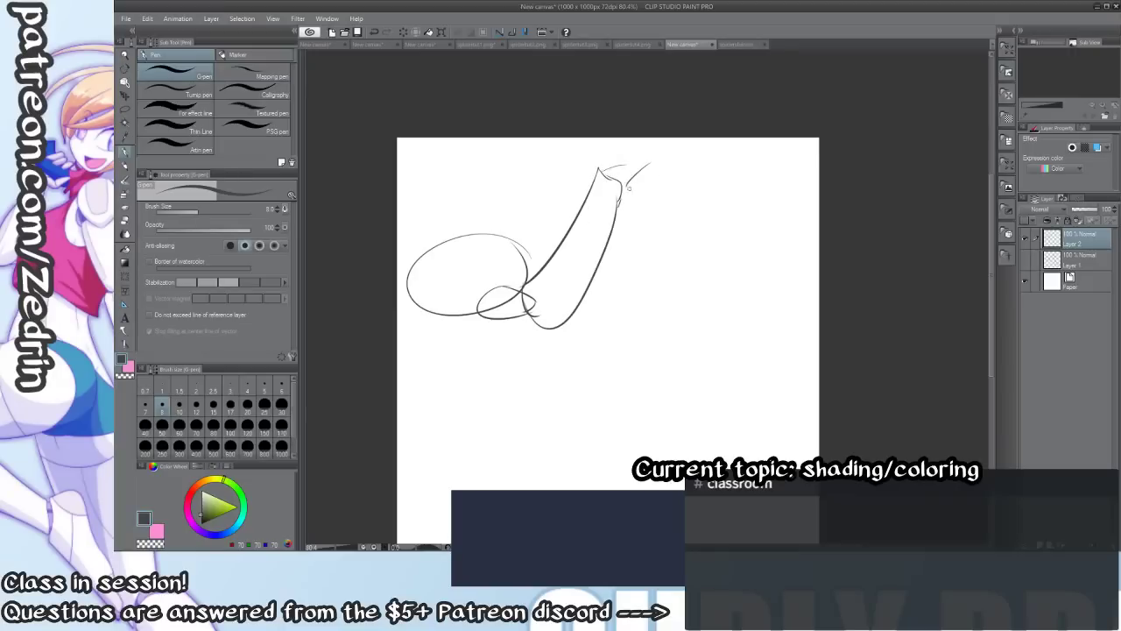
Draw the thick descending leg segment, a narrower shin segment below it and a small pointed tip.
{"action": "mouse_move", "coordinate": [632, 179]}
{"action": "left_mouse_down"}
{"action": "mouse_move", "coordinate": [639, 227]}
{"action": "mouse_move", "coordinate": [686, 328]}
{"action": "mouse_move", "coordinate": [647, 241]}
{"action": "mouse_move", "coordinate": [699, 264]}
{"action": "mouse_move", "coordinate": [714, 354]}
{"action": "mouse_move", "coordinate": [698, 386]}
{"action": "mouse_move", "coordinate": [713, 462]}
{"action": "left_mouse_up"}
{"action": "key", "text": "ctrl+z"}
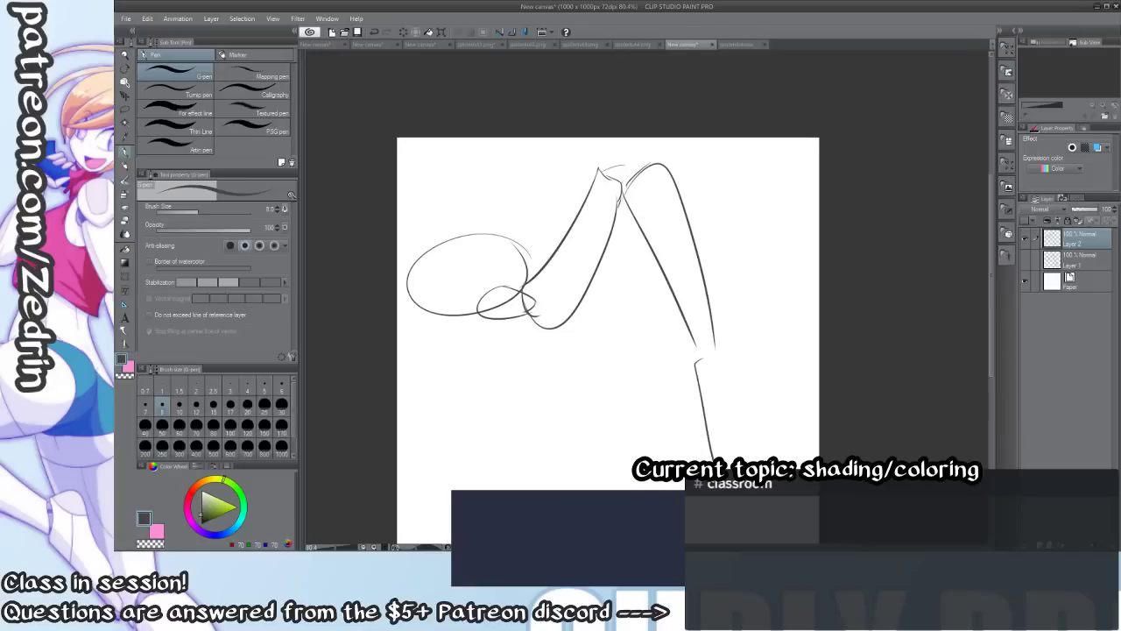
{"action": "mouse_move", "coordinate": [695, 359]}
{"action": "left_mouse_down"}
{"action": "mouse_move", "coordinate": [720, 346]}
{"action": "mouse_move", "coordinate": [724, 458]}
{"action": "mouse_move", "coordinate": [704, 404]}
{"action": "mouse_move", "coordinate": [736, 450]}
{"action": "left_mouse_up"}
{"action": "left_click_drag", "start_coordinate": [709, 403], "coordinate": [732, 437]}
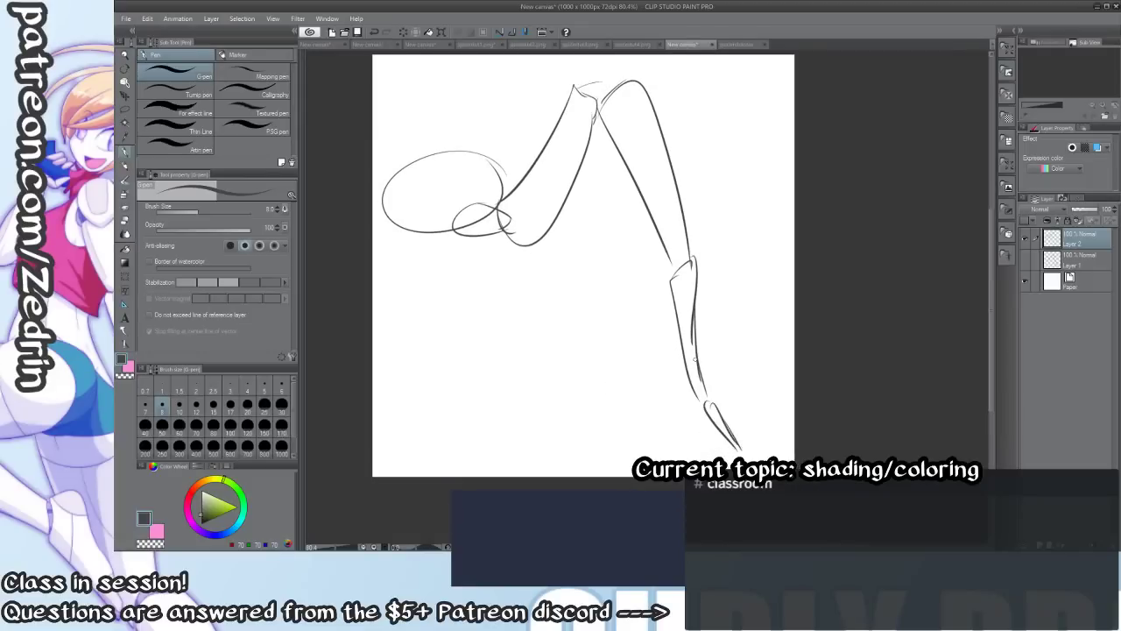
{"action": "mouse_move", "coordinate": [676, 295]}
{"action": "left_mouse_down"}
{"action": "mouse_move", "coordinate": [696, 295]}
{"action": "mouse_move", "coordinate": [697, 353]}
{"action": "mouse_move", "coordinate": [695, 310]}
{"action": "left_mouse_up"}
Draw curved joint shapes bridging the top of the raised thigh segment and the descending leg segment.
{"action": "scroll", "coordinate": [712, 461], "scroll_direction": "down", "scroll_amount": 2}
{"action": "scroll", "coordinate": [627, 288], "scroll_direction": "up", "scroll_amount": 2}
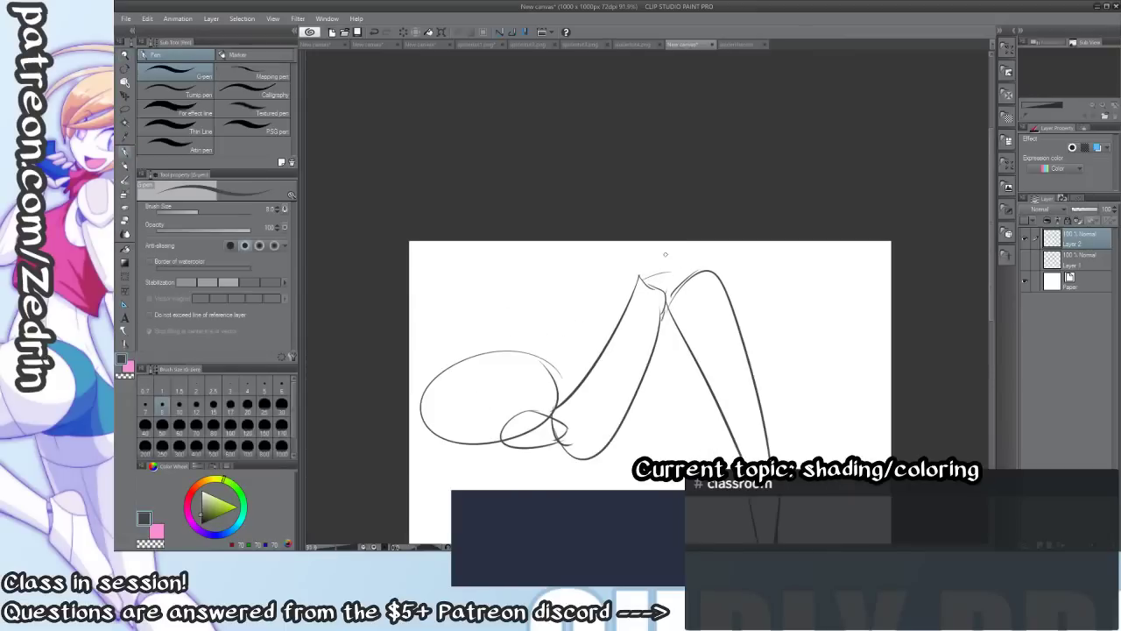
{"action": "key", "text": "ctrl+space"}
{"action": "mouse_move", "coordinate": [654, 274]}
{"action": "left_mouse_down"}
{"action": "mouse_move", "coordinate": [701, 271]}
{"action": "mouse_move", "coordinate": [670, 299]}
{"action": "left_mouse_up"}
{"action": "left_click_drag", "start_coordinate": [671, 295], "coordinate": [671, 358]}
Clean up the overlapping lines around the leg joints with the Hard eraser.
{"action": "key", "text": "e"}
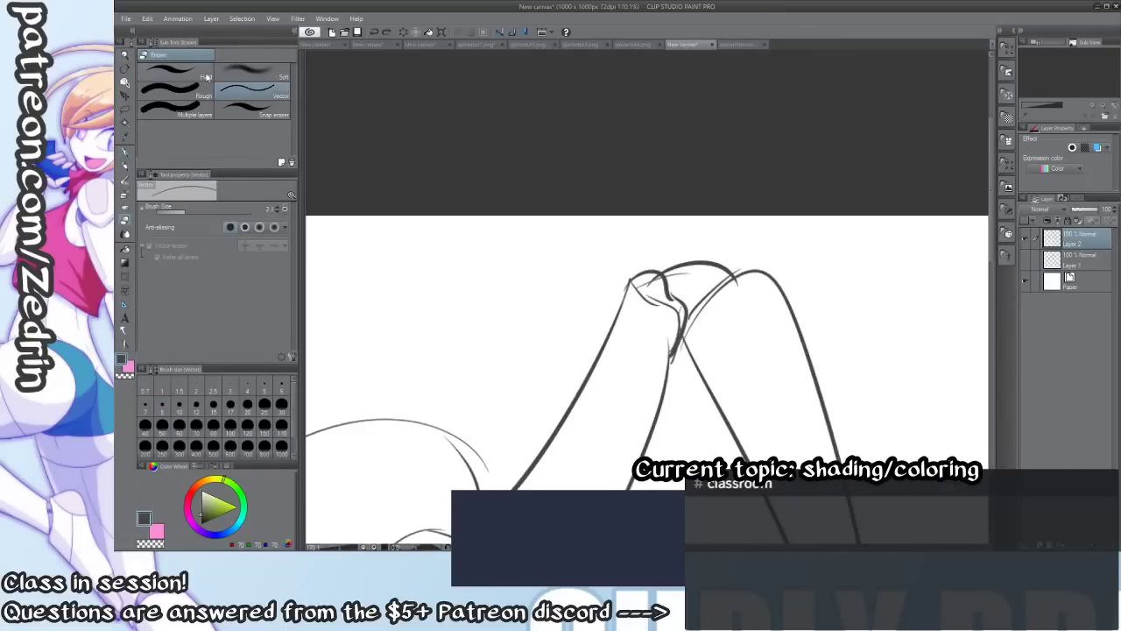
{"action": "left_click", "coordinate": [200, 77]}
{"action": "mouse_move", "coordinate": [731, 318]}
{"action": "left_mouse_down"}
{"action": "mouse_move", "coordinate": [737, 298]}
{"action": "mouse_move", "coordinate": [687, 327]}
{"action": "mouse_move", "coordinate": [562, 333]}
{"action": "left_mouse_up"}
{"action": "key", "text": "p"}
{"action": "key", "text": "ctrl+space"}
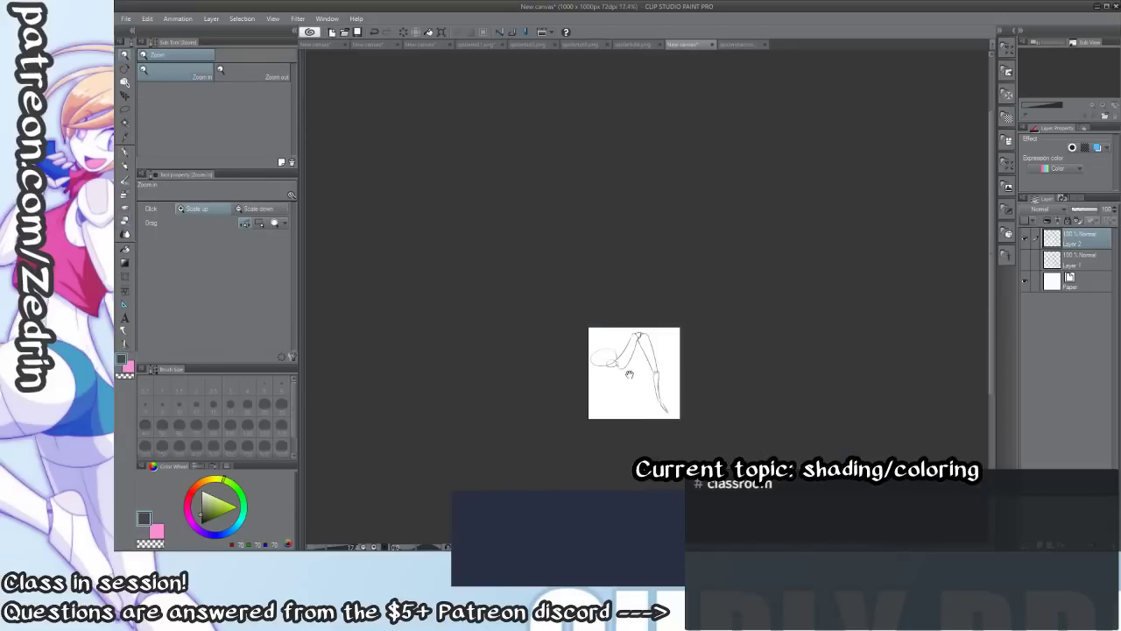
{"action": "left_click_drag", "start_coordinate": [628, 373], "coordinate": [599, 326]}
{"action": "left_click_drag", "start_coordinate": [601, 324], "coordinate": [638, 324]}
{"action": "left_click_drag", "start_coordinate": [575, 295], "coordinate": [620, 348]}
{"action": "mouse_move", "coordinate": [631, 349]}
{"action": "left_mouse_down"}
{"action": "mouse_move", "coordinate": [592, 315]}
{"action": "mouse_move", "coordinate": [622, 341]}
{"action": "left_mouse_up"}
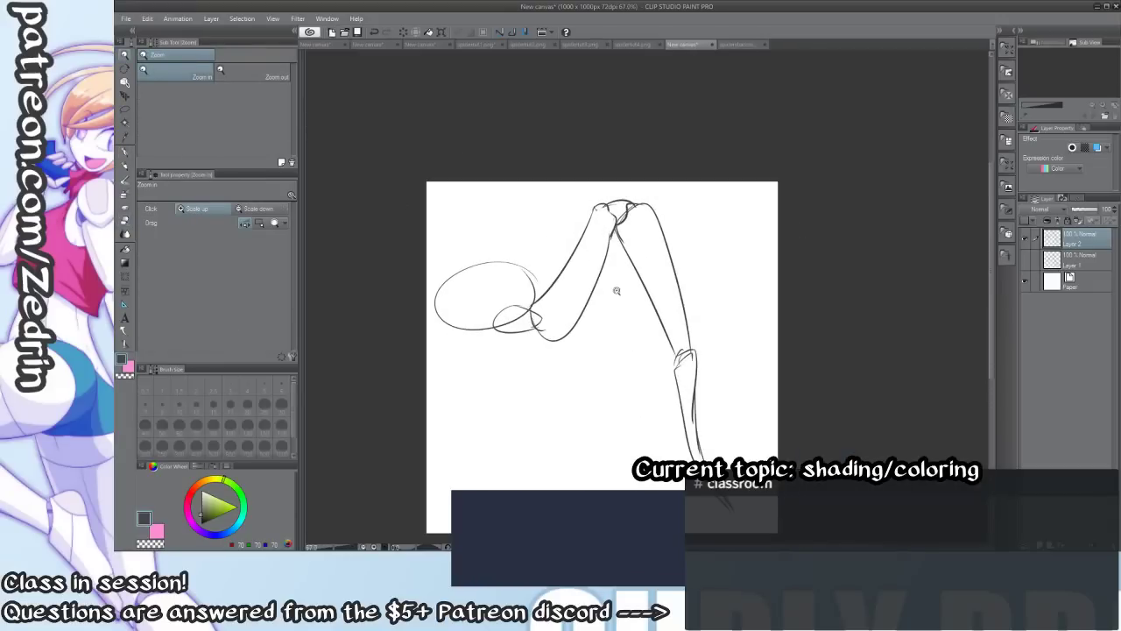
Lasso the whole leg, duplicate it onto a new layer and merge the copy back down into Layer 2.
{"action": "key", "text": "m"}
{"action": "left_click_drag", "start_coordinate": [556, 261], "coordinate": [543, 446]}
{"action": "mouse_move", "coordinate": [521, 361]}
{"action": "left_mouse_down"}
{"action": "mouse_move", "coordinate": [788, 315]}
{"action": "mouse_move", "coordinate": [629, 147]}
{"action": "left_mouse_up"}
{"action": "key", "text": "ctrl+c"}
{"action": "key", "text": "ctrl+v"}
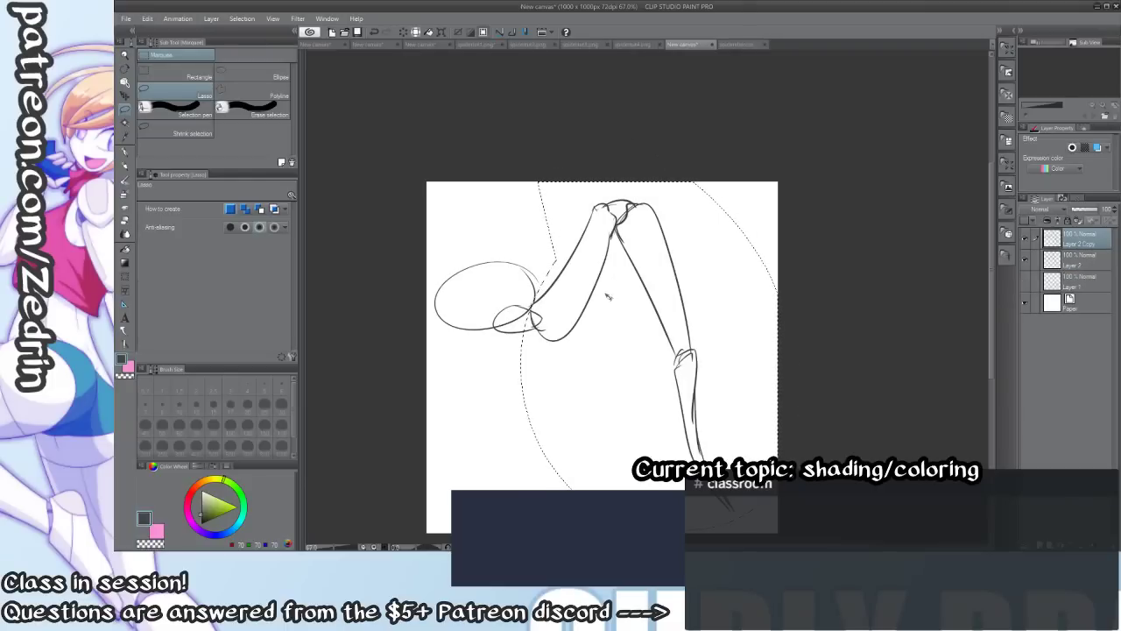
{"action": "left_click_drag", "start_coordinate": [687, 394], "coordinate": [663, 312]}
{"action": "key", "text": "ctrl+e"}
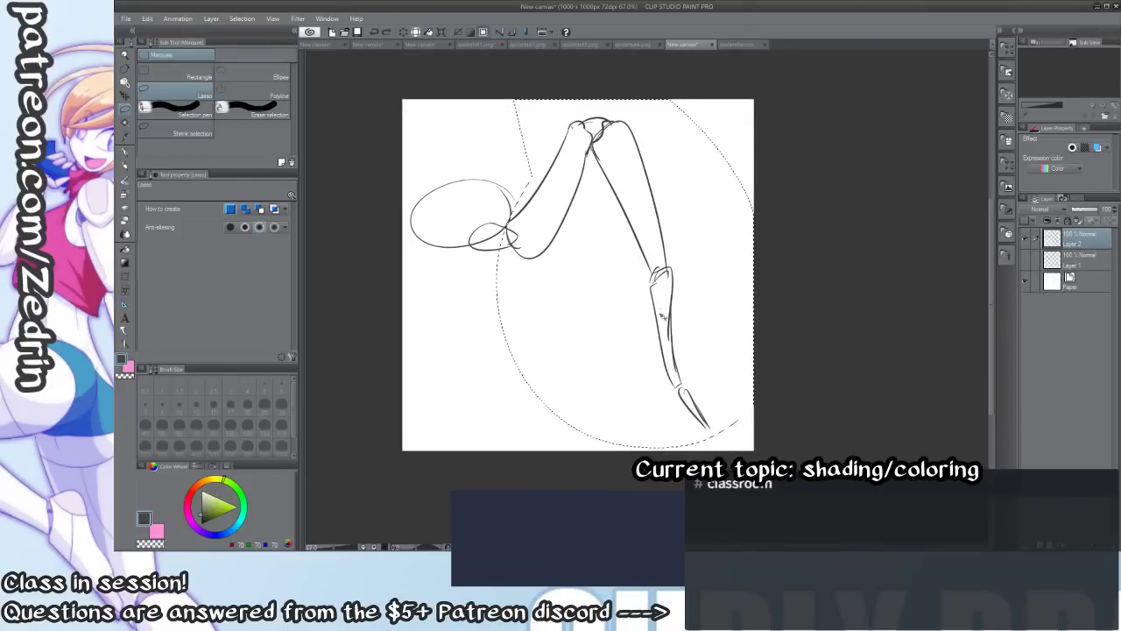
Copy the leg onto its own layer and distort the copy into a slightly shorter second leg offset beside the first.
{"action": "key", "text": "ctrl+c"}
{"action": "key", "text": "ctrl+v"}
{"action": "key", "text": "ctrl+d"}
{"action": "key", "text": "ctrl+t"}
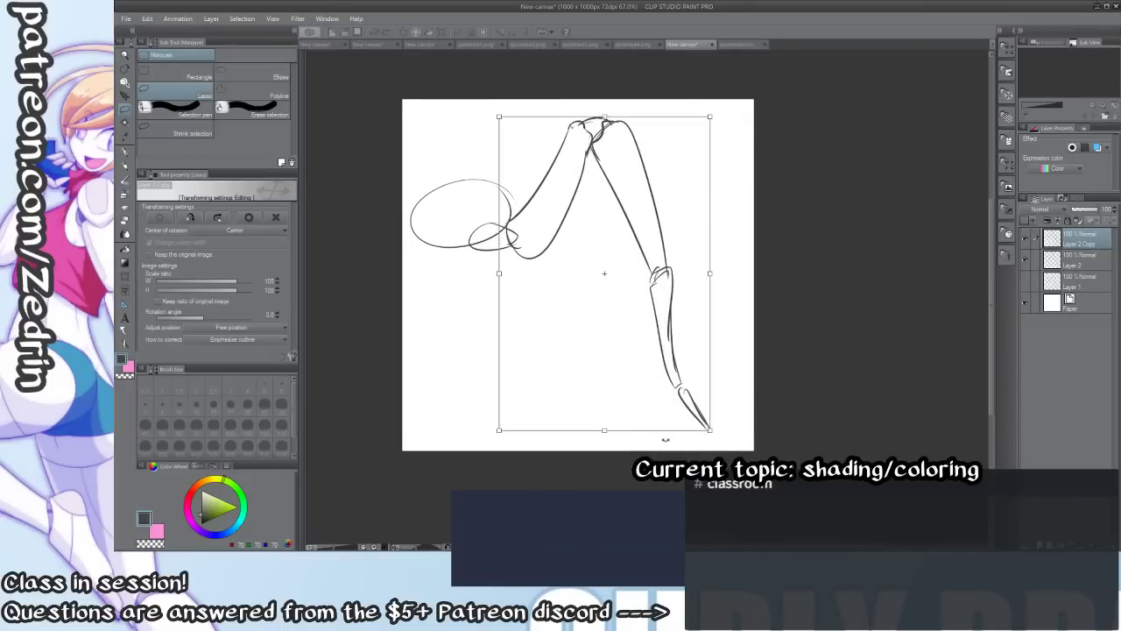
{"action": "left_click_drag", "start_coordinate": [604, 429], "coordinate": [637, 418]}
{"action": "left_click_drag", "start_coordinate": [604, 115], "coordinate": [610, 107]}
{"action": "left_click_drag", "start_coordinate": [744, 418], "coordinate": [718, 387]}
{"action": "left_click_drag", "start_coordinate": [598, 108], "coordinate": [618, 138]}
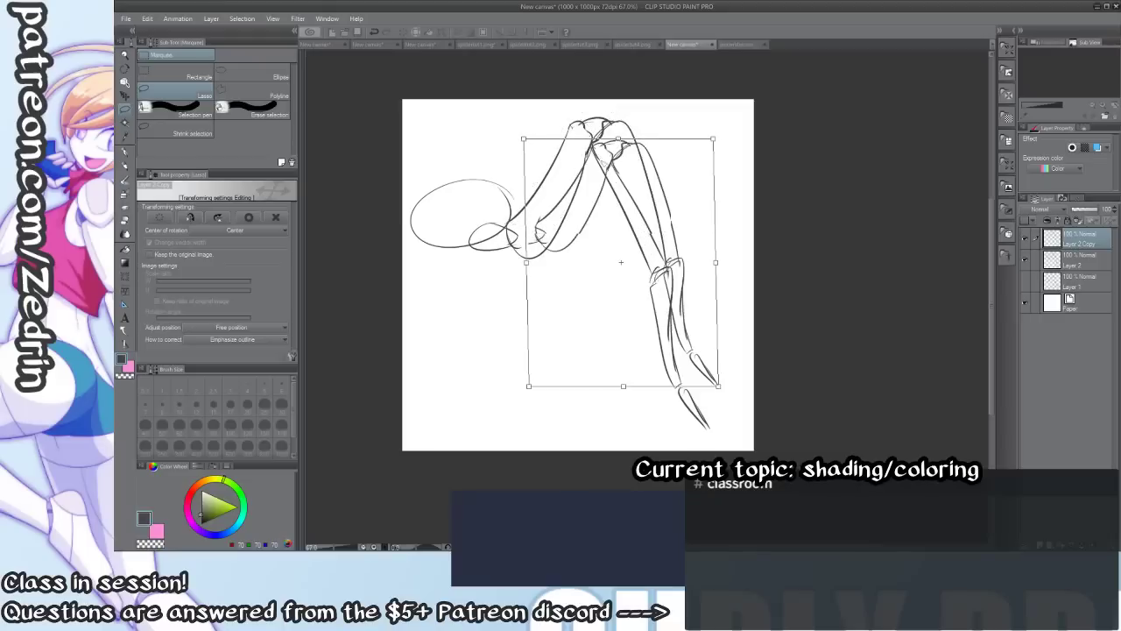
{"action": "left_click_drag", "start_coordinate": [526, 263], "coordinate": [510, 259]}
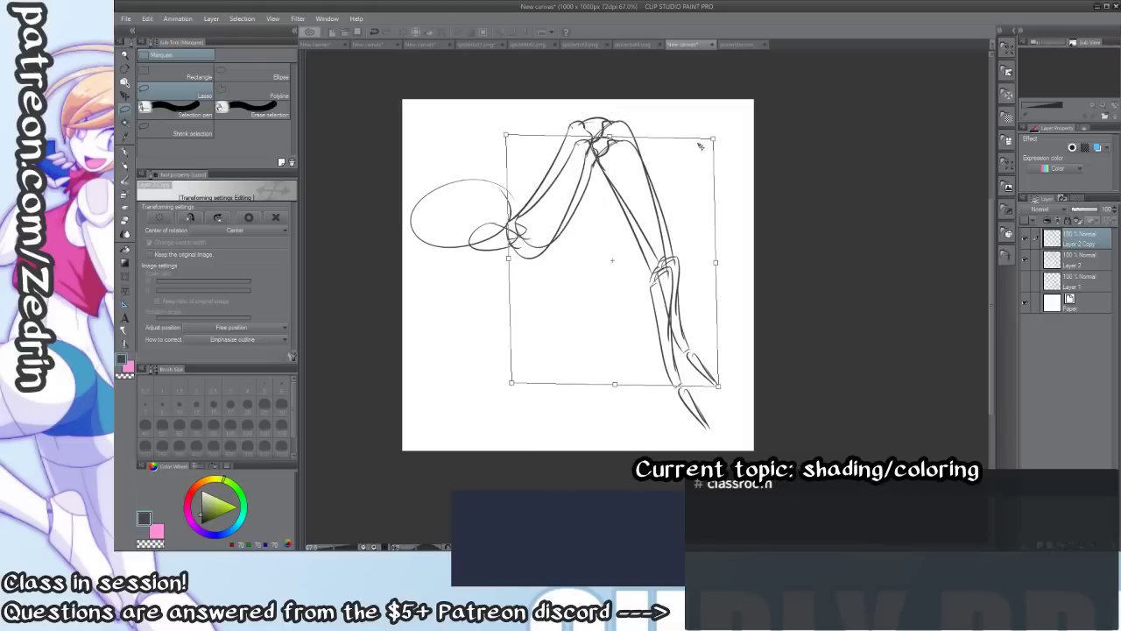
{"action": "left_click_drag", "start_coordinate": [713, 139], "coordinate": [731, 107]}
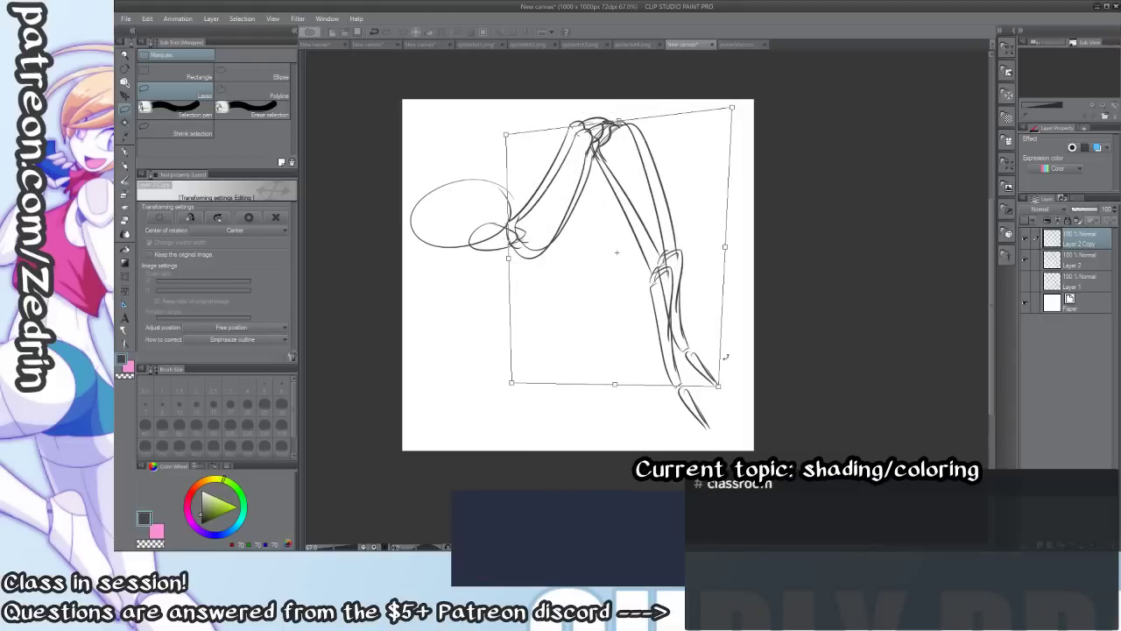
{"action": "left_click_drag", "start_coordinate": [720, 385], "coordinate": [742, 403]}
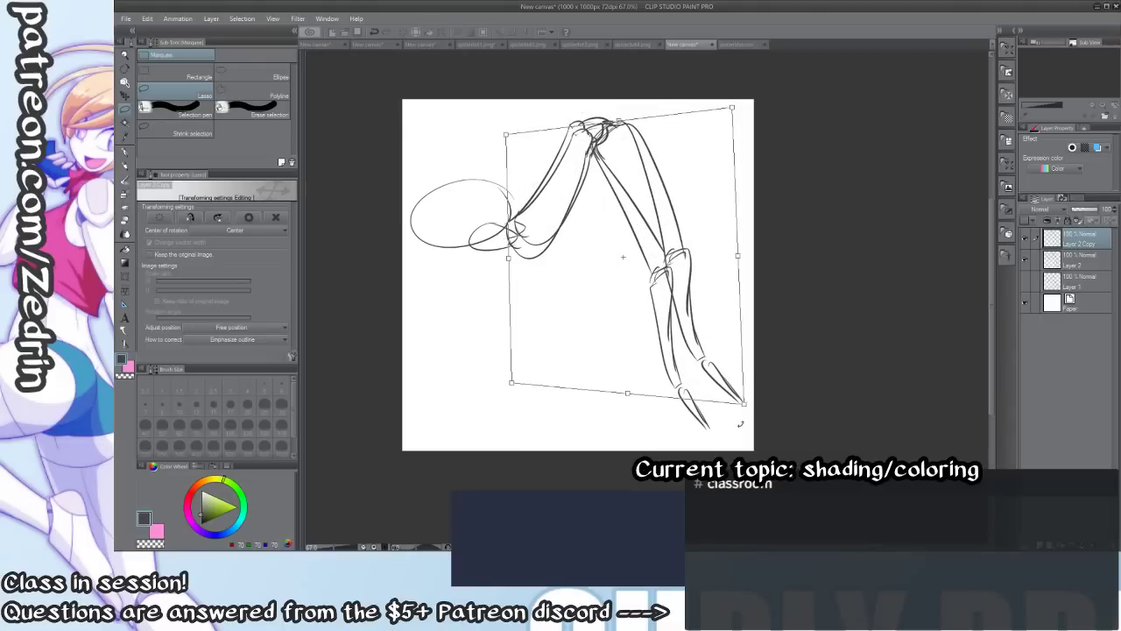
{"action": "key", "text": "Return"}
Erase the copied leg's lines where they overlap the first leg's thigh and joint, using the Hard eraser.
{"action": "left_click_drag", "start_coordinate": [627, 212], "coordinate": [625, 259]}
{"action": "key", "text": "c"}
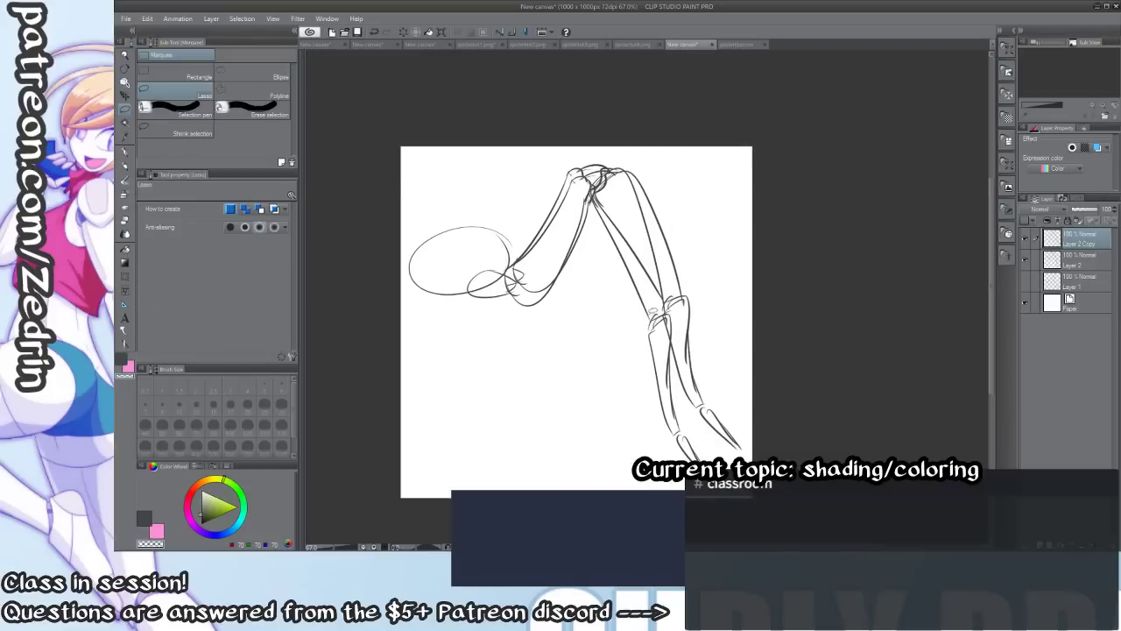
{"action": "key", "text": "p"}
{"action": "key", "text": "e"}
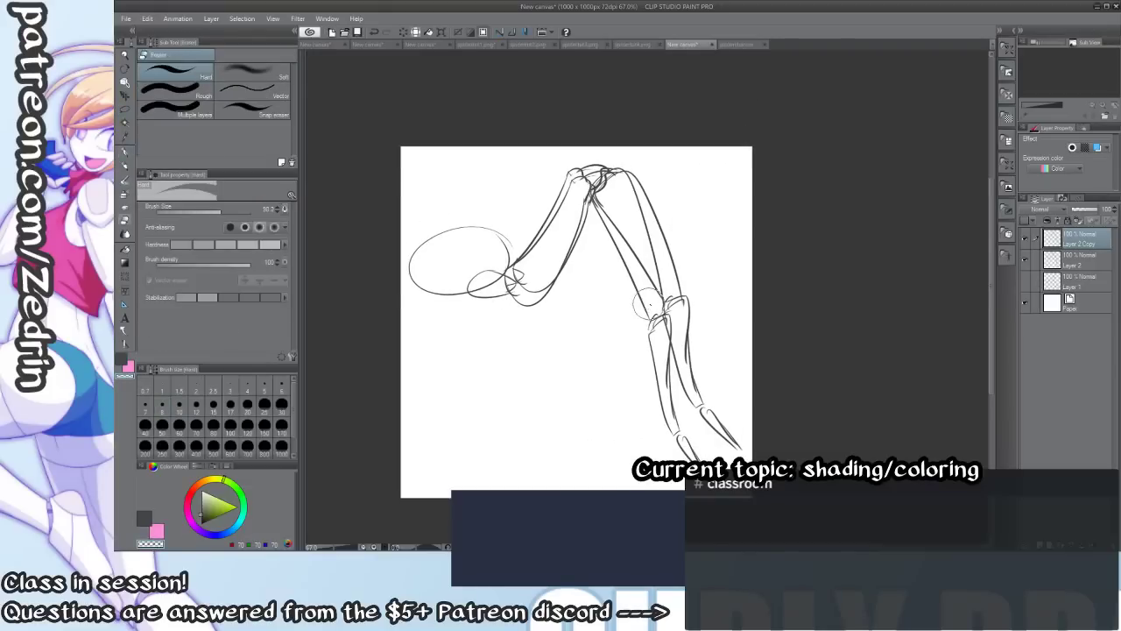
{"action": "mouse_move", "coordinate": [644, 280]}
{"action": "left_mouse_down"}
{"action": "mouse_move", "coordinate": [611, 198]}
{"action": "mouse_move", "coordinate": [589, 186]}
{"action": "mouse_move", "coordinate": [579, 203]}
{"action": "mouse_move", "coordinate": [596, 185]}
{"action": "mouse_move", "coordinate": [625, 235]}
{"action": "mouse_move", "coordinate": [595, 180]}
{"action": "mouse_move", "coordinate": [525, 282]}
{"action": "mouse_move", "coordinate": [548, 256]}
{"action": "left_mouse_up"}
{"action": "key", "text": "ctrl+z"}
{"action": "key", "text": "ctrl+z"}
{"action": "mouse_move", "coordinate": [662, 326]}
{"action": "left_mouse_down"}
{"action": "mouse_move", "coordinate": [558, 325]}
{"action": "mouse_move", "coordinate": [633, 282]}
{"action": "left_mouse_up"}
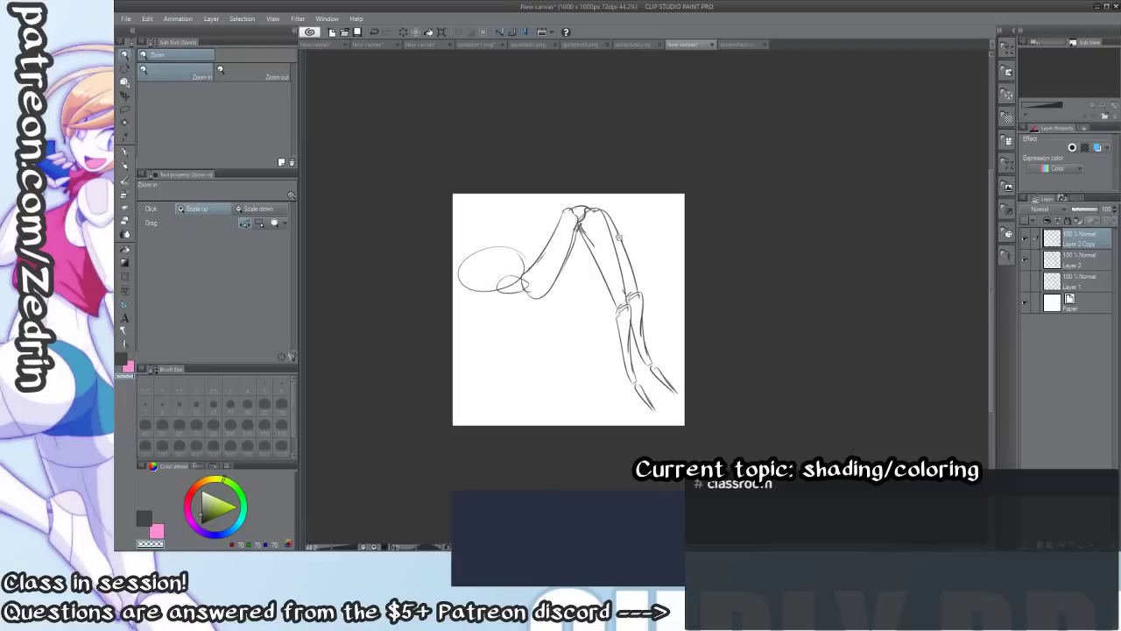
{"action": "mouse_move", "coordinate": [582, 318]}
{"action": "left_mouse_down"}
{"action": "mouse_move", "coordinate": [570, 356]}
{"action": "mouse_move", "coordinate": [587, 305]}
{"action": "left_mouse_up"}
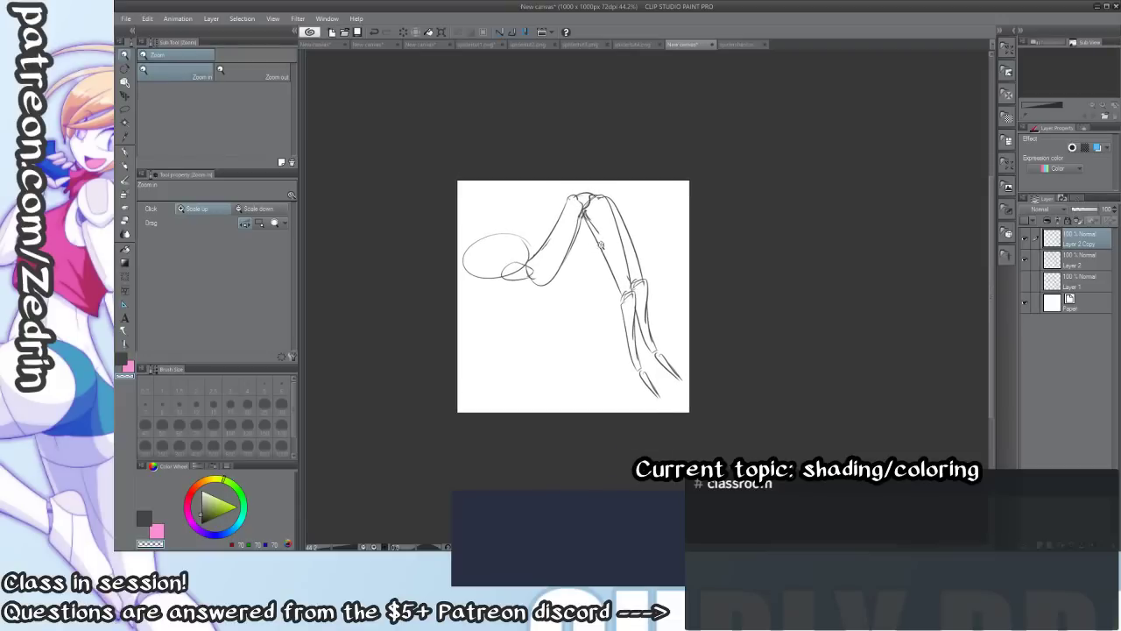
{"action": "mouse_move", "coordinate": [580, 278]}
{"action": "left_mouse_down"}
{"action": "mouse_move", "coordinate": [570, 354]}
{"action": "mouse_move", "coordinate": [597, 320]}
{"action": "left_mouse_up"}
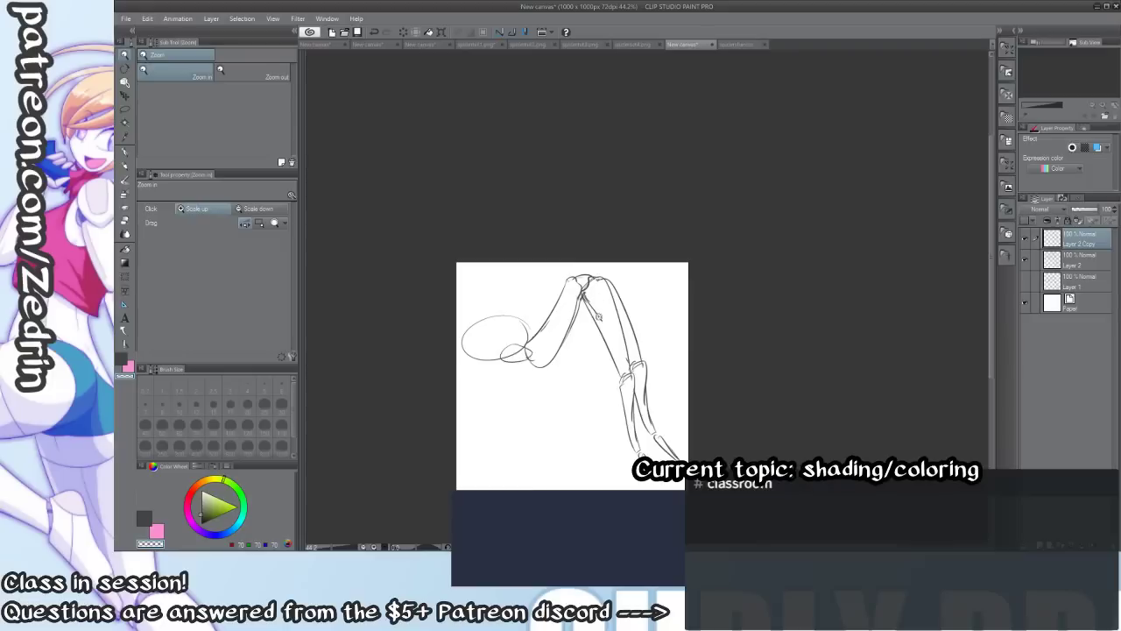
{"action": "key", "text": "e"}
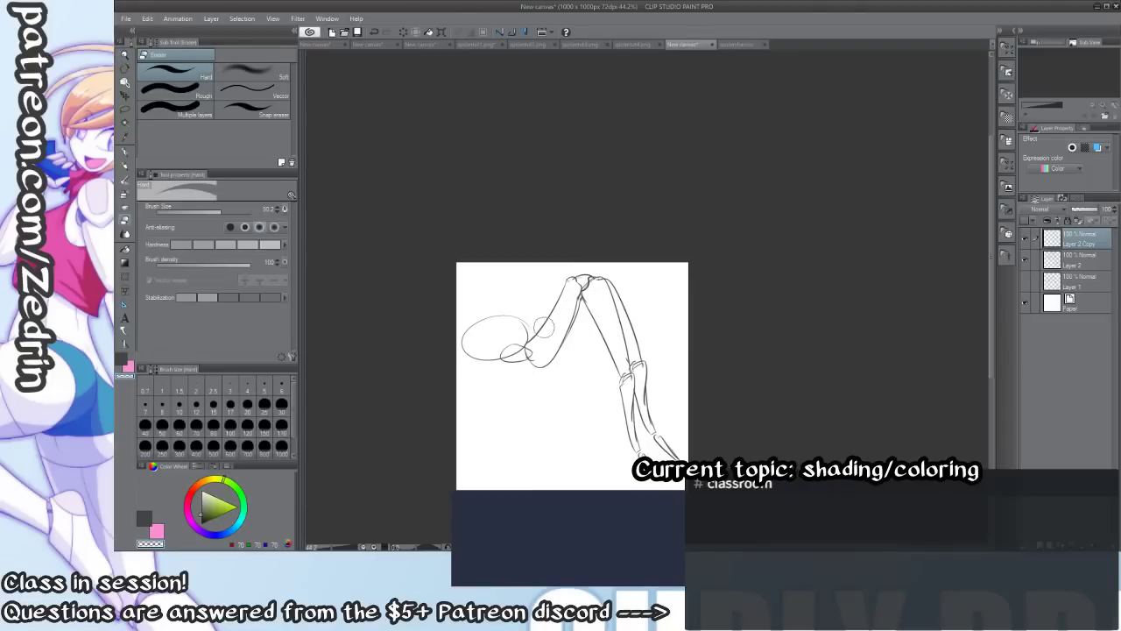
Look over the spider species reference and the spider girl tutorial page, returning to the leg sketch.
{"action": "left_click", "coordinate": [620, 45]}
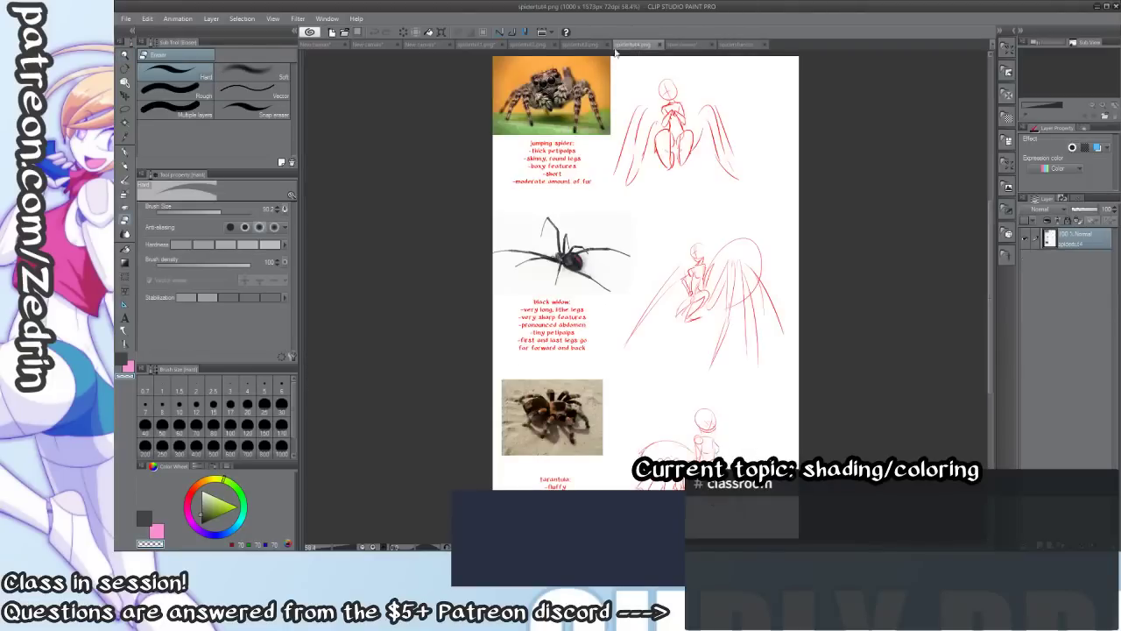
{"action": "left_click", "coordinate": [685, 43]}
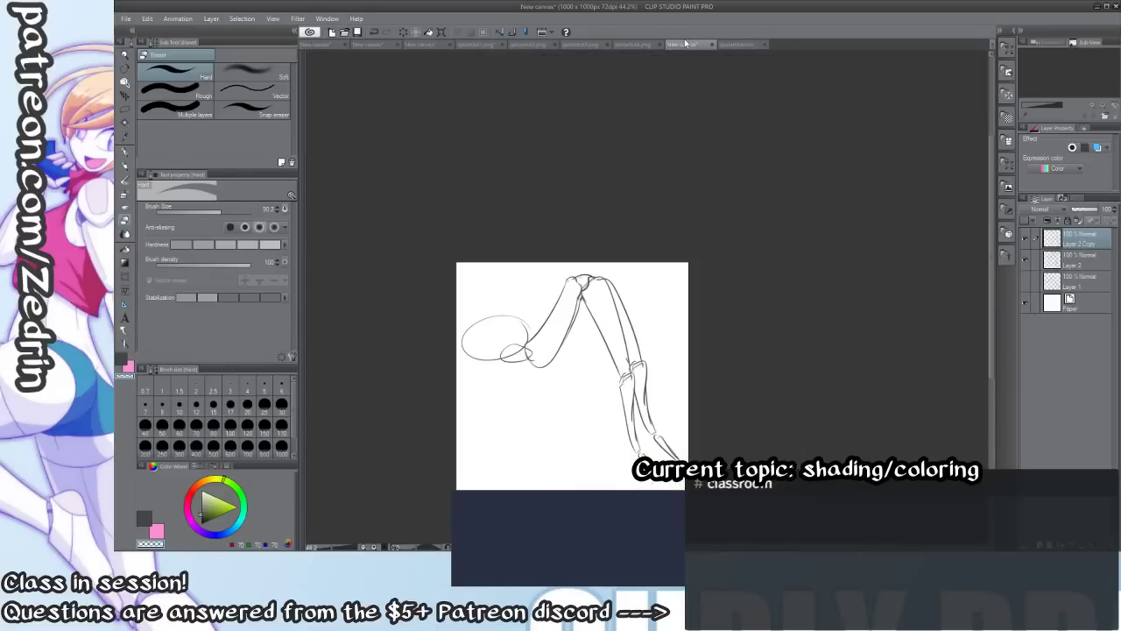
{"action": "left_click", "coordinate": [473, 44]}
{"action": "mouse_move", "coordinate": [619, 185]}
{"action": "left_mouse_down"}
{"action": "mouse_move", "coordinate": [552, 318]}
{"action": "mouse_move", "coordinate": [466, 394]}
{"action": "left_mouse_up"}
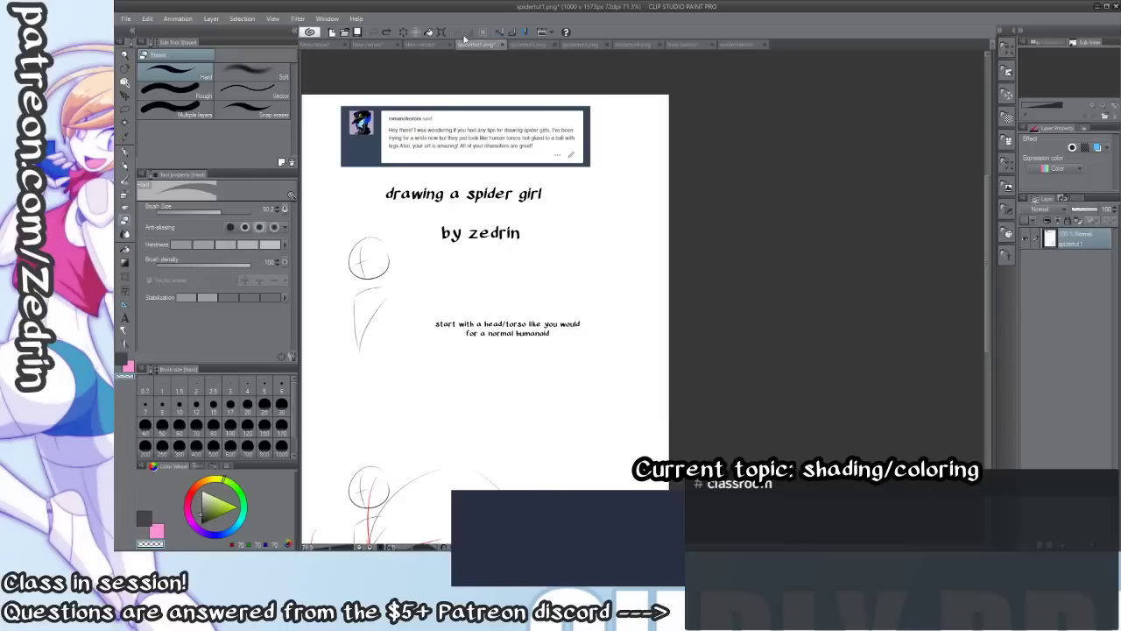
{"action": "left_click", "coordinate": [681, 44]}
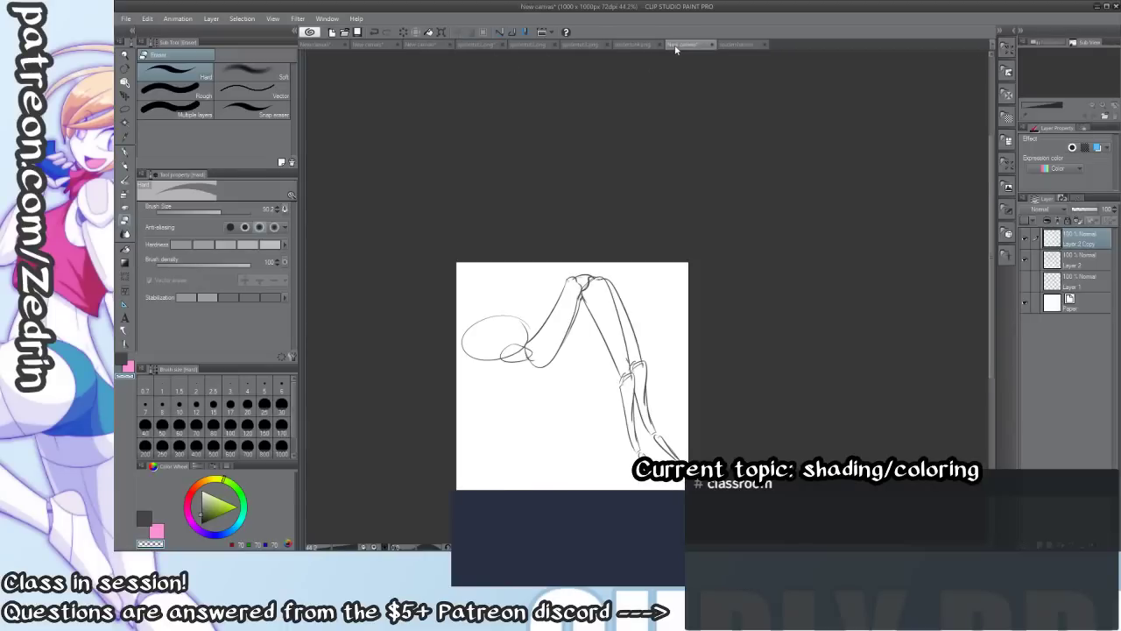
{"action": "mouse_move", "coordinate": [565, 366]}
{"action": "left_mouse_down"}
{"action": "mouse_move", "coordinate": [628, 292]}
{"action": "mouse_move", "coordinate": [607, 339]}
{"action": "mouse_move", "coordinate": [626, 328]}
{"action": "mouse_move", "coordinate": [648, 335]}
{"action": "mouse_move", "coordinate": [608, 368]}
{"action": "mouse_move", "coordinate": [640, 377]}
{"action": "mouse_move", "coordinate": [605, 344]}
{"action": "mouse_move", "coordinate": [591, 297]}
{"action": "mouse_move", "coordinate": [552, 305]}
{"action": "mouse_move", "coordinate": [561, 305]}
{"action": "left_mouse_up"}
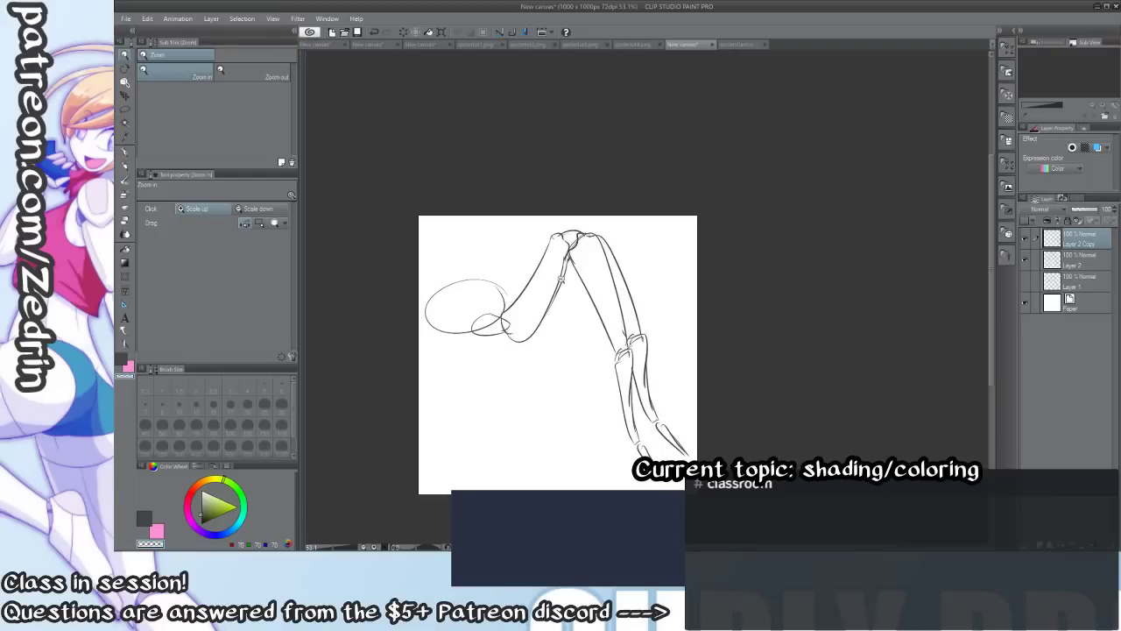
Create a new blank 1000 x 1000 px canvas at 72 dpi with white paper and make dark gray the active color.
{"action": "key", "text": "ctrl+n"}
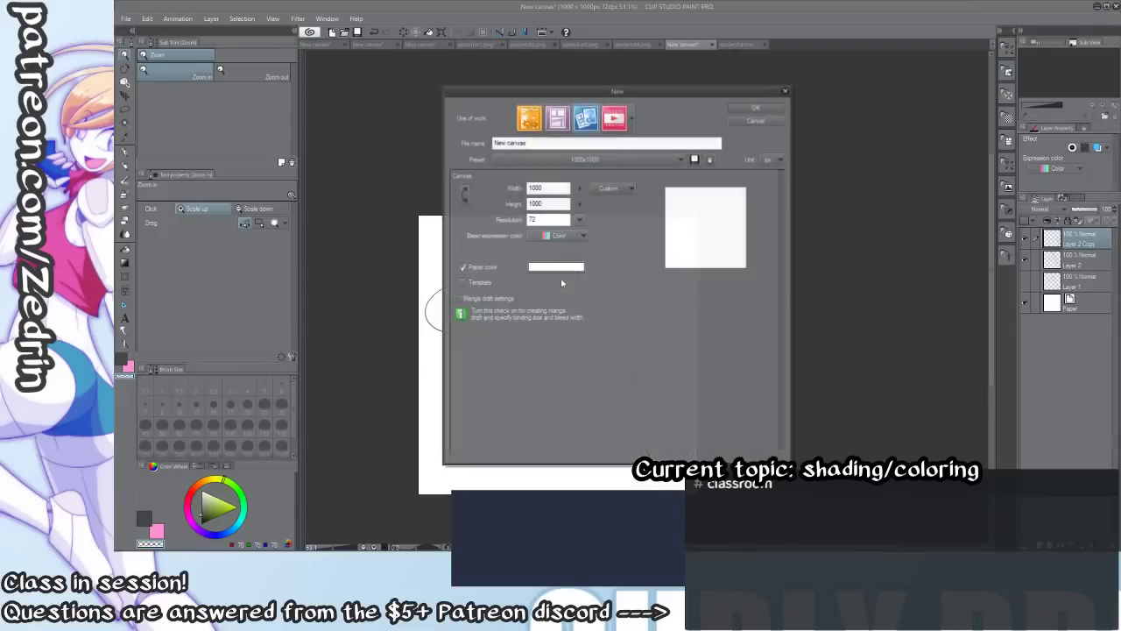
{"action": "left_click", "coordinate": [755, 106]}
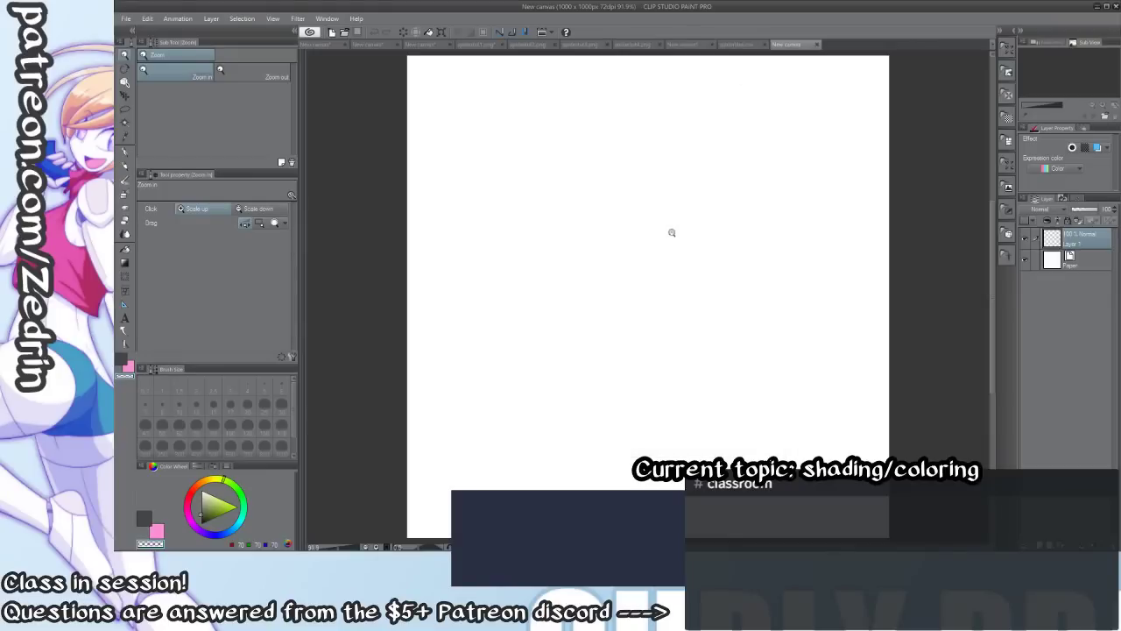
{"action": "key", "text": "x"}
{"action": "scroll", "coordinate": [688, 394], "scroll_direction": "down", "scroll_amount": 3}
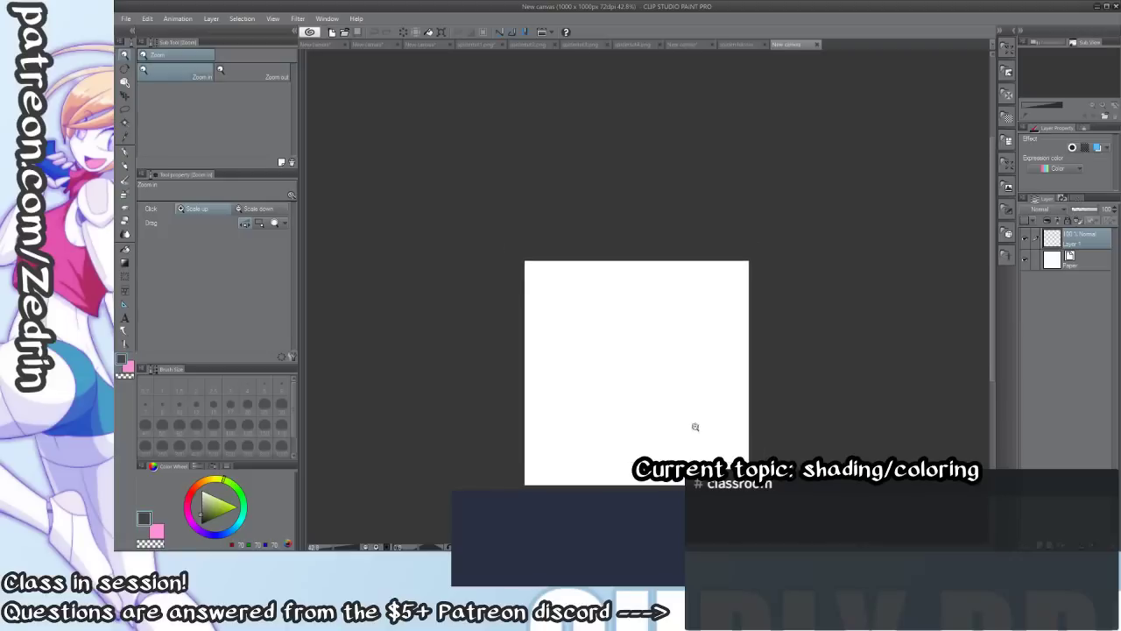
{"action": "scroll", "coordinate": [695, 428], "scroll_direction": "up", "scroll_amount": 1}
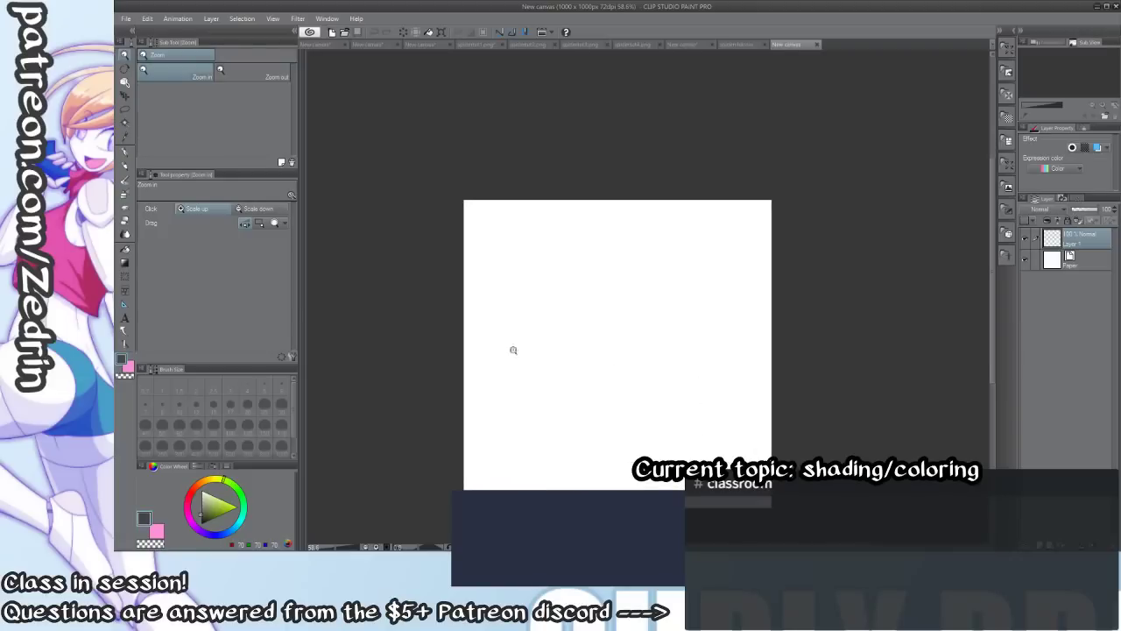
Switch to Flash and frame the blank document's whole stage at 80% zoom.
{"action": "key", "text": "alt+Tab"}
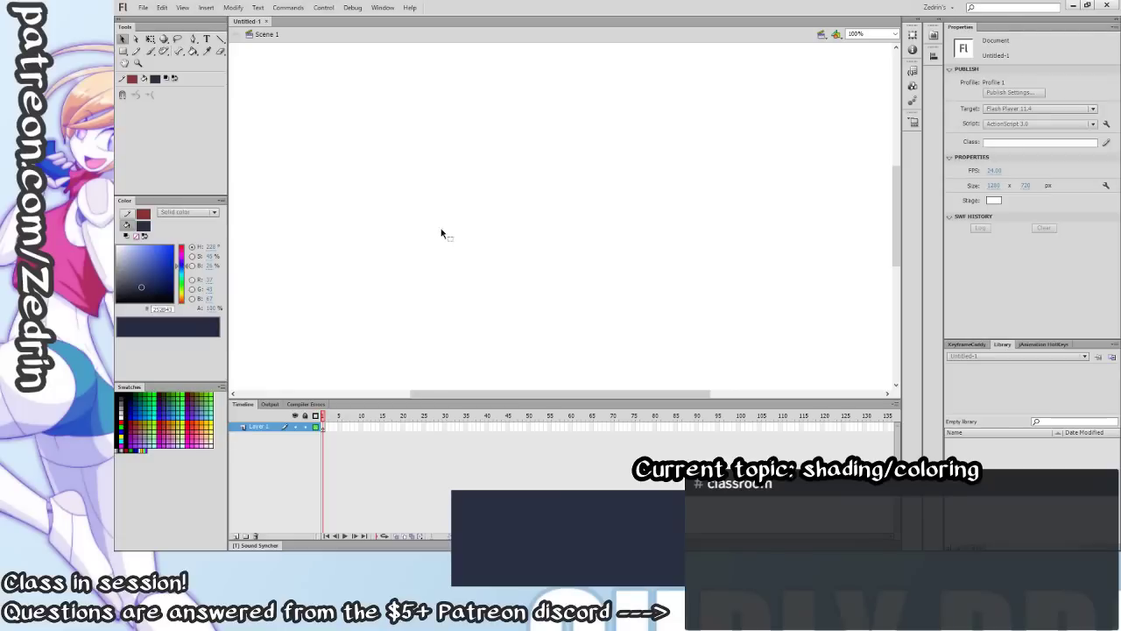
{"action": "key", "text": "z"}
{"action": "left_click", "coordinate": [524, 255], "text": "alt"}
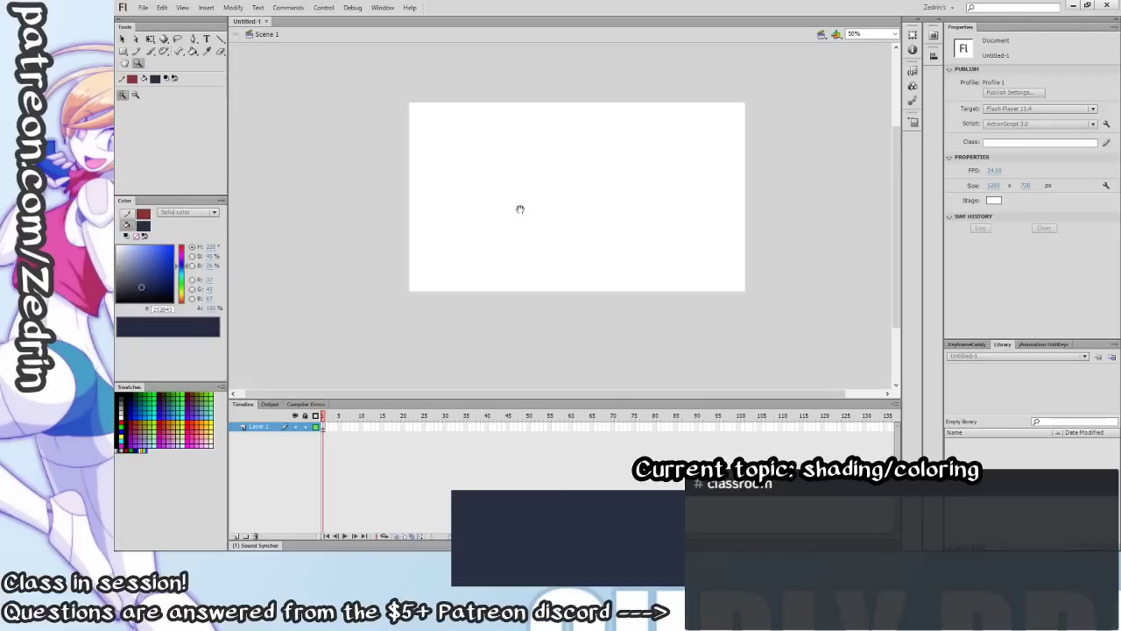
{"action": "left_click_drag", "start_coordinate": [404, 162], "coordinate": [767, 378]}
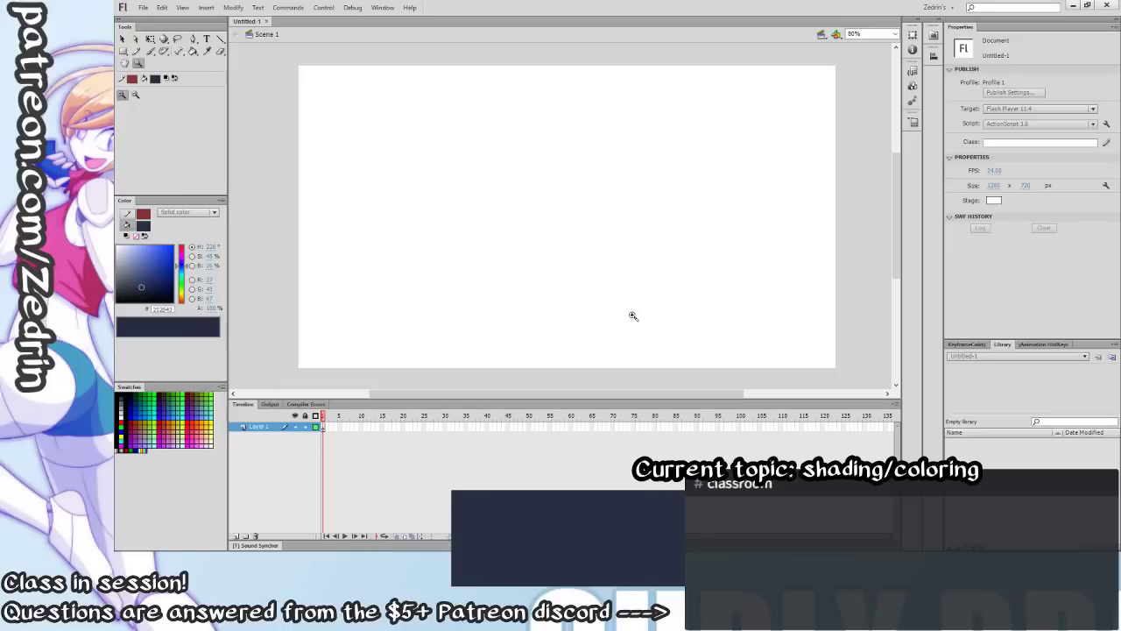
{"action": "mouse_move", "coordinate": [618, 301]}
{"action": "left_mouse_down"}
{"action": "mouse_move", "coordinate": [686, 216]}
{"action": "mouse_move", "coordinate": [720, 338]}
{"action": "mouse_move", "coordinate": [575, 388]}
{"action": "mouse_move", "coordinate": [706, 252]}
{"action": "mouse_move", "coordinate": [590, 312]}
{"action": "mouse_move", "coordinate": [600, 300]}
{"action": "mouse_move", "coordinate": [610, 314]}
{"action": "left_mouse_up"}
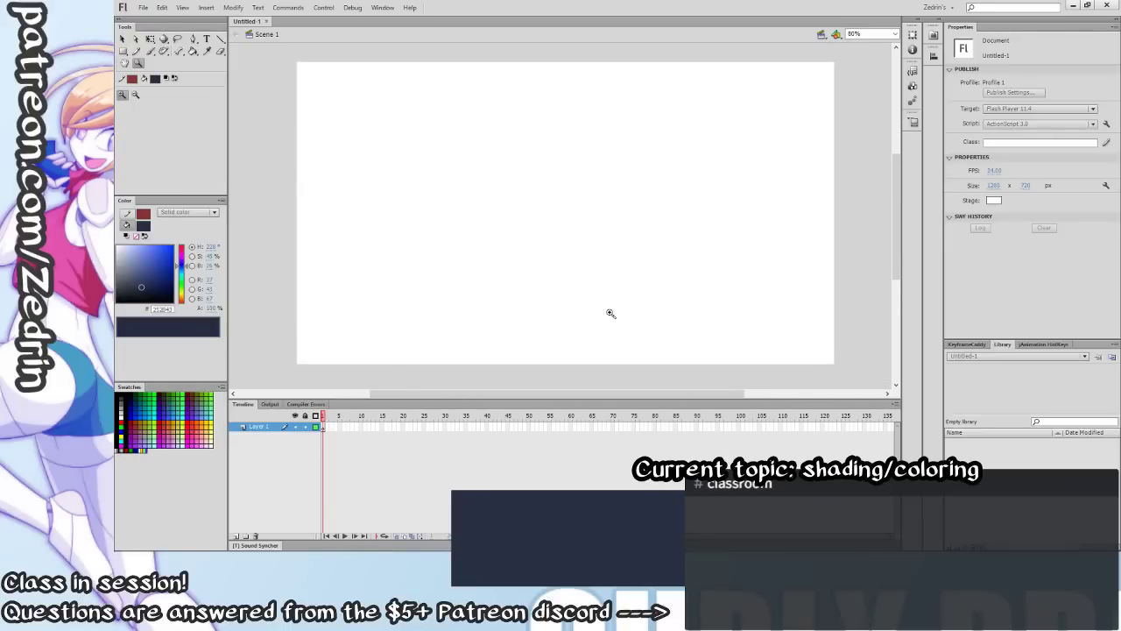
{"action": "left_click_drag", "start_coordinate": [503, 283], "coordinate": [531, 303]}
{"action": "key", "text": "v"}
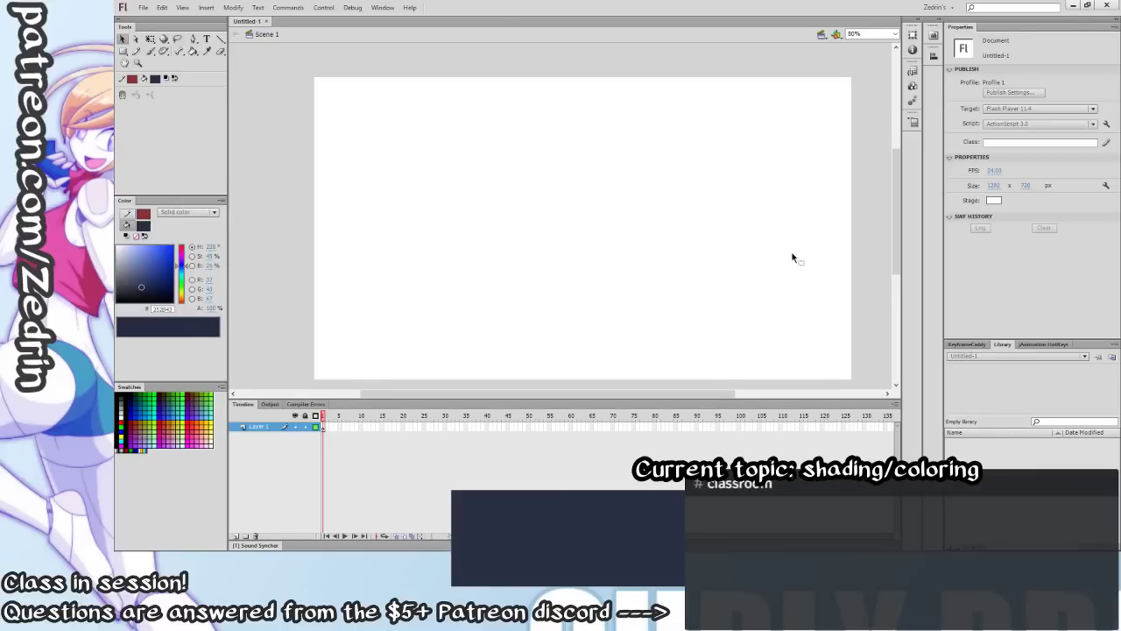
Set the stage background to medium gray and activate the Brush tool.
{"action": "left_click", "coordinate": [997, 201]}
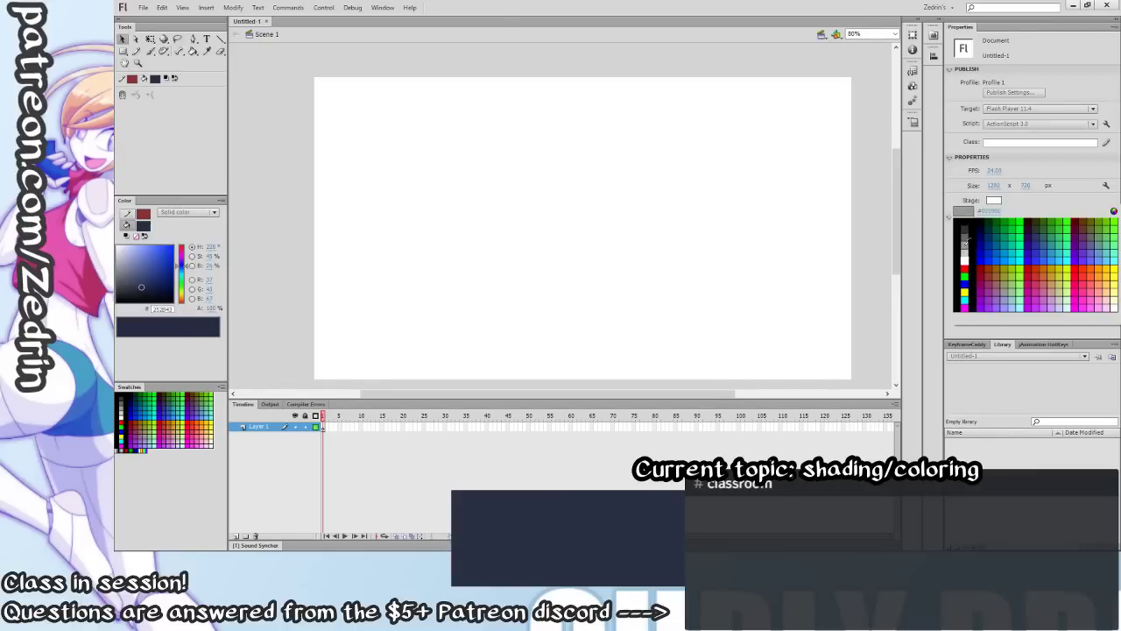
{"action": "left_click", "coordinate": [965, 247]}
{"action": "key", "text": "z"}
{"action": "left_click", "coordinate": [594, 280], "text": "alt"}
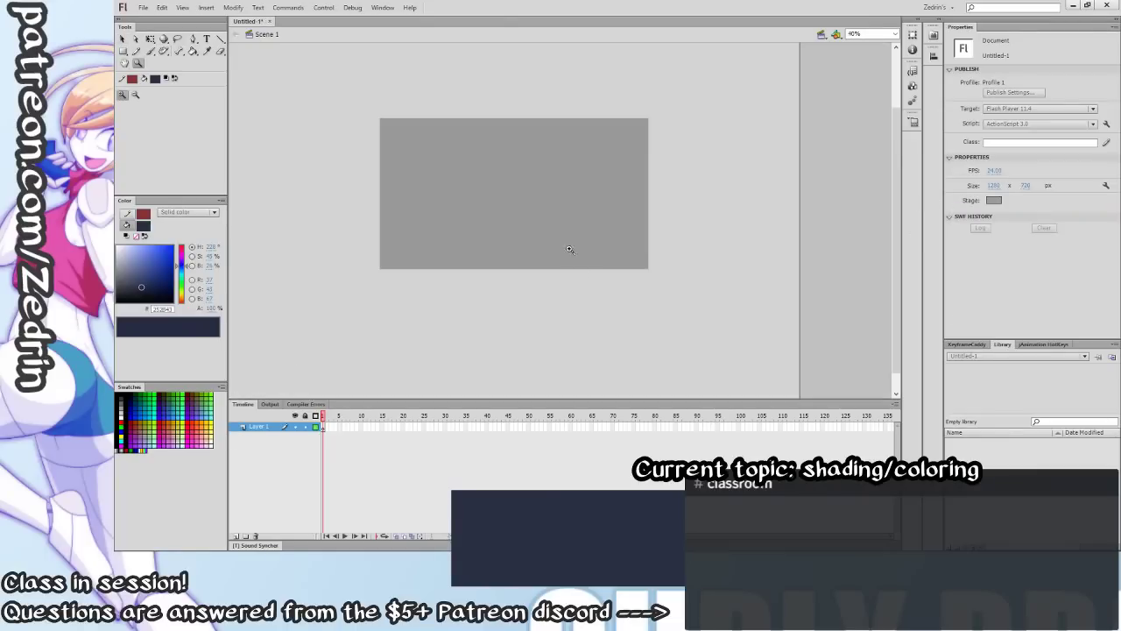
{"action": "left_click_drag", "start_coordinate": [570, 248], "coordinate": [705, 338]}
{"action": "left_click", "coordinate": [559, 270]}
{"action": "left_click_drag", "start_coordinate": [590, 295], "coordinate": [558, 280]}
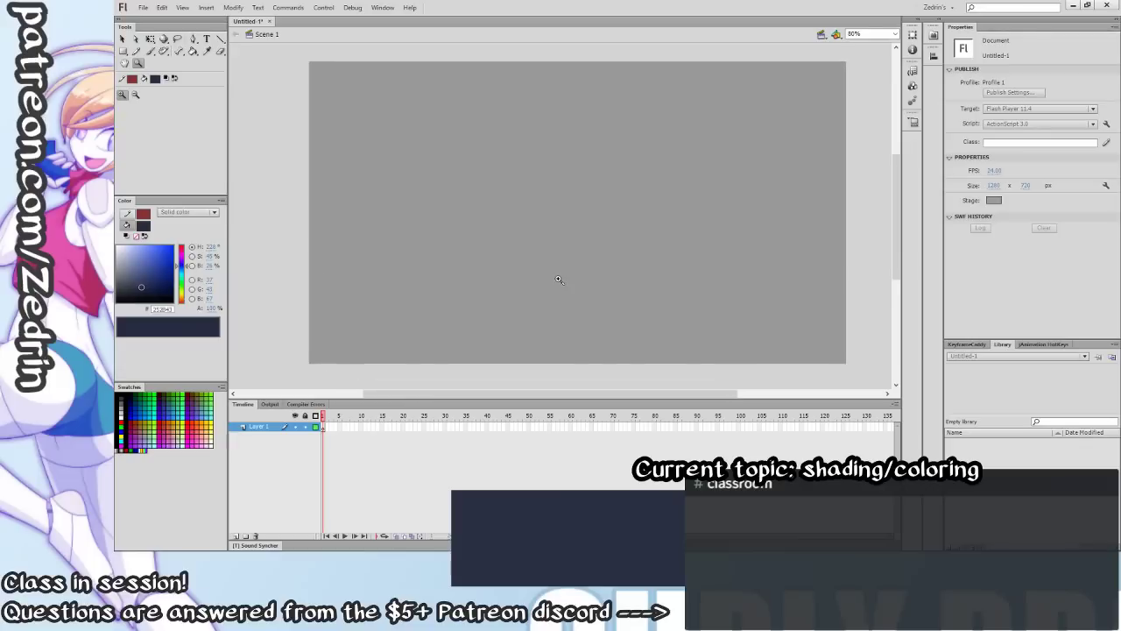
{"action": "key", "text": "b"}
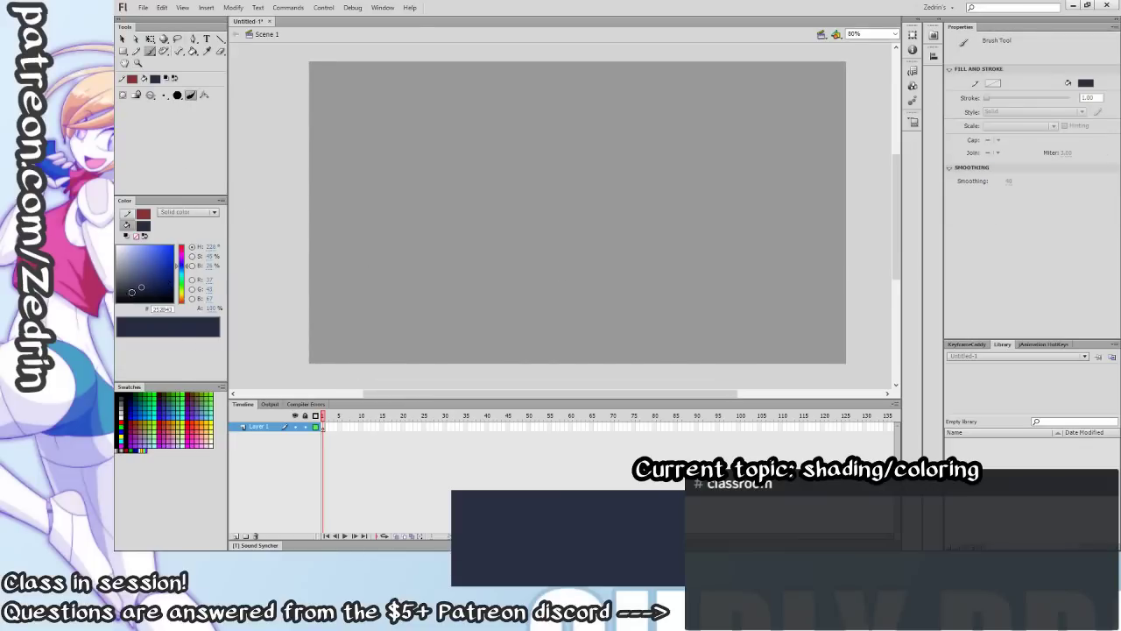
Set the brush fill to black and draw a small spiky burst at the stage center in the first frame.
{"action": "left_click_drag", "start_coordinate": [131, 291], "coordinate": [116, 301]}
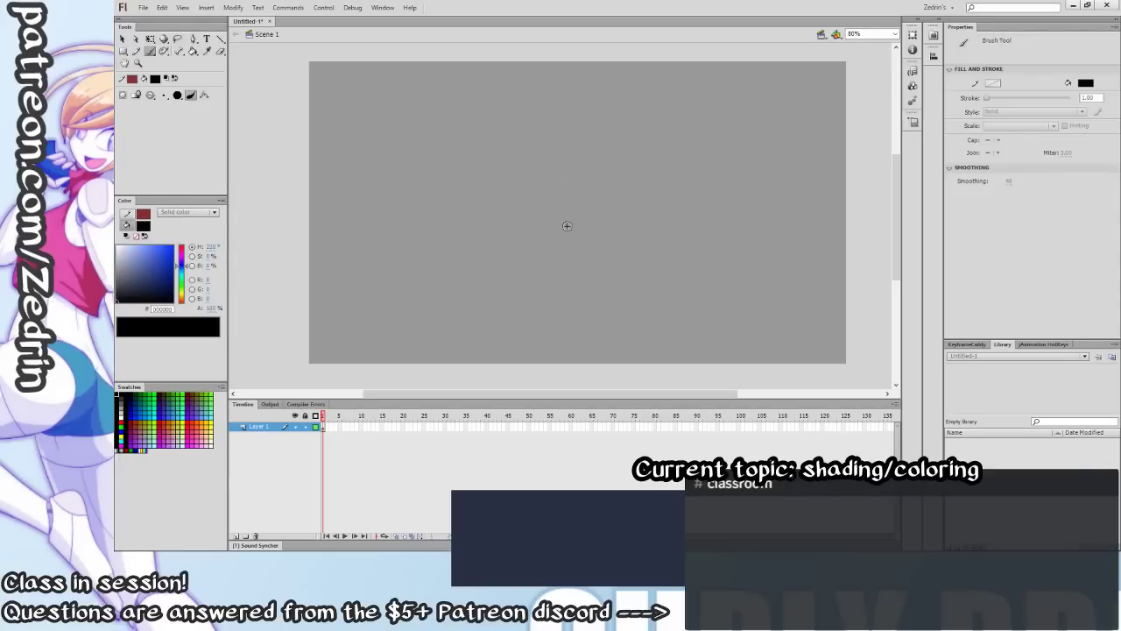
{"action": "mouse_move", "coordinate": [567, 226]}
{"action": "left_mouse_down"}
{"action": "mouse_move", "coordinate": [570, 238]}
{"action": "mouse_move", "coordinate": [591, 222]}
{"action": "mouse_move", "coordinate": [595, 262]}
{"action": "mouse_move", "coordinate": [559, 270]}
{"action": "mouse_move", "coordinate": [567, 240]}
{"action": "left_mouse_up"}
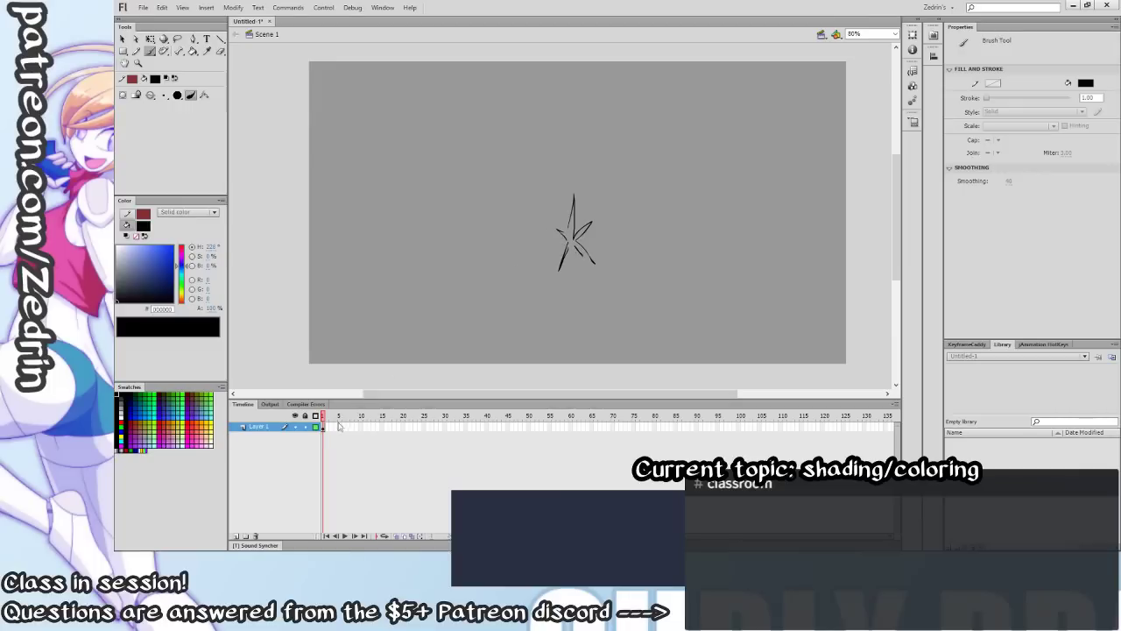
Add a blank second keyframe, turn on onion skinning and draw a larger burst of uneven spikes around the first one.
{"action": "key", "text": "F7"}
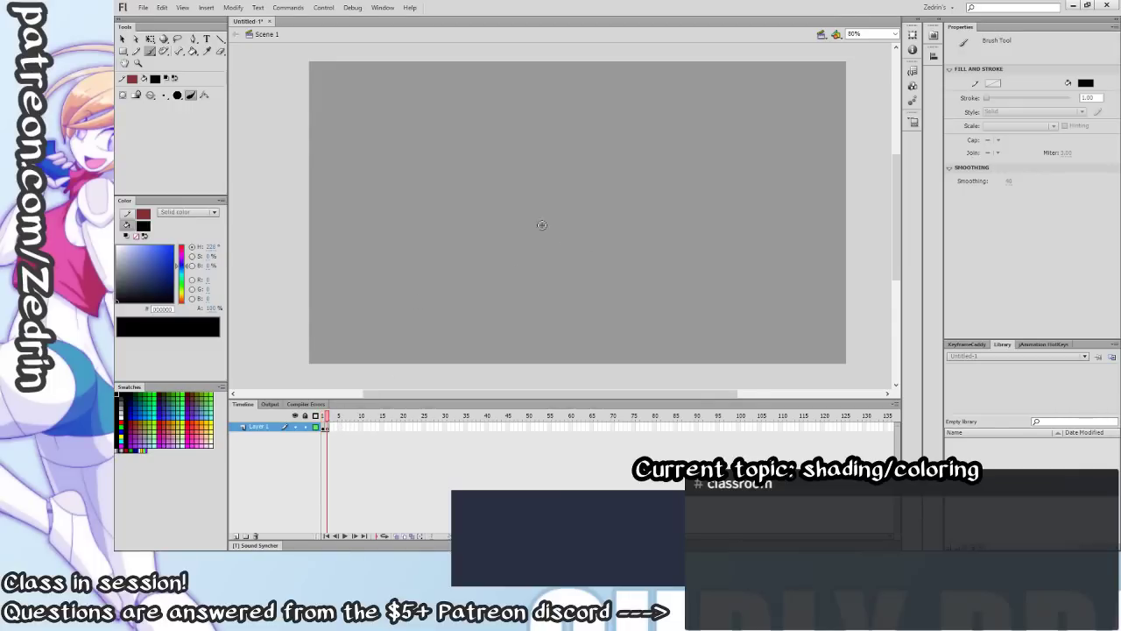
{"action": "mouse_move", "coordinate": [569, 181]}
{"action": "left_mouse_down"}
{"action": "mouse_move", "coordinate": [578, 223]}
{"action": "mouse_move", "coordinate": [626, 222]}
{"action": "left_mouse_up"}
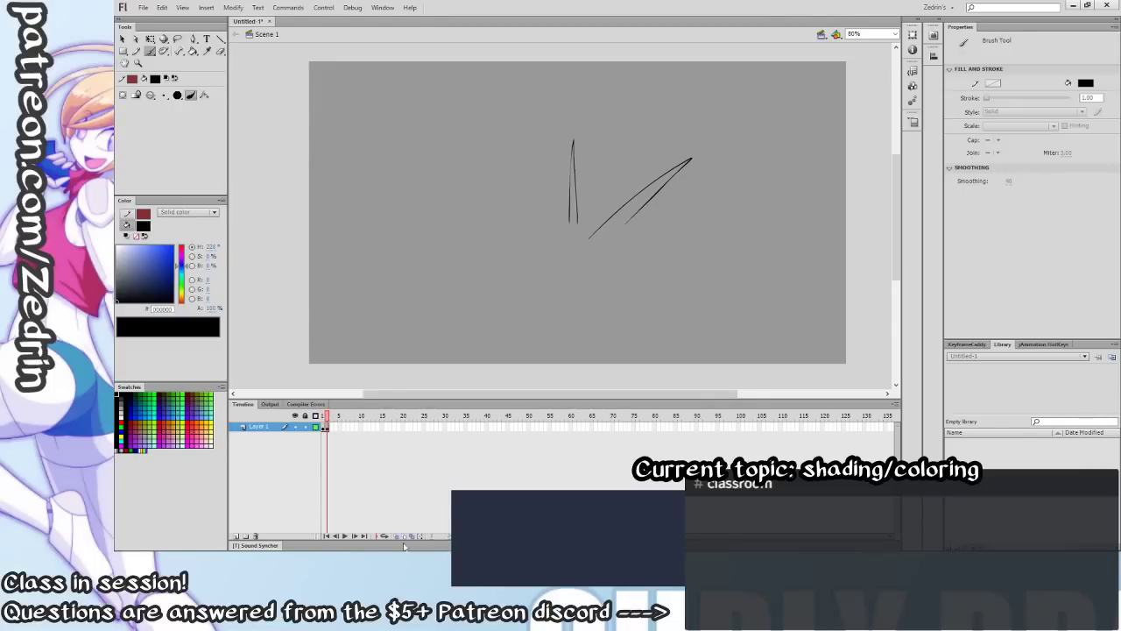
{"action": "left_click", "coordinate": [397, 536]}
{"action": "mouse_move", "coordinate": [537, 253]}
{"action": "left_mouse_down"}
{"action": "mouse_move", "coordinate": [475, 320]}
{"action": "mouse_move", "coordinate": [560, 267]}
{"action": "left_mouse_up"}
{"action": "mouse_move", "coordinate": [561, 267]}
{"action": "left_mouse_down"}
{"action": "mouse_move", "coordinate": [560, 284]}
{"action": "mouse_move", "coordinate": [695, 364]}
{"action": "mouse_move", "coordinate": [569, 276]}
{"action": "left_mouse_up"}
{"action": "mouse_move", "coordinate": [571, 224]}
{"action": "left_mouse_down"}
{"action": "mouse_move", "coordinate": [515, 187]}
{"action": "mouse_move", "coordinate": [519, 232]}
{"action": "mouse_move", "coordinate": [821, 246]}
{"action": "left_mouse_up"}
{"action": "mouse_move", "coordinate": [550, 246]}
{"action": "left_mouse_down"}
{"action": "mouse_move", "coordinate": [438, 237]}
{"action": "mouse_move", "coordinate": [552, 245]}
{"action": "left_mouse_up"}
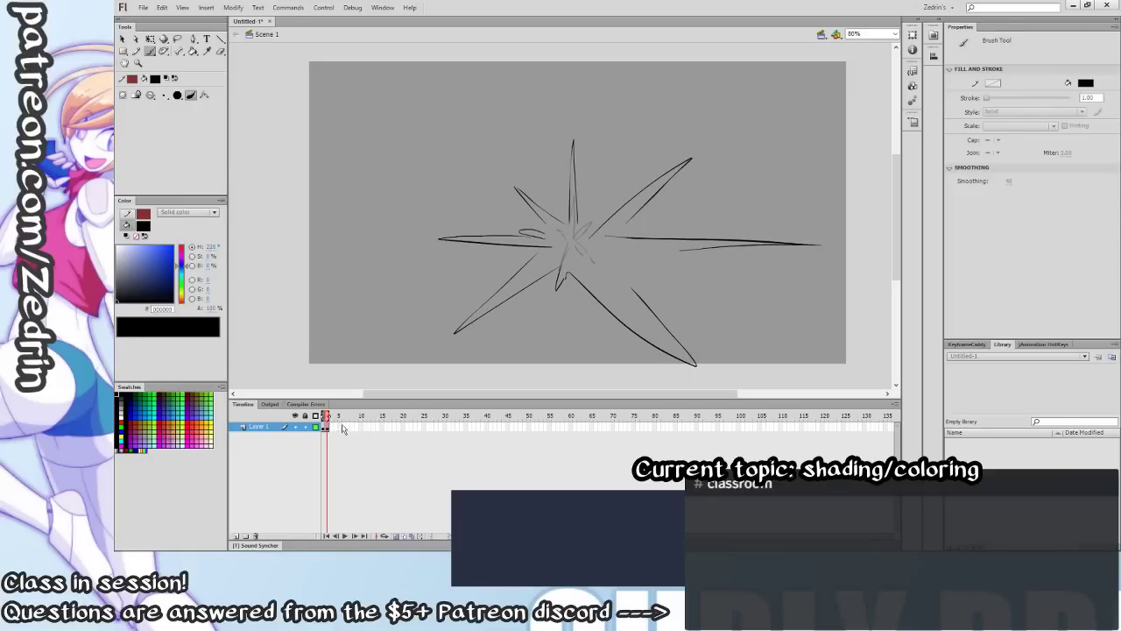
Add a blank third keyframe and draw wider, uneven spikes bursting outward from the onion-skinned outlines.
{"action": "key", "text": "F7"}
{"action": "mouse_move", "coordinate": [563, 190]}
{"action": "left_mouse_down"}
{"action": "mouse_move", "coordinate": [568, 116]}
{"action": "mouse_move", "coordinate": [582, 229]}
{"action": "mouse_move", "coordinate": [514, 127]}
{"action": "mouse_move", "coordinate": [633, 153]}
{"action": "mouse_move", "coordinate": [614, 200]}
{"action": "mouse_move", "coordinate": [695, 190]}
{"action": "mouse_move", "coordinate": [632, 232]}
{"action": "left_mouse_up"}
{"action": "key", "text": "ctrl+z"}
{"action": "mouse_move", "coordinate": [644, 245]}
{"action": "left_mouse_down"}
{"action": "mouse_move", "coordinate": [779, 338]}
{"action": "mouse_move", "coordinate": [676, 317]}
{"action": "left_mouse_up"}
{"action": "left_click_drag", "start_coordinate": [553, 294], "coordinate": [692, 333]}
{"action": "mouse_move", "coordinate": [531, 256]}
{"action": "left_mouse_down"}
{"action": "mouse_move", "coordinate": [512, 219]}
{"action": "mouse_move", "coordinate": [431, 193]}
{"action": "mouse_move", "coordinate": [527, 229]}
{"action": "mouse_move", "coordinate": [522, 237]}
{"action": "left_mouse_up"}
{"action": "left_click_drag", "start_coordinate": [495, 251], "coordinate": [543, 246]}
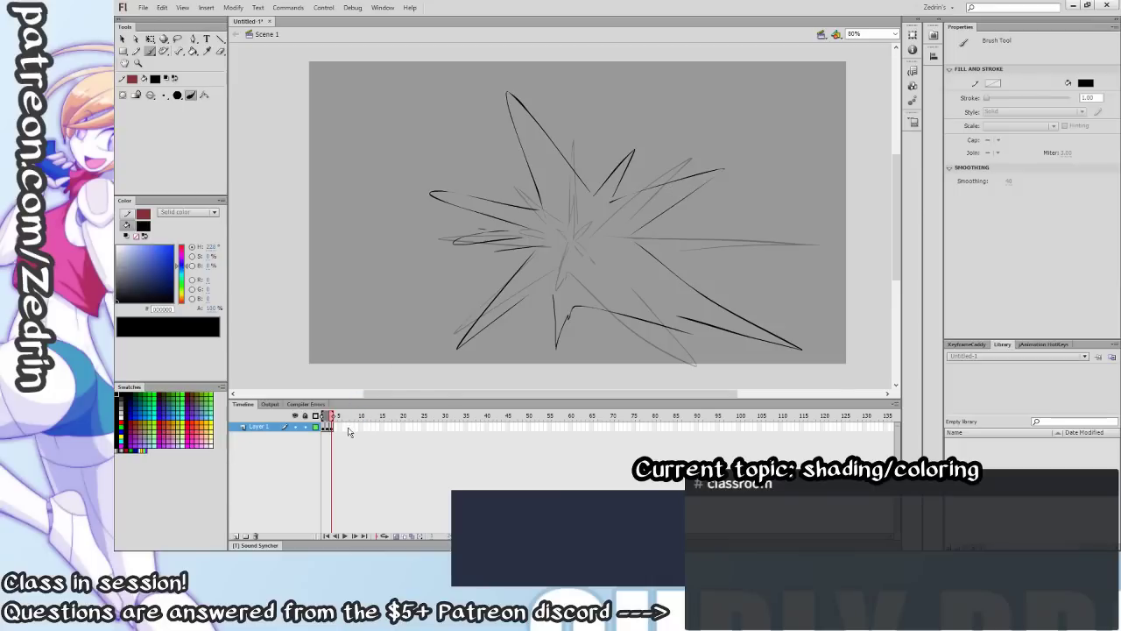
Add a blank fourth keyframe, draw the upper spike tip, narrow the onion-skin range and move the tip up toward the stage edge.
{"action": "key", "text": "F7"}
{"action": "mouse_move", "coordinate": [523, 151]}
{"action": "left_mouse_down"}
{"action": "mouse_move", "coordinate": [496, 84]}
{"action": "mouse_move", "coordinate": [555, 140]}
{"action": "left_mouse_up"}
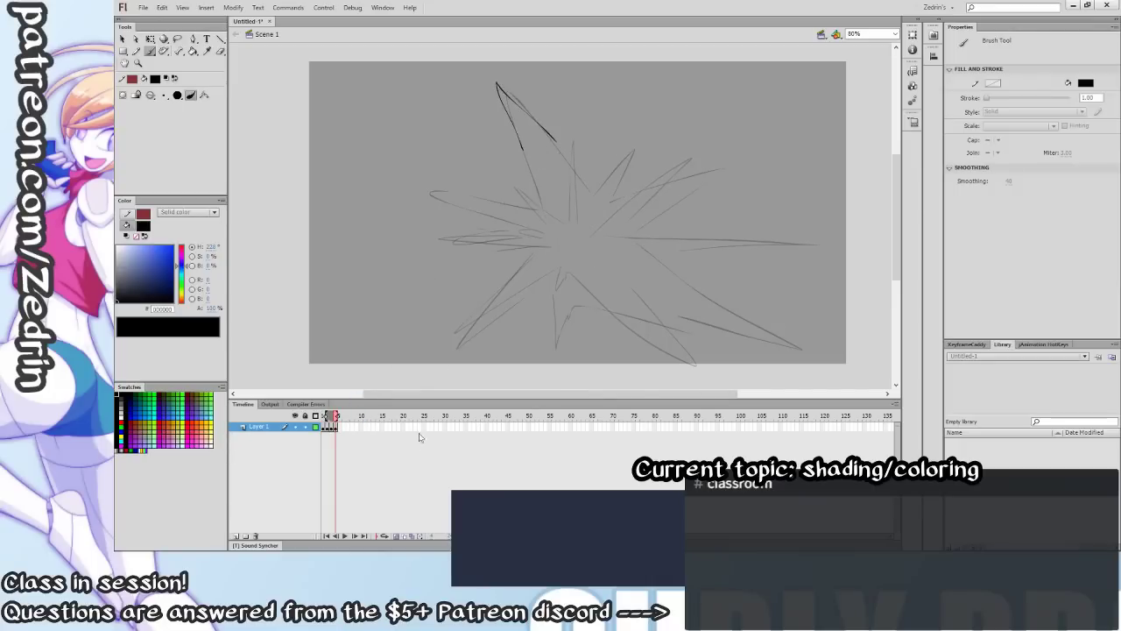
{"action": "left_click_drag", "start_coordinate": [329, 416], "coordinate": [332, 417]}
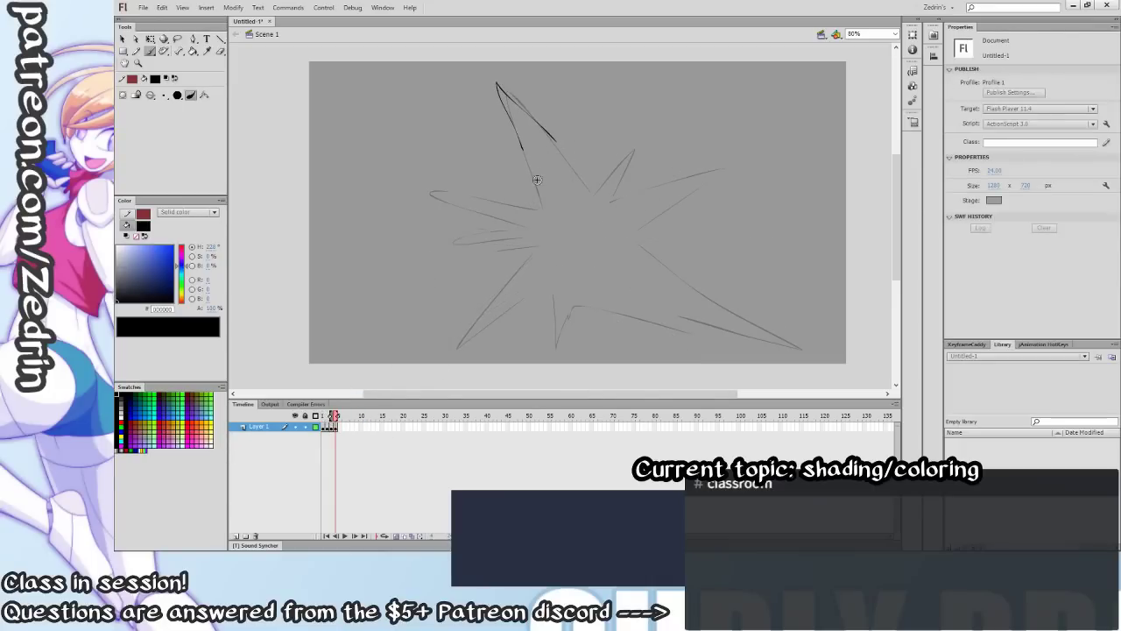
{"action": "key", "text": "q"}
{"action": "key", "text": "ctrl+a"}
{"action": "mouse_move", "coordinate": [564, 150]}
{"action": "left_mouse_down"}
{"action": "mouse_move", "coordinate": [556, 159]}
{"action": "mouse_move", "coordinate": [552, 129]}
{"action": "mouse_move", "coordinate": [562, 123]}
{"action": "left_mouse_up"}
{"action": "key", "text": "b"}
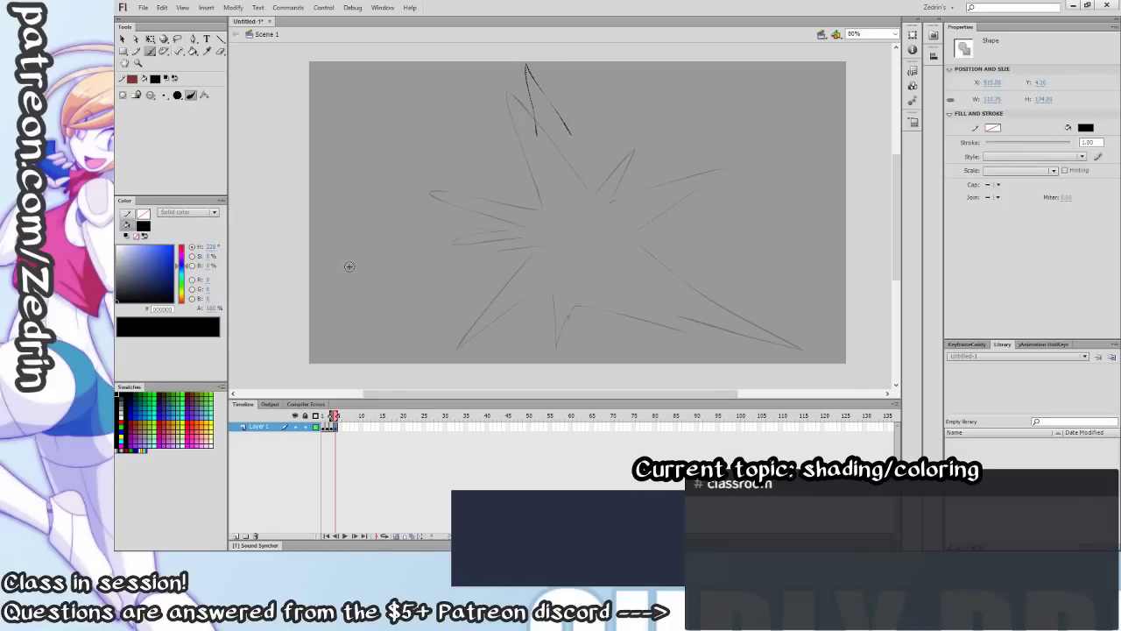
Draw two comparison bursts beside the main one: a small one with uniform spikes and a larger one with uneven spike lengths.
{"action": "left_click_drag", "start_coordinate": [349, 266], "coordinate": [360, 269]}
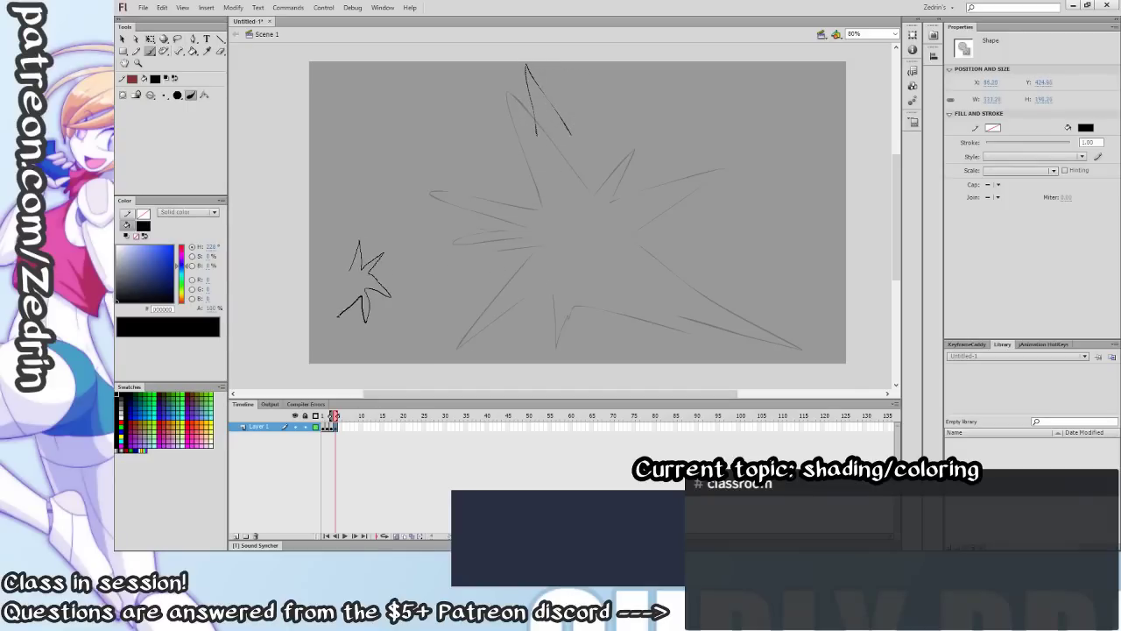
{"action": "mouse_move", "coordinate": [338, 317]}
{"action": "left_mouse_down"}
{"action": "mouse_move", "coordinate": [324, 274]}
{"action": "mouse_move", "coordinate": [358, 268]}
{"action": "left_mouse_up"}
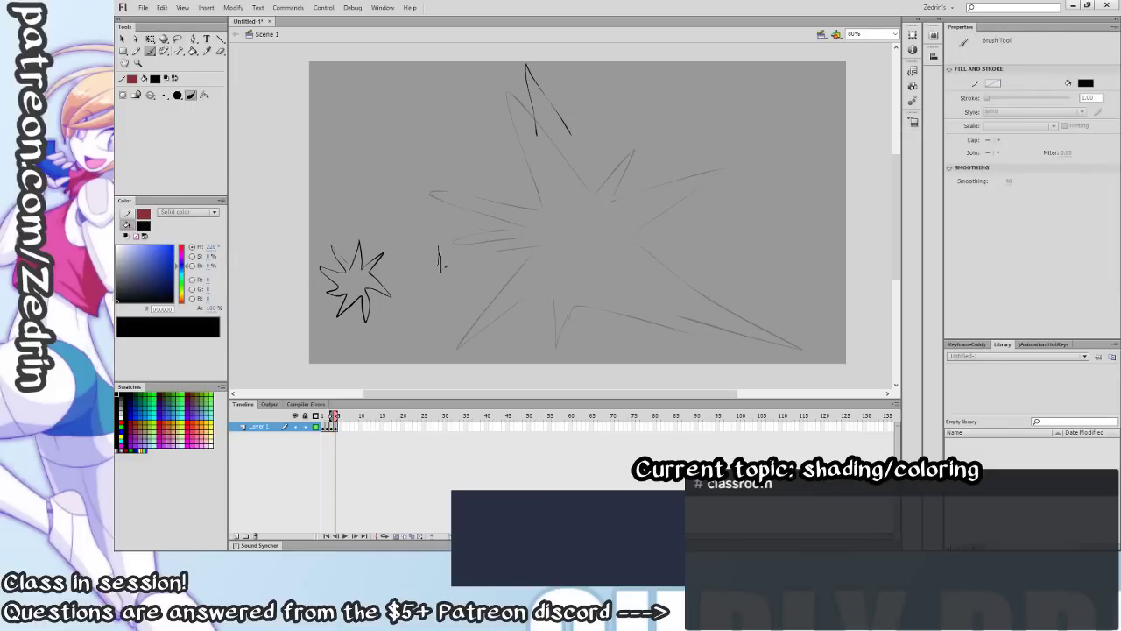
{"action": "mouse_move", "coordinate": [442, 264]}
{"action": "left_mouse_down"}
{"action": "mouse_move", "coordinate": [515, 282]}
{"action": "mouse_move", "coordinate": [490, 286]}
{"action": "mouse_move", "coordinate": [487, 341]}
{"action": "left_mouse_up"}
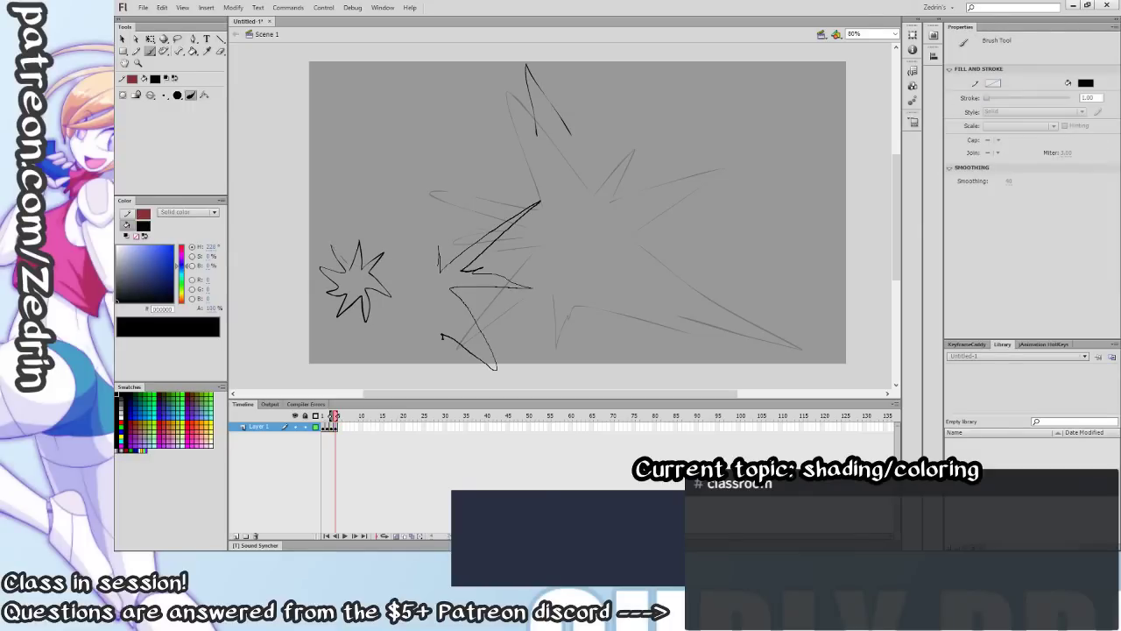
{"action": "mouse_move", "coordinate": [387, 350]}
{"action": "left_mouse_down"}
{"action": "mouse_move", "coordinate": [376, 289]}
{"action": "mouse_move", "coordinate": [422, 277]}
{"action": "left_mouse_up"}
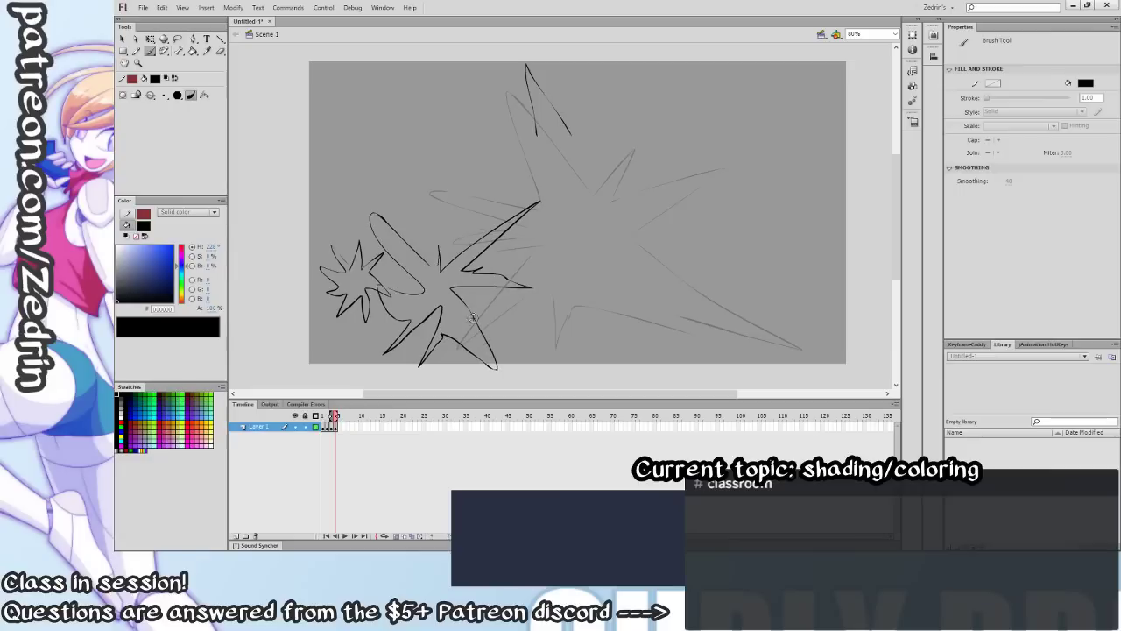
{"action": "key", "text": "ctrl+z"}
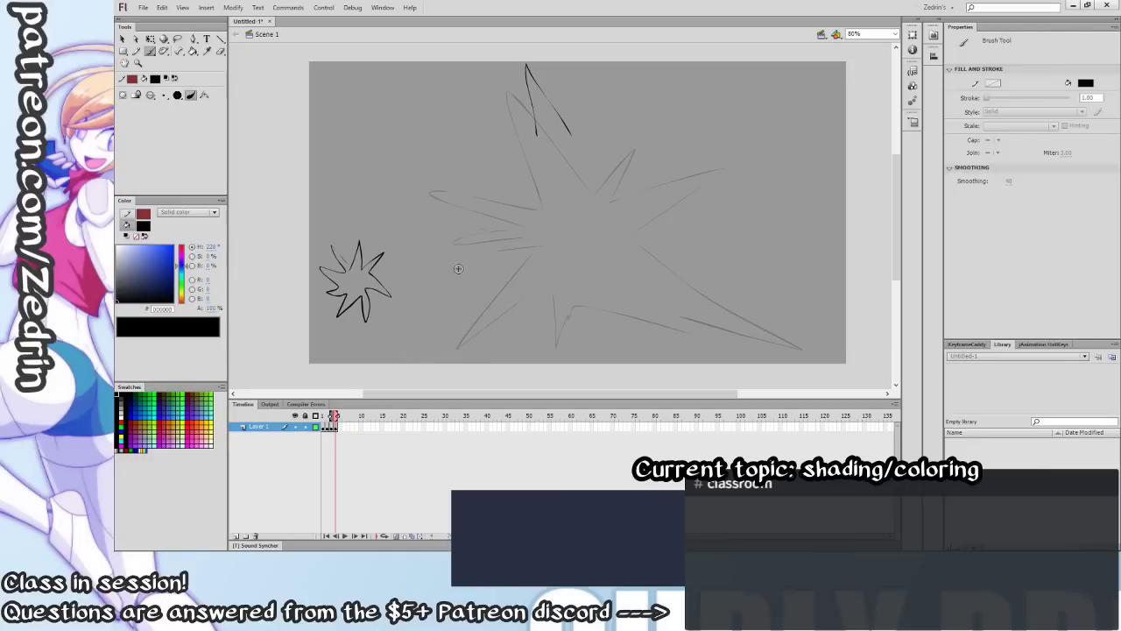
{"action": "mouse_move", "coordinate": [461, 272]}
{"action": "left_mouse_down"}
{"action": "mouse_move", "coordinate": [507, 238]}
{"action": "mouse_move", "coordinate": [509, 280]}
{"action": "mouse_move", "coordinate": [437, 308]}
{"action": "mouse_move", "coordinate": [427, 341]}
{"action": "mouse_move", "coordinate": [505, 341]}
{"action": "mouse_move", "coordinate": [516, 330]}
{"action": "mouse_move", "coordinate": [444, 289]}
{"action": "mouse_move", "coordinate": [578, 347]}
{"action": "left_mouse_up"}
{"action": "key", "text": "ctrl+z"}
{"action": "left_click_drag", "start_coordinate": [486, 300], "coordinate": [557, 356]}
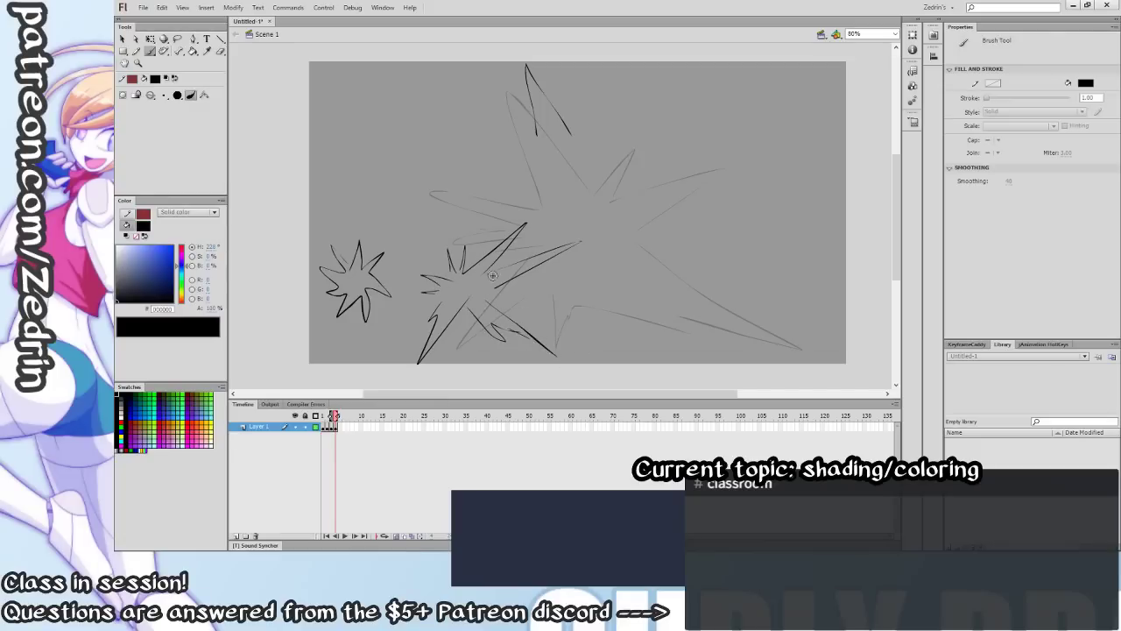
Mark the uniform comparison burst with an X and the uneven one with a checkmark.
{"action": "key", "text": "v"}
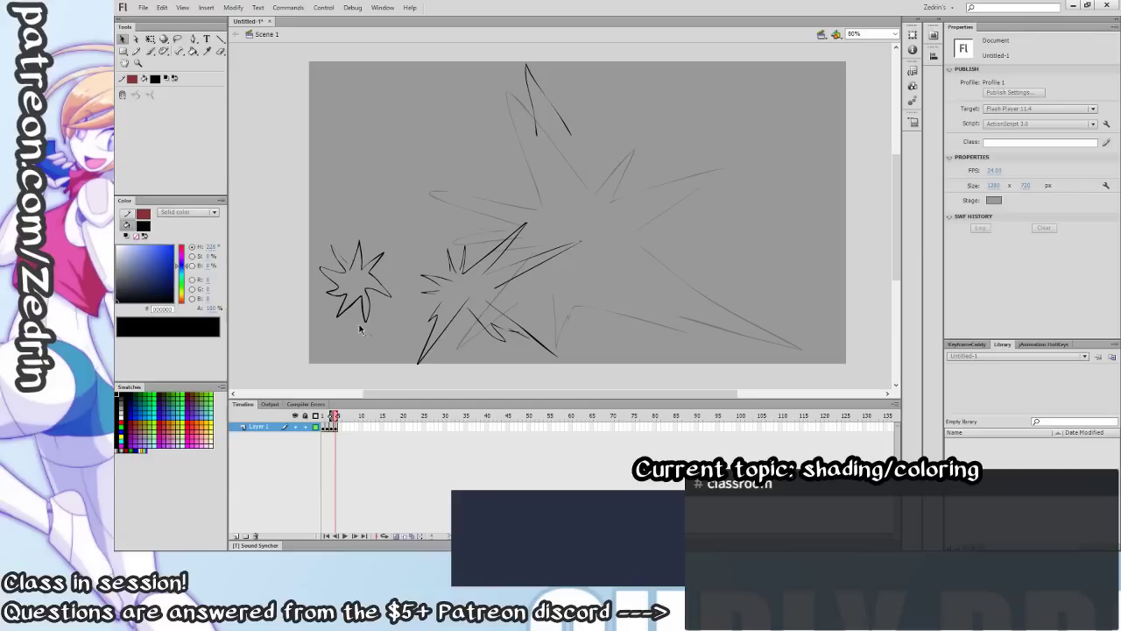
{"action": "key", "text": "b"}
{"action": "left_click_drag", "start_coordinate": [460, 352], "coordinate": [486, 334]}
{"action": "key", "text": "ctrl+z"}
{"action": "left_click_drag", "start_coordinate": [346, 329], "coordinate": [363, 352]}
{"action": "left_click_drag", "start_coordinate": [365, 333], "coordinate": [343, 354]}
Lasso and delete both comparison bursts together with their marks.
{"action": "key", "text": "l"}
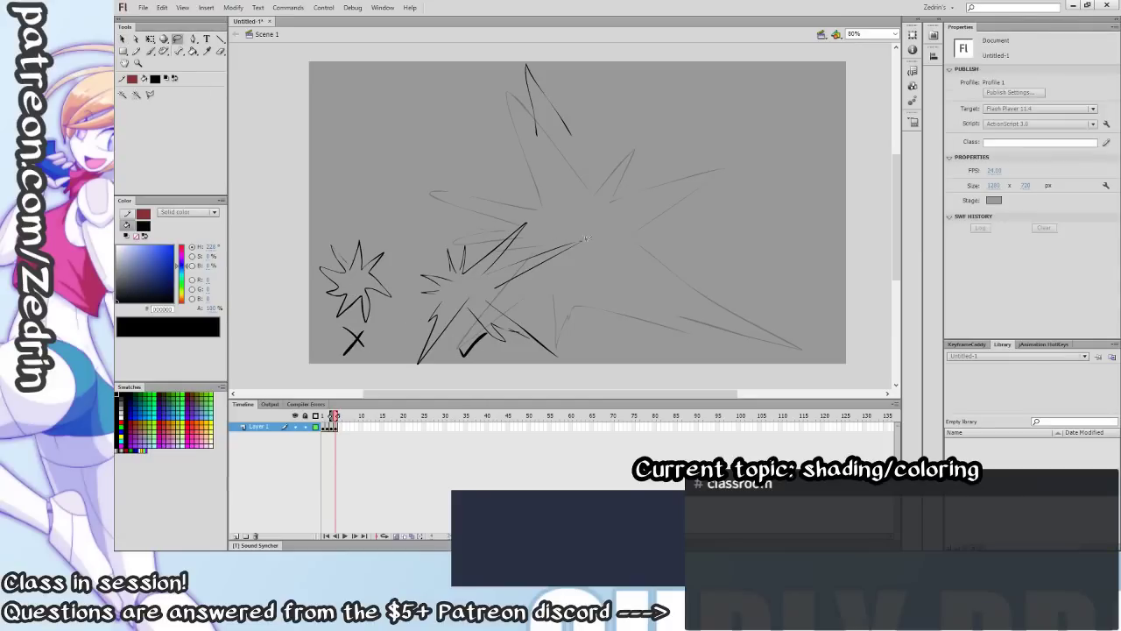
{"action": "mouse_move", "coordinate": [590, 233]}
{"action": "left_mouse_down"}
{"action": "mouse_move", "coordinate": [298, 261]}
{"action": "mouse_move", "coordinate": [487, 408]}
{"action": "mouse_move", "coordinate": [714, 224]}
{"action": "mouse_move", "coordinate": [674, 224]}
{"action": "left_mouse_up"}
{"action": "key", "text": "Delete"}
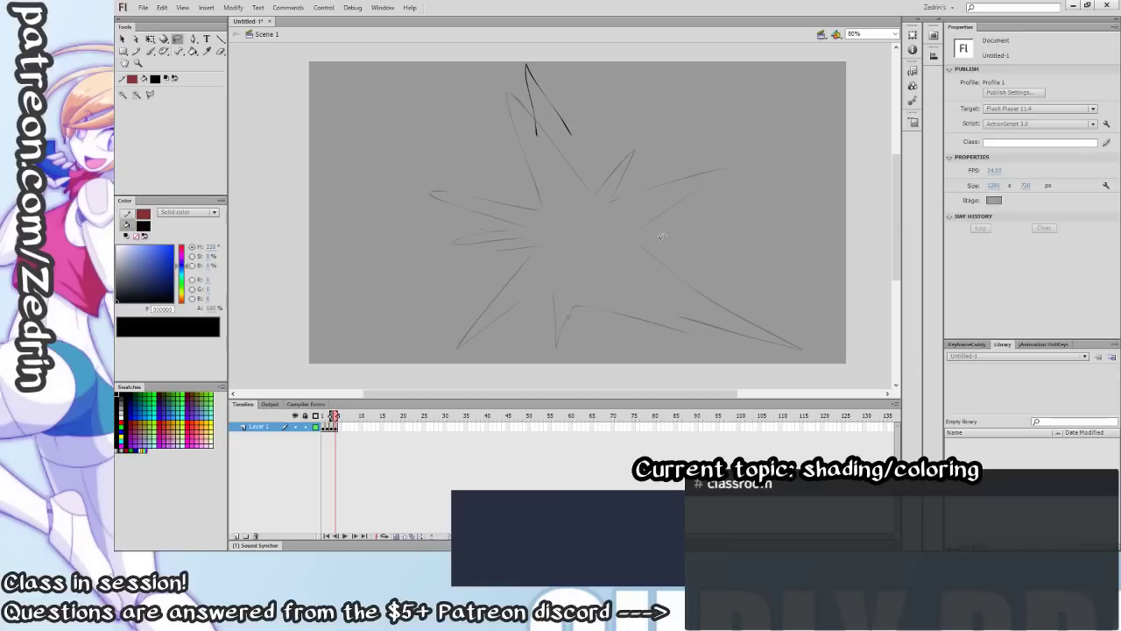
Brush the lower spike tips of the fourth frame, extending them outward to and past the bottom of the stage.
{"action": "mouse_move", "coordinate": [337, 421]}
{"action": "left_mouse_down"}
{"action": "mouse_move", "coordinate": [316, 421]}
{"action": "mouse_move", "coordinate": [334, 417]}
{"action": "left_mouse_up"}
{"action": "key", "text": "b"}
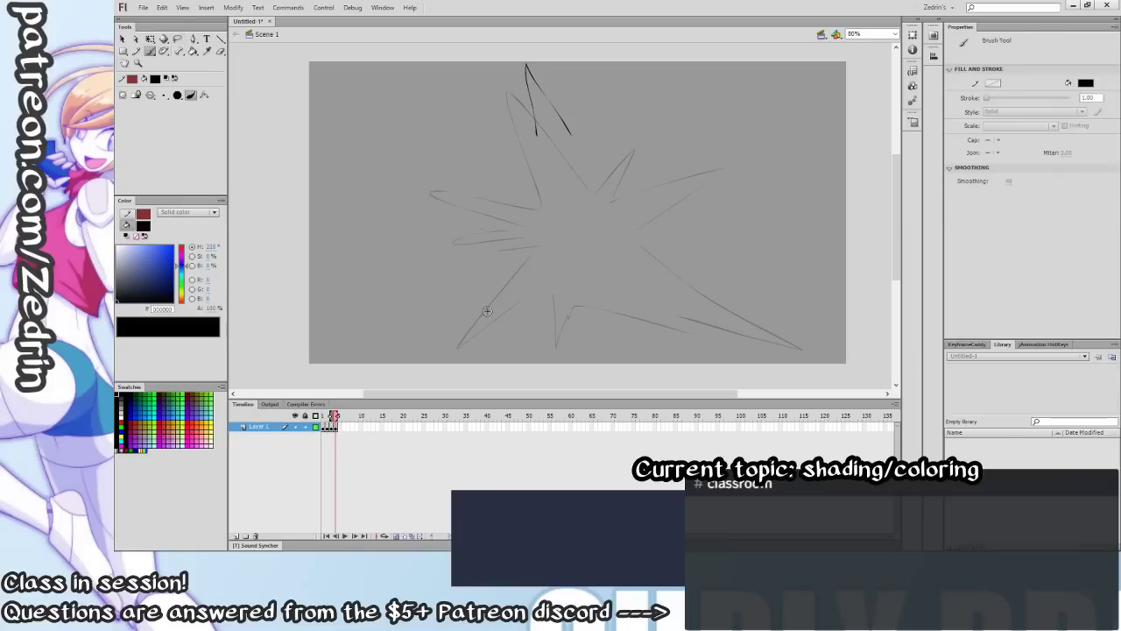
{"action": "left_click_drag", "start_coordinate": [487, 311], "coordinate": [444, 363]}
{"action": "left_click_drag", "start_coordinate": [608, 311], "coordinate": [577, 248]}
{"action": "left_click_drag", "start_coordinate": [726, 258], "coordinate": [848, 301]}
{"action": "left_click_drag", "start_coordinate": [847, 300], "coordinate": [767, 291]}
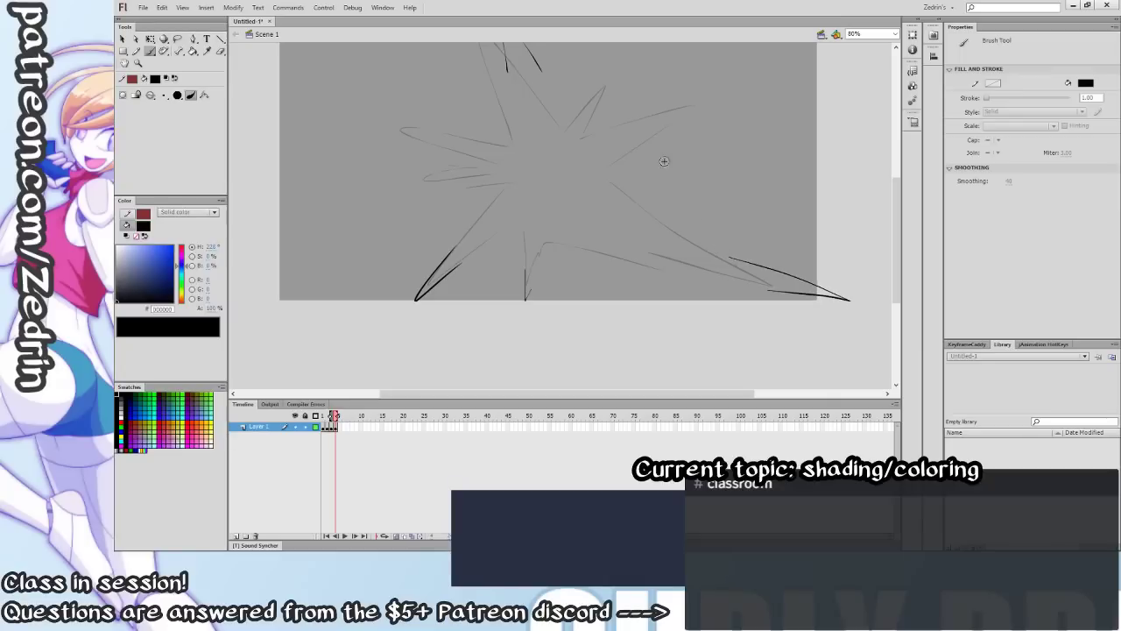
Brush the fourth frame's remaining spike tips along the burst's upper right and left sides, leaving the center open.
{"action": "left_click_drag", "start_coordinate": [663, 162], "coordinate": [640, 240]}
{"action": "left_click_drag", "start_coordinate": [585, 156], "coordinate": [615, 113]}
{"action": "mouse_move", "coordinate": [615, 113]}
{"action": "left_mouse_down"}
{"action": "mouse_move", "coordinate": [599, 145]}
{"action": "mouse_move", "coordinate": [698, 102]}
{"action": "left_mouse_up"}
{"action": "left_click_drag", "start_coordinate": [648, 155], "coordinate": [634, 167]}
{"action": "mouse_move", "coordinate": [423, 213]}
{"action": "left_mouse_down"}
{"action": "mouse_move", "coordinate": [341, 204]}
{"action": "mouse_move", "coordinate": [421, 215]}
{"action": "left_mouse_up"}
{"action": "left_click_drag", "start_coordinate": [333, 305], "coordinate": [452, 273]}
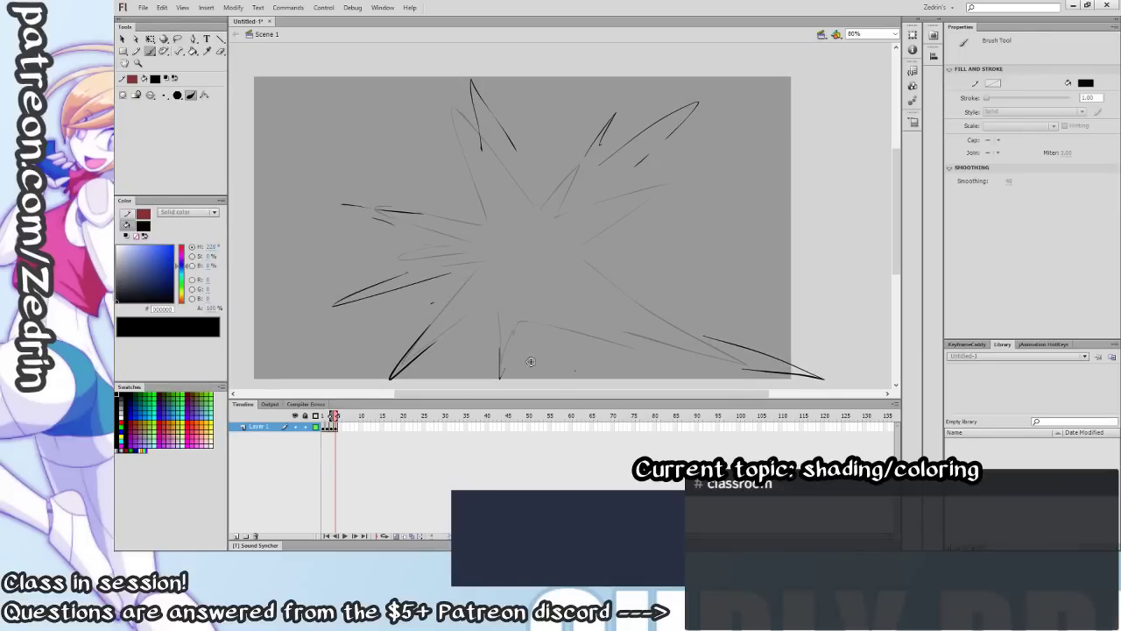
{"action": "left_click_drag", "start_coordinate": [469, 347], "coordinate": [516, 271]}
Add a blank fifth keyframe, draw short fading streaks beyond the previous spike tips and play back the animation.
{"action": "key", "text": "F7"}
{"action": "left_click_drag", "start_coordinate": [438, 313], "coordinate": [438, 325]}
{"action": "left_click_drag", "start_coordinate": [549, 339], "coordinate": [553, 329]}
{"action": "mouse_move", "coordinate": [853, 293]}
{"action": "left_mouse_down"}
{"action": "mouse_move", "coordinate": [888, 299]}
{"action": "mouse_move", "coordinate": [861, 300]}
{"action": "left_mouse_up"}
{"action": "left_click_drag", "start_coordinate": [688, 250], "coordinate": [633, 371]}
{"action": "left_click_drag", "start_coordinate": [639, 125], "coordinate": [648, 117]}
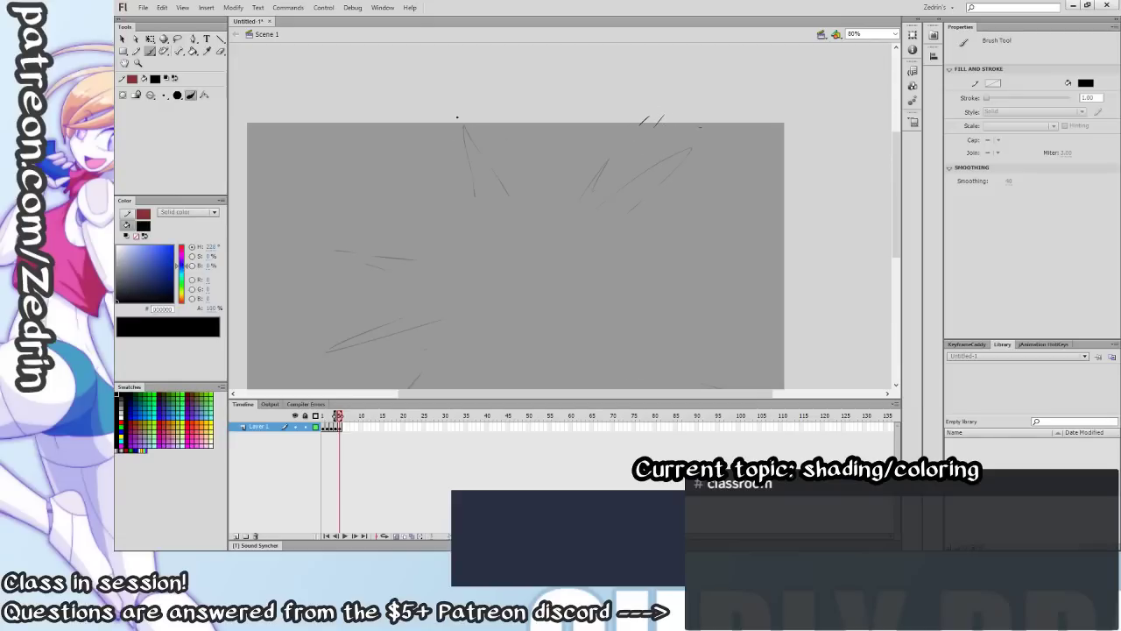
{"action": "mouse_move", "coordinate": [347, 363]}
{"action": "left_mouse_down"}
{"action": "mouse_move", "coordinate": [435, 298]}
{"action": "mouse_move", "coordinate": [493, 283]}
{"action": "left_mouse_up"}
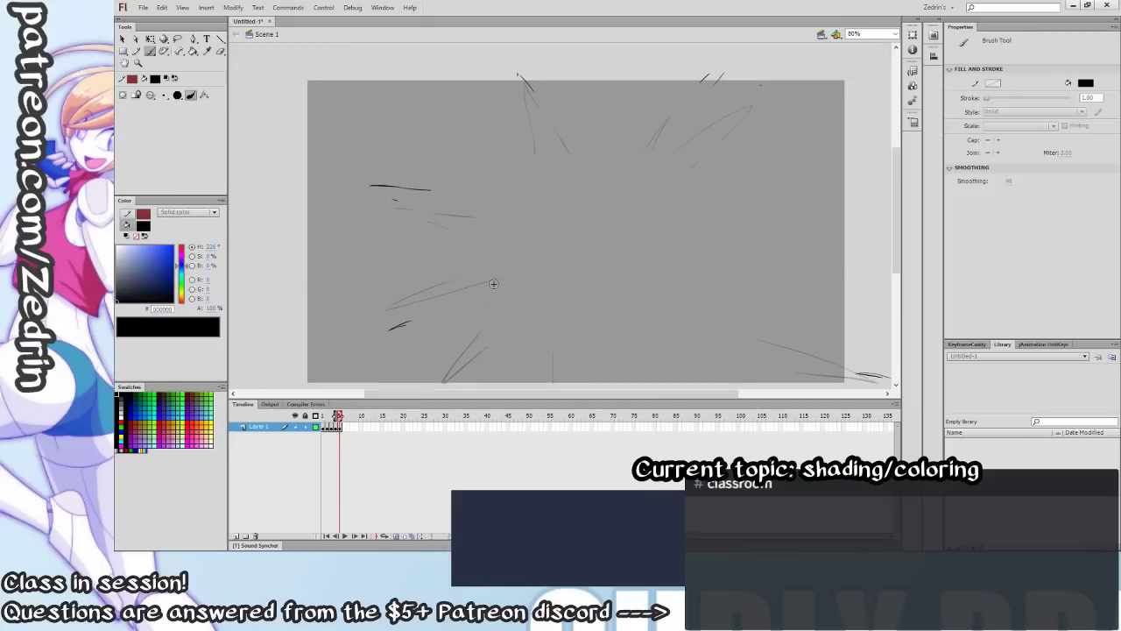
{"action": "key", "text": "Return"}
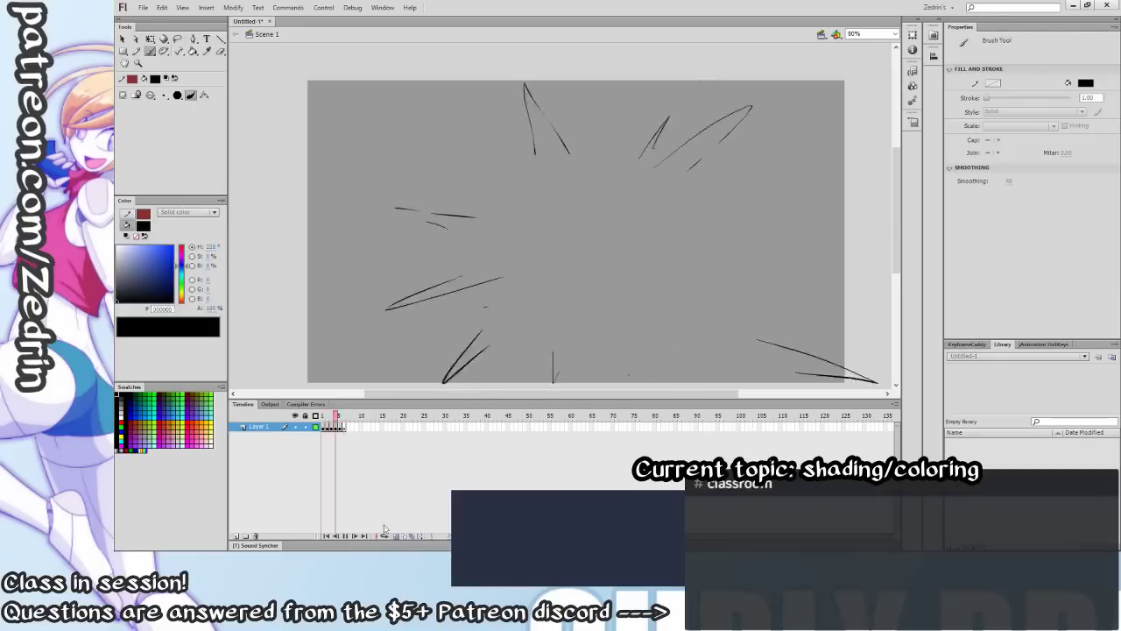
Return to the first frame and add a new layer above the burst outlines.
{"action": "left_click", "coordinate": [268, 428]}
{"action": "left_click", "coordinate": [323, 428]}
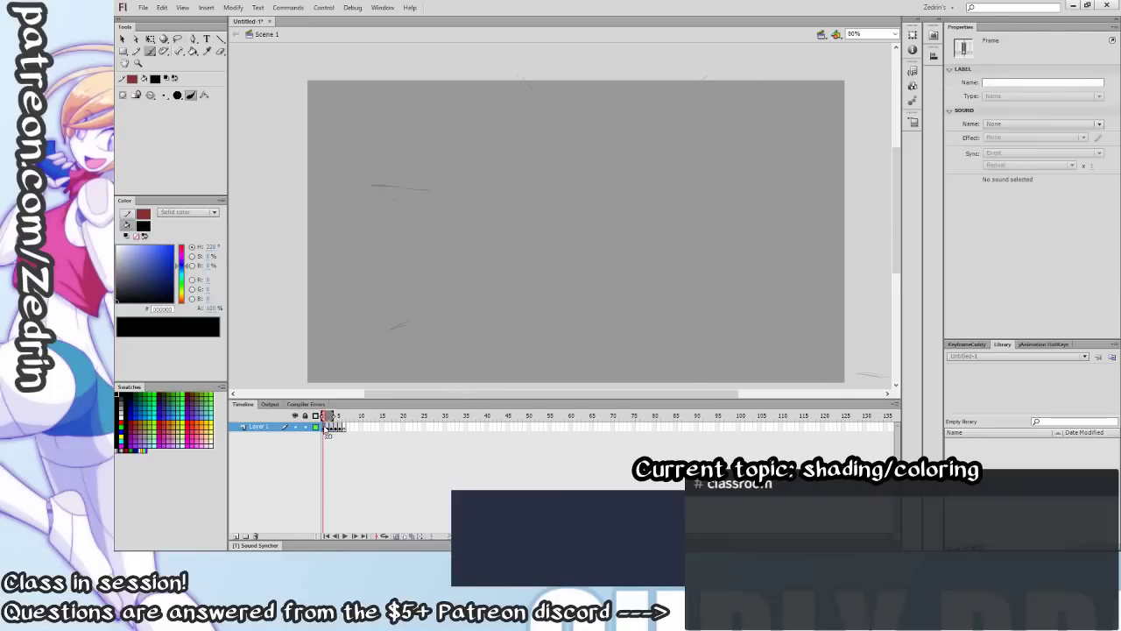
{"action": "left_click", "coordinate": [234, 536]}
{"action": "scroll", "coordinate": [504, 347], "scroll_direction": "down", "scroll_amount": 2}
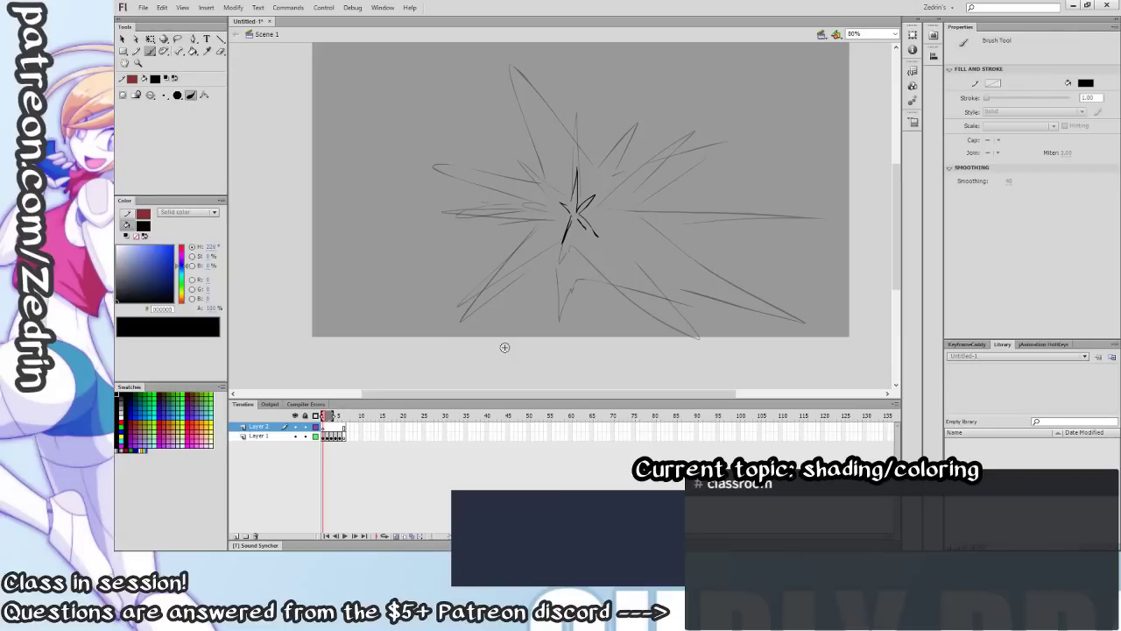
{"action": "left_click_drag", "start_coordinate": [558, 230], "coordinate": [510, 305]}
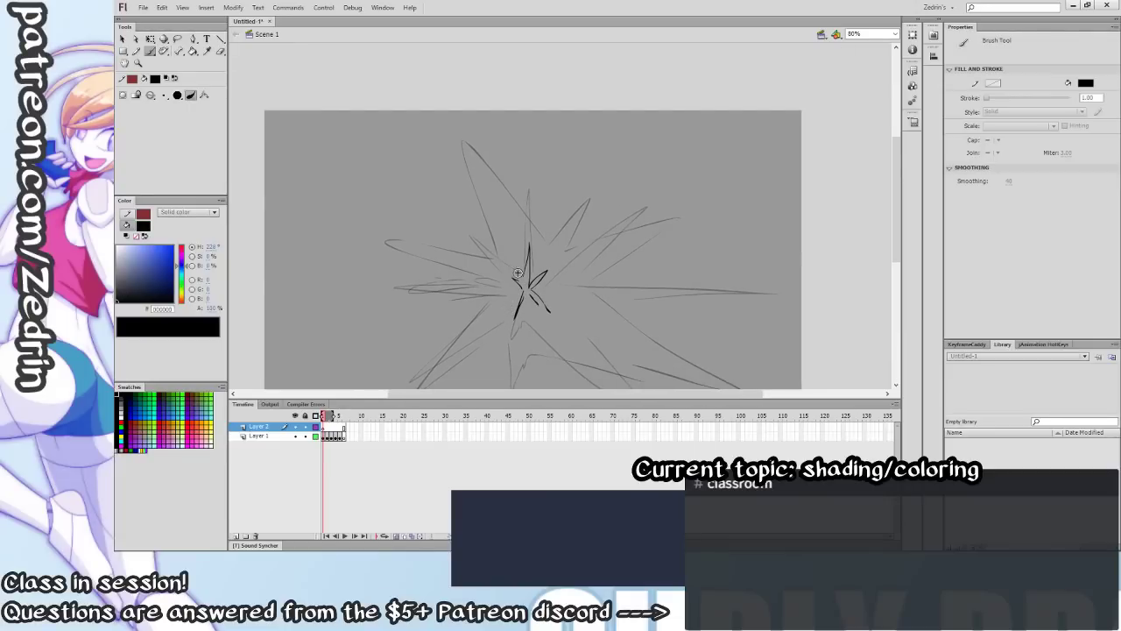
Brush a small smoke cloud in frame 1 of Layer 2 and a larger lobed one in a new blank keyframe at frame 2.
{"action": "mouse_move", "coordinate": [529, 256]}
{"action": "left_mouse_down"}
{"action": "mouse_move", "coordinate": [552, 268]}
{"action": "mouse_move", "coordinate": [538, 317]}
{"action": "mouse_move", "coordinate": [528, 317]}
{"action": "mouse_move", "coordinate": [617, 245]}
{"action": "mouse_move", "coordinate": [602, 293]}
{"action": "mouse_move", "coordinate": [561, 352]}
{"action": "left_mouse_up"}
{"action": "key", "text": "F7"}
{"action": "mouse_move", "coordinate": [492, 277]}
{"action": "left_mouse_down"}
{"action": "mouse_move", "coordinate": [476, 312]}
{"action": "mouse_move", "coordinate": [550, 336]}
{"action": "left_mouse_up"}
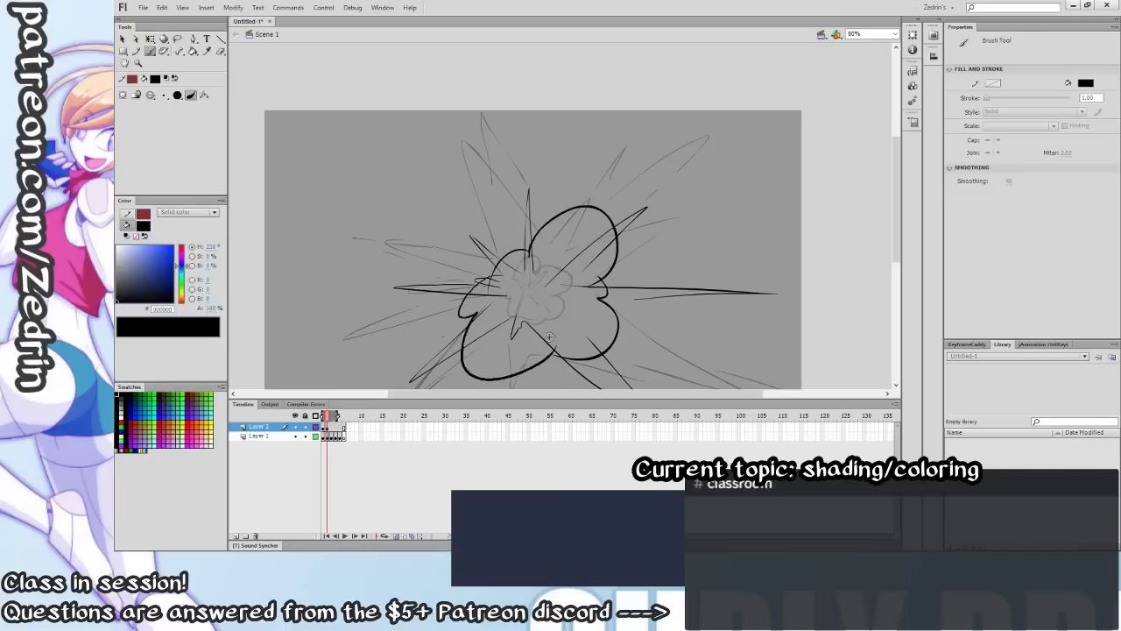
Insert a blank keyframe at frame 3 of Layer 2 and sketch a wider smoke cloud outline around the previous one.
{"action": "key", "text": "F7"}
{"action": "mouse_move", "coordinate": [580, 209]}
{"action": "left_mouse_down"}
{"action": "mouse_move", "coordinate": [536, 201]}
{"action": "mouse_move", "coordinate": [418, 234]}
{"action": "mouse_move", "coordinate": [448, 293]}
{"action": "left_mouse_up"}
{"action": "mouse_move", "coordinate": [446, 295]}
{"action": "left_mouse_down"}
{"action": "mouse_move", "coordinate": [434, 330]}
{"action": "mouse_move", "coordinate": [531, 365]}
{"action": "left_mouse_up"}
{"action": "mouse_move", "coordinate": [560, 231]}
{"action": "left_mouse_down"}
{"action": "mouse_move", "coordinate": [614, 256]}
{"action": "mouse_move", "coordinate": [609, 355]}
{"action": "mouse_move", "coordinate": [548, 383]}
{"action": "left_mouse_up"}
Insert a blank keyframe at frame 4 of Layer 2 and sketch a larger, puffier smoke cloud with scalloped lobes.
{"action": "key", "text": "F7"}
{"action": "mouse_move", "coordinate": [557, 188]}
{"action": "left_mouse_down"}
{"action": "mouse_move", "coordinate": [462, 182]}
{"action": "mouse_move", "coordinate": [429, 314]}
{"action": "left_mouse_up"}
{"action": "mouse_move", "coordinate": [436, 326]}
{"action": "left_mouse_down"}
{"action": "mouse_move", "coordinate": [442, 344]}
{"action": "mouse_move", "coordinate": [503, 373]}
{"action": "mouse_move", "coordinate": [535, 346]}
{"action": "left_mouse_up"}
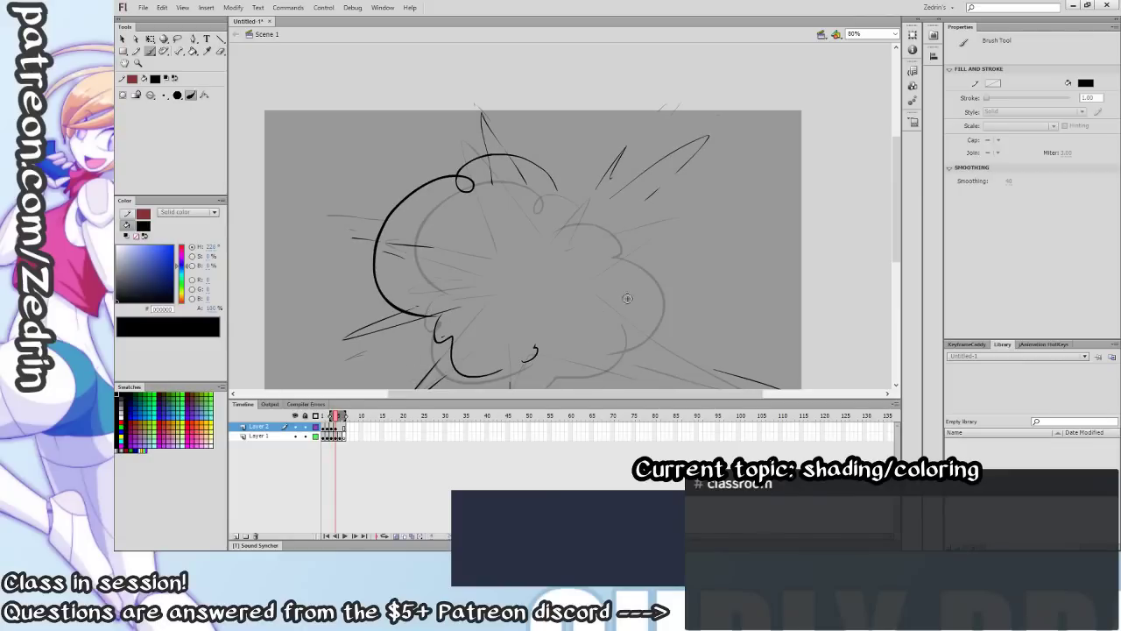
{"action": "left_click_drag", "start_coordinate": [628, 300], "coordinate": [530, 378]}
{"action": "left_click_drag", "start_coordinate": [529, 276], "coordinate": [502, 257]}
{"action": "mouse_move", "coordinate": [523, 156]}
{"action": "left_mouse_down"}
{"action": "mouse_move", "coordinate": [605, 207]}
{"action": "mouse_move", "coordinate": [604, 277]}
{"action": "left_mouse_up"}
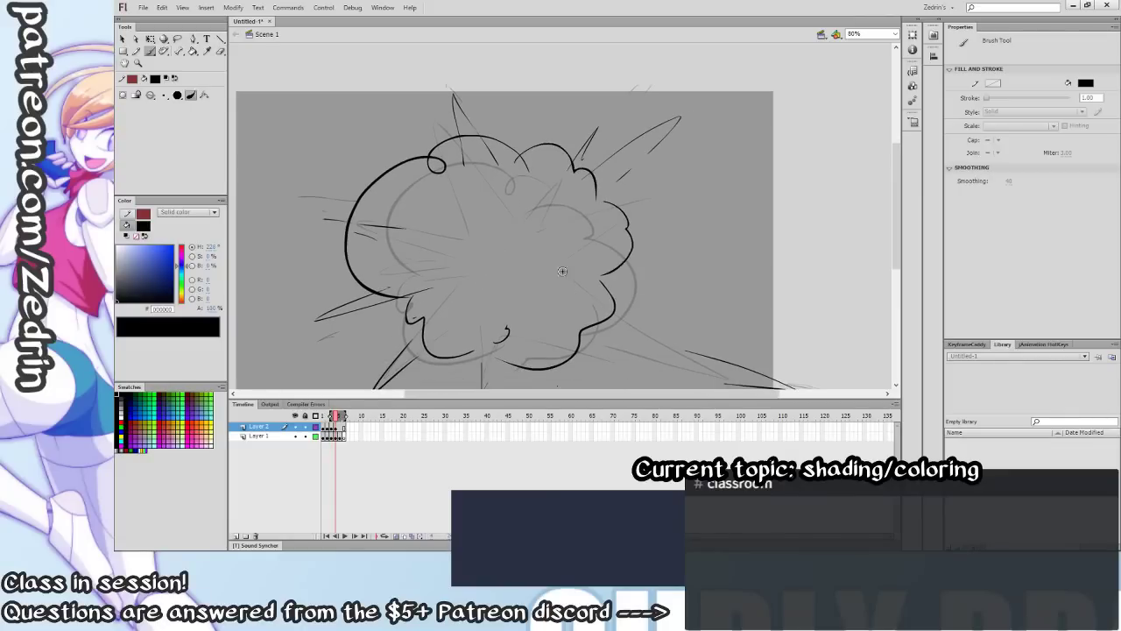
Sketch the smoke breaking up into separate curved outline fragments in frame 5 of Layer 2.
{"action": "key", "text": "."}
{"action": "mouse_move", "coordinate": [384, 171]}
{"action": "left_mouse_down"}
{"action": "mouse_move", "coordinate": [432, 147]}
{"action": "mouse_move", "coordinate": [369, 213]}
{"action": "mouse_move", "coordinate": [342, 315]}
{"action": "mouse_move", "coordinate": [447, 335]}
{"action": "left_mouse_up"}
{"action": "left_click_drag", "start_coordinate": [475, 209], "coordinate": [485, 275]}
{"action": "mouse_move", "coordinate": [442, 323]}
{"action": "left_mouse_down"}
{"action": "mouse_move", "coordinate": [431, 274]}
{"action": "mouse_move", "coordinate": [478, 315]}
{"action": "left_mouse_up"}
{"action": "left_click_drag", "start_coordinate": [486, 337], "coordinate": [565, 311]}
{"action": "mouse_move", "coordinate": [604, 225]}
{"action": "left_mouse_down"}
{"action": "mouse_move", "coordinate": [618, 281]}
{"action": "mouse_move", "coordinate": [583, 300]}
{"action": "left_mouse_up"}
{"action": "mouse_move", "coordinate": [511, 110]}
{"action": "left_mouse_down"}
{"action": "mouse_move", "coordinate": [501, 229]}
{"action": "mouse_move", "coordinate": [553, 186]}
{"action": "mouse_move", "coordinate": [573, 208]}
{"action": "left_mouse_up"}
{"action": "mouse_move", "coordinate": [599, 228]}
{"action": "left_mouse_down"}
{"action": "mouse_move", "coordinate": [614, 268]}
{"action": "mouse_move", "coordinate": [588, 310]}
{"action": "left_mouse_up"}
{"action": "left_click_drag", "start_coordinate": [472, 319], "coordinate": [482, 339]}
{"action": "left_click_drag", "start_coordinate": [415, 205], "coordinate": [458, 185]}
Insert a blank keyframe at frame 6 of Layer 2 and sketch thinner, more scattered smoke arcs drifting outward.
{"action": "key", "text": "F7"}
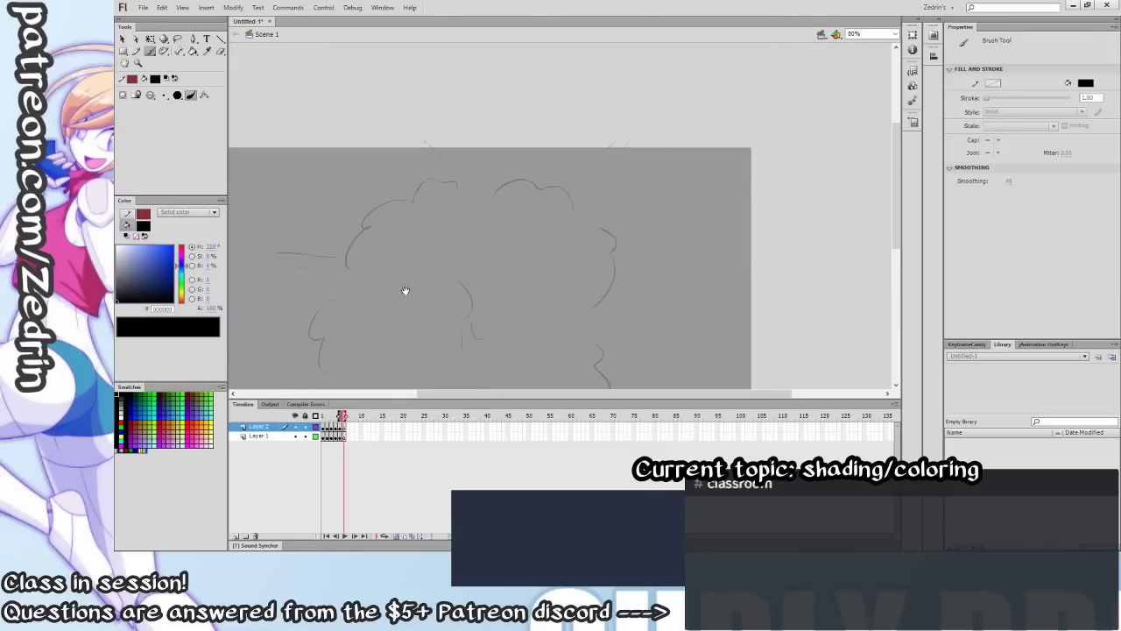
{"action": "left_click_drag", "start_coordinate": [405, 290], "coordinate": [483, 225]}
{"action": "mouse_move", "coordinate": [447, 106]}
{"action": "left_mouse_down"}
{"action": "mouse_move", "coordinate": [394, 177]}
{"action": "mouse_move", "coordinate": [389, 235]}
{"action": "left_mouse_up"}
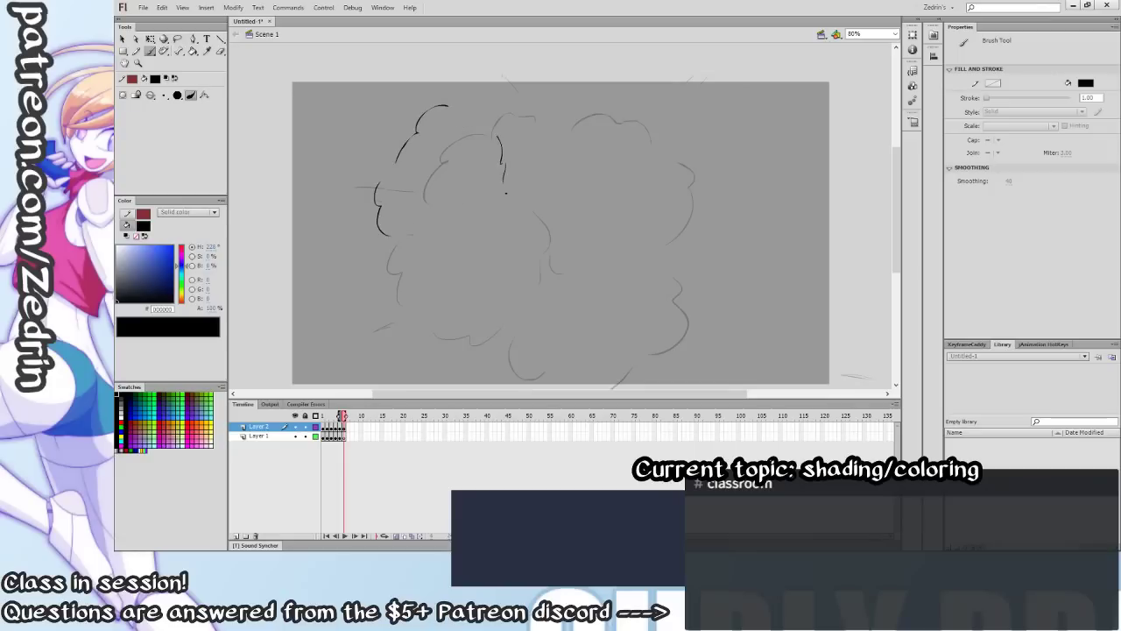
{"action": "left_click_drag", "start_coordinate": [500, 271], "coordinate": [502, 314]}
{"action": "mouse_move", "coordinate": [499, 308]}
{"action": "left_mouse_down"}
{"action": "mouse_move", "coordinate": [466, 275]}
{"action": "mouse_move", "coordinate": [525, 365]}
{"action": "left_mouse_up"}
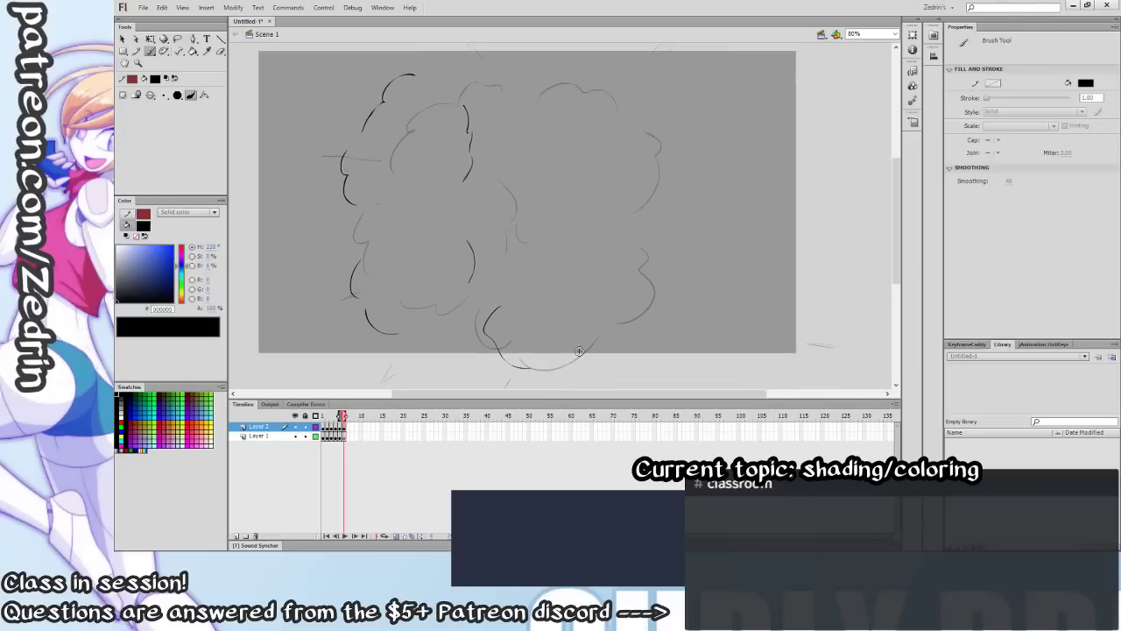
{"action": "left_click_drag", "start_coordinate": [621, 305], "coordinate": [618, 348]}
{"action": "left_click_drag", "start_coordinate": [672, 282], "coordinate": [668, 258]}
{"action": "left_click_drag", "start_coordinate": [610, 252], "coordinate": [603, 335]}
{"action": "left_click_drag", "start_coordinate": [543, 169], "coordinate": [527, 200]}
{"action": "left_click_drag", "start_coordinate": [538, 252], "coordinate": [654, 282]}
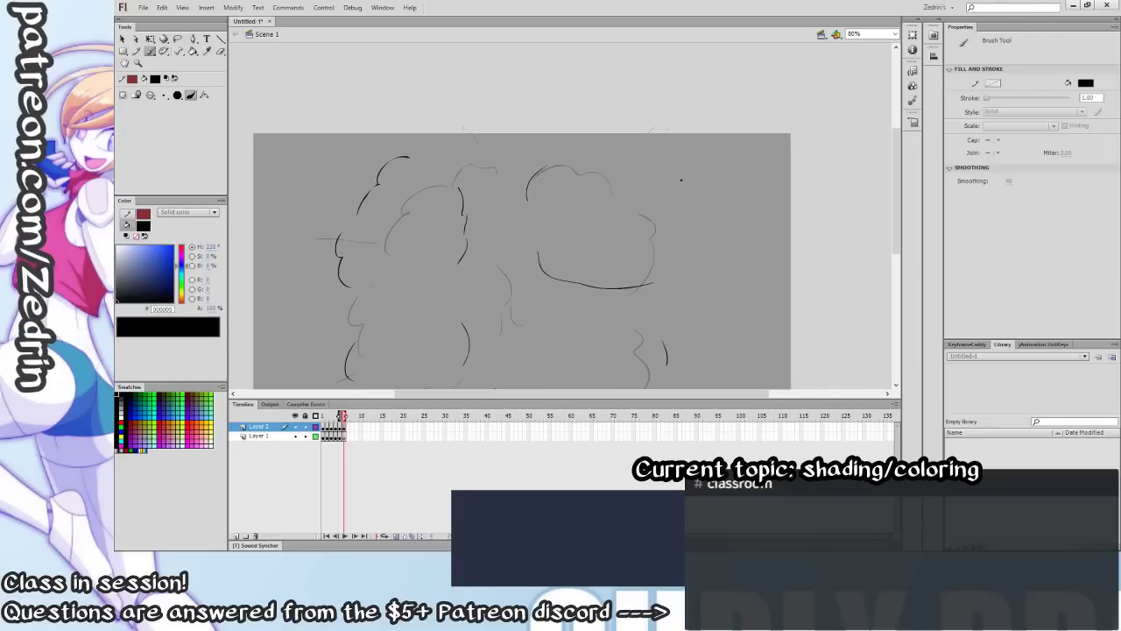
{"action": "left_click_drag", "start_coordinate": [677, 177], "coordinate": [693, 200]}
{"action": "left_click_drag", "start_coordinate": [709, 222], "coordinate": [703, 254]}
Insert a blank keyframe at frame 7 of Layer 2 and draw only a few short, dissipating smoke strokes.
{"action": "key", "text": "F7"}
{"action": "left_click_drag", "start_coordinate": [602, 143], "coordinate": [586, 152]}
{"action": "left_click_drag", "start_coordinate": [660, 143], "coordinate": [683, 157]}
{"action": "left_click_drag", "start_coordinate": [713, 201], "coordinate": [716, 214]}
{"action": "mouse_move", "coordinate": [628, 314]}
{"action": "left_mouse_down"}
{"action": "mouse_move", "coordinate": [623, 275]}
{"action": "mouse_move", "coordinate": [646, 168]}
{"action": "left_mouse_up"}
{"action": "mouse_move", "coordinate": [711, 242]}
{"action": "left_mouse_down"}
{"action": "mouse_move", "coordinate": [698, 280]}
{"action": "mouse_move", "coordinate": [649, 311]}
{"action": "left_mouse_up"}
{"action": "left_click_drag", "start_coordinate": [396, 262], "coordinate": [405, 280]}
{"action": "left_click_drag", "start_coordinate": [415, 234], "coordinate": [463, 291]}
{"action": "left_click_drag", "start_coordinate": [431, 96], "coordinate": [422, 106]}
{"action": "left_click_drag", "start_coordinate": [422, 122], "coordinate": [426, 133]}
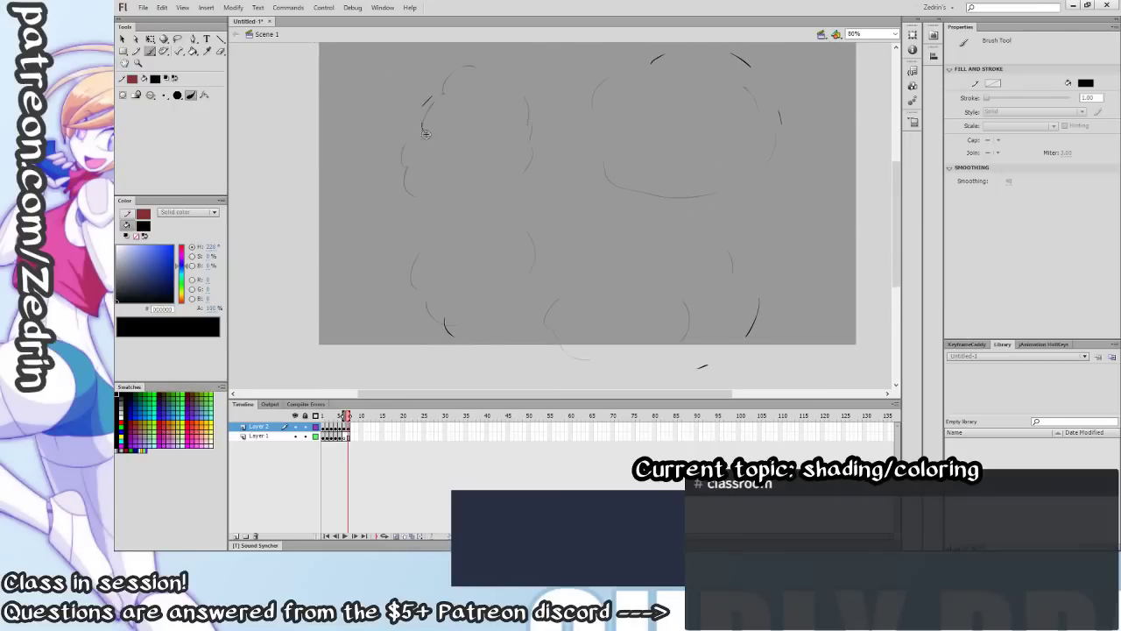
{"action": "left_click_drag", "start_coordinate": [530, 123], "coordinate": [536, 145]}
End the smoke with a blank keyframe at frame 8, hold the layers to frame 12, and play the animation.
{"action": "key", "text": "F7"}
{"action": "key", "text": "F7"}
{"action": "key", "text": "F7"}
{"action": "key", "text": "F7"}
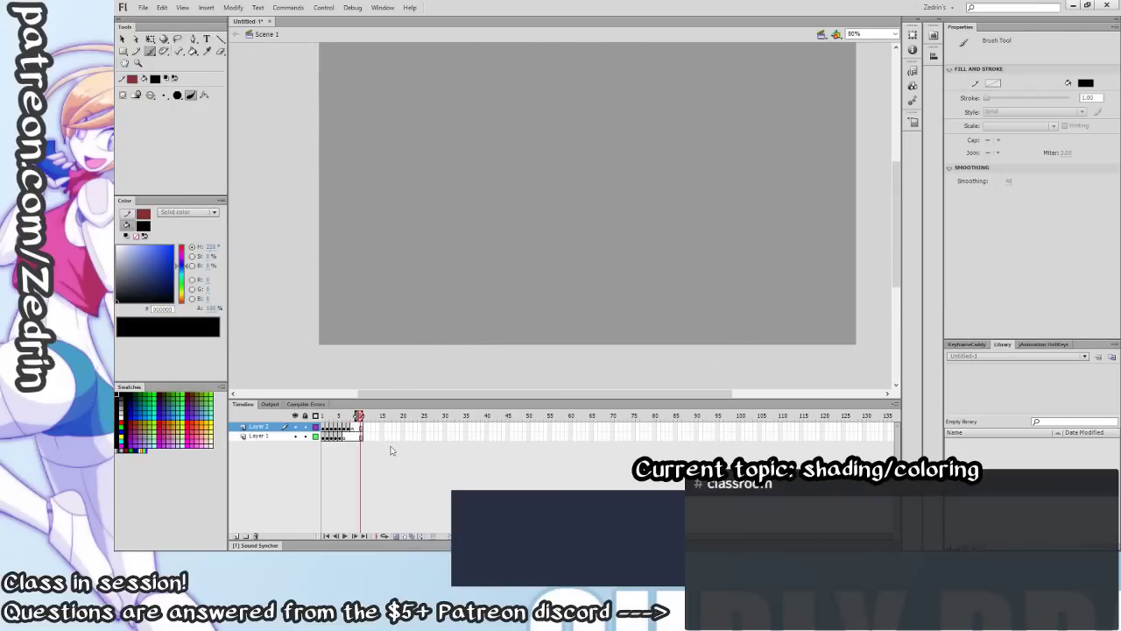
{"action": "key", "text": "Return"}
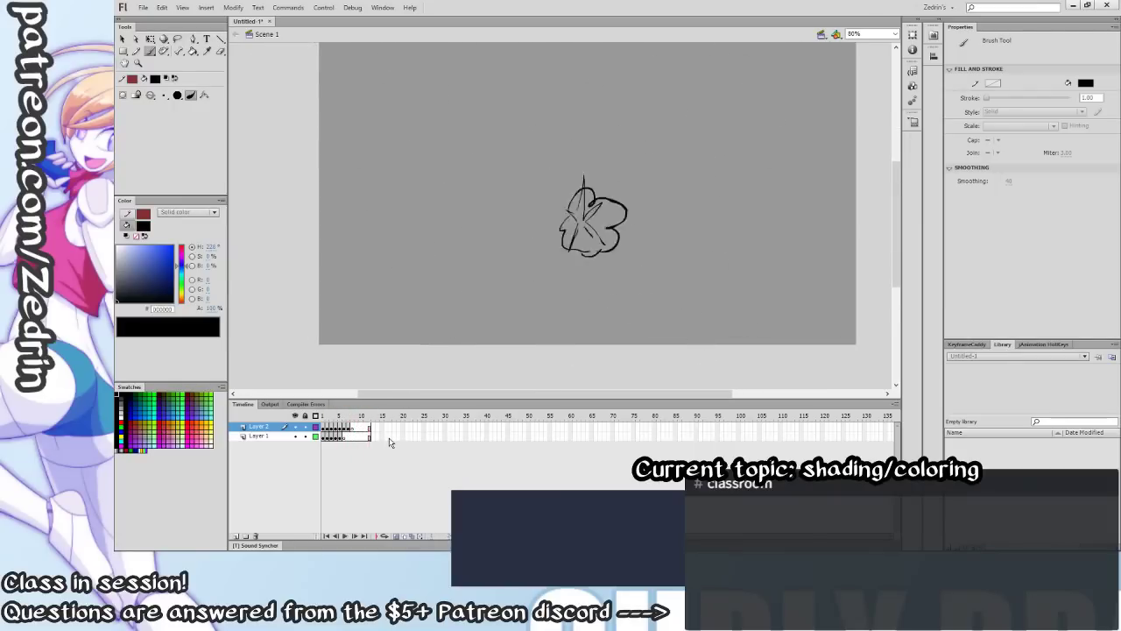
Return to frame 1, lock both sketch layers and show them as coloured outlines, and add a new layer above them.
{"action": "left_click", "coordinate": [323, 428]}
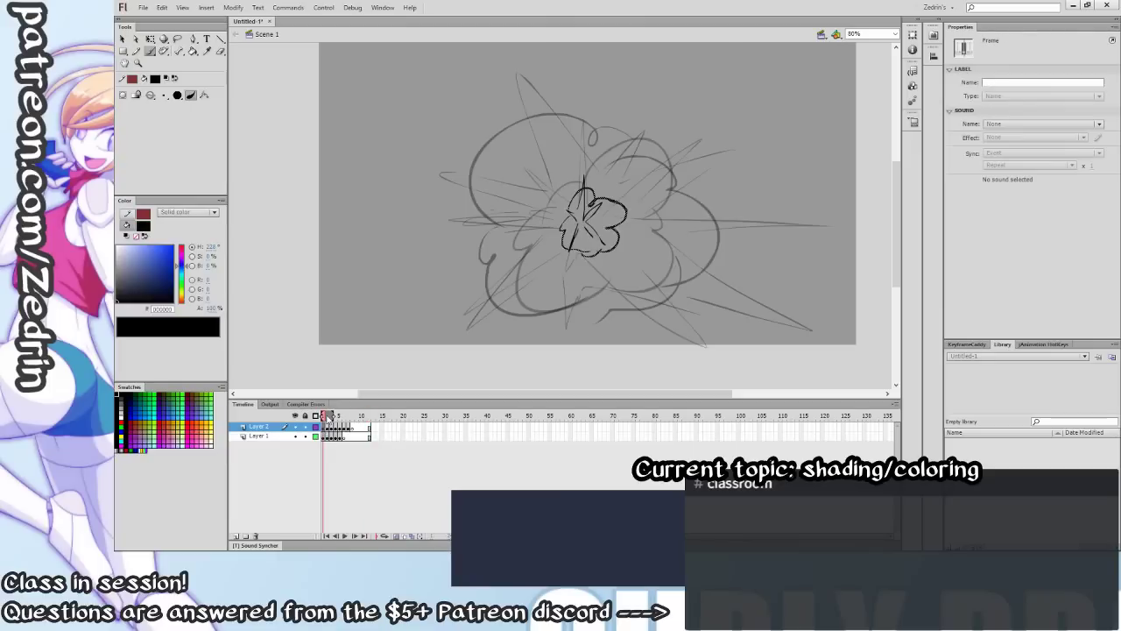
{"action": "left_click_drag", "start_coordinate": [496, 284], "coordinate": [437, 322]}
{"action": "left_click", "coordinate": [538, 248], "text": "ctrl+alt"}
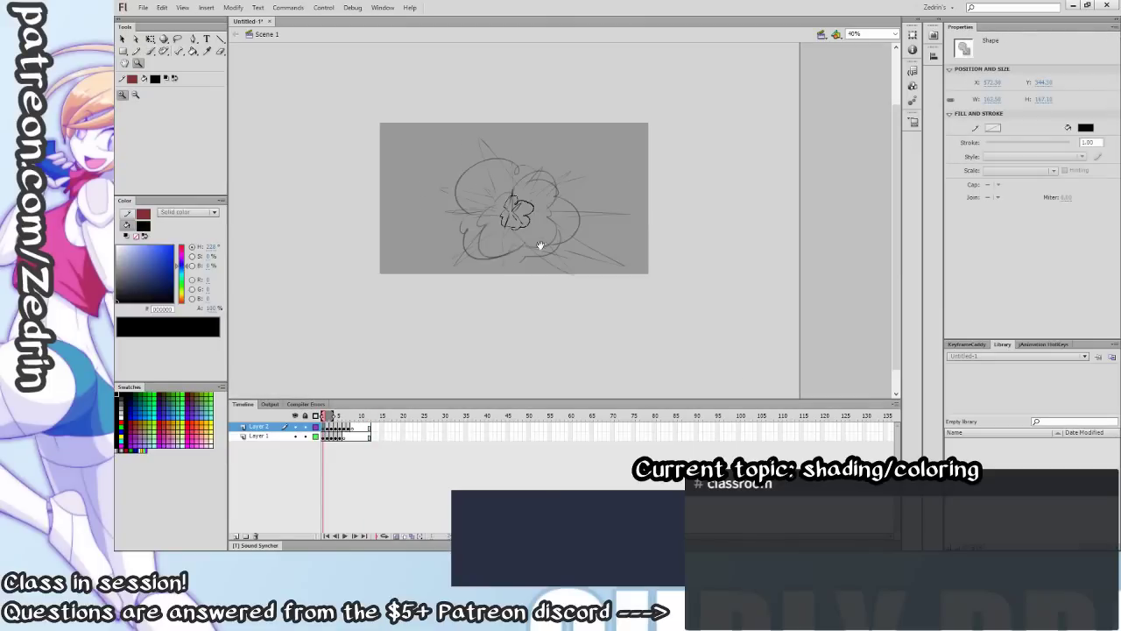
{"action": "left_click_drag", "start_coordinate": [538, 246], "coordinate": [536, 294]}
{"action": "left_click", "coordinate": [497, 260], "text": "ctrl"}
{"action": "left_click_drag", "start_coordinate": [497, 260], "coordinate": [491, 291]}
{"action": "left_click", "coordinate": [304, 416]}
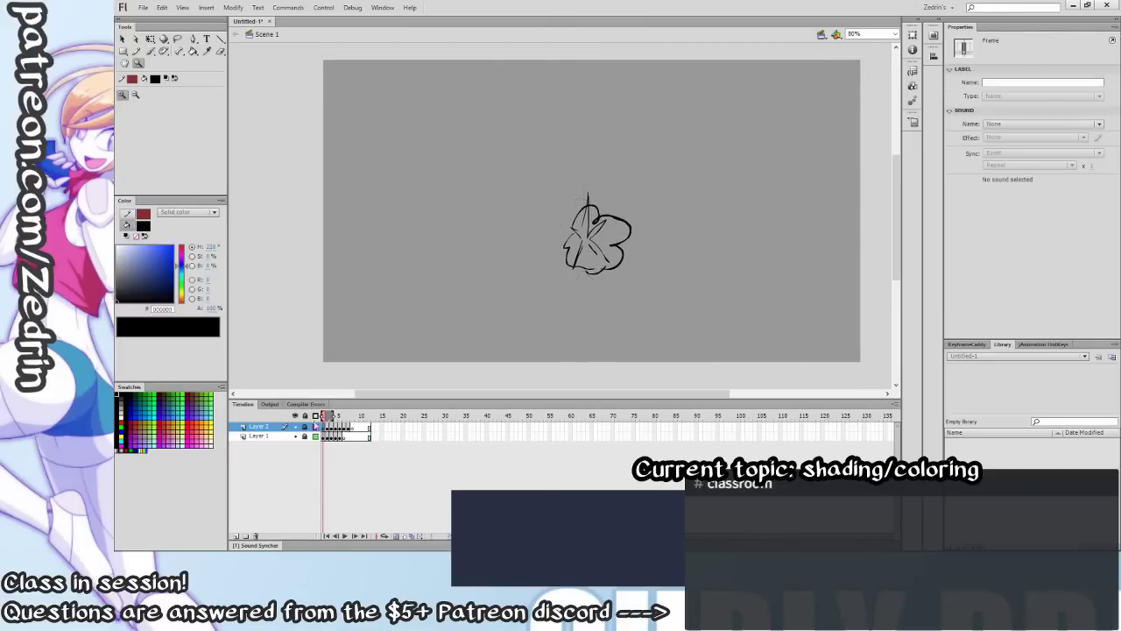
{"action": "left_click", "coordinate": [315, 436]}
{"action": "left_click", "coordinate": [316, 428]}
{"action": "left_click", "coordinate": [235, 536]}
Set the brush's fill colour to a bright yellow, FFF456.
{"action": "key", "text": "b"}
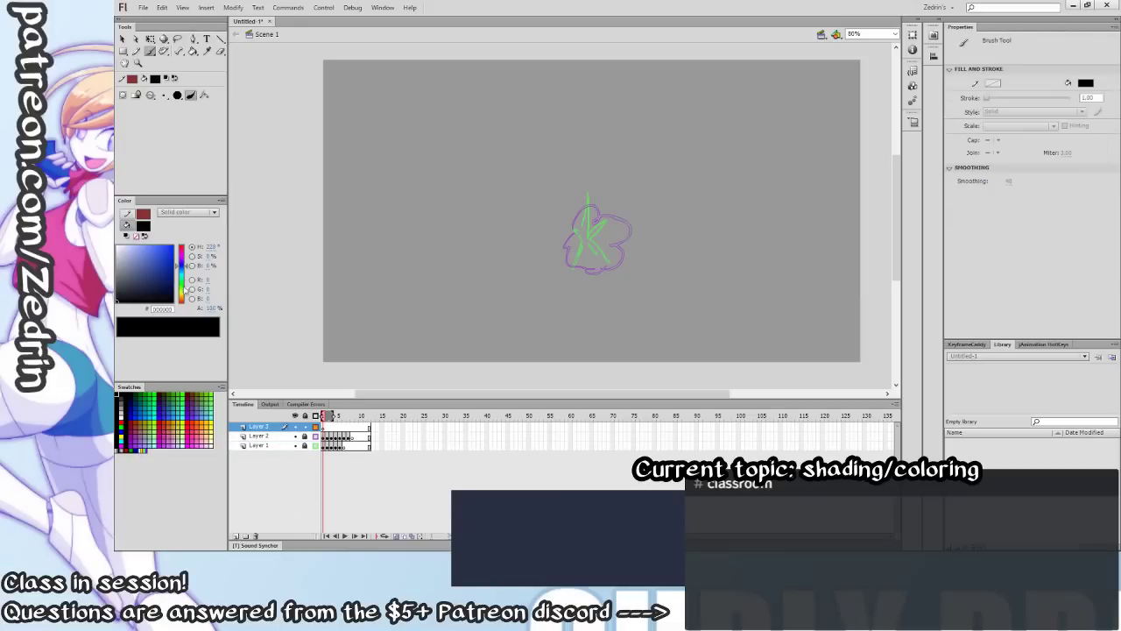
{"action": "left_click", "coordinate": [184, 293]}
{"action": "left_click_drag", "start_coordinate": [152, 259], "coordinate": [153, 247]}
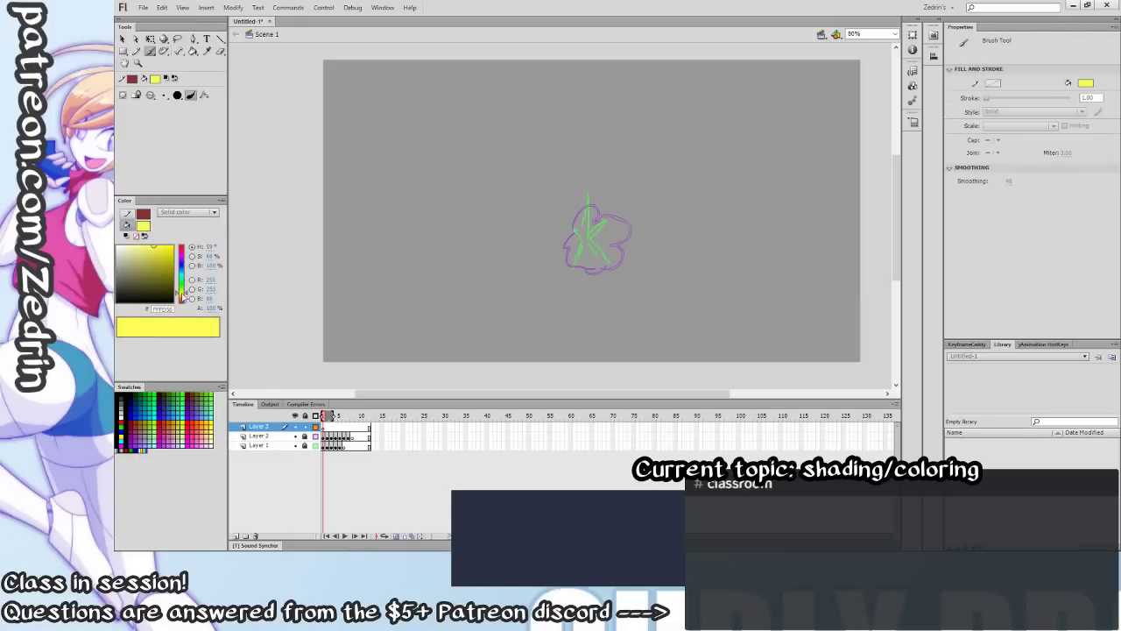
{"action": "left_click_drag", "start_coordinate": [182, 294], "coordinate": [183, 293]}
Brush a small spiky yellow star over the sketch in frame 1 of Layer 3, fill its interior and select it.
{"action": "left_click_drag", "start_coordinate": [587, 230], "coordinate": [554, 263]}
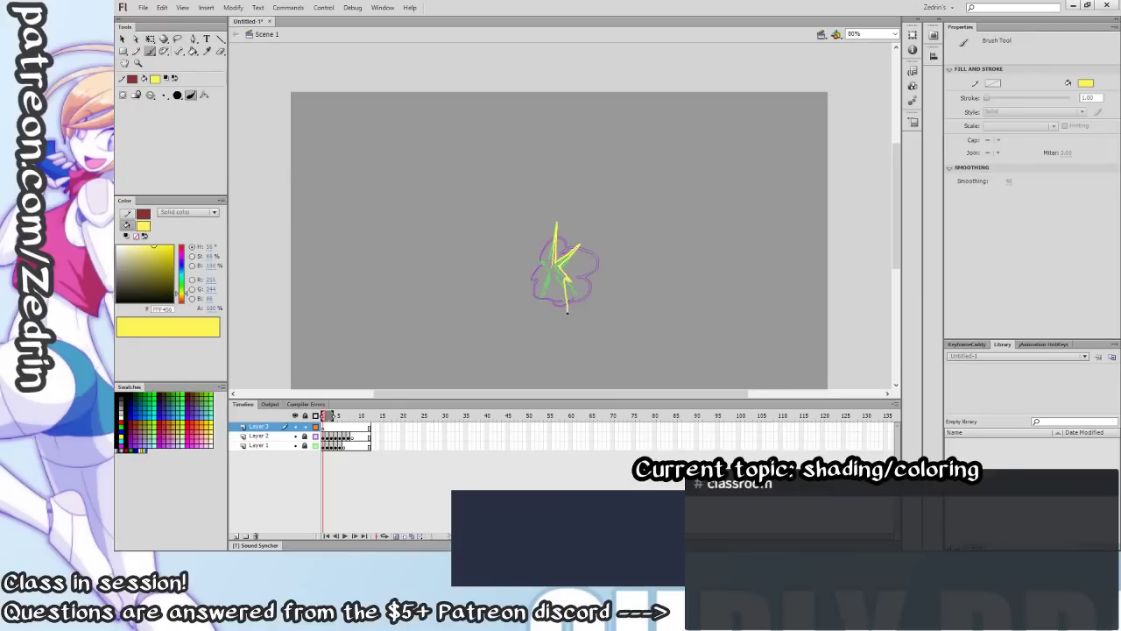
{"action": "left_click_drag", "start_coordinate": [561, 267], "coordinate": [497, 328]}
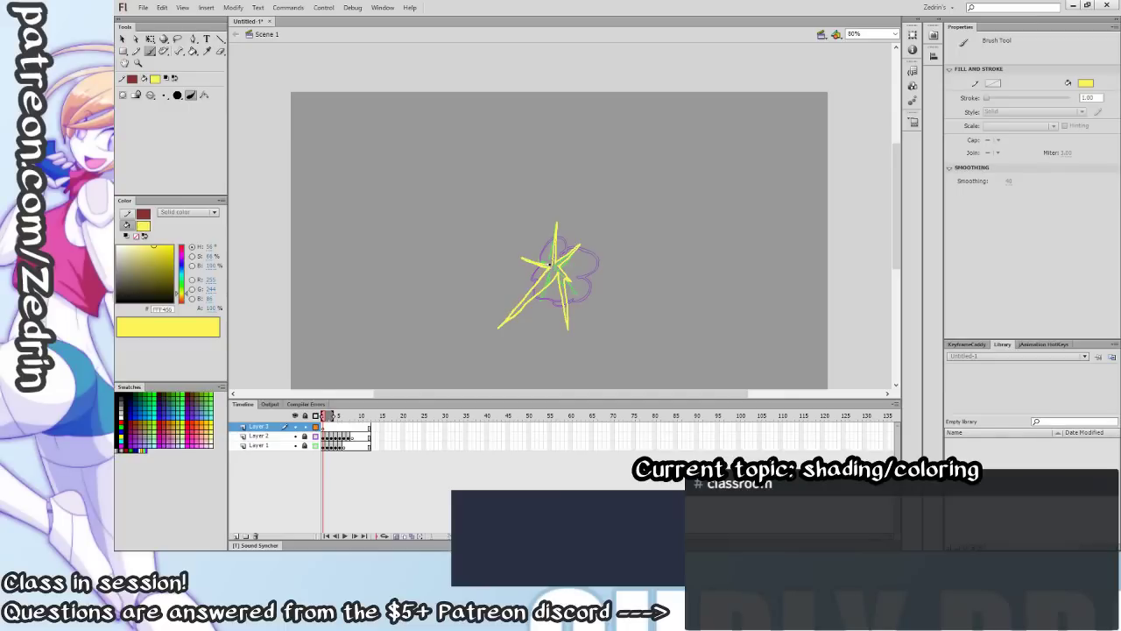
{"action": "left_click_drag", "start_coordinate": [553, 255], "coordinate": [553, 264]}
{"action": "key", "text": "k"}
{"action": "left_click", "coordinate": [554, 267]}
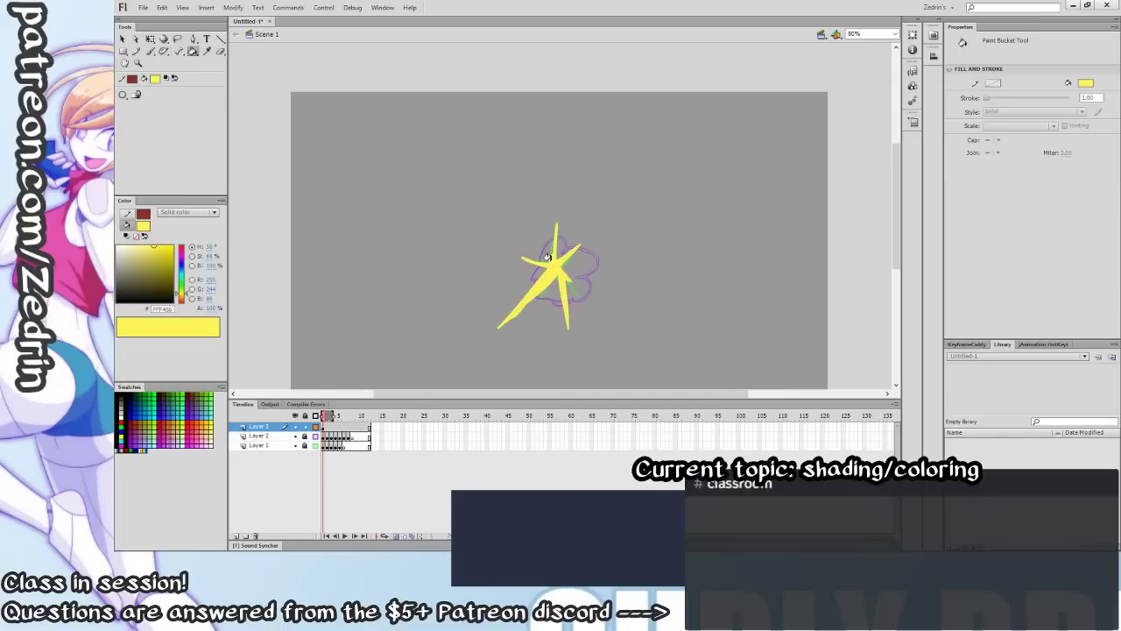
{"action": "key", "text": "v"}
{"action": "left_click", "coordinate": [554, 267]}
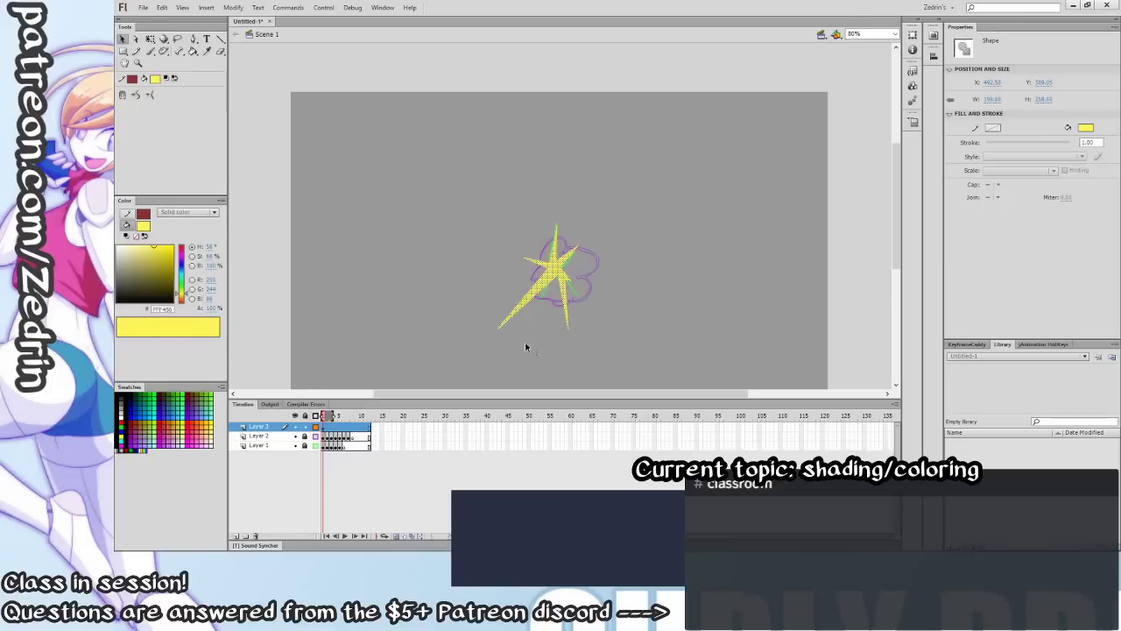
Insert a blank keyframe at frame 2 of Layer 3, brush a larger spiked burst, fill it yellow and select it.
{"action": "left_click", "coordinate": [327, 427]}
{"action": "key", "text": "F7"}
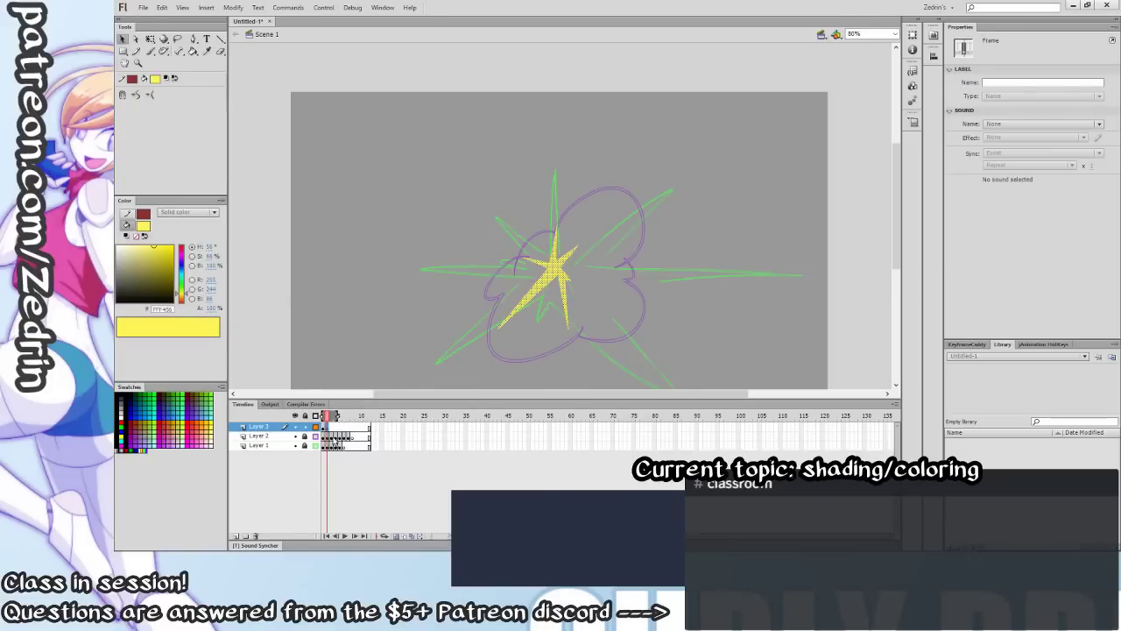
{"action": "key", "text": "b"}
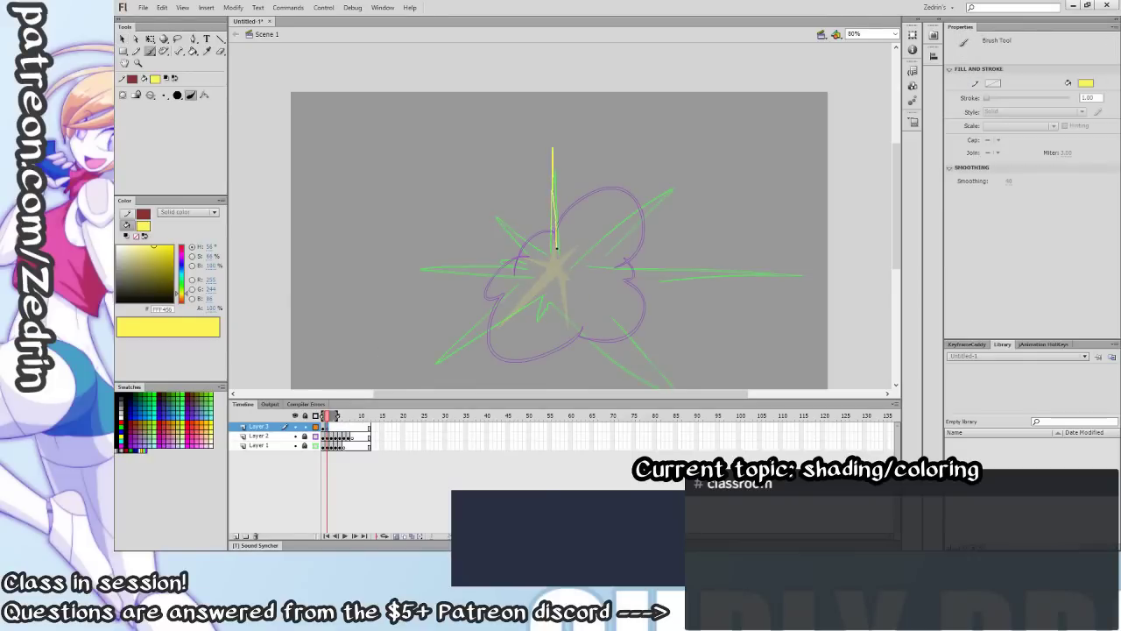
{"action": "mouse_move", "coordinate": [585, 219]}
{"action": "left_mouse_down"}
{"action": "mouse_move", "coordinate": [680, 172]}
{"action": "mouse_move", "coordinate": [567, 254]}
{"action": "mouse_move", "coordinate": [772, 257]}
{"action": "mouse_move", "coordinate": [578, 285]}
{"action": "mouse_move", "coordinate": [627, 338]}
{"action": "mouse_move", "coordinate": [613, 385]}
{"action": "mouse_move", "coordinate": [525, 317]}
{"action": "mouse_move", "coordinate": [394, 383]}
{"action": "mouse_move", "coordinate": [546, 277]}
{"action": "mouse_move", "coordinate": [456, 193]}
{"action": "mouse_move", "coordinate": [567, 261]}
{"action": "left_mouse_up"}
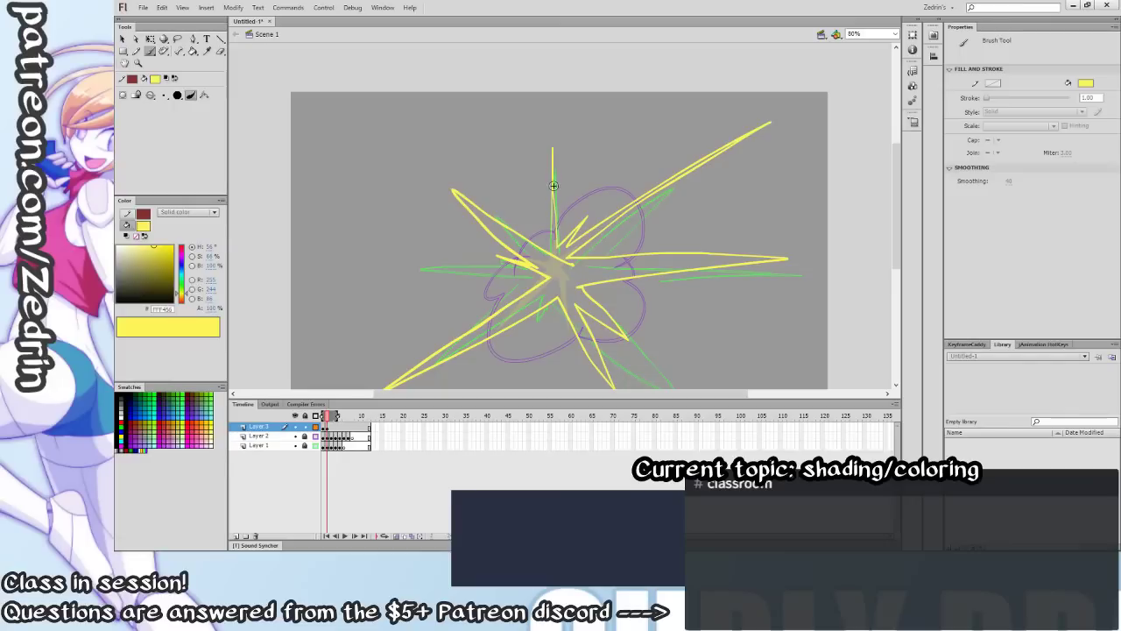
{"action": "key", "text": "k"}
{"action": "left_click", "coordinate": [538, 250]}
{"action": "left_click", "coordinate": [543, 251]}
{"action": "key", "text": "ctrl+a"}
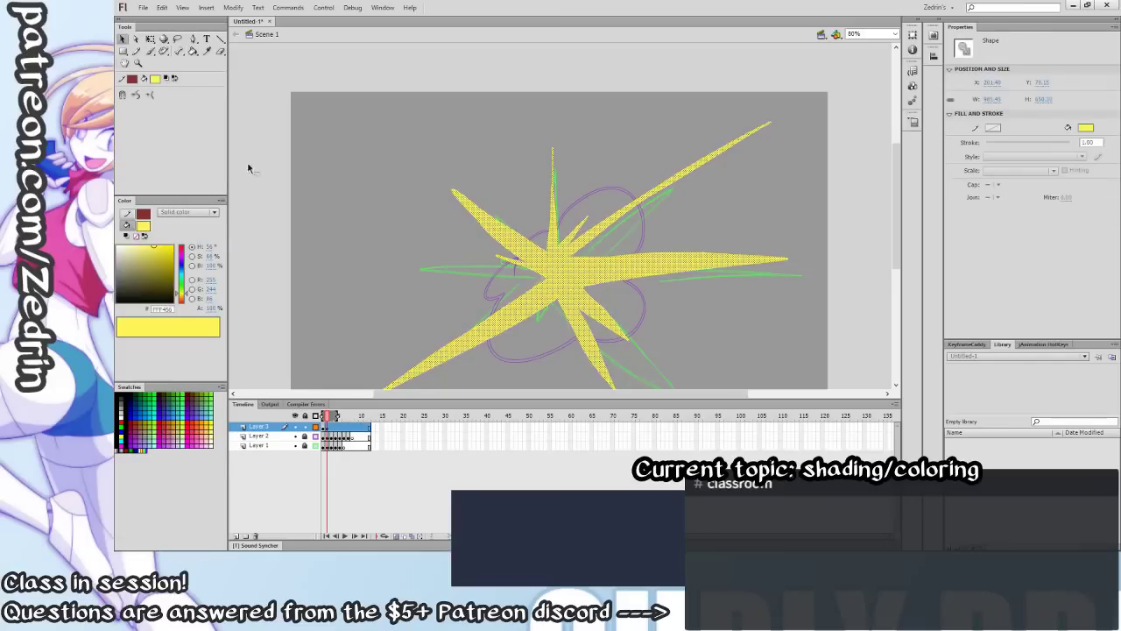
Insert a blank keyframe at frame 3 of Layer 3 and brush a full-size spiked burst with a solid yellow fill.
{"action": "left_click", "coordinate": [332, 428]}
{"action": "key", "text": "F7"}
{"action": "mouse_move", "coordinate": [534, 248]}
{"action": "left_mouse_down"}
{"action": "mouse_move", "coordinate": [566, 253]}
{"action": "mouse_move", "coordinate": [574, 282]}
{"action": "mouse_move", "coordinate": [520, 150]}
{"action": "mouse_move", "coordinate": [598, 280]}
{"action": "mouse_move", "coordinate": [740, 160]}
{"action": "mouse_move", "coordinate": [620, 286]}
{"action": "mouse_move", "coordinate": [778, 278]}
{"action": "mouse_move", "coordinate": [628, 311]}
{"action": "mouse_move", "coordinate": [618, 227]}
{"action": "mouse_move", "coordinate": [691, 311]}
{"action": "mouse_move", "coordinate": [622, 251]}
{"action": "mouse_move", "coordinate": [657, 350]}
{"action": "mouse_move", "coordinate": [540, 289]}
{"action": "mouse_move", "coordinate": [484, 313]}
{"action": "mouse_move", "coordinate": [559, 245]}
{"action": "mouse_move", "coordinate": [465, 240]}
{"action": "mouse_move", "coordinate": [583, 213]}
{"action": "mouse_move", "coordinate": [366, 150]}
{"action": "mouse_move", "coordinate": [549, 175]}
{"action": "left_mouse_up"}
{"action": "key", "text": "b"}
{"action": "key", "text": "ctrl+b"}
{"action": "key", "text": "j"}
{"action": "key", "text": "k"}
{"action": "left_click", "coordinate": [558, 194]}
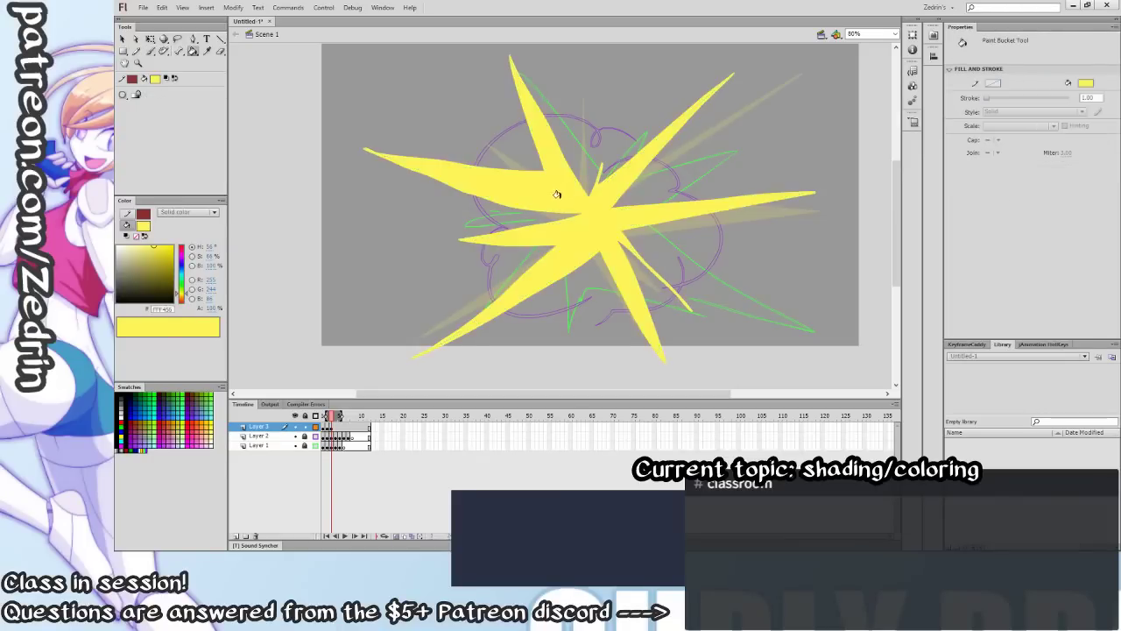
Smooth the edges of the yellow burst in frame 3 and deselect it.
{"action": "key", "text": "v"}
{"action": "left_click", "coordinate": [555, 194]}
{"action": "left_click", "coordinate": [137, 98]}
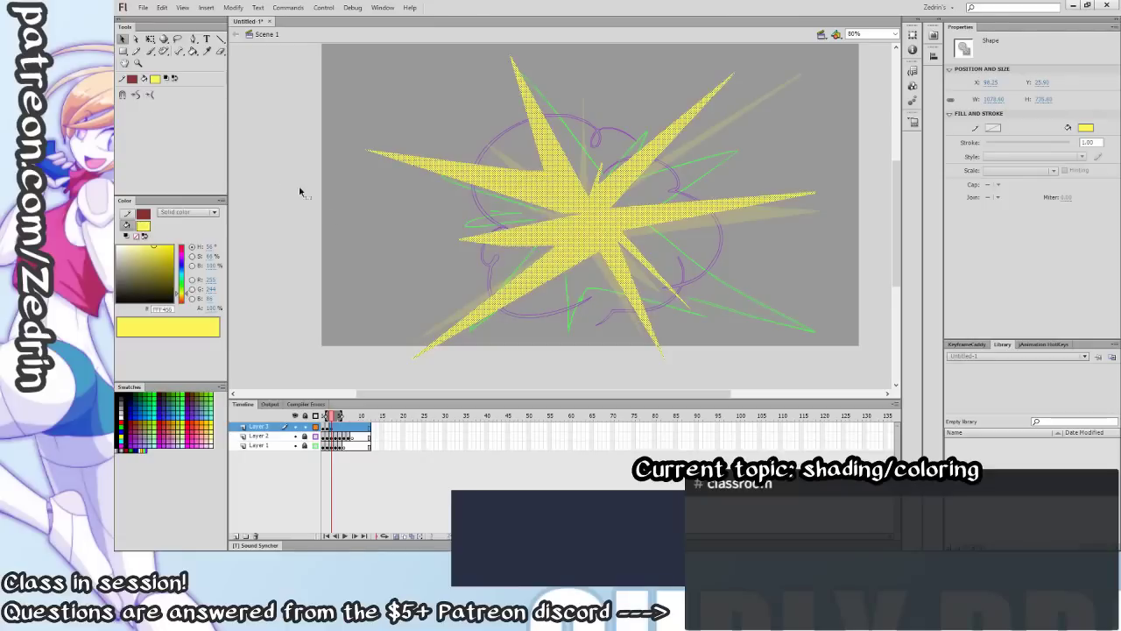
{"action": "left_click", "coordinate": [436, 208]}
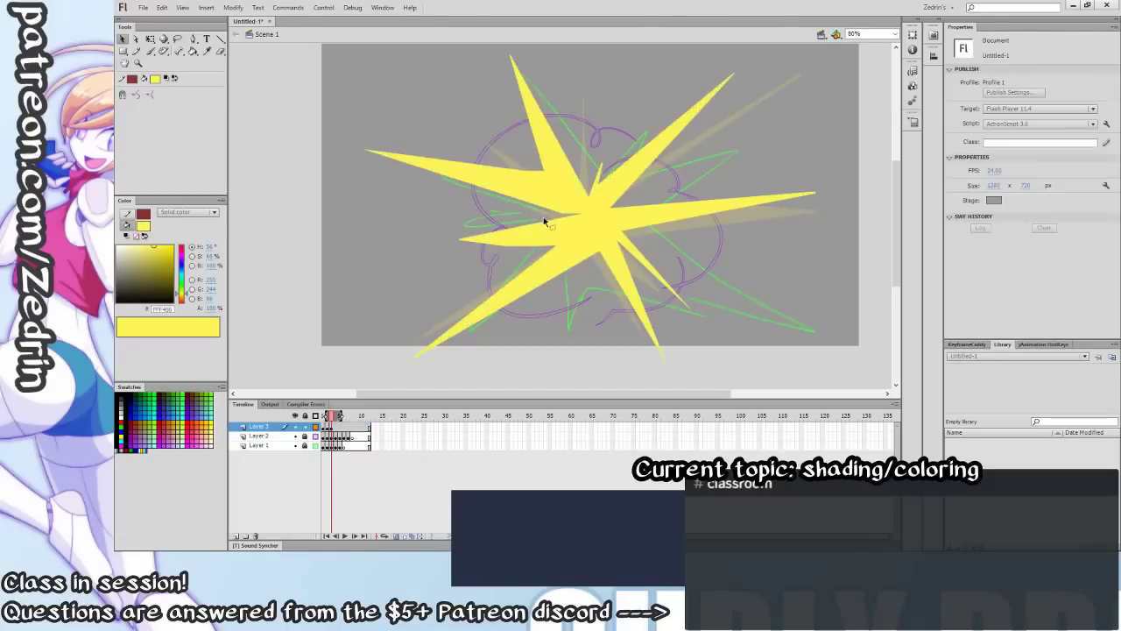
Reshape frame 3's burst by pulling in the edge between its two upper-left spikes and removing the extra corner point.
{"action": "scroll", "coordinate": [578, 249], "scroll_direction": "up", "scroll_amount": 2}
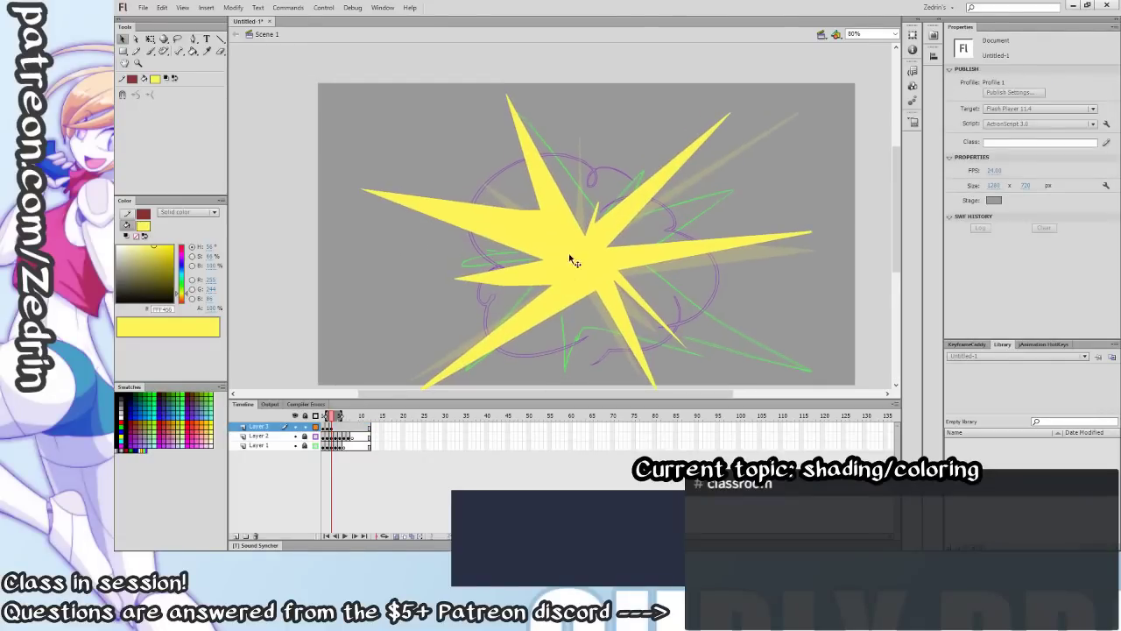
{"action": "left_click_drag", "start_coordinate": [569, 252], "coordinate": [569, 252]}
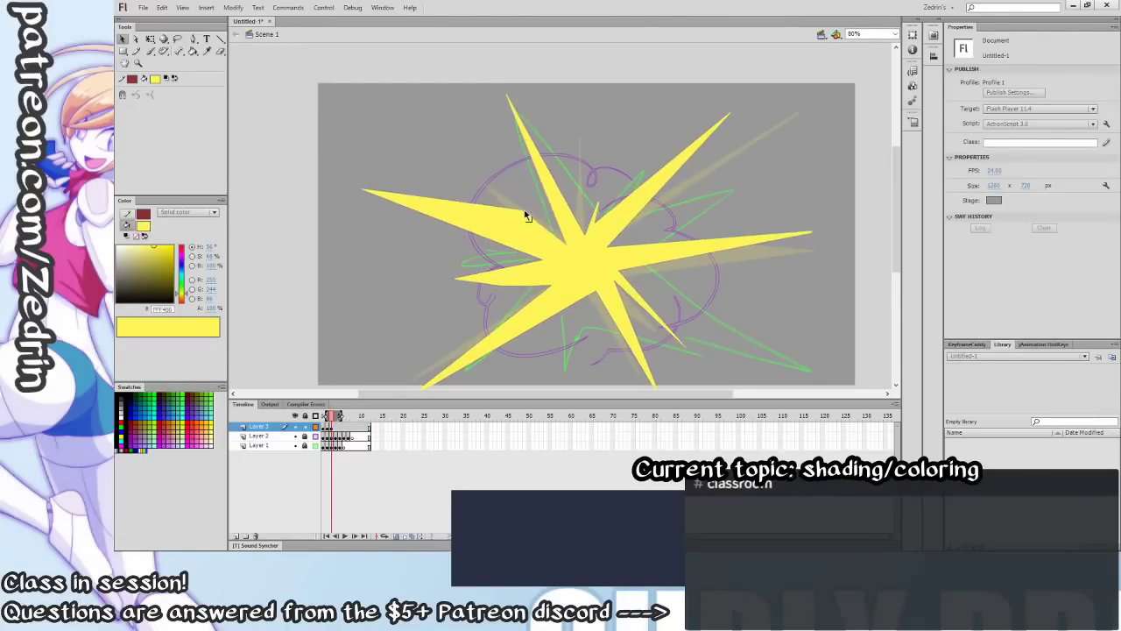
{"action": "key", "text": "a"}
{"action": "left_click", "coordinate": [521, 215]}
{"action": "key", "text": "v"}
{"action": "left_click", "coordinate": [562, 260]}
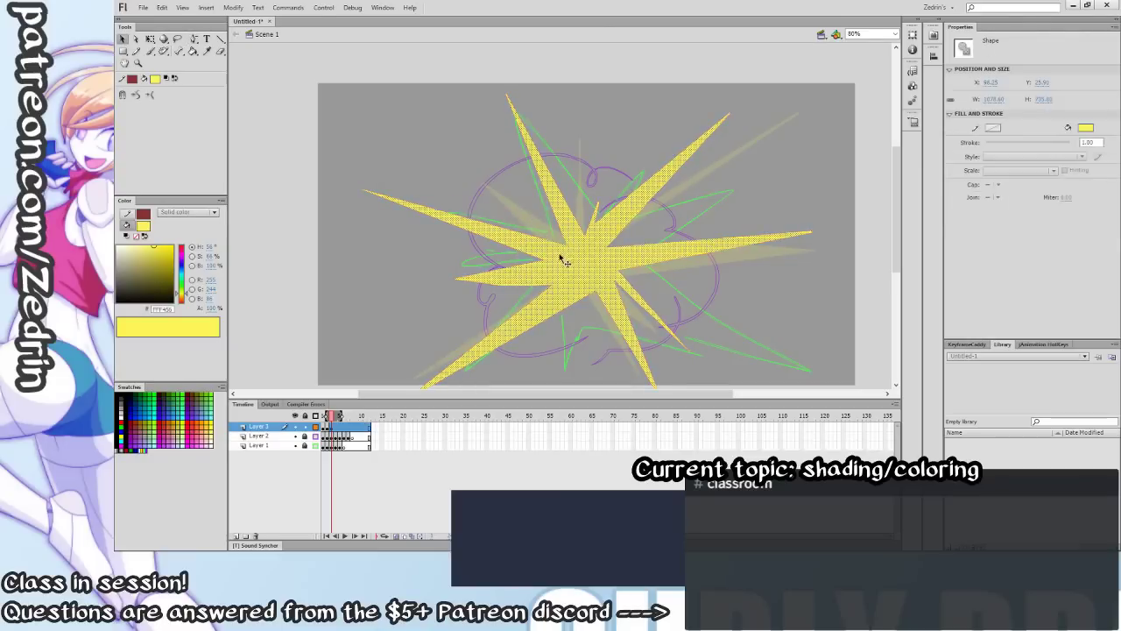
{"action": "left_click", "coordinate": [499, 312]}
Insert a blank keyframe at frame 4 of Layer 3 and brush outlines of three long spikes on the burst's left side.
{"action": "key", "text": "z"}
{"action": "left_click", "coordinate": [499, 311], "text": "alt"}
{"action": "left_click_drag", "start_coordinate": [517, 267], "coordinate": [519, 311]}
{"action": "left_click", "coordinate": [536, 272]}
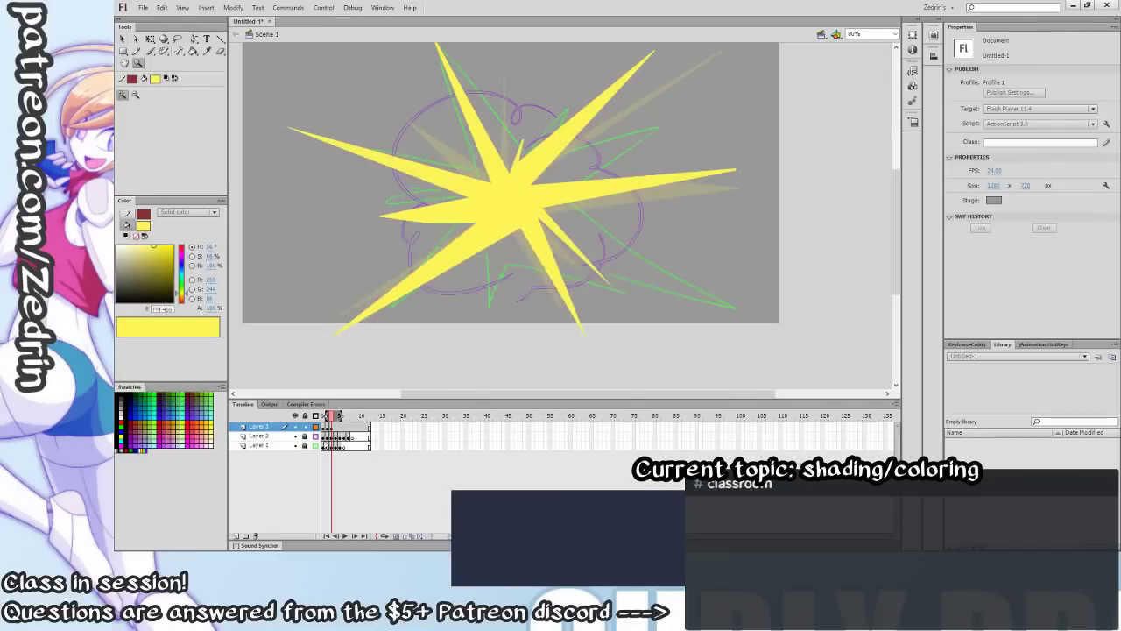
{"action": "key", "text": "F7"}
{"action": "mouse_move", "coordinate": [502, 253]}
{"action": "left_mouse_down"}
{"action": "mouse_move", "coordinate": [588, 242]}
{"action": "mouse_move", "coordinate": [447, 323]}
{"action": "mouse_move", "coordinate": [565, 236]}
{"action": "mouse_move", "coordinate": [526, 238]}
{"action": "left_mouse_up"}
{"action": "key", "text": "b"}
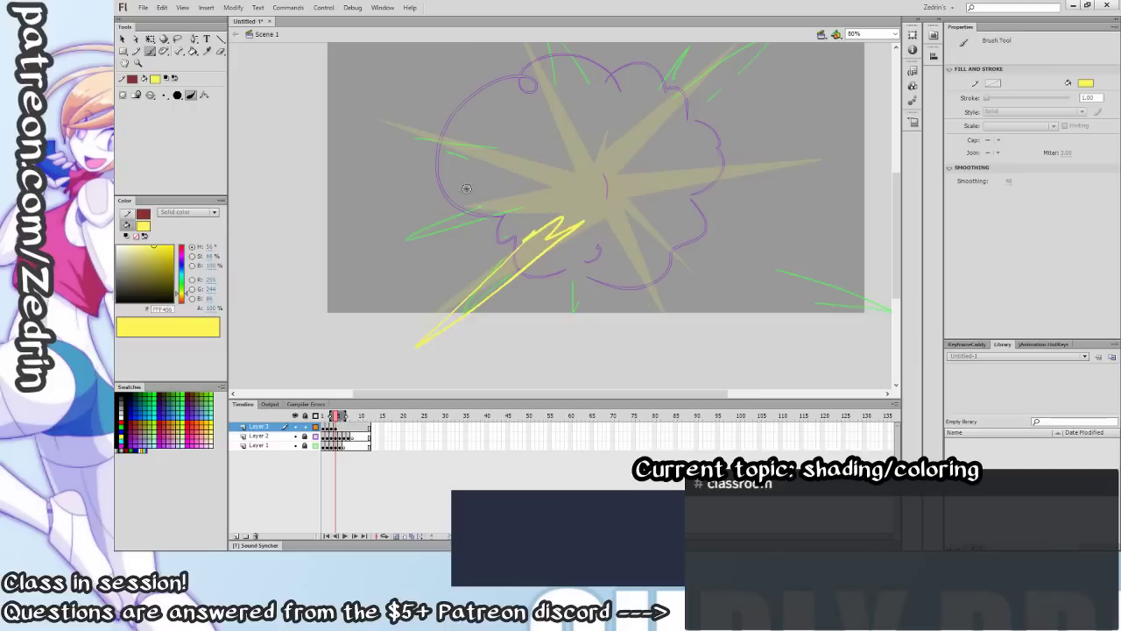
{"action": "mouse_move", "coordinate": [504, 182]}
{"action": "left_mouse_down"}
{"action": "mouse_move", "coordinate": [376, 233]}
{"action": "mouse_move", "coordinate": [602, 180]}
{"action": "mouse_move", "coordinate": [523, 179]}
{"action": "mouse_move", "coordinate": [480, 147]}
{"action": "mouse_move", "coordinate": [548, 169]}
{"action": "mouse_move", "coordinate": [529, 181]}
{"action": "left_mouse_up"}
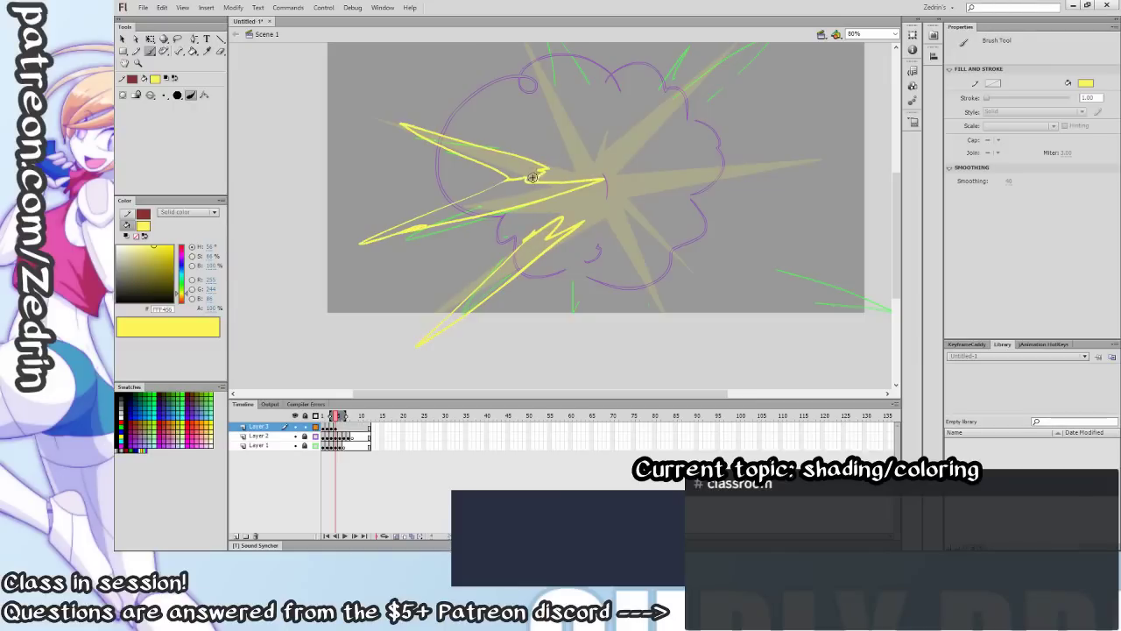
Fill the three left-side spike outlines in frame 4 with yellow.
{"action": "key", "text": "k"}
{"action": "left_click", "coordinate": [506, 164]}
{"action": "left_click", "coordinate": [509, 199]}
{"action": "left_click", "coordinate": [517, 258]}
Brush a detached spike at the lower right of frame 4's burst, redoing faulty strokes, and fill it yellow.
{"action": "key", "text": "space"}
{"action": "left_click_drag", "start_coordinate": [653, 211], "coordinate": [585, 241]}
{"action": "key", "text": "b"}
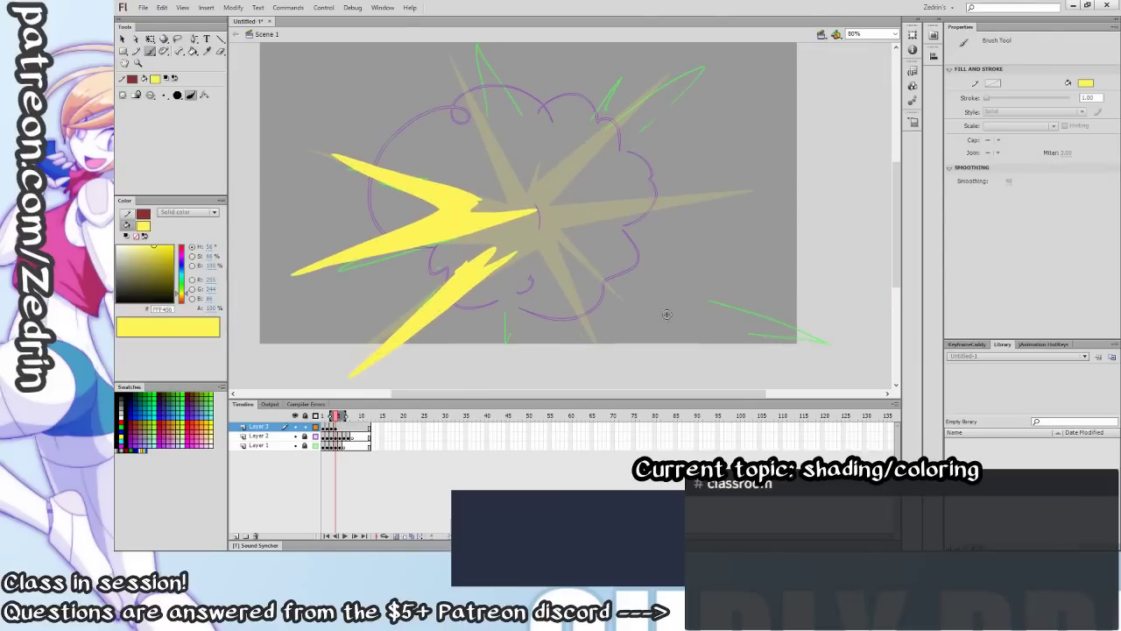
{"action": "mouse_move", "coordinate": [658, 288]}
{"action": "left_mouse_down"}
{"action": "mouse_move", "coordinate": [753, 331]}
{"action": "mouse_move", "coordinate": [704, 359]}
{"action": "left_mouse_up"}
{"action": "key", "text": "ctrl+z"}
{"action": "key", "text": "ctrl+z"}
{"action": "mouse_move", "coordinate": [634, 301]}
{"action": "left_mouse_down"}
{"action": "mouse_move", "coordinate": [701, 349]}
{"action": "mouse_move", "coordinate": [731, 343]}
{"action": "mouse_move", "coordinate": [740, 362]}
{"action": "mouse_move", "coordinate": [716, 343]}
{"action": "left_mouse_up"}
{"action": "key", "text": "ctrl+z"}
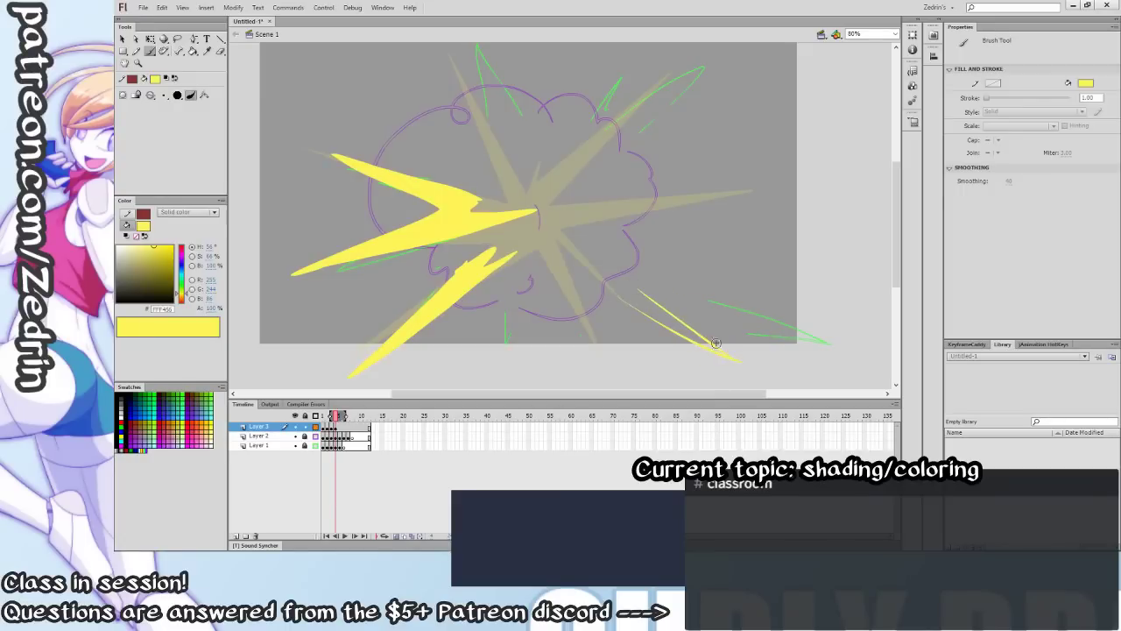
{"action": "left_click_drag", "start_coordinate": [622, 300], "coordinate": [659, 317]}
{"action": "key", "text": "k"}
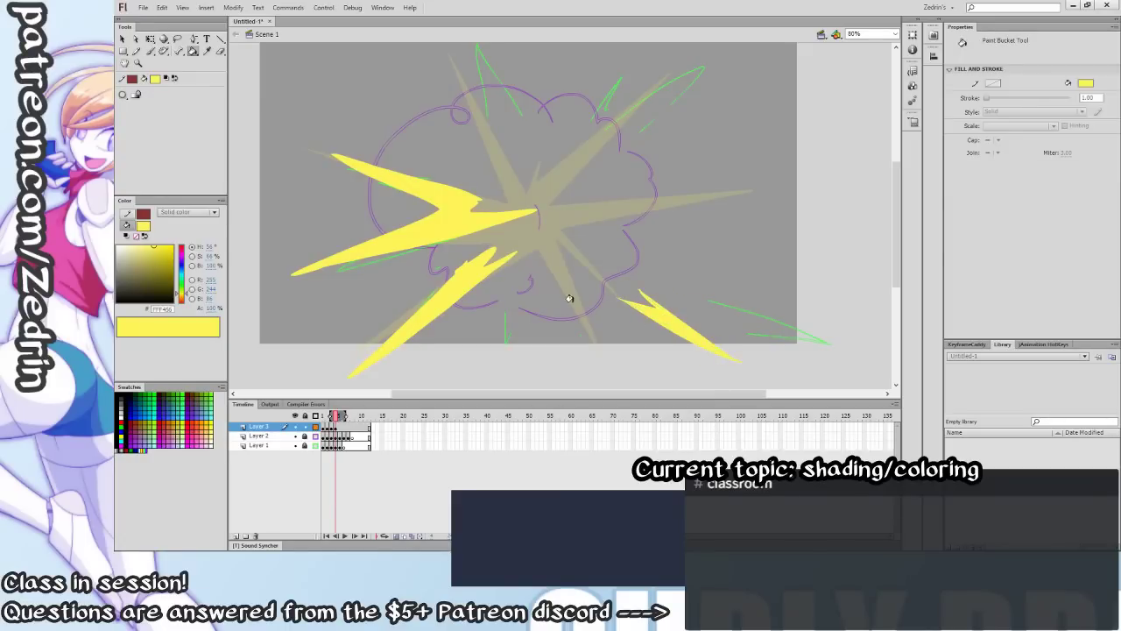
Brush a short spike below the burst in frame 4 and fill it with yellow.
{"action": "key", "text": "b"}
{"action": "left_click_drag", "start_coordinate": [592, 337], "coordinate": [607, 361]}
{"action": "mouse_move", "coordinate": [571, 294]}
{"action": "left_mouse_down"}
{"action": "mouse_move", "coordinate": [605, 349]}
{"action": "mouse_move", "coordinate": [585, 327]}
{"action": "left_mouse_up"}
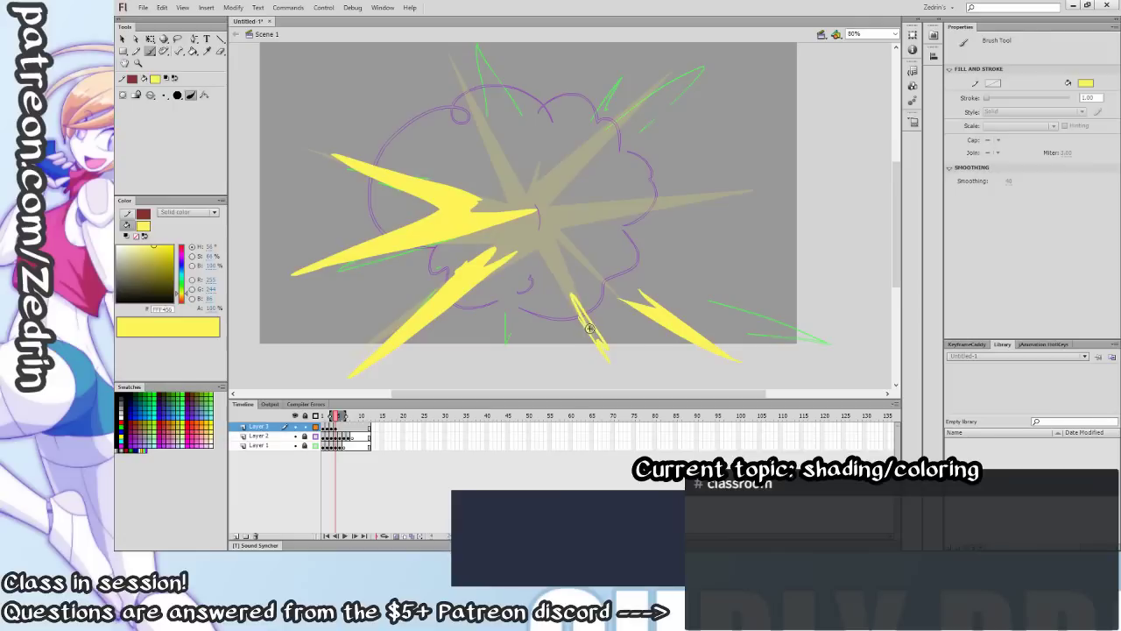
{"action": "key", "text": "k"}
{"action": "left_click", "coordinate": [590, 320]}
Brush the detached upper-right and right-hand spikes of frame 4's burst and fill them with yellow.
{"action": "key", "text": "b"}
{"action": "left_click_drag", "start_coordinate": [586, 167], "coordinate": [559, 244]}
{"action": "left_click_drag", "start_coordinate": [616, 164], "coordinate": [669, 117]}
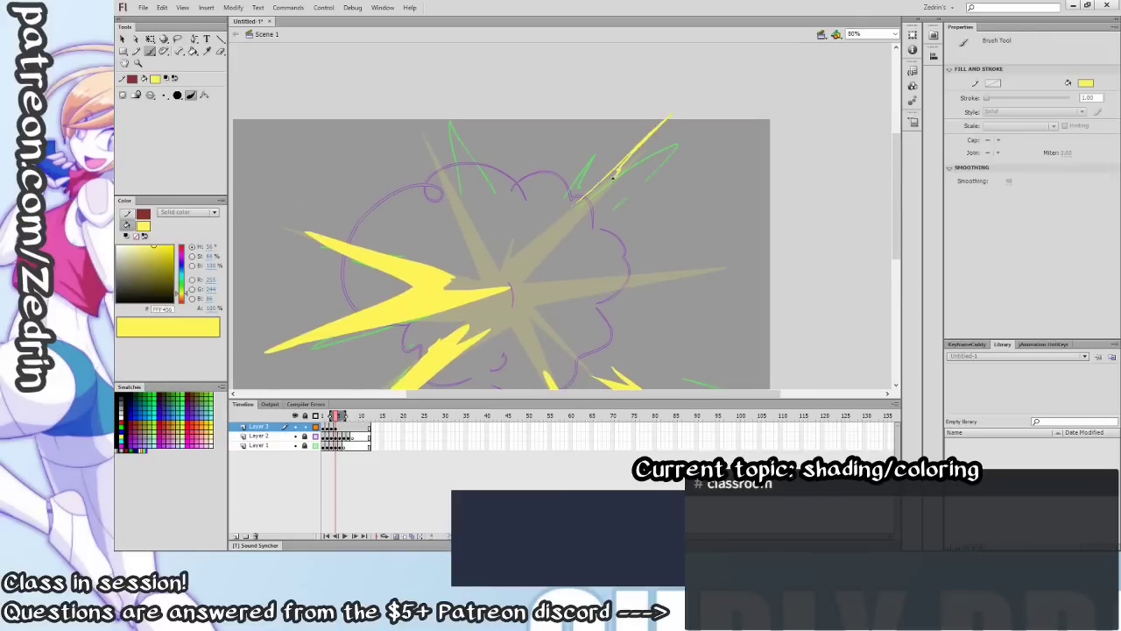
{"action": "mouse_move", "coordinate": [627, 274]}
{"action": "left_mouse_down"}
{"action": "mouse_move", "coordinate": [778, 255]}
{"action": "mouse_move", "coordinate": [607, 286]}
{"action": "mouse_move", "coordinate": [650, 270]}
{"action": "left_mouse_up"}
{"action": "key", "text": "k"}
{"action": "left_click", "coordinate": [640, 270]}
Brush a detached spike at the upper left of frame 4's burst and fill it with yellow.
{"action": "key", "text": "b"}
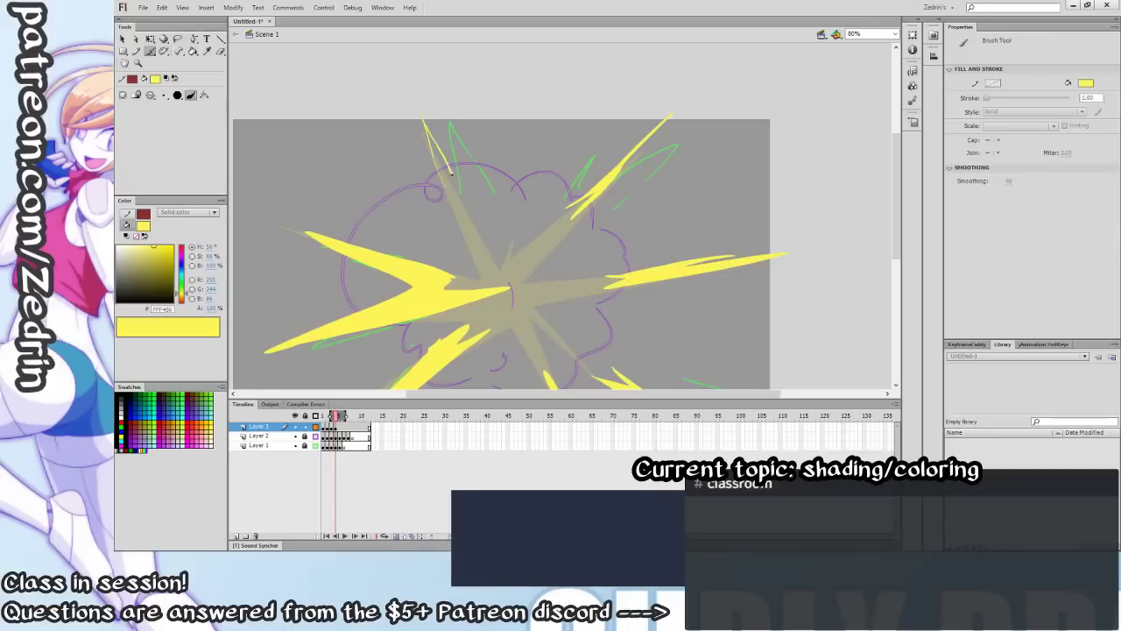
{"action": "mouse_move", "coordinate": [452, 174]}
{"action": "left_mouse_down"}
{"action": "mouse_move", "coordinate": [442, 180]}
{"action": "mouse_move", "coordinate": [438, 166]}
{"action": "left_mouse_up"}
{"action": "key", "text": "k"}
{"action": "left_click", "coordinate": [433, 145]}
Select all of frame 4's yellow spikes on Layer 3, straighten their edges, and deselect them.
{"action": "key", "text": "v"}
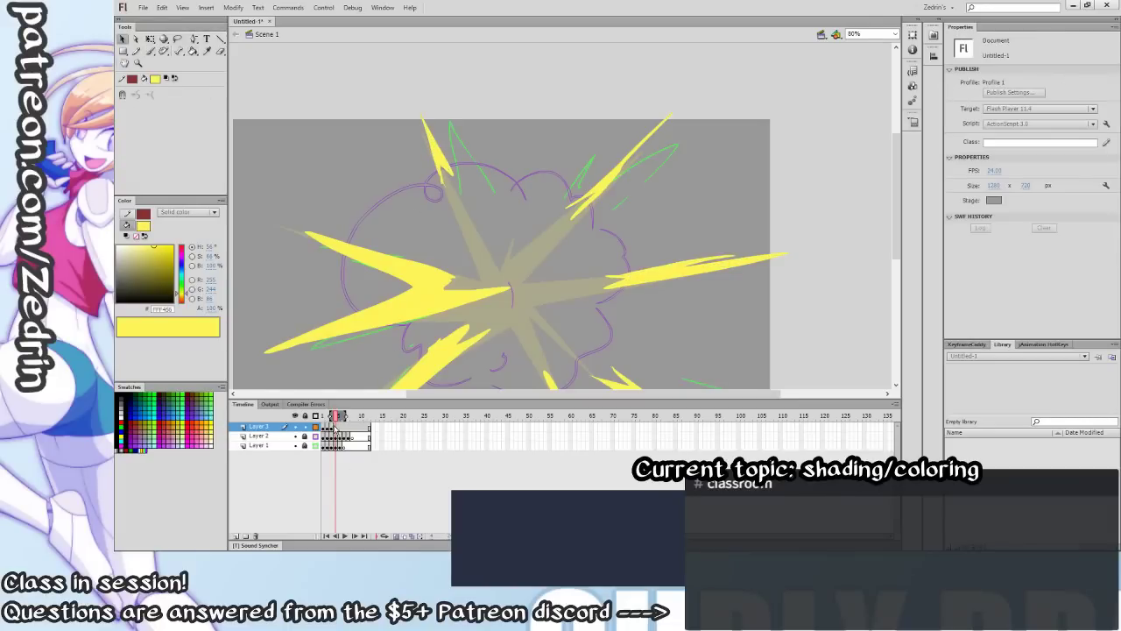
{"action": "left_click", "coordinate": [335, 427]}
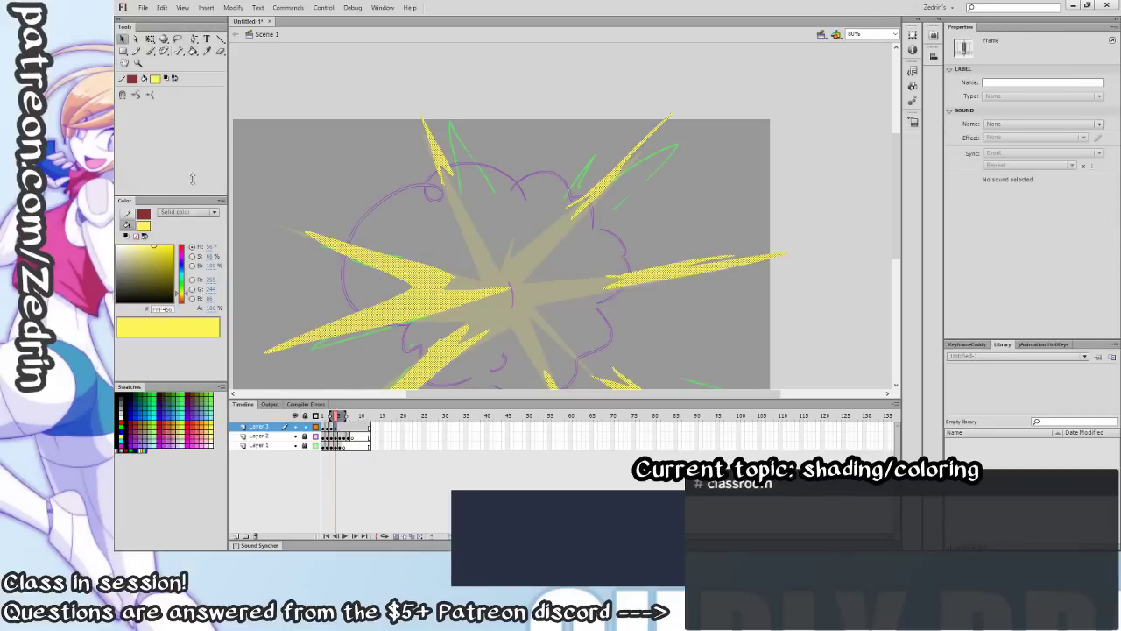
{"action": "left_click", "coordinate": [527, 242]}
{"action": "left_click_drag", "start_coordinate": [524, 290], "coordinate": [575, 230]}
{"action": "left_click", "coordinate": [570, 218]}
{"action": "key", "text": "q"}
{"action": "left_click", "coordinate": [611, 197]}
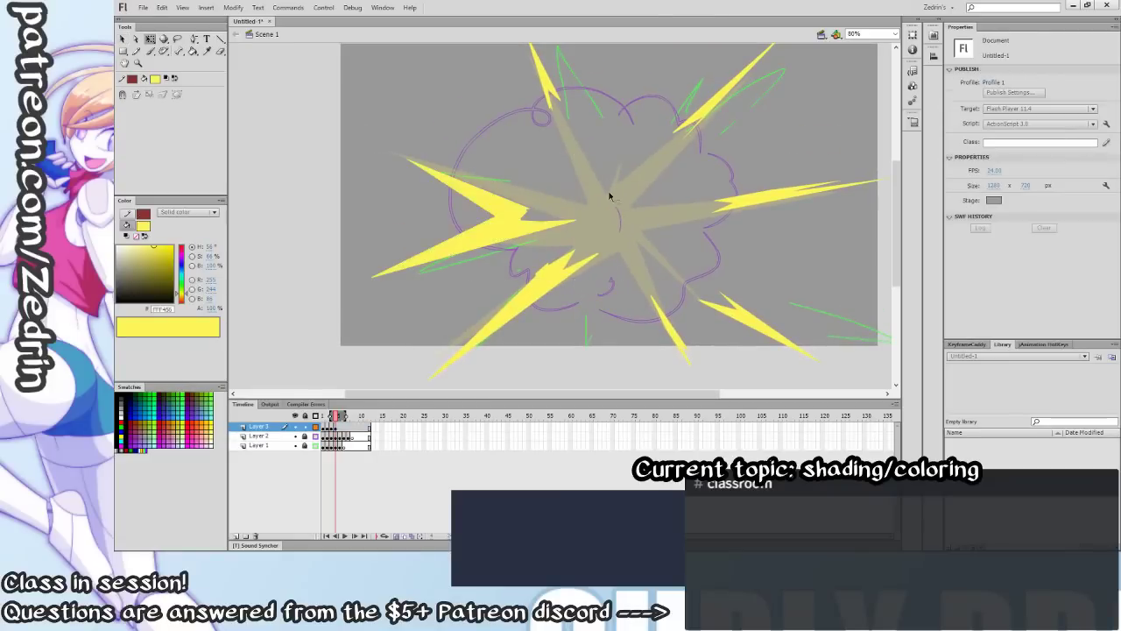
Insert a blank keyframe at frame 5 of Layer 3 and brush small yellow spike tips around the burst's left side.
{"action": "key", "text": "F7"}
{"action": "key", "text": "b"}
{"action": "mouse_move", "coordinate": [456, 310]}
{"action": "left_mouse_down"}
{"action": "mouse_move", "coordinate": [483, 265]}
{"action": "mouse_move", "coordinate": [451, 352]}
{"action": "left_mouse_up"}
{"action": "left_click_drag", "start_coordinate": [451, 352], "coordinate": [497, 304]}
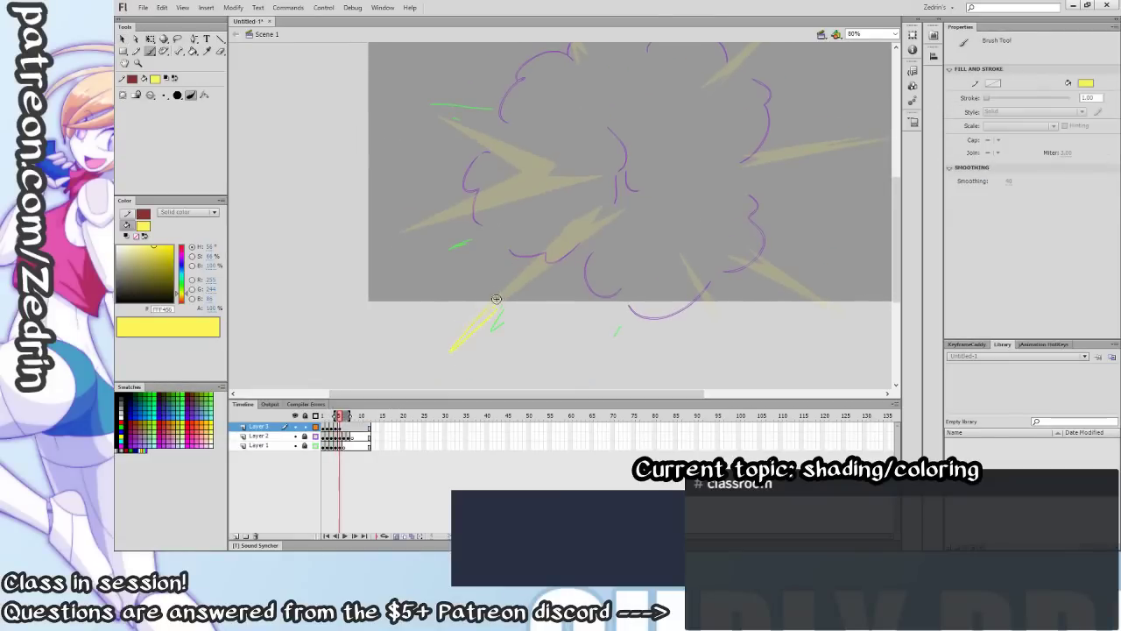
{"action": "left_click_drag", "start_coordinate": [453, 204], "coordinate": [447, 209]}
{"action": "mouse_move", "coordinate": [453, 142]}
{"action": "left_mouse_down"}
{"action": "mouse_move", "coordinate": [478, 202]}
{"action": "mouse_move", "coordinate": [482, 184]}
{"action": "mouse_move", "coordinate": [516, 285]}
{"action": "left_mouse_up"}
Brush the small yellow spike tips at the upper right, right and lower right of frame 5.
{"action": "scroll", "coordinate": [683, 175], "scroll_direction": "right", "scroll_amount": 3}
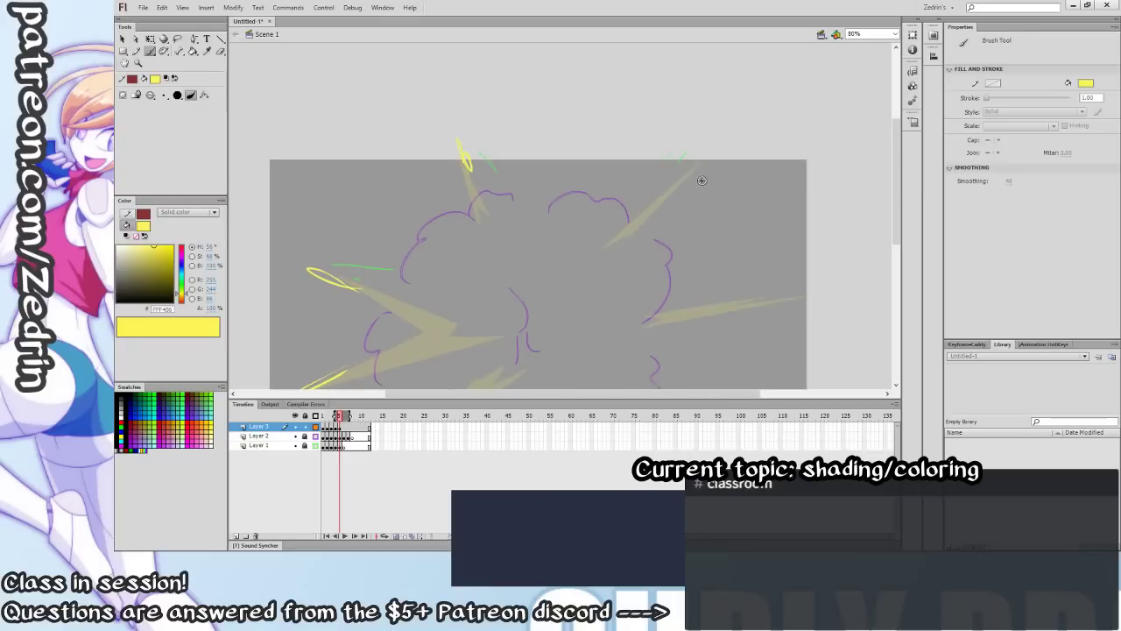
{"action": "mouse_move", "coordinate": [723, 266]}
{"action": "left_mouse_down"}
{"action": "mouse_move", "coordinate": [730, 192]}
{"action": "mouse_move", "coordinate": [754, 160]}
{"action": "left_mouse_up"}
{"action": "mouse_move", "coordinate": [781, 201]}
{"action": "left_mouse_down"}
{"action": "mouse_move", "coordinate": [841, 184]}
{"action": "mouse_move", "coordinate": [782, 202]}
{"action": "left_mouse_up"}
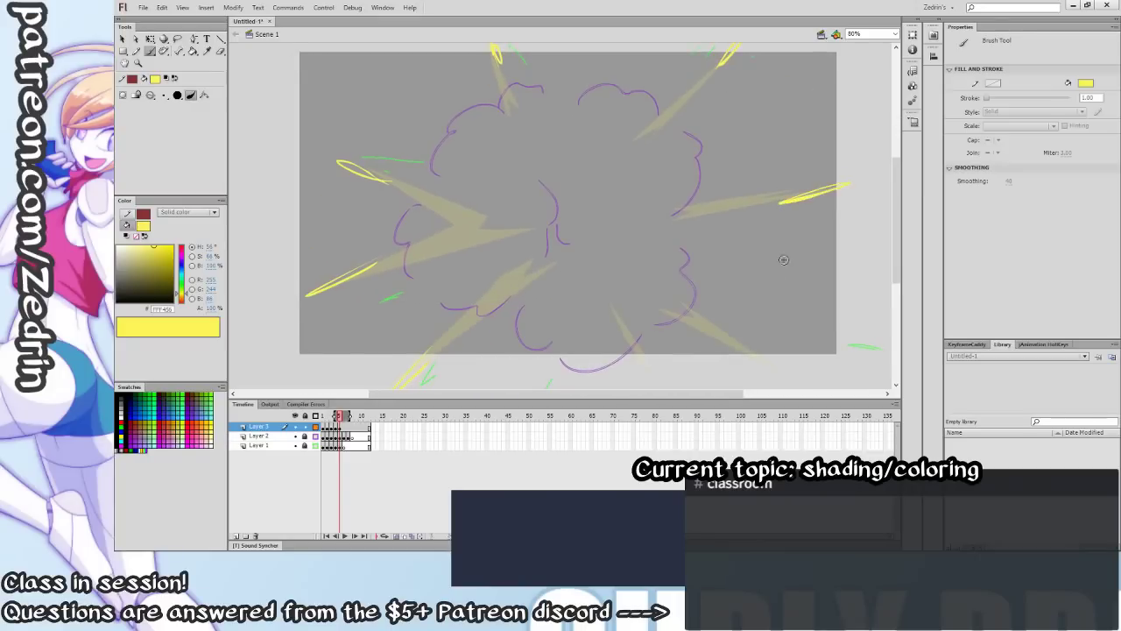
{"action": "left_click_drag", "start_coordinate": [784, 260], "coordinate": [771, 210]}
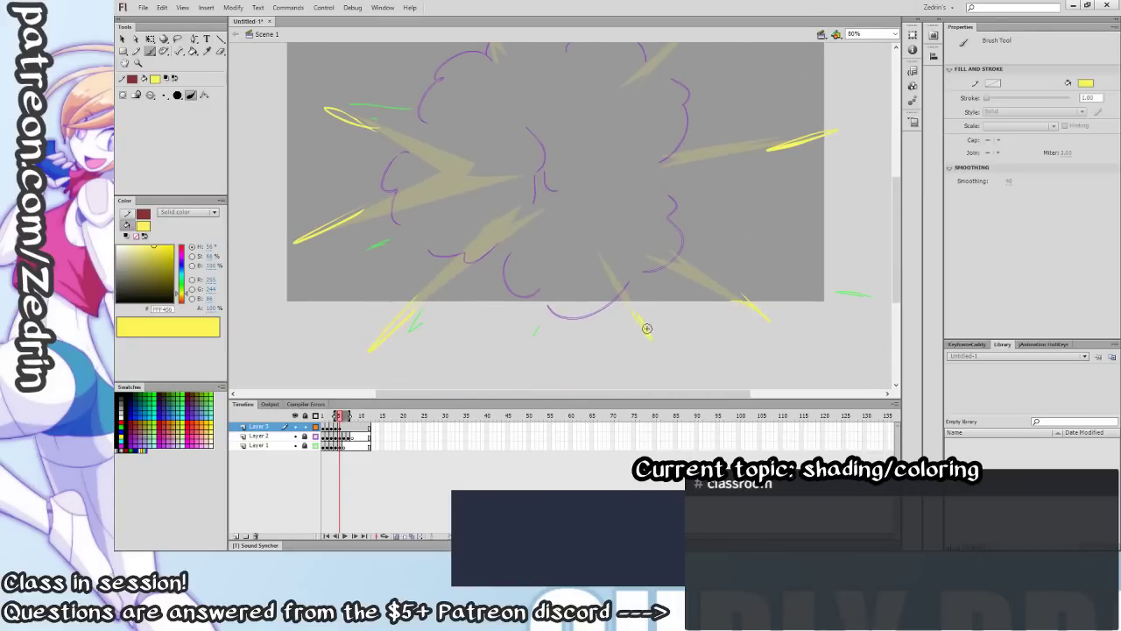
Straighten the yellow spike tips of frame 5 and add a keyframe at frame 6 of Layer 3 with its artwork cleared.
{"action": "key", "text": "F6"}
{"action": "key", "text": "ctrl+a"}
{"action": "left_click", "coordinate": [150, 94]}
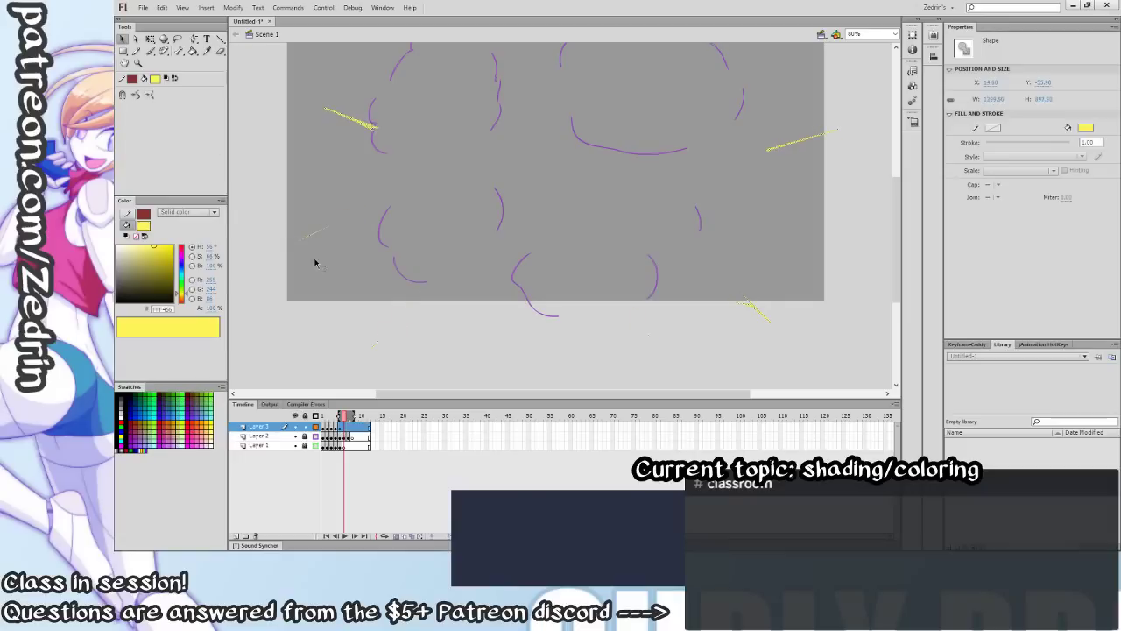
{"action": "left_click", "coordinate": [344, 428]}
{"action": "key", "text": "Delete"}
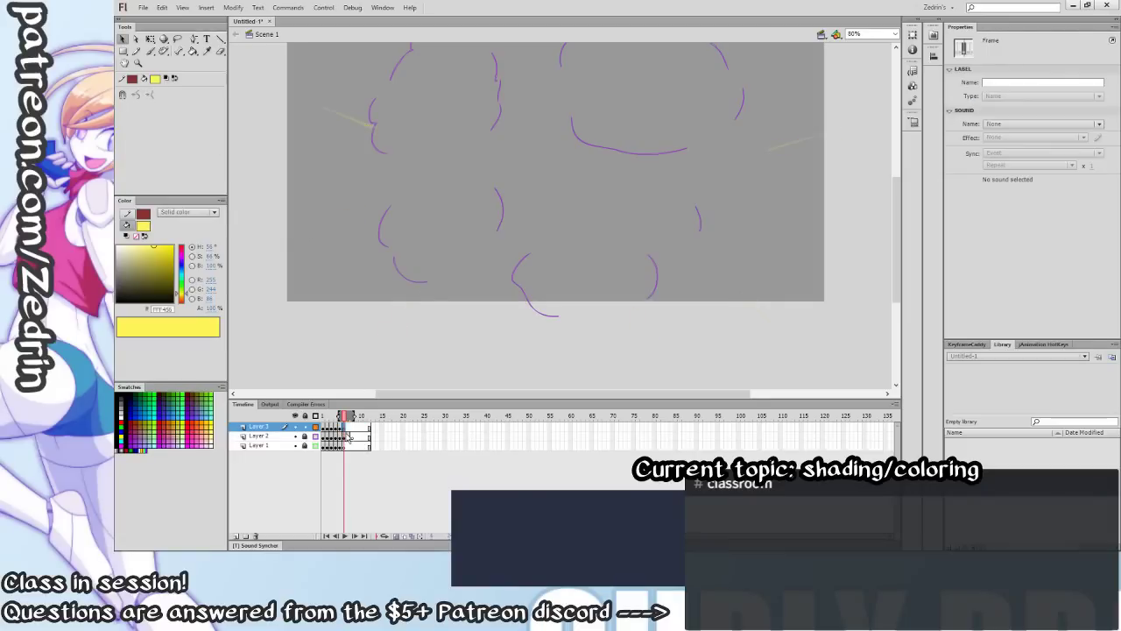
Return to frame 1 and play back the explosion animation.
{"action": "left_click_drag", "start_coordinate": [453, 286], "coordinate": [527, 347]}
{"action": "key", "text": "comma"}
{"action": "key", "text": "comma"}
{"action": "key", "text": "comma"}
{"action": "key", "text": "comma"}
{"action": "key", "text": "comma"}
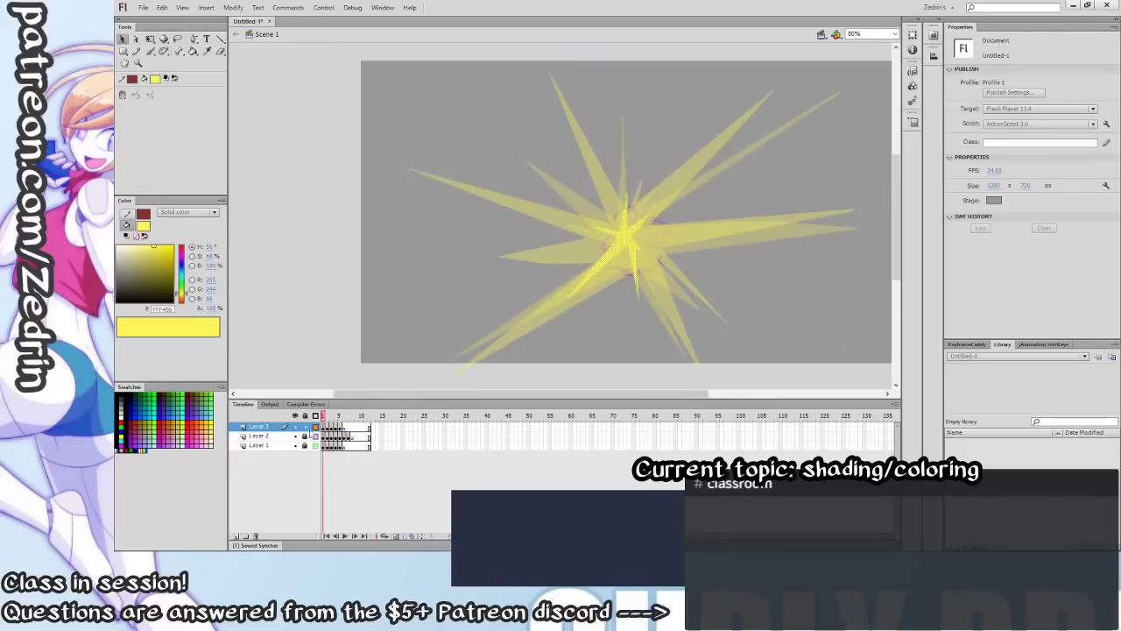
{"action": "key", "text": "Return"}
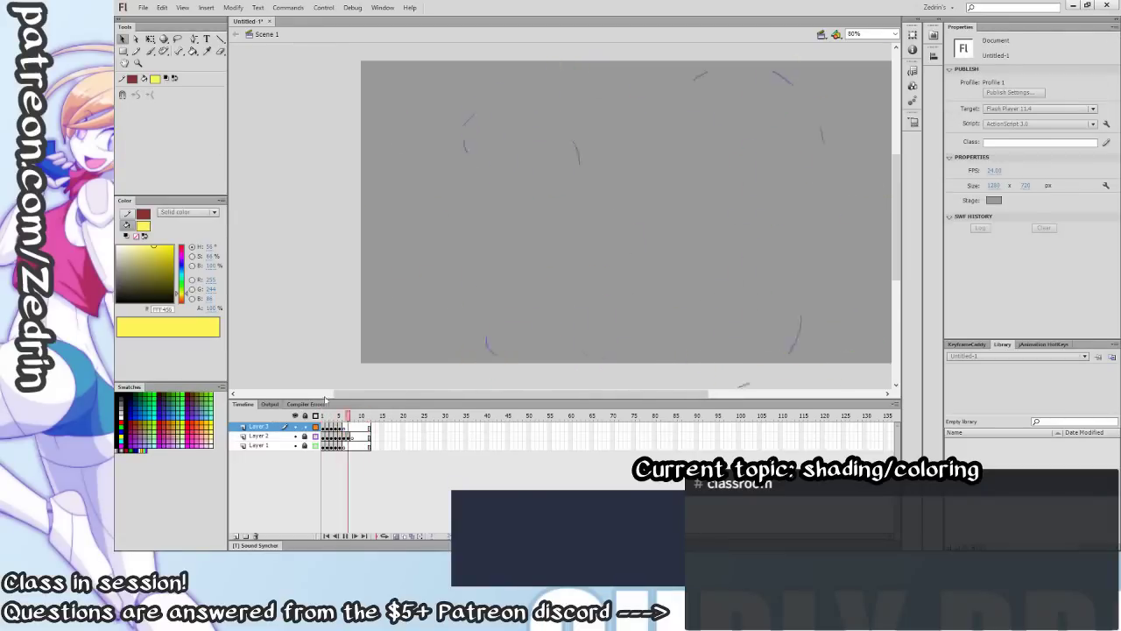
Turn off onion skinning and replay the animation without the ghosted frames.
{"action": "left_click", "coordinate": [325, 428]}
{"action": "left_click", "coordinate": [329, 426]}
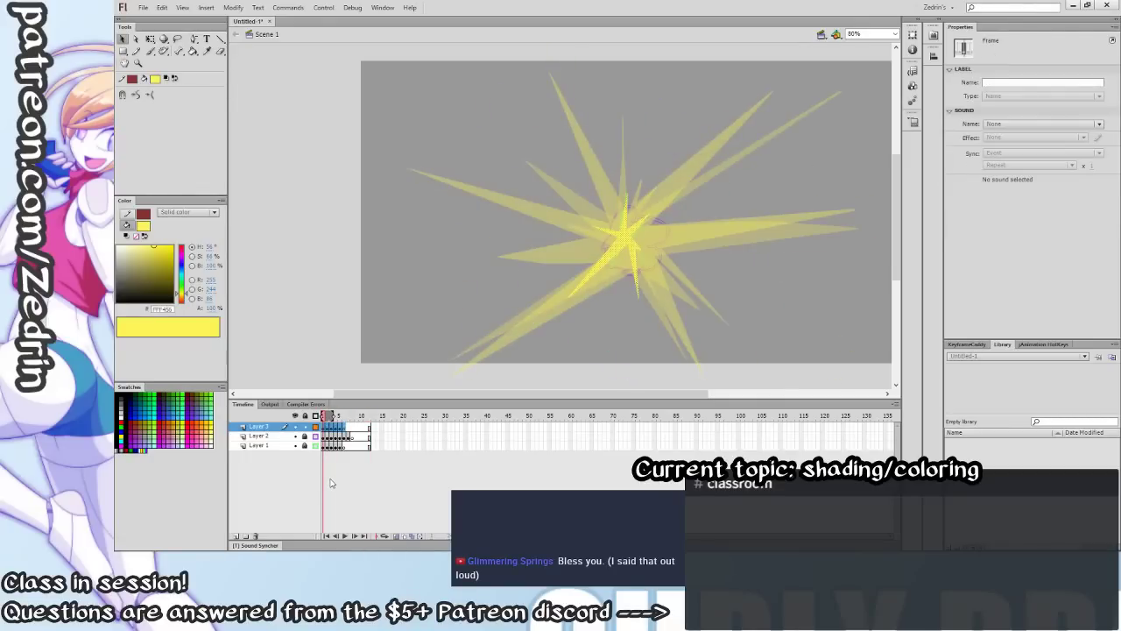
{"action": "left_click", "coordinate": [397, 536]}
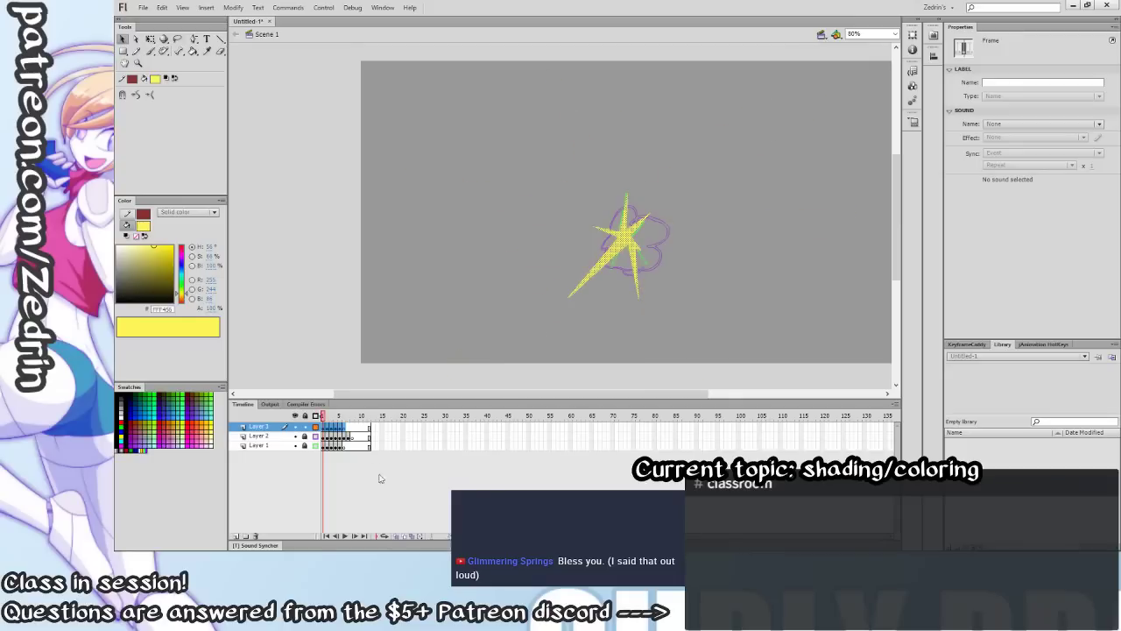
{"action": "key", "text": "Return"}
Scale up frame 3's yellow burst until its spikes reach past the stage's left edge, and play the animation.
{"action": "left_click_drag", "start_coordinate": [329, 430], "coordinate": [332, 432]}
{"action": "key", "text": "ctrl+a"}
{"action": "key", "text": "q"}
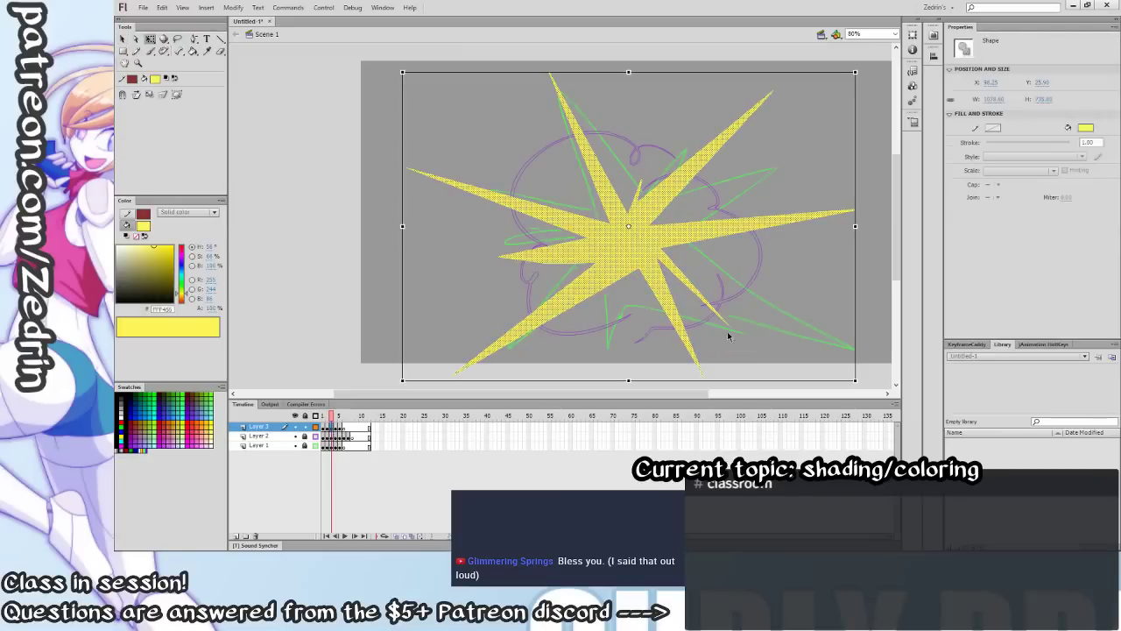
{"action": "left_click_drag", "start_coordinate": [793, 340], "coordinate": [745, 267]}
{"action": "left_click_drag", "start_coordinate": [807, 306], "coordinate": [861, 342]}
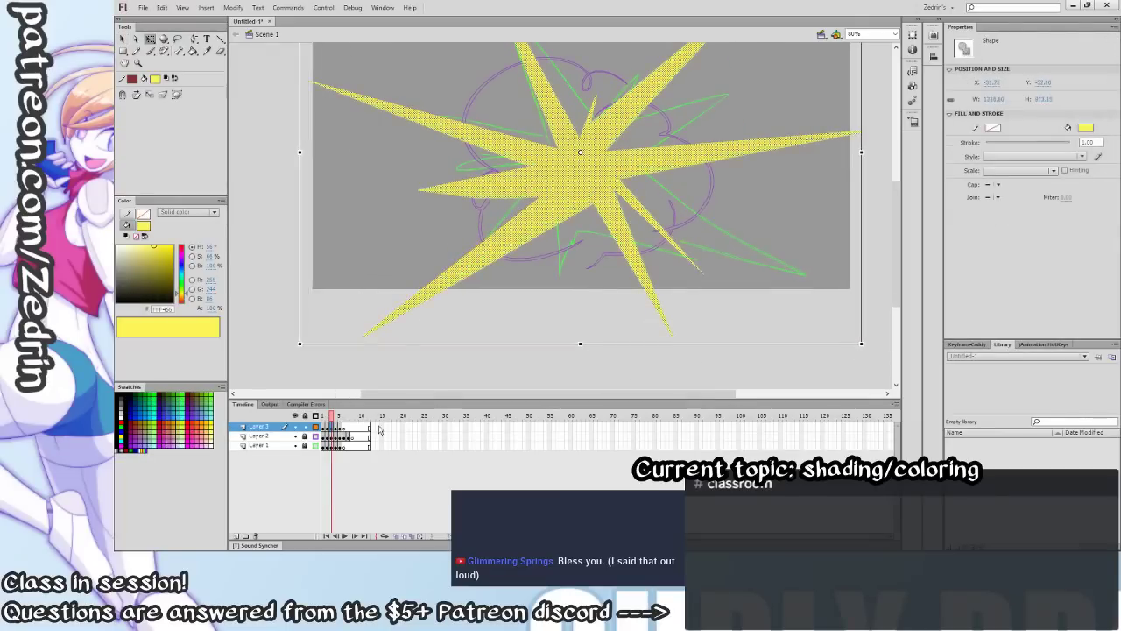
{"action": "key", "text": "Return"}
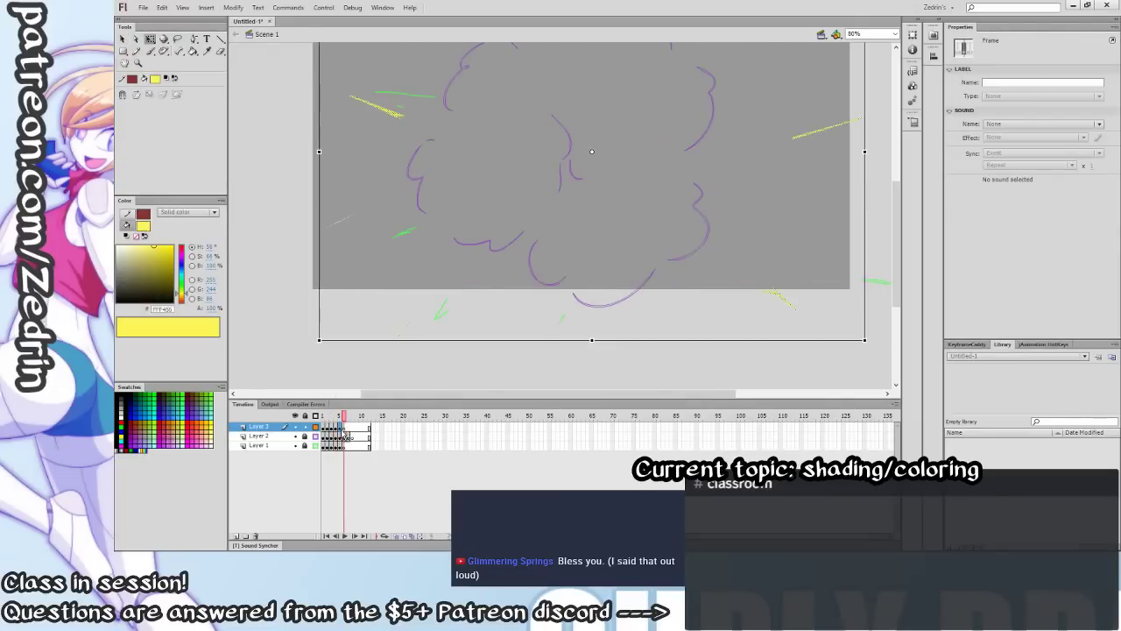
Add a new layer above Layer 3, starting at frame 1.
{"action": "left_click", "coordinate": [323, 428]}
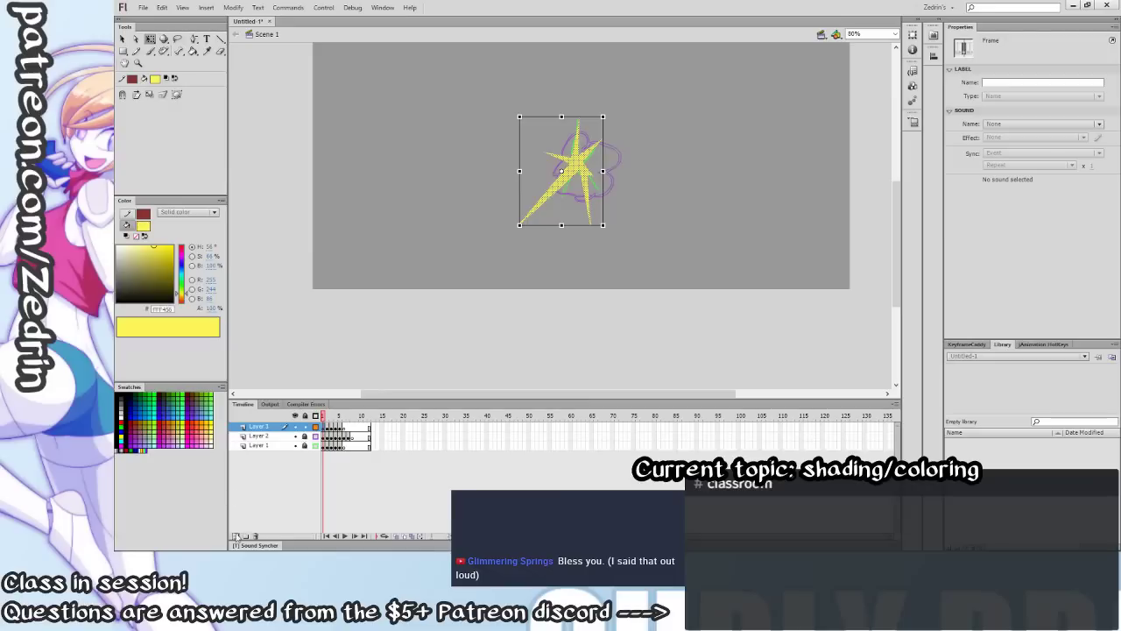
{"action": "left_click", "coordinate": [236, 535]}
{"action": "left_click_drag", "start_coordinate": [512, 245], "coordinate": [478, 328]}
Brush a small dark red cloud outline over the burst's centre in frame 1 of Layer 4 and fill it.
{"action": "key", "text": "b"}
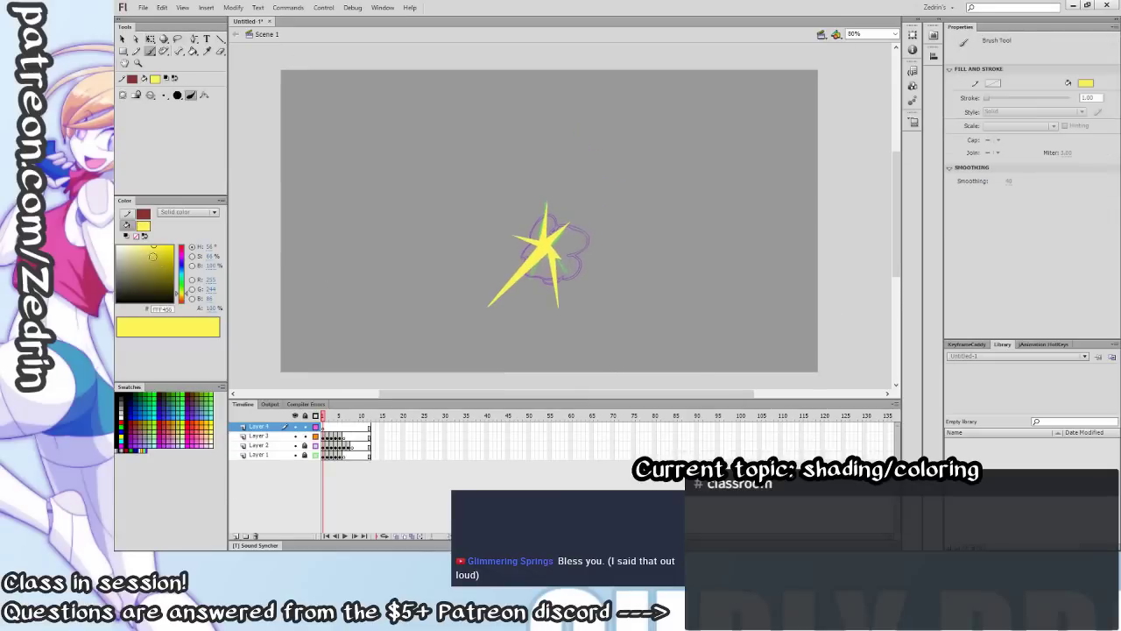
{"action": "left_click", "coordinate": [145, 236]}
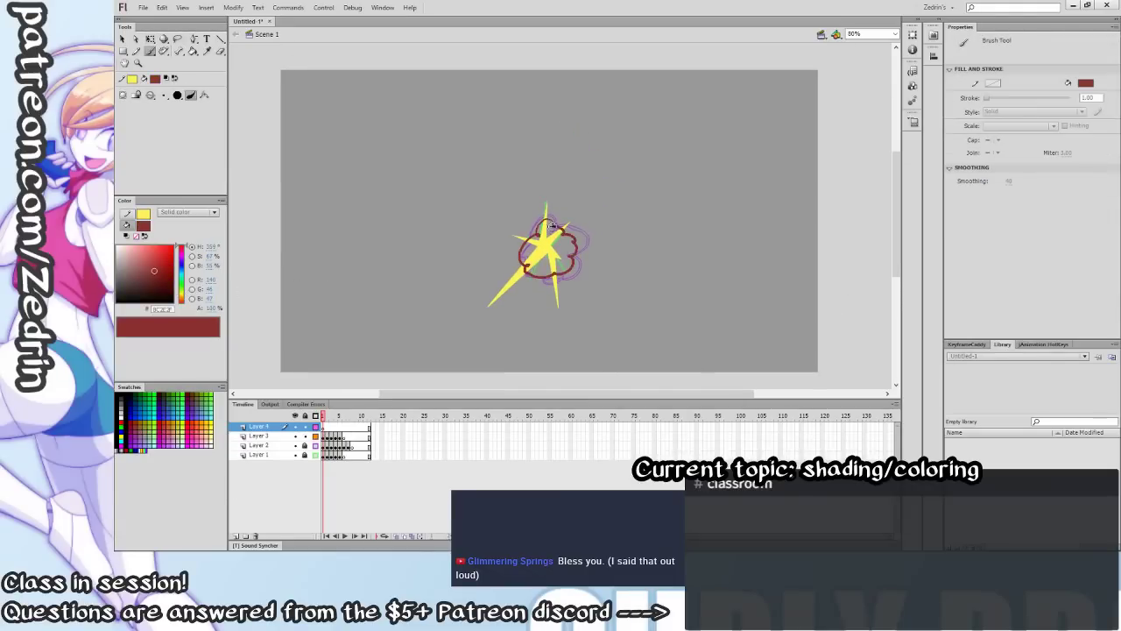
{"action": "key", "text": "k"}
{"action": "left_click", "coordinate": [555, 241]}
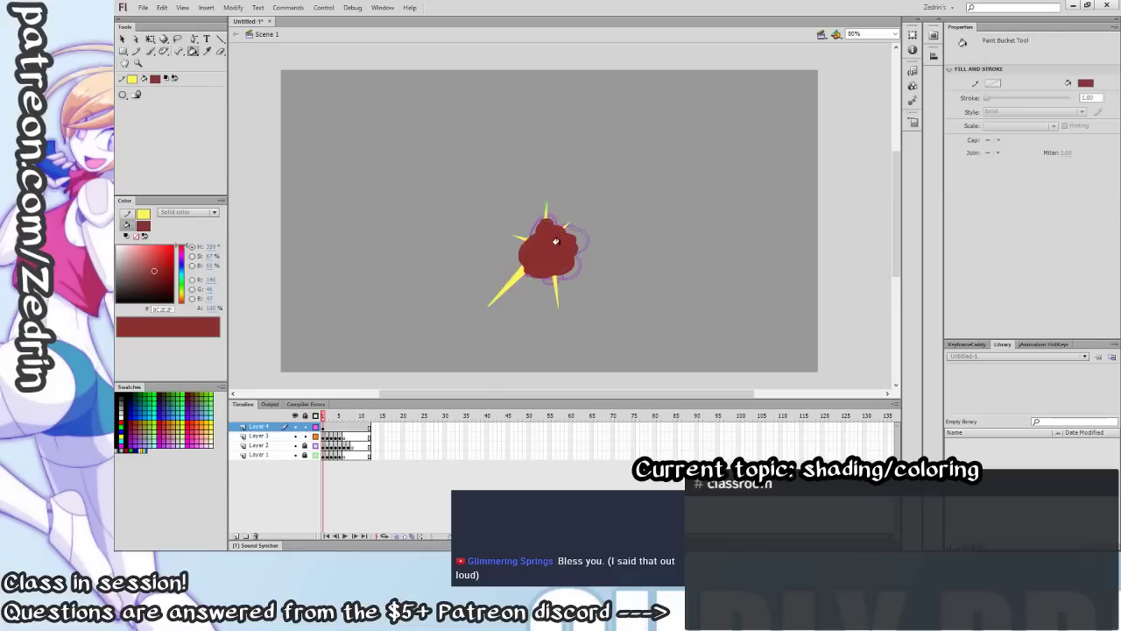
Insert a blank keyframe at frame 2 of Layer 4, brush a larger lobed cloud outline in dark red and fill it.
{"action": "key", "text": "F7"}
{"action": "key", "text": "n"}
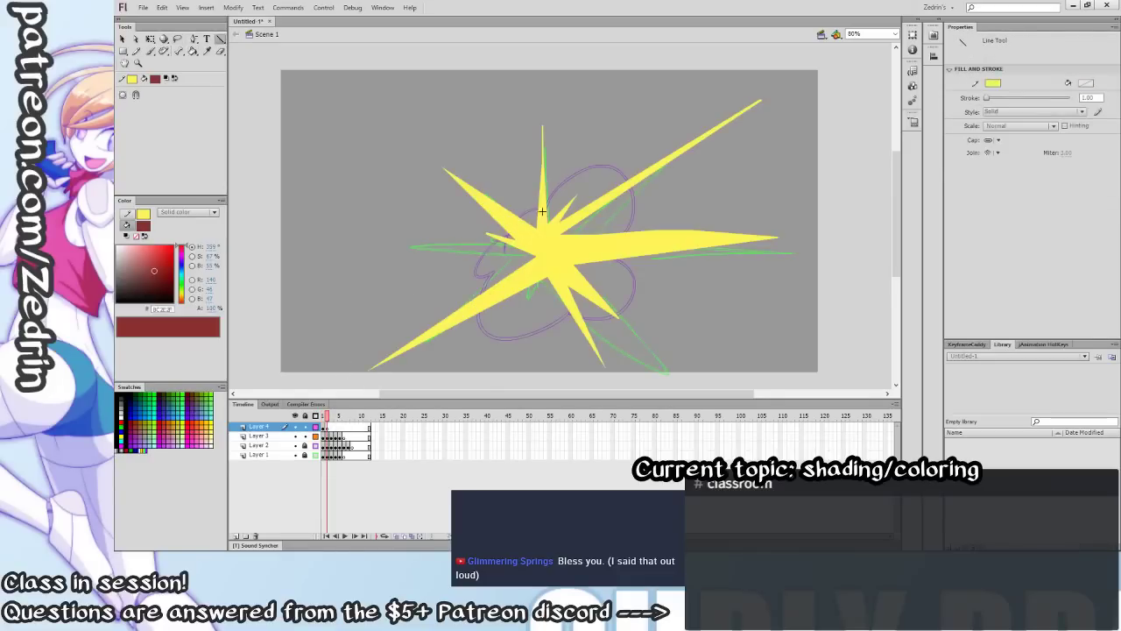
{"action": "key", "text": "b"}
{"action": "mouse_move", "coordinate": [540, 223]}
{"action": "left_mouse_down"}
{"action": "mouse_move", "coordinate": [546, 196]}
{"action": "mouse_move", "coordinate": [605, 176]}
{"action": "mouse_move", "coordinate": [634, 230]}
{"action": "mouse_move", "coordinate": [580, 251]}
{"action": "mouse_move", "coordinate": [620, 265]}
{"action": "mouse_move", "coordinate": [595, 323]}
{"action": "mouse_move", "coordinate": [570, 301]}
{"action": "mouse_move", "coordinate": [553, 330]}
{"action": "mouse_move", "coordinate": [489, 330]}
{"action": "mouse_move", "coordinate": [542, 275]}
{"action": "mouse_move", "coordinate": [518, 280]}
{"action": "mouse_move", "coordinate": [505, 243]}
{"action": "mouse_move", "coordinate": [545, 219]}
{"action": "left_mouse_up"}
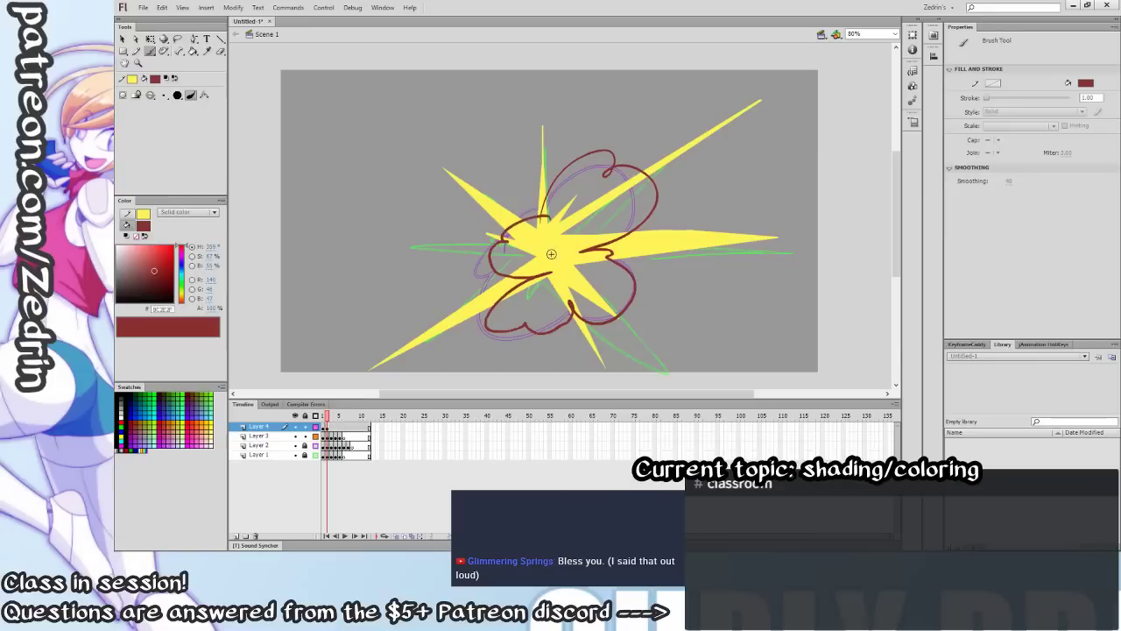
{"action": "key", "text": "k"}
{"action": "left_click", "coordinate": [592, 193]}
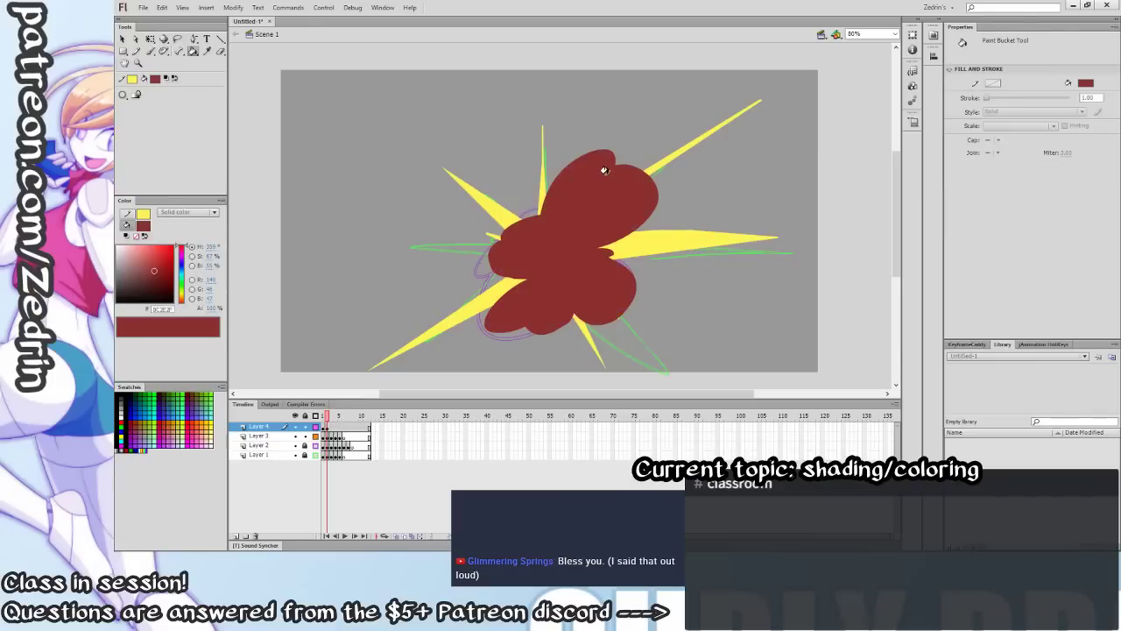
{"action": "key", "text": "v"}
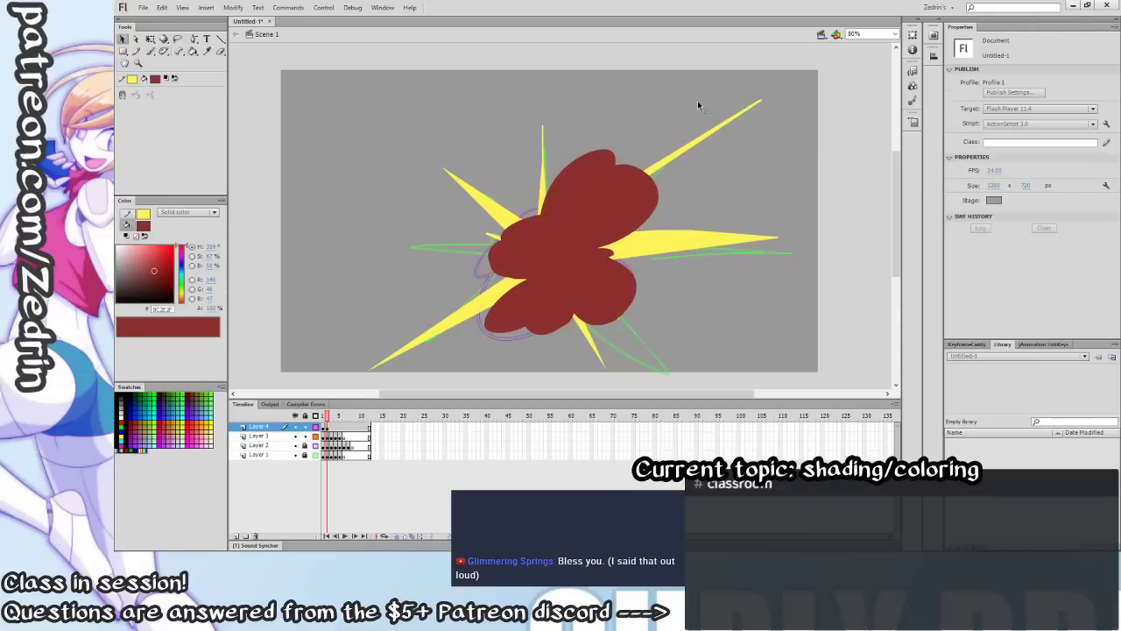
Insert a blank keyframe at frame 3 of Layer 4, brush a wide puffy cloud in dark red and fill it, including its gaps.
{"action": "key", "text": "F7"}
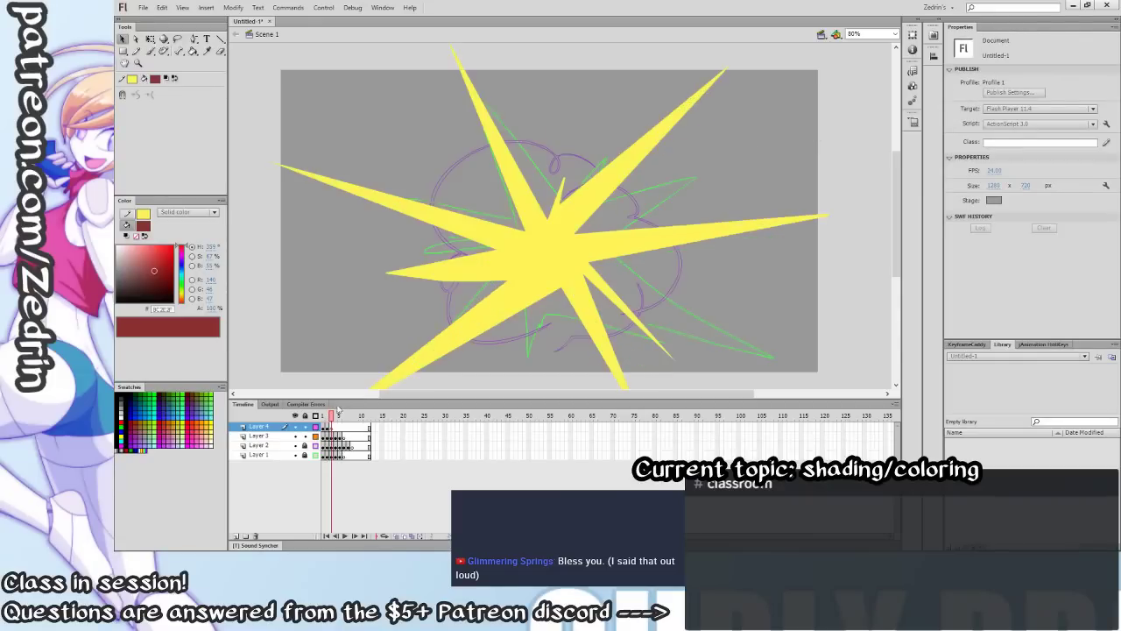
{"action": "key", "text": "b"}
{"action": "mouse_move", "coordinate": [543, 147]}
{"action": "left_mouse_down"}
{"action": "mouse_move", "coordinate": [462, 182]}
{"action": "mouse_move", "coordinate": [423, 248]}
{"action": "mouse_move", "coordinate": [422, 273]}
{"action": "mouse_move", "coordinate": [473, 338]}
{"action": "mouse_move", "coordinate": [524, 303]}
{"action": "mouse_move", "coordinate": [532, 330]}
{"action": "mouse_move", "coordinate": [642, 327]}
{"action": "mouse_move", "coordinate": [638, 303]}
{"action": "mouse_move", "coordinate": [666, 290]}
{"action": "mouse_move", "coordinate": [595, 224]}
{"action": "mouse_move", "coordinate": [609, 203]}
{"action": "mouse_move", "coordinate": [516, 159]}
{"action": "left_mouse_up"}
{"action": "key", "text": "k"}
{"action": "left_click", "coordinate": [524, 151]}
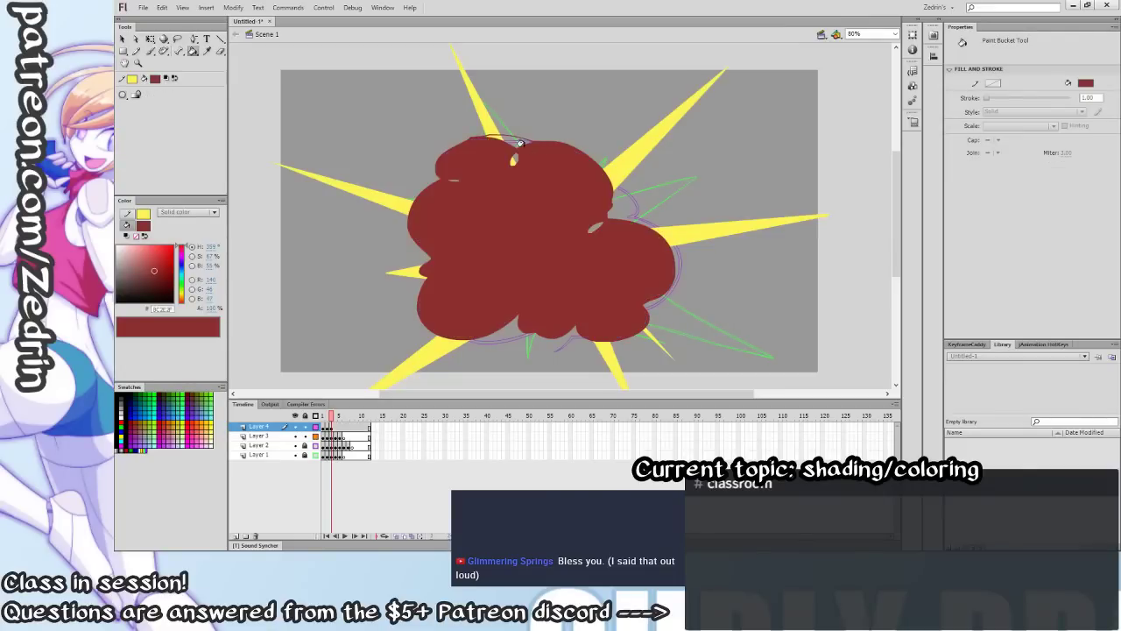
{"action": "left_click", "coordinate": [513, 143]}
Select frame 3's dark red cloud, smooth its outline, and deselect it.
{"action": "key", "text": "v"}
{"action": "left_click", "coordinate": [451, 177]}
{"action": "left_click", "coordinate": [135, 94]}
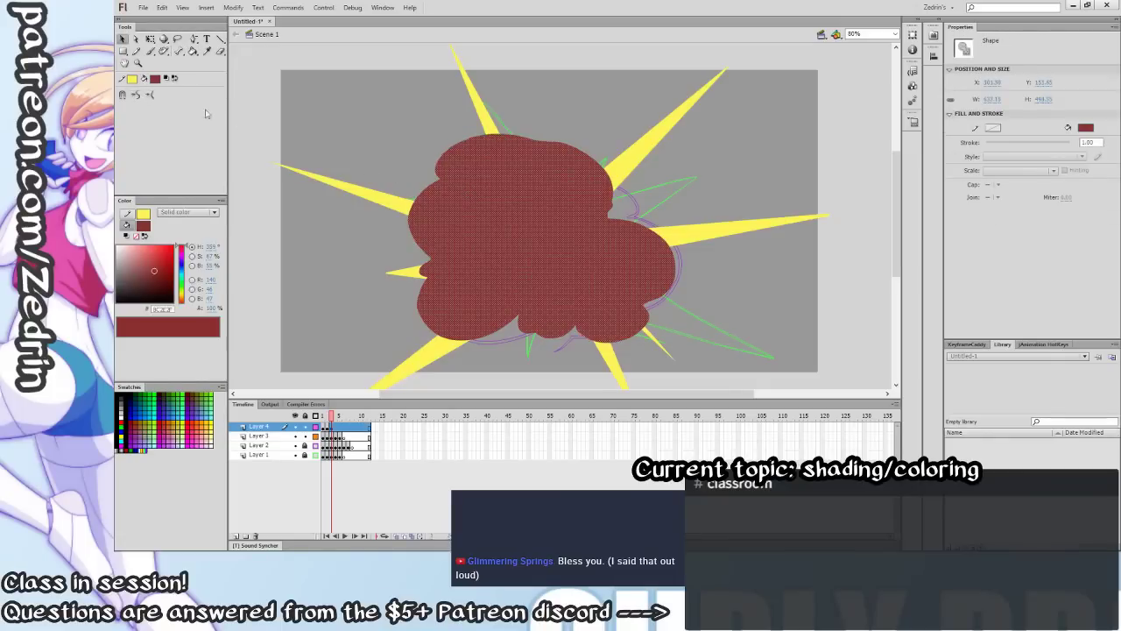
{"action": "left_click", "coordinate": [378, 129]}
Insert a blank keyframe at frame 4 of Layer 4, brush an even larger dark red cloud outline and fill it.
{"action": "left_click", "coordinate": [337, 429]}
{"action": "key", "text": "F7"}
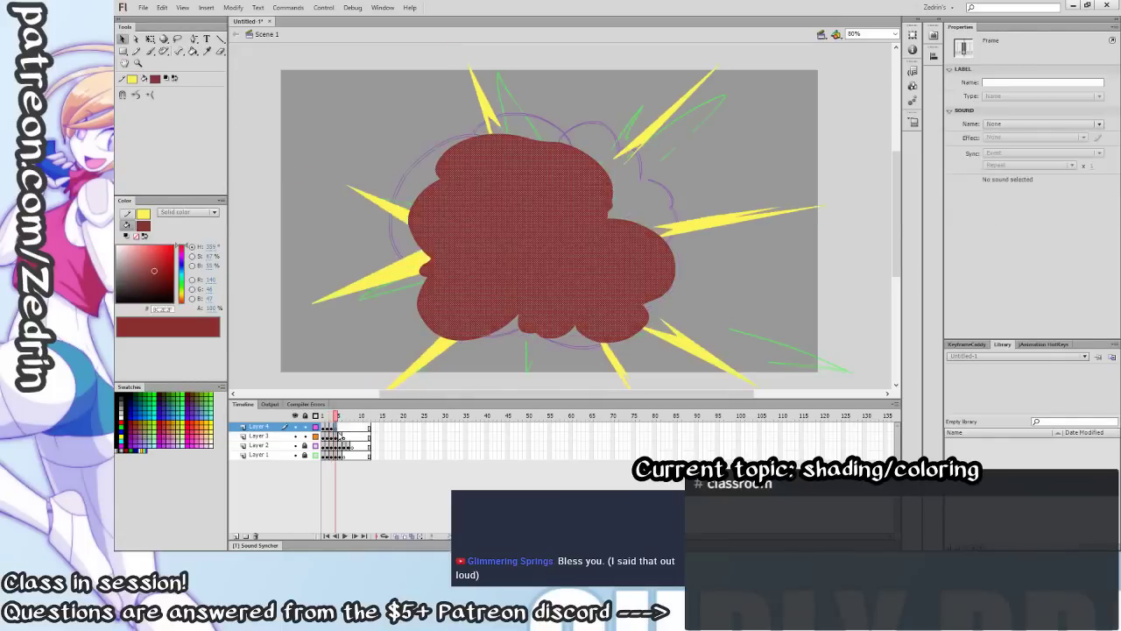
{"action": "key", "text": "b"}
{"action": "mouse_move", "coordinate": [543, 118]}
{"action": "left_mouse_down"}
{"action": "mouse_move", "coordinate": [489, 107]}
{"action": "mouse_move", "coordinate": [441, 124]}
{"action": "mouse_move", "coordinate": [412, 271]}
{"action": "mouse_move", "coordinate": [426, 270]}
{"action": "mouse_move", "coordinate": [457, 347]}
{"action": "mouse_move", "coordinate": [537, 327]}
{"action": "mouse_move", "coordinate": [557, 338]}
{"action": "mouse_move", "coordinate": [596, 299]}
{"action": "mouse_move", "coordinate": [619, 313]}
{"action": "mouse_move", "coordinate": [686, 267]}
{"action": "mouse_move", "coordinate": [610, 139]}
{"action": "mouse_move", "coordinate": [574, 123]}
{"action": "left_mouse_up"}
{"action": "key", "text": "k"}
{"action": "left_click", "coordinate": [537, 183]}
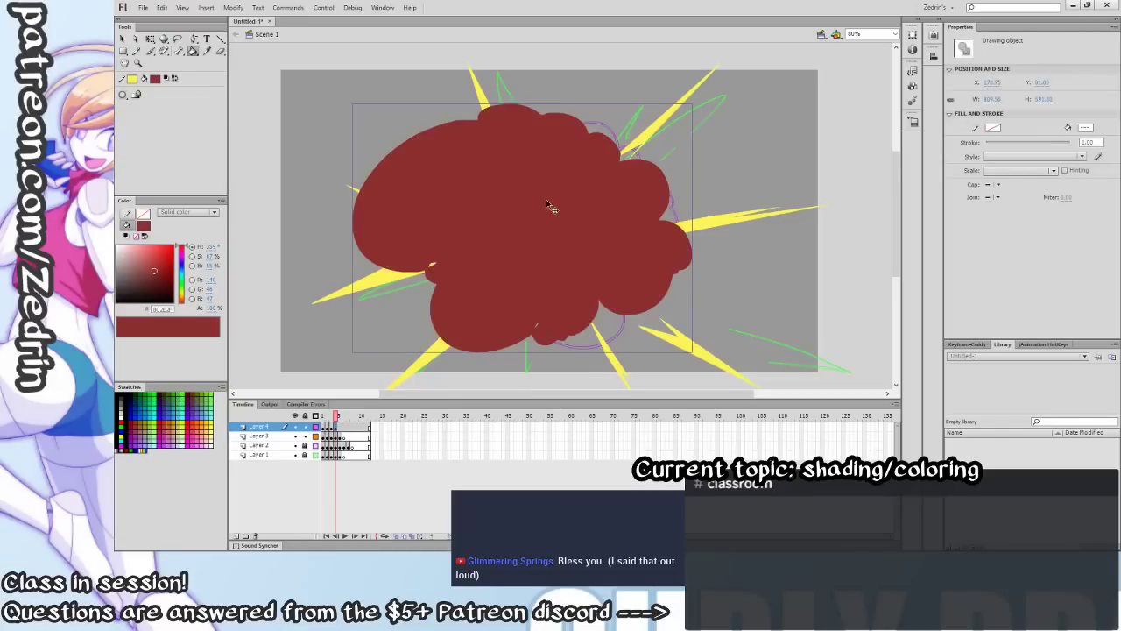
Break frame 4's cloud drawing object apart into a plain shape and fill its small remaining gaps with dark red.
{"action": "key", "text": "b"}
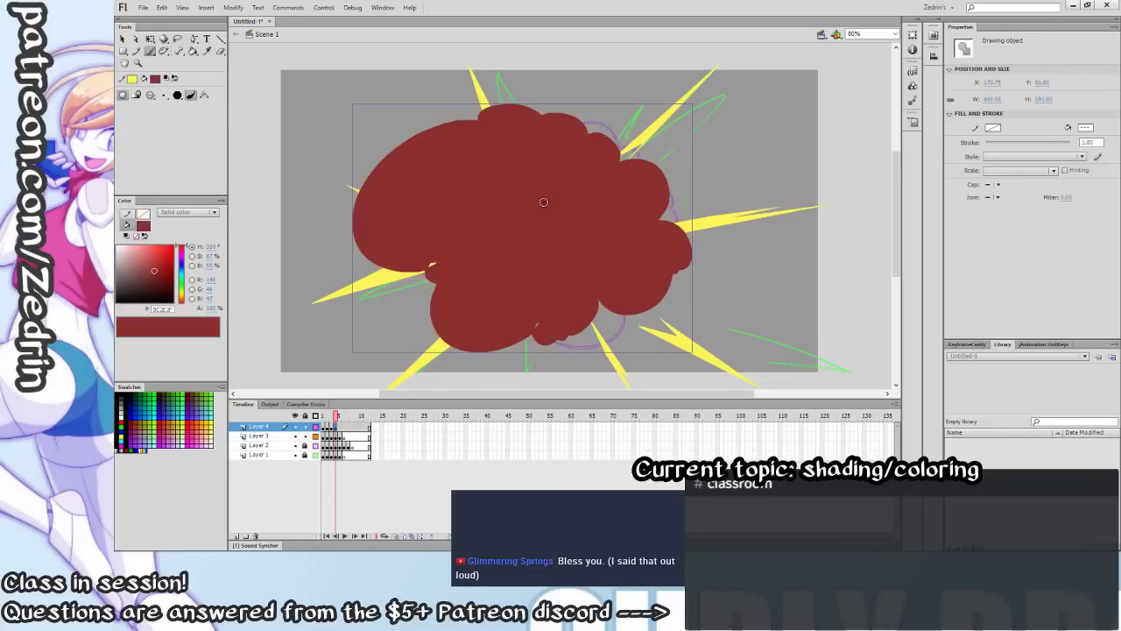
{"action": "key", "text": "ctrl+b"}
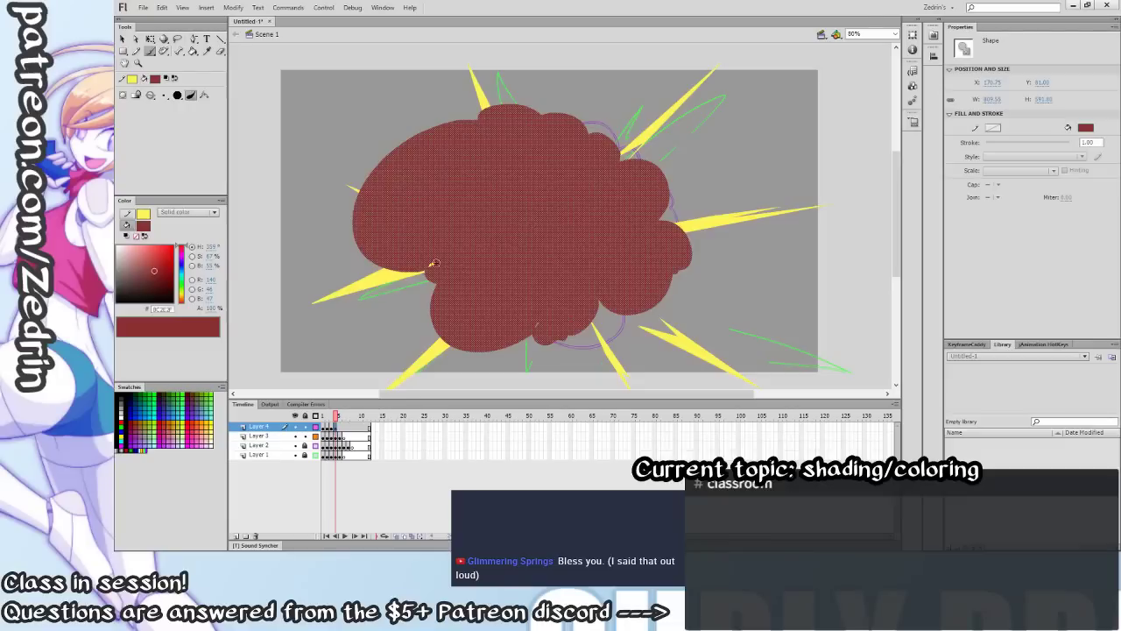
{"action": "key", "text": "k"}
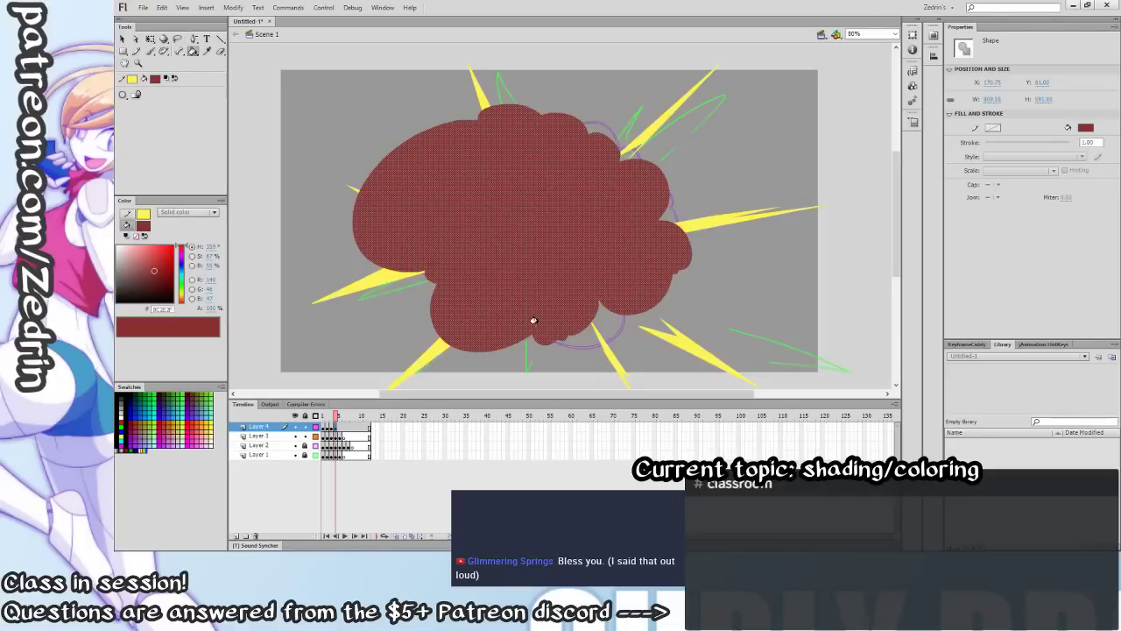
Insert a blank keyframe at frame 5 of Layer 4, brush a dark red smoke puff at the upper-left purple sketch and fill it.
{"action": "key", "text": "v"}
{"action": "left_click", "coordinate": [563, 374]}
{"action": "key", "text": "period"}
{"action": "key", "text": "b"}
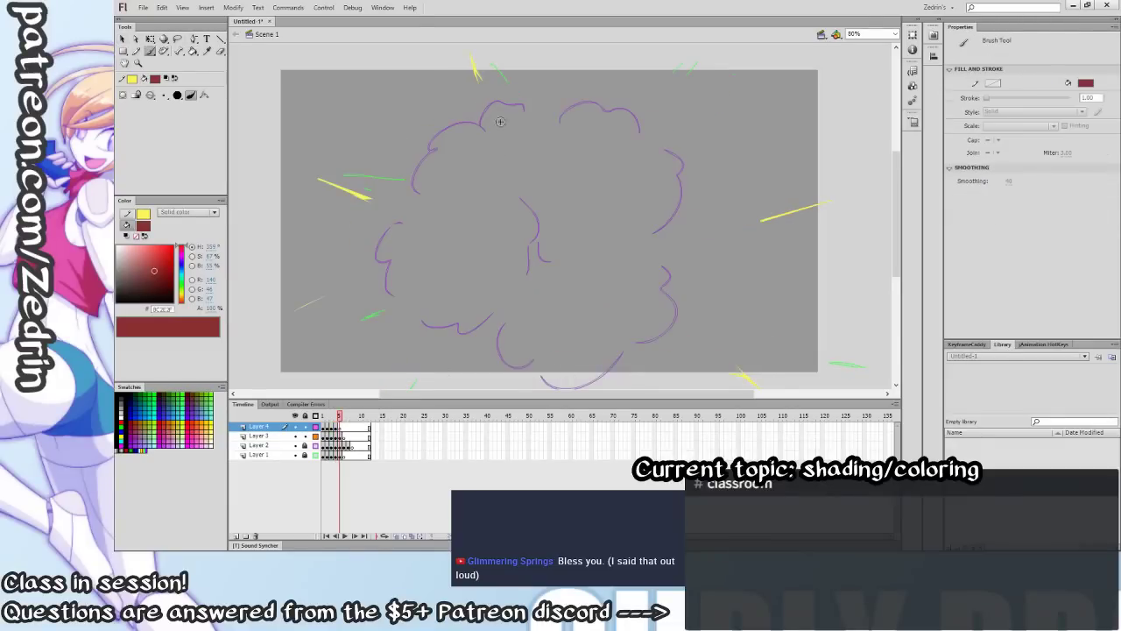
{"action": "mouse_move", "coordinate": [458, 123]}
{"action": "left_mouse_down"}
{"action": "mouse_move", "coordinate": [401, 199]}
{"action": "mouse_move", "coordinate": [523, 188]}
{"action": "mouse_move", "coordinate": [480, 113]}
{"action": "left_mouse_up"}
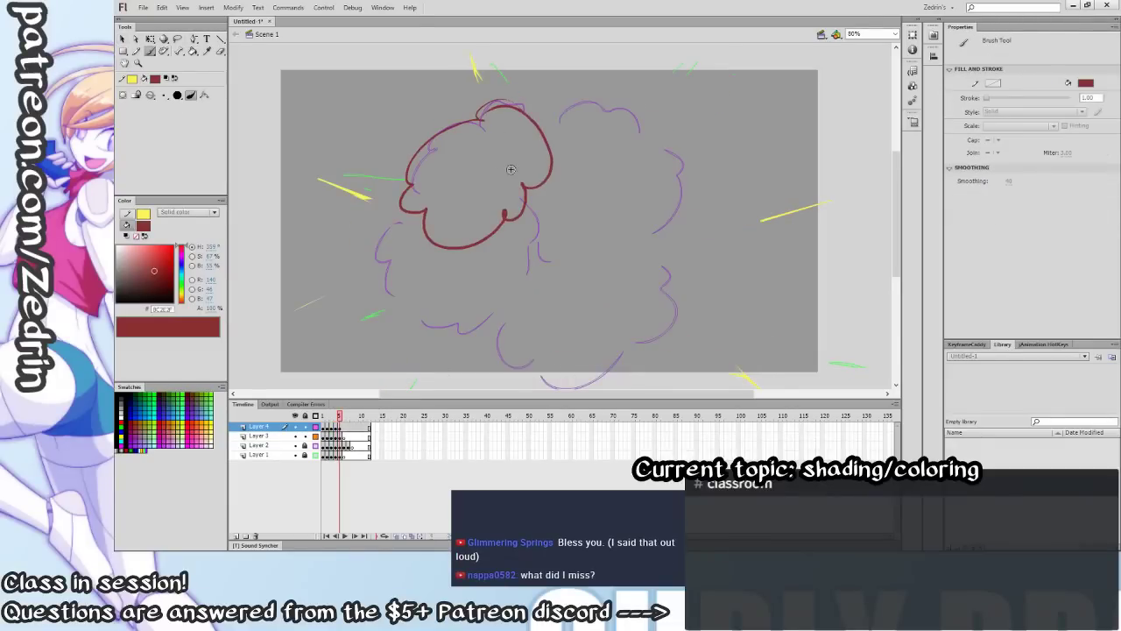
{"action": "key", "text": "k"}
{"action": "left_click", "coordinate": [516, 137]}
{"action": "left_click", "coordinate": [499, 108]}
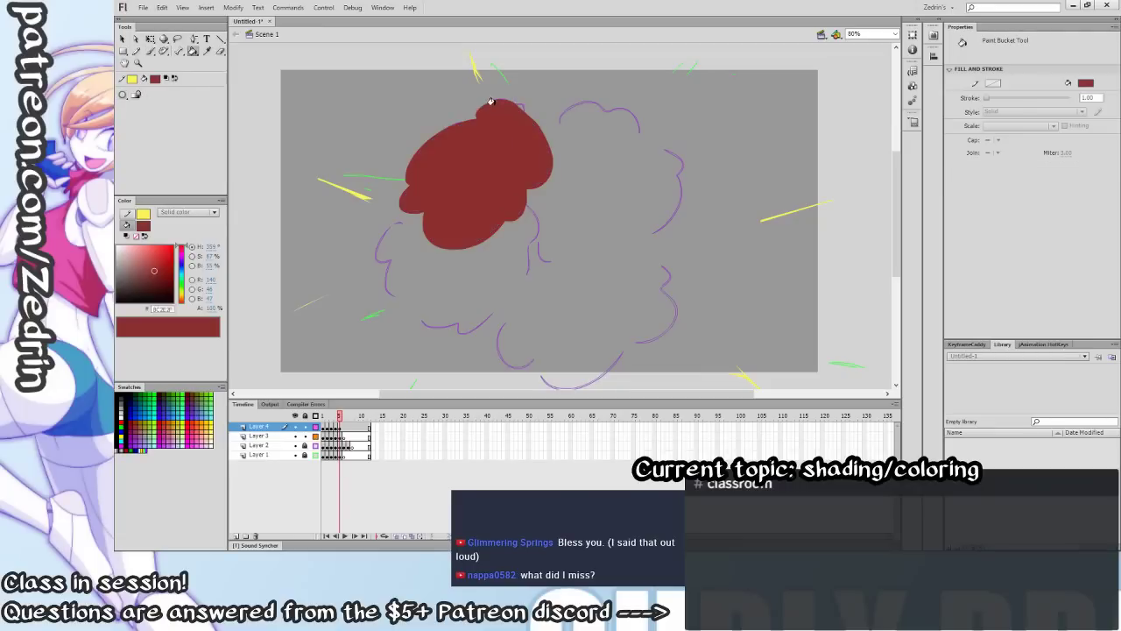
Brush and fill a dark red puff at frame 5's upper-right sketch, and break its drawing object apart into a plain shape.
{"action": "key", "text": "b"}
{"action": "mouse_move", "coordinate": [564, 121]}
{"action": "left_mouse_down"}
{"action": "mouse_move", "coordinate": [626, 107]}
{"action": "mouse_move", "coordinate": [703, 185]}
{"action": "mouse_move", "coordinate": [690, 228]}
{"action": "mouse_move", "coordinate": [615, 225]}
{"action": "left_mouse_up"}
{"action": "key", "text": "k"}
{"action": "left_click", "coordinate": [604, 163]}
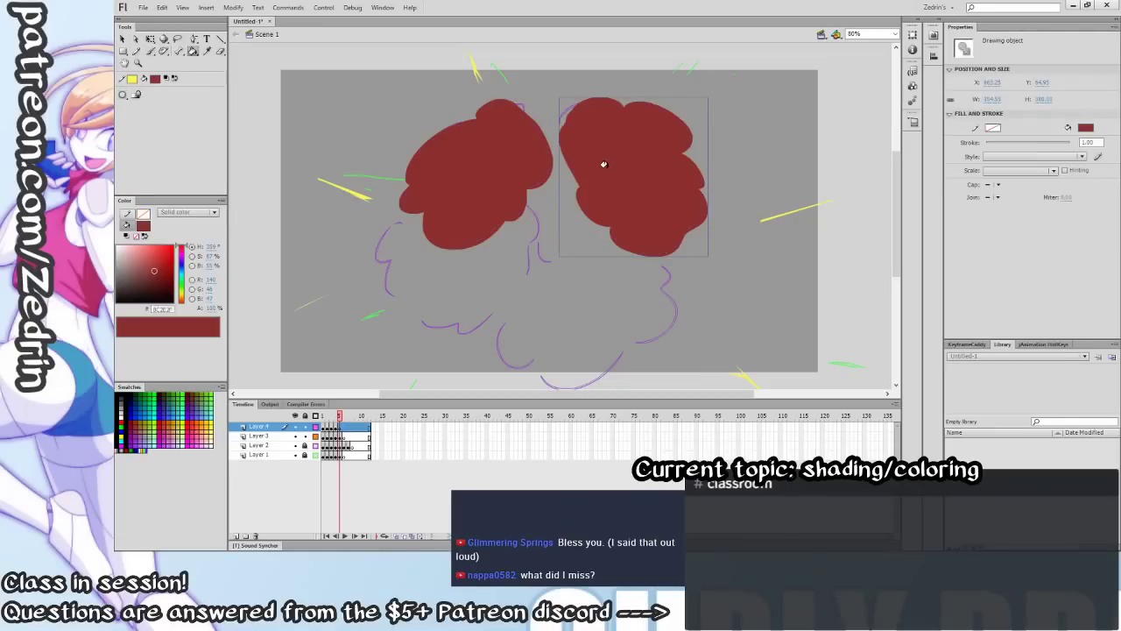
{"action": "key", "text": "ctrl+b"}
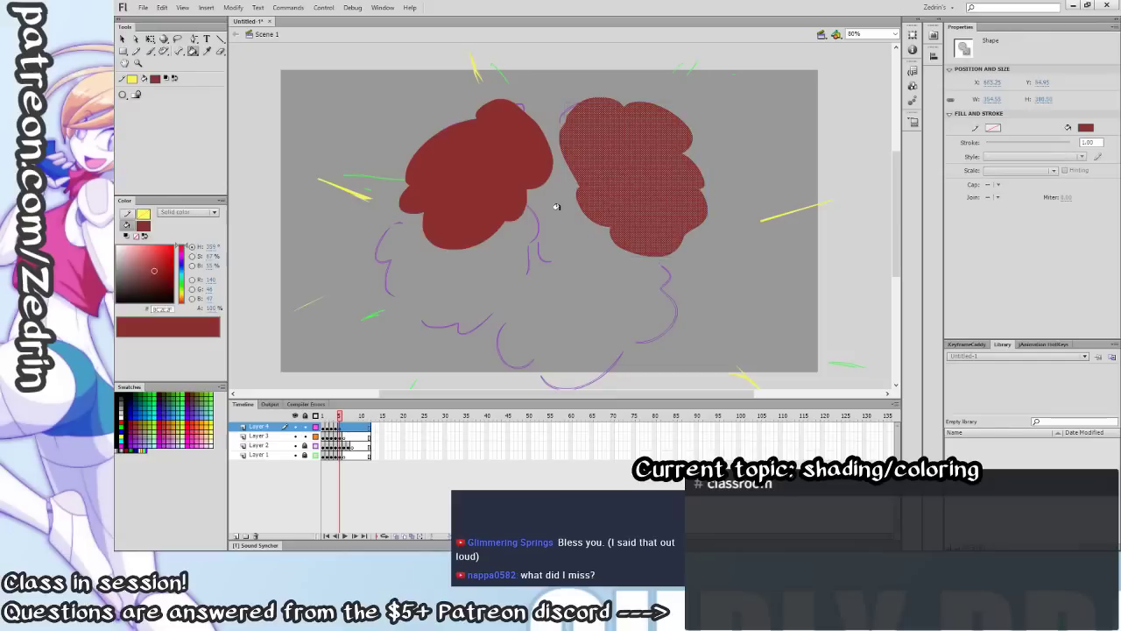
Brush the lower-left and lower-right smoke puffs on frame 5 and fill both with dark red.
{"action": "key", "text": "b"}
{"action": "mouse_move", "coordinate": [419, 247]}
{"action": "left_mouse_down"}
{"action": "mouse_move", "coordinate": [398, 264]}
{"action": "mouse_move", "coordinate": [422, 335]}
{"action": "mouse_move", "coordinate": [521, 317]}
{"action": "mouse_move", "coordinate": [534, 297]}
{"action": "mouse_move", "coordinate": [527, 265]}
{"action": "mouse_move", "coordinate": [399, 251]}
{"action": "left_mouse_up"}
{"action": "key", "text": "k"}
{"action": "left_click", "coordinate": [437, 280]}
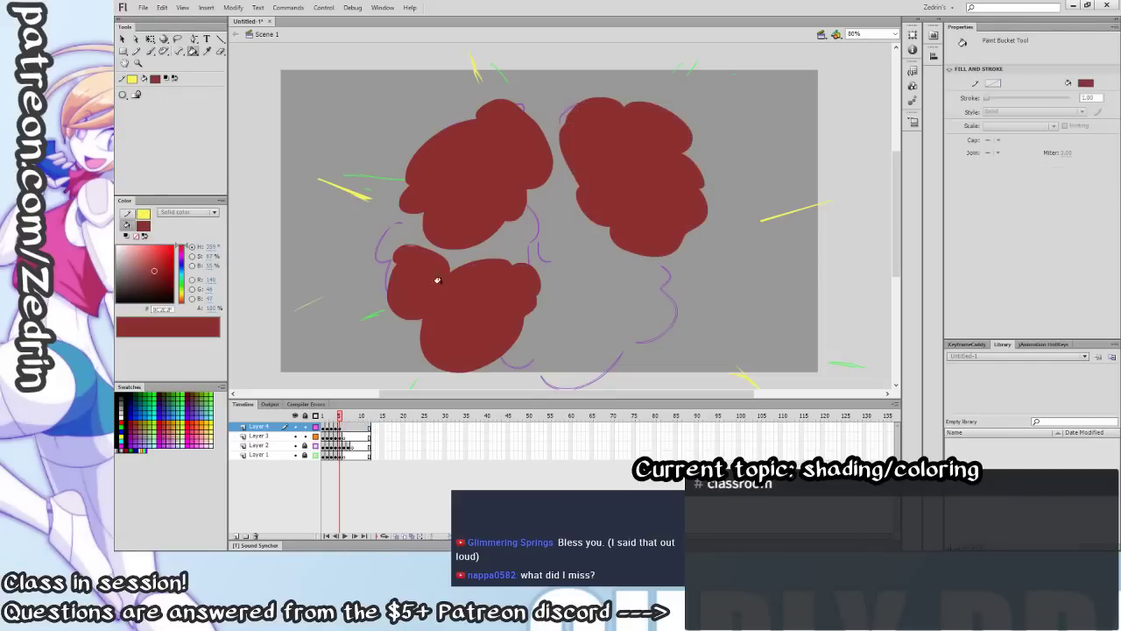
{"action": "left_click_drag", "start_coordinate": [557, 263], "coordinate": [534, 218]}
{"action": "key", "text": "b"}
{"action": "mouse_move", "coordinate": [604, 225]}
{"action": "left_mouse_down"}
{"action": "mouse_move", "coordinate": [548, 222]}
{"action": "mouse_move", "coordinate": [557, 331]}
{"action": "mouse_move", "coordinate": [602, 311]}
{"action": "left_mouse_up"}
{"action": "key", "text": "ctrl+z"}
{"action": "mouse_move", "coordinate": [616, 235]}
{"action": "left_mouse_down"}
{"action": "mouse_move", "coordinate": [592, 222]}
{"action": "mouse_move", "coordinate": [620, 326]}
{"action": "mouse_move", "coordinate": [652, 230]}
{"action": "mouse_move", "coordinate": [592, 221]}
{"action": "left_mouse_up"}
{"action": "key", "text": "k"}
{"action": "left_click", "coordinate": [560, 237]}
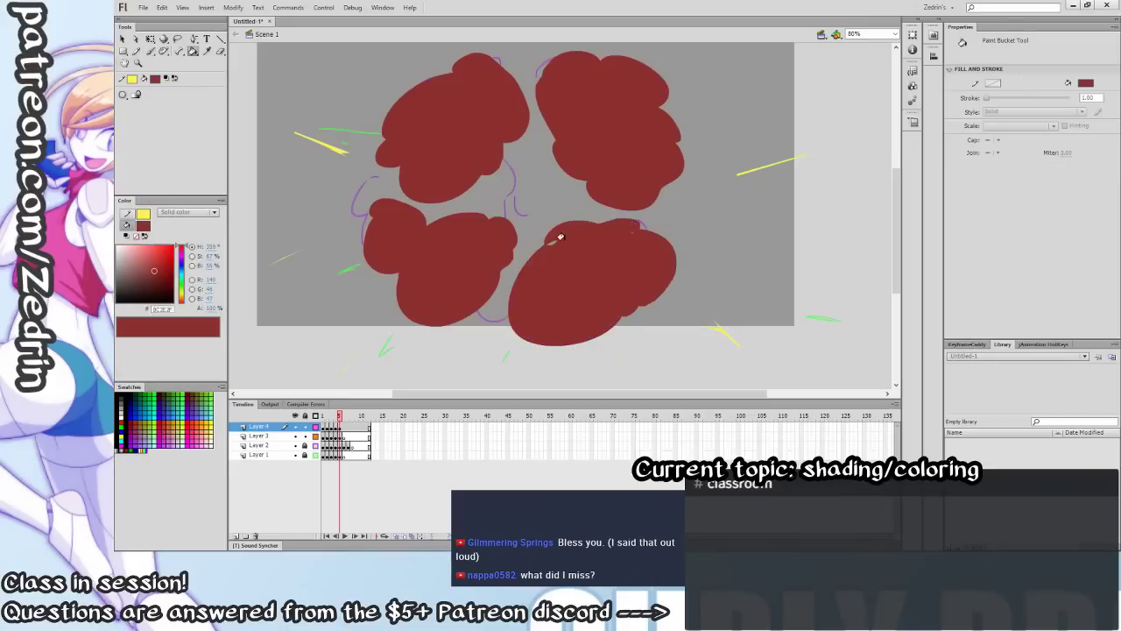
Insert a blank keyframe at frame 6 of Layer 4 and brush smaller dark red outlines for the two left puffs and the upper-right puff.
{"action": "key", "text": "period"}
{"action": "left_click_drag", "start_coordinate": [496, 250], "coordinate": [538, 259]}
{"action": "key", "text": "b"}
{"action": "mouse_move", "coordinate": [415, 230]}
{"action": "left_mouse_down"}
{"action": "mouse_move", "coordinate": [457, 309]}
{"action": "mouse_move", "coordinate": [487, 243]}
{"action": "mouse_move", "coordinate": [409, 240]}
{"action": "left_mouse_up"}
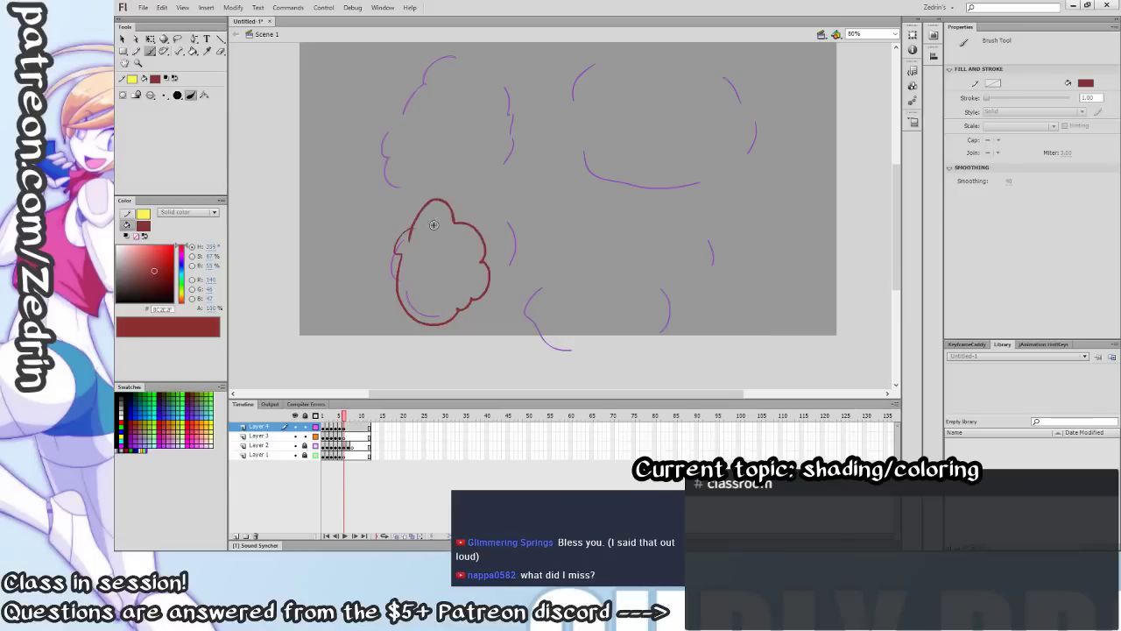
{"action": "left_click_drag", "start_coordinate": [422, 128], "coordinate": [447, 238]}
{"action": "mouse_move", "coordinate": [482, 167]}
{"action": "left_mouse_down"}
{"action": "mouse_move", "coordinate": [431, 216]}
{"action": "mouse_move", "coordinate": [510, 262]}
{"action": "mouse_move", "coordinate": [473, 167]}
{"action": "mouse_move", "coordinate": [455, 175]}
{"action": "left_mouse_up"}
{"action": "mouse_move", "coordinate": [623, 186]}
{"action": "left_mouse_down"}
{"action": "mouse_move", "coordinate": [734, 173]}
{"action": "mouse_move", "coordinate": [765, 246]}
{"action": "mouse_move", "coordinate": [622, 227]}
{"action": "mouse_move", "coordinate": [627, 171]}
{"action": "left_mouse_up"}
{"action": "left_click_drag", "start_coordinate": [629, 260], "coordinate": [577, 114]}
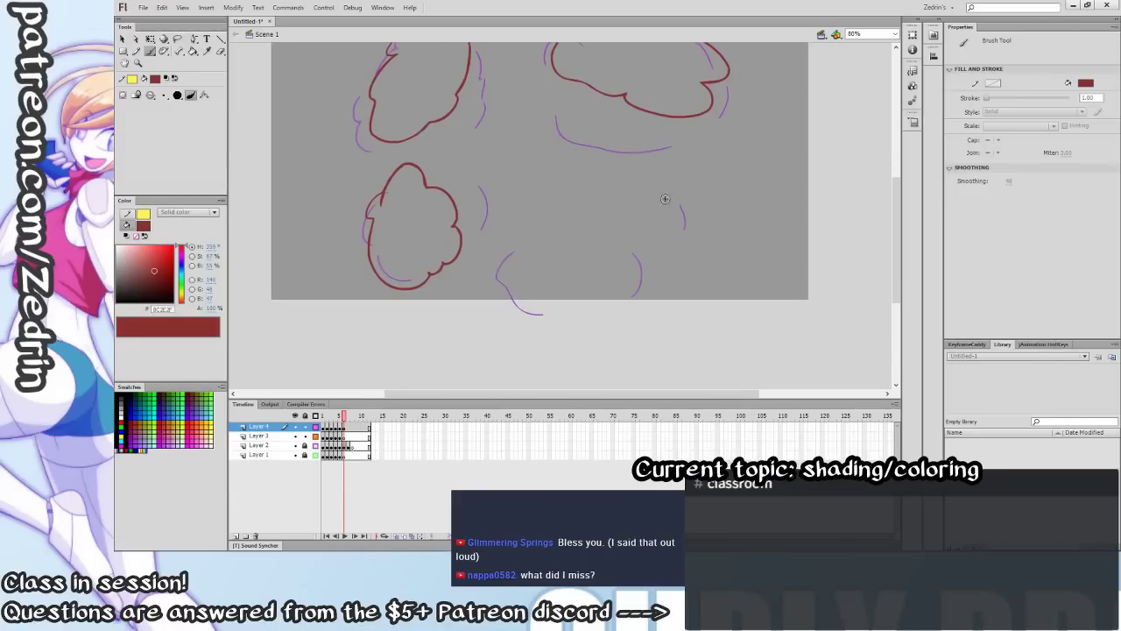
Turn on onion skinning and brush the outline of frame 6's lower-right smoke puff.
{"action": "left_click", "coordinate": [391, 536]}
{"action": "left_click_drag", "start_coordinate": [578, 241], "coordinate": [587, 284]}
{"action": "mouse_move", "coordinate": [656, 257]}
{"action": "left_mouse_down"}
{"action": "mouse_move", "coordinate": [573, 373]}
{"action": "mouse_move", "coordinate": [607, 360]}
{"action": "mouse_move", "coordinate": [570, 328]}
{"action": "mouse_move", "coordinate": [676, 317]}
{"action": "mouse_move", "coordinate": [635, 245]}
{"action": "left_mouse_up"}
{"action": "key", "text": "ctrl+z"}
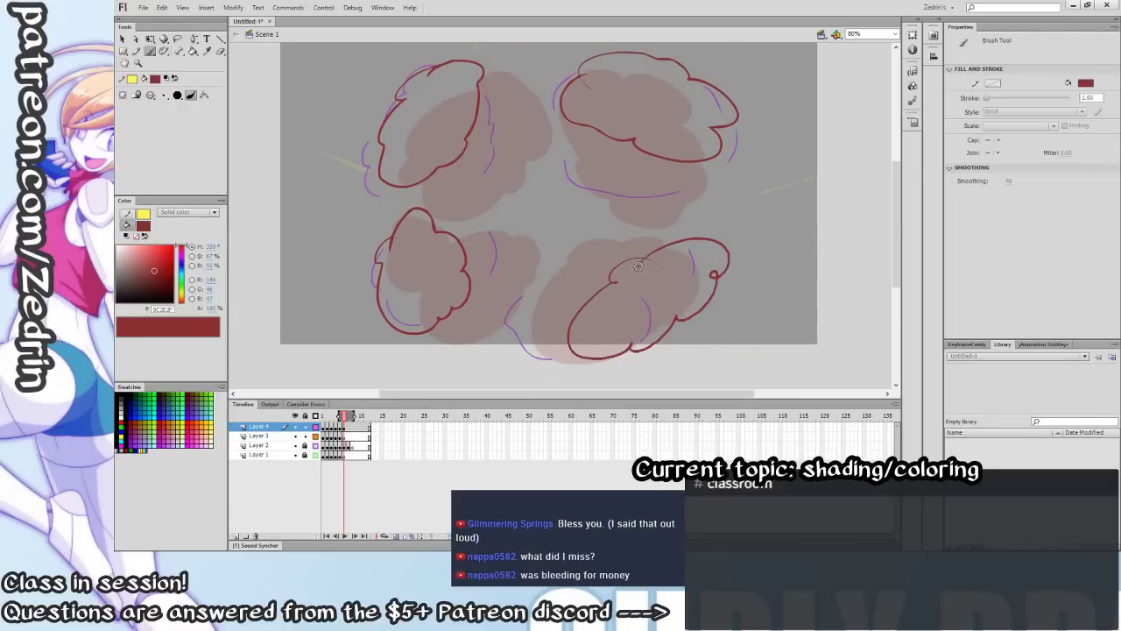
Fill the four smoke puff outlines on frame 6 with dark red.
{"action": "key", "text": "k"}
{"action": "left_click", "coordinate": [653, 280]}
{"action": "left_click", "coordinate": [678, 157]}
{"action": "left_click", "coordinate": [419, 281]}
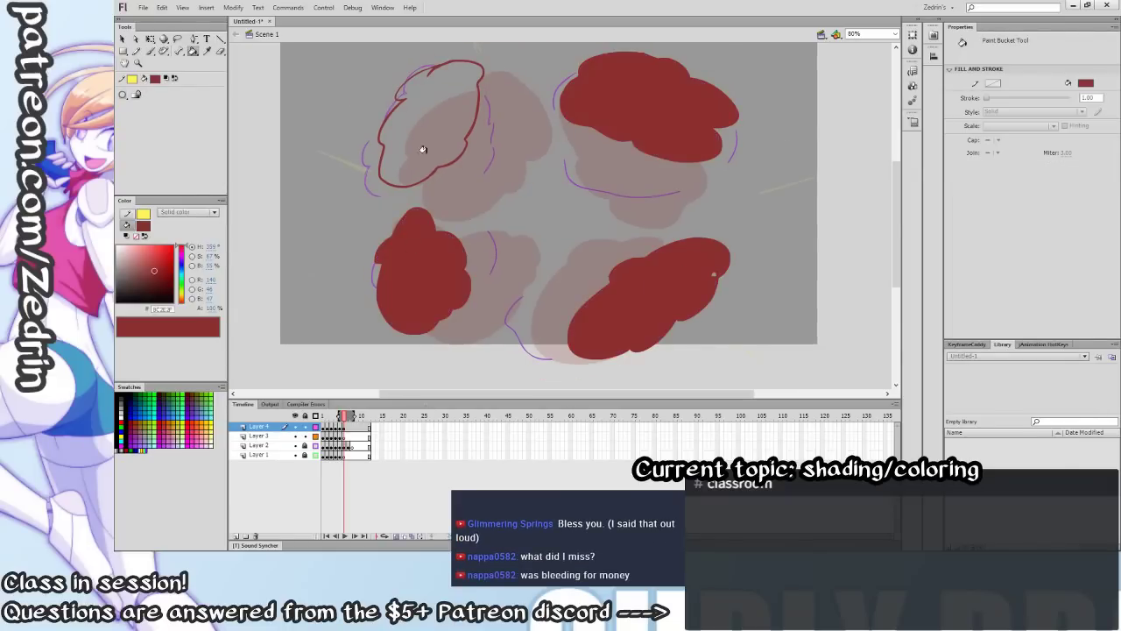
{"action": "left_click", "coordinate": [422, 150]}
On frame 6, shrink the lower-right puff and rotate the upper-right puff clockwise, shifting both outward from the centre.
{"action": "key", "text": "q"}
{"action": "left_click", "coordinate": [664, 299]}
{"action": "left_click_drag", "start_coordinate": [730, 238], "coordinate": [695, 246]}
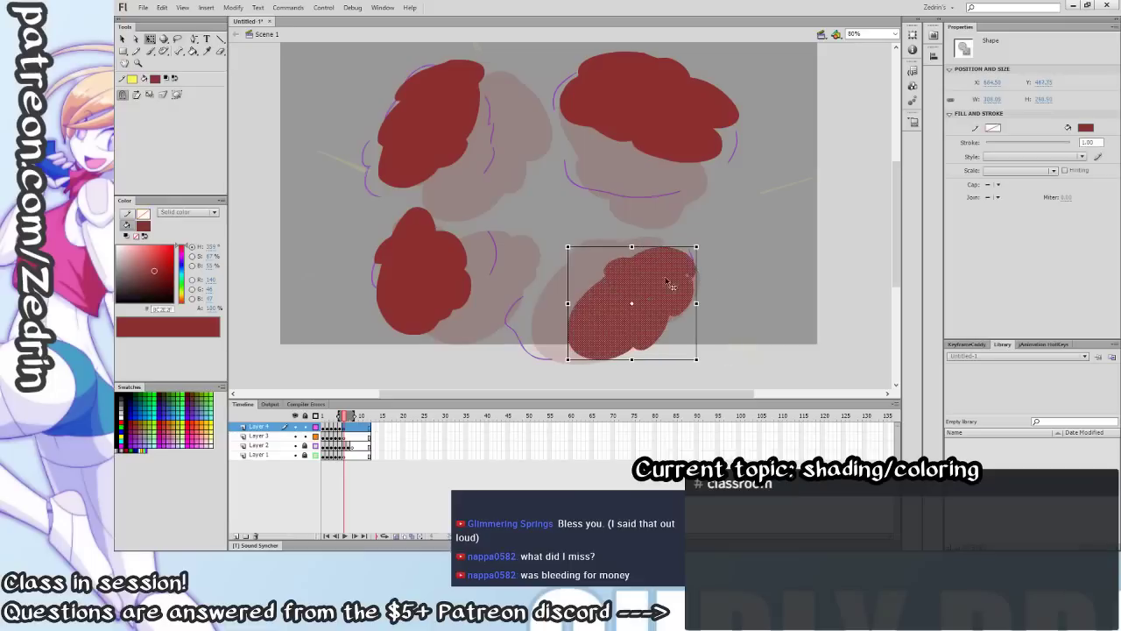
{"action": "left_click_drag", "start_coordinate": [671, 285], "coordinate": [698, 294]}
{"action": "left_click", "coordinate": [708, 144]}
{"action": "left_click_drag", "start_coordinate": [748, 170], "coordinate": [734, 186]}
{"action": "left_click_drag", "start_coordinate": [692, 155], "coordinate": [713, 170]}
{"action": "left_click", "coordinate": [555, 268]}
Insert a blank keyframe at frame 7 of Layer 4 and brush four smaller dark red puff outlines, using the onion-skinned puffs as a guide.
{"action": "key", "text": "F7"}
{"action": "left_click_drag", "start_coordinate": [493, 298], "coordinate": [540, 307]}
{"action": "key", "text": "b"}
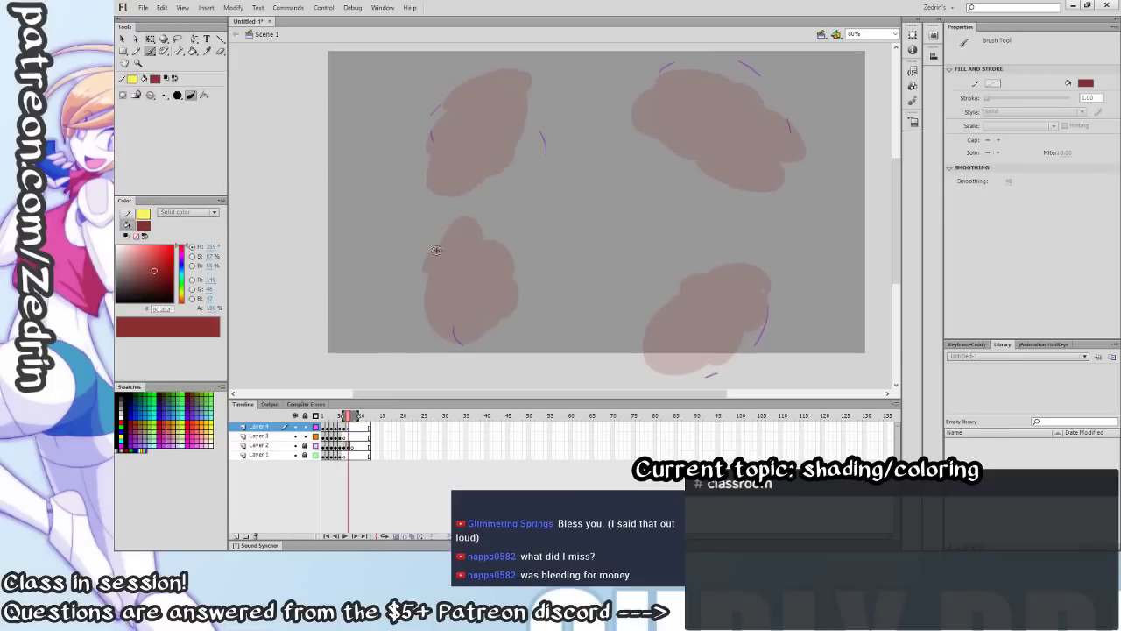
{"action": "left_click_drag", "start_coordinate": [445, 230], "coordinate": [456, 333]}
{"action": "left_click_drag", "start_coordinate": [467, 261], "coordinate": [441, 231]}
{"action": "mouse_move", "coordinate": [453, 165]}
{"action": "left_mouse_down"}
{"action": "mouse_move", "coordinate": [469, 245]}
{"action": "mouse_move", "coordinate": [471, 159]}
{"action": "left_mouse_up"}
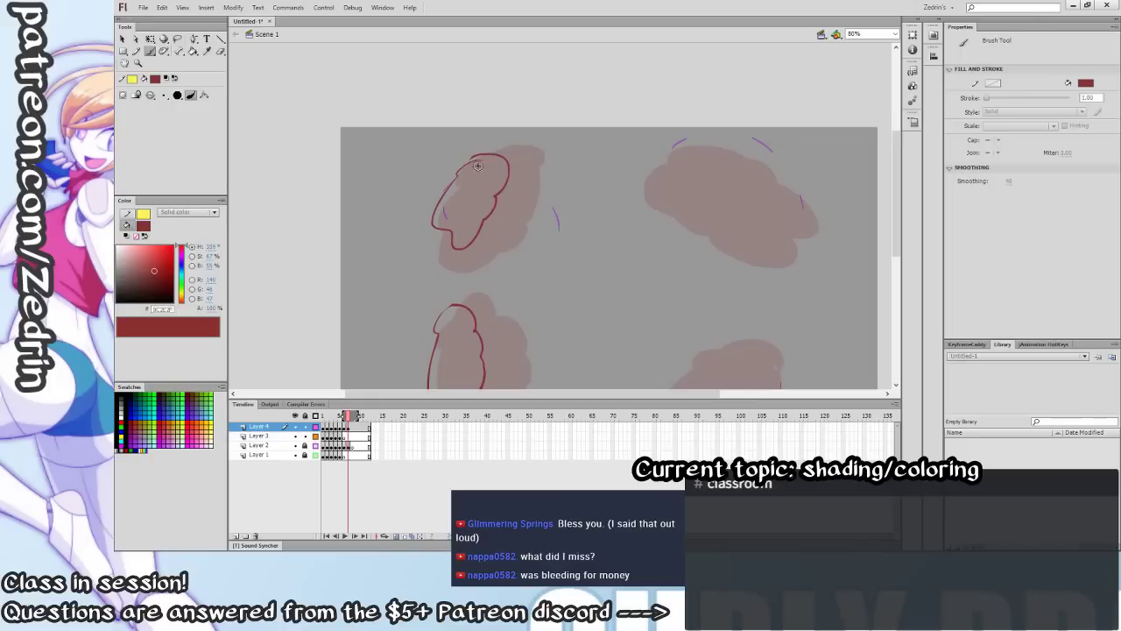
{"action": "mouse_move", "coordinate": [670, 166]}
{"action": "left_mouse_down"}
{"action": "mouse_move", "coordinate": [781, 182]}
{"action": "mouse_move", "coordinate": [724, 205]}
{"action": "mouse_move", "coordinate": [690, 155]}
{"action": "left_mouse_up"}
{"action": "left_click_drag", "start_coordinate": [691, 314], "coordinate": [659, 227]}
{"action": "mouse_move", "coordinate": [720, 260]}
{"action": "left_mouse_down"}
{"action": "mouse_move", "coordinate": [713, 350]}
{"action": "mouse_move", "coordinate": [697, 283]}
{"action": "mouse_move", "coordinate": [738, 265]}
{"action": "left_mouse_up"}
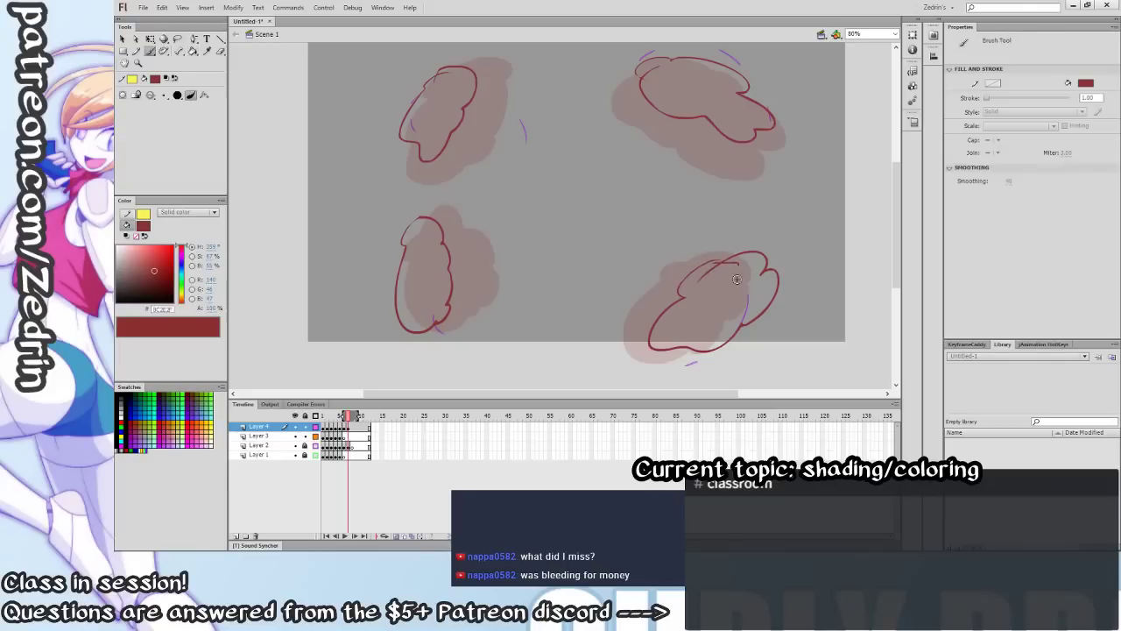
Fill frame 7's four puff outlines with dark red.
{"action": "key", "text": "k"}
{"action": "left_click", "coordinate": [717, 281]}
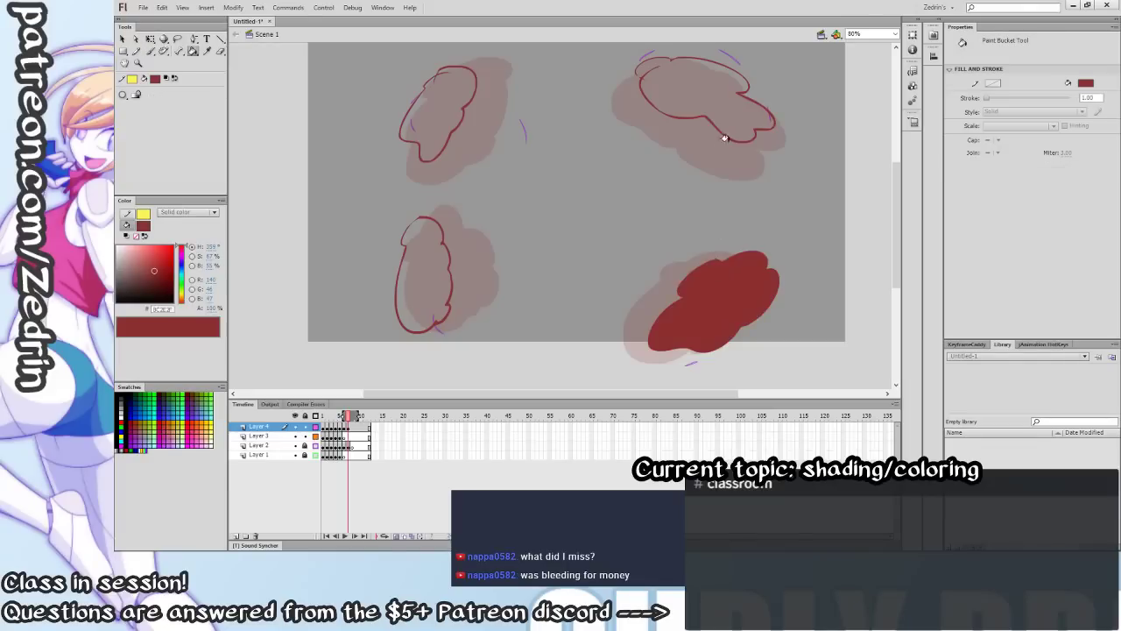
{"action": "left_click", "coordinate": [725, 138]}
{"action": "left_click", "coordinate": [413, 292]}
{"action": "left_click", "coordinate": [426, 118]}
Select all four puffs on frame 7, smooth their outlines, and deselect them.
{"action": "key", "text": "v"}
{"action": "left_click", "coordinate": [461, 137]}
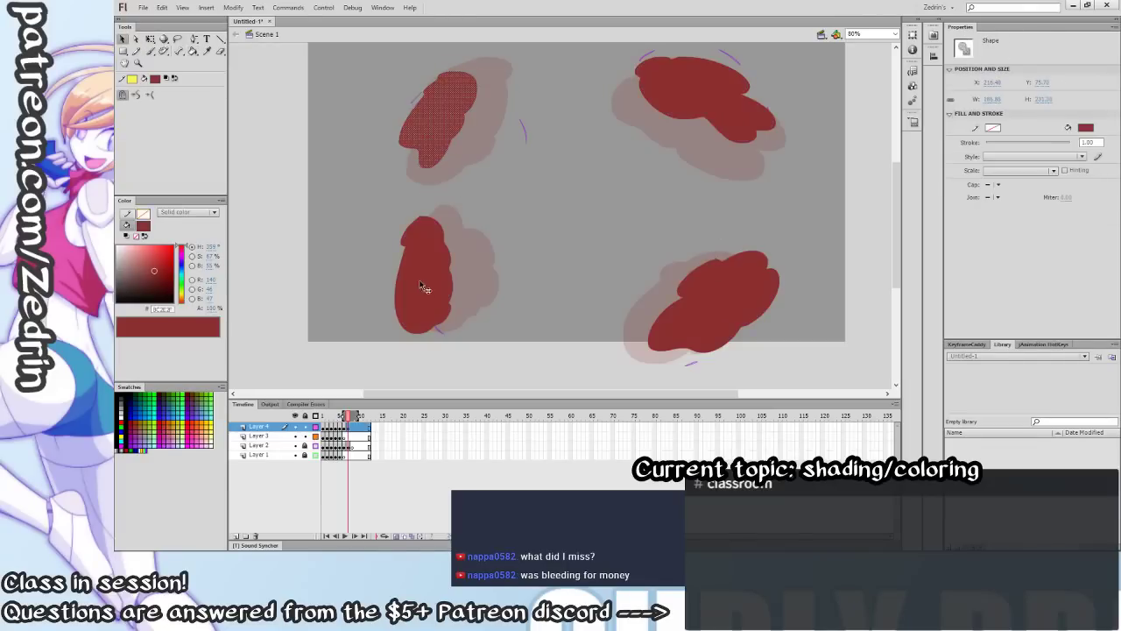
{"action": "left_click", "coordinate": [423, 287], "text": "shift"}
{"action": "left_click", "coordinate": [744, 311], "text": "shift"}
{"action": "left_click", "coordinate": [724, 82], "text": "shift"}
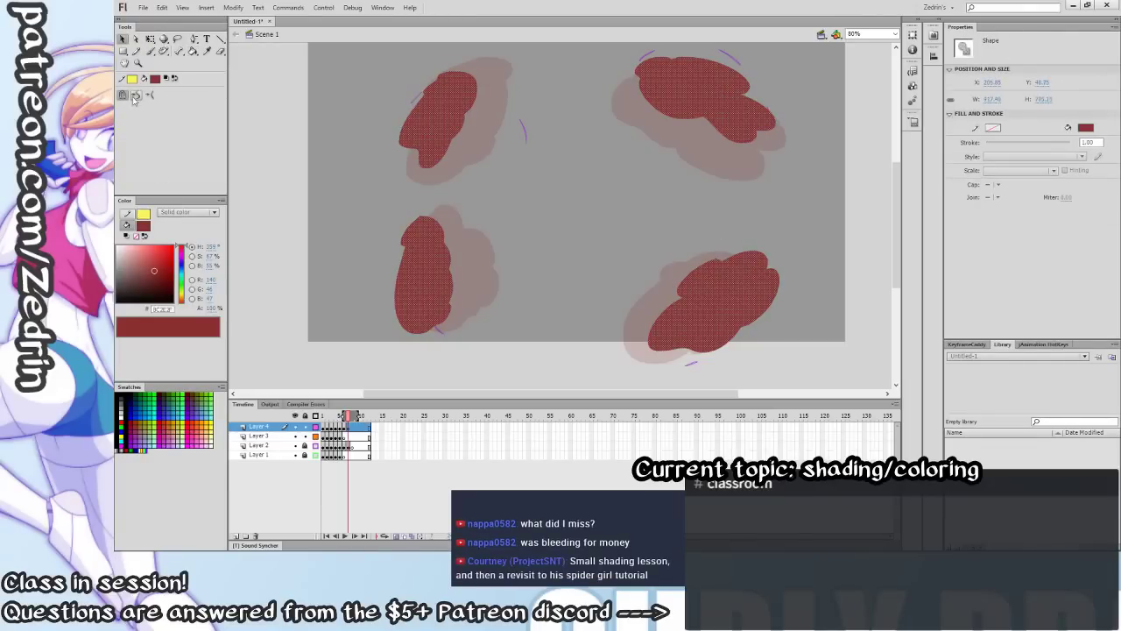
{"action": "left_click", "coordinate": [135, 96]}
{"action": "left_click", "coordinate": [523, 304]}
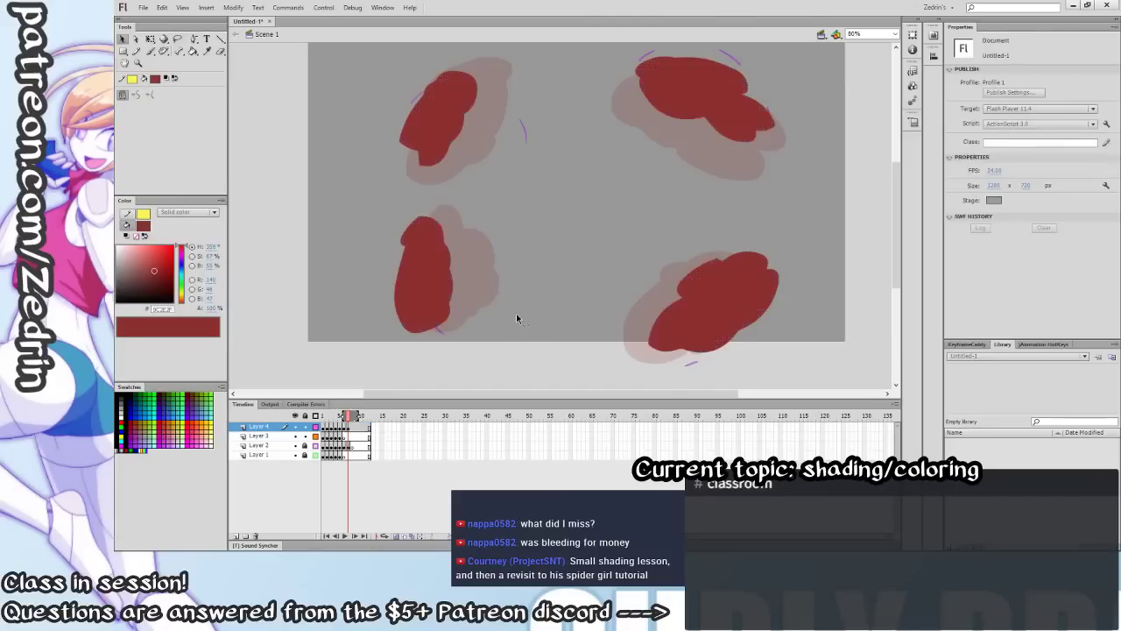
Insert a blank keyframe at frame 8 of Layer 4, and play the animation before returning to frame 1.
{"action": "key", "text": "F7"}
{"action": "key", "text": "Return"}
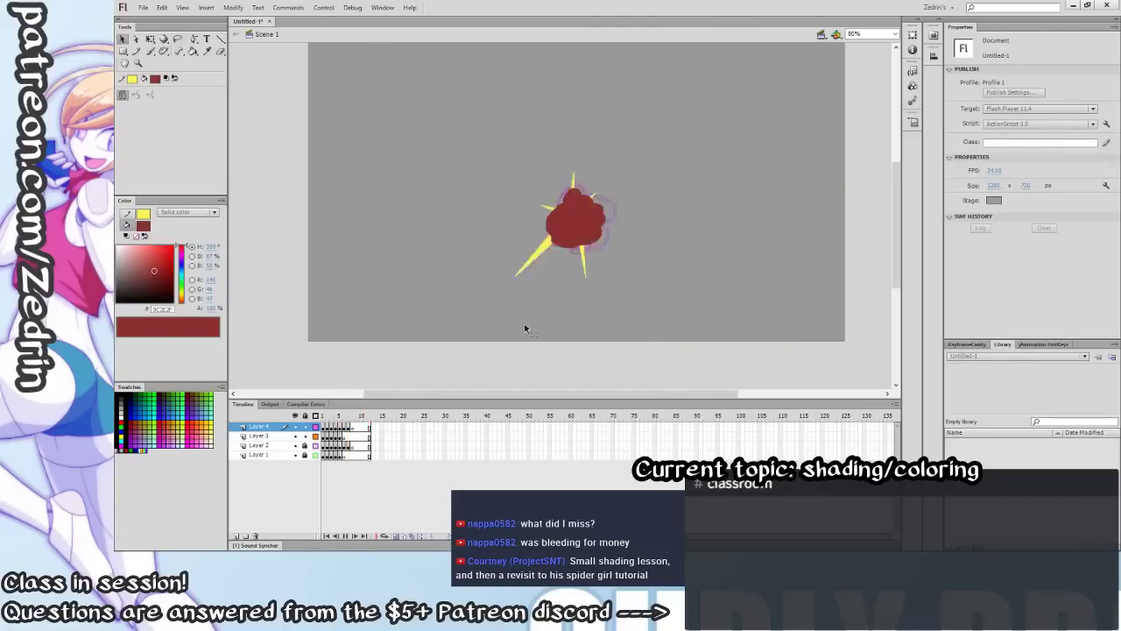
{"action": "left_click", "coordinate": [326, 427]}
{"action": "left_click", "coordinate": [433, 351]}
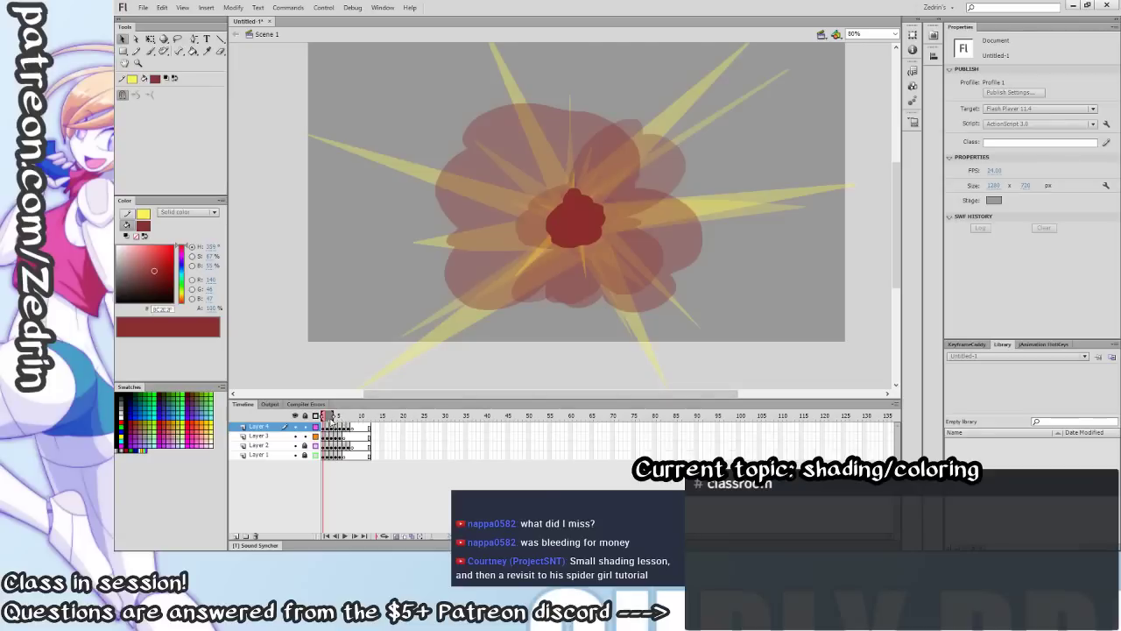
{"action": "left_click", "coordinate": [325, 426]}
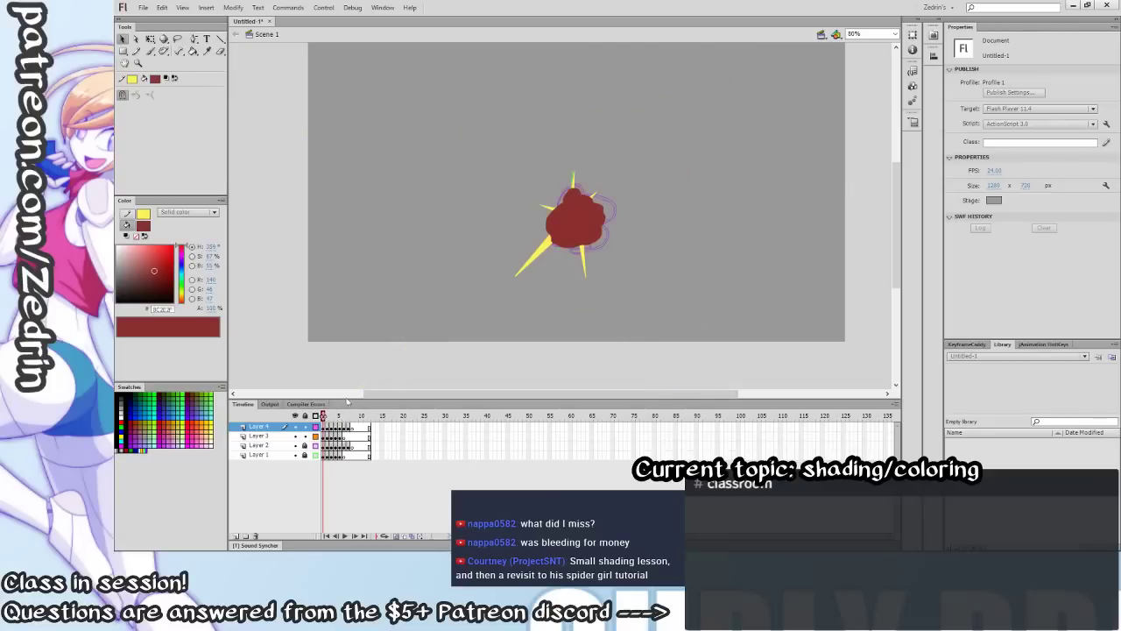
Add a new layer above Layer 4 and brush two small yellow spikes over the dark red cloud on frame 1.
{"action": "left_click", "coordinate": [235, 535]}
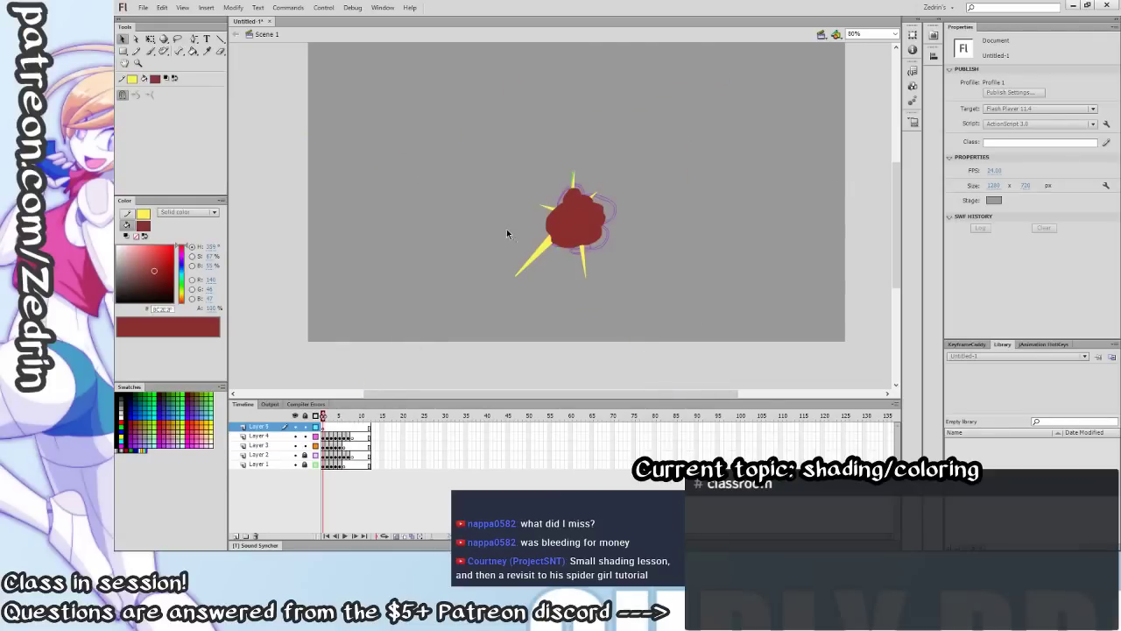
{"action": "left_click_drag", "start_coordinate": [505, 247], "coordinate": [496, 284]}
{"action": "key", "text": "x"}
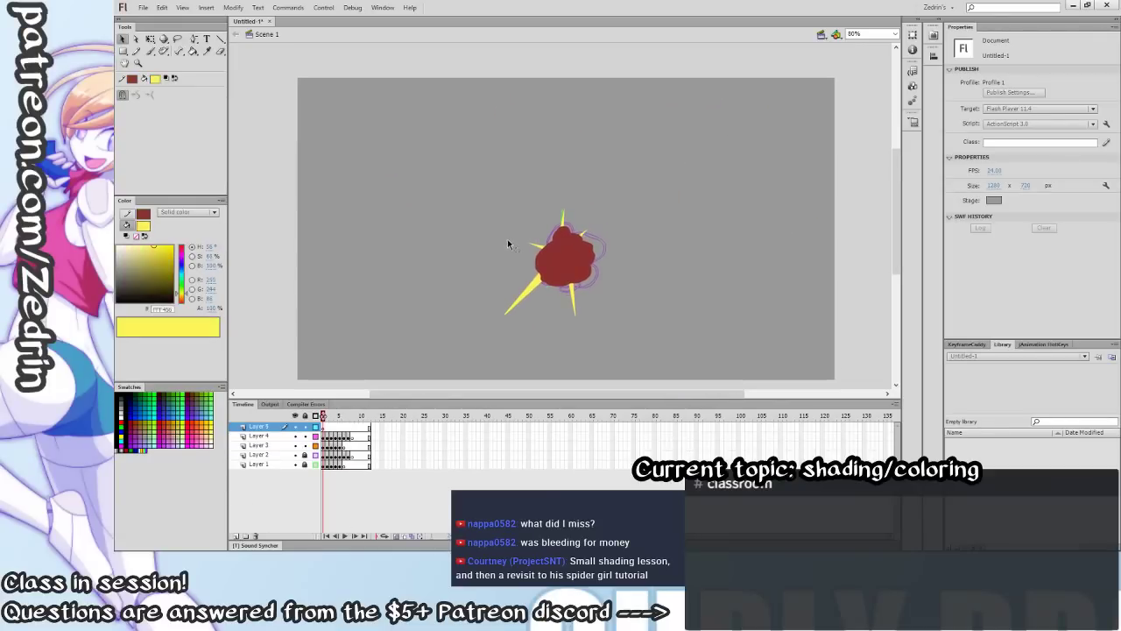
{"action": "key", "text": "b"}
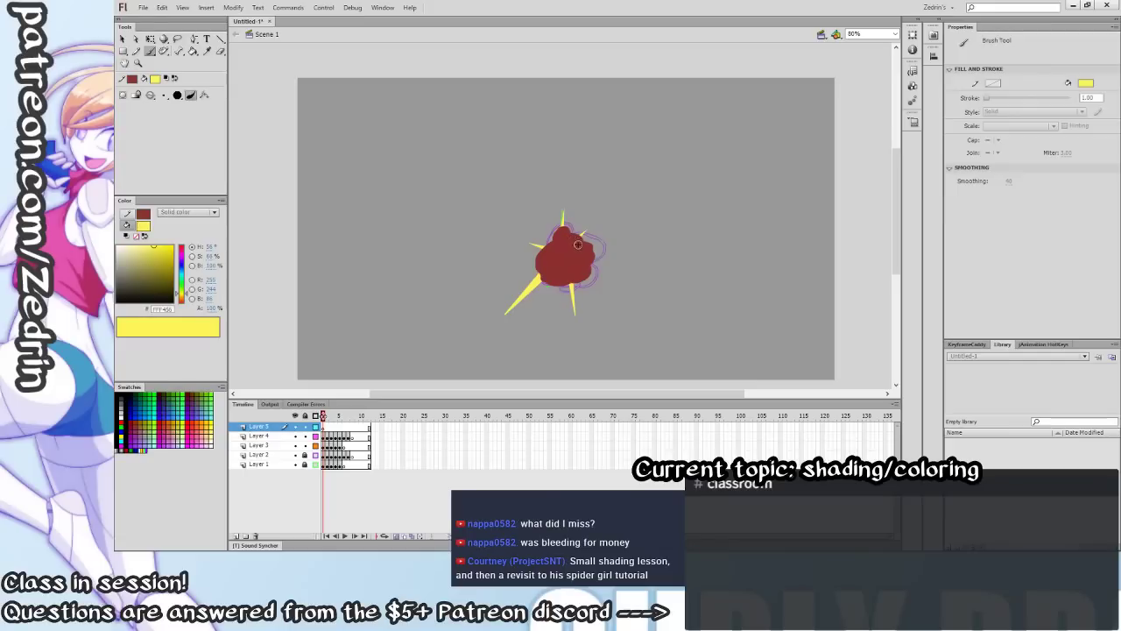
{"action": "left_click_drag", "start_coordinate": [576, 244], "coordinate": [598, 226]}
{"action": "key", "text": "ctrl+z"}
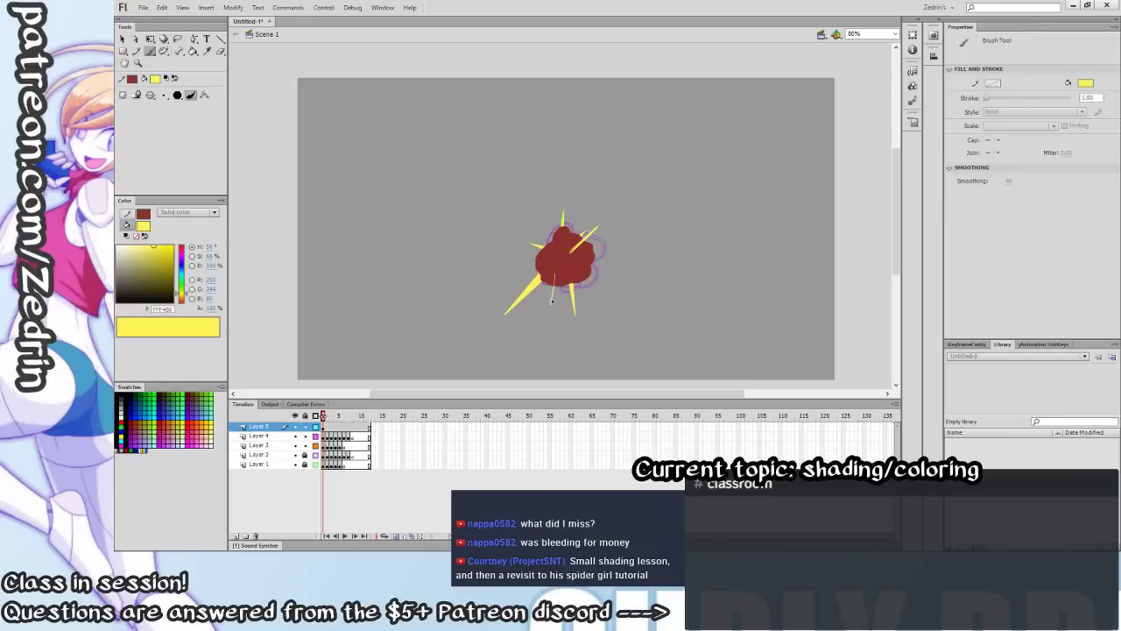
{"action": "key", "text": "k"}
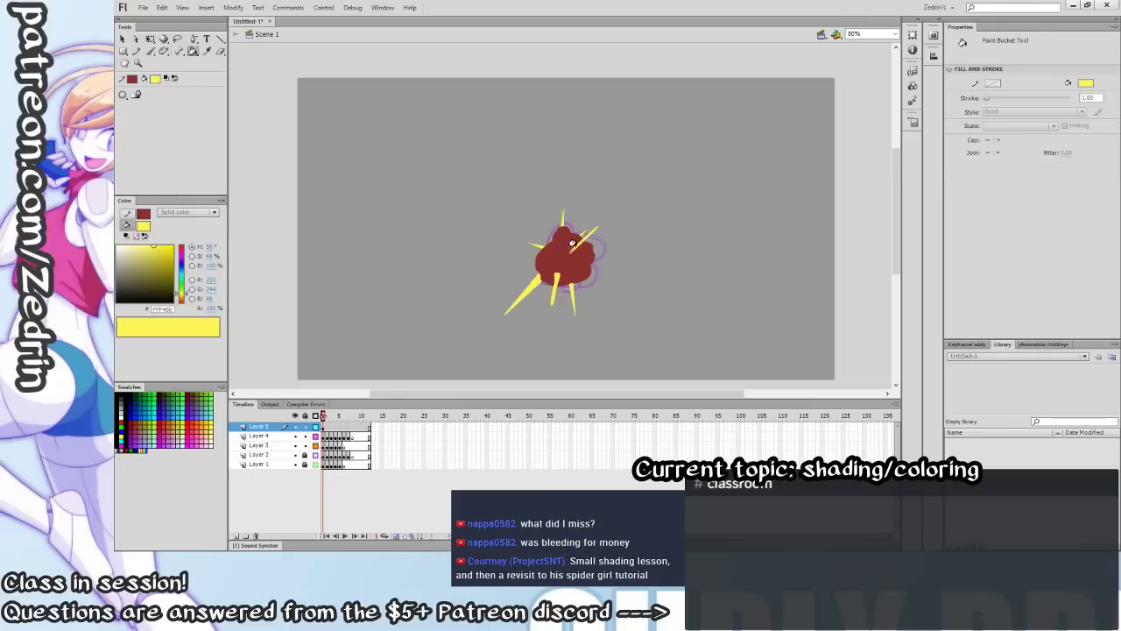
{"action": "key", "text": "b"}
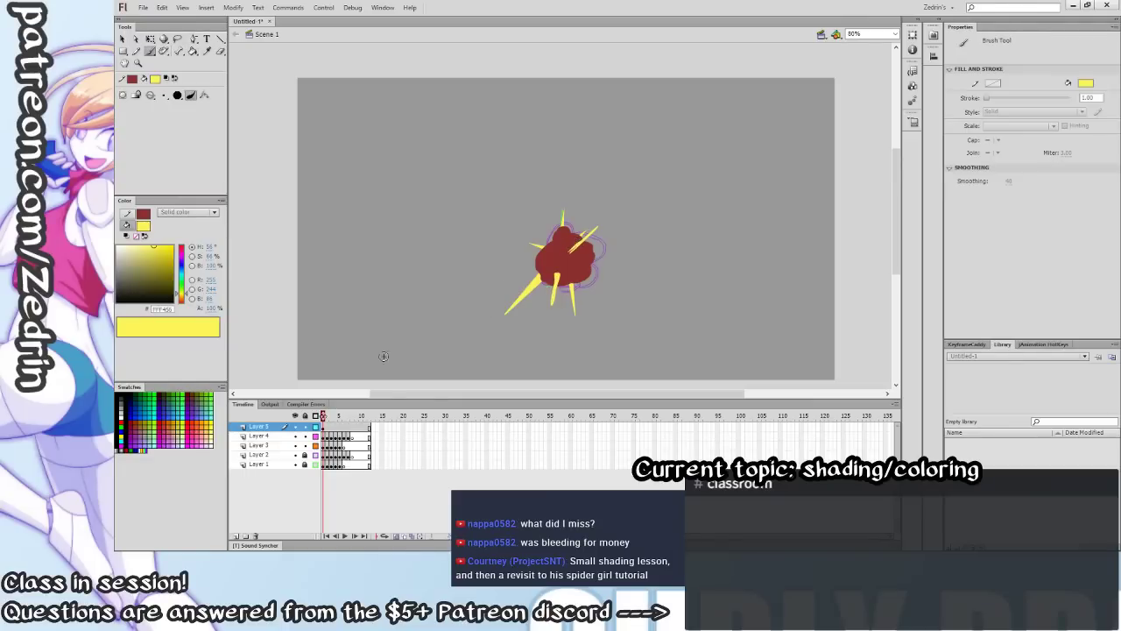
Insert a blank keyframe at frame 2 of Layer 5, brush an upper-left and a lower-right spike over the cloud and fill them yellow.
{"action": "key", "text": "F7"}
{"action": "mouse_move", "coordinate": [552, 241]}
{"action": "left_mouse_down"}
{"action": "mouse_move", "coordinate": [525, 159]}
{"action": "mouse_move", "coordinate": [575, 241]}
{"action": "mouse_move", "coordinate": [546, 212]}
{"action": "left_mouse_up"}
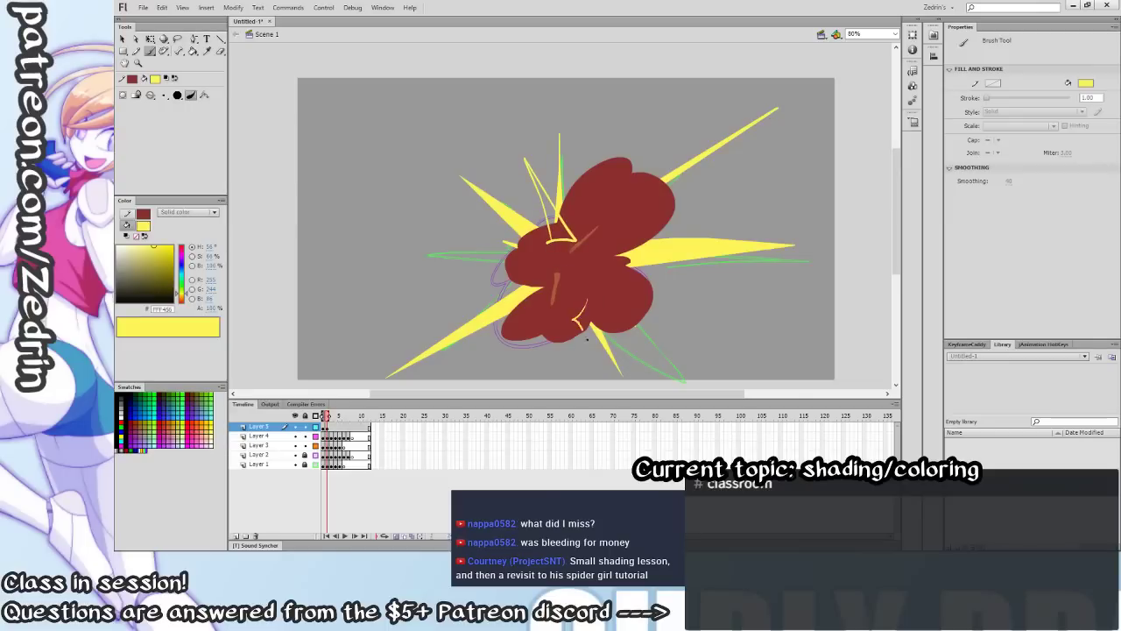
{"action": "left_click_drag", "start_coordinate": [602, 289], "coordinate": [725, 323]}
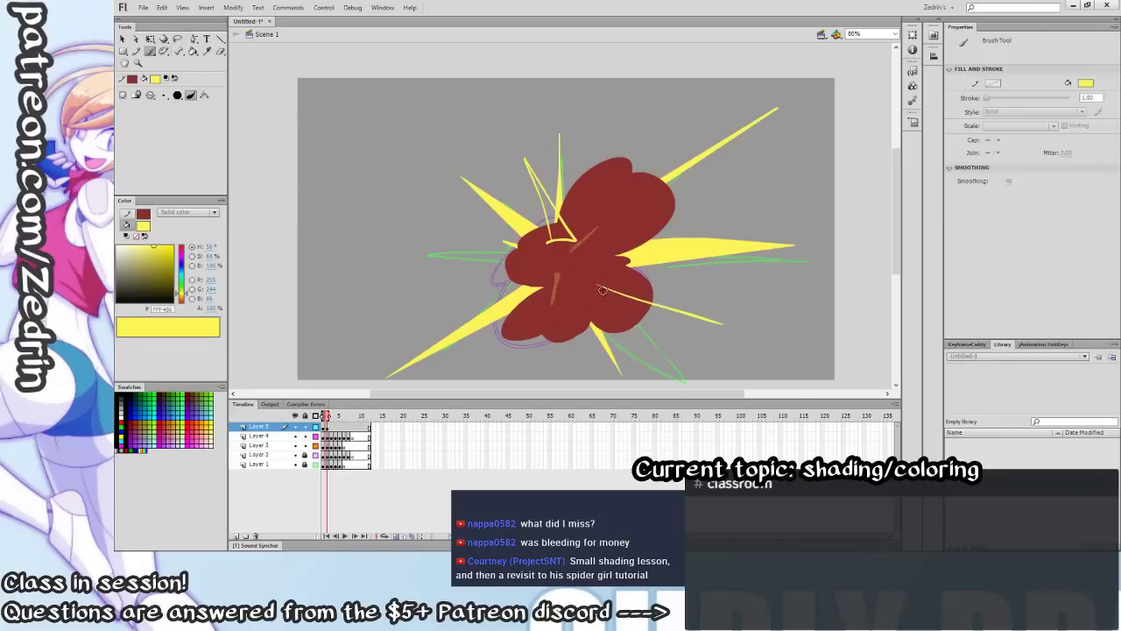
{"action": "left_click_drag", "start_coordinate": [602, 303], "coordinate": [760, 325]}
{"action": "key", "text": "k"}
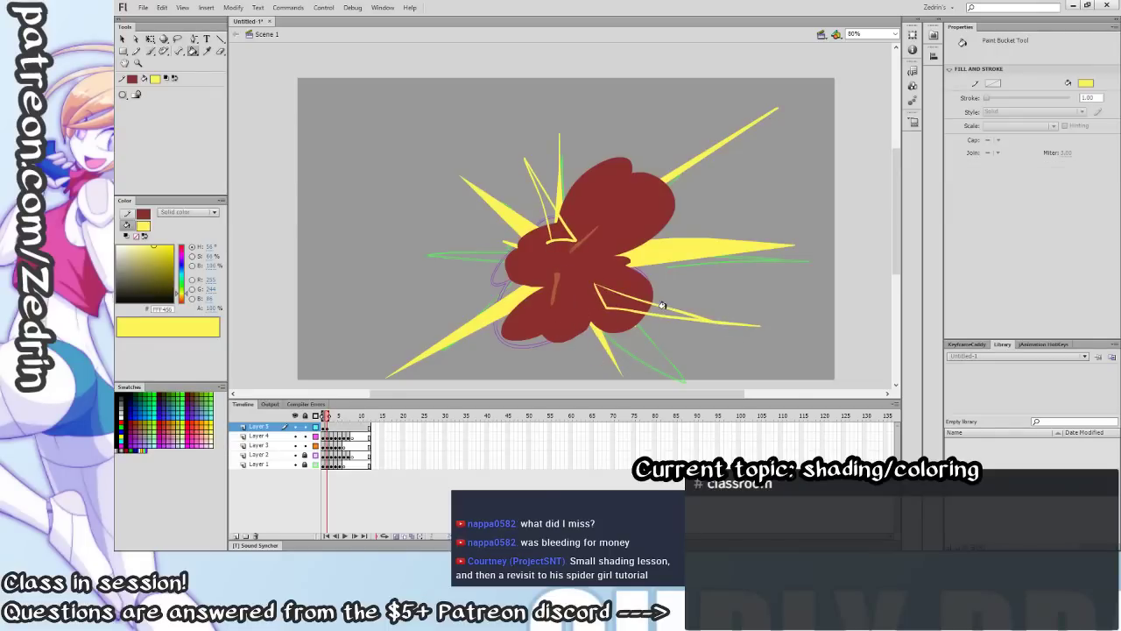
{"action": "left_click", "coordinate": [543, 206]}
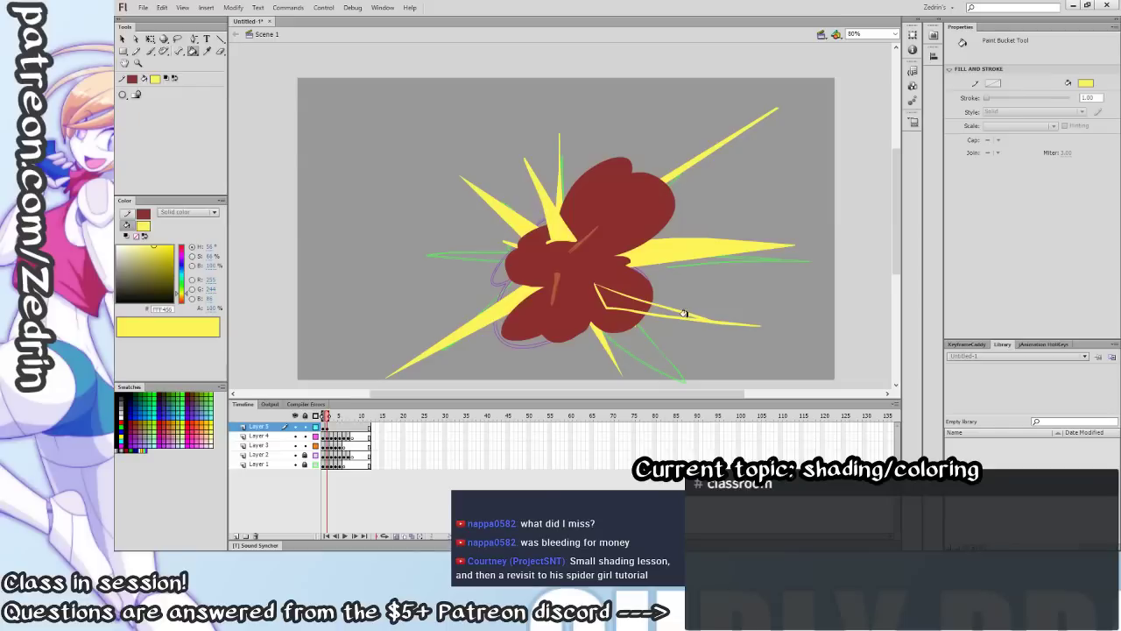
{"action": "key", "text": "b"}
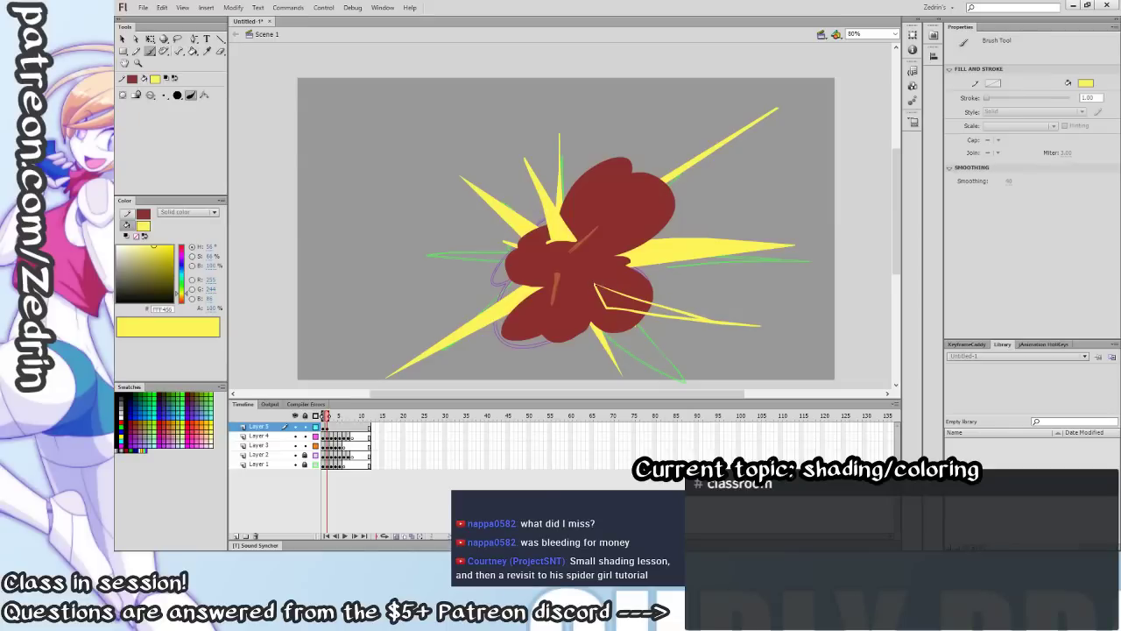
{"action": "key", "text": "k"}
{"action": "left_click", "coordinate": [631, 311]}
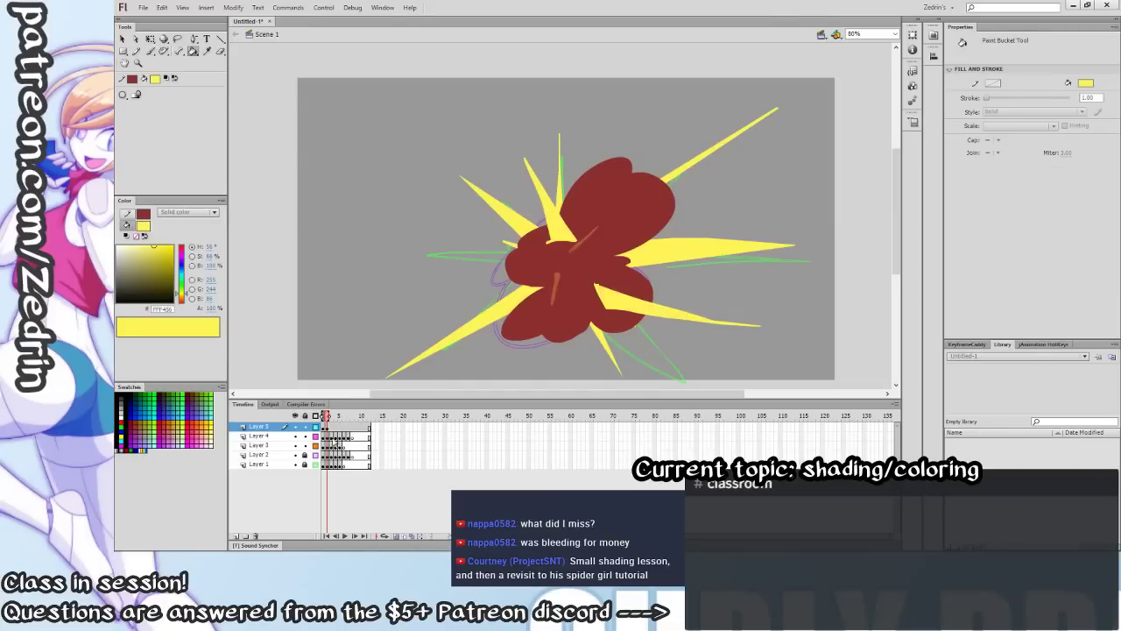
Select the two large yellow spikes on Layer 5 and straighten their edges.
{"action": "left_click", "coordinate": [331, 428]}
{"action": "key", "text": "v"}
{"action": "left_click", "coordinate": [150, 95]}
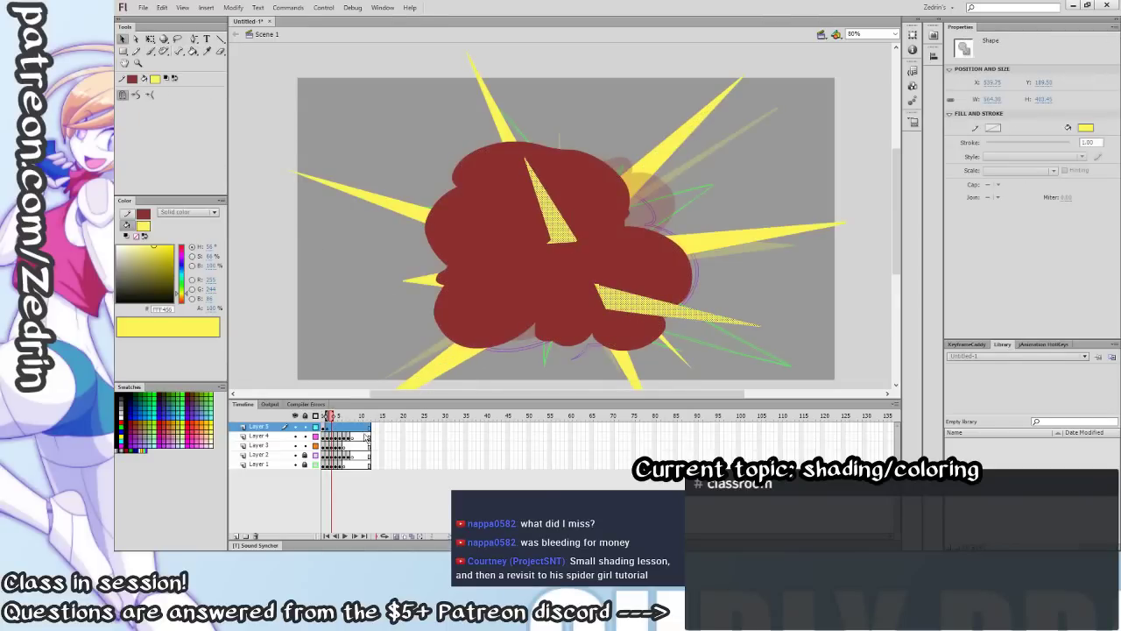
Insert a blank keyframe at frame 3 of Layer 5 and brush top, lower-left and lower-right spike outlines over the cloud.
{"action": "left_click", "coordinate": [332, 429]}
{"action": "key", "text": "F7"}
{"action": "mouse_move", "coordinate": [525, 212]}
{"action": "left_mouse_down"}
{"action": "mouse_move", "coordinate": [537, 258]}
{"action": "mouse_move", "coordinate": [600, 148]}
{"action": "mouse_move", "coordinate": [576, 247]}
{"action": "mouse_move", "coordinate": [618, 188]}
{"action": "mouse_move", "coordinate": [514, 293]}
{"action": "left_mouse_up"}
{"action": "key", "text": "b"}
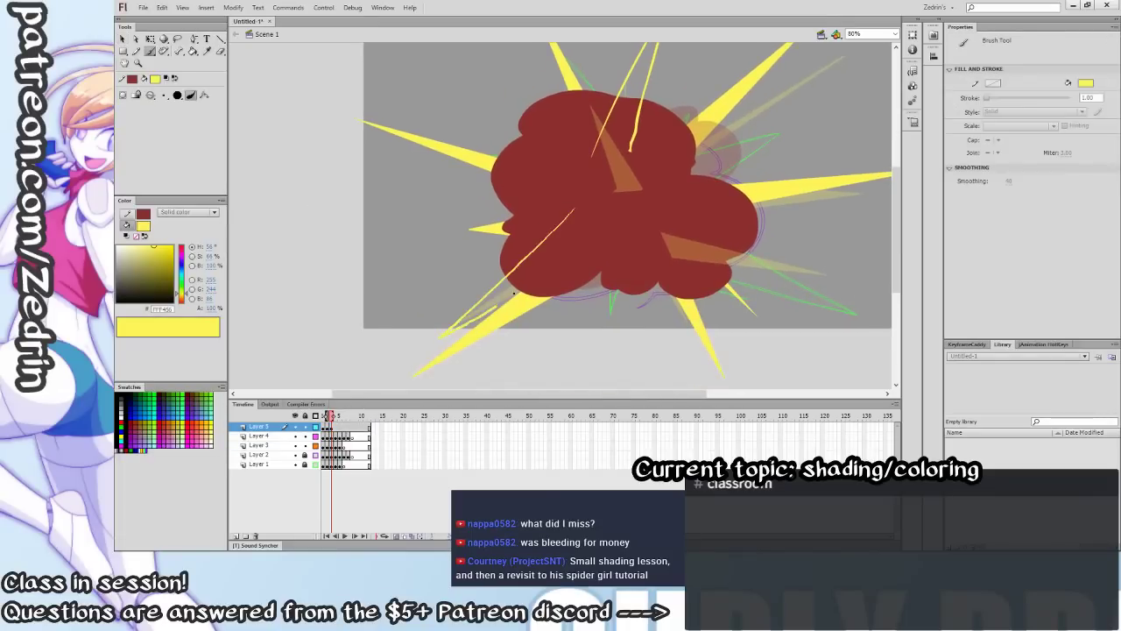
{"action": "key", "text": "ctrl+z"}
{"action": "key", "text": "ctrl+z"}
{"action": "mouse_move", "coordinate": [578, 200]}
{"action": "left_mouse_down"}
{"action": "mouse_move", "coordinate": [553, 249]}
{"action": "mouse_move", "coordinate": [620, 221]}
{"action": "mouse_move", "coordinate": [578, 200]}
{"action": "left_mouse_up"}
{"action": "left_click_drag", "start_coordinate": [592, 154], "coordinate": [641, 151]}
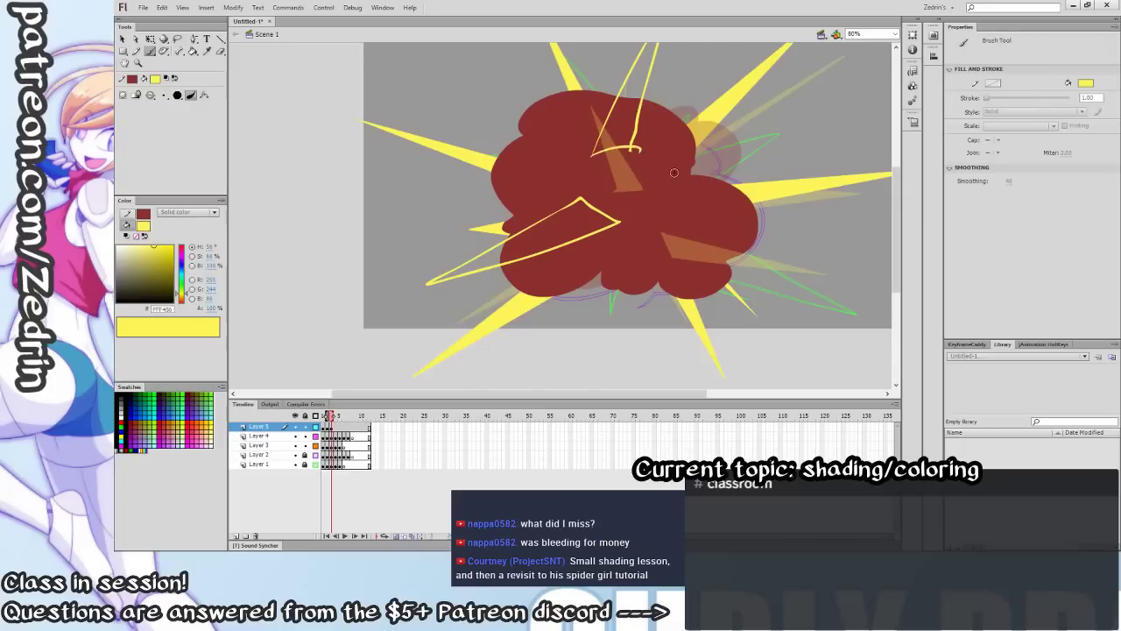
{"action": "left_click_drag", "start_coordinate": [674, 223], "coordinate": [822, 275]}
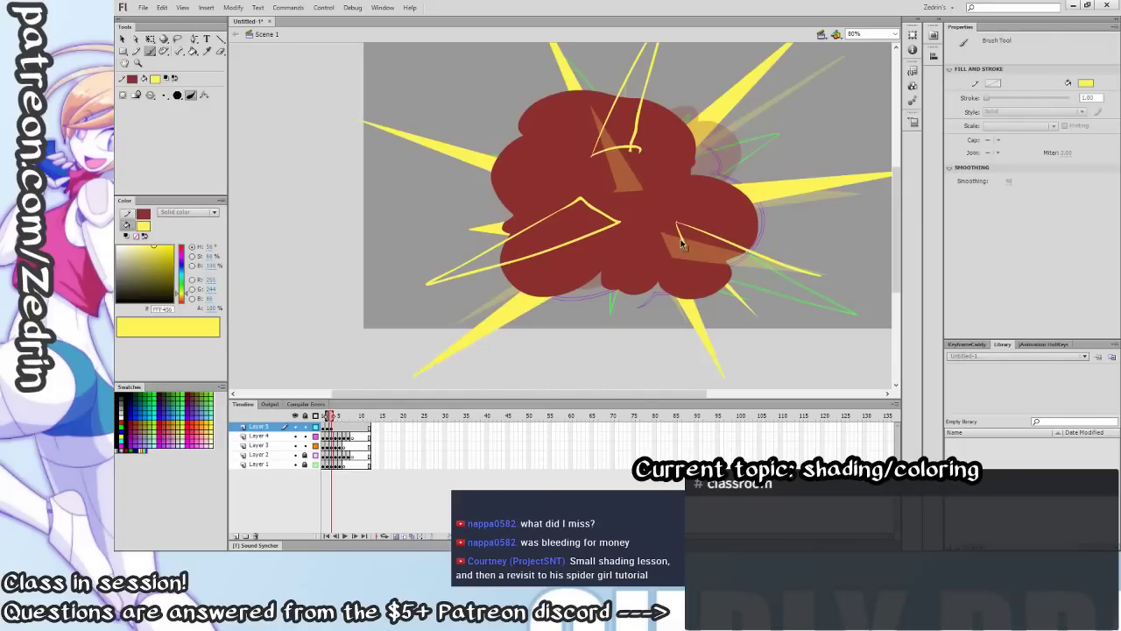
Fill the three spike outlines on frame 3 with yellow and straighten their edges.
{"action": "key", "text": "k"}
{"action": "left_click", "coordinate": [743, 251]}
{"action": "left_click", "coordinate": [453, 266]}
{"action": "left_click", "coordinate": [617, 101]}
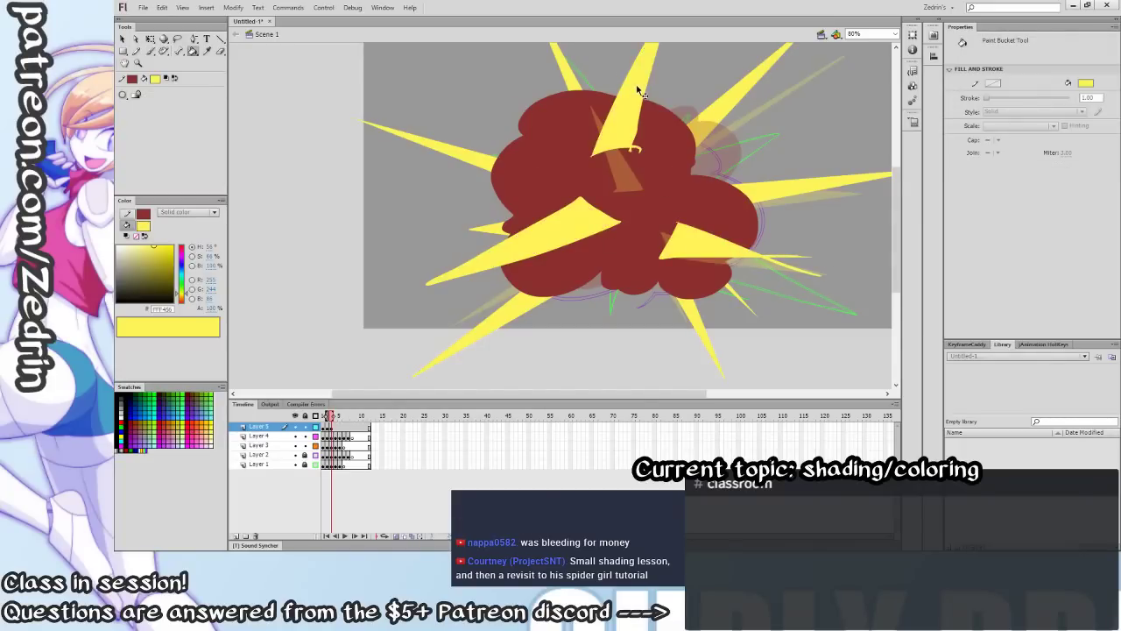
{"action": "key", "text": "v"}
{"action": "left_click", "coordinate": [639, 93]}
{"action": "left_click", "coordinate": [718, 249], "text": "shift"}
{"action": "left_click", "coordinate": [573, 226], "text": "shift"}
{"action": "left_click", "coordinate": [149, 97]}
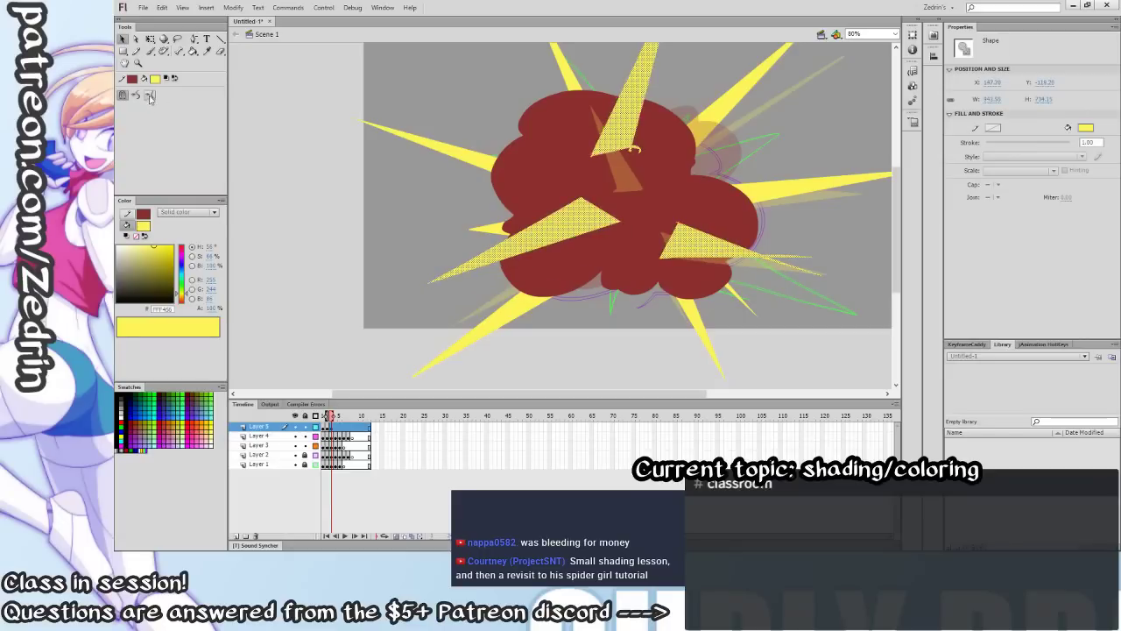
Tidy the split tip of the lower-right spike into a single, shorter point.
{"action": "left_click", "coordinate": [767, 260]}
{"action": "key", "text": "e"}
{"action": "mouse_move", "coordinate": [768, 256]}
{"action": "left_mouse_down"}
{"action": "mouse_move", "coordinate": [796, 266]}
{"action": "mouse_move", "coordinate": [796, 252]}
{"action": "mouse_move", "coordinate": [764, 272]}
{"action": "left_mouse_up"}
{"action": "key", "text": "ctrl+z"}
{"action": "key", "text": "q"}
{"action": "left_click", "coordinate": [751, 250]}
Lock every layer except Layer 5 and erase the stray yellow mark beside the top spike.
{"action": "left_click", "coordinate": [305, 416]}
{"action": "left_click", "coordinate": [305, 426]}
{"action": "key", "text": "e"}
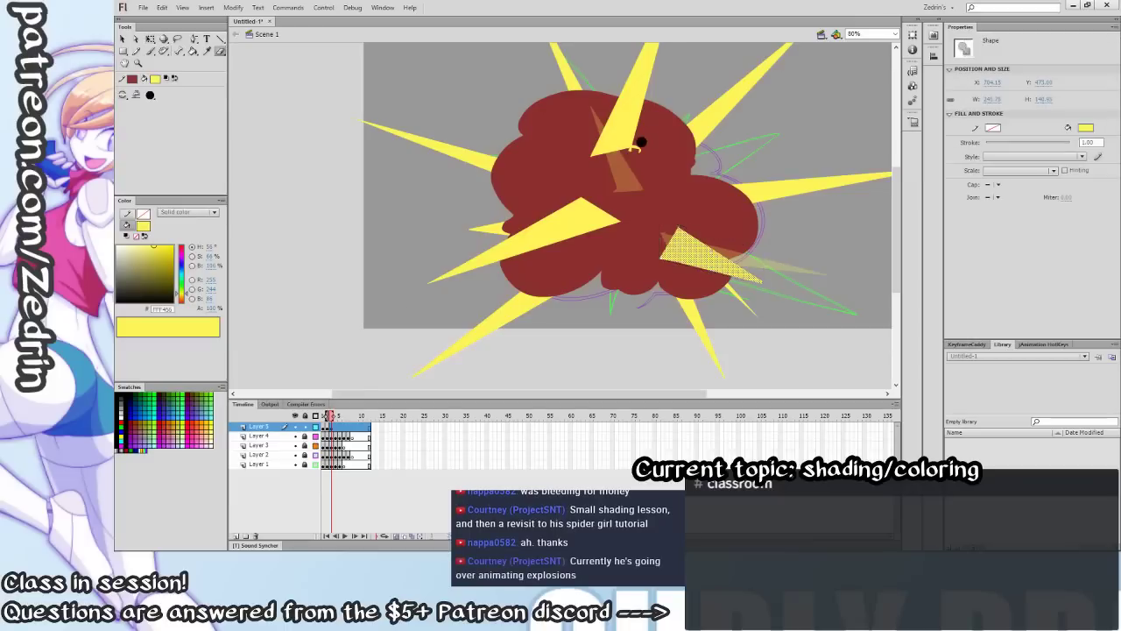
{"action": "mouse_move", "coordinate": [641, 142]}
{"action": "left_mouse_down"}
{"action": "mouse_move", "coordinate": [553, 187]}
{"action": "mouse_move", "coordinate": [624, 217]}
{"action": "mouse_move", "coordinate": [662, 264]}
{"action": "left_mouse_up"}
{"action": "left_click_drag", "start_coordinate": [666, 216], "coordinate": [640, 277]}
Insert a blank keyframe at frame 4 of Layer 5 and brush upper-left, lower-left and thin lower-right spikes over the cloud.
{"action": "key", "text": "z"}
{"action": "left_click", "coordinate": [633, 229], "text": "alt"}
{"action": "left_click_drag", "start_coordinate": [626, 239], "coordinate": [625, 295]}
{"action": "key", "text": "v"}
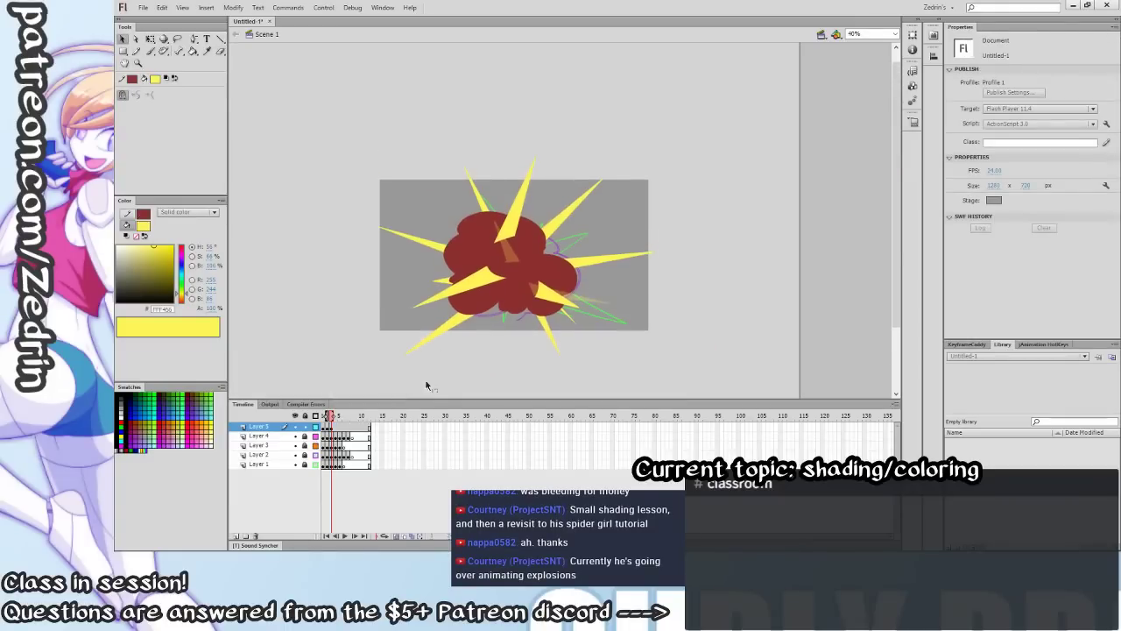
{"action": "left_click", "coordinate": [336, 428]}
{"action": "key", "text": "F7"}
{"action": "key", "text": "b"}
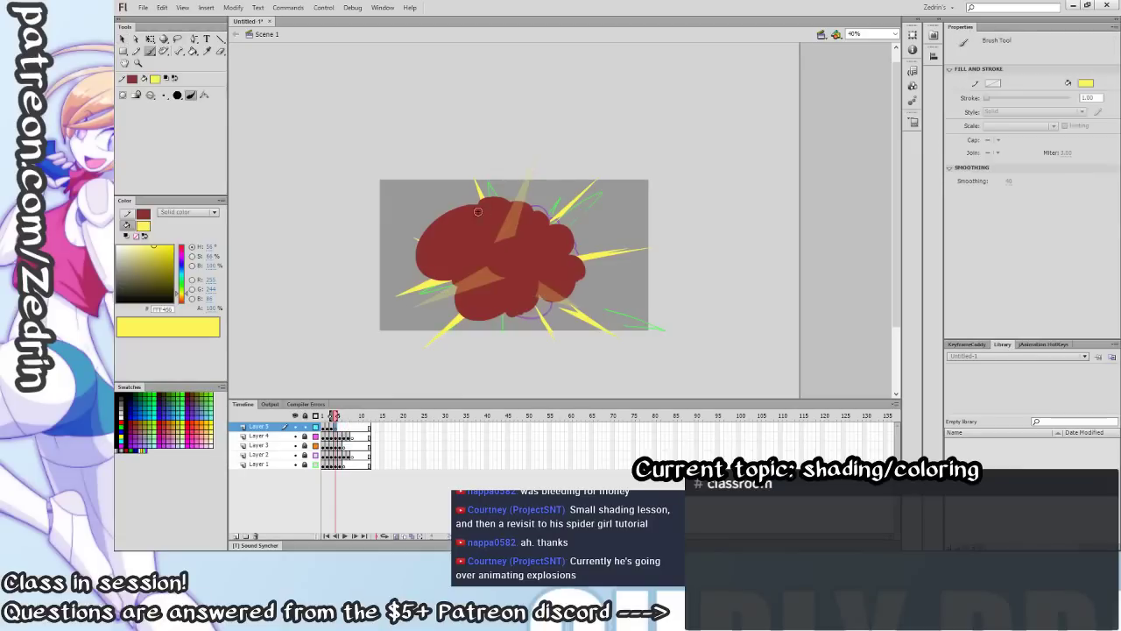
{"action": "left_click_drag", "start_coordinate": [483, 228], "coordinate": [470, 163]}
{"action": "key", "text": "ctrl+z"}
{"action": "left_click_drag", "start_coordinate": [473, 230], "coordinate": [435, 178]}
{"action": "left_click_drag", "start_coordinate": [473, 225], "coordinate": [474, 230]}
{"action": "left_click_drag", "start_coordinate": [457, 280], "coordinate": [428, 329]}
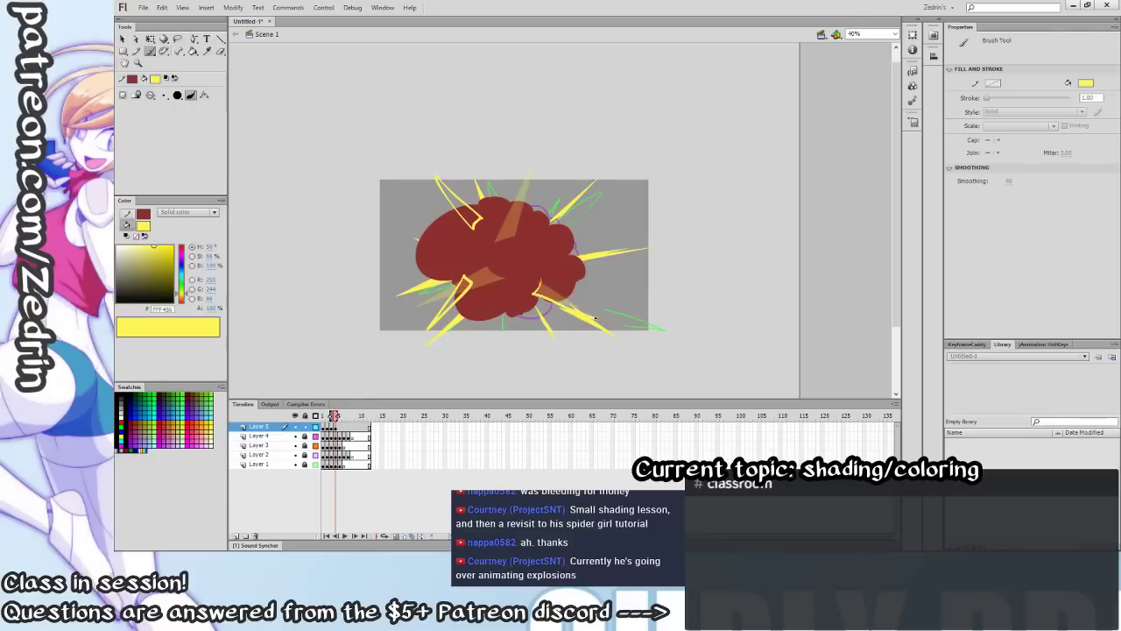
{"action": "key", "text": "ctrl+z"}
{"action": "key", "text": "ctrl+z"}
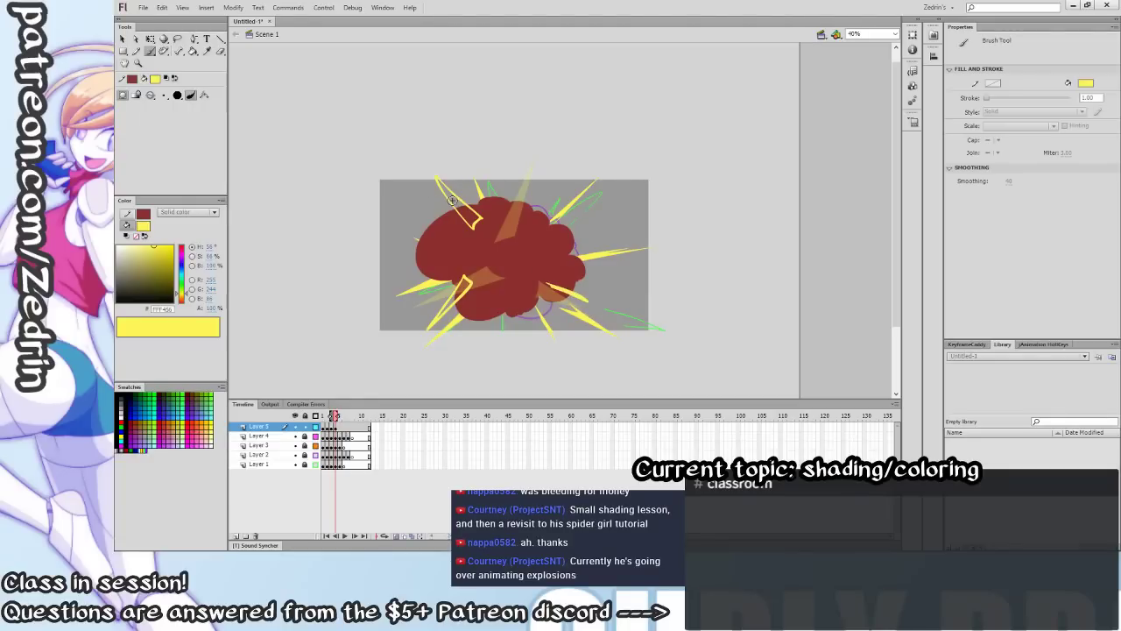
Fill the upper-left and lower-left spikes on frame 4 with yellow and straighten the spikes' edges.
{"action": "key", "text": "k"}
{"action": "left_click", "coordinate": [451, 199]}
{"action": "left_click", "coordinate": [449, 299]}
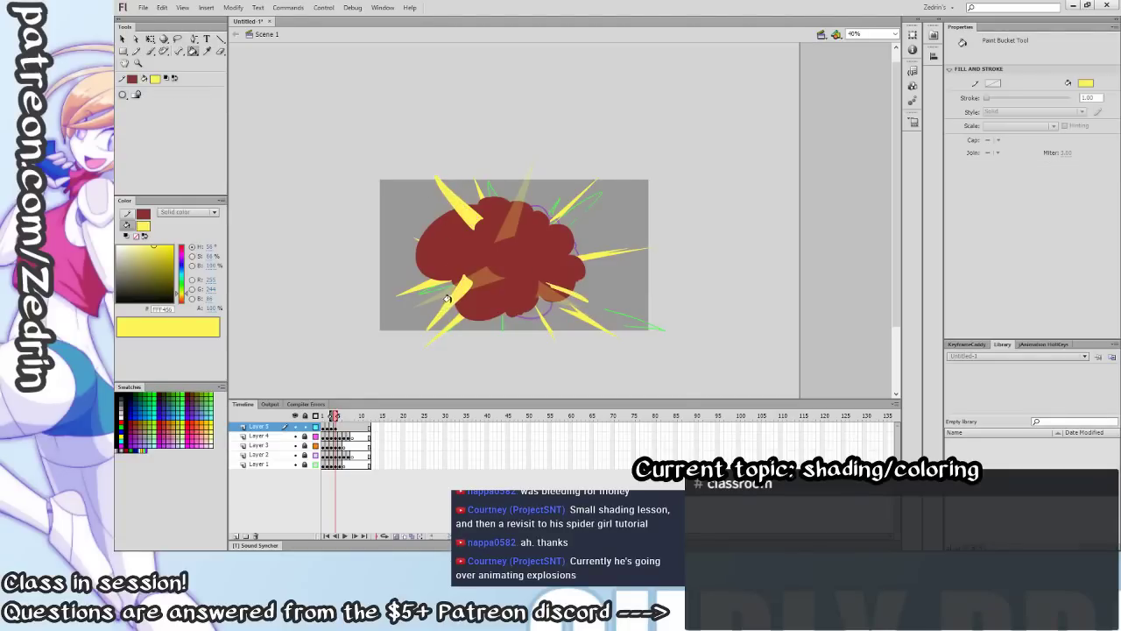
{"action": "left_click", "coordinate": [338, 427]}
{"action": "key", "text": "v"}
{"action": "left_click", "coordinate": [149, 97]}
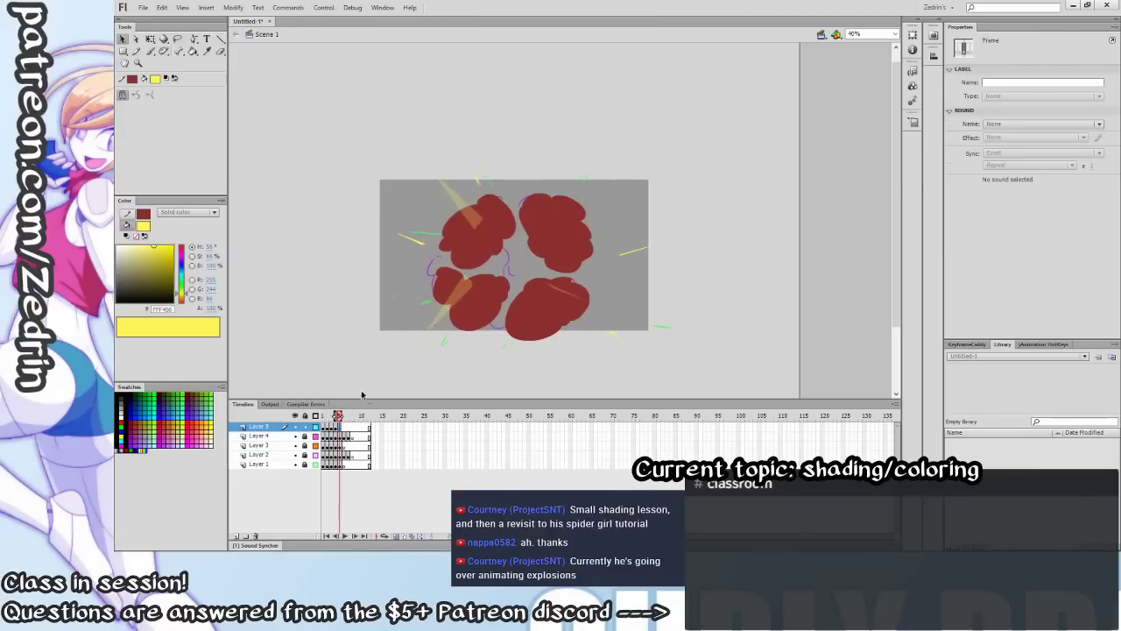
Brush small, thin yellow spike remnants around the outside of the smoke puffs on frame 5 of Layer 5.
{"action": "key", "text": "b"}
{"action": "left_click_drag", "start_coordinate": [435, 312], "coordinate": [435, 307]}
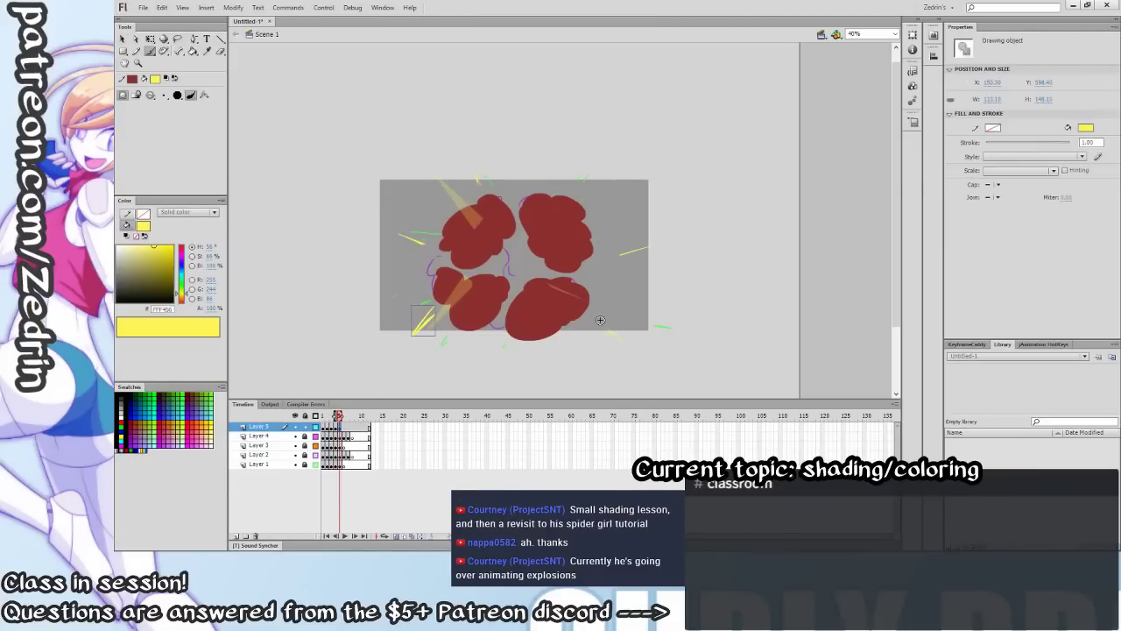
{"action": "left_click_drag", "start_coordinate": [600, 319], "coordinate": [610, 325]}
{"action": "left_click_drag", "start_coordinate": [592, 196], "coordinate": [622, 175]}
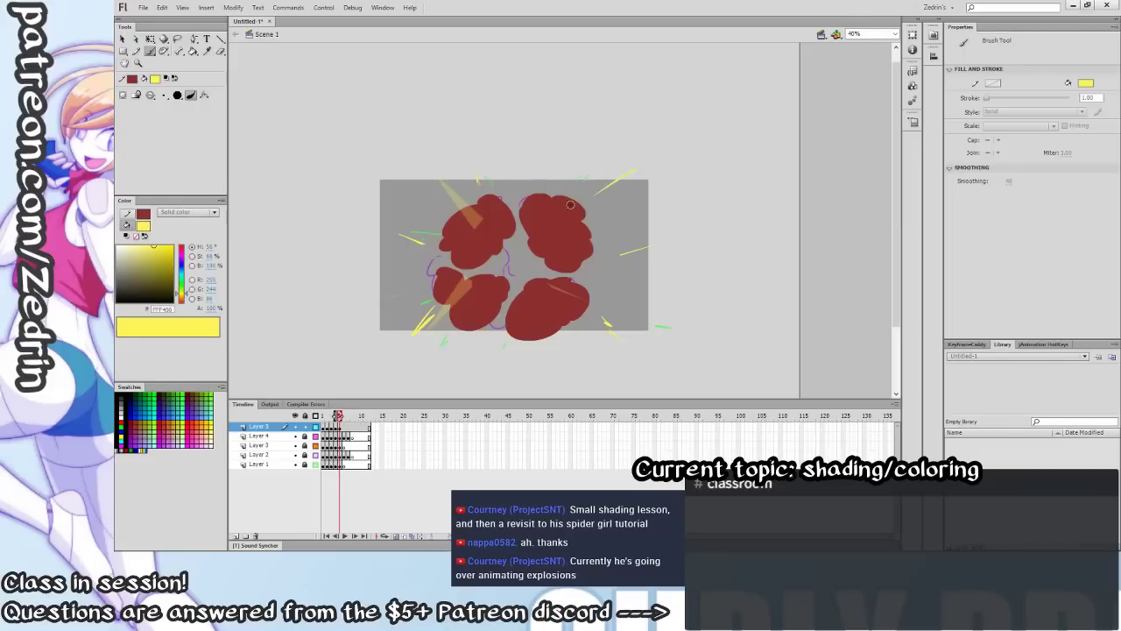
Straighten the spike remnants on frame 5 and play the animation.
{"action": "left_click", "coordinate": [340, 427]}
{"action": "key", "text": "v"}
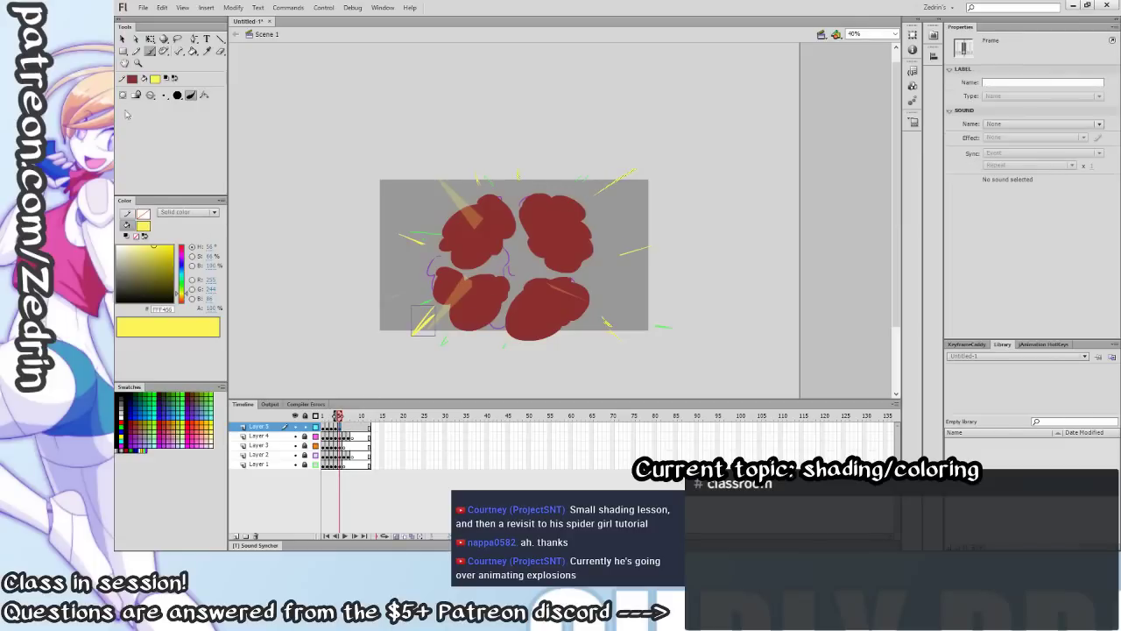
{"action": "left_click", "coordinate": [150, 94]}
{"action": "left_click", "coordinate": [150, 95]}
{"action": "key", "text": "Return"}
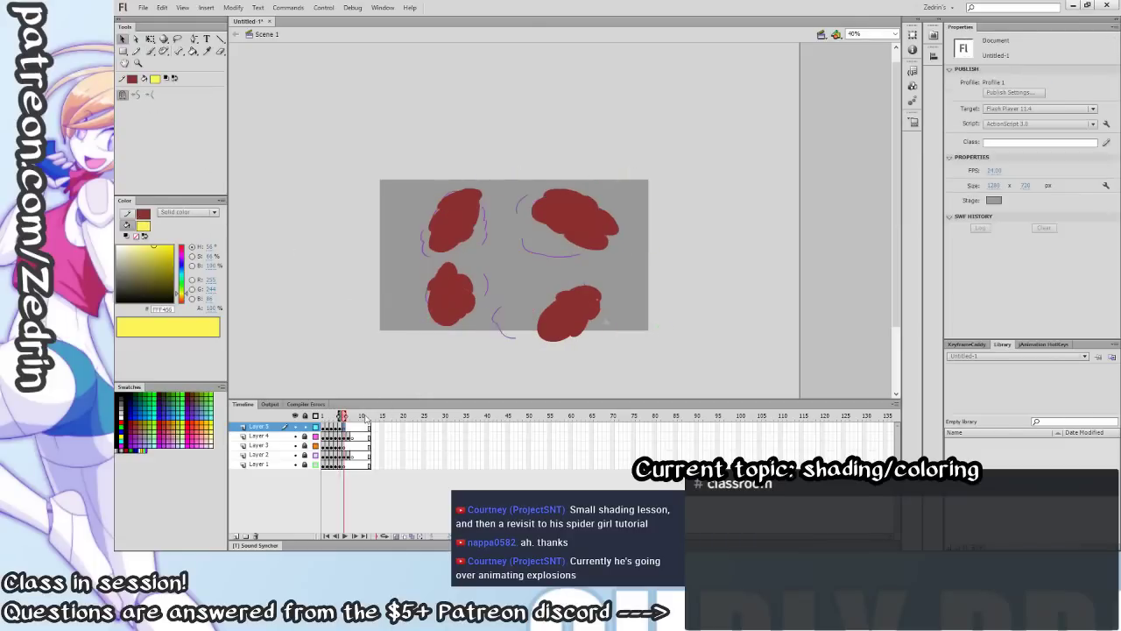
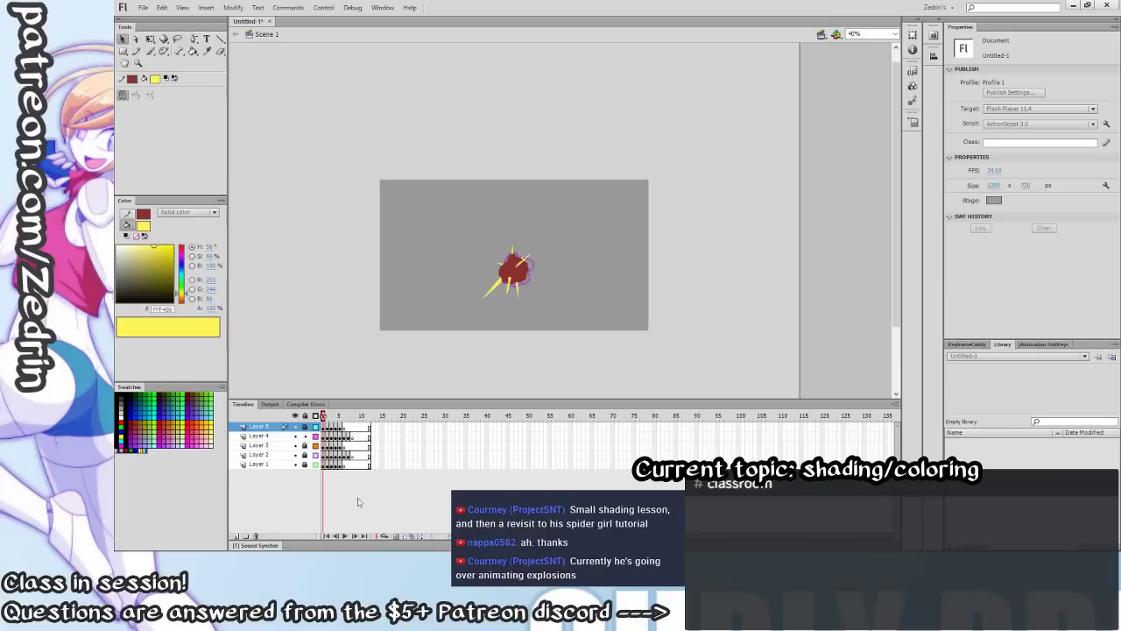
Recolour the smoke across all Layer 4 frames to warm grey (R 191, G 187, B 175) using multiple-frame editing, then check the frames.
{"action": "left_click", "coordinate": [286, 435]}
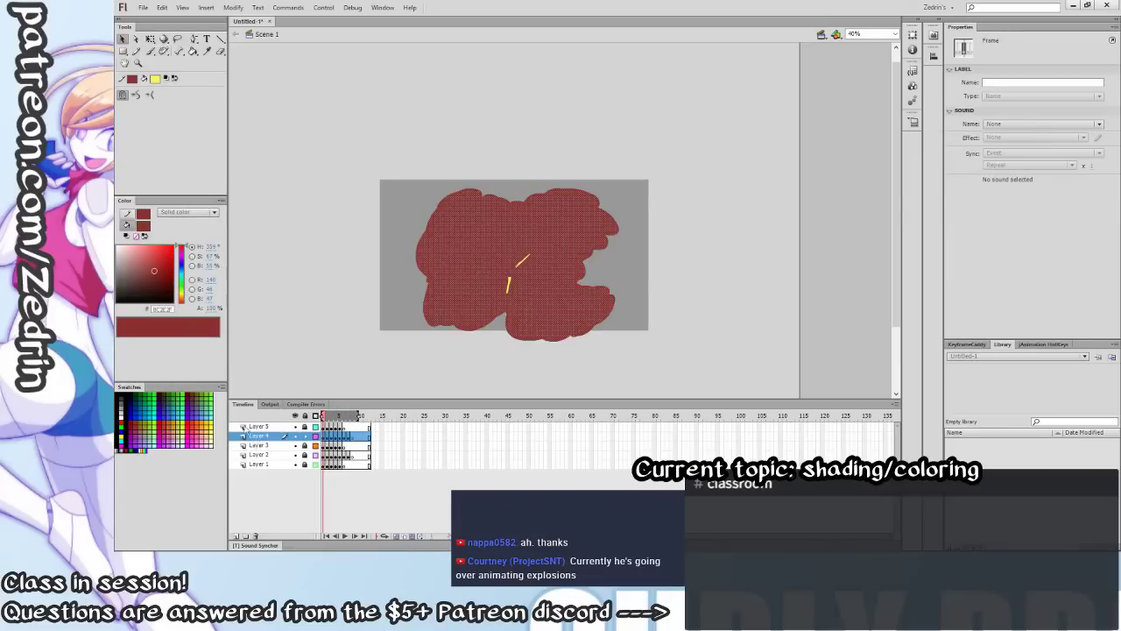
{"action": "left_click_drag", "start_coordinate": [137, 274], "coordinate": [120, 258]}
{"action": "left_click", "coordinate": [183, 300]}
{"action": "left_click", "coordinate": [368, 302]}
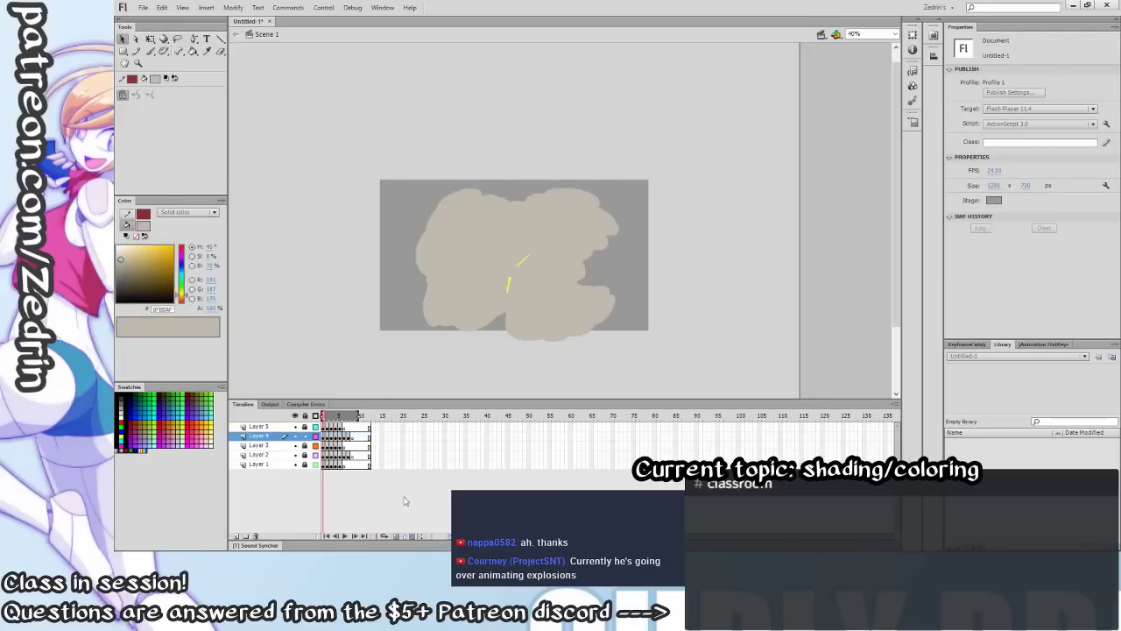
{"action": "left_click", "coordinate": [418, 536]}
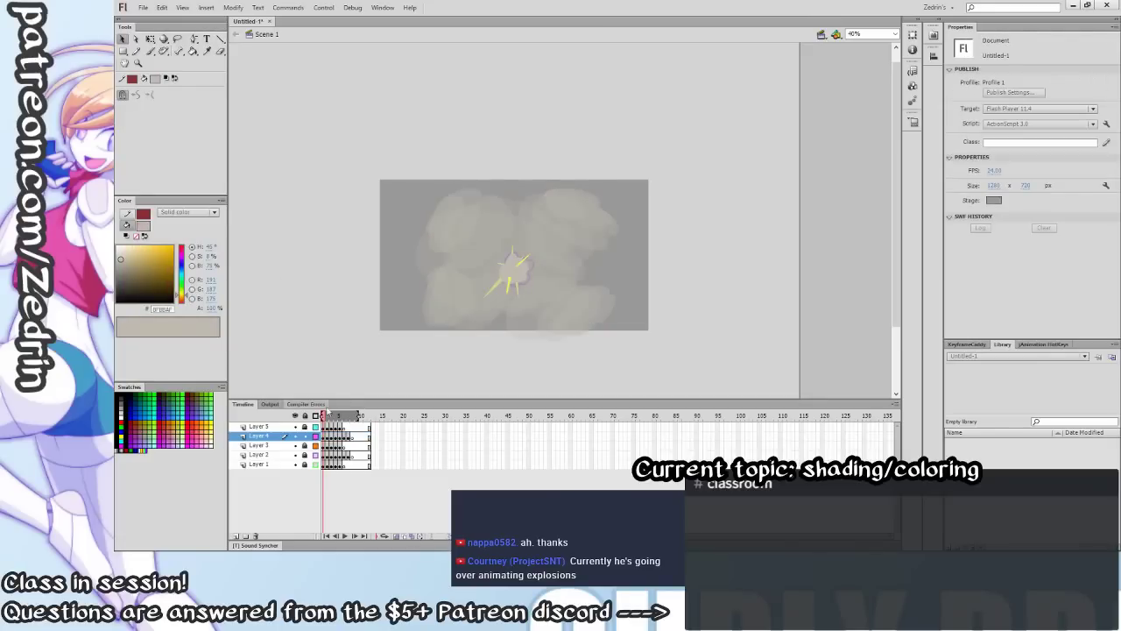
{"action": "left_click", "coordinate": [397, 536]}
{"action": "left_click_drag", "start_coordinate": [331, 416], "coordinate": [317, 421]}
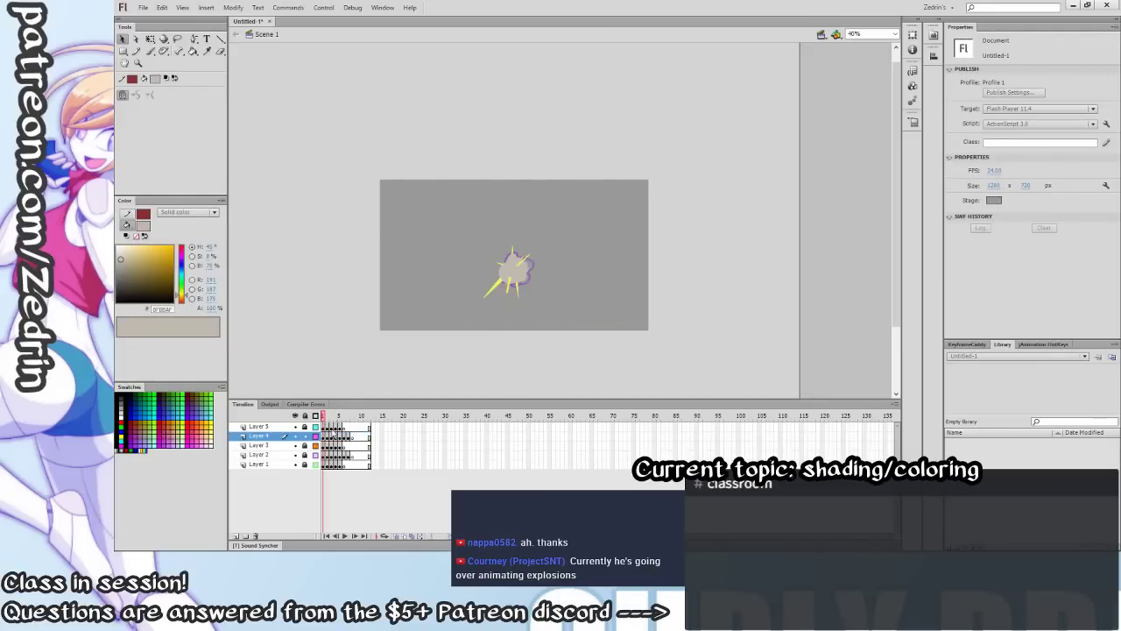
Recolour the spikes on all frames of Layers 3 and 5 to pale yellow with hue 56°, saturation 31% and brightness 96%.
{"action": "left_click", "coordinate": [413, 536]}
{"action": "left_click", "coordinate": [280, 446]}
{"action": "left_click", "coordinate": [277, 428], "text": "shift"}
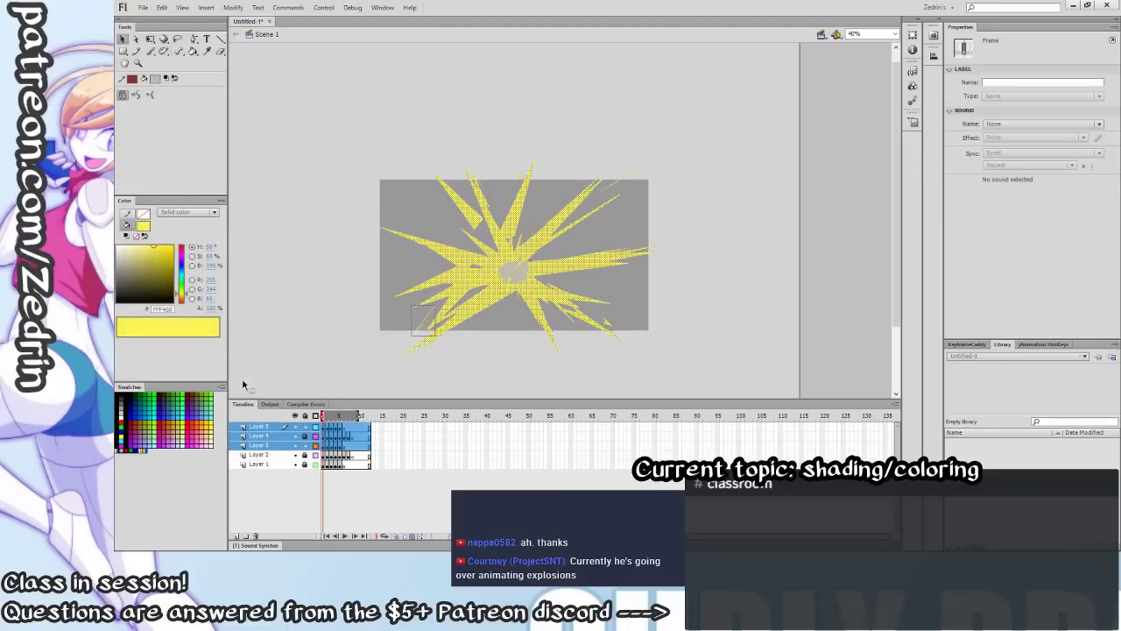
{"action": "left_click_drag", "start_coordinate": [411, 305], "coordinate": [436, 335]}
{"action": "left_click_drag", "start_coordinate": [143, 248], "coordinate": [133, 247]}
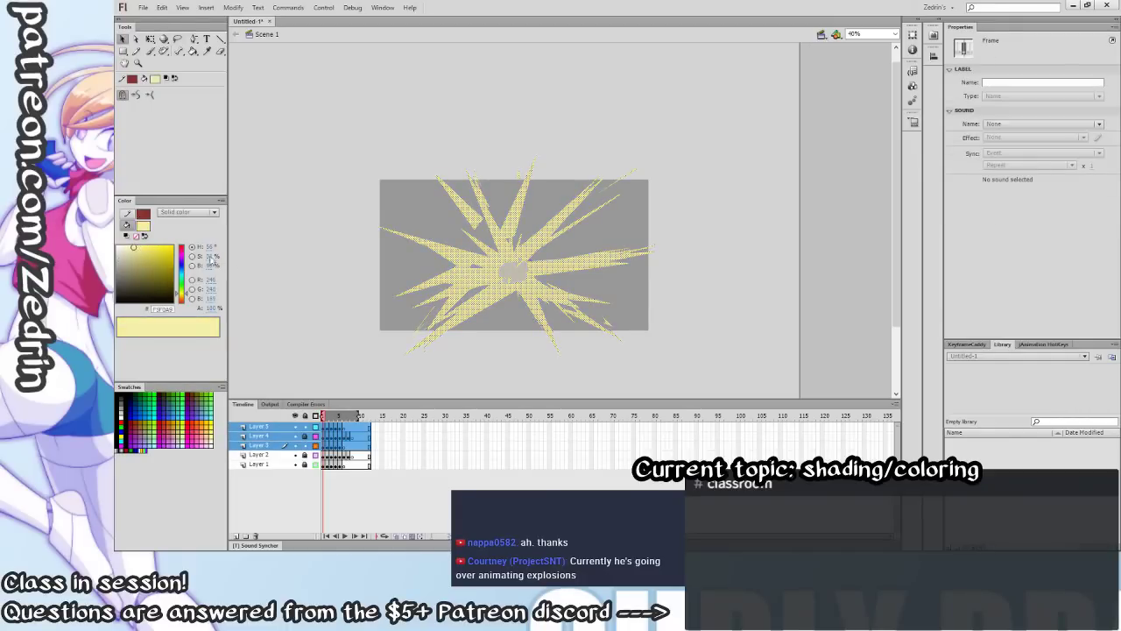
{"action": "left_click", "coordinate": [352, 303]}
{"action": "left_click", "coordinate": [413, 538]}
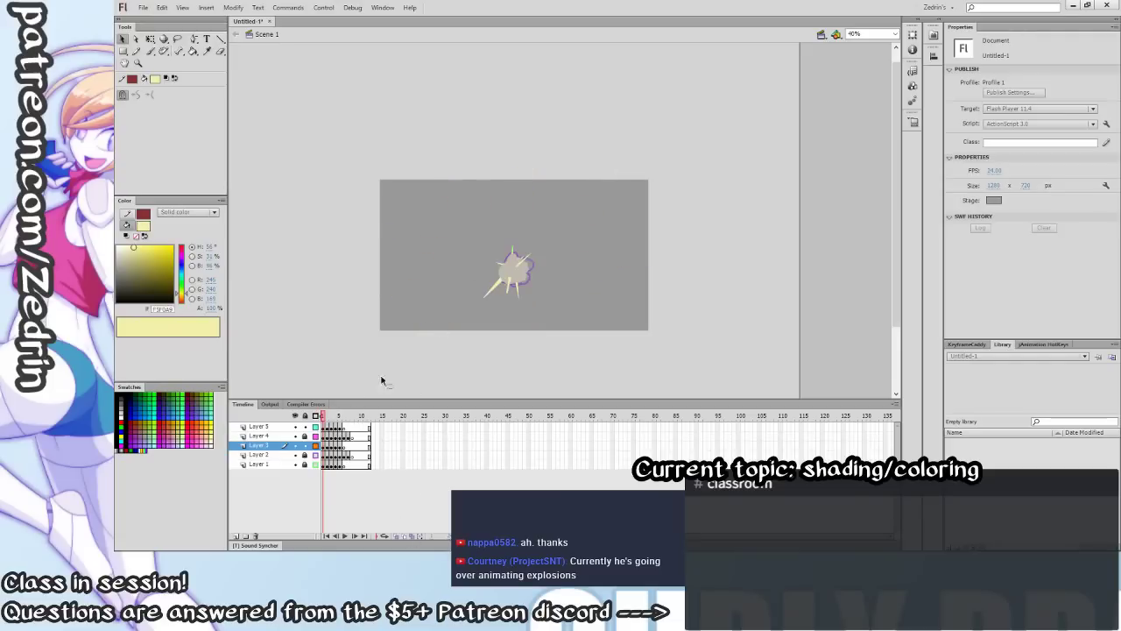
{"action": "mouse_move", "coordinate": [332, 417]}
{"action": "left_mouse_down"}
{"action": "mouse_move", "coordinate": [349, 423]}
{"action": "mouse_move", "coordinate": [332, 426]}
{"action": "left_mouse_up"}
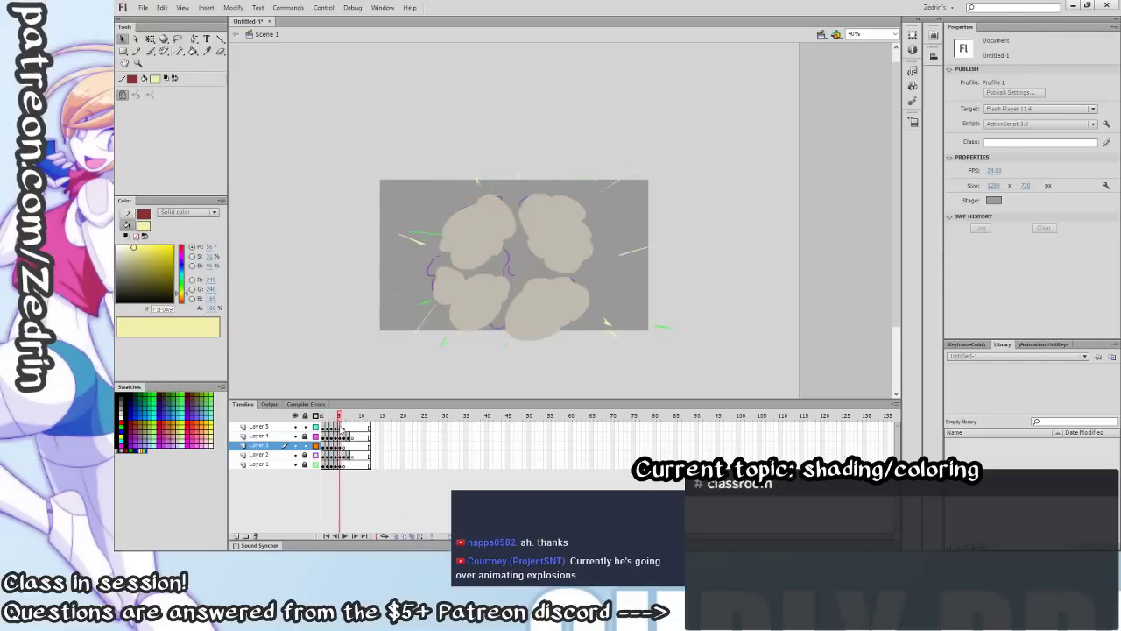
Unlock Layer 4, enlarge the smoke puffs from frame 5 onward with Free Transform, and play the animation from frame 1.
{"action": "left_click", "coordinate": [341, 436]}
{"action": "left_click", "coordinate": [305, 436]}
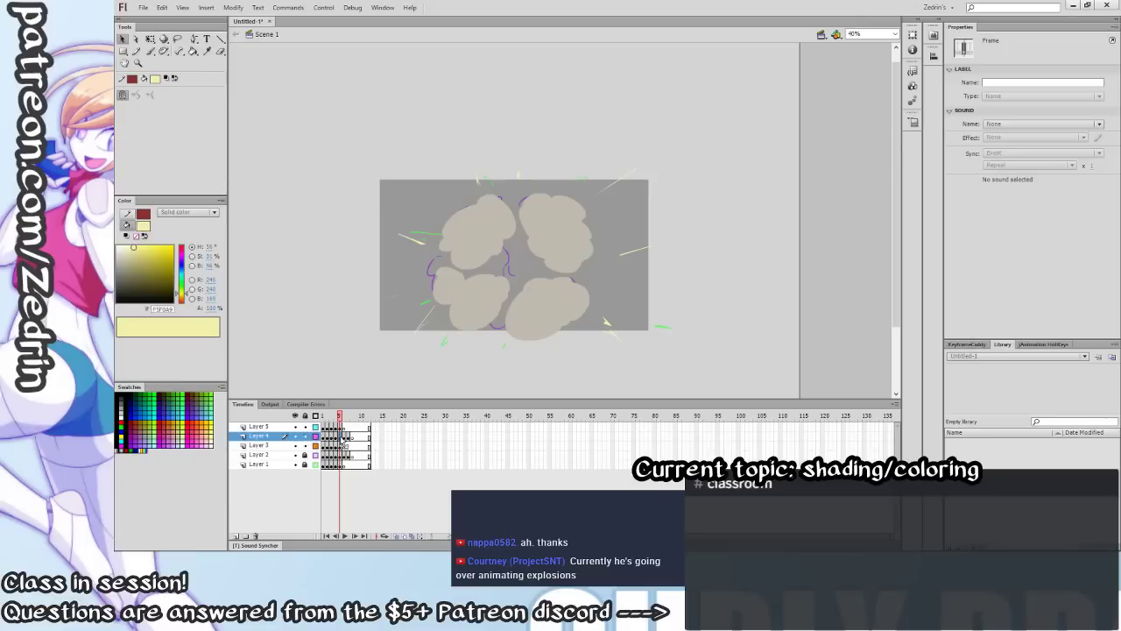
{"action": "left_click", "coordinate": [340, 436]}
{"action": "key", "text": "q"}
{"action": "left_click_drag", "start_coordinate": [595, 343], "coordinate": [640, 355]}
{"action": "left_click", "coordinate": [345, 435]}
{"action": "left_click", "coordinate": [349, 436]}
{"action": "left_click", "coordinate": [634, 363]}
{"action": "left_click_drag", "start_coordinate": [347, 416], "coordinate": [328, 426]}
{"action": "key", "text": "comma"}
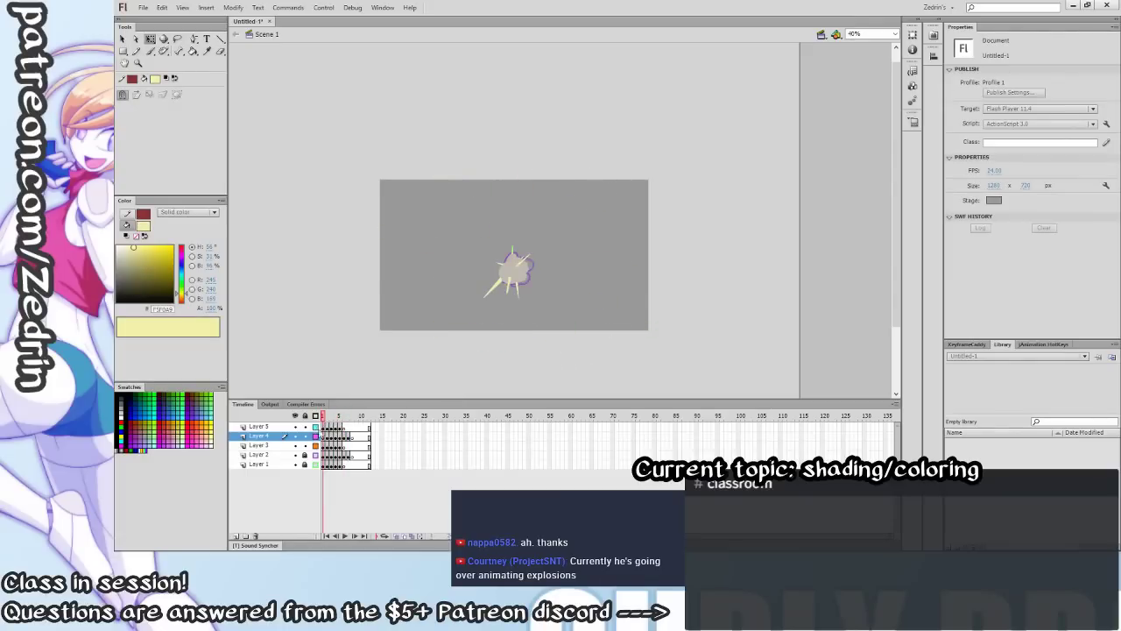
{"action": "key", "text": "Return"}
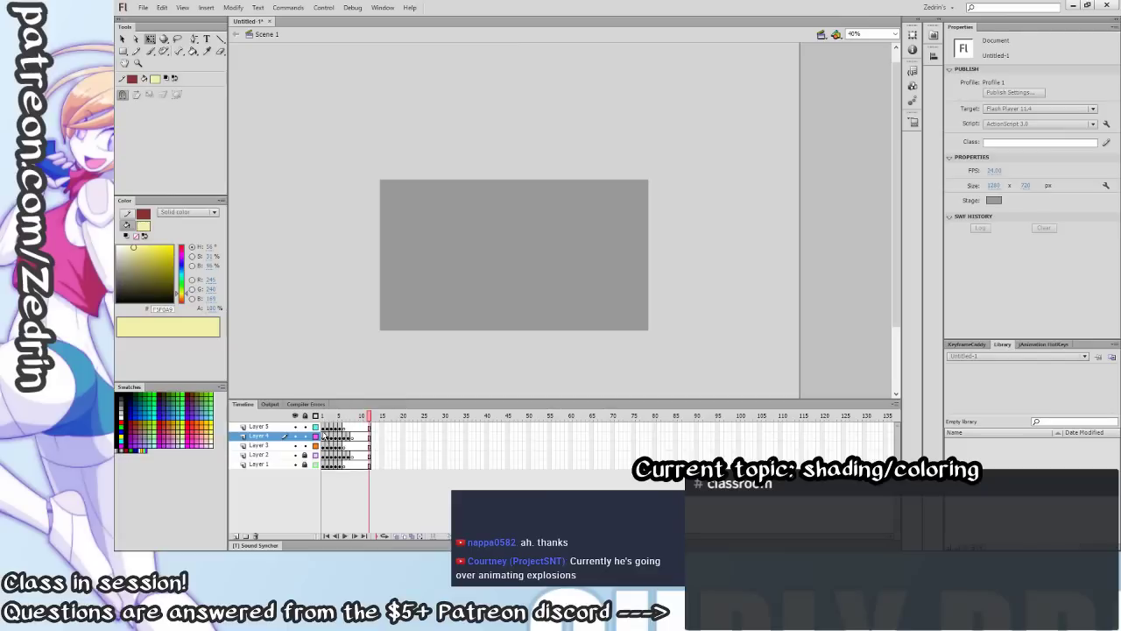
Extend the drawings with an extra held frame each across all five layers.
{"action": "left_click_drag", "start_coordinate": [323, 426], "coordinate": [336, 474]}
{"action": "key", "text": "F5"}
{"action": "left_click", "coordinate": [348, 446]}
{"action": "left_click_drag", "start_coordinate": [332, 427], "coordinate": [333, 467]}
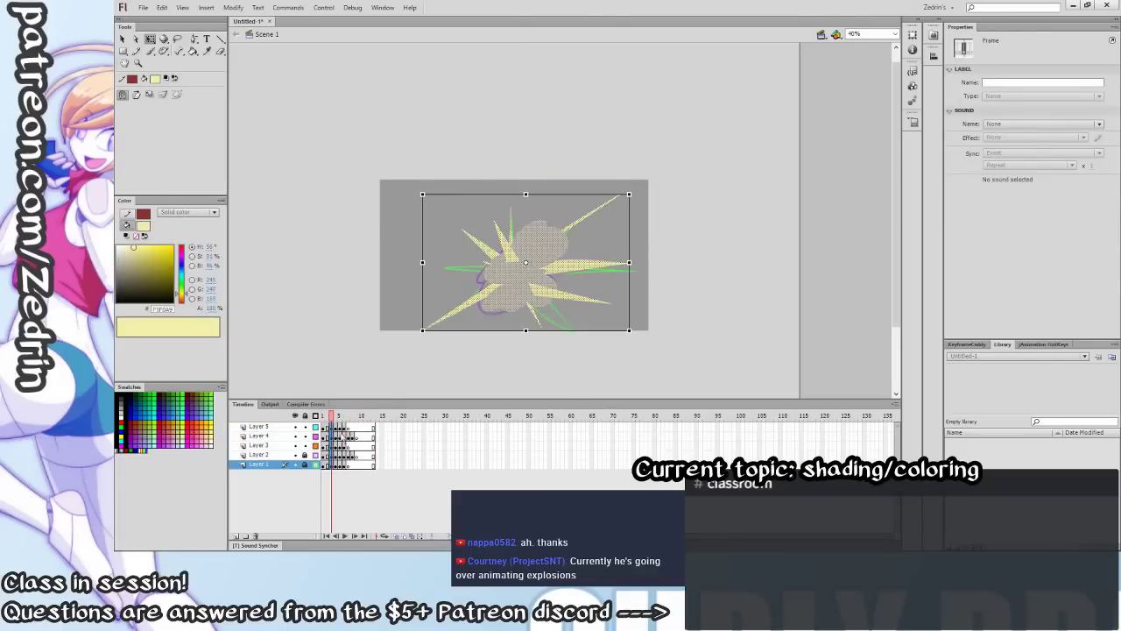
{"action": "key", "text": "F5"}
{"action": "left_click_drag", "start_coordinate": [340, 427], "coordinate": [366, 466]}
{"action": "key", "text": "F5"}
{"action": "key", "text": "F5"}
{"action": "key", "text": "F5"}
{"action": "key", "text": "F5"}
Insert one more held frame at frame 13 across all layers and play the animation.
{"action": "left_click", "coordinate": [370, 445]}
{"action": "left_click", "coordinate": [377, 446]}
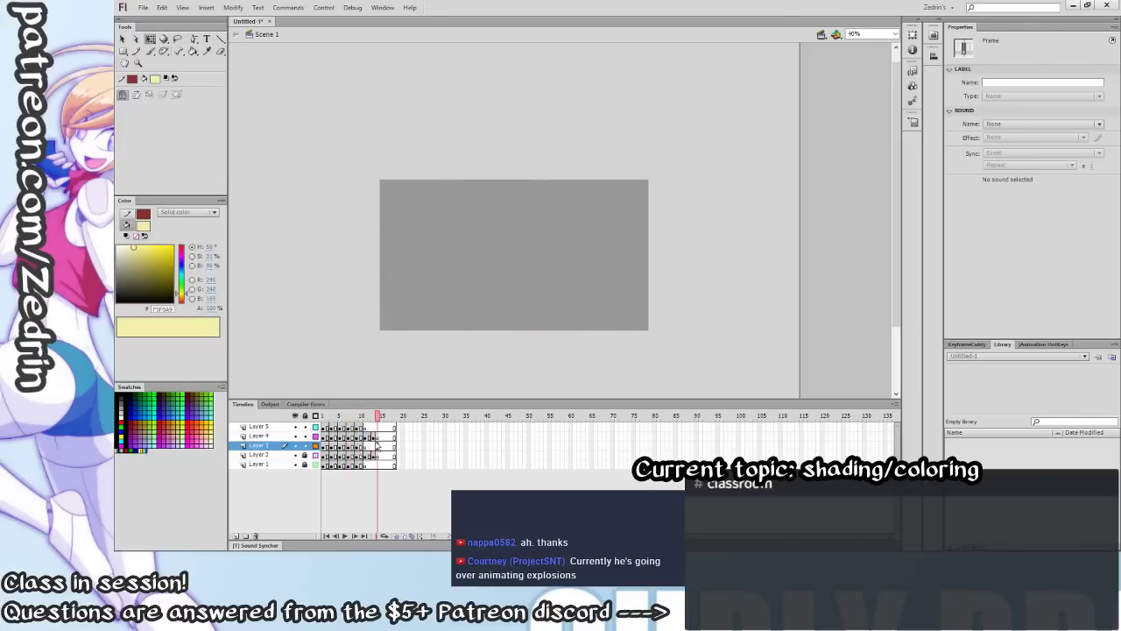
{"action": "left_click", "coordinate": [373, 445]}
{"action": "left_click_drag", "start_coordinate": [373, 426], "coordinate": [373, 466]}
{"action": "key", "text": "F5"}
{"action": "key", "text": "Return"}
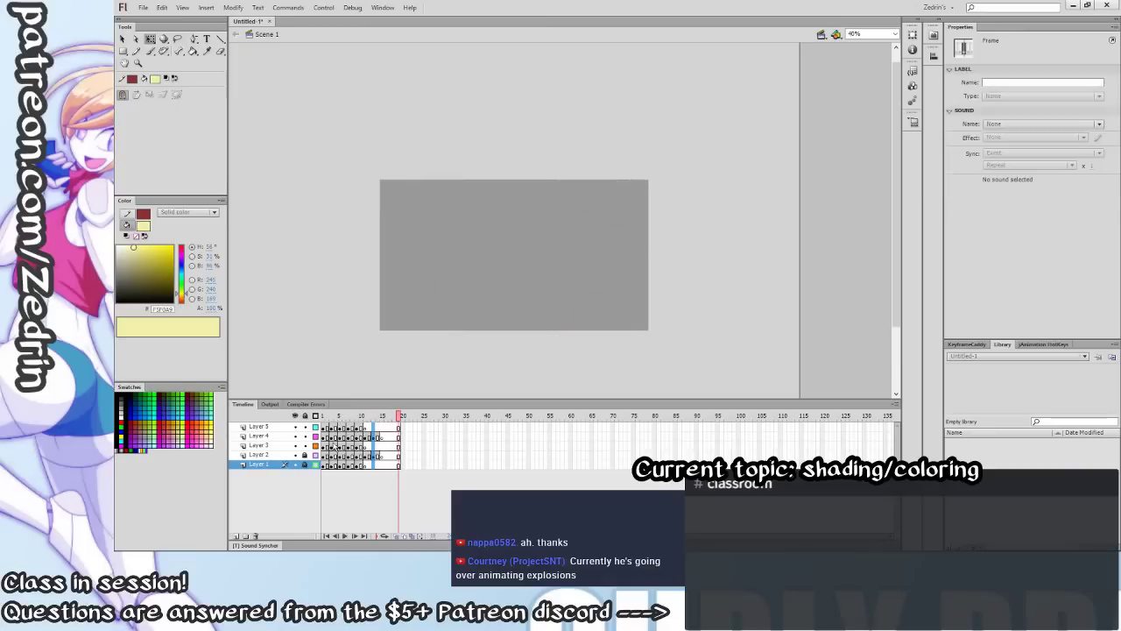
Remove the extra held frame from each of the first three drawings across all layers and play the animation.
{"action": "key", "text": "shift+F5"}
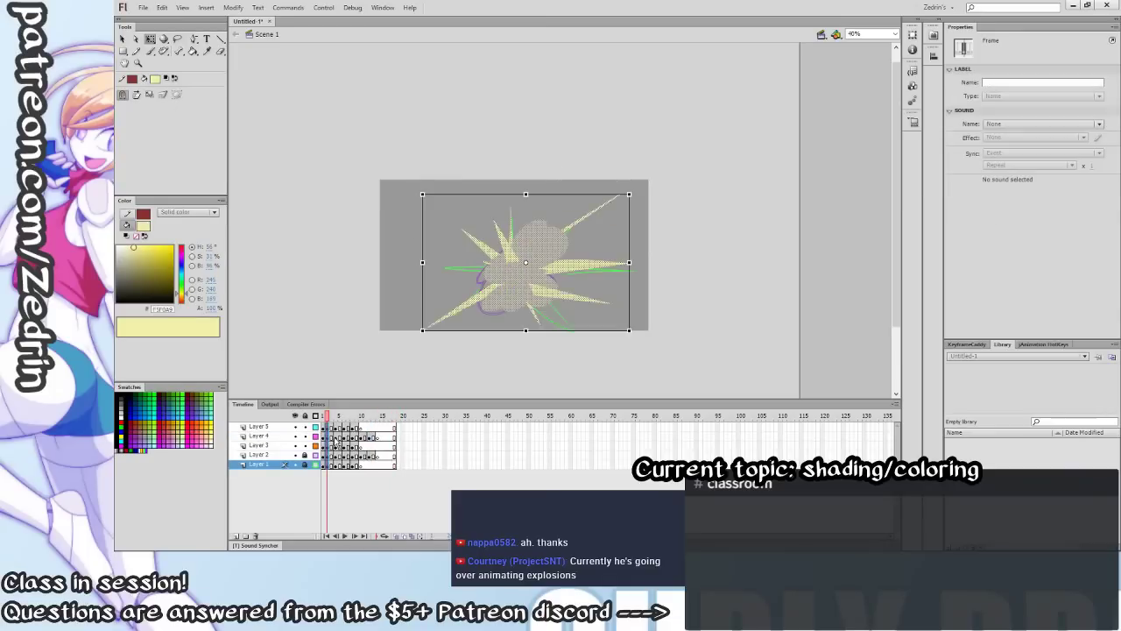
{"action": "left_click", "coordinate": [332, 438]}
{"action": "left_click_drag", "start_coordinate": [332, 428], "coordinate": [331, 465]}
{"action": "key", "text": "shift+F5"}
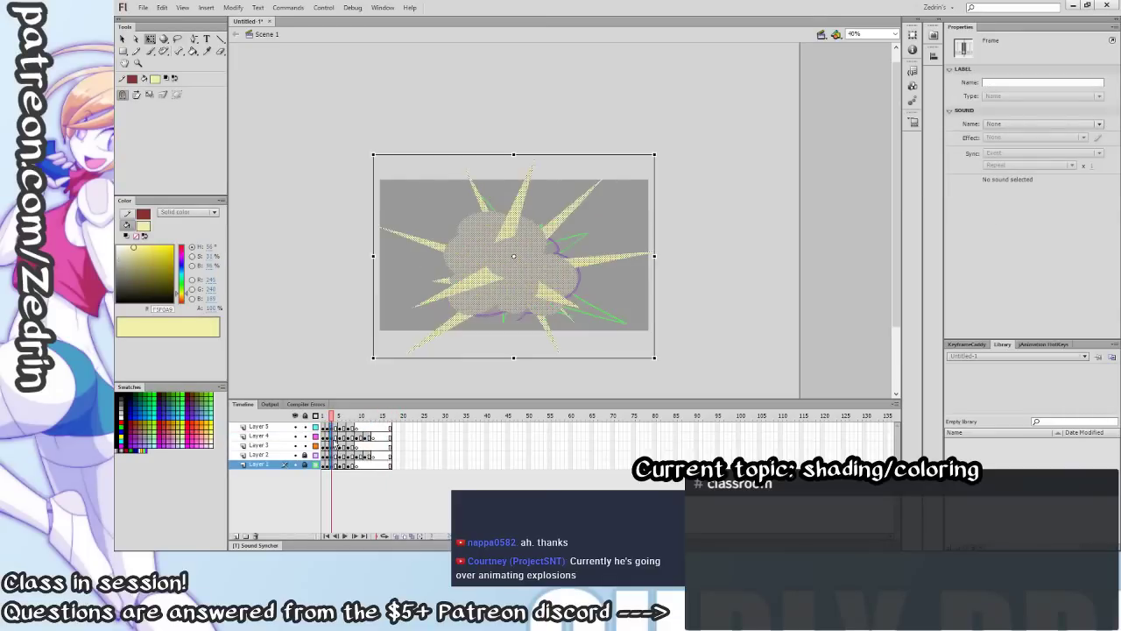
{"action": "left_click", "coordinate": [336, 437]}
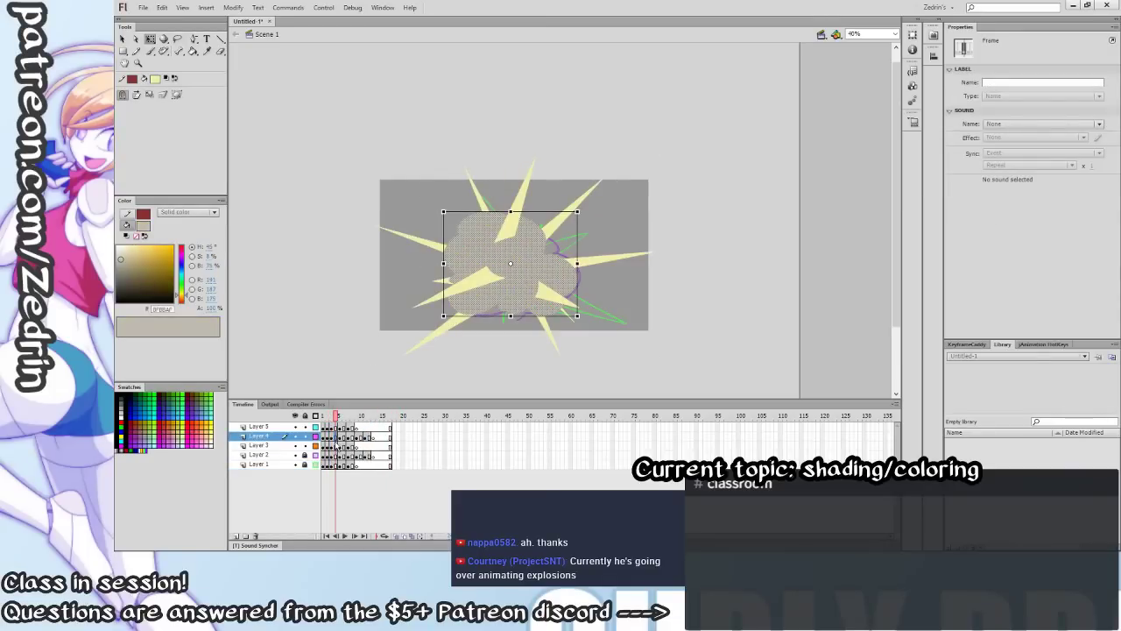
{"action": "key", "text": "Return"}
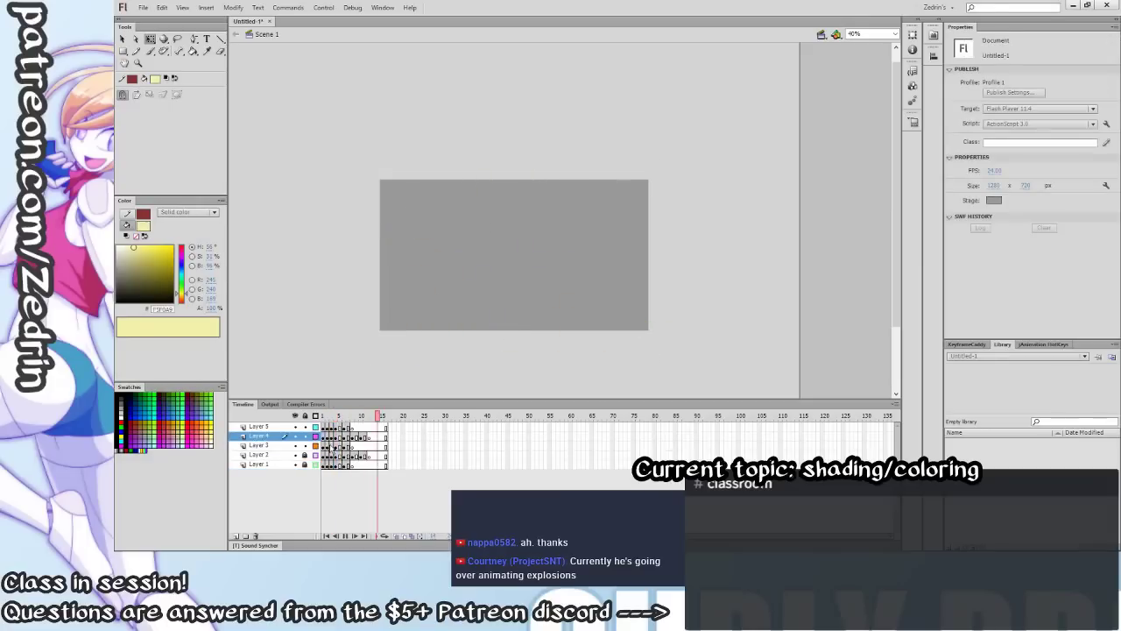
Play the animation through and return to frame 1.
{"action": "key", "text": "Return"}
{"action": "key", "text": "Return"}
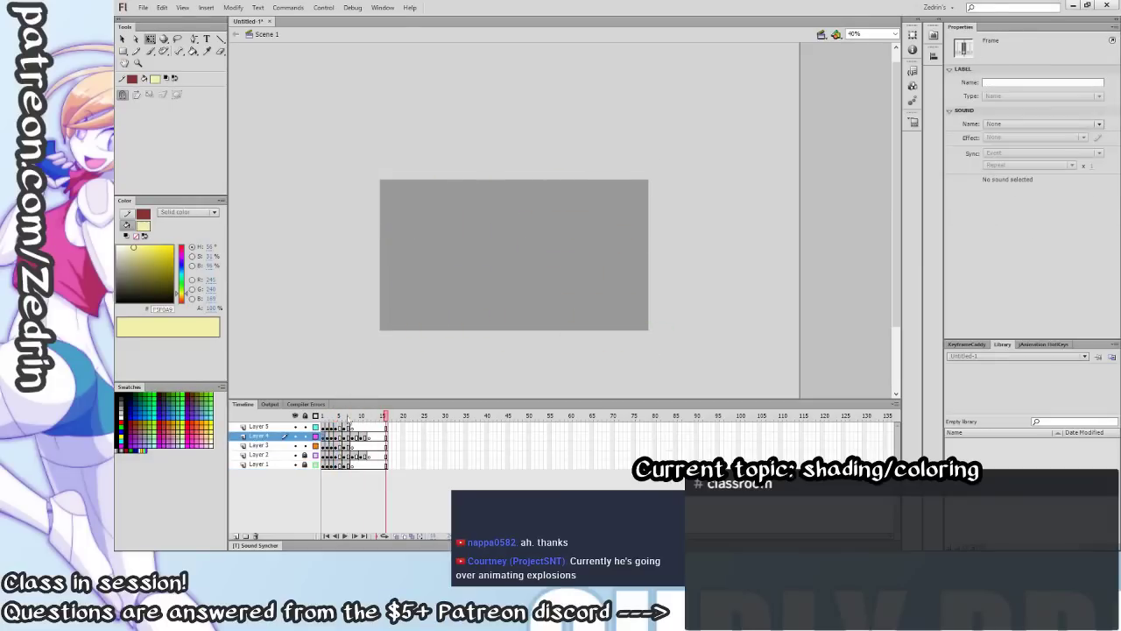
{"action": "left_click", "coordinate": [322, 416]}
{"action": "left_click", "coordinate": [335, 328]}
Sample the smoke's light colour on frame 1 and darken it to the grey-brown #747168 as a shading colour.
{"action": "left_click", "coordinate": [523, 240], "text": "ctrl"}
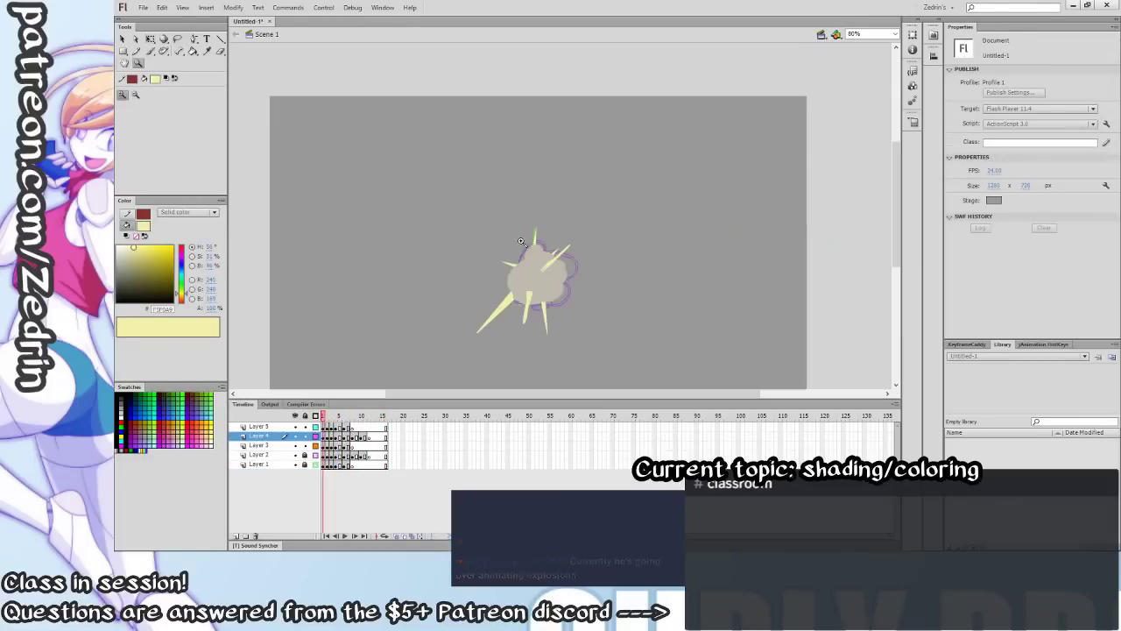
{"action": "left_click_drag", "start_coordinate": [523, 242], "coordinate": [480, 260]}
{"action": "key", "text": "b"}
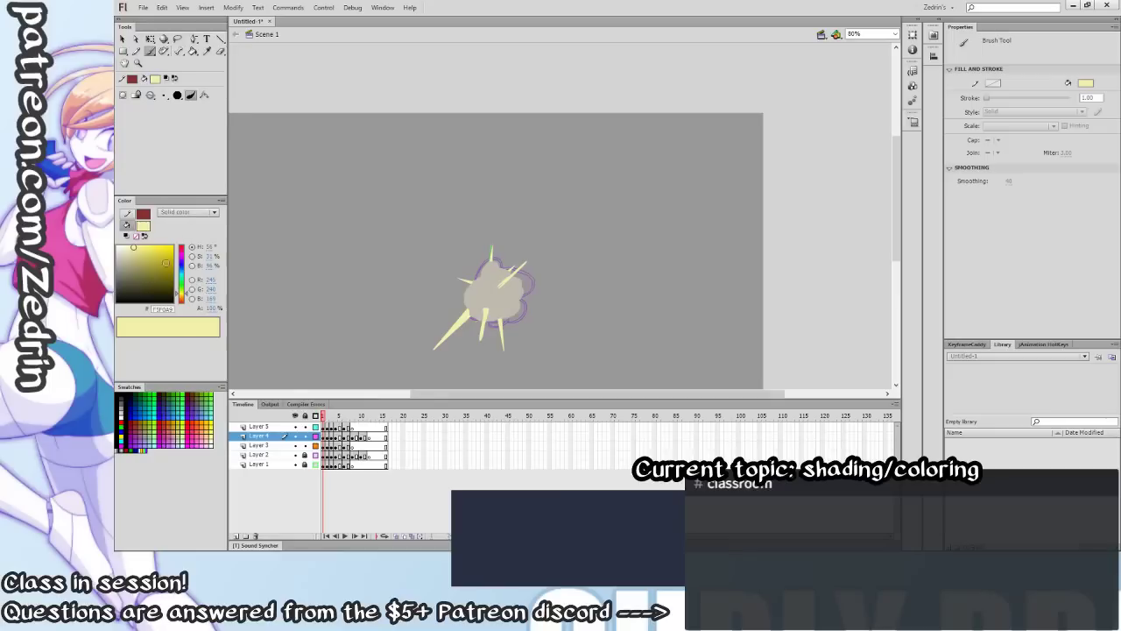
{"action": "key", "text": "i"}
{"action": "left_click", "coordinate": [480, 293]}
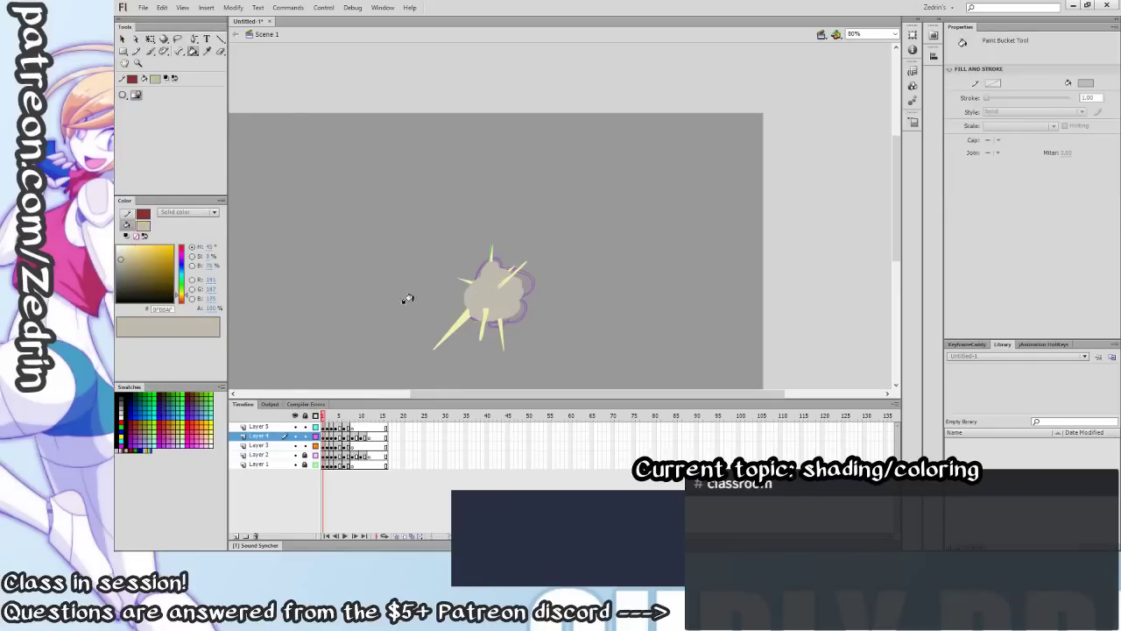
{"action": "left_click", "coordinate": [121, 273]}
{"action": "key", "text": "v"}
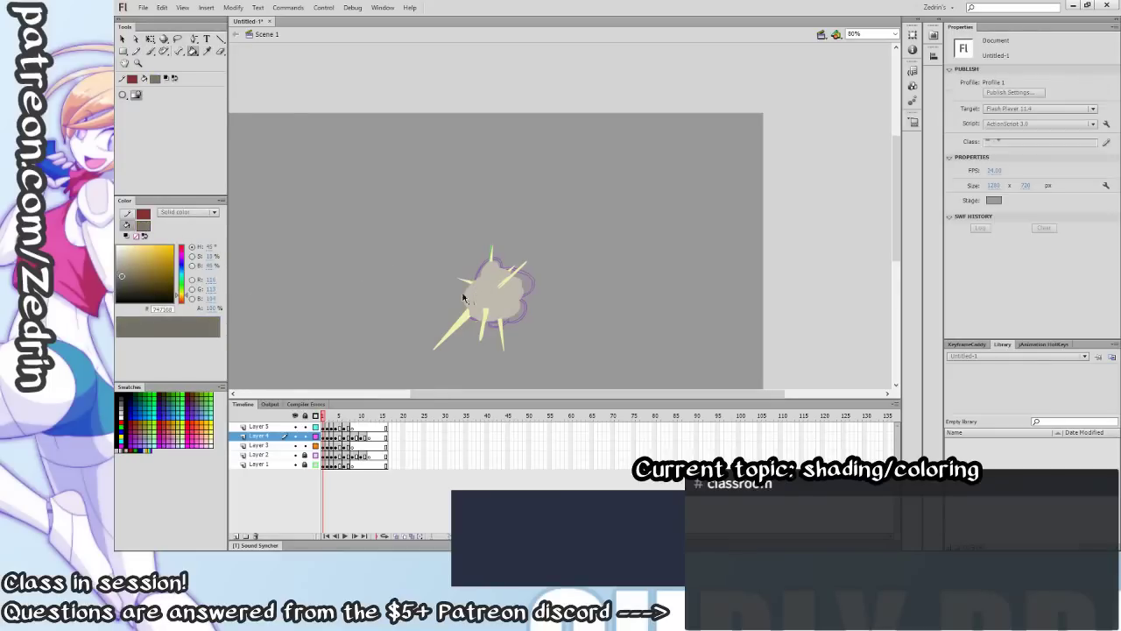
Select the frame 1 smoke and set the Brush to Paint Selection with a larger brush size.
{"action": "left_click", "coordinate": [483, 304]}
{"action": "key", "text": "b"}
{"action": "left_click", "coordinate": [149, 96]}
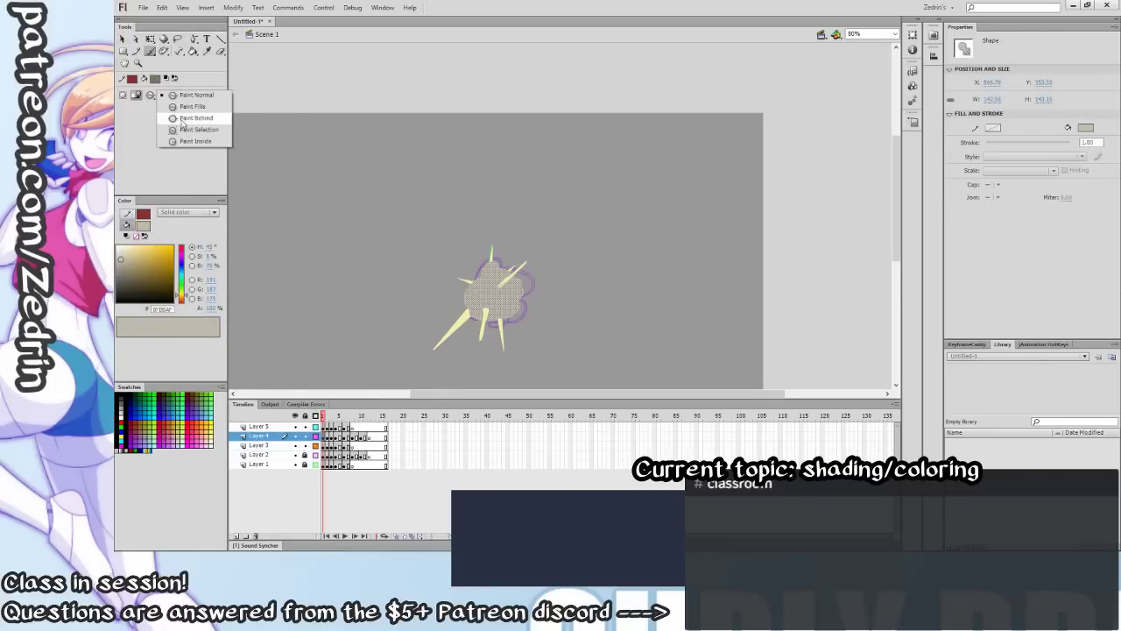
{"action": "left_click", "coordinate": [179, 134]}
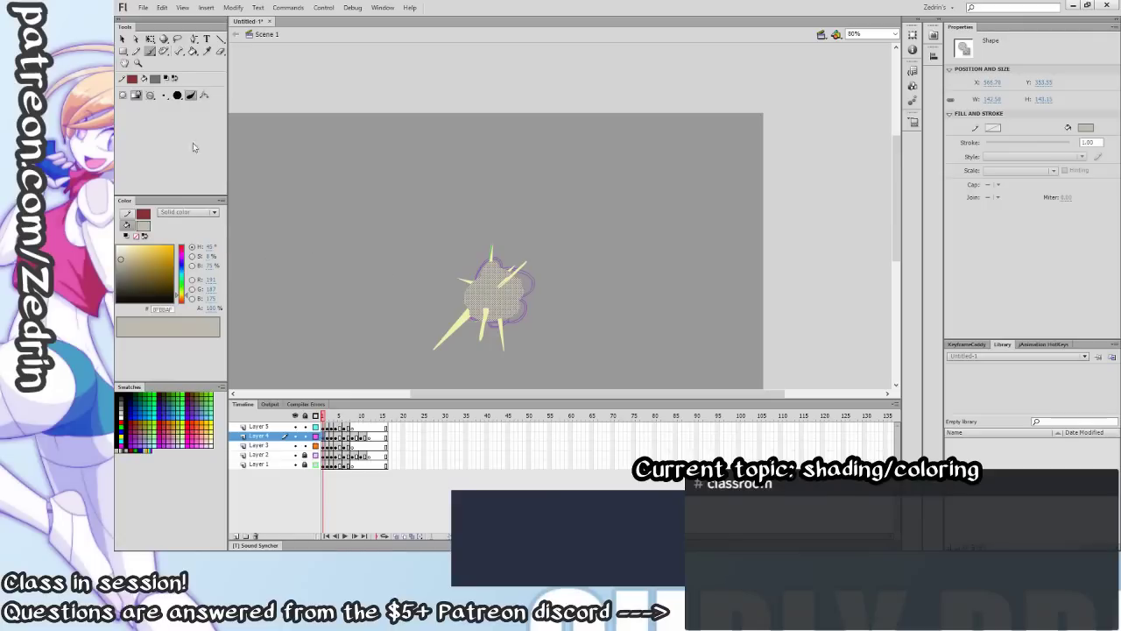
{"action": "left_click", "coordinate": [166, 97]}
{"action": "left_click", "coordinate": [188, 165]}
Keep the dark shade in one swatch, sample the light smoke colour into the other, and reselect the smoke.
{"action": "key", "text": "v"}
{"action": "left_click", "coordinate": [375, 277]}
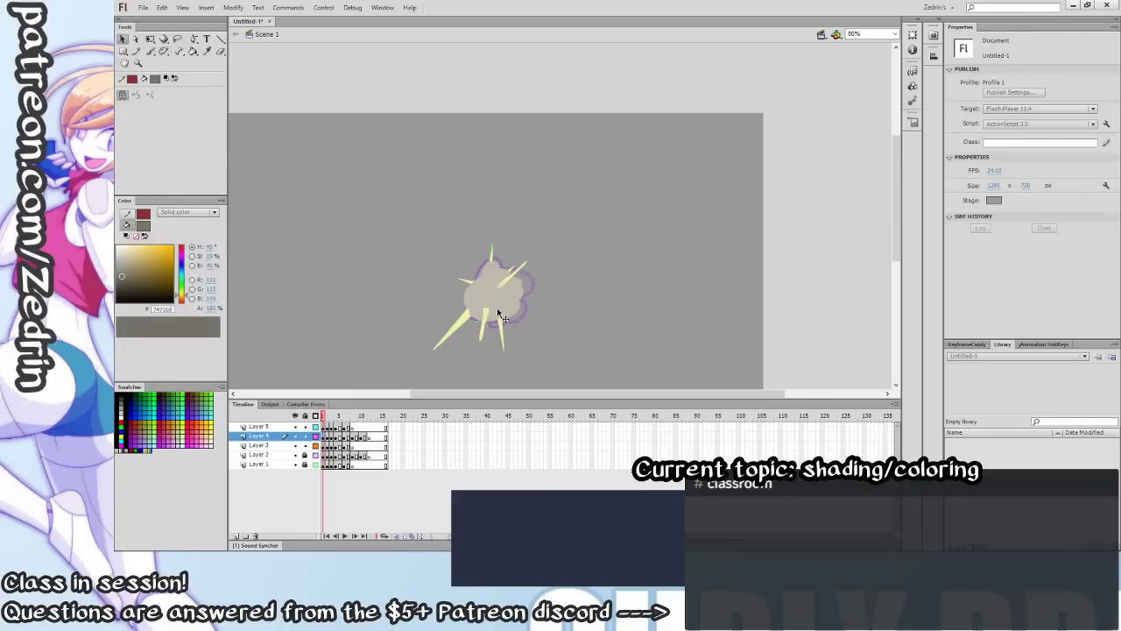
{"action": "key", "text": "i"}
{"action": "key", "text": "x"}
{"action": "left_click", "coordinate": [501, 298]}
{"action": "key", "text": "v"}
{"action": "left_click", "coordinate": [498, 299]}
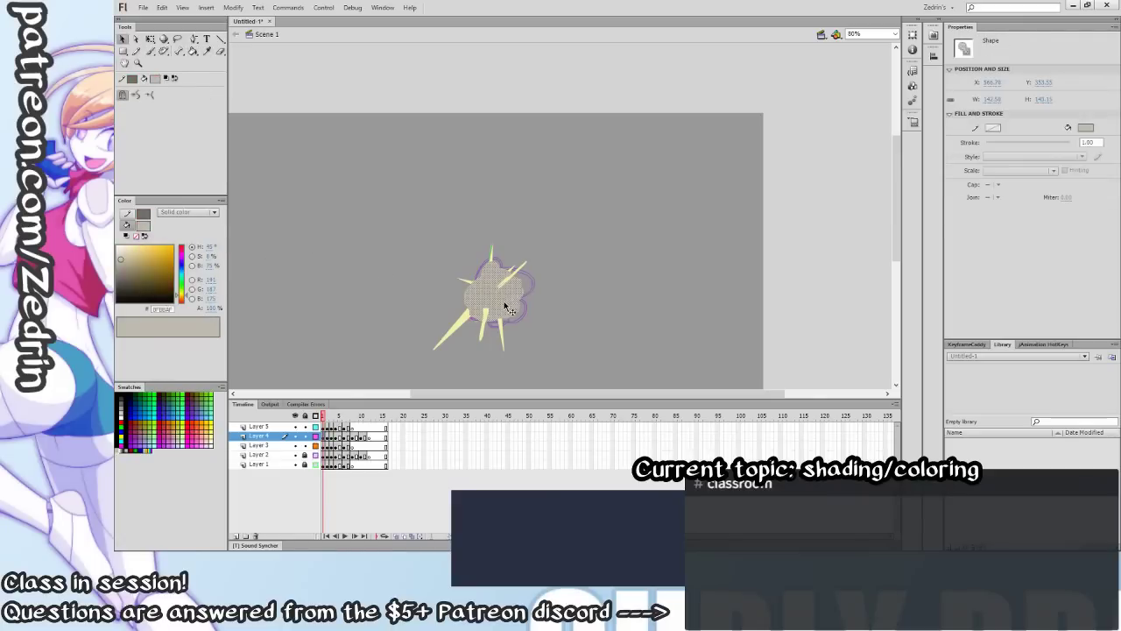
Paint dark shading over the lower part of the frame 1 smoke and brush light rounded puffs back over it.
{"action": "key", "text": "b"}
{"action": "mouse_move", "coordinate": [473, 284]}
{"action": "left_mouse_down"}
{"action": "mouse_move", "coordinate": [473, 315]}
{"action": "mouse_move", "coordinate": [511, 299]}
{"action": "mouse_move", "coordinate": [506, 313]}
{"action": "mouse_move", "coordinate": [498, 303]}
{"action": "left_mouse_up"}
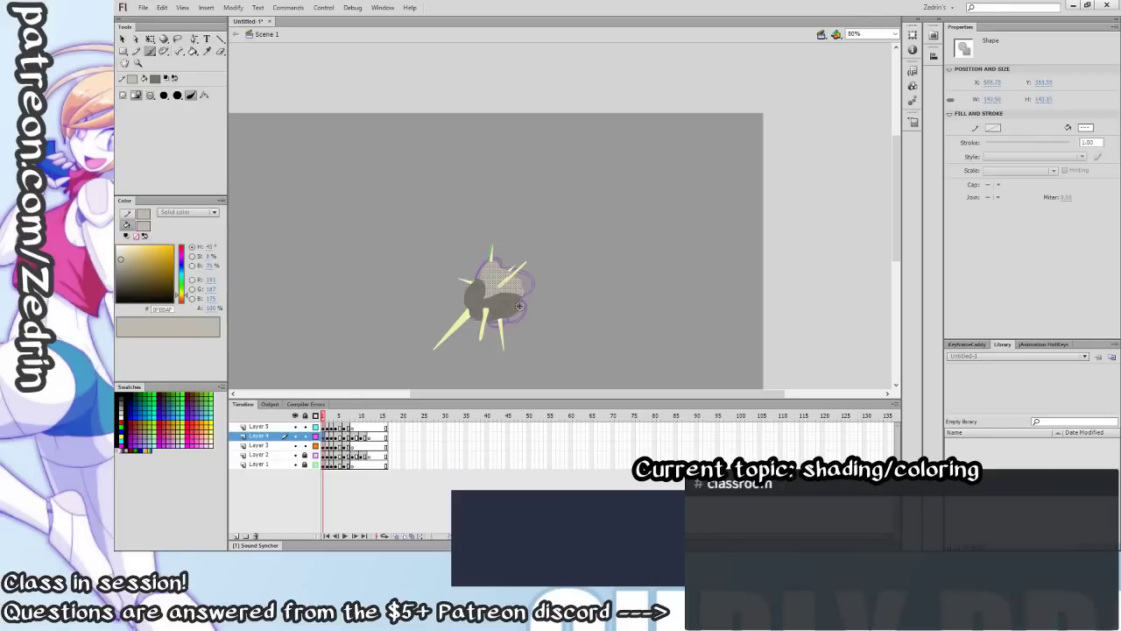
{"action": "key", "text": "v"}
{"action": "left_click", "coordinate": [539, 331]}
{"action": "left_click", "coordinate": [506, 306]}
{"action": "key", "text": "b"}
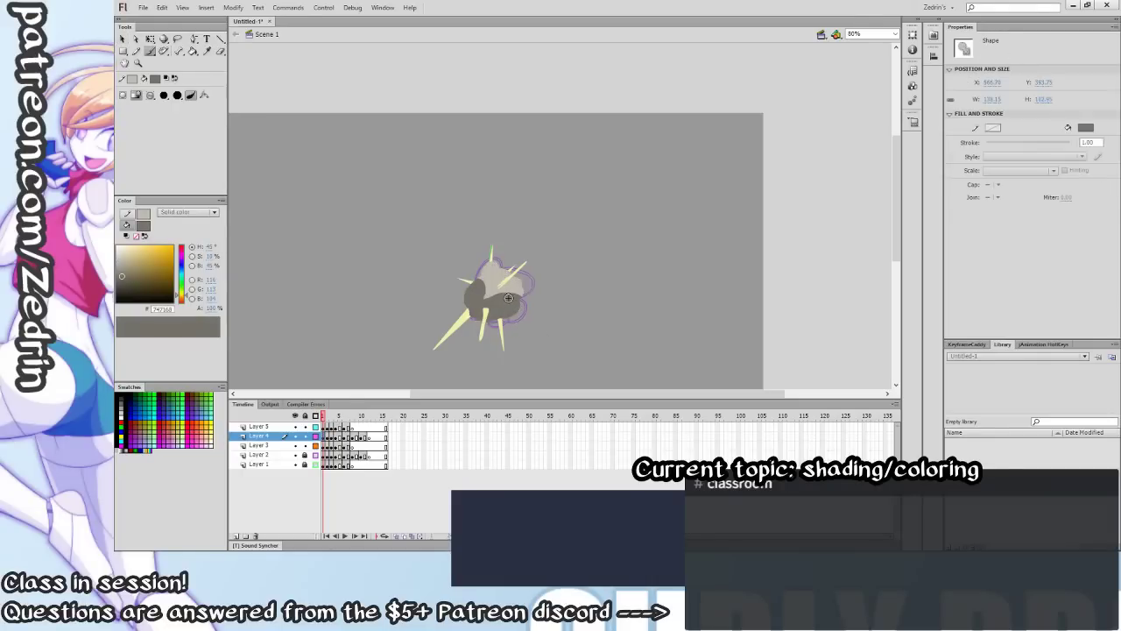
{"action": "key", "text": "x"}
{"action": "left_click_drag", "start_coordinate": [507, 297], "coordinate": [489, 302]}
{"action": "left_click_drag", "start_coordinate": [482, 286], "coordinate": [483, 283]}
{"action": "key", "text": "v"}
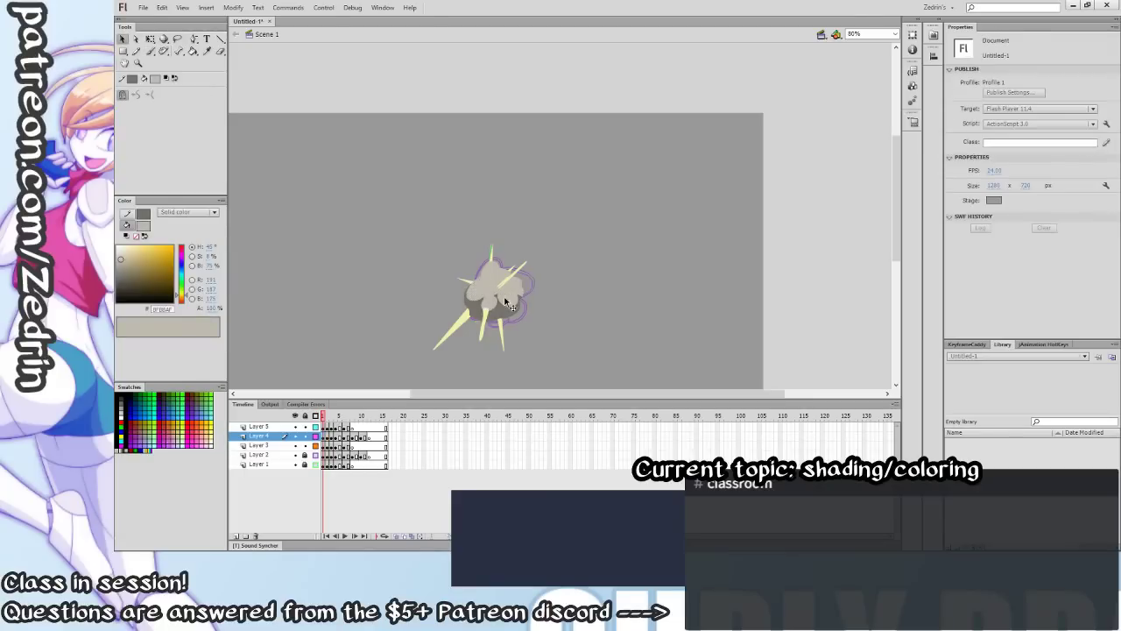
{"action": "key", "text": "z"}
{"action": "left_click", "coordinate": [506, 299]}
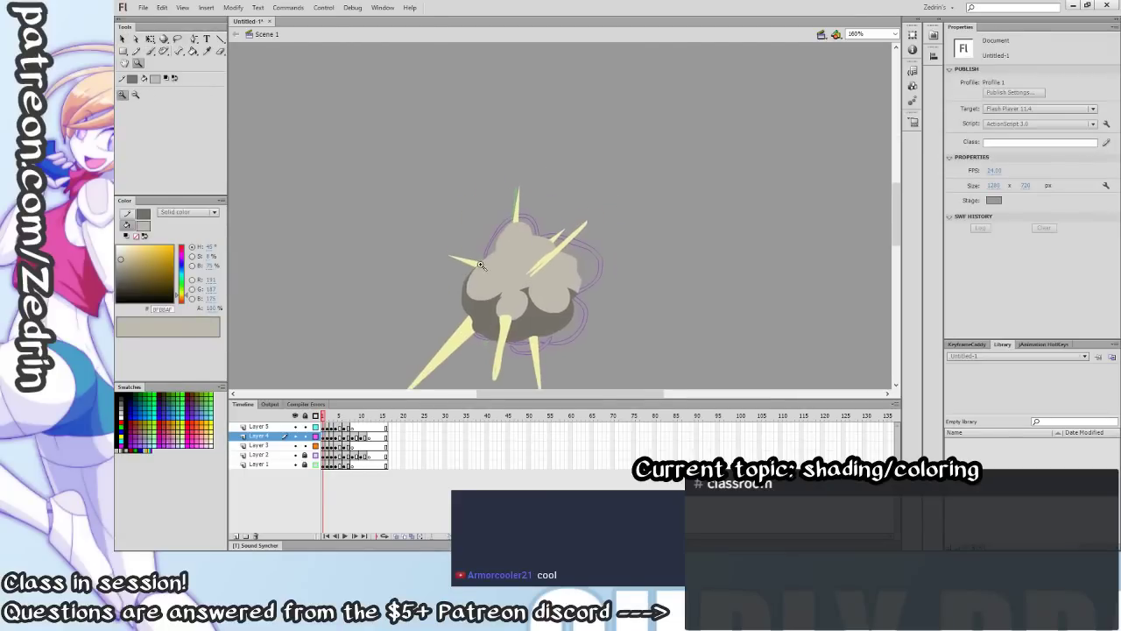
{"action": "key", "text": "v"}
{"action": "left_click", "coordinate": [496, 319]}
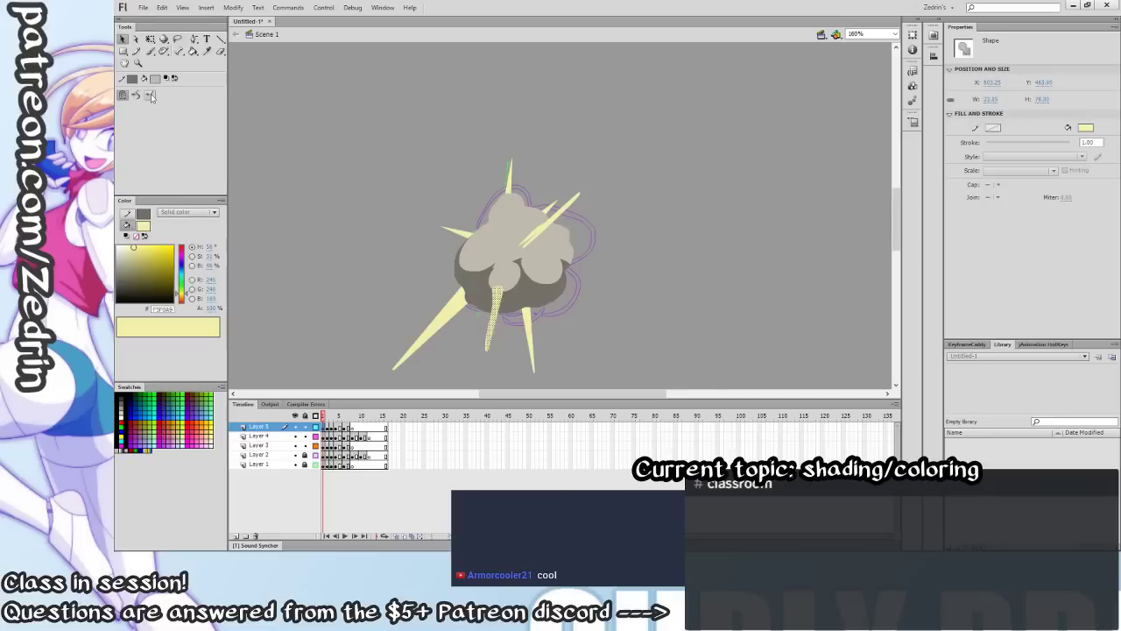
{"action": "left_click_drag", "start_coordinate": [456, 293], "coordinate": [463, 290]}
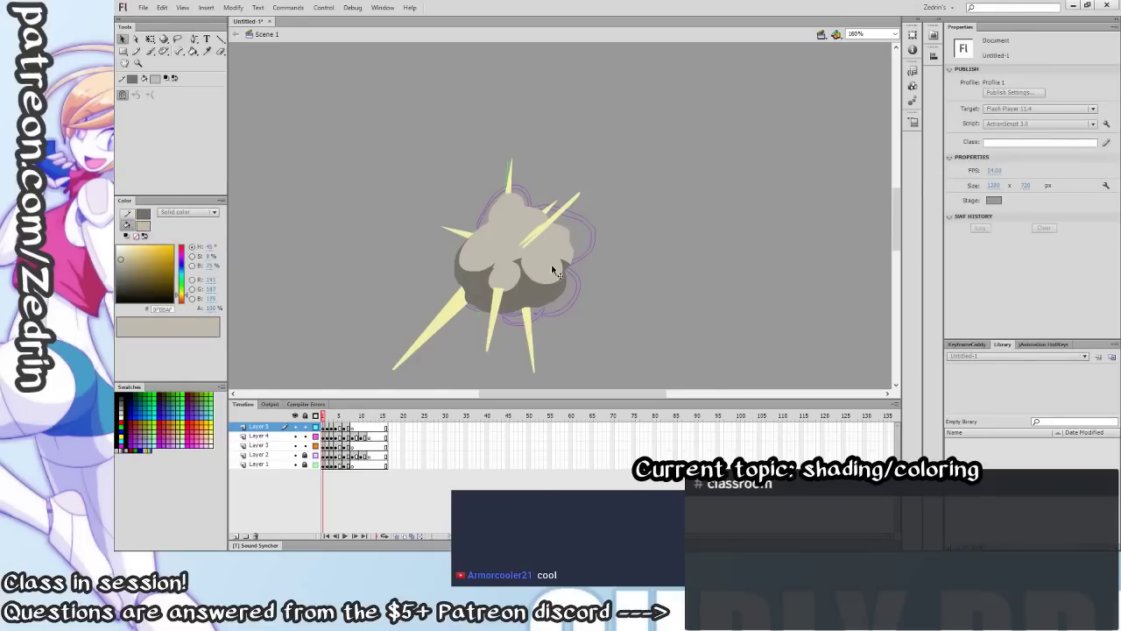
Select the Layer 4 smoke on frame 2 and paint dark shading across its lower lobes.
{"action": "key", "text": "period"}
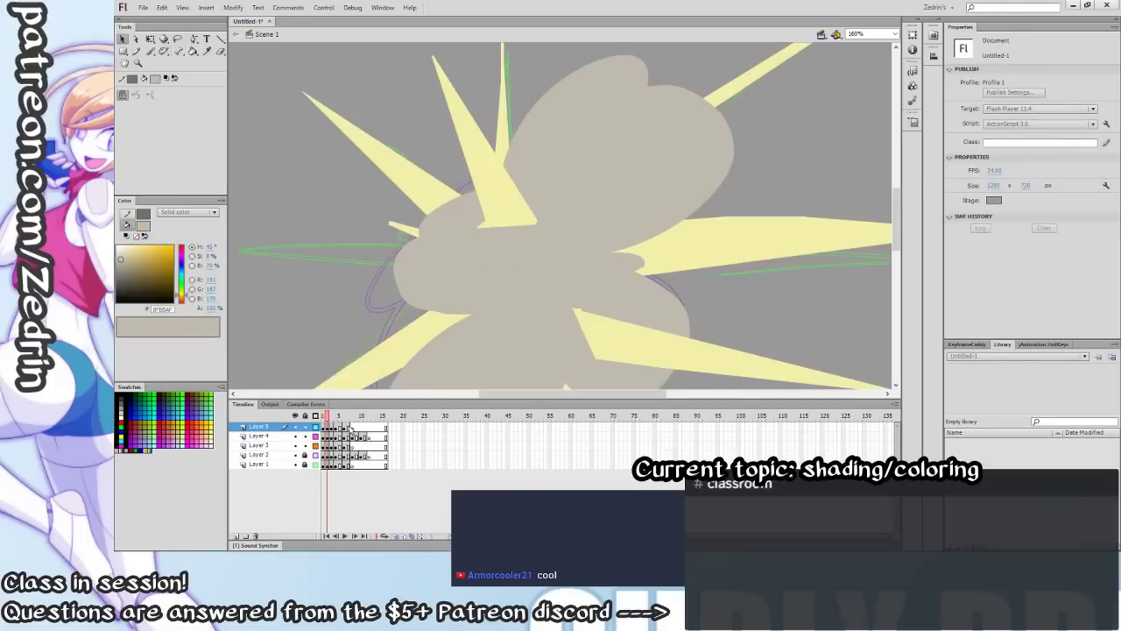
{"action": "left_click", "coordinate": [481, 314]}
{"action": "key", "text": "z"}
{"action": "left_click", "coordinate": [503, 299], "text": "alt"}
{"action": "left_click_drag", "start_coordinate": [502, 229], "coordinate": [469, 260]}
{"action": "key", "text": "b"}
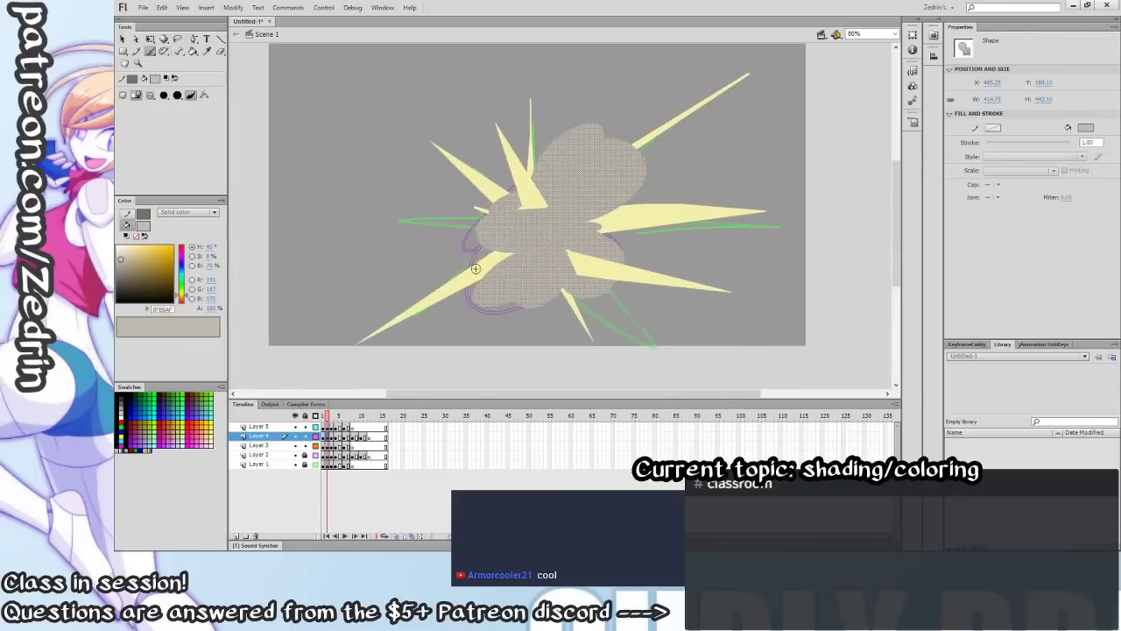
{"action": "key", "text": "x"}
{"action": "key", "text": "z"}
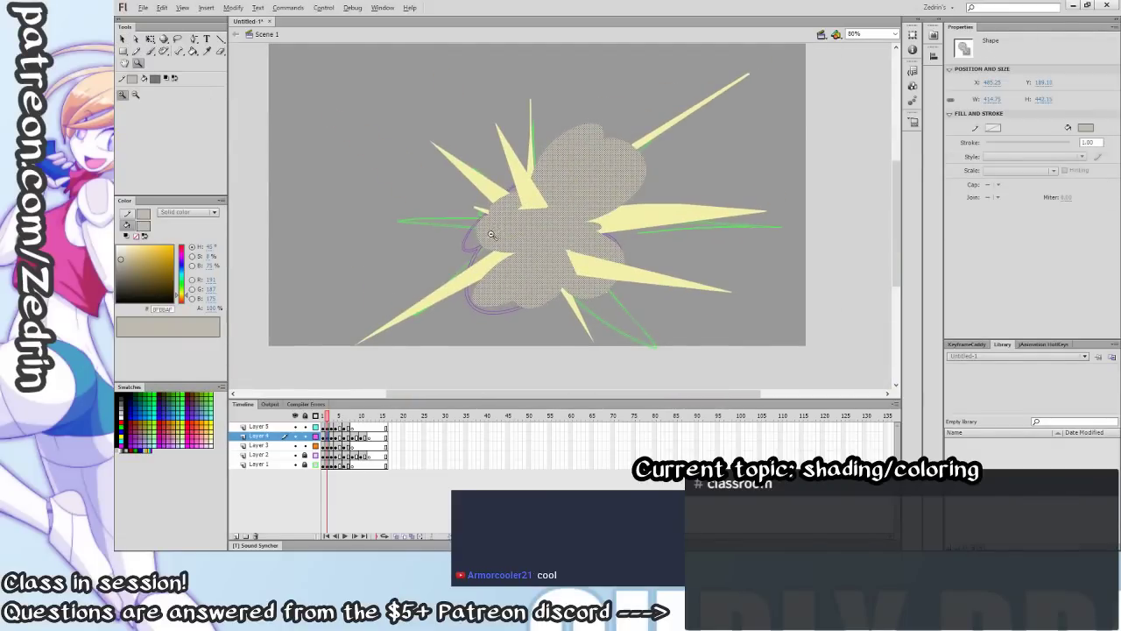
{"action": "left_click", "coordinate": [491, 234], "text": "alt"}
{"action": "key", "text": "b"}
{"action": "mouse_move", "coordinate": [496, 218]}
{"action": "left_mouse_down"}
{"action": "mouse_move", "coordinate": [504, 226]}
{"action": "mouse_move", "coordinate": [490, 245]}
{"action": "mouse_move", "coordinate": [520, 238]}
{"action": "left_mouse_up"}
{"action": "mouse_move", "coordinate": [545, 236]}
{"action": "left_mouse_down"}
{"action": "mouse_move", "coordinate": [530, 236]}
{"action": "mouse_move", "coordinate": [542, 228]}
{"action": "left_mouse_up"}
{"action": "mouse_move", "coordinate": [554, 186]}
{"action": "left_mouse_down"}
{"action": "mouse_move", "coordinate": [541, 208]}
{"action": "mouse_move", "coordinate": [561, 180]}
{"action": "mouse_move", "coordinate": [496, 211]}
{"action": "left_mouse_up"}
Brush light rounded puffs back into the dark lower area of the frame 2 smoke, undoing stray strokes.
{"action": "key", "text": "x"}
{"action": "key", "text": "ctrl+z"}
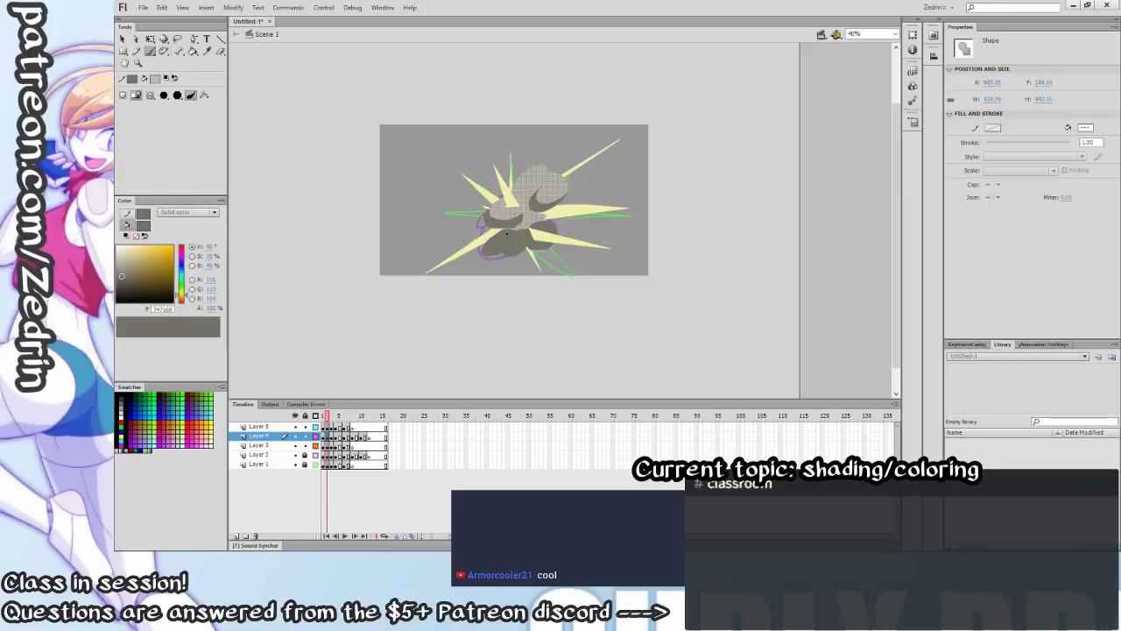
{"action": "left_click", "coordinate": [521, 232]}
{"action": "left_click_drag", "start_coordinate": [522, 232], "coordinate": [537, 224]}
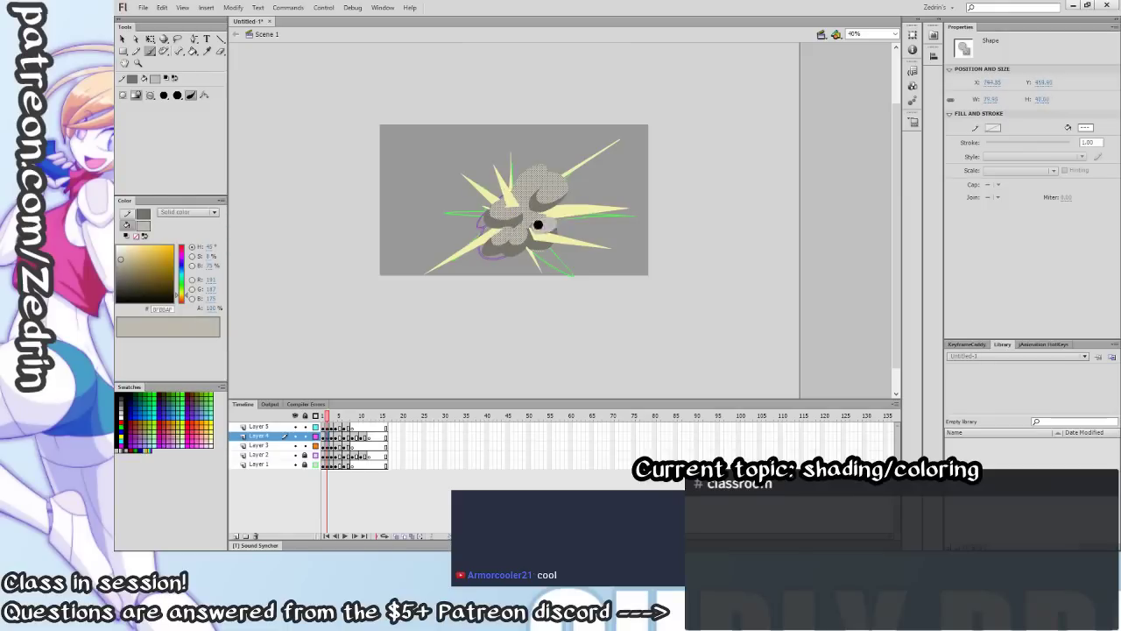
{"action": "key", "text": "ctrl+z"}
{"action": "left_click", "coordinate": [536, 210]}
{"action": "key", "text": "v"}
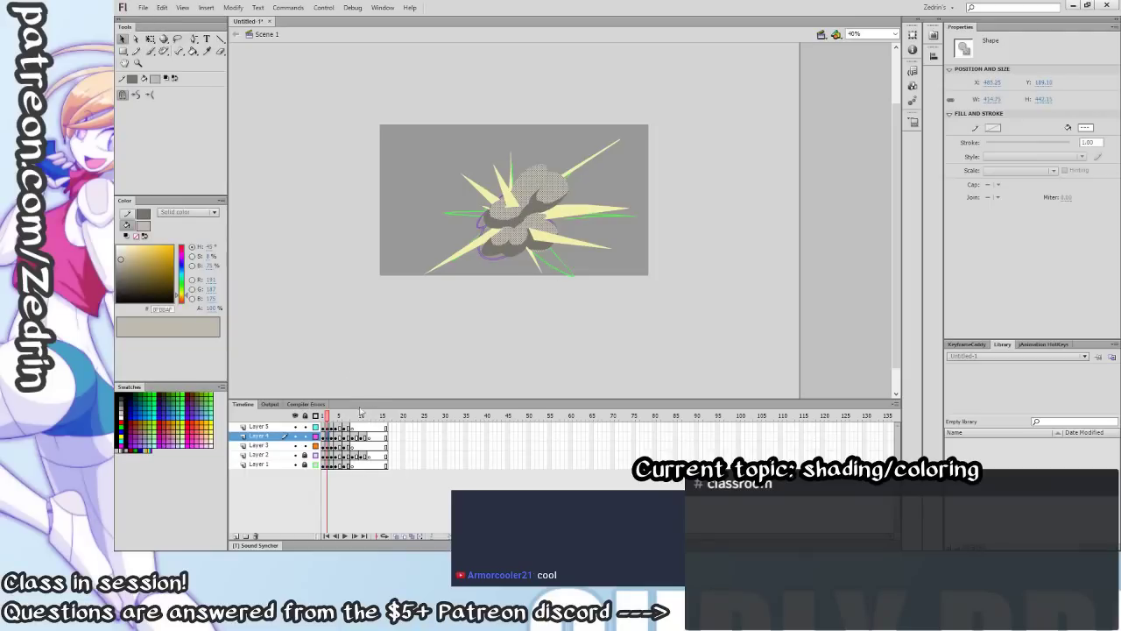
Select the Layer 4 smoke on frame 4 and paint its left side and lower half with the dark shade.
{"action": "key", "text": "period"}
{"action": "left_click", "coordinate": [489, 288]}
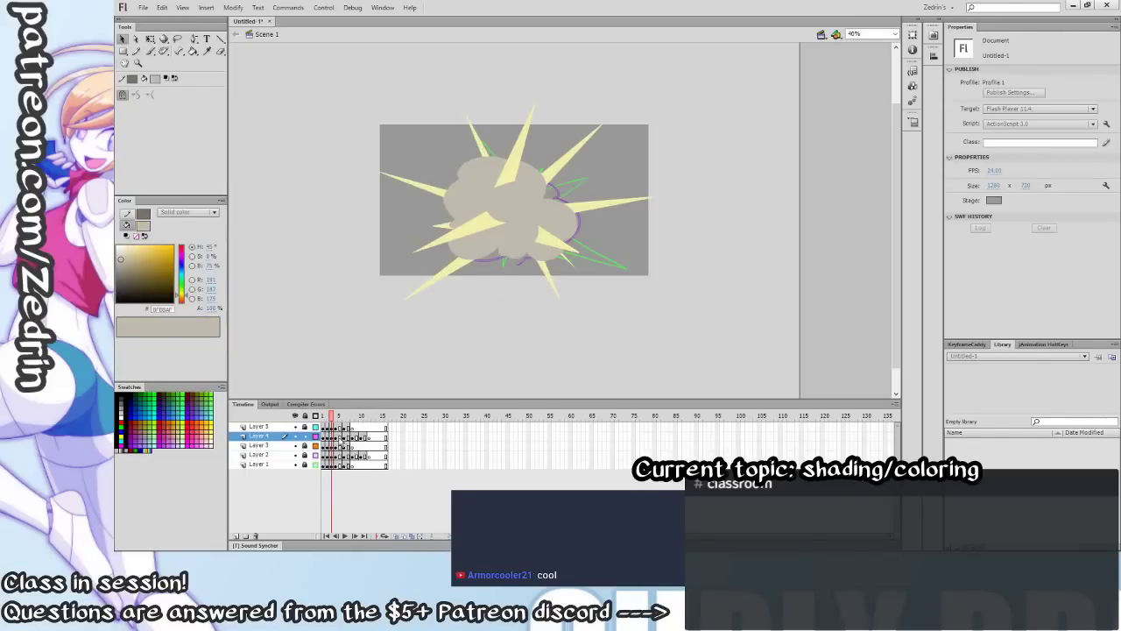
{"action": "left_click", "coordinate": [331, 437]}
{"action": "left_click", "coordinate": [327, 437]}
{"action": "left_click", "coordinate": [335, 437]}
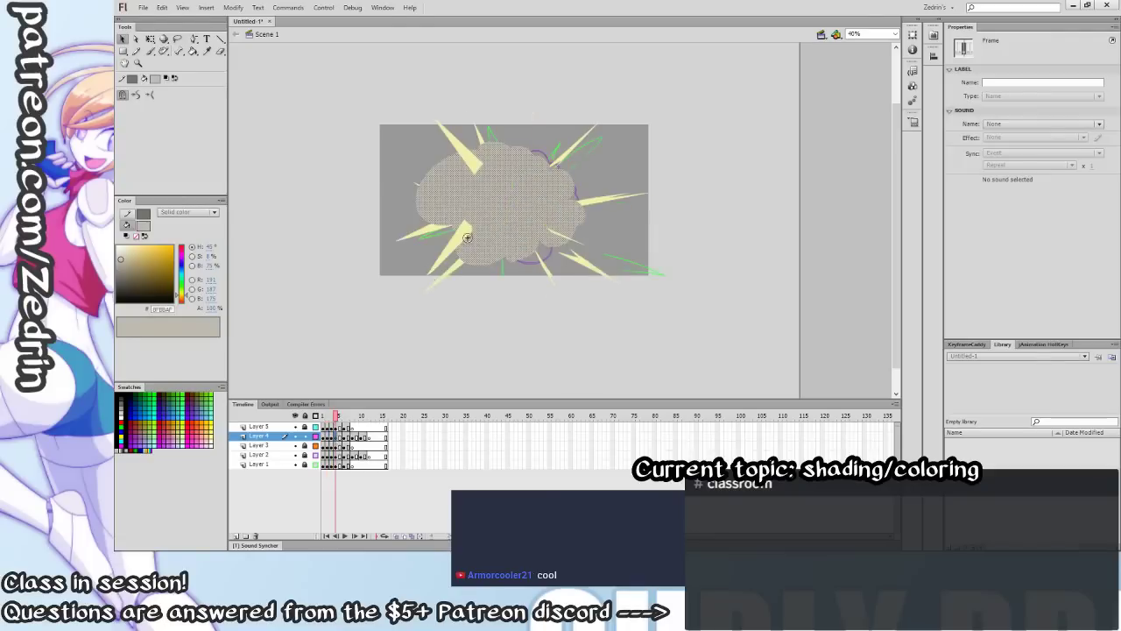
{"action": "key", "text": "b"}
{"action": "mouse_move", "coordinate": [443, 175]}
{"action": "left_mouse_down"}
{"action": "mouse_move", "coordinate": [417, 215]}
{"action": "mouse_move", "coordinate": [429, 219]}
{"action": "mouse_move", "coordinate": [464, 180]}
{"action": "mouse_move", "coordinate": [442, 212]}
{"action": "mouse_move", "coordinate": [448, 224]}
{"action": "mouse_move", "coordinate": [502, 228]}
{"action": "mouse_move", "coordinate": [494, 214]}
{"action": "mouse_move", "coordinate": [478, 241]}
{"action": "mouse_move", "coordinate": [503, 260]}
{"action": "mouse_move", "coordinate": [540, 223]}
{"action": "mouse_move", "coordinate": [575, 226]}
{"action": "mouse_move", "coordinate": [540, 248]}
{"action": "left_mouse_up"}
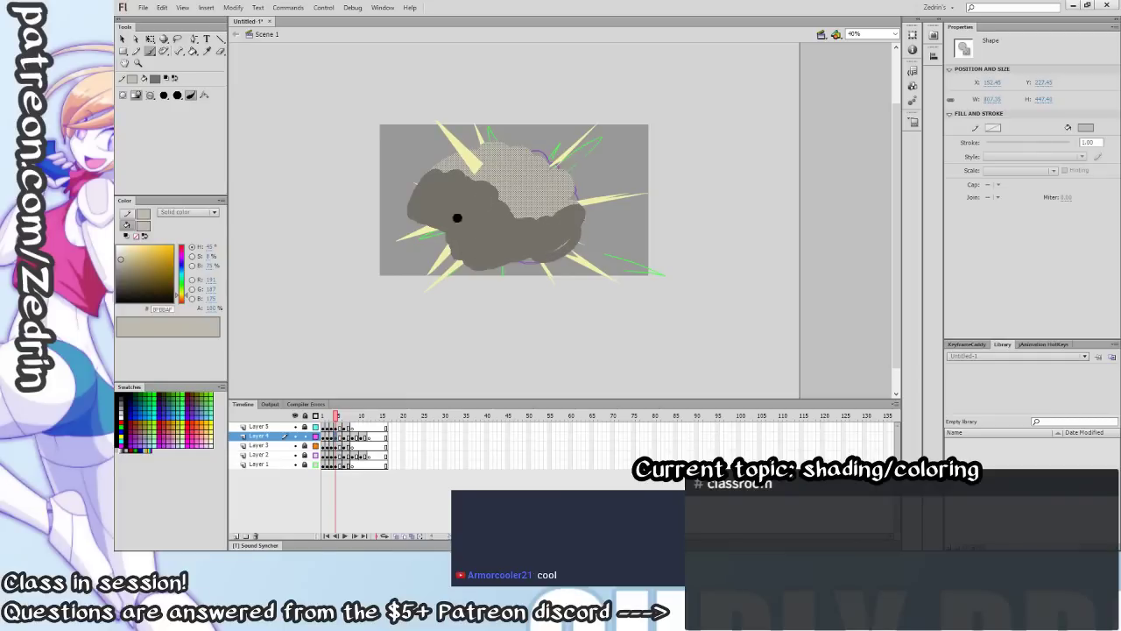
{"action": "left_click_drag", "start_coordinate": [457, 219], "coordinate": [459, 218]}
Paint light rounded lobes over the frame 4 shading and add dark crescent shadows to the upper lobes.
{"action": "key", "text": "x"}
{"action": "mouse_move", "coordinate": [437, 178]}
{"action": "left_mouse_down"}
{"action": "mouse_move", "coordinate": [420, 205]}
{"action": "mouse_move", "coordinate": [451, 173]}
{"action": "mouse_move", "coordinate": [436, 176]}
{"action": "mouse_move", "coordinate": [438, 192]}
{"action": "mouse_move", "coordinate": [442, 183]}
{"action": "mouse_move", "coordinate": [465, 197]}
{"action": "mouse_move", "coordinate": [499, 185]}
{"action": "mouse_move", "coordinate": [470, 200]}
{"action": "mouse_move", "coordinate": [508, 209]}
{"action": "left_mouse_up"}
{"action": "mouse_move", "coordinate": [522, 226]}
{"action": "left_mouse_down"}
{"action": "mouse_move", "coordinate": [515, 237]}
{"action": "mouse_move", "coordinate": [574, 210]}
{"action": "left_mouse_up"}
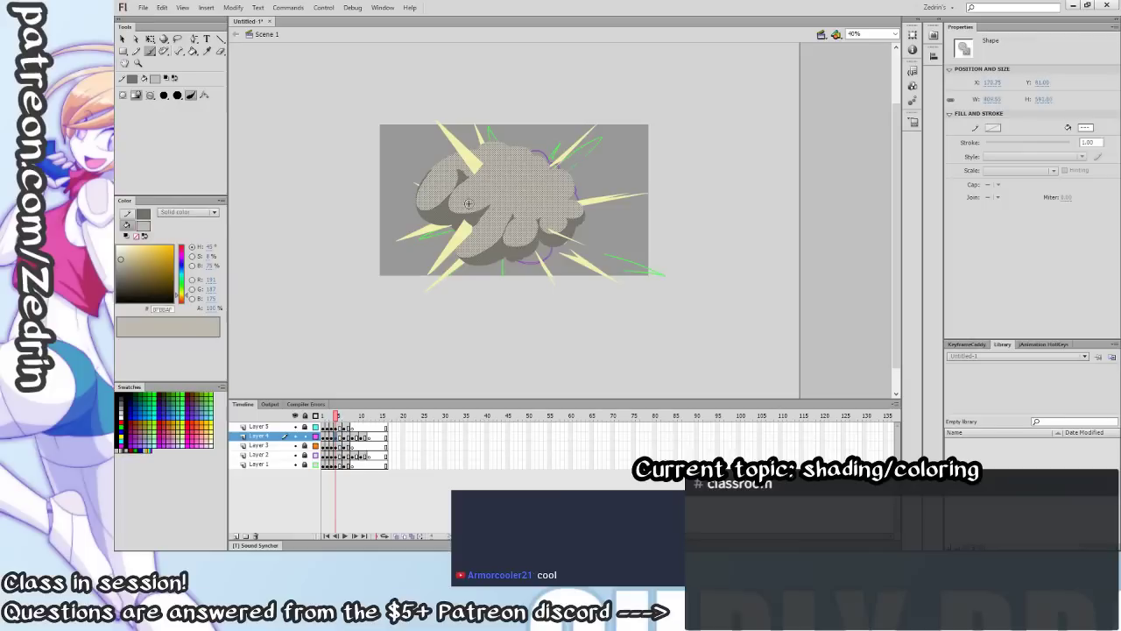
{"action": "left_click_drag", "start_coordinate": [498, 202], "coordinate": [500, 216]}
{"action": "key", "text": "x"}
{"action": "mouse_move", "coordinate": [546, 180]}
{"action": "left_mouse_down"}
{"action": "mouse_move", "coordinate": [562, 194]}
{"action": "mouse_move", "coordinate": [503, 161]}
{"action": "mouse_move", "coordinate": [525, 154]}
{"action": "left_mouse_up"}
{"action": "key", "text": "v"}
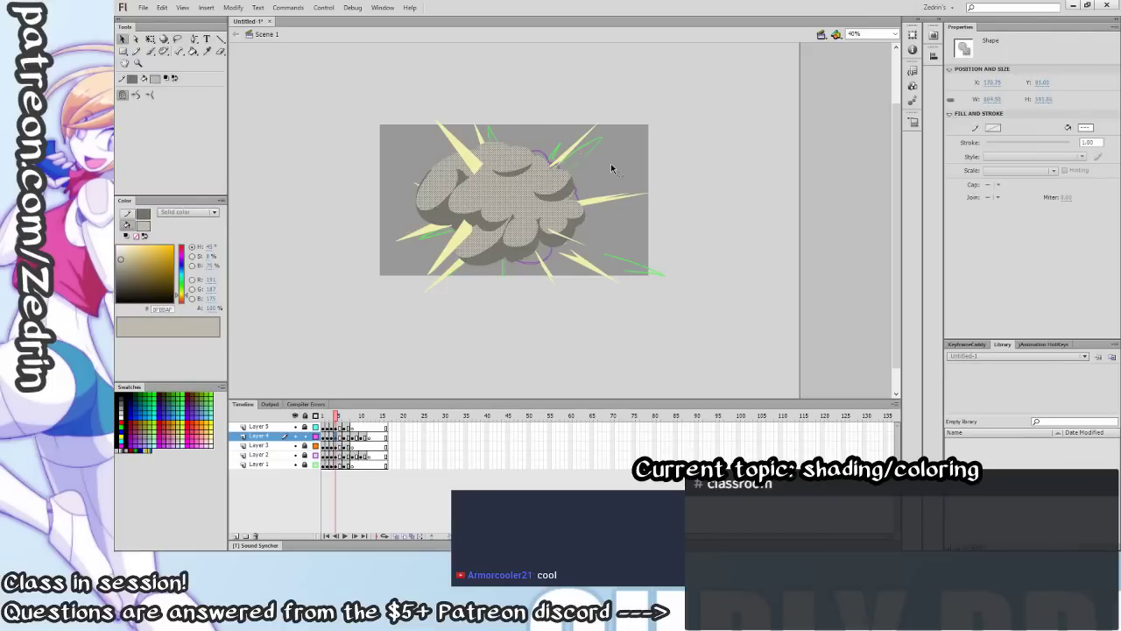
{"action": "left_click", "coordinate": [610, 170]}
Recolour the four separate smoke puffs on frame 6 of Layer 4 with the dark shade and select them for painting.
{"action": "left_click", "coordinate": [348, 436]}
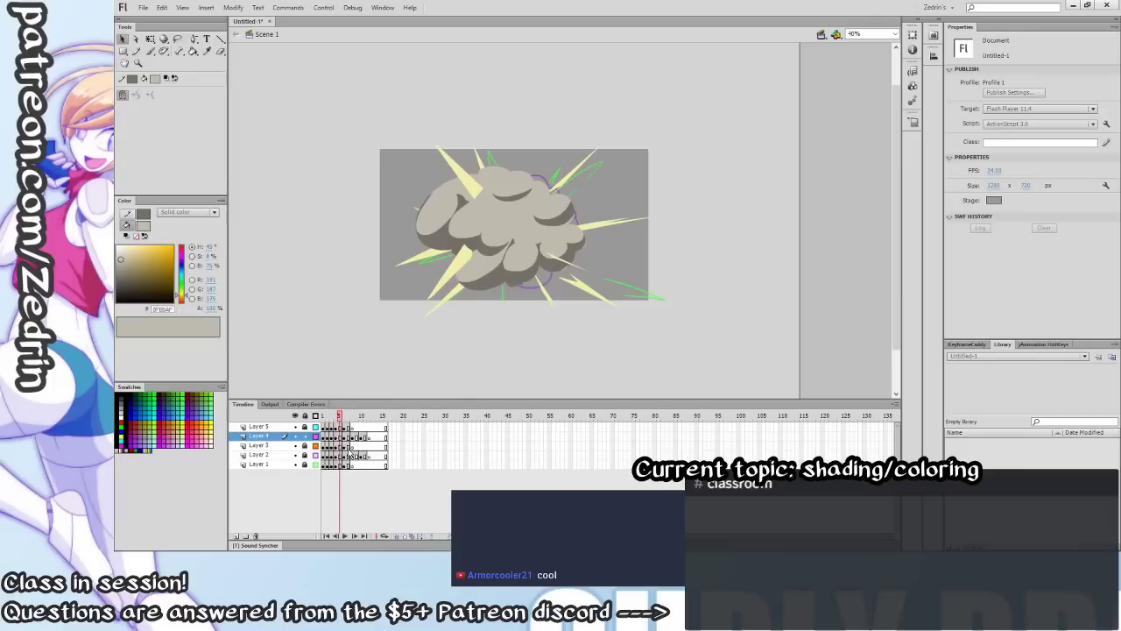
{"action": "left_click", "coordinate": [346, 436]}
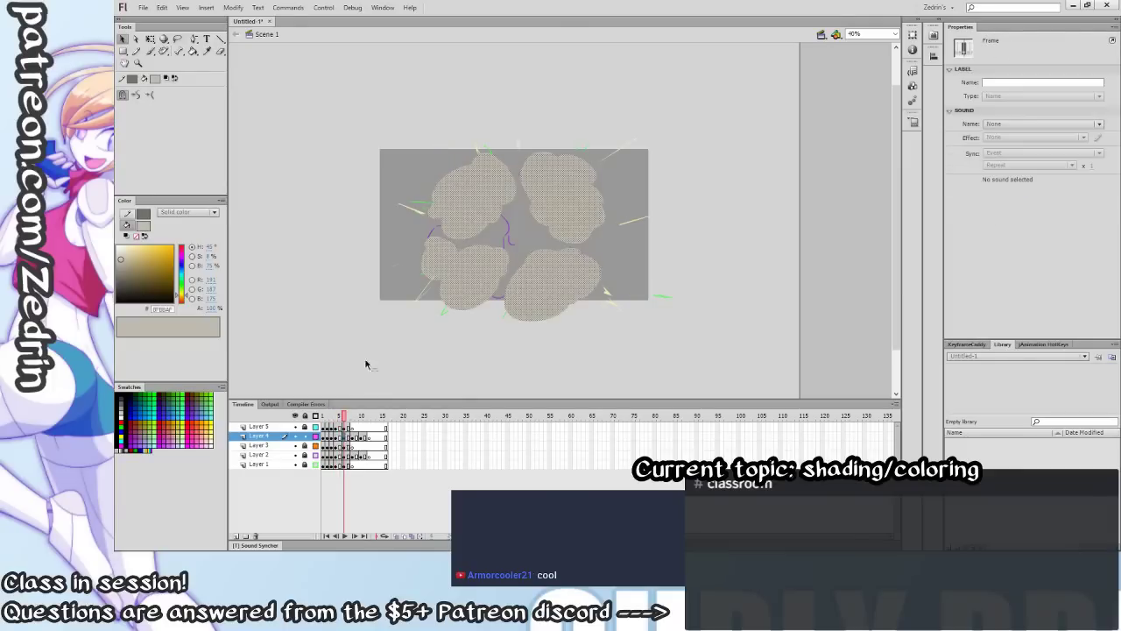
{"action": "key", "text": "x"}
{"action": "key", "text": "x"}
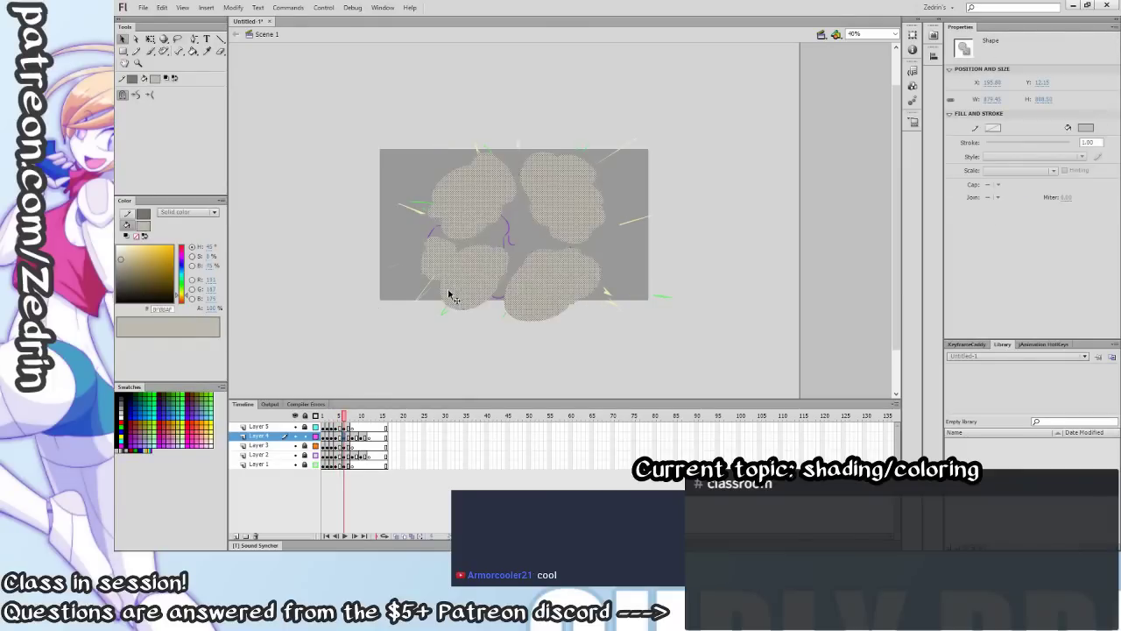
{"action": "key", "text": "x"}
{"action": "left_click", "coordinate": [443, 347]}
{"action": "key", "text": "b"}
{"action": "key", "text": "x"}
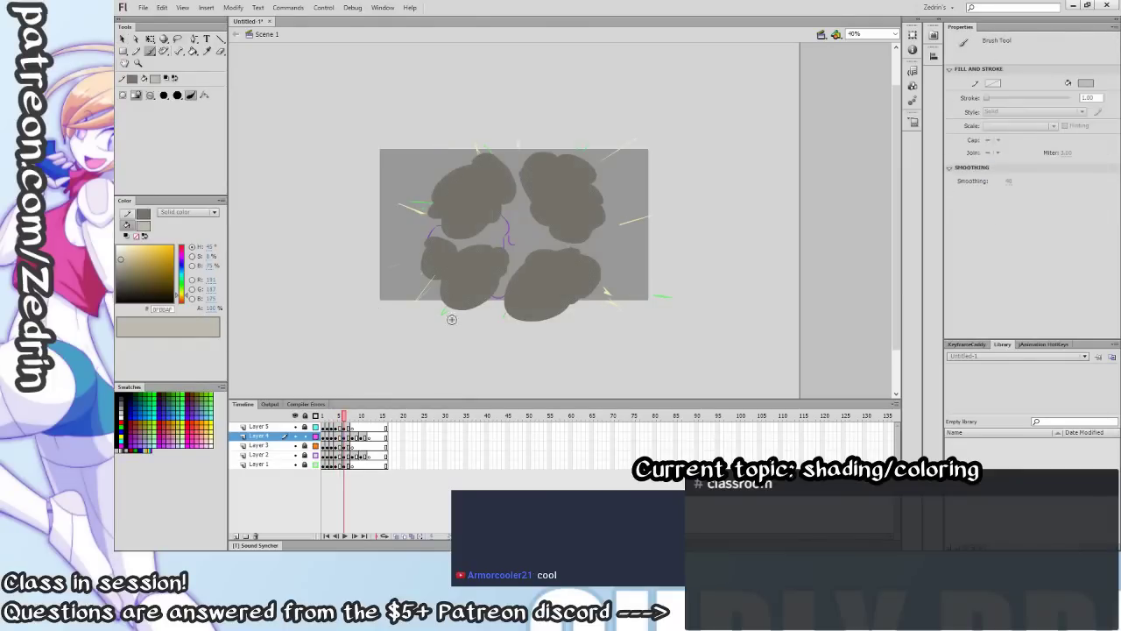
{"action": "key", "text": "v"}
{"action": "left_click", "coordinate": [490, 271]}
{"action": "key", "text": "b"}
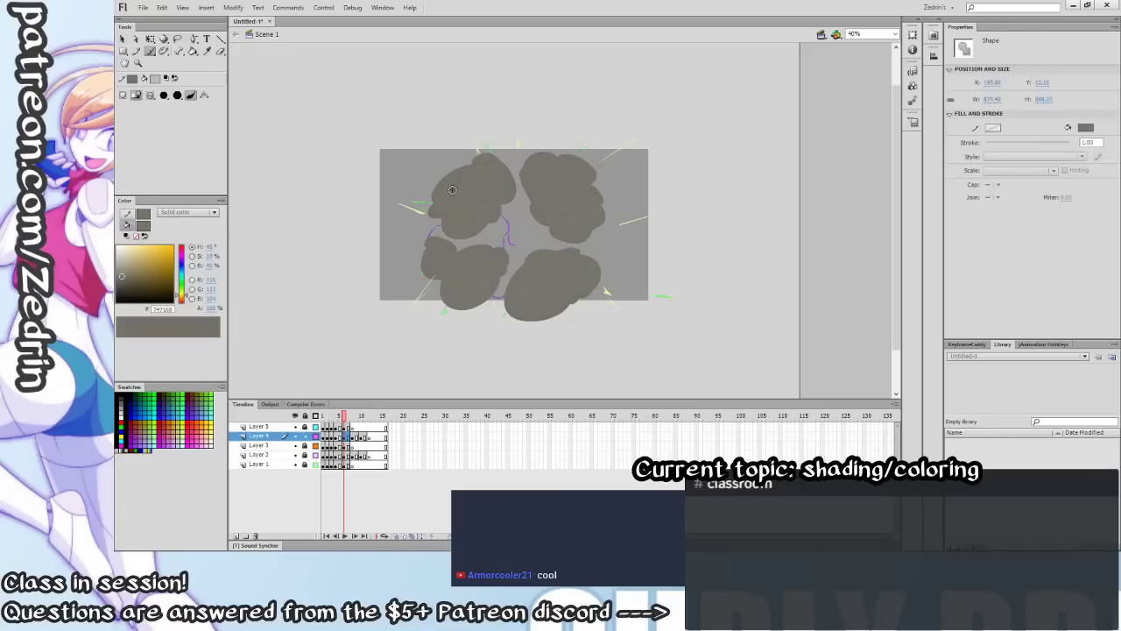
Paint light lobed highlights on the four frame 6 puffs, leaving dark shading along their lower edges.
{"action": "mouse_move", "coordinate": [460, 178]}
{"action": "left_mouse_down"}
{"action": "mouse_move", "coordinate": [468, 171]}
{"action": "mouse_move", "coordinate": [444, 184]}
{"action": "mouse_move", "coordinate": [498, 173]}
{"action": "left_mouse_up"}
{"action": "mouse_move", "coordinate": [455, 212]}
{"action": "left_mouse_down"}
{"action": "mouse_move", "coordinate": [464, 208]}
{"action": "mouse_move", "coordinate": [433, 208]}
{"action": "mouse_move", "coordinate": [508, 180]}
{"action": "mouse_move", "coordinate": [473, 168]}
{"action": "mouse_move", "coordinate": [480, 181]}
{"action": "left_mouse_up"}
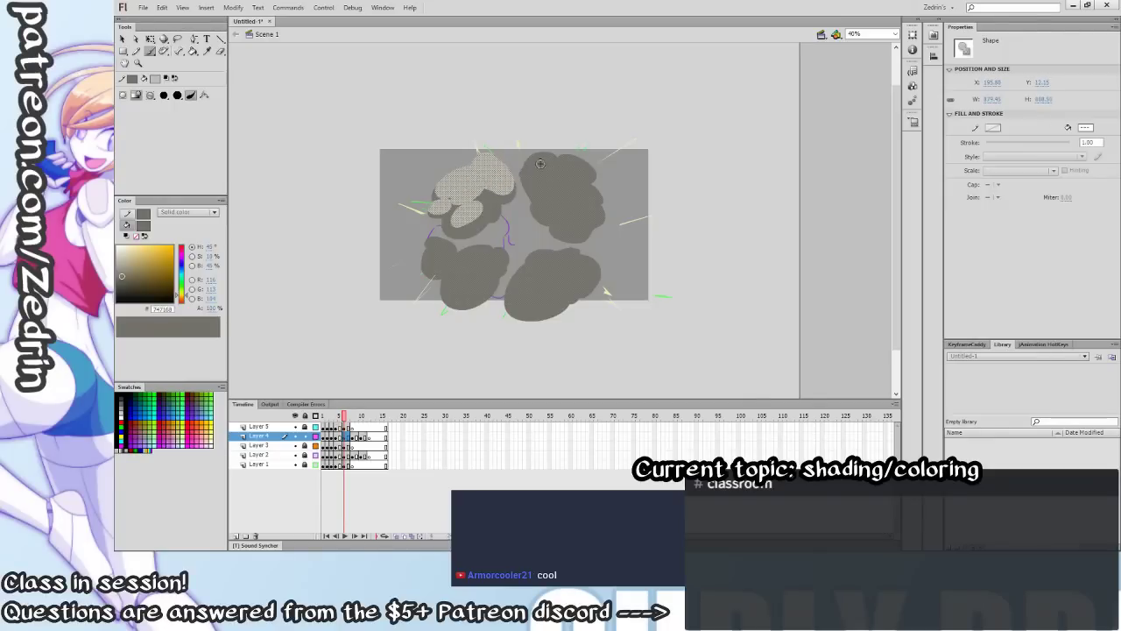
{"action": "mouse_move", "coordinate": [540, 163]}
{"action": "left_mouse_down"}
{"action": "mouse_move", "coordinate": [529, 167]}
{"action": "mouse_move", "coordinate": [575, 155]}
{"action": "mouse_move", "coordinate": [583, 187]}
{"action": "mouse_move", "coordinate": [551, 194]}
{"action": "left_mouse_up"}
{"action": "left_click_drag", "start_coordinate": [547, 201], "coordinate": [580, 213]}
{"action": "mouse_move", "coordinate": [543, 255]}
{"action": "left_mouse_down"}
{"action": "mouse_move", "coordinate": [587, 262]}
{"action": "mouse_move", "coordinate": [568, 250]}
{"action": "mouse_move", "coordinate": [527, 290]}
{"action": "mouse_move", "coordinate": [554, 281]}
{"action": "left_mouse_up"}
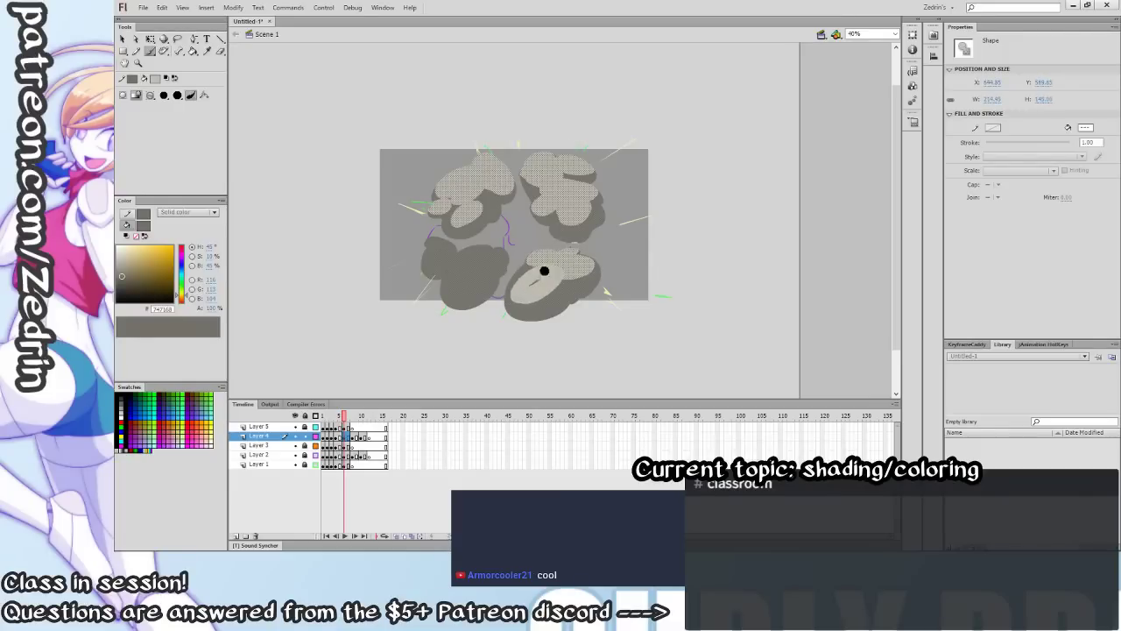
{"action": "left_click_drag", "start_coordinate": [547, 286], "coordinate": [561, 274]}
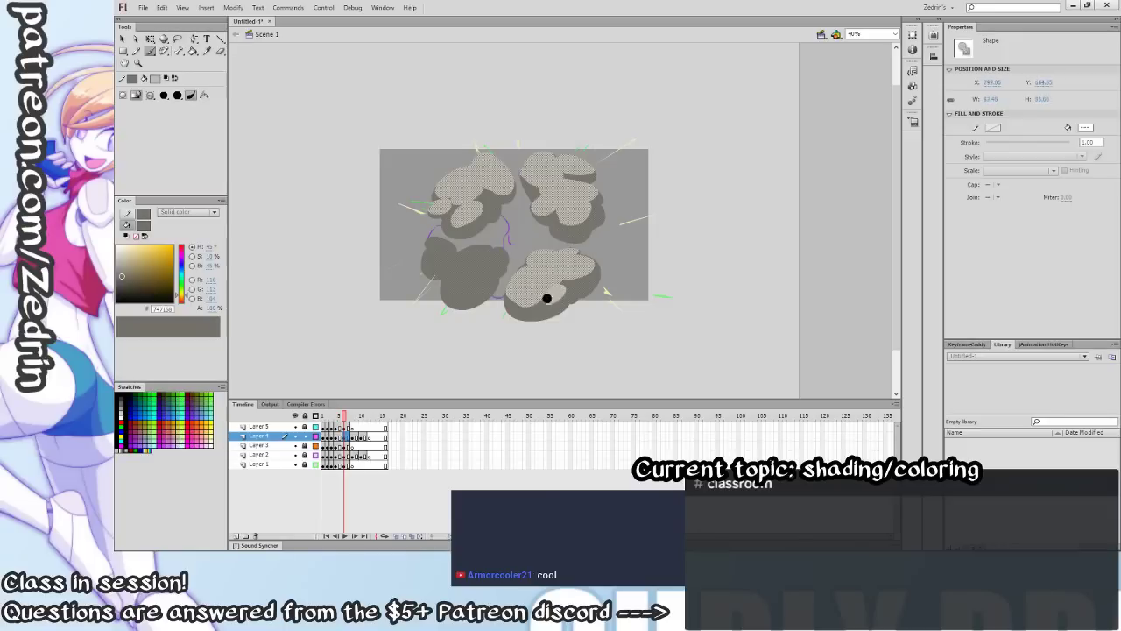
{"action": "mouse_move", "coordinate": [473, 260]}
{"action": "left_mouse_down"}
{"action": "mouse_move", "coordinate": [506, 254]}
{"action": "mouse_move", "coordinate": [496, 273]}
{"action": "mouse_move", "coordinate": [466, 273]}
{"action": "mouse_move", "coordinate": [461, 292]}
{"action": "mouse_move", "coordinate": [485, 277]}
{"action": "mouse_move", "coordinate": [441, 260]}
{"action": "mouse_move", "coordinate": [477, 250]}
{"action": "left_mouse_up"}
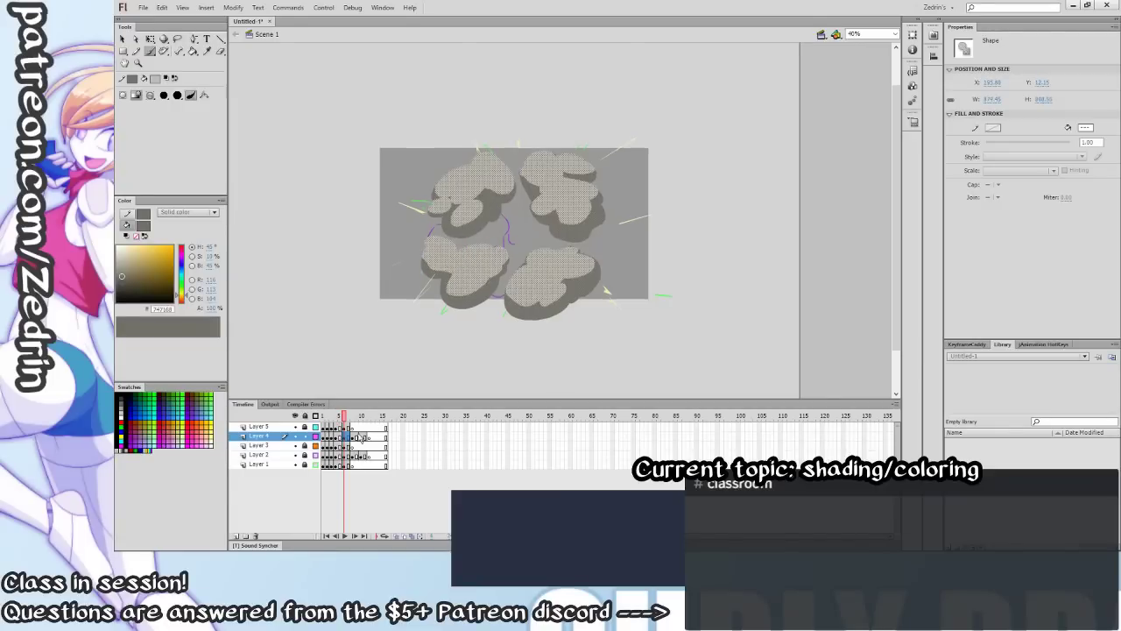
Paint dark shading along the undersides of the two lower smoke puffs on frame 9 of Layer 4, leaving light lobes above.
{"action": "left_click", "coordinate": [358, 437]}
{"action": "key", "text": "x"}
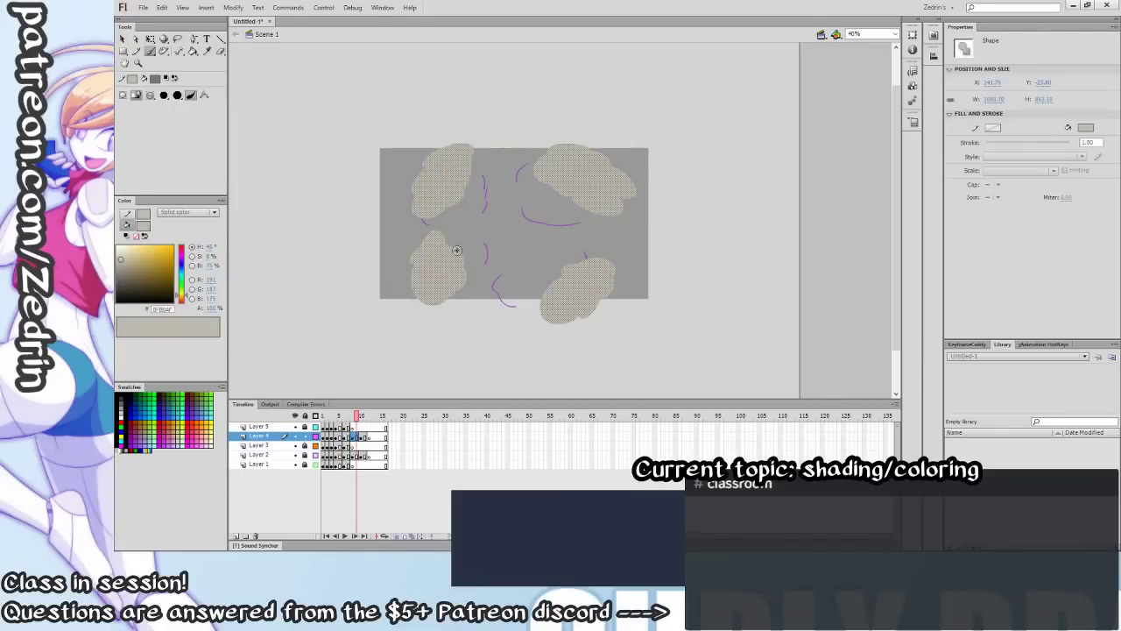
{"action": "mouse_move", "coordinate": [424, 288]}
{"action": "left_mouse_down"}
{"action": "mouse_move", "coordinate": [447, 273]}
{"action": "mouse_move", "coordinate": [435, 266]}
{"action": "mouse_move", "coordinate": [434, 280]}
{"action": "mouse_move", "coordinate": [452, 283]}
{"action": "mouse_move", "coordinate": [462, 267]}
{"action": "mouse_move", "coordinate": [424, 265]}
{"action": "mouse_move", "coordinate": [445, 268]}
{"action": "mouse_move", "coordinate": [457, 251]}
{"action": "mouse_move", "coordinate": [453, 280]}
{"action": "left_mouse_up"}
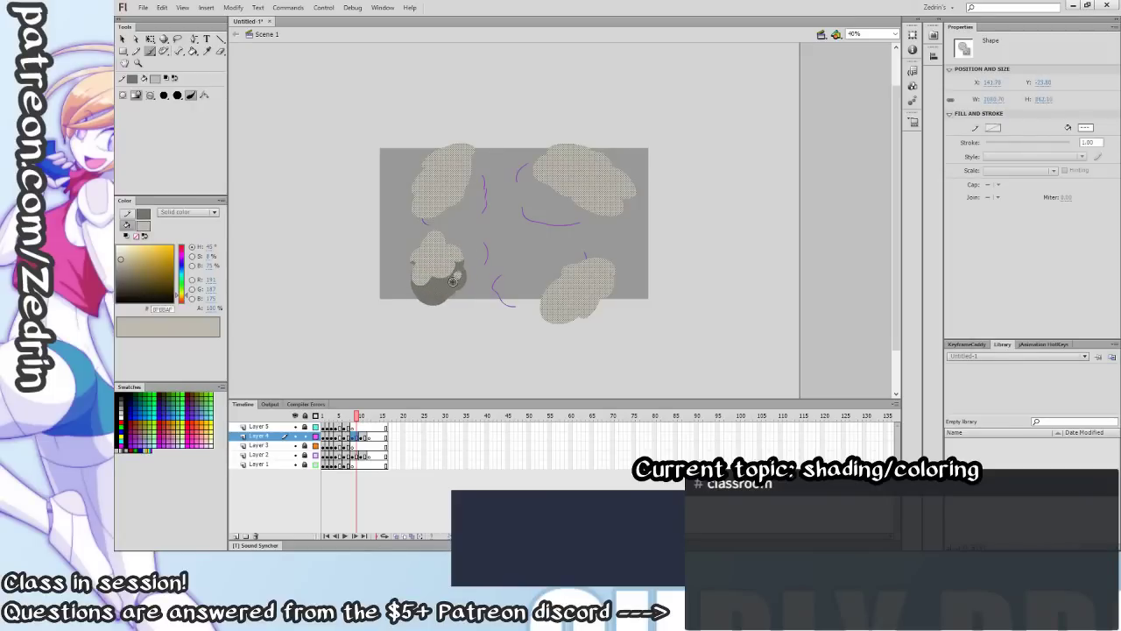
{"action": "mouse_move", "coordinate": [570, 289]}
{"action": "left_mouse_down"}
{"action": "mouse_move", "coordinate": [551, 324]}
{"action": "mouse_move", "coordinate": [567, 305]}
{"action": "mouse_move", "coordinate": [551, 293]}
{"action": "mouse_move", "coordinate": [549, 320]}
{"action": "mouse_move", "coordinate": [613, 281]}
{"action": "mouse_move", "coordinate": [553, 287]}
{"action": "mouse_move", "coordinate": [553, 304]}
{"action": "mouse_move", "coordinate": [571, 278]}
{"action": "mouse_move", "coordinate": [592, 287]}
{"action": "mouse_move", "coordinate": [591, 275]}
{"action": "mouse_move", "coordinate": [582, 280]}
{"action": "mouse_move", "coordinate": [607, 267]}
{"action": "mouse_move", "coordinate": [603, 282]}
{"action": "mouse_move", "coordinate": [572, 279]}
{"action": "left_mouse_up"}
{"action": "key", "text": "x"}
{"action": "key", "text": "x"}
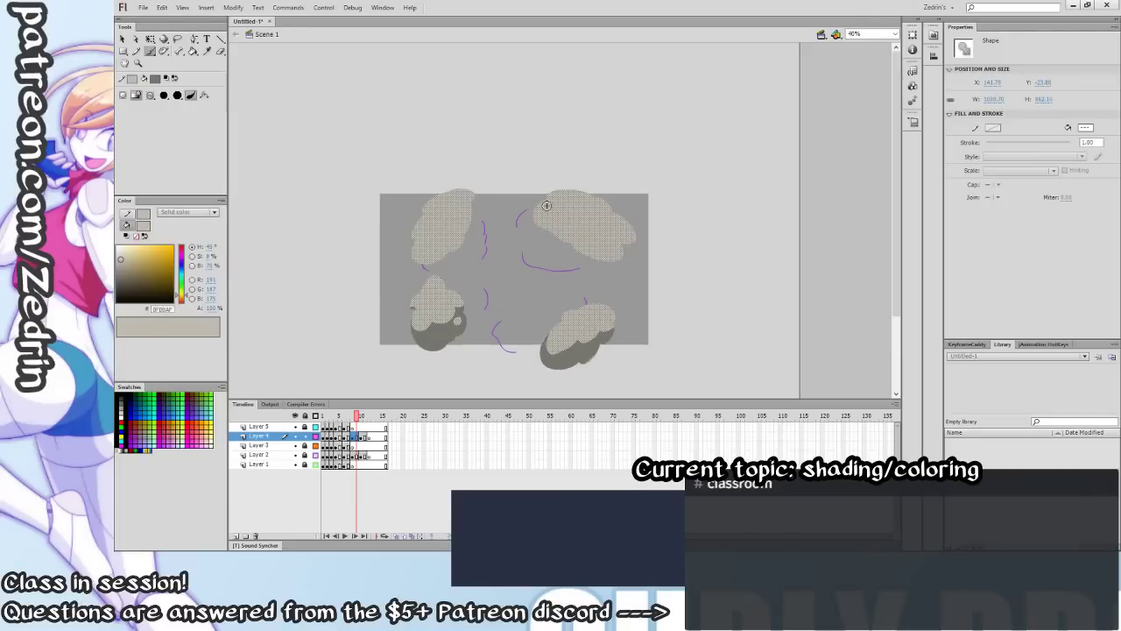
Shade the two upper frame 9 puffs with dark undersides, light rounded lobes and small dark creases, undoing unwanted strokes.
{"action": "mouse_move", "coordinate": [541, 202]}
{"action": "left_mouse_down"}
{"action": "mouse_move", "coordinate": [576, 226]}
{"action": "mouse_move", "coordinate": [571, 213]}
{"action": "mouse_move", "coordinate": [589, 248]}
{"action": "left_mouse_up"}
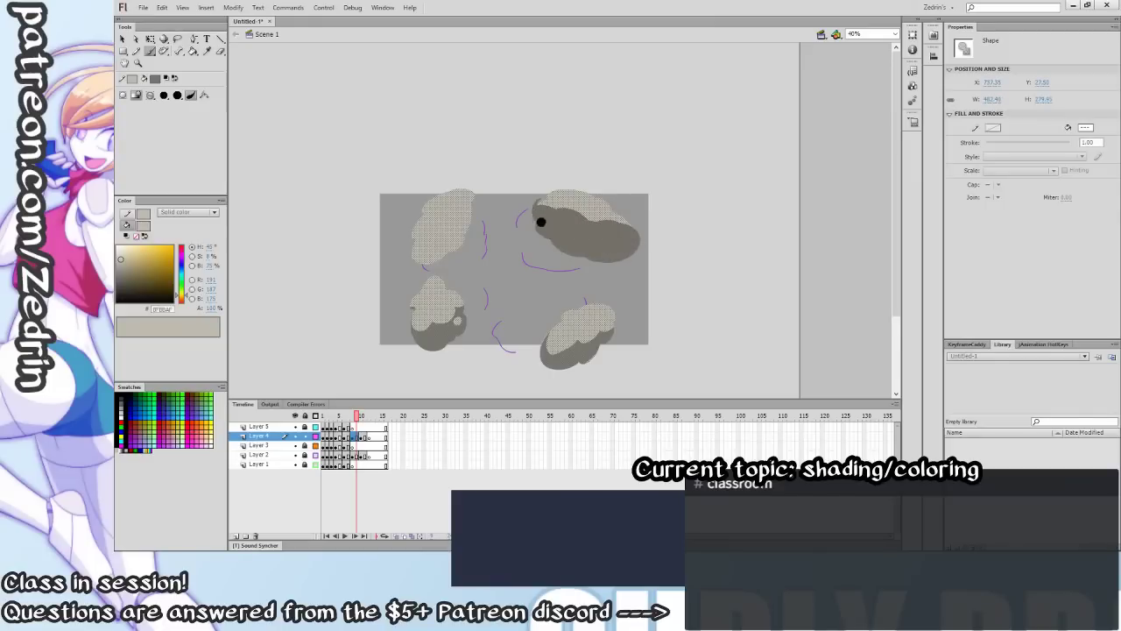
{"action": "mouse_move", "coordinate": [541, 221]}
{"action": "left_mouse_down"}
{"action": "mouse_move", "coordinate": [576, 219]}
{"action": "mouse_move", "coordinate": [538, 215]}
{"action": "mouse_move", "coordinate": [583, 205]}
{"action": "mouse_move", "coordinate": [606, 239]}
{"action": "left_mouse_up"}
{"action": "key", "text": "x"}
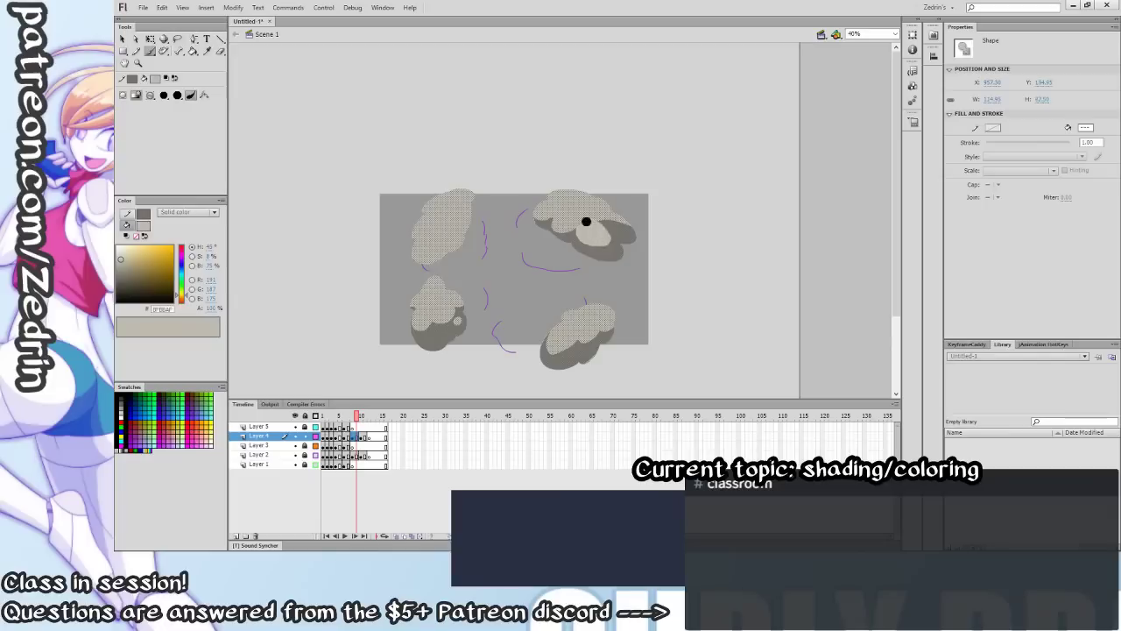
{"action": "key", "text": "ctrl+z"}
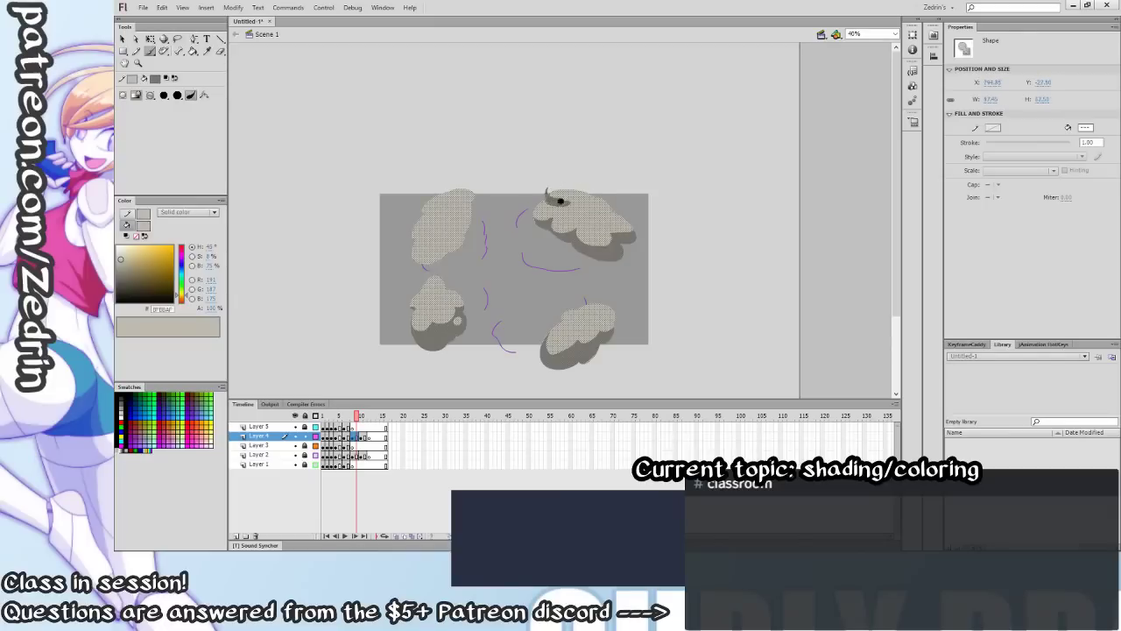
{"action": "key", "text": "ctrl+z"}
{"action": "mouse_move", "coordinate": [440, 219]}
{"action": "left_mouse_down"}
{"action": "mouse_move", "coordinate": [425, 258]}
{"action": "mouse_move", "coordinate": [462, 231]}
{"action": "mouse_move", "coordinate": [431, 253]}
{"action": "mouse_move", "coordinate": [445, 246]}
{"action": "mouse_move", "coordinate": [421, 231]}
{"action": "mouse_move", "coordinate": [434, 211]}
{"action": "mouse_move", "coordinate": [457, 222]}
{"action": "mouse_move", "coordinate": [468, 207]}
{"action": "mouse_move", "coordinate": [423, 245]}
{"action": "mouse_move", "coordinate": [452, 238]}
{"action": "left_mouse_up"}
{"action": "key", "text": "x"}
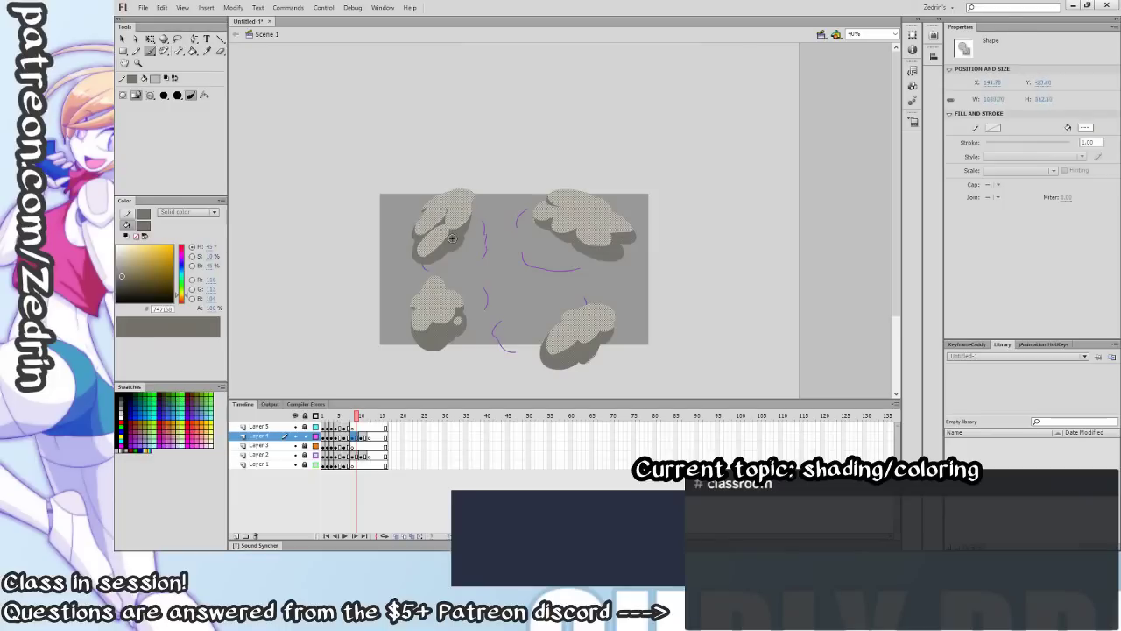
{"action": "key", "text": "ctrl+z"}
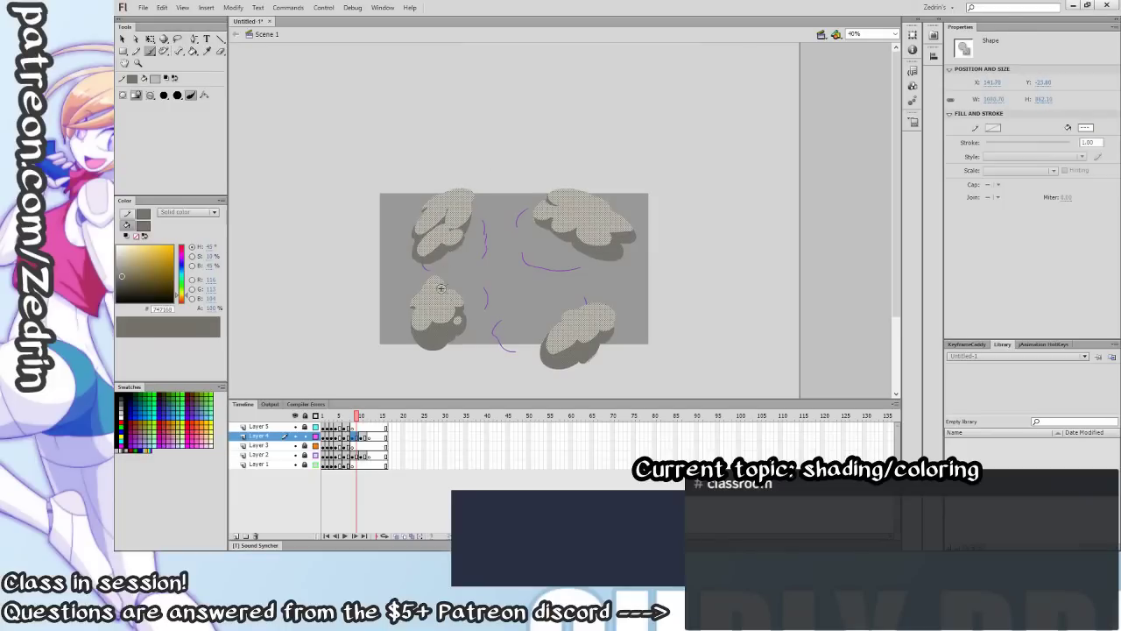
Select the Layer 4 smoke on frame 10 and paint the lower parts of all four puffs with the dark shade.
{"action": "left_click", "coordinate": [360, 436]}
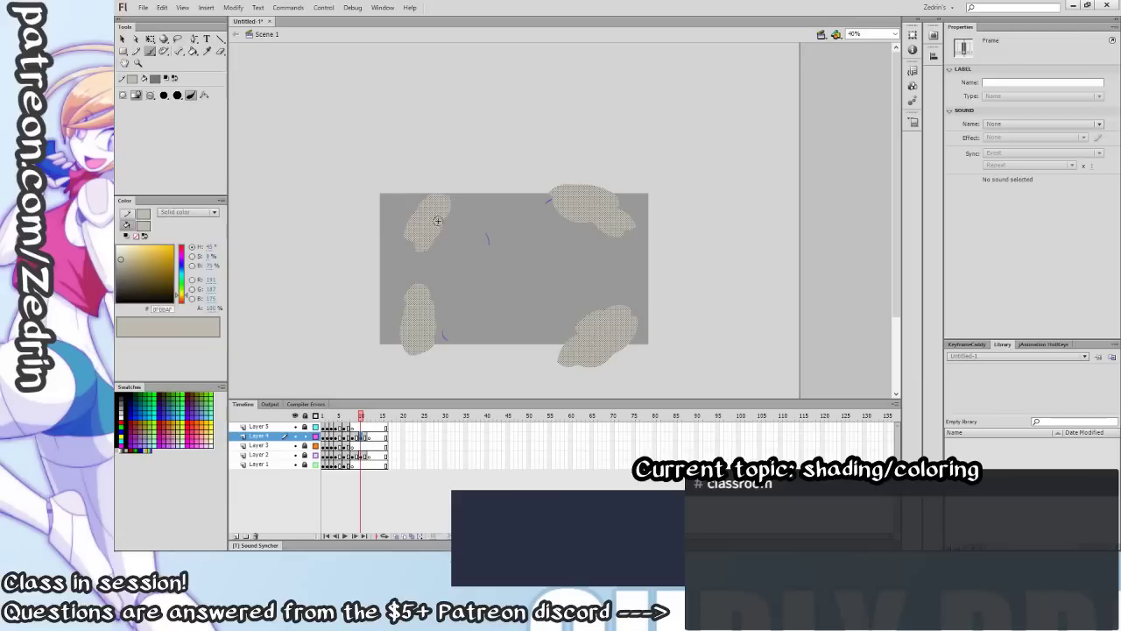
{"action": "left_click_drag", "start_coordinate": [441, 220], "coordinate": [420, 240]}
{"action": "mouse_move", "coordinate": [596, 199]}
{"action": "left_mouse_down"}
{"action": "mouse_move", "coordinate": [555, 208]}
{"action": "mouse_move", "coordinate": [605, 231]}
{"action": "mouse_move", "coordinate": [581, 212]}
{"action": "left_mouse_up"}
{"action": "mouse_move", "coordinate": [591, 329]}
{"action": "left_mouse_down"}
{"action": "mouse_move", "coordinate": [575, 345]}
{"action": "mouse_move", "coordinate": [573, 336]}
{"action": "mouse_move", "coordinate": [578, 366]}
{"action": "mouse_move", "coordinate": [604, 345]}
{"action": "left_mouse_up"}
{"action": "mouse_move", "coordinate": [395, 337]}
{"action": "left_mouse_down"}
{"action": "mouse_move", "coordinate": [421, 310]}
{"action": "mouse_move", "coordinate": [427, 348]}
{"action": "mouse_move", "coordinate": [437, 319]}
{"action": "mouse_move", "coordinate": [406, 330]}
{"action": "mouse_move", "coordinate": [426, 310]}
{"action": "left_mouse_up"}
Paint light lobes back over the dark areas of the frame 10 puffs and add a dark crease to the lower-right one.
{"action": "key", "text": "x"}
{"action": "mouse_move", "coordinate": [428, 223]}
{"action": "left_mouse_down"}
{"action": "mouse_move", "coordinate": [418, 228]}
{"action": "mouse_move", "coordinate": [427, 233]}
{"action": "left_mouse_up"}
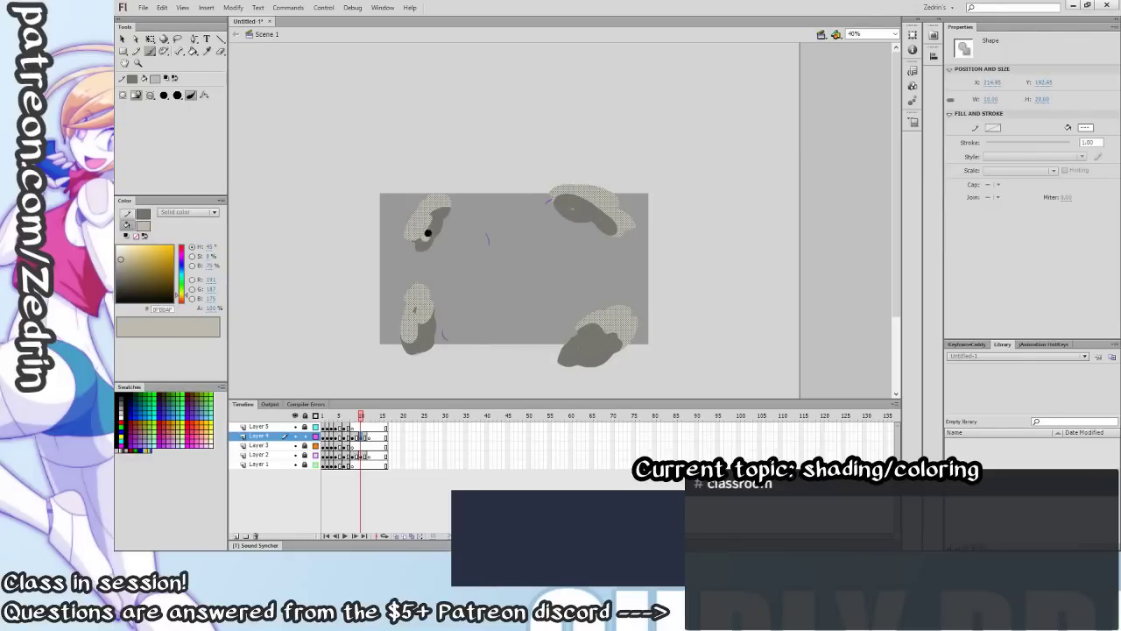
{"action": "mouse_move", "coordinate": [578, 205]}
{"action": "left_mouse_down"}
{"action": "mouse_move", "coordinate": [570, 195]}
{"action": "mouse_move", "coordinate": [613, 217]}
{"action": "left_mouse_up"}
{"action": "mouse_move", "coordinate": [602, 308]}
{"action": "left_mouse_down"}
{"action": "mouse_move", "coordinate": [588, 341]}
{"action": "mouse_move", "coordinate": [581, 333]}
{"action": "mouse_move", "coordinate": [590, 346]}
{"action": "mouse_move", "coordinate": [606, 341]}
{"action": "mouse_move", "coordinate": [623, 316]}
{"action": "mouse_move", "coordinate": [611, 324]}
{"action": "left_mouse_up"}
{"action": "key", "text": "x"}
{"action": "key", "text": "x"}
{"action": "scroll", "coordinate": [604, 252], "scroll_direction": "down", "scroll_amount": 1}
Deselect the artwork and play the explosion animation to review the shading.
{"action": "key", "text": "v"}
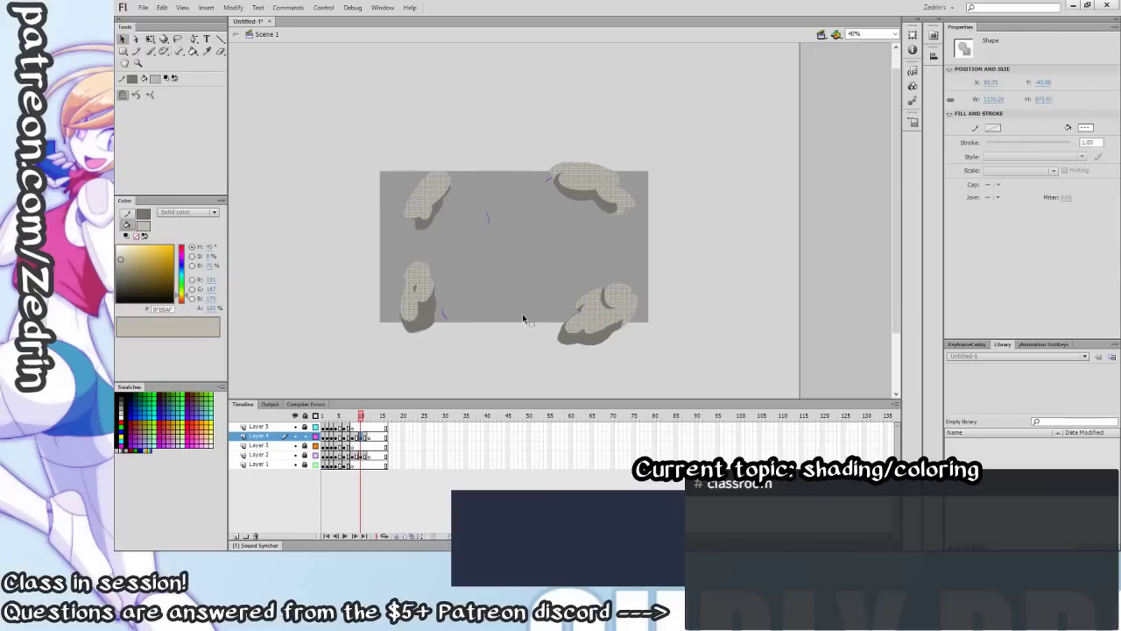
{"action": "left_click", "coordinate": [521, 320]}
{"action": "key", "text": "Return"}
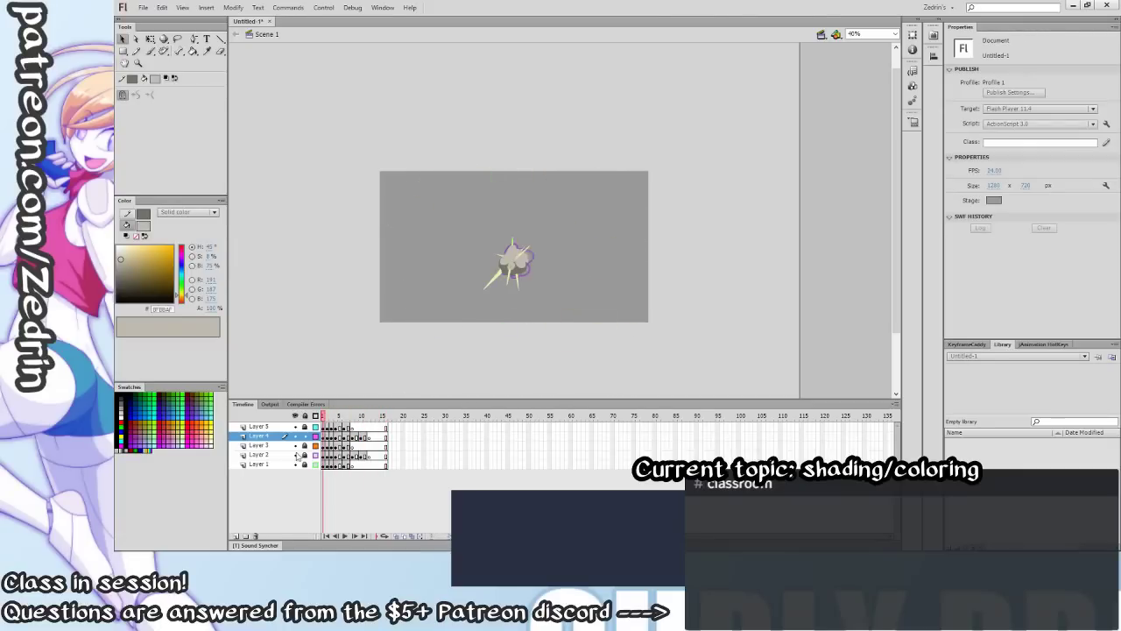
Recolour the frame 3 smoke on Layer 4 dark, paint light rounded lobes over it, and replay the animation.
{"action": "mouse_move", "coordinate": [323, 459]}
{"action": "left_mouse_down"}
{"action": "mouse_move", "coordinate": [334, 462]}
{"action": "mouse_move", "coordinate": [323, 463]}
{"action": "mouse_move", "coordinate": [332, 447]}
{"action": "left_mouse_up"}
{"action": "left_click", "coordinate": [514, 282]}
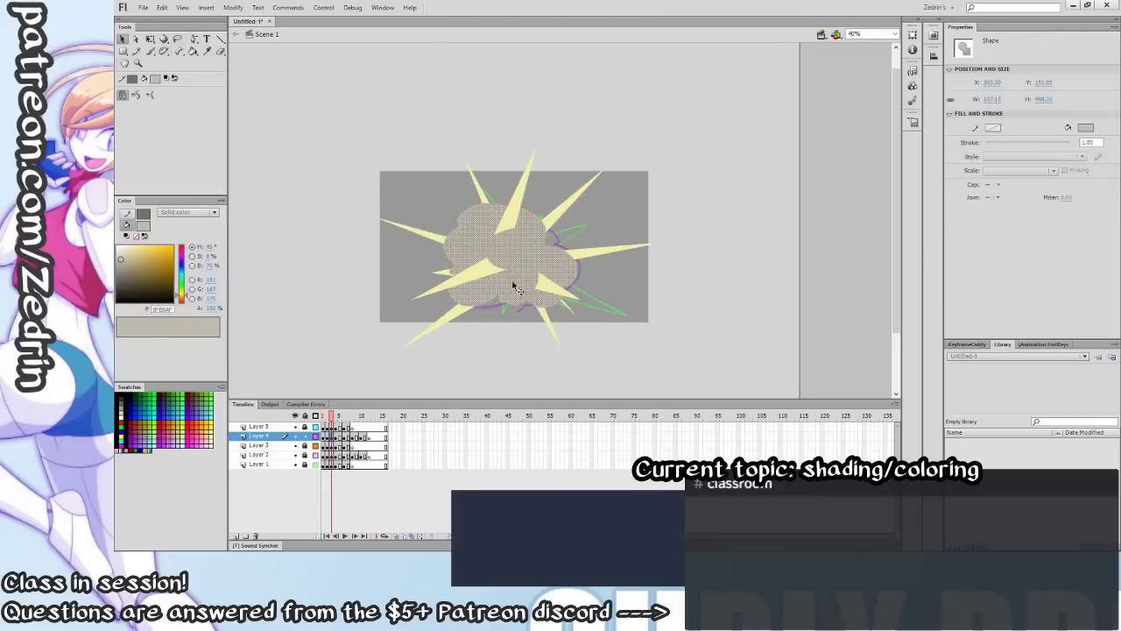
{"action": "key", "text": "x"}
{"action": "key", "text": "b"}
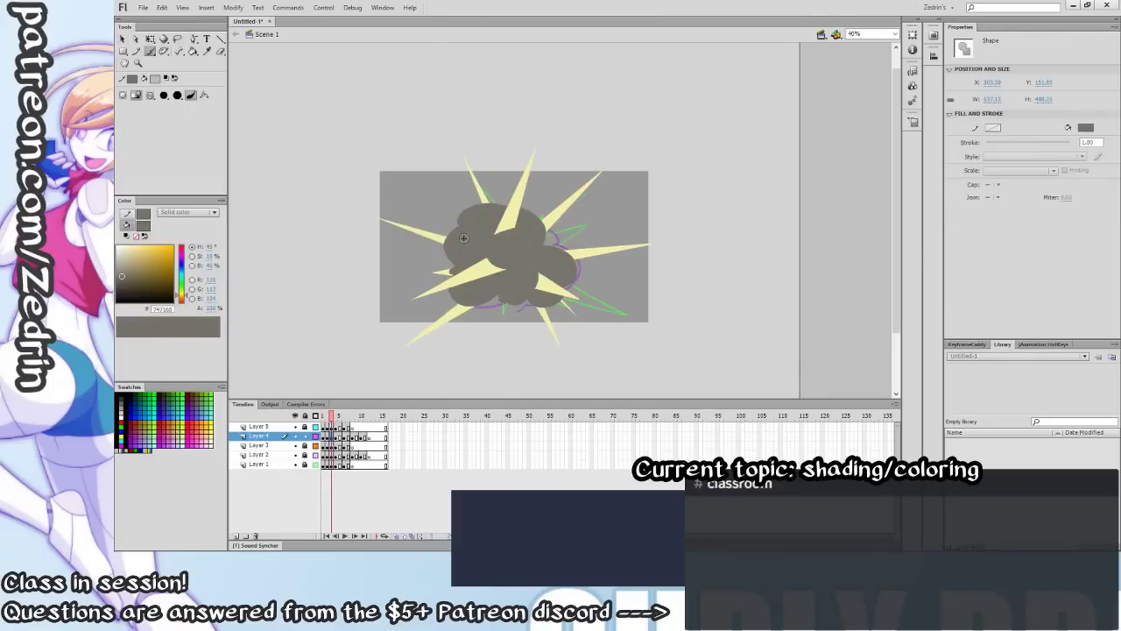
{"action": "mouse_move", "coordinate": [467, 236]}
{"action": "left_mouse_down"}
{"action": "mouse_move", "coordinate": [513, 218]}
{"action": "mouse_move", "coordinate": [513, 207]}
{"action": "mouse_move", "coordinate": [493, 220]}
{"action": "mouse_move", "coordinate": [477, 259]}
{"action": "mouse_move", "coordinate": [510, 254]}
{"action": "left_mouse_up"}
{"action": "mouse_move", "coordinate": [489, 272]}
{"action": "left_mouse_down"}
{"action": "mouse_move", "coordinate": [463, 289]}
{"action": "mouse_move", "coordinate": [533, 275]}
{"action": "mouse_move", "coordinate": [536, 258]}
{"action": "mouse_move", "coordinate": [561, 265]}
{"action": "mouse_move", "coordinate": [493, 231]}
{"action": "mouse_move", "coordinate": [524, 213]}
{"action": "left_mouse_up"}
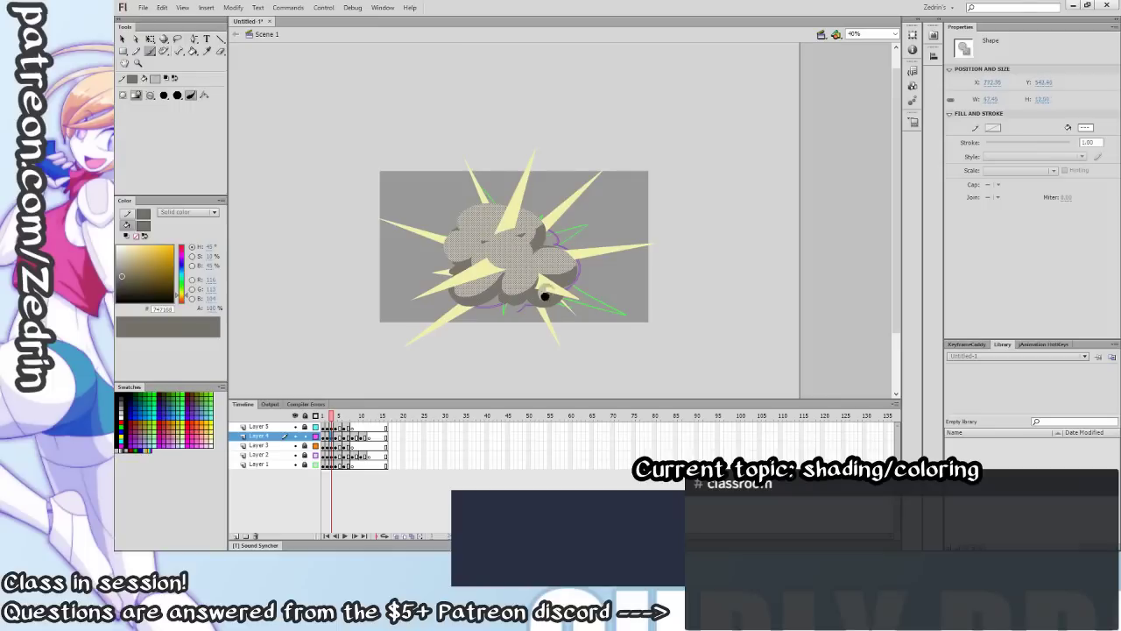
{"action": "key", "text": "v"}
{"action": "key", "text": "Return"}
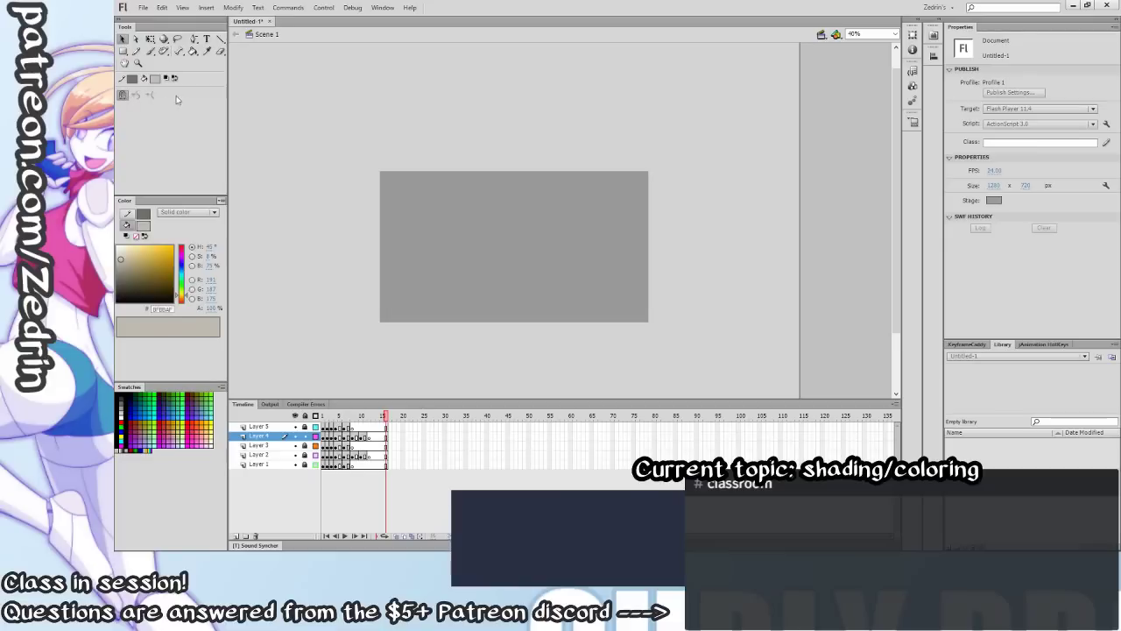
Switch to Clip Studio Paint and paint a solid pink cloud of overlapping round lobes on the blank canvas.
{"action": "key", "text": "b"}
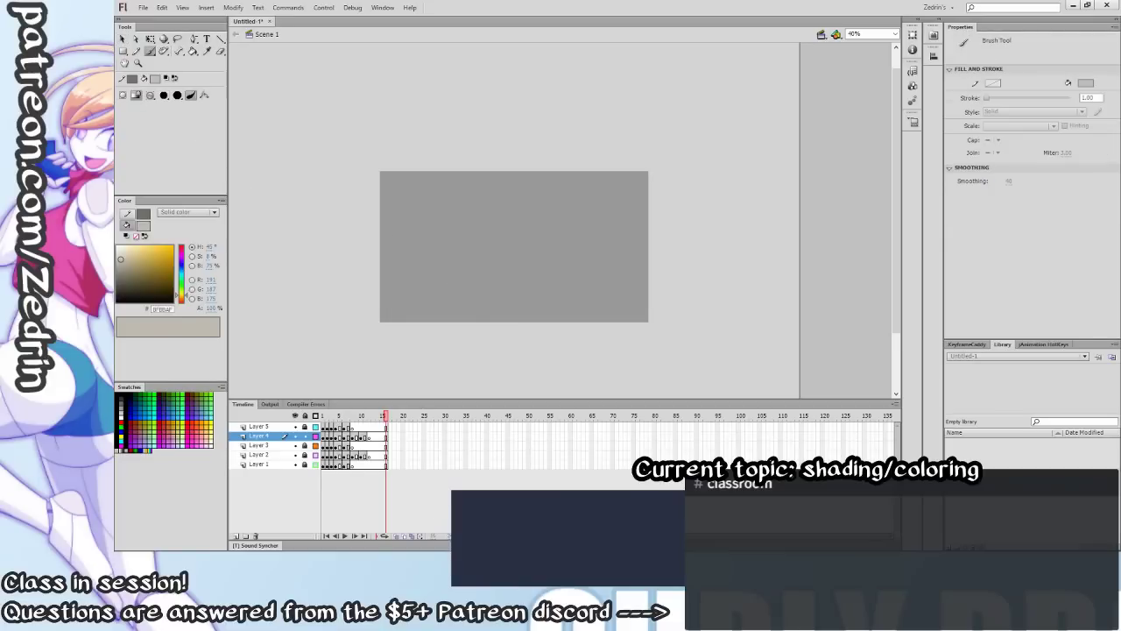
{"action": "left_click", "coordinate": [435, 559]}
{"action": "scroll", "coordinate": [621, 333], "scroll_direction": "up", "scroll_amount": 1}
{"action": "left_click_drag", "start_coordinate": [561, 344], "coordinate": [538, 295]}
{"action": "key", "text": "p"}
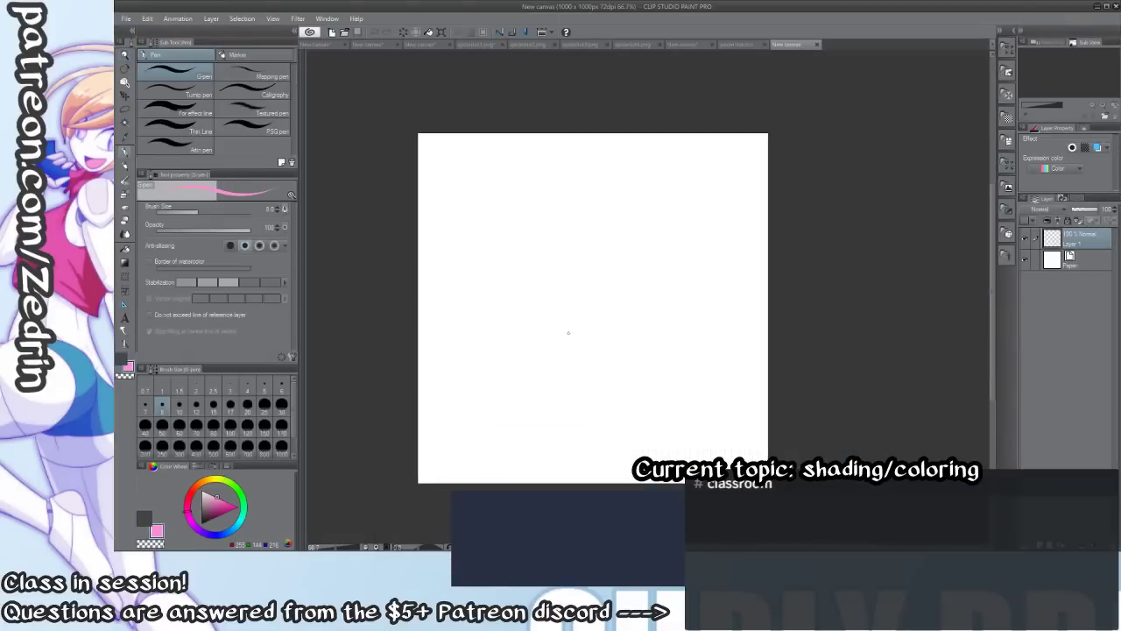
{"action": "mouse_move", "coordinate": [586, 254]}
{"action": "left_mouse_down"}
{"action": "mouse_move", "coordinate": [510, 320]}
{"action": "mouse_move", "coordinate": [583, 346]}
{"action": "mouse_move", "coordinate": [590, 315]}
{"action": "left_mouse_up"}
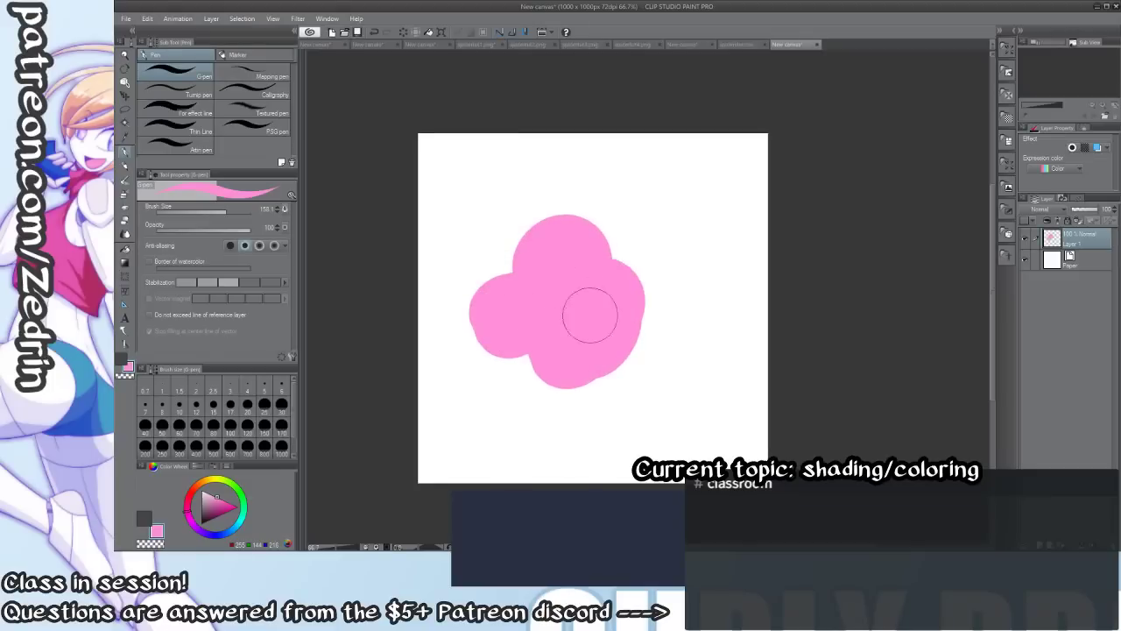
Lock Layer 1's transparent pixels, shade the cloud's lower part dark grey, and paint pink rounded lobes over the shading.
{"action": "left_click", "coordinate": [1067, 222]}
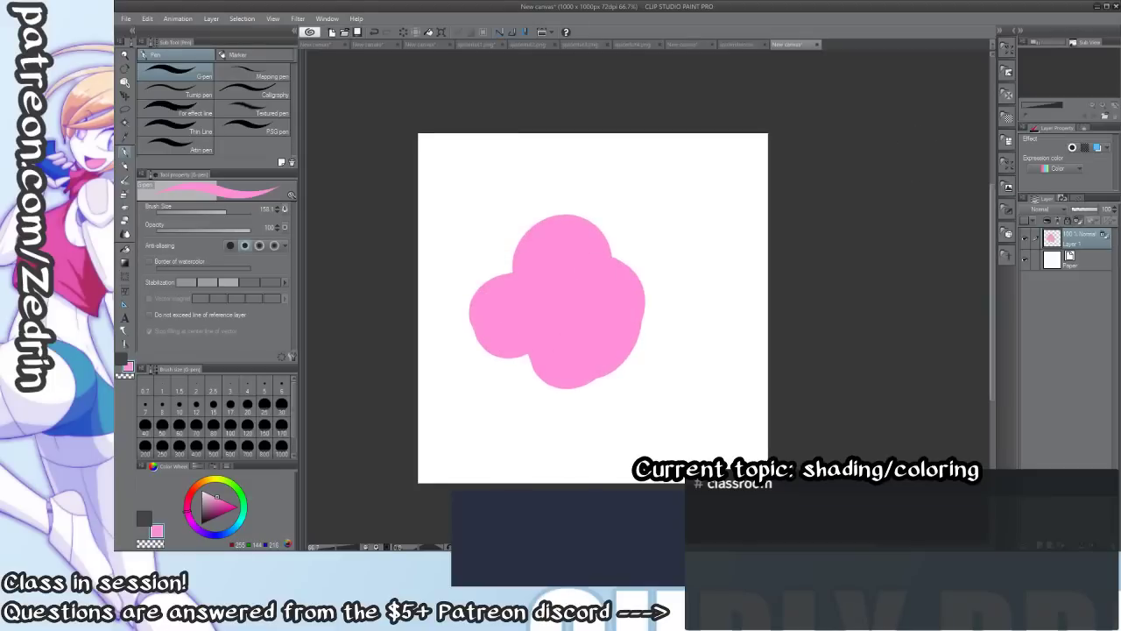
{"action": "key", "text": "x"}
{"action": "mouse_move", "coordinate": [565, 353]}
{"action": "left_mouse_down"}
{"action": "mouse_move", "coordinate": [608, 348]}
{"action": "mouse_move", "coordinate": [626, 315]}
{"action": "mouse_move", "coordinate": [483, 343]}
{"action": "mouse_move", "coordinate": [502, 336]}
{"action": "mouse_move", "coordinate": [520, 285]}
{"action": "mouse_move", "coordinate": [507, 292]}
{"action": "mouse_move", "coordinate": [566, 312]}
{"action": "mouse_move", "coordinate": [570, 331]}
{"action": "mouse_move", "coordinate": [623, 294]}
{"action": "left_mouse_up"}
{"action": "key", "text": "x"}
{"action": "key", "text": "space"}
{"action": "key", "text": "ctrl+space"}
{"action": "left_click_drag", "start_coordinate": [624, 296], "coordinate": [613, 249]}
{"action": "mouse_move", "coordinate": [609, 331]}
{"action": "left_mouse_down"}
{"action": "mouse_move", "coordinate": [599, 302]}
{"action": "mouse_move", "coordinate": [596, 311]}
{"action": "left_mouse_up"}
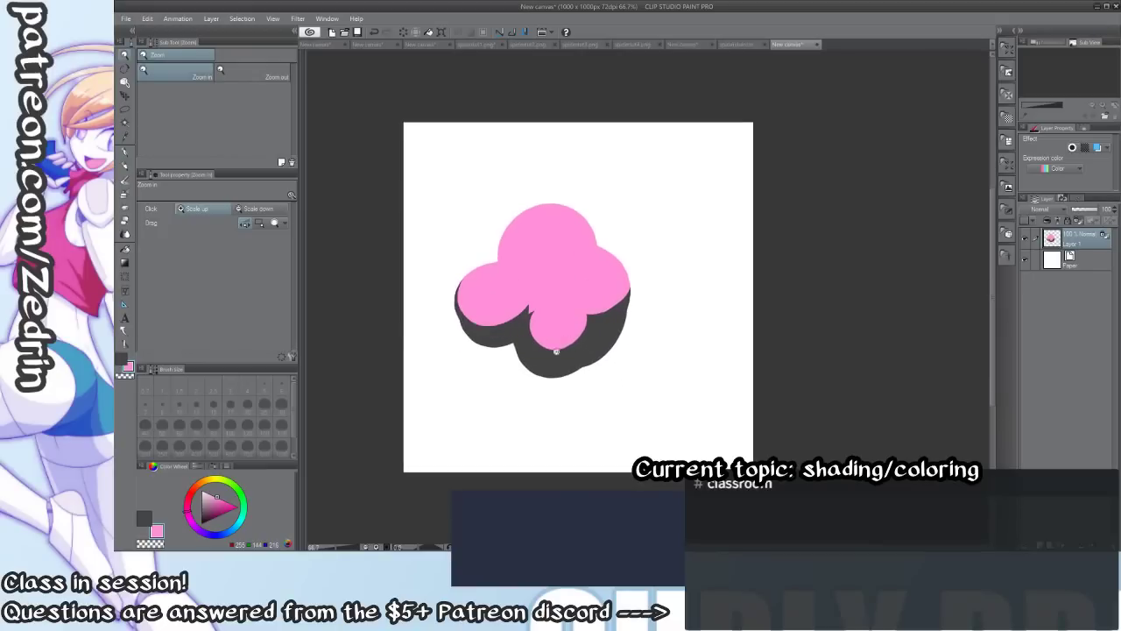
Switch back to Flash and replay the explosion animation.
{"action": "key", "text": "alt+Tab"}
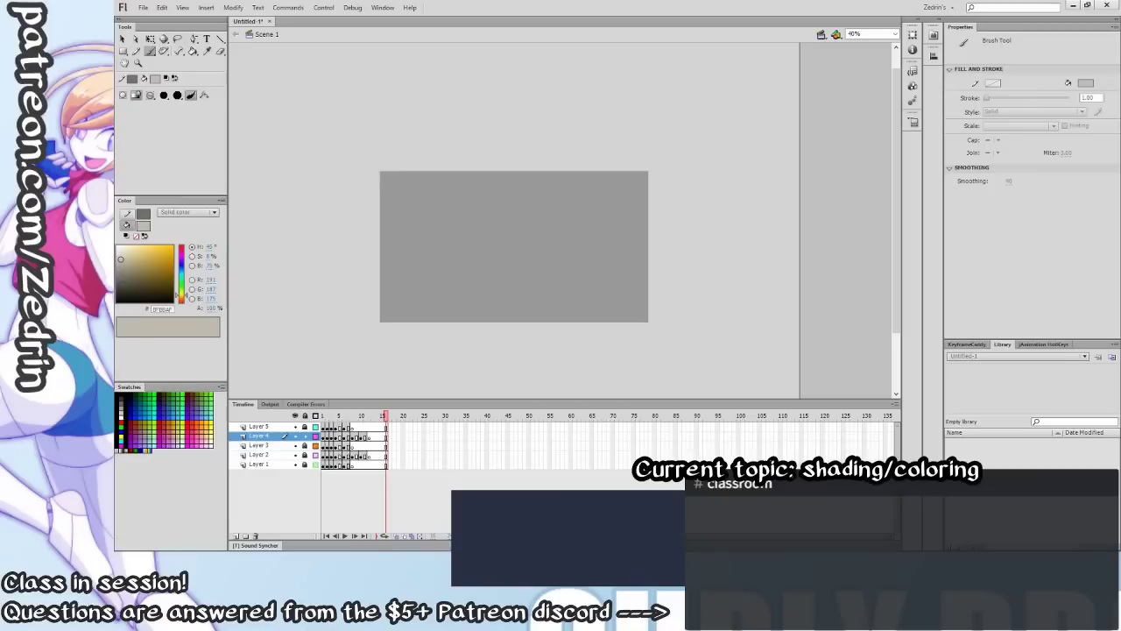
{"action": "key", "text": "Return"}
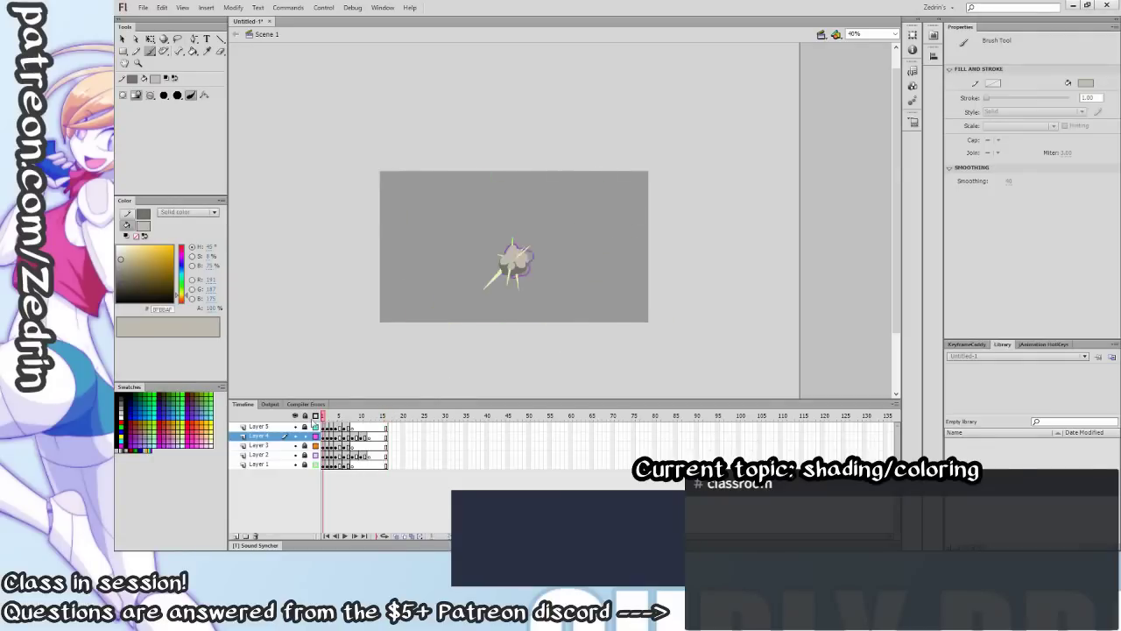
{"action": "left_click", "coordinate": [304, 445]}
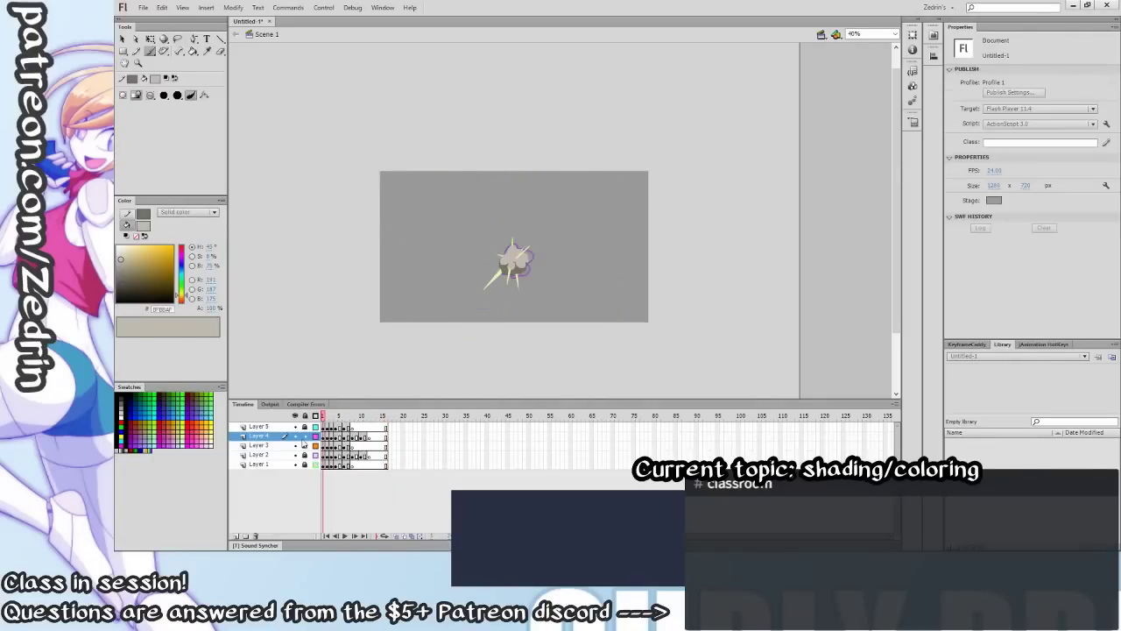
Search the FLA files folder for "effects" and open the Effects_Mix file.
{"action": "left_click", "coordinate": [143, 7]}
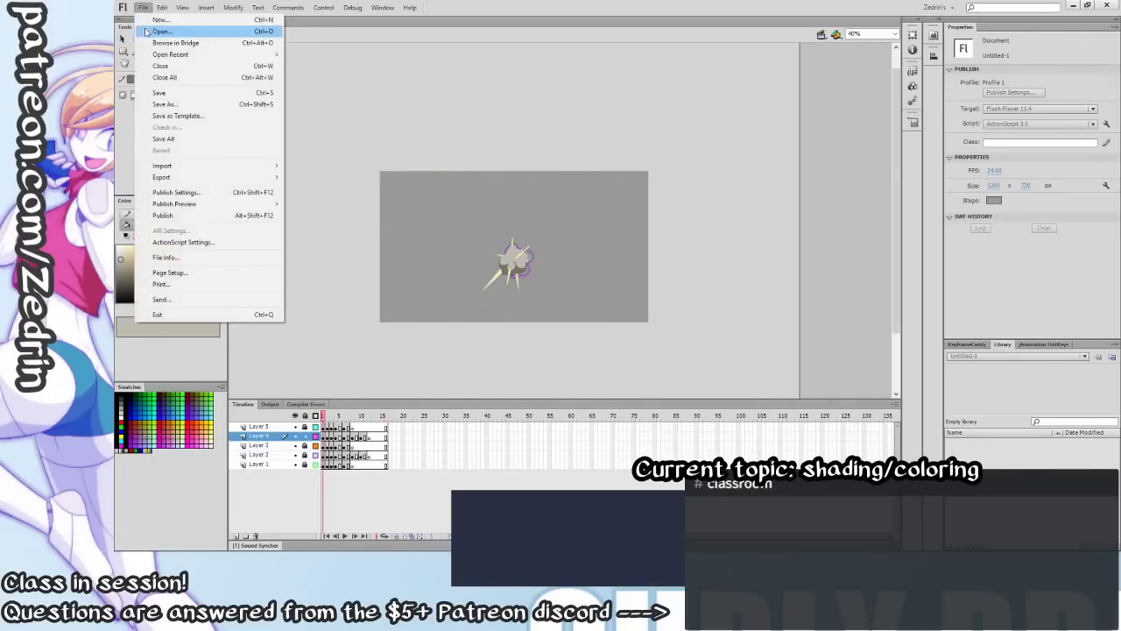
{"action": "left_click", "coordinate": [149, 34]}
{"action": "left_click", "coordinate": [358, 27]}
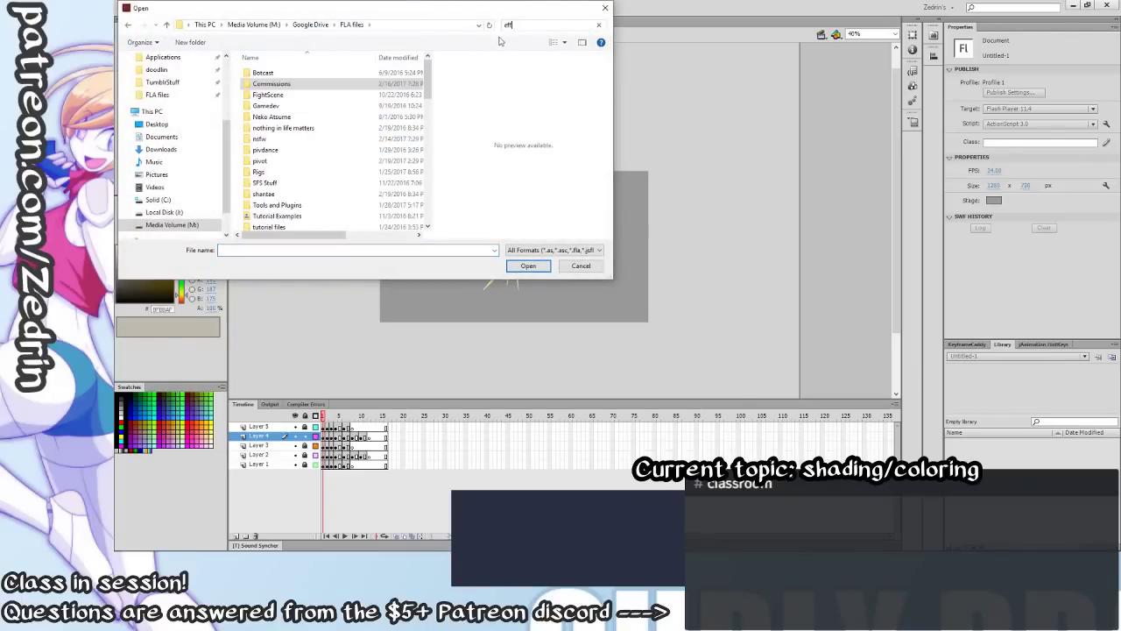
{"action": "type", "text": "effects"}
{"action": "double_click", "coordinate": [287, 74]}
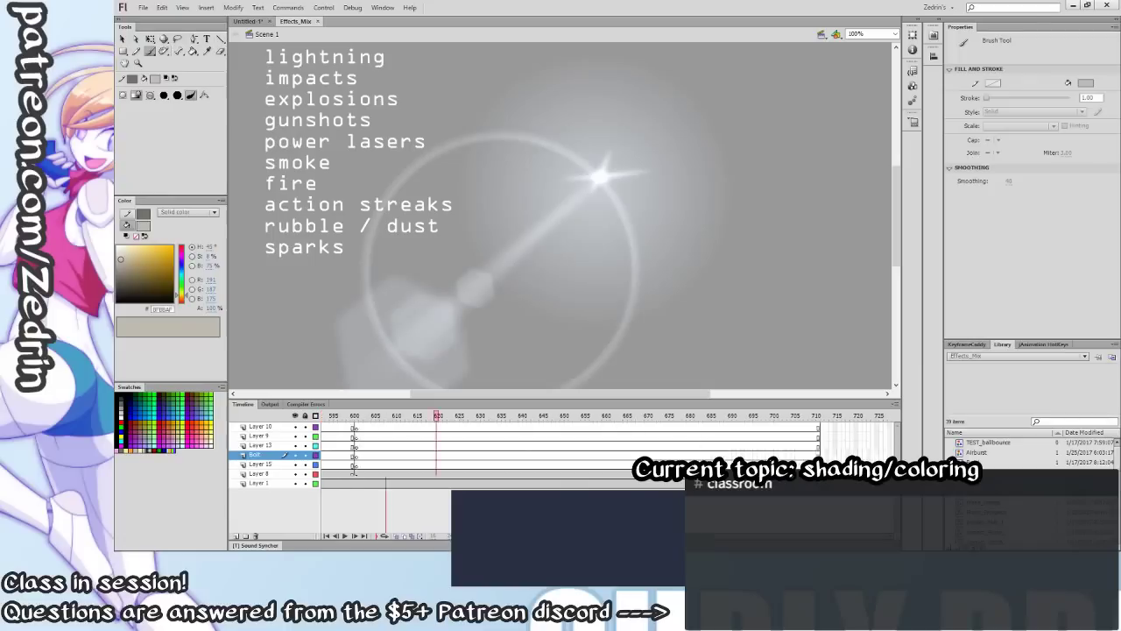
Play the Effects_Mix timeline from its first frame to review the sample effects.
{"action": "left_click", "coordinate": [324, 465]}
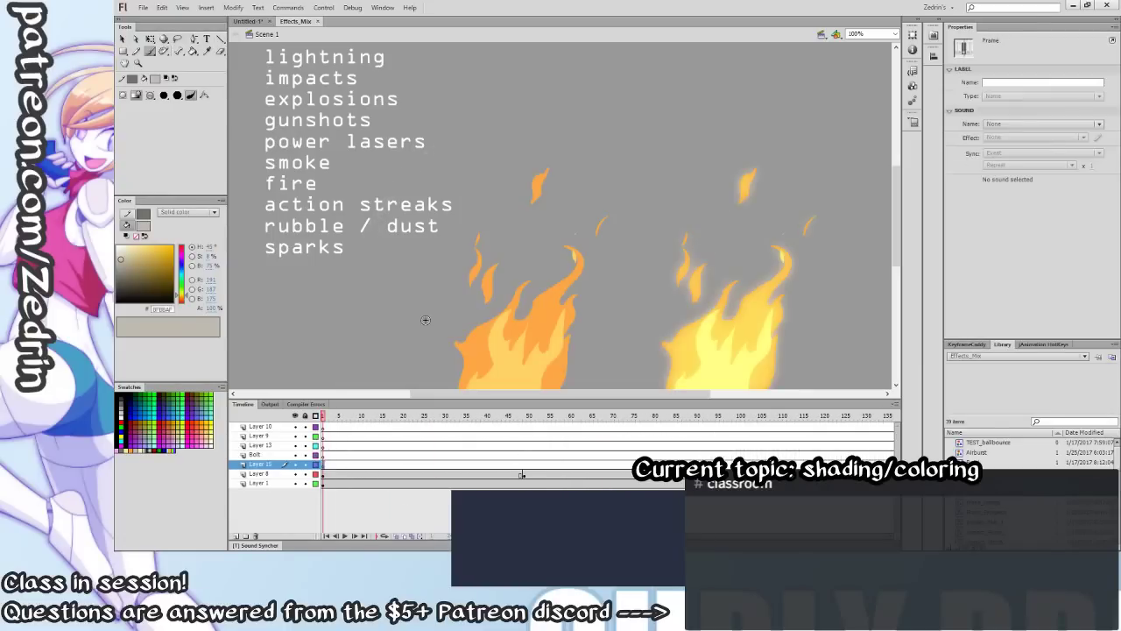
{"action": "key", "text": "z"}
{"action": "left_click", "coordinate": [514, 276], "text": "alt"}
{"action": "left_click", "coordinate": [582, 226]}
{"action": "left_click_drag", "start_coordinate": [552, 252], "coordinate": [534, 288]}
{"action": "key", "text": "Return"}
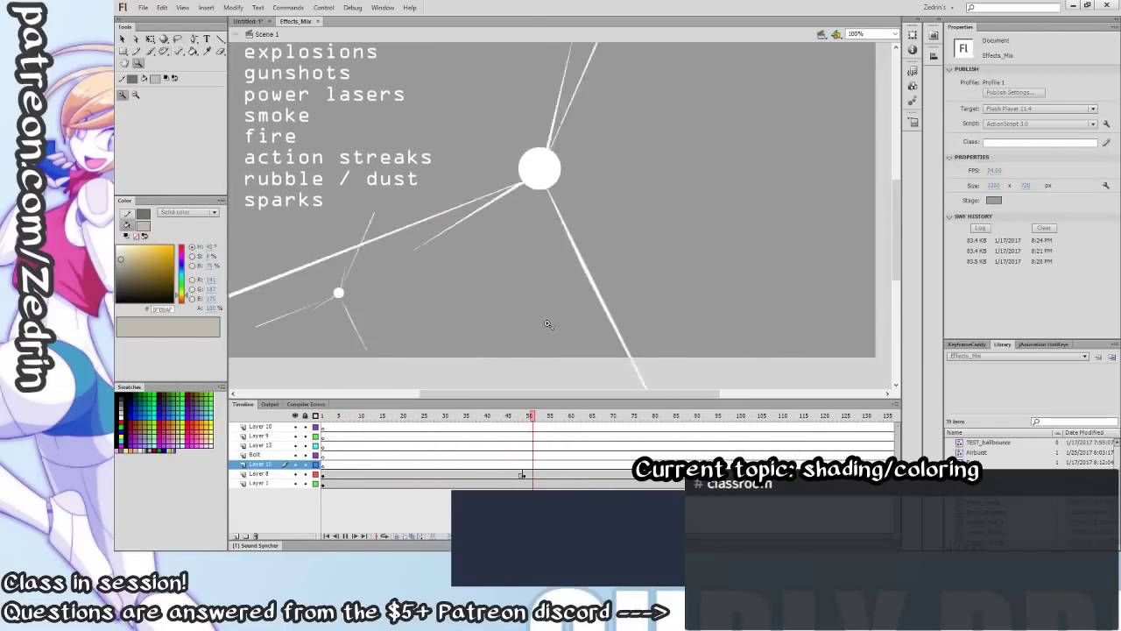
Go to the white ring effect's keyframe on Layer 8 and open the large ring's Flash_Explosion symbol for editing.
{"action": "left_click", "coordinate": [523, 474]}
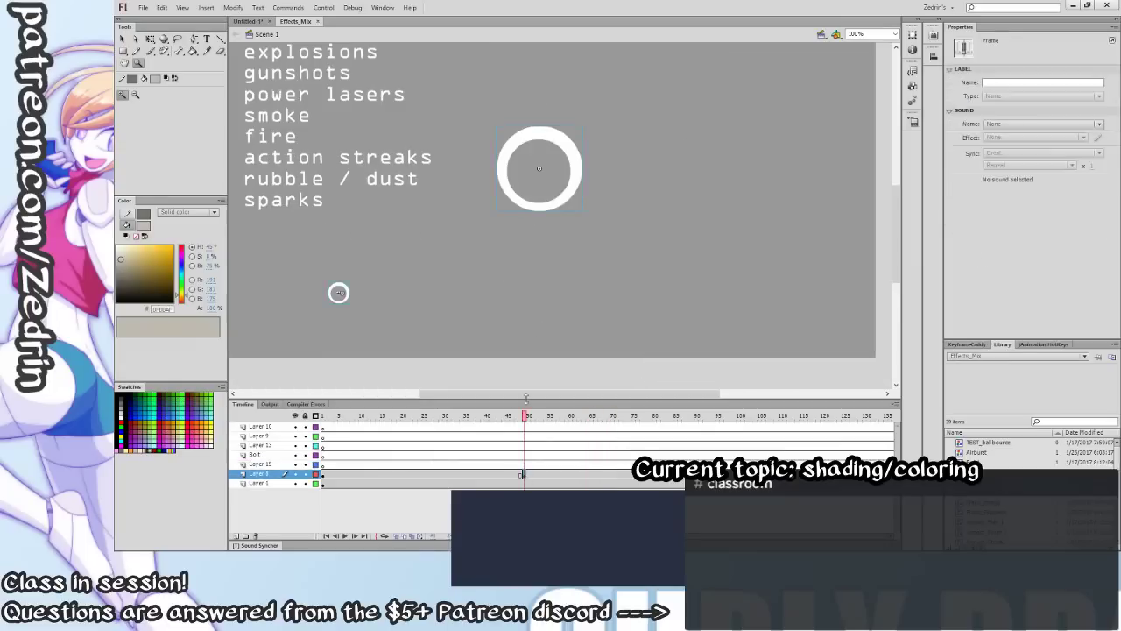
{"action": "key", "text": "v"}
{"action": "double_click", "coordinate": [568, 207]}
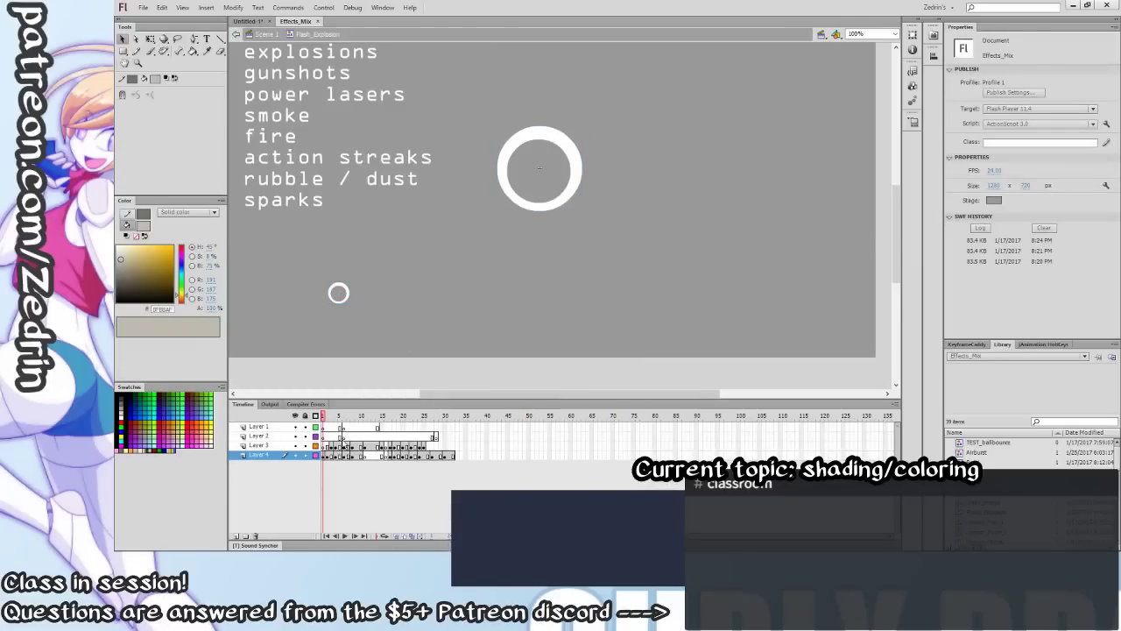
Step through the opening frames of Flash_Explosion to examine how the white streaks radiate from the centre.
{"action": "left_click_drag", "start_coordinate": [324, 467], "coordinate": [334, 456]}
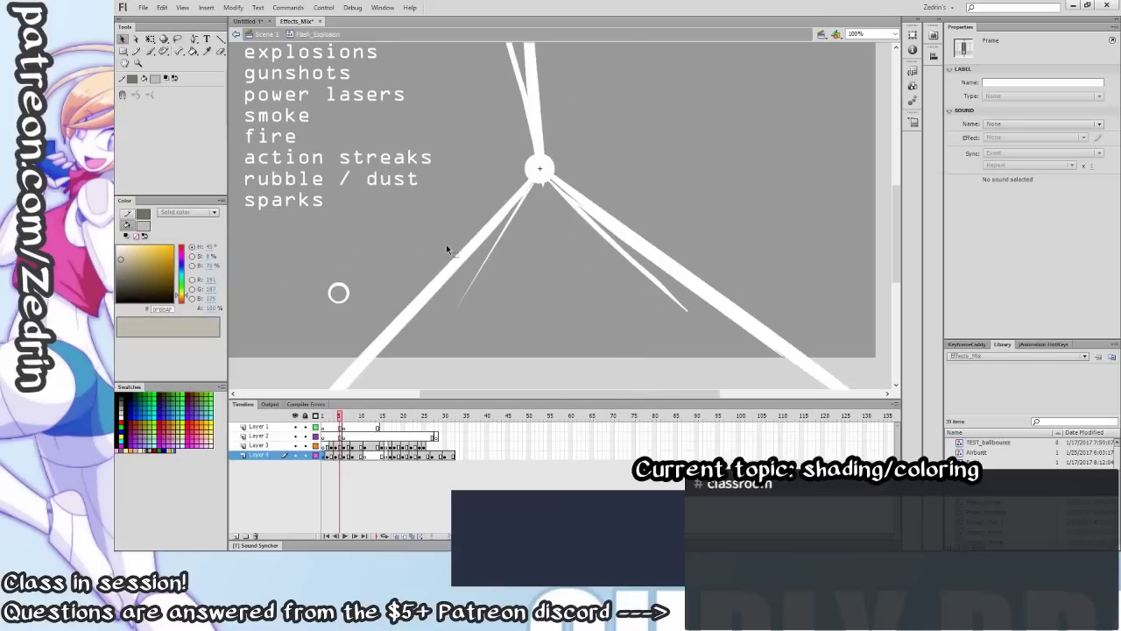
{"action": "left_click_drag", "start_coordinate": [530, 213], "coordinate": [507, 264]}
{"action": "key", "text": "z"}
{"action": "left_click", "coordinate": [525, 256], "text": "alt"}
{"action": "key", "text": "period"}
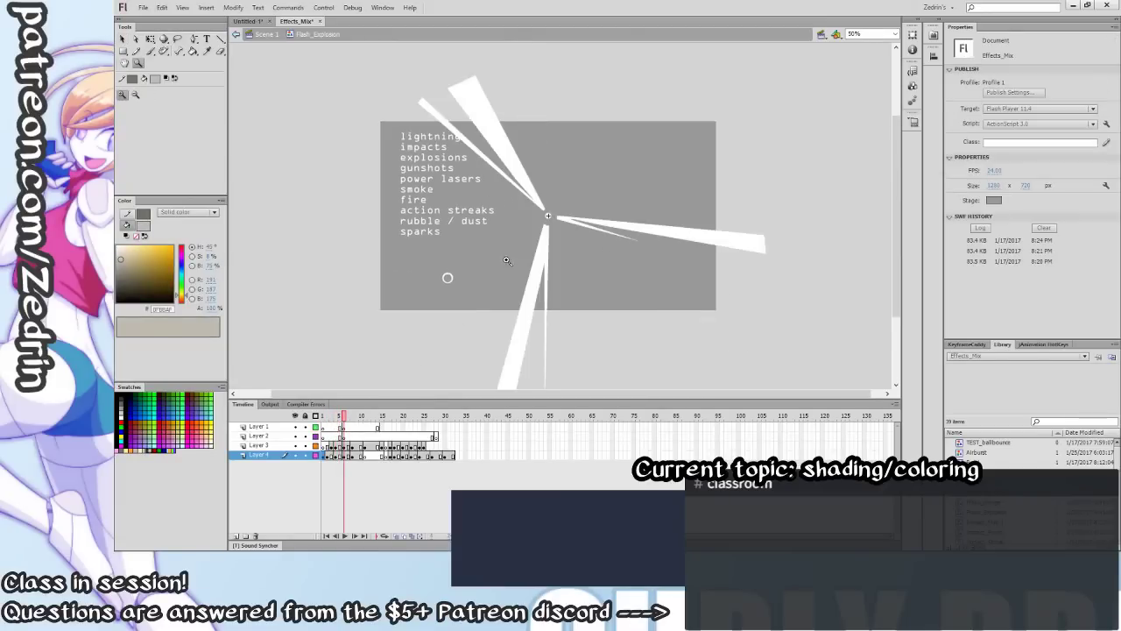
{"action": "key", "text": "period"}
{"action": "key", "text": "period"}
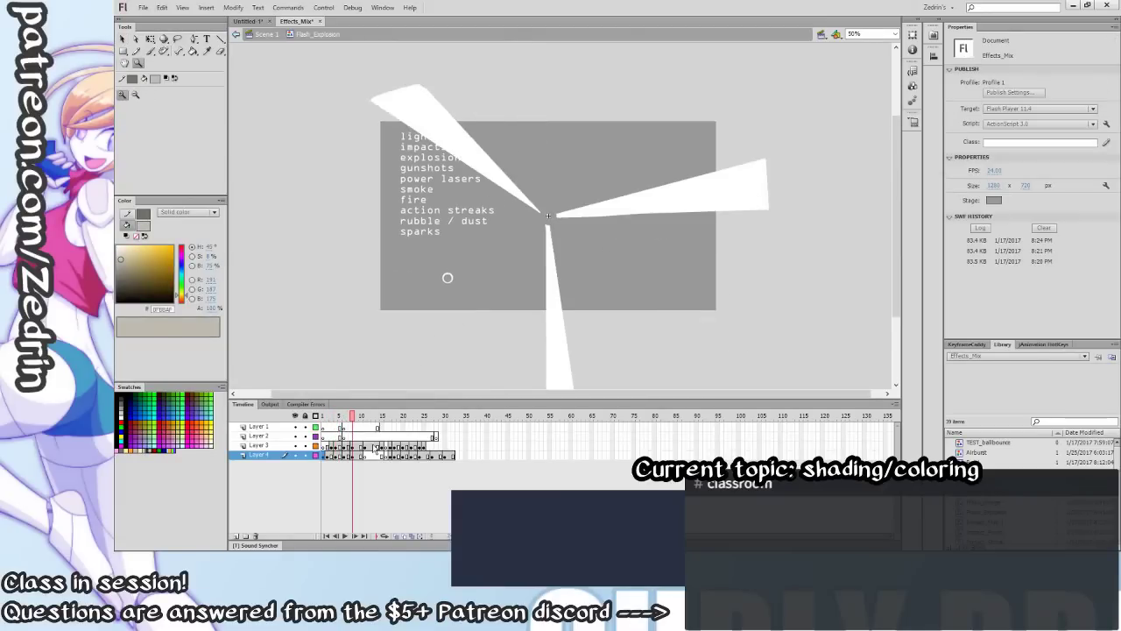
{"action": "key", "text": "period"}
{"action": "key", "text": "period"}
Return to frame 1 and review the Layer 4 flash keyframes up to the start of the smoke burst at frame 17.
{"action": "left_click", "coordinate": [323, 455]}
{"action": "left_click", "coordinate": [327, 456]}
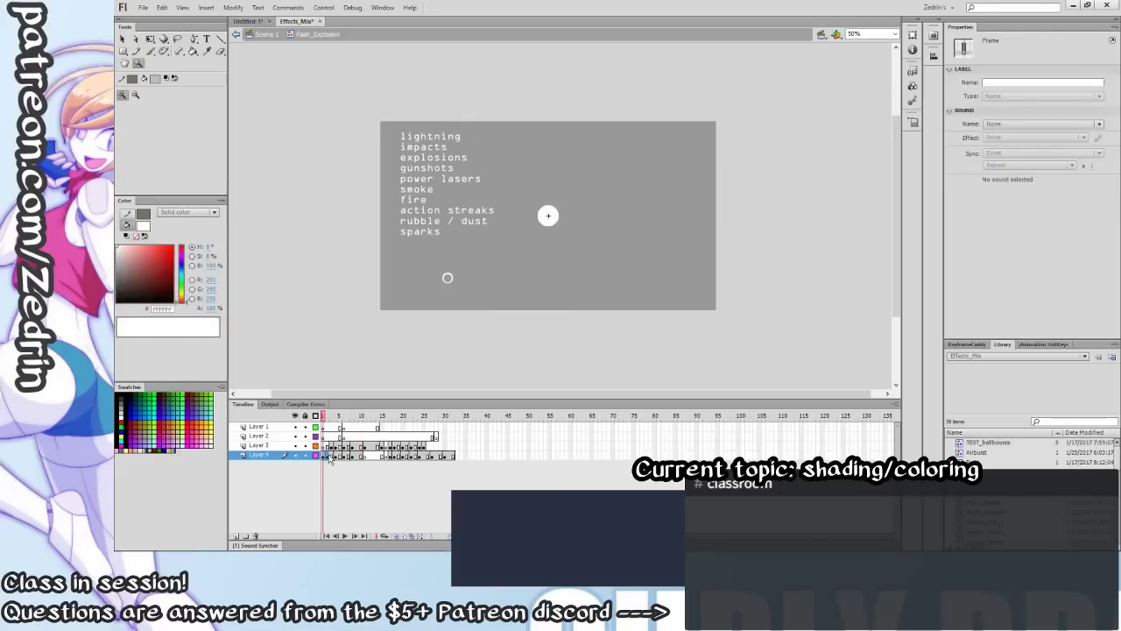
{"action": "left_click", "coordinate": [332, 456]}
{"action": "left_click_drag", "start_coordinate": [345, 461], "coordinate": [379, 462]}
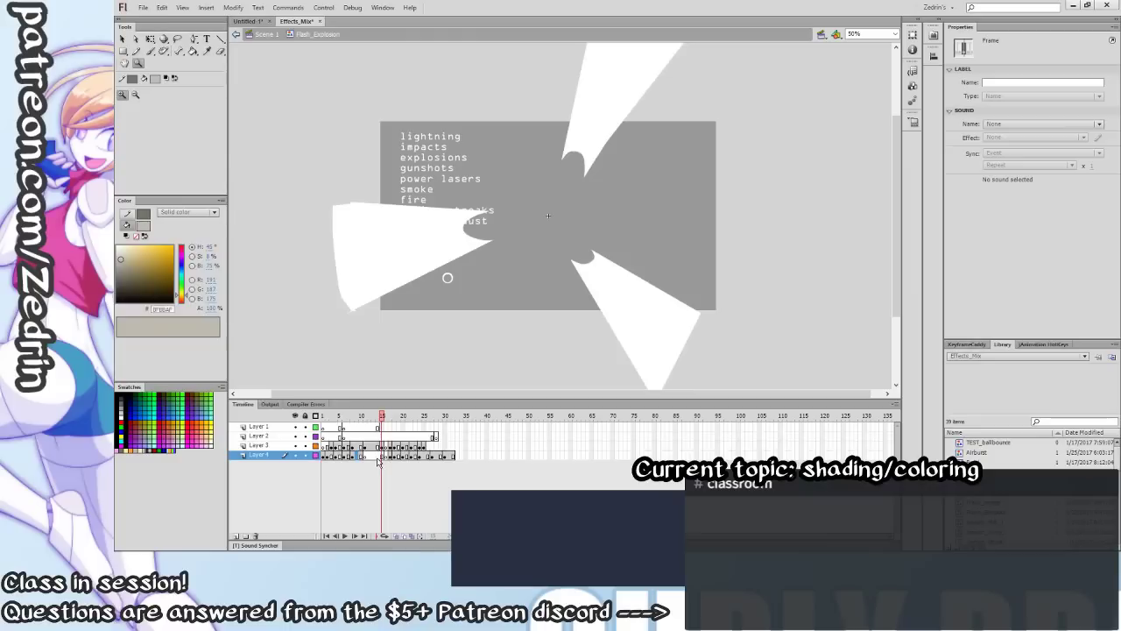
{"action": "left_click_drag", "start_coordinate": [391, 420], "coordinate": [392, 423]}
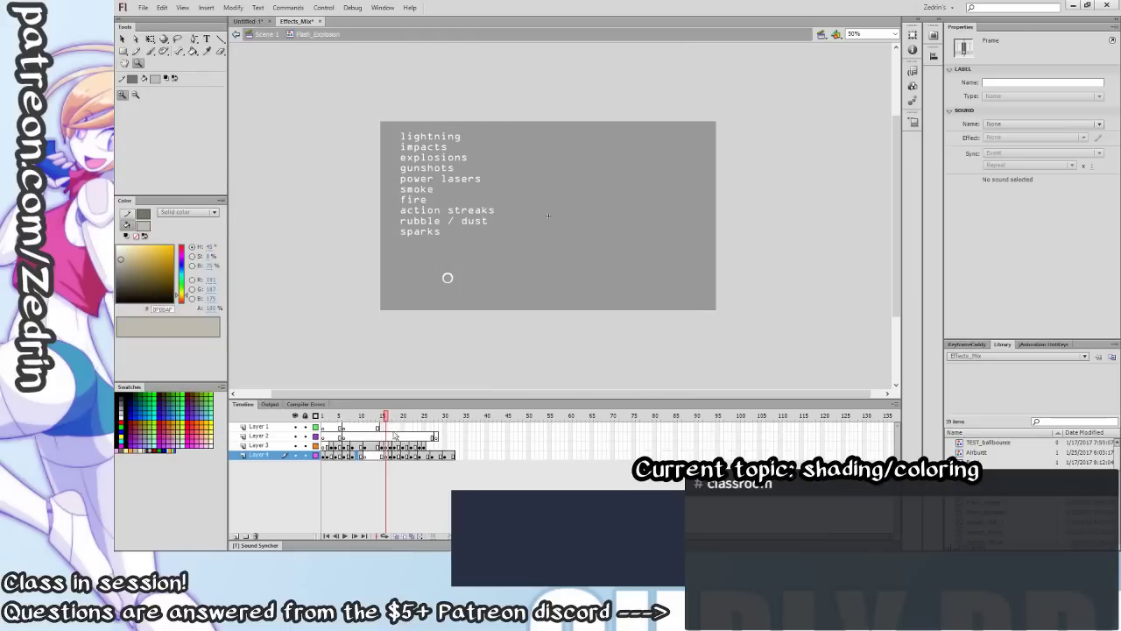
{"action": "key", "text": "."}
Compare the Layer 3 streaks with the Layer 4 smoke shapes by selecting each in frames 17 and 18.
{"action": "left_click", "coordinate": [548, 216]}
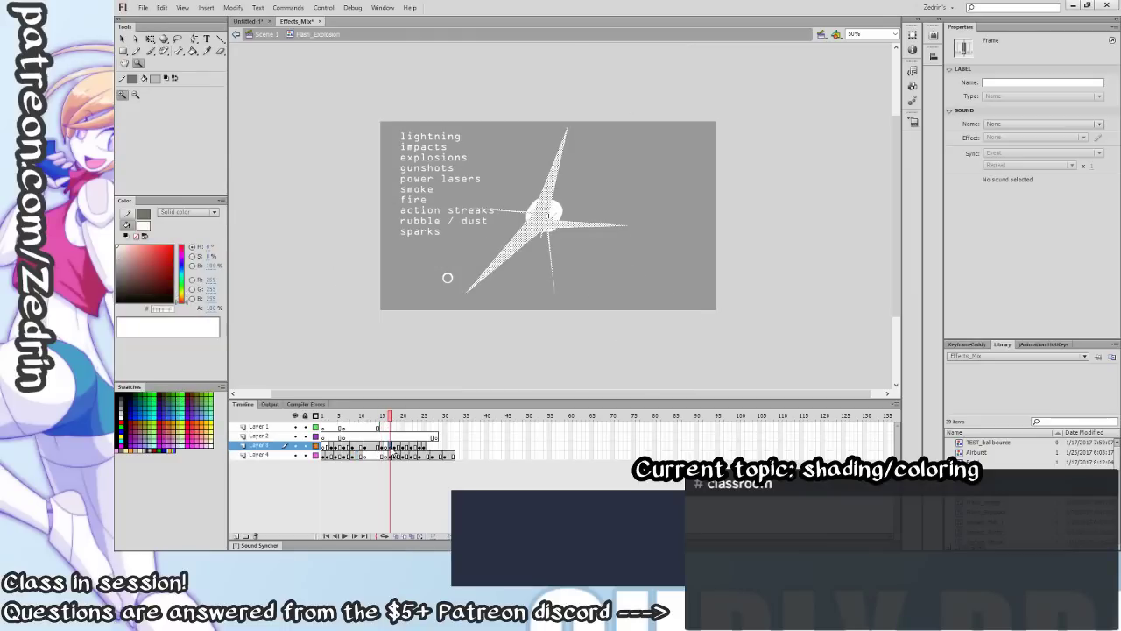
{"action": "left_click", "coordinate": [391, 455]}
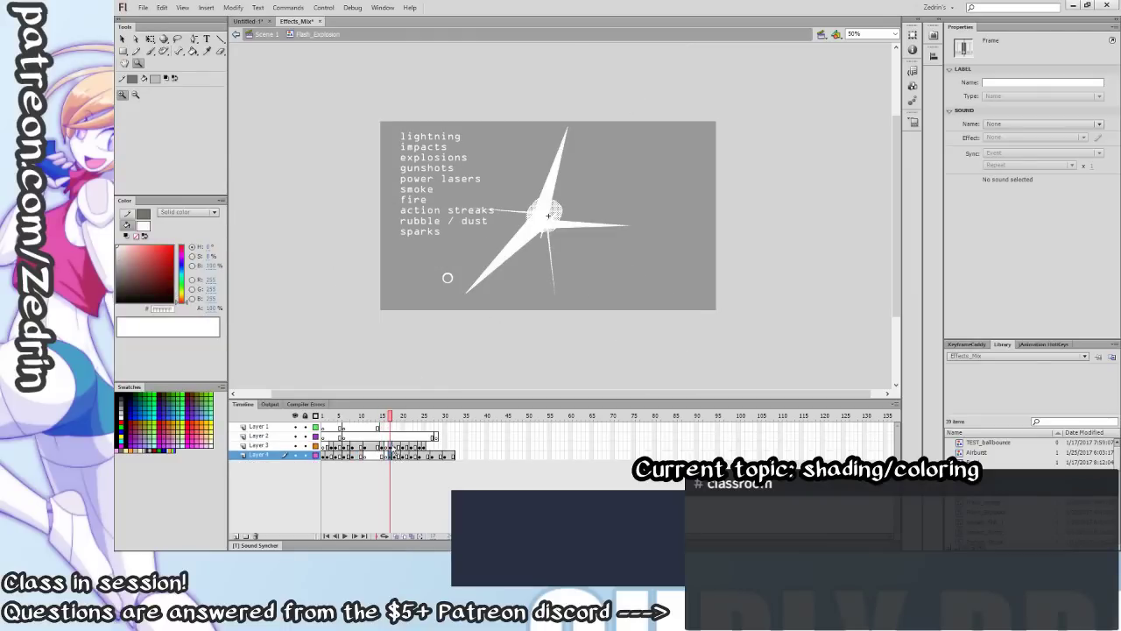
{"action": "left_click", "coordinate": [390, 446]}
{"action": "left_click", "coordinate": [392, 455]}
{"action": "key", "text": "."}
{"action": "left_click", "coordinate": [395, 445]}
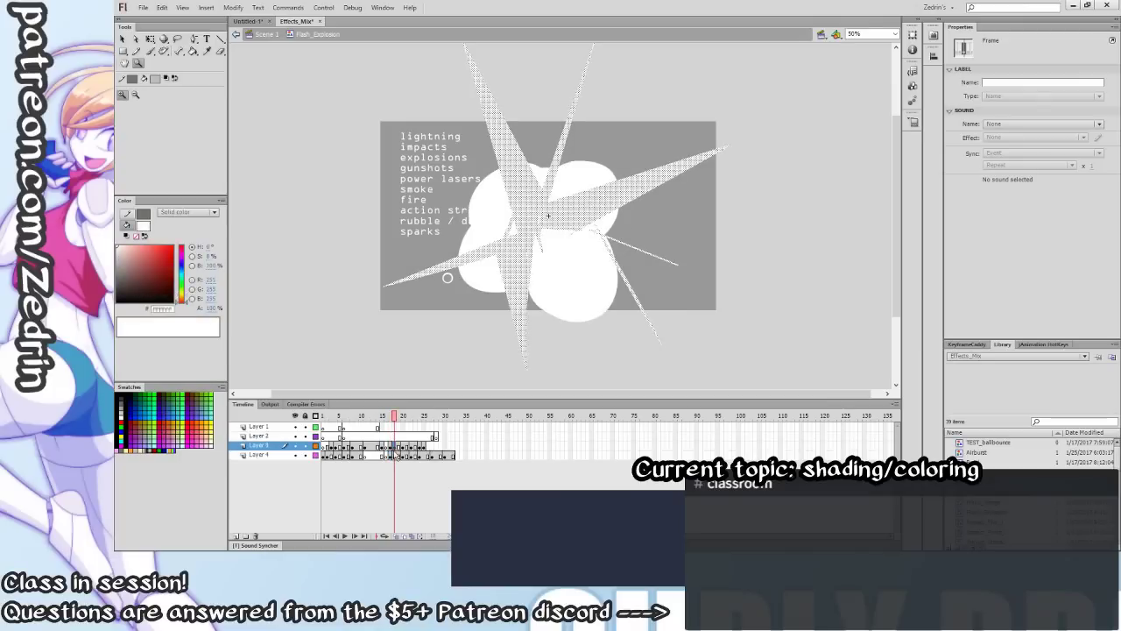
{"action": "left_click", "coordinate": [395, 455]}
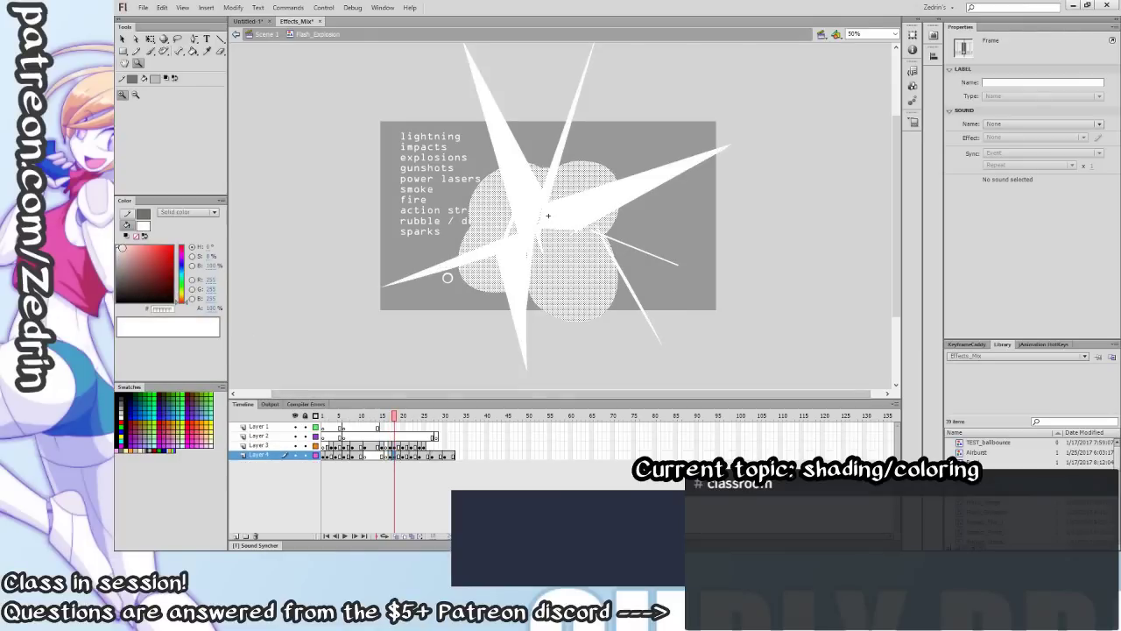
Set the fill color to light grey #CBCBCB and recolor the frame 18 smoke cloud on Layer 4 with the Paint Bucket.
{"action": "left_click", "coordinate": [118, 263]}
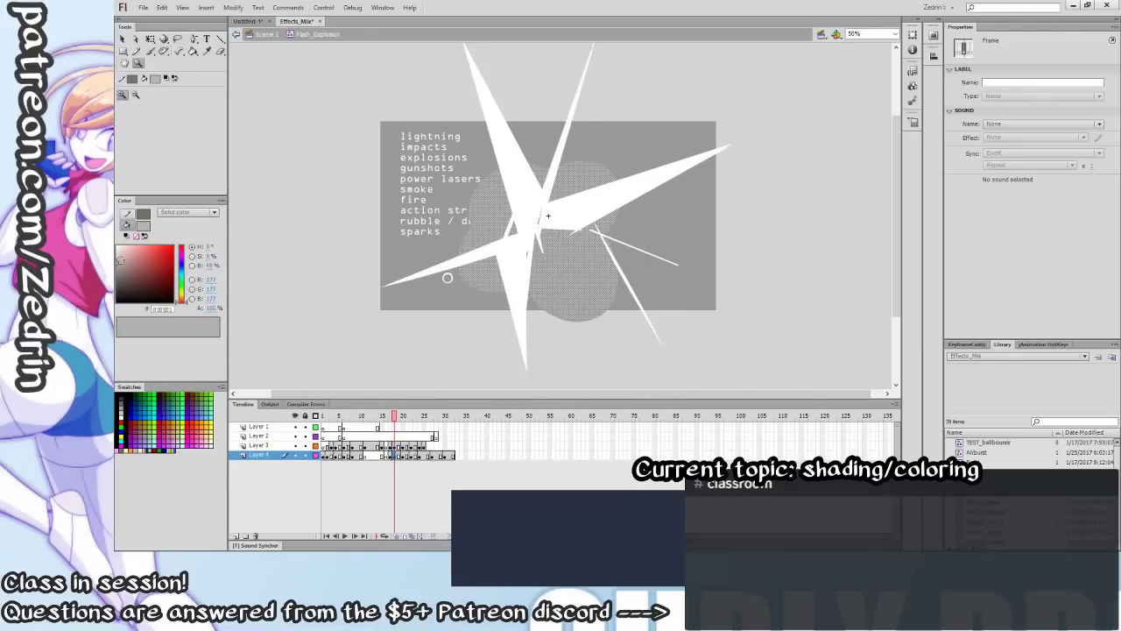
{"action": "left_click_drag", "start_coordinate": [121, 259], "coordinate": [116, 256]}
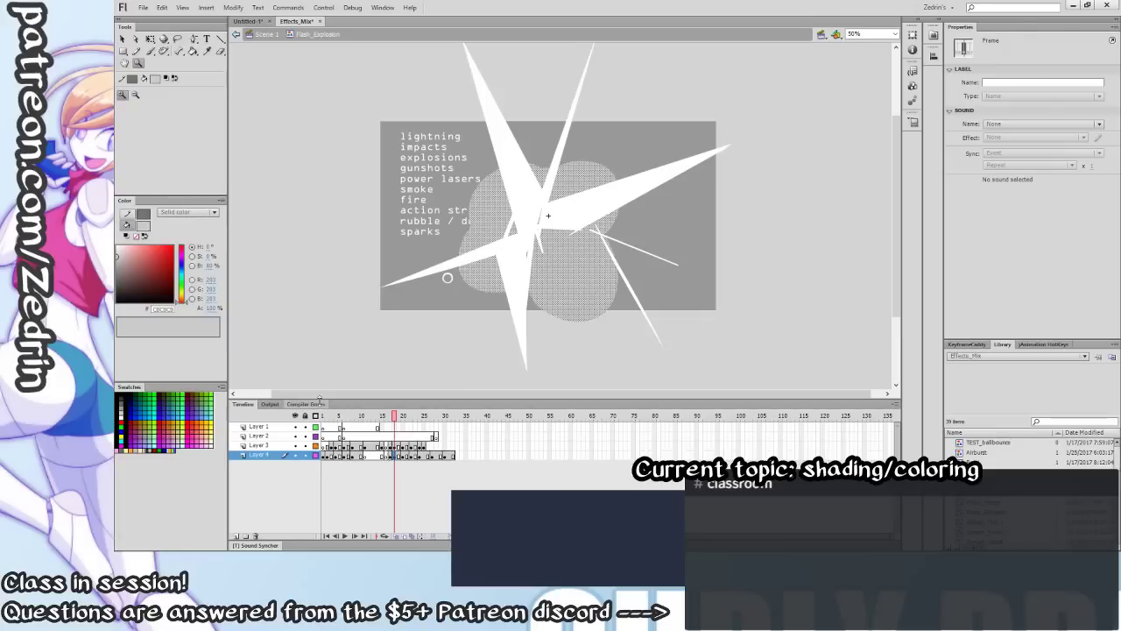
{"action": "key", "text": "k"}
{"action": "left_click", "coordinate": [569, 272]}
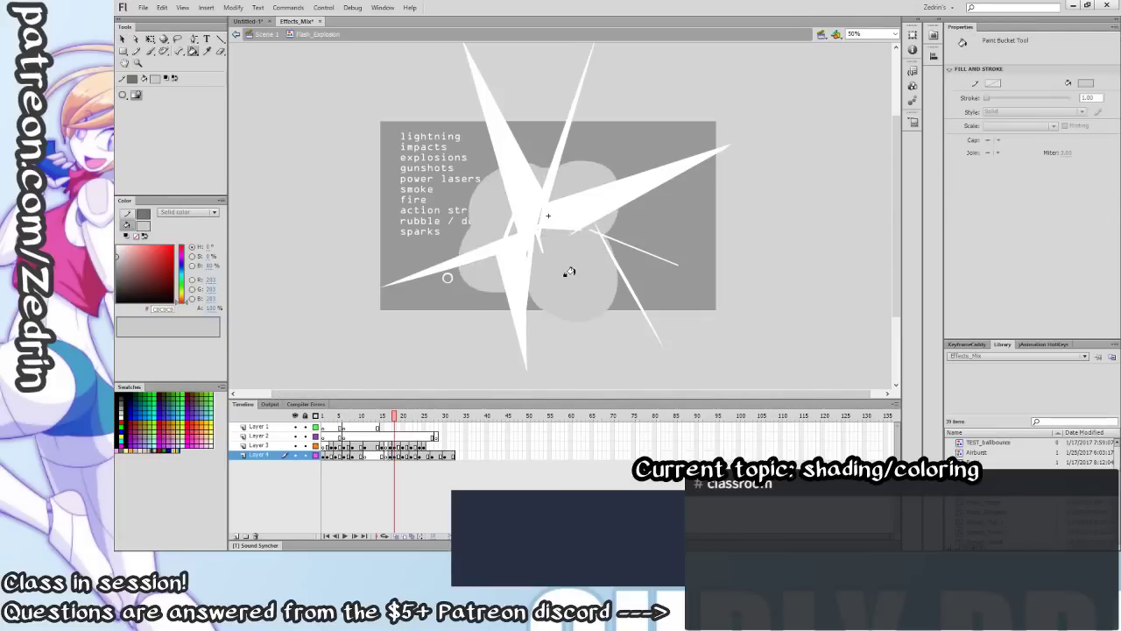
Fill the Layer 4 smoke with the same light grey in the other keyframes from frame 17 through frame 24.
{"action": "key", "text": "comma"}
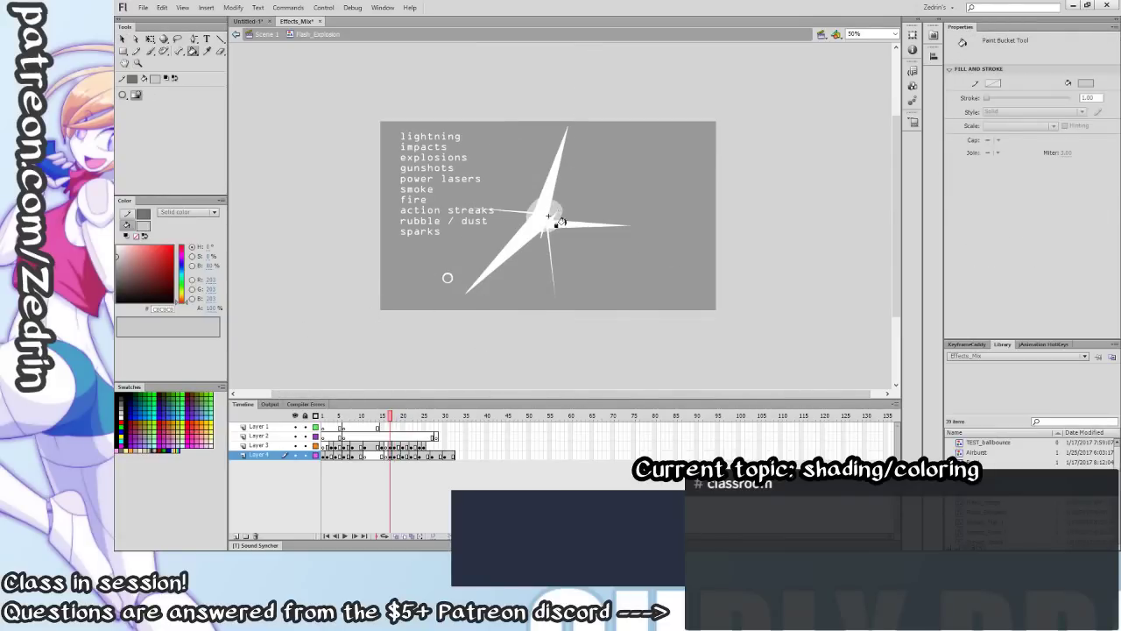
{"action": "key", "text": "period"}
{"action": "key", "text": "period"}
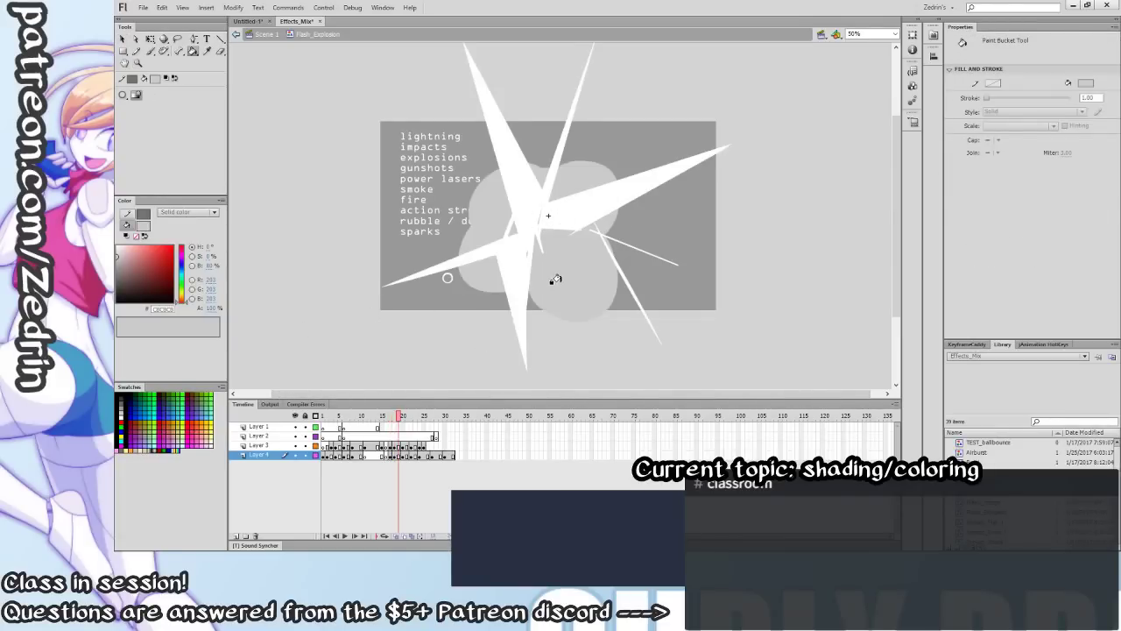
{"action": "key", "text": "period"}
{"action": "key", "text": "period"}
{"action": "key", "text": "period"}
{"action": "key", "text": "period"}
{"action": "key", "text": "period"}
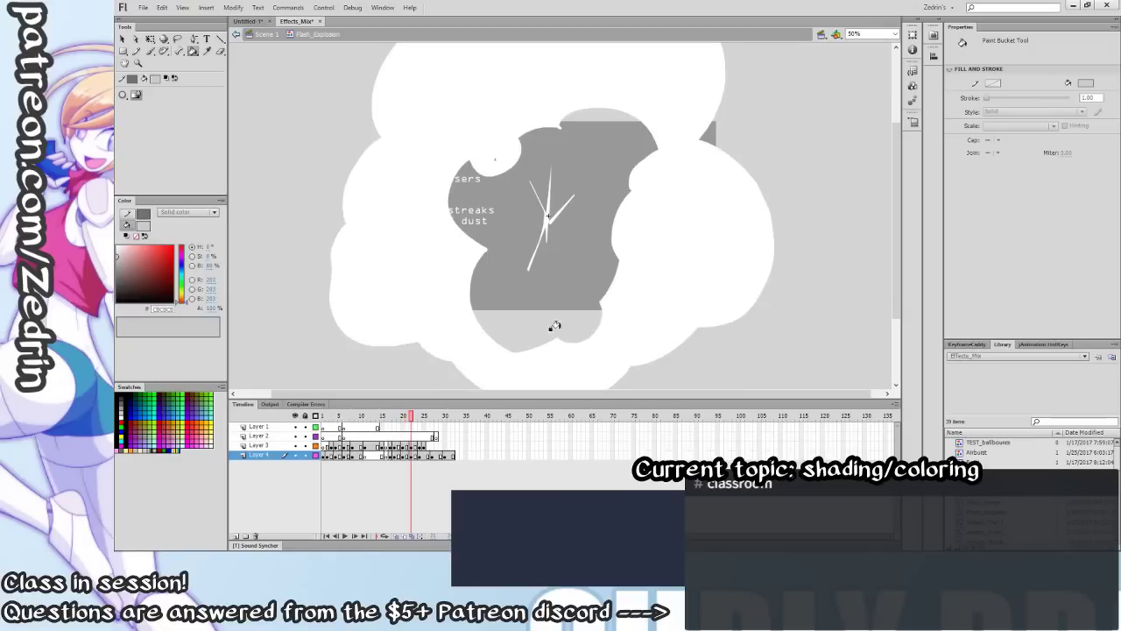
{"action": "left_click", "coordinate": [626, 363]}
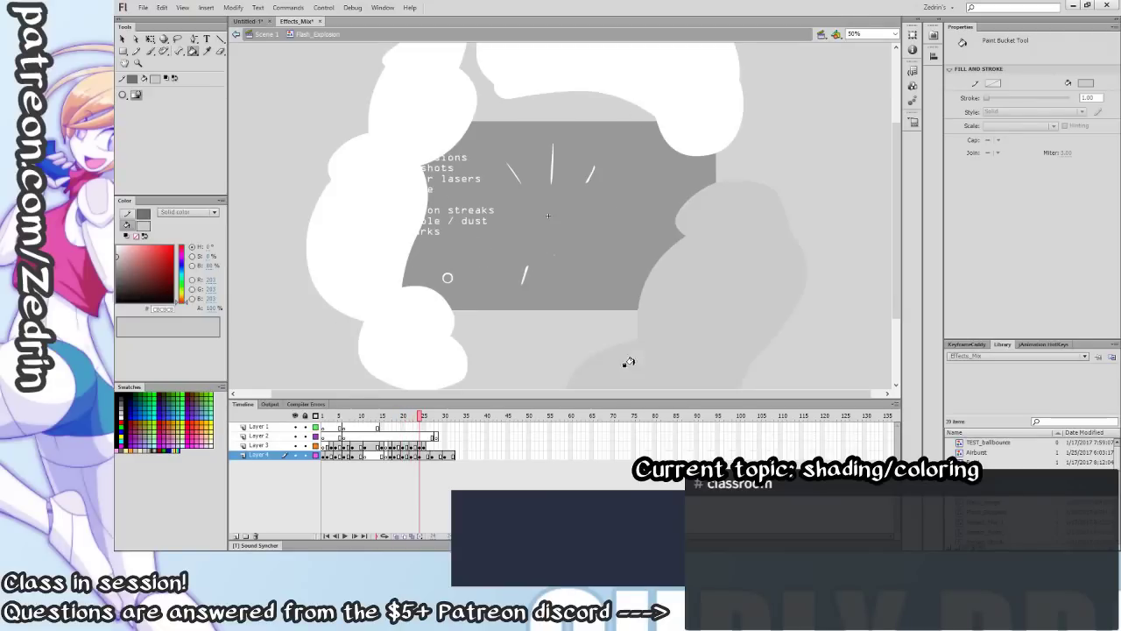
{"action": "left_click", "coordinate": [438, 328]}
{"action": "left_click", "coordinate": [688, 93]}
Fill the separate white smoke pieces at frame 27 of Layer 4 with the light grey.
{"action": "key", "text": "period"}
{"action": "key", "text": "period"}
{"action": "left_click", "coordinate": [735, 307]}
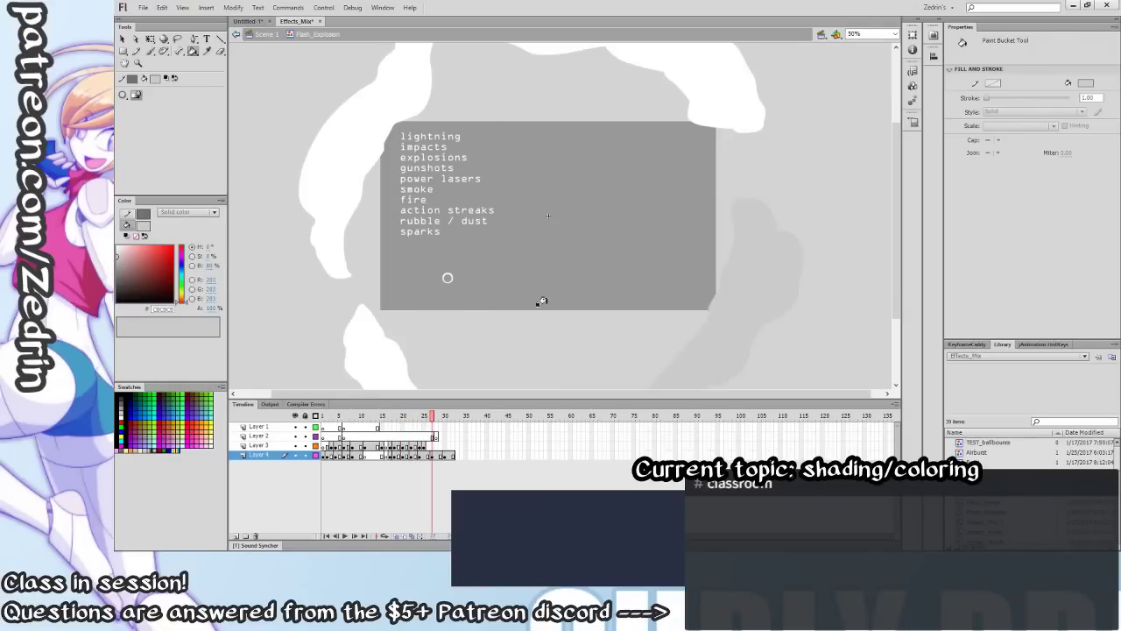
{"action": "left_click", "coordinate": [368, 350]}
{"action": "left_click", "coordinate": [353, 239]}
{"action": "left_click", "coordinate": [682, 57]}
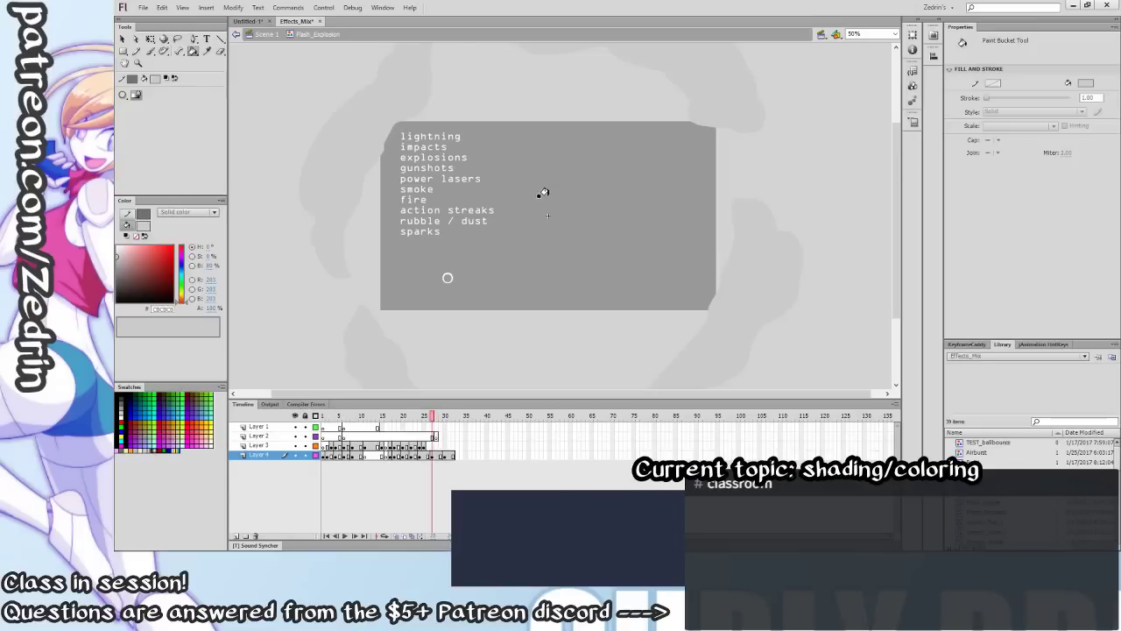
Step back to frame 16 and forward again to review the grey smoke expanding behind the white streaks.
{"action": "key", "text": "comma"}
{"action": "key", "text": "comma"}
{"action": "key", "text": "comma"}
{"action": "key", "text": "comma"}
{"action": "key", "text": "comma"}
{"action": "key", "text": "comma"}
{"action": "key", "text": "comma"}
{"action": "key", "text": "comma"}
{"action": "key", "text": "comma"}
{"action": "key", "text": "comma"}
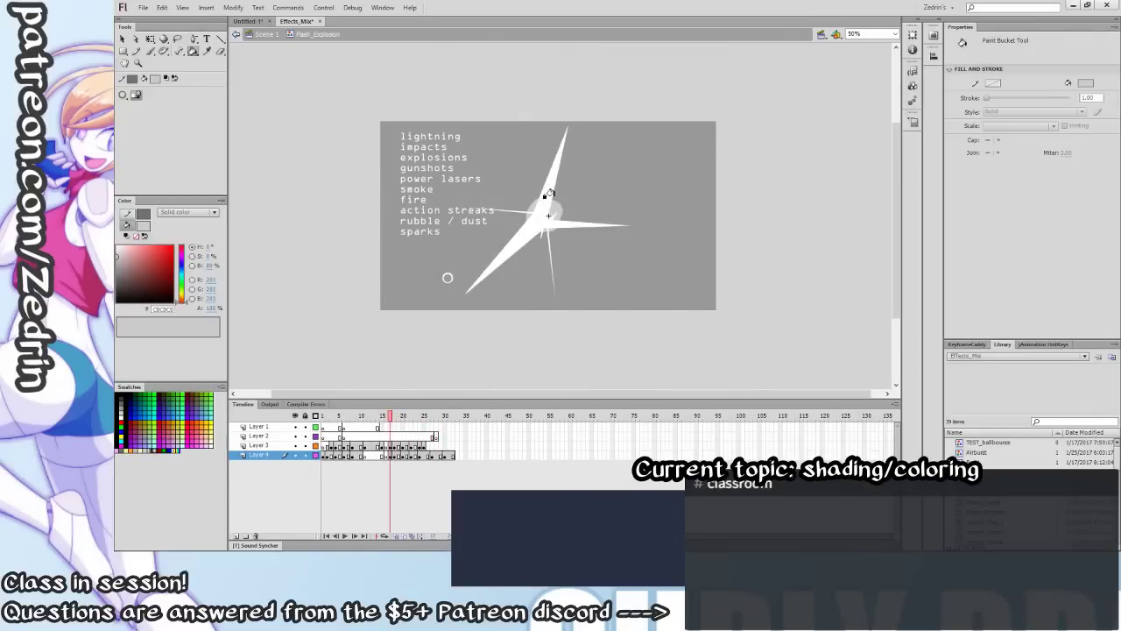
{"action": "key", "text": "comma"}
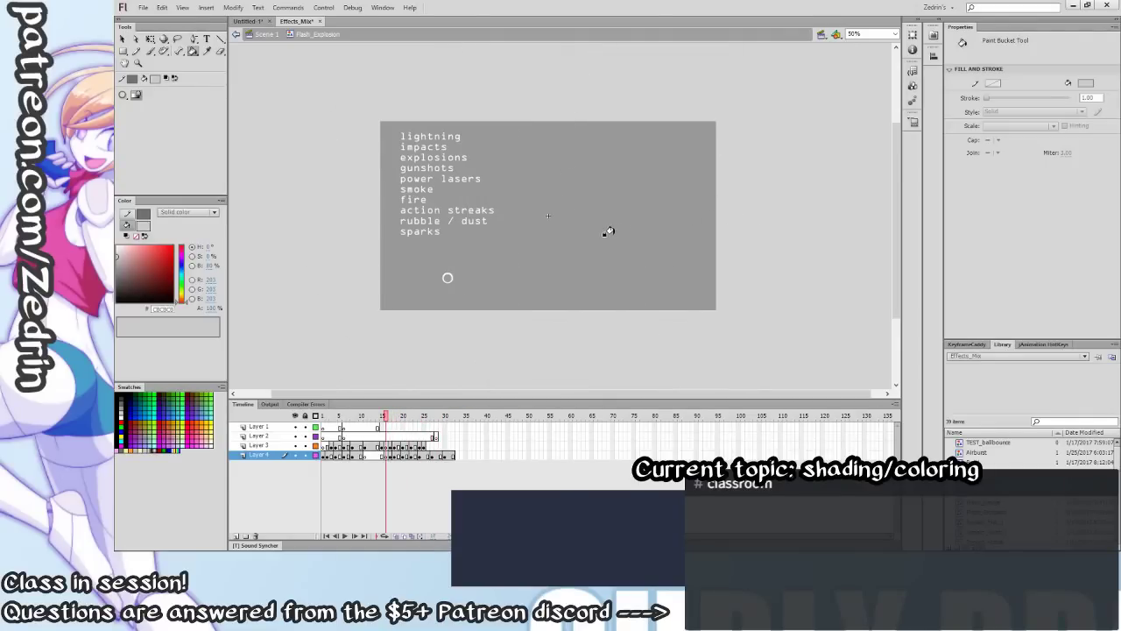
{"action": "key", "text": "period"}
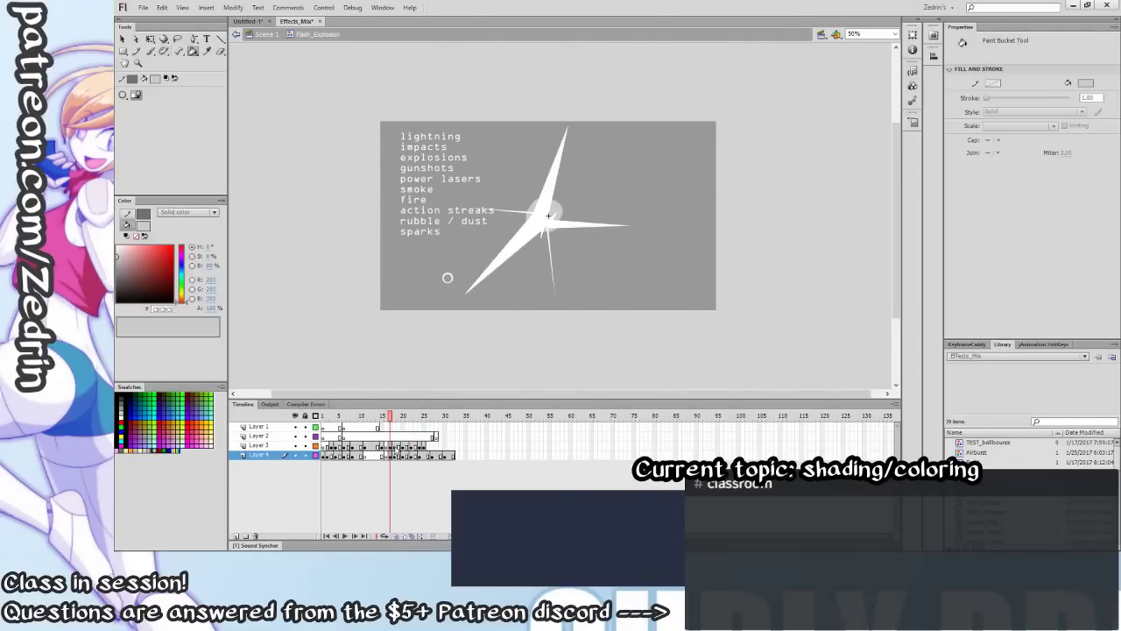
{"action": "key", "text": "period"}
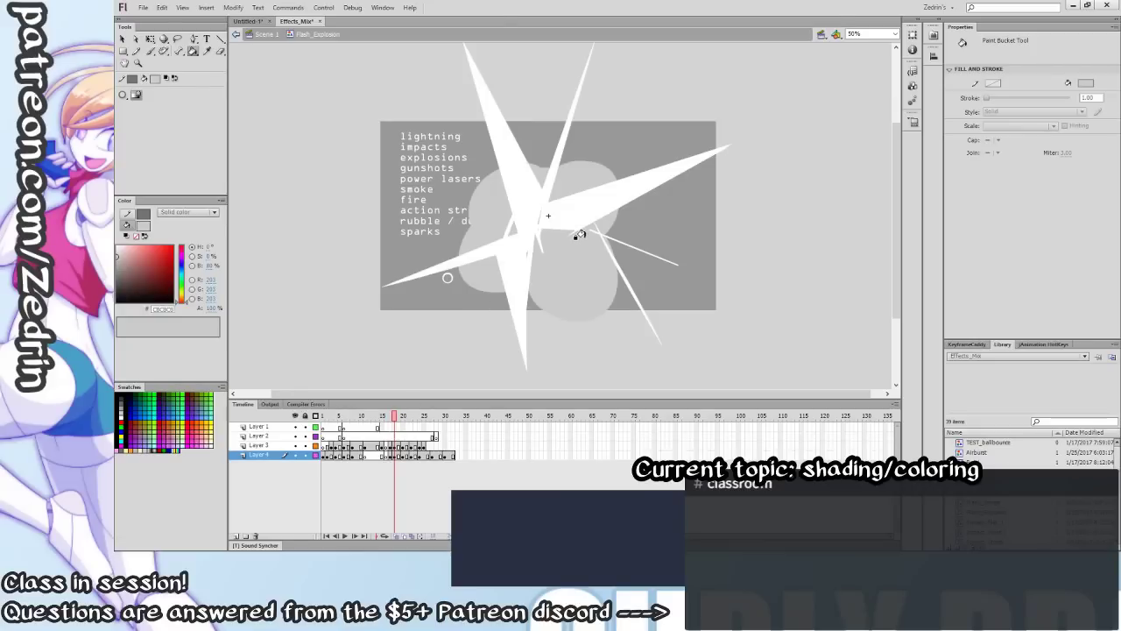
{"action": "key", "text": "period"}
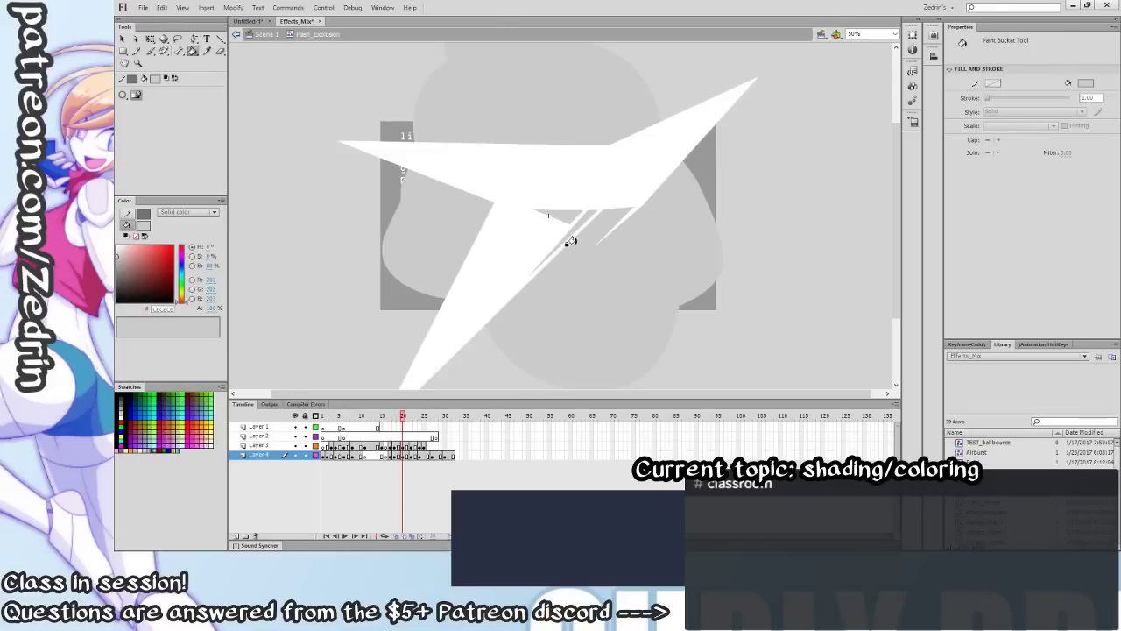
{"action": "key", "text": "period"}
{"action": "key", "text": "period"}
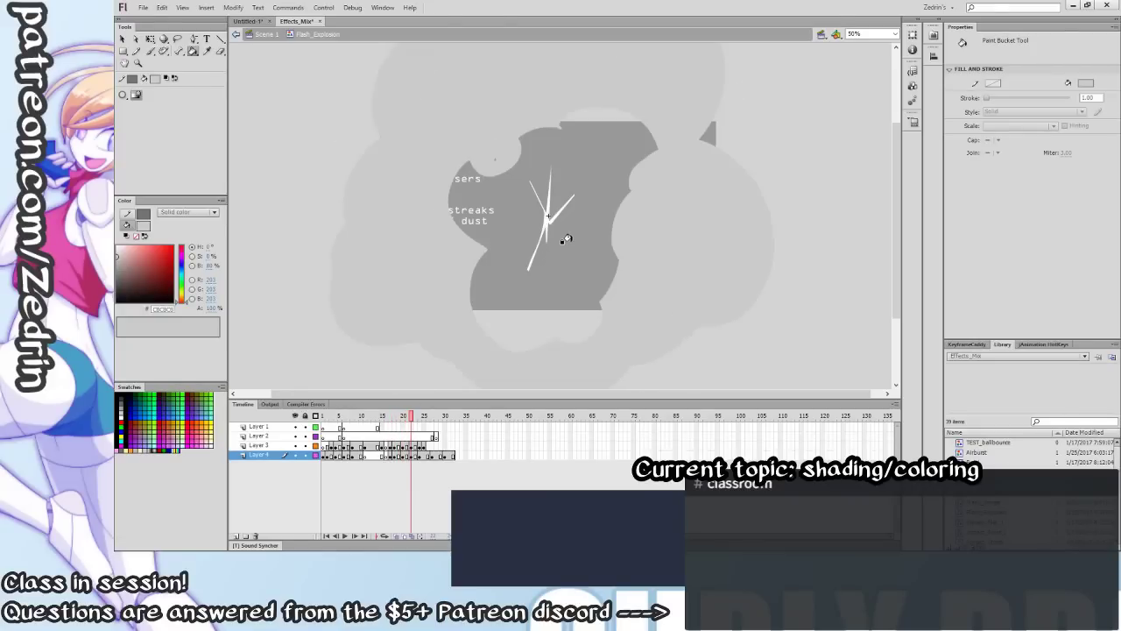
{"action": "key", "text": "period"}
{"action": "key", "text": "period"}
{"action": "key", "text": "period"}
{"action": "key", "text": "period"}
{"action": "key", "text": "period"}
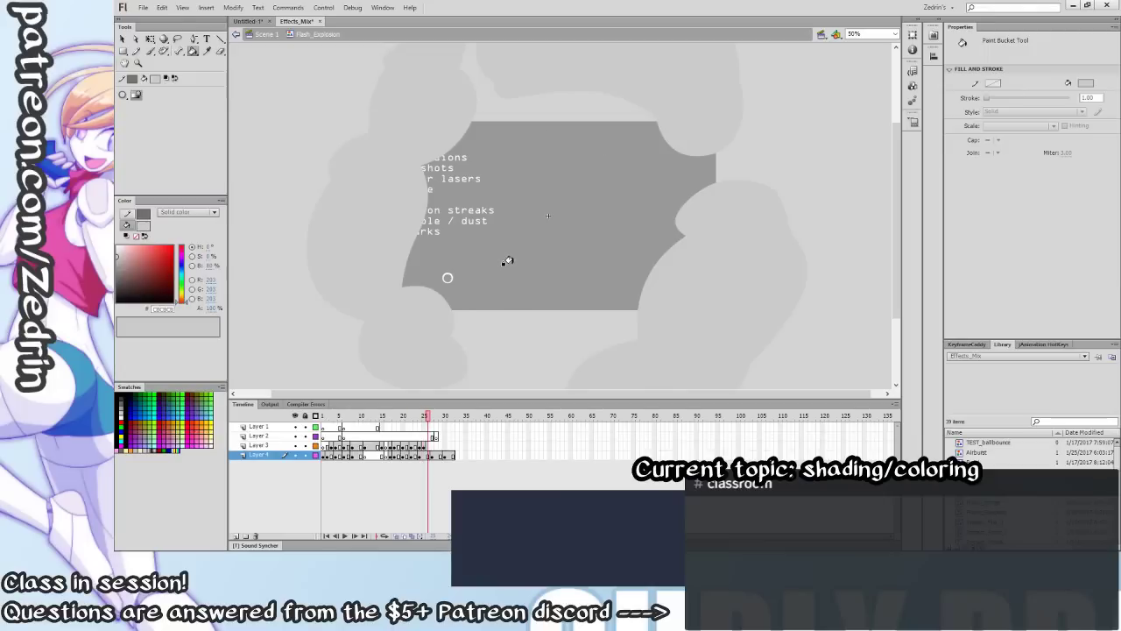
Step back to frame 22 and on to the symbol's last frame to check the smoke breaking apart.
{"action": "key", "text": "comma"}
{"action": "key", "text": "comma"}
{"action": "key", "text": "comma"}
{"action": "key", "text": "comma"}
{"action": "key", "text": "comma"}
{"action": "key", "text": "comma"}
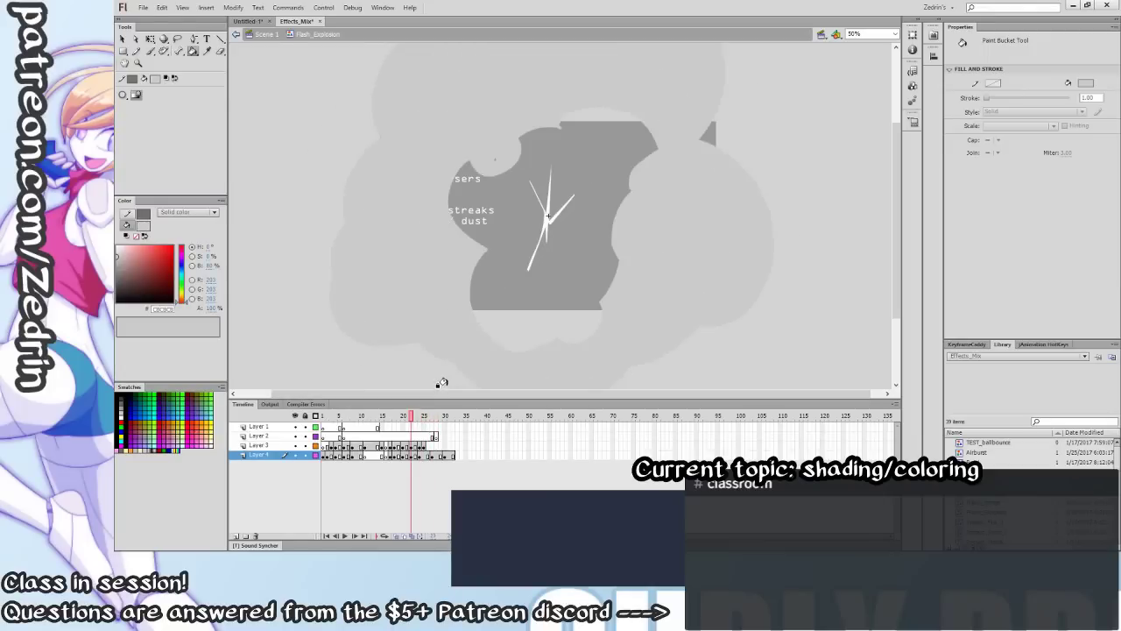
{"action": "key", "text": "period"}
{"action": "key", "text": "period"}
{"action": "key", "text": "period"}
{"action": "key", "text": "period"}
{"action": "key", "text": "period"}
{"action": "key", "text": "period"}
{"action": "key", "text": "period"}
{"action": "key", "text": "period"}
{"action": "key", "text": "period"}
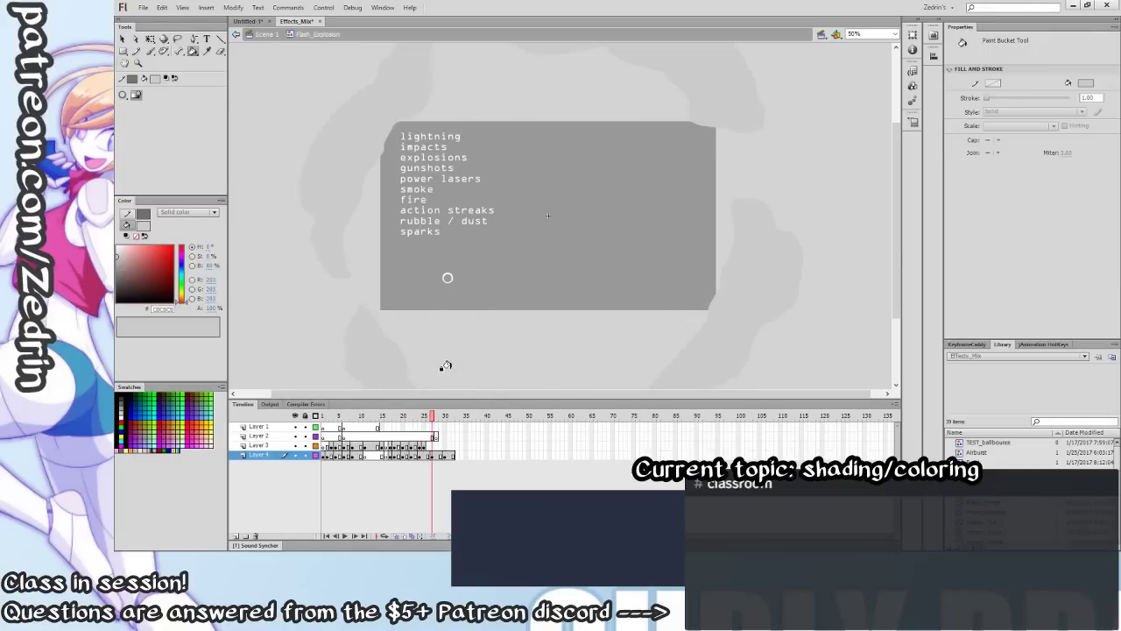
{"action": "key", "text": "period"}
{"action": "key", "text": "period"}
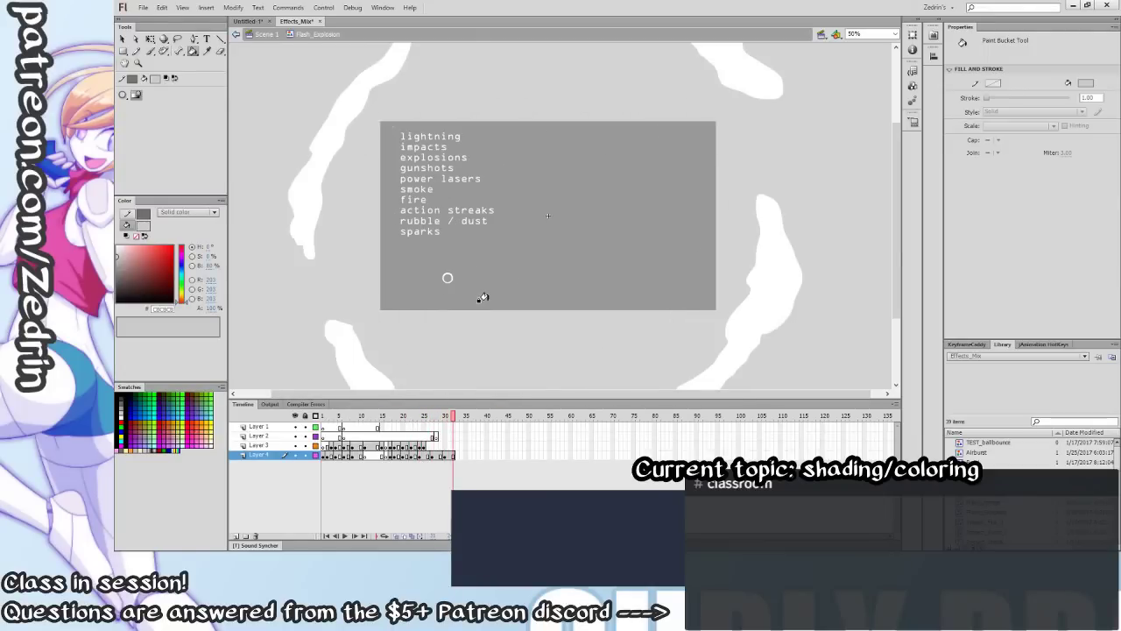
Leave the Flash_Explosion symbol and play the main timeline of Scene 1 to see the following effects.
{"action": "key", "text": "v"}
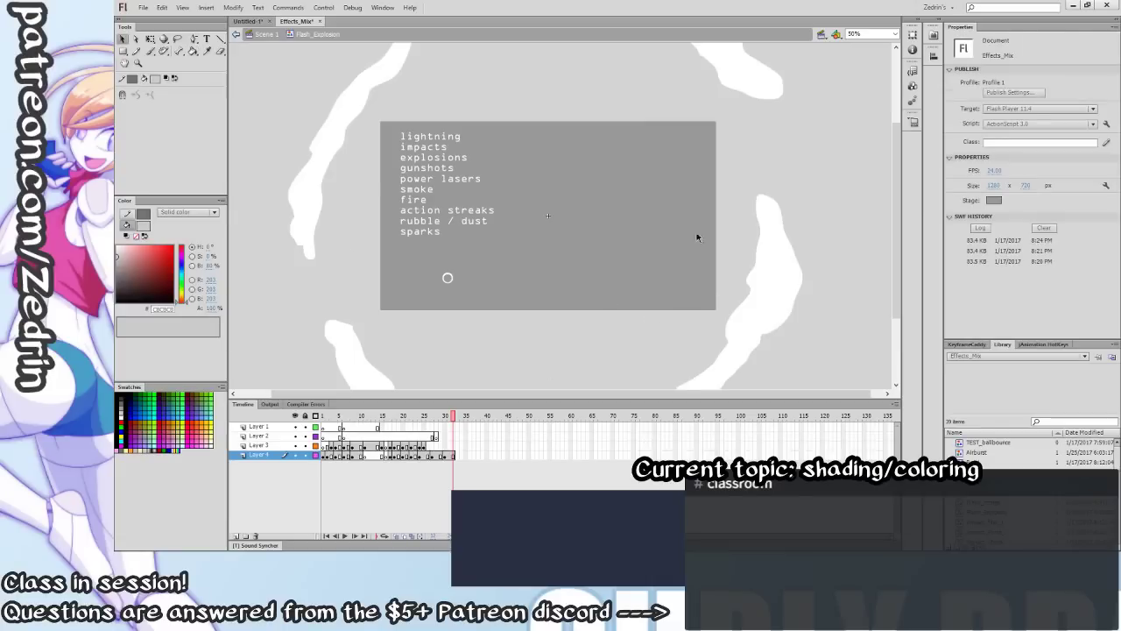
{"action": "double_click", "coordinate": [678, 287]}
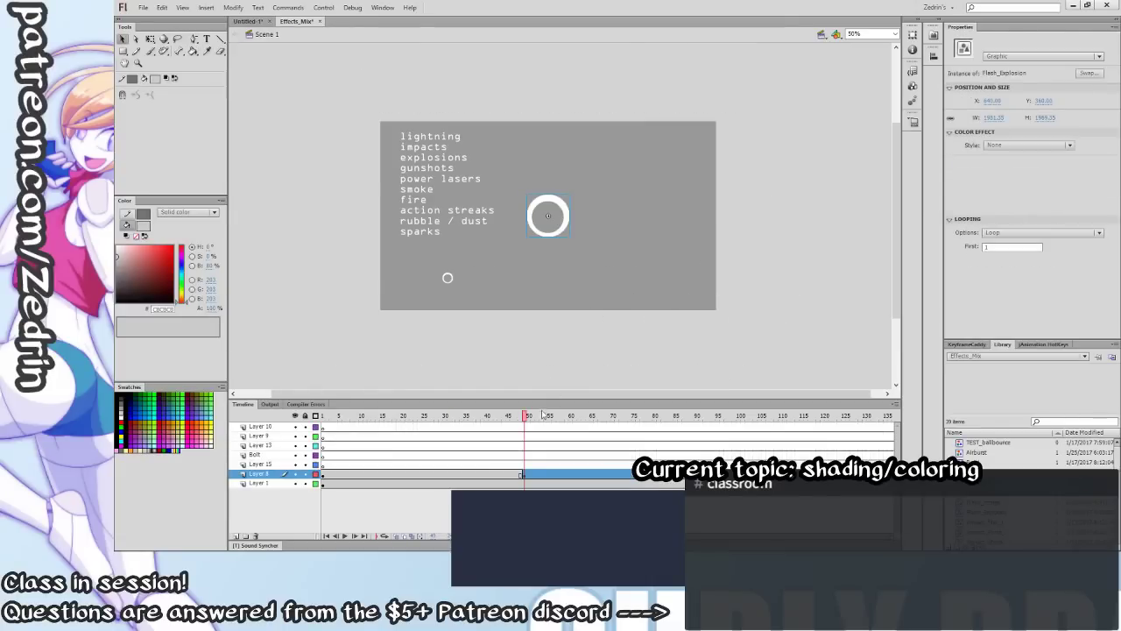
{"action": "key", "text": "Return"}
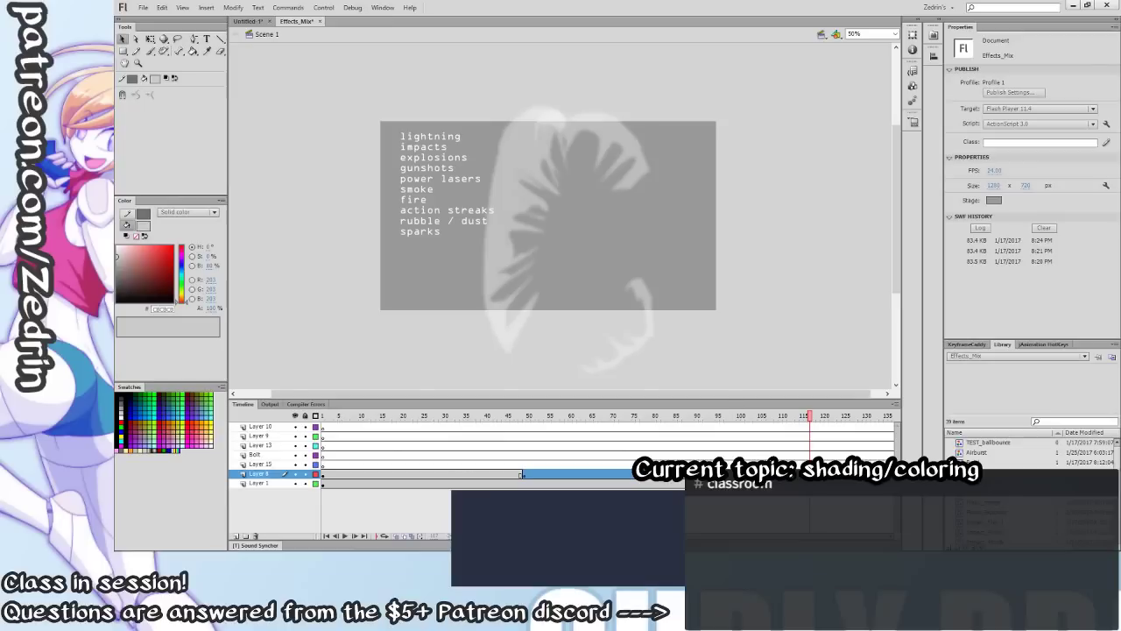
Open the smoke burst's Major_Smoke_Clash symbol for editing and deselect its artwork.
{"action": "left_click", "coordinate": [550, 244]}
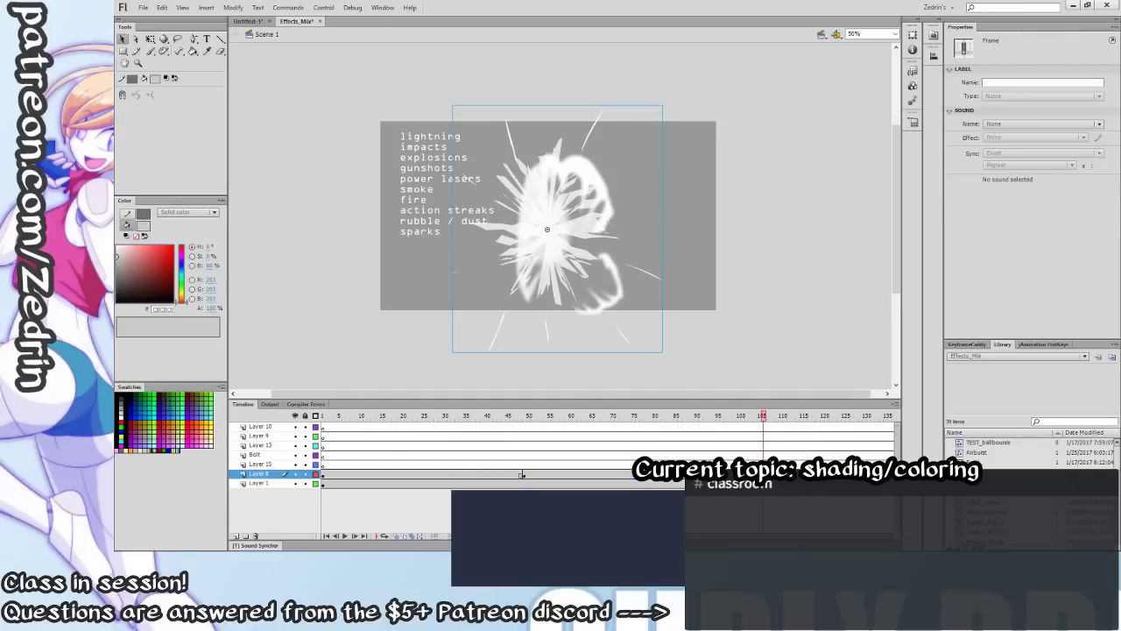
{"action": "double_click", "coordinate": [553, 249]}
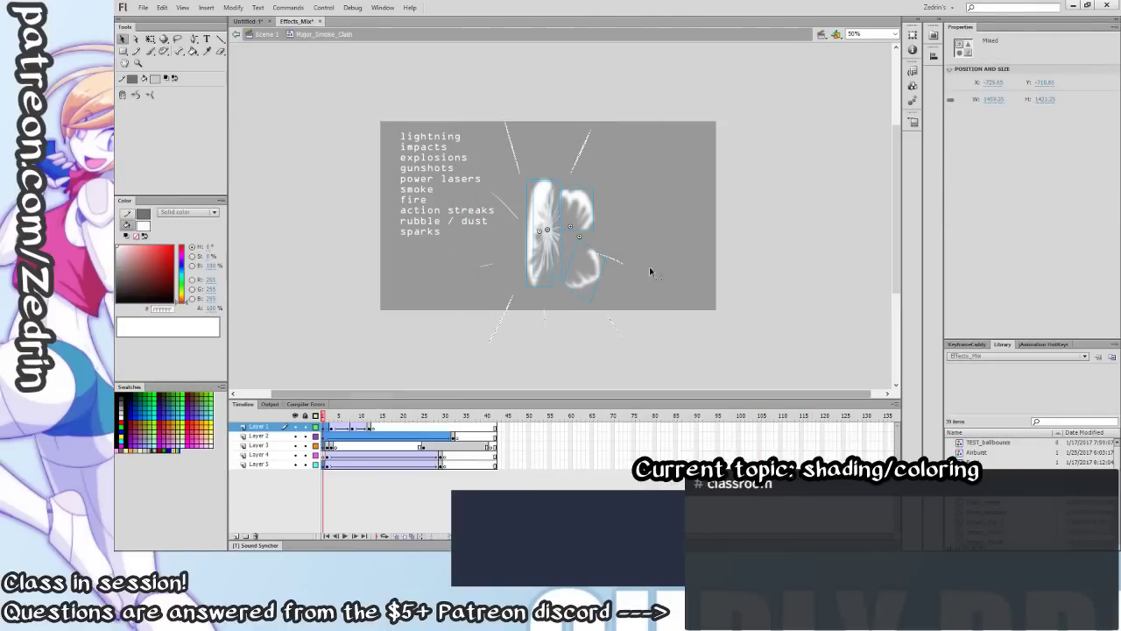
{"action": "left_click", "coordinate": [700, 270]}
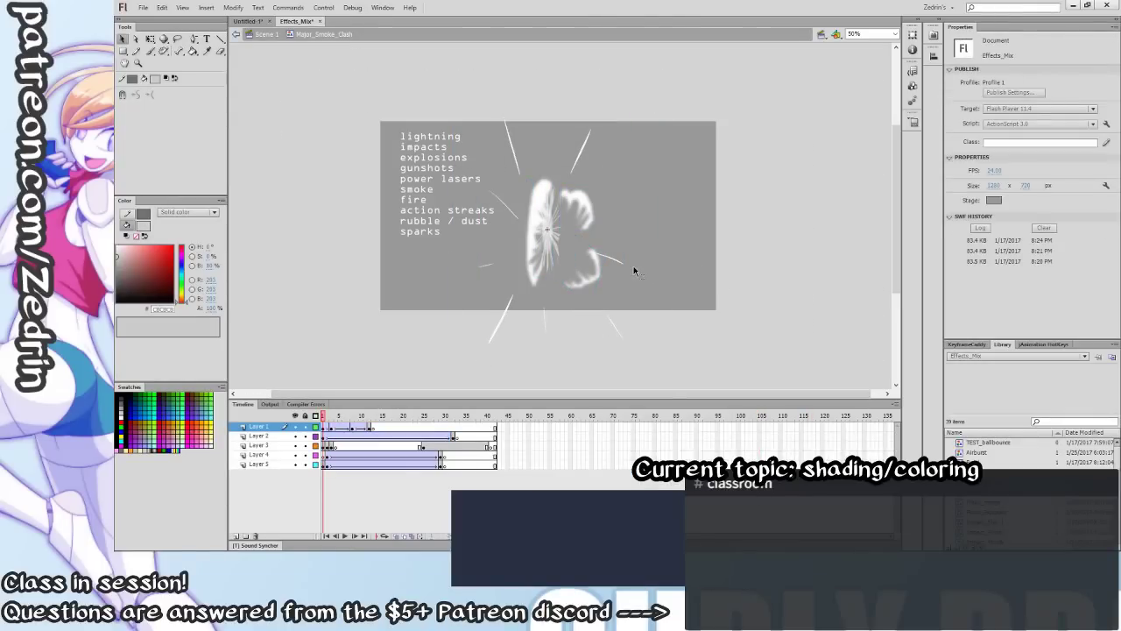
Play the Major_Smoke_Clash timeline, return to frame 1, and select the tall smoke streak beside the burst's center.
{"action": "key", "text": "Return"}
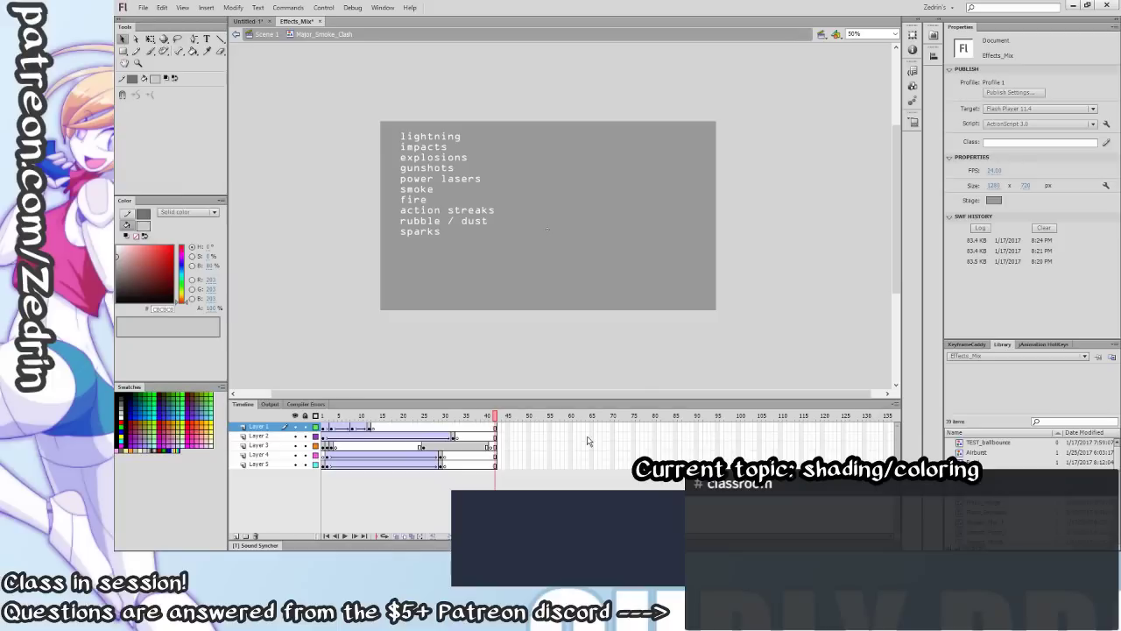
{"action": "left_click", "coordinate": [325, 447]}
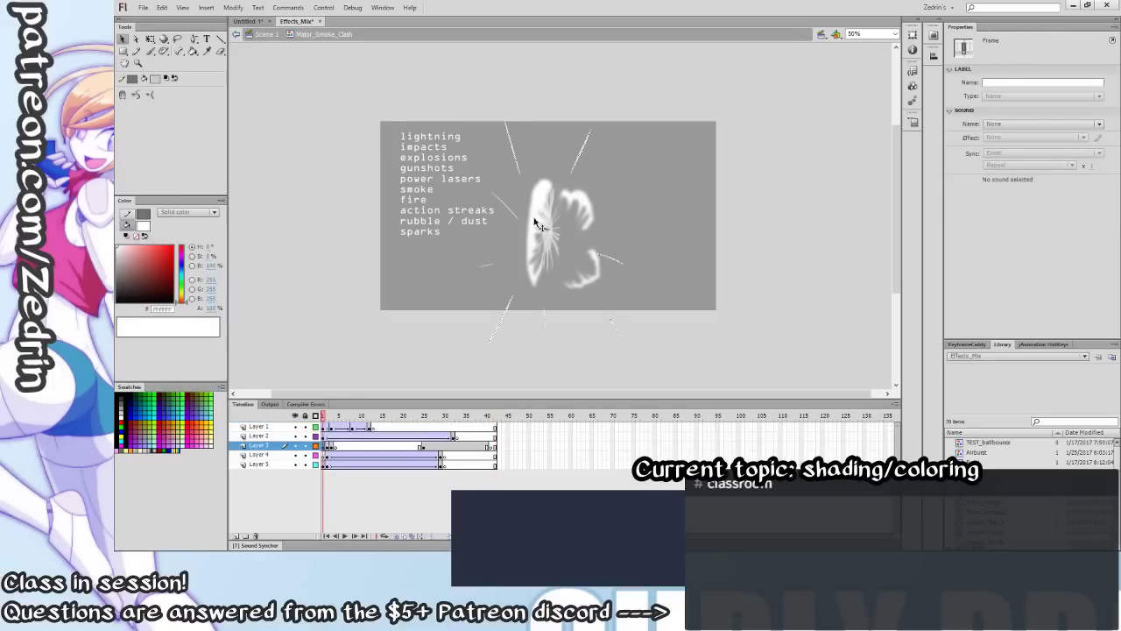
{"action": "left_click", "coordinate": [536, 271]}
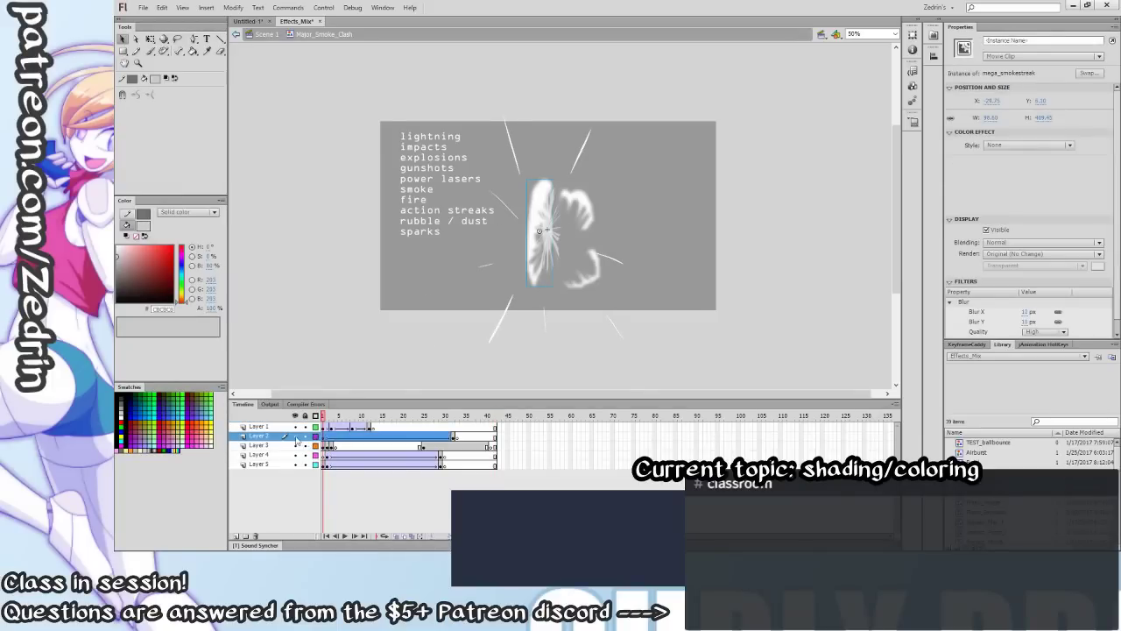
Hide Layers 2 to 5 and open the Starburst symbol for editing with its artwork deselected.
{"action": "left_click_drag", "start_coordinate": [296, 437], "coordinate": [296, 464]}
{"action": "left_click", "coordinate": [573, 237], "text": "ctrl"}
{"action": "left_click_drag", "start_coordinate": [579, 227], "coordinate": [612, 288]}
{"action": "left_click", "coordinate": [545, 280]}
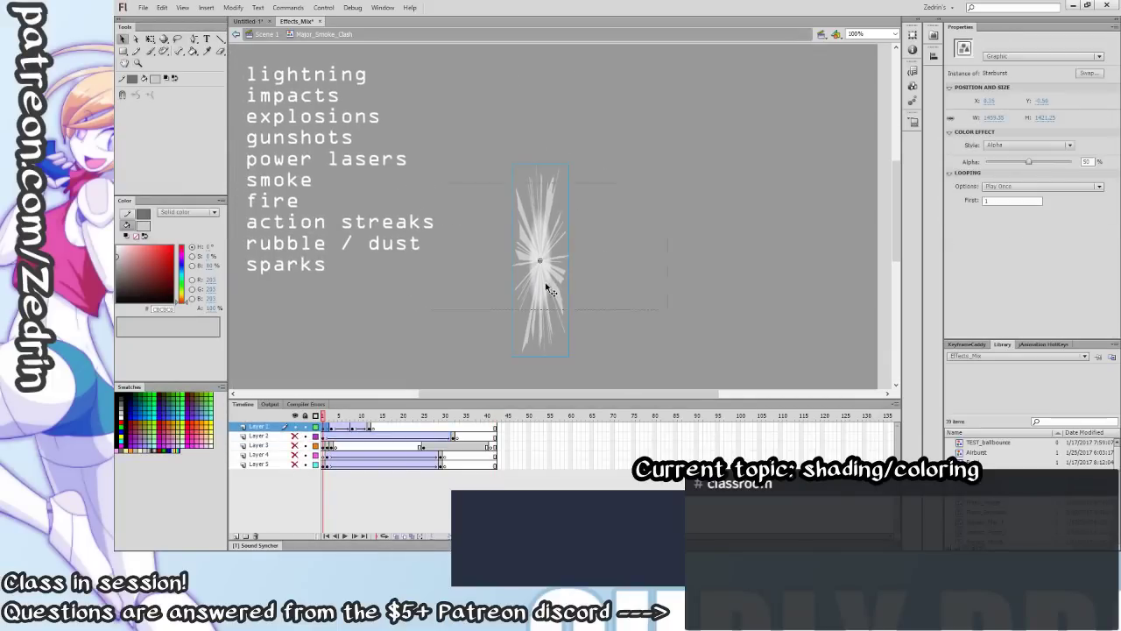
{"action": "double_click", "coordinate": [550, 289]}
{"action": "left_click", "coordinate": [452, 337]}
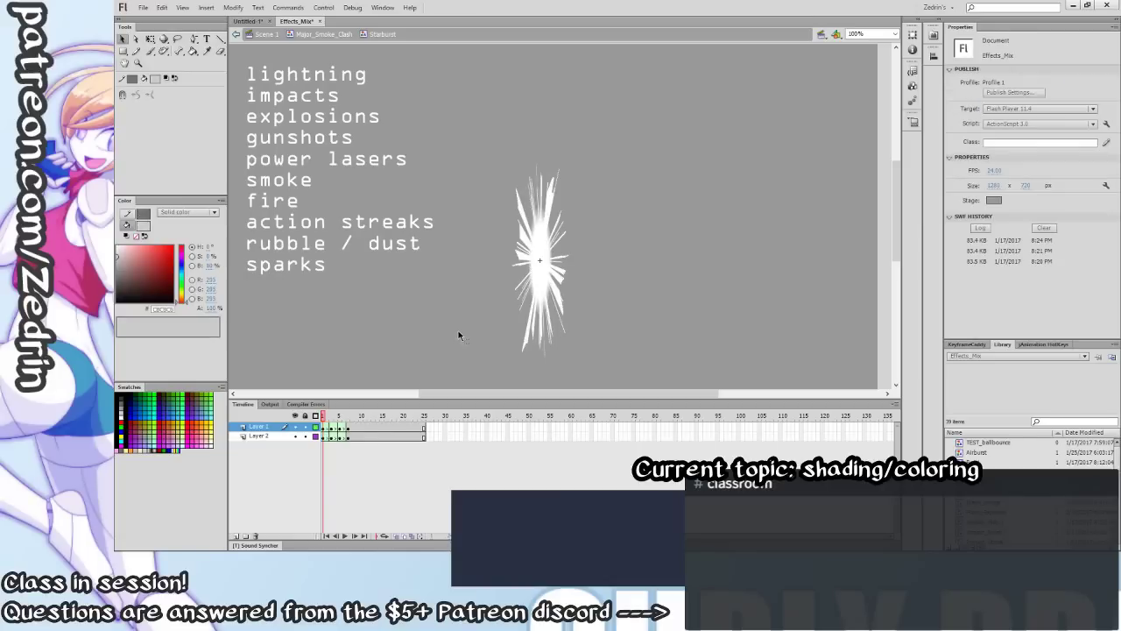
Step forward through the Starburst frames and back to frame 2 to examine the spikes growing with the glow.
{"action": "key", "text": "period"}
{"action": "key", "text": "period"}
{"action": "key", "text": "period"}
{"action": "key", "text": "period"}
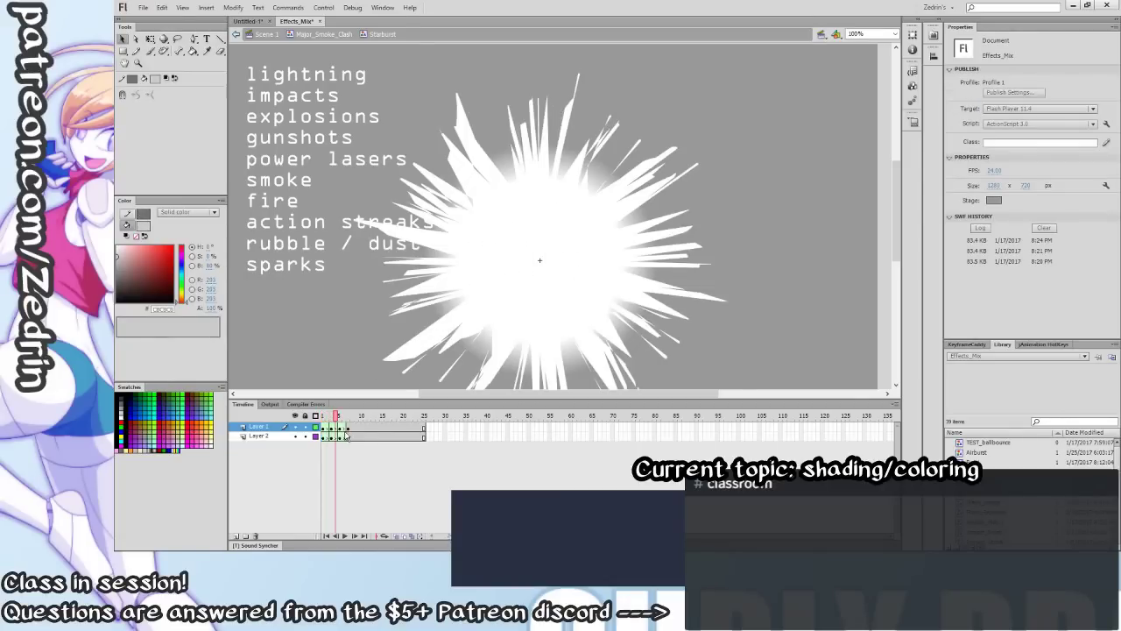
{"action": "key", "text": "comma"}
{"action": "key", "text": "comma"}
{"action": "key", "text": "comma"}
{"action": "key", "text": "period"}
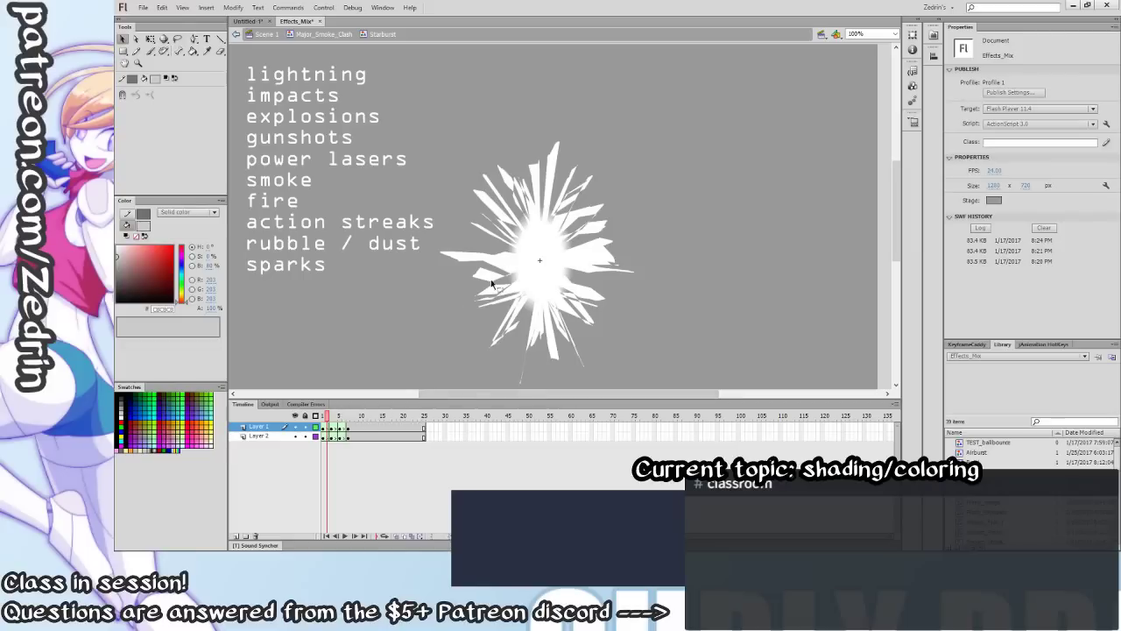
Hide Layer 2 and step forward to frame 7 to examine the starburst's spike drawings without the glow.
{"action": "left_click", "coordinate": [294, 426]}
{"action": "left_click", "coordinate": [296, 428]}
{"action": "left_click", "coordinate": [295, 435]}
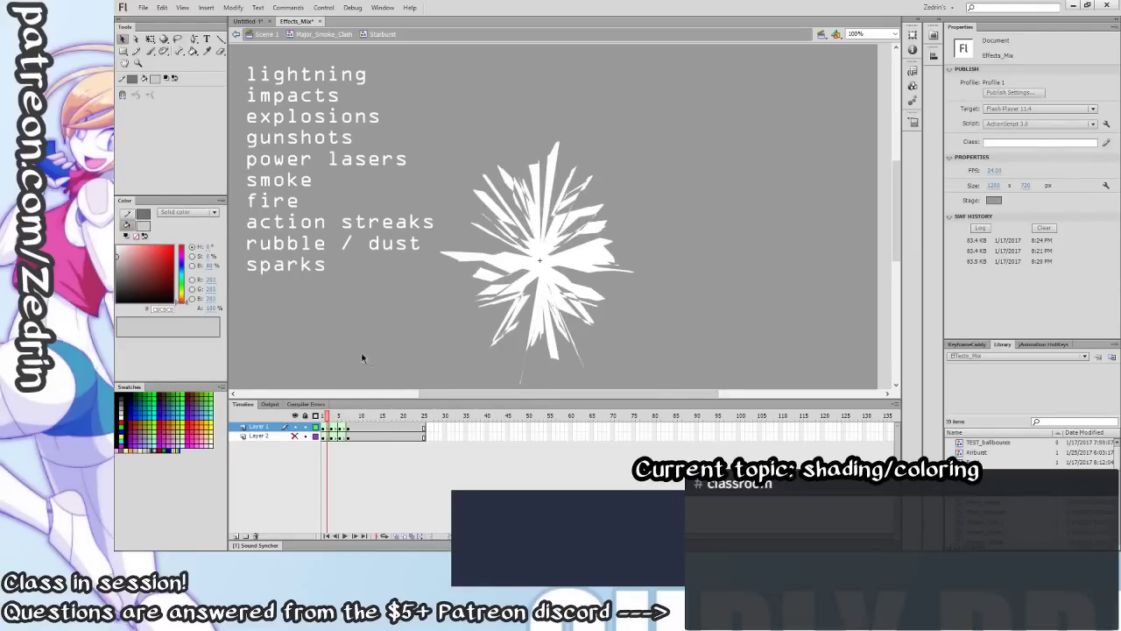
{"action": "key", "text": "period"}
{"action": "key", "text": "comma"}
{"action": "key", "text": "period"}
{"action": "key", "text": "period"}
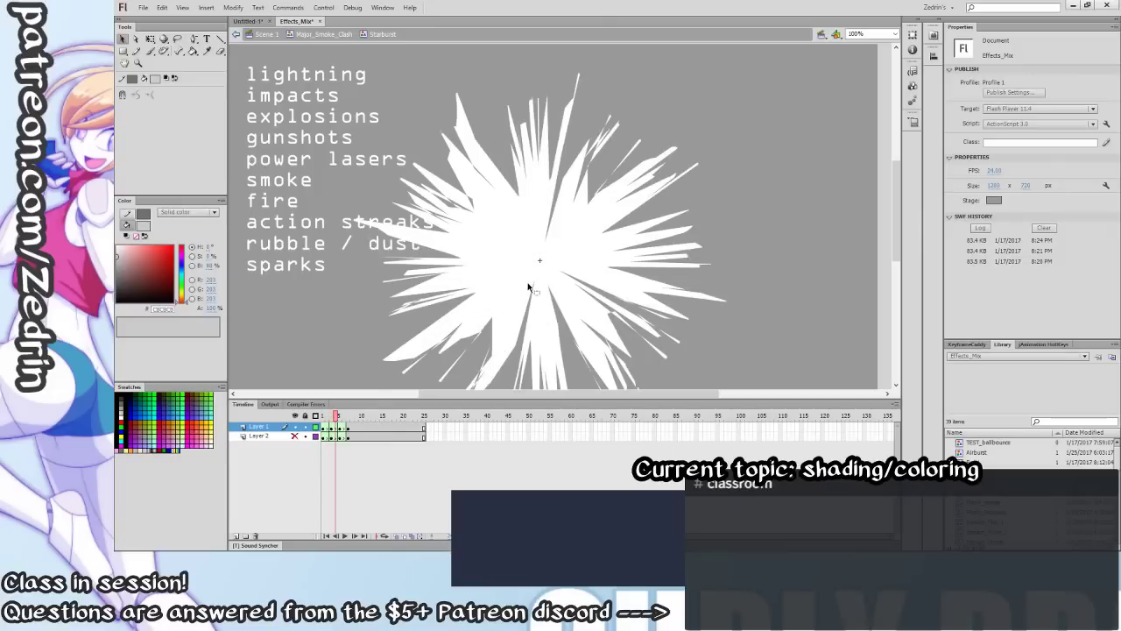
{"action": "key", "text": "period"}
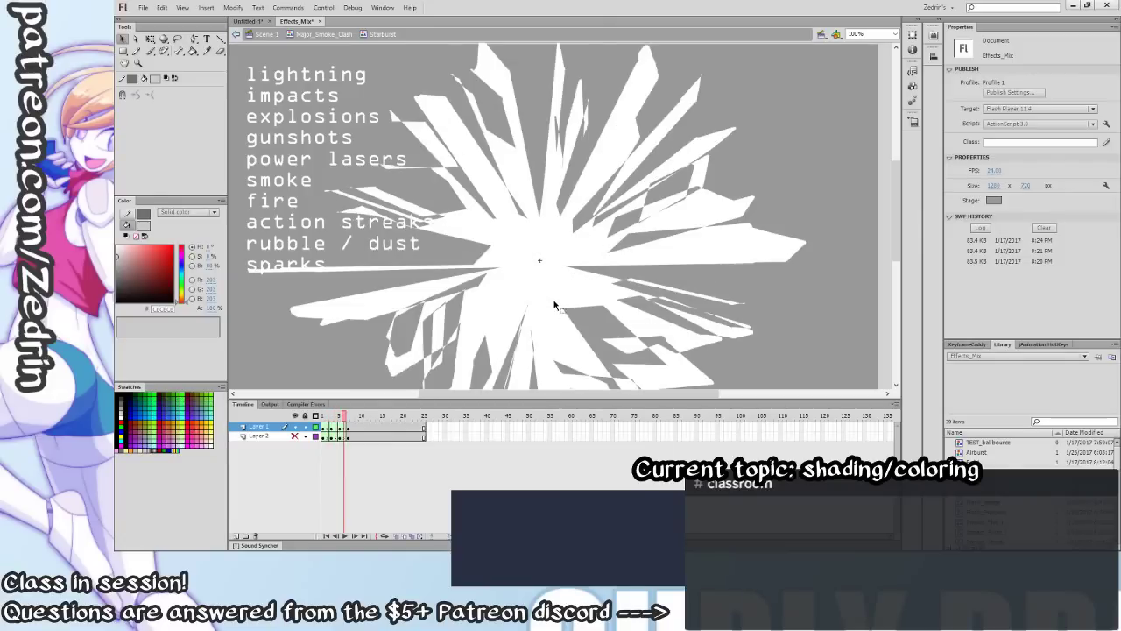
{"action": "key", "text": "period"}
Return to frame 1, show only Layer 2, and step to frame 7 and back to frame 4 to examine the blurred glow.
{"action": "key", "text": "comma"}
{"action": "key", "text": "comma"}
{"action": "key", "text": "comma"}
{"action": "key", "text": "comma"}
{"action": "key", "text": "comma"}
{"action": "key", "text": "comma"}
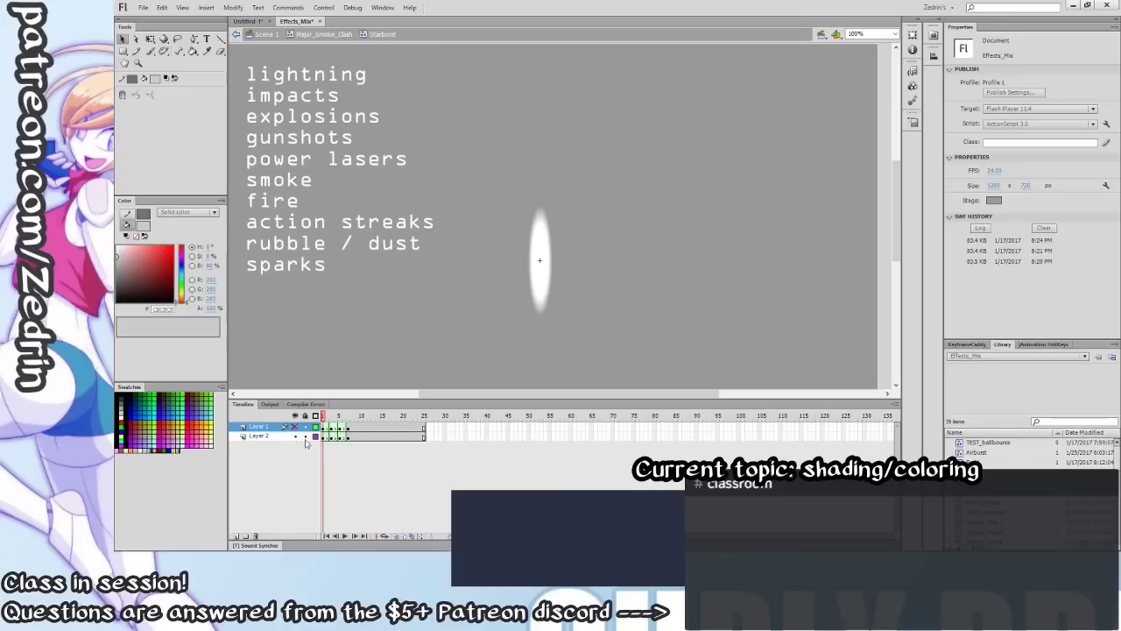
{"action": "key", "text": "period"}
{"action": "key", "text": "period"}
{"action": "key", "text": "period"}
{"action": "key", "text": "period"}
{"action": "key", "text": "period"}
{"action": "key", "text": "period"}
{"action": "key", "text": "period"}
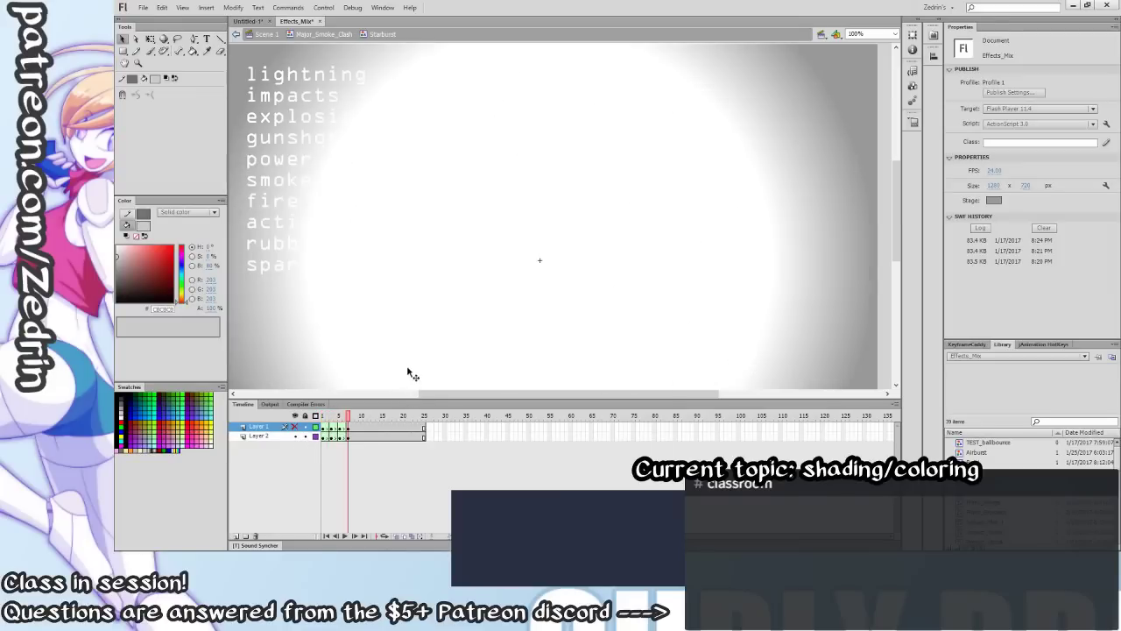
{"action": "key", "text": "comma"}
{"action": "key", "text": "comma"}
{"action": "key", "text": "comma"}
{"action": "key", "text": "comma"}
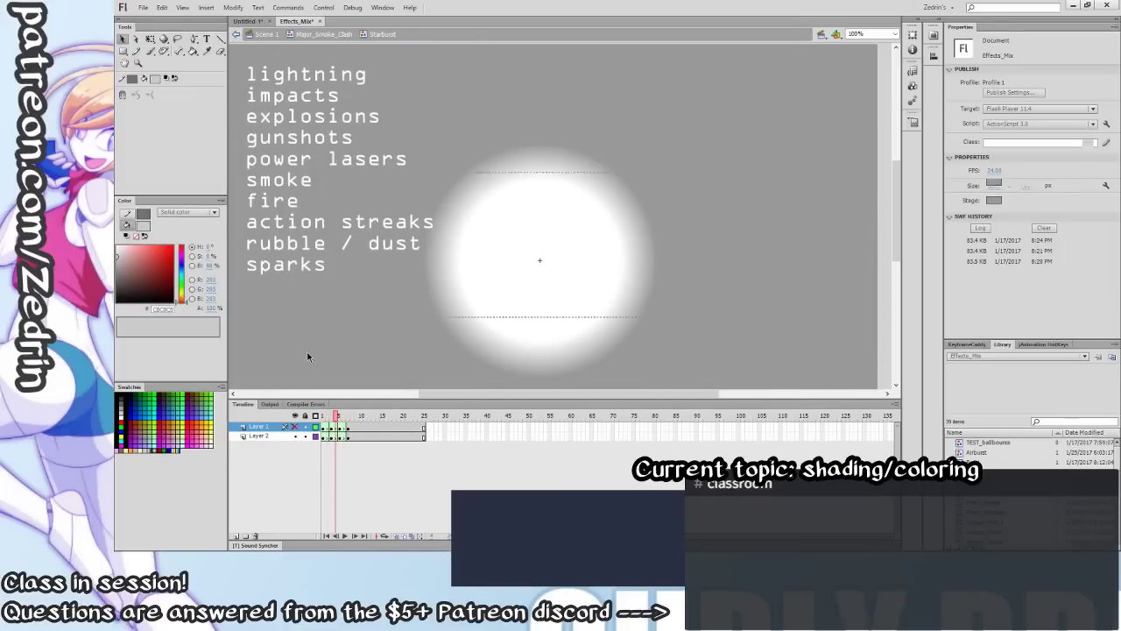
Leave the Starburst symbol and step Major_Smoke_Clash forward to frame 12 to examine how the burst plays out.
{"action": "double_click", "coordinate": [308, 352]}
{"action": "key", "text": "period"}
{"action": "key", "text": "period"}
{"action": "key", "text": "period"}
{"action": "key", "text": "period"}
{"action": "key", "text": "period"}
{"action": "key", "text": "period"}
{"action": "key", "text": "period"}
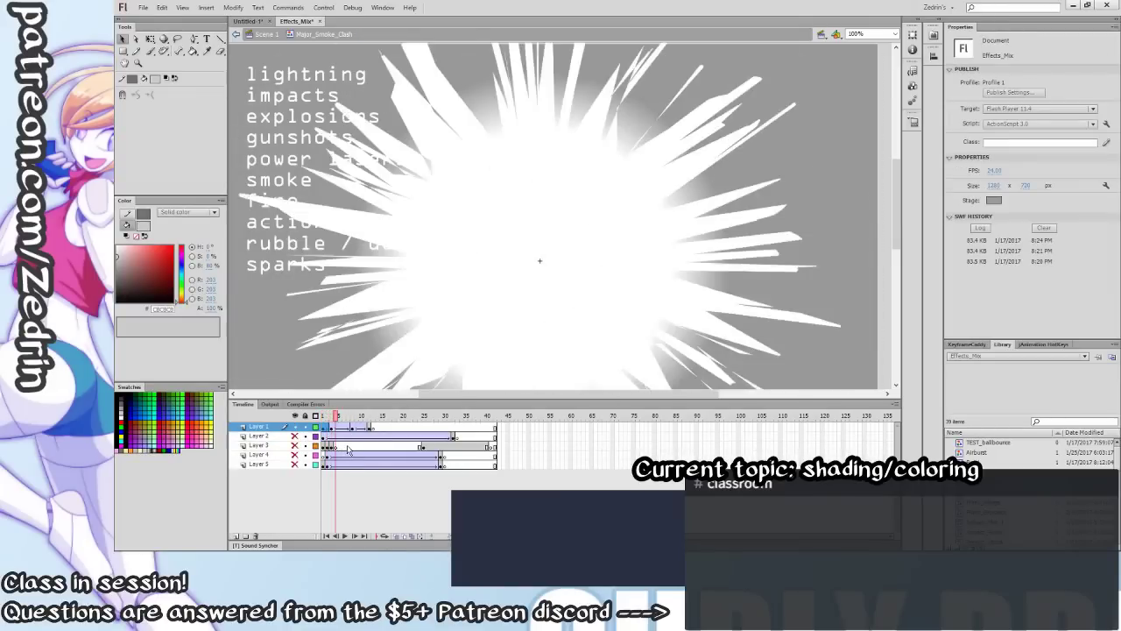
{"action": "key", "text": "period"}
{"action": "key", "text": "period"}
{"action": "key", "text": "period"}
{"action": "key", "text": "period"}
{"action": "key", "text": "period"}
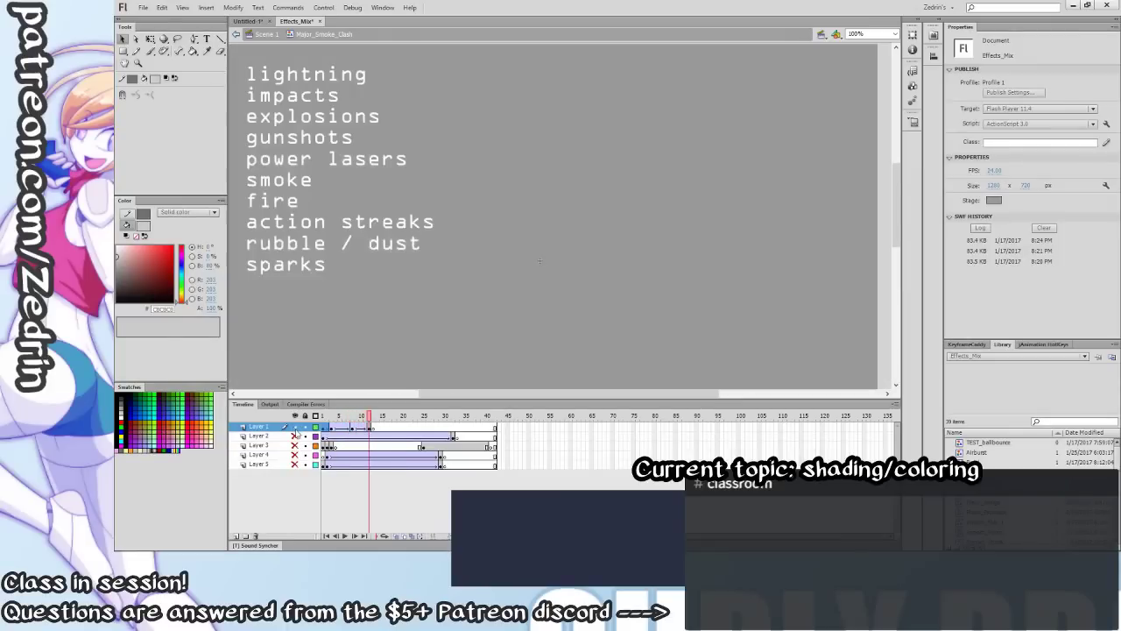
Show Layer 2 in place of Layer 1 and step back toward the first frame to view the smoke streak alone.
{"action": "left_click", "coordinate": [295, 436]}
{"action": "key", "text": "comma"}
{"action": "key", "text": "comma"}
{"action": "key", "text": "comma"}
{"action": "key", "text": "comma"}
{"action": "key", "text": "comma"}
{"action": "key", "text": "comma"}
{"action": "key", "text": "comma"}
{"action": "key", "text": "comma"}
{"action": "key", "text": "comma"}
{"action": "key", "text": "comma"}
{"action": "key", "text": "comma"}
{"action": "key", "text": "comma"}
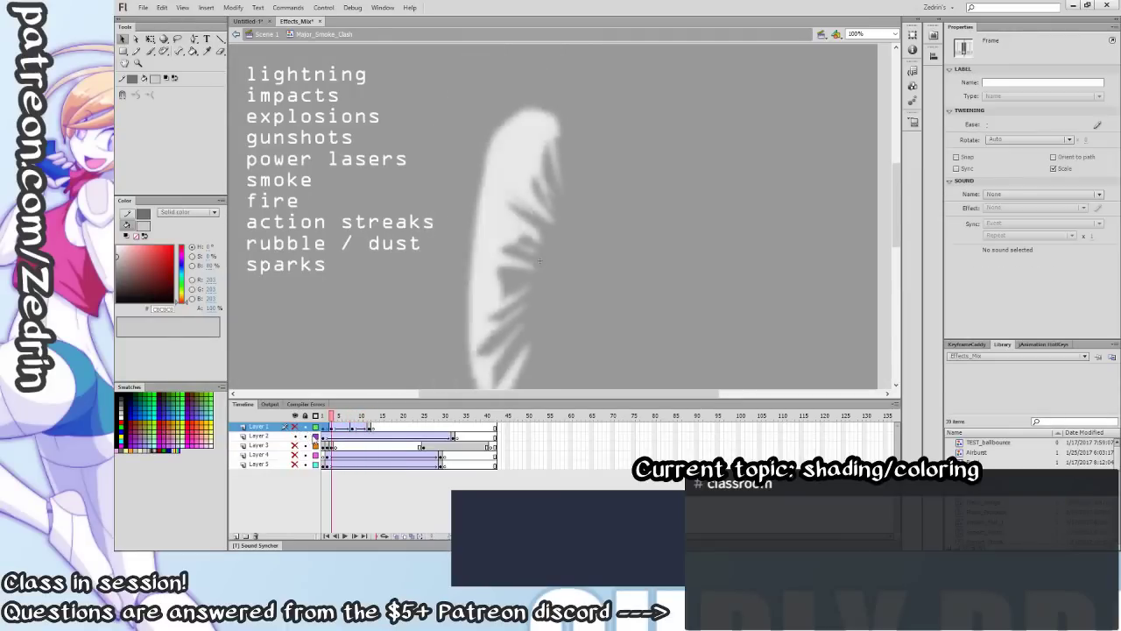
Step forward to frame 30 to examine the Layer 2 smoke streak expanding and fading out.
{"action": "key", "text": "period"}
{"action": "key", "text": "period"}
{"action": "key", "text": "period"}
{"action": "key", "text": "period"}
{"action": "key", "text": "period"}
{"action": "key", "text": "period"}
{"action": "key", "text": "period"}
{"action": "key", "text": "period"}
{"action": "key", "text": "period"}
{"action": "key", "text": "period"}
{"action": "key", "text": "period"}
{"action": "key", "text": "period"}
{"action": "key", "text": "period"}
{"action": "key", "text": "period"}
{"action": "key", "text": "period"}
{"action": "key", "text": "period"}
{"action": "key", "text": "period"}
{"action": "key", "text": "period"}
{"action": "key", "text": "period"}
{"action": "key", "text": "period"}
{"action": "key", "text": "period"}
{"action": "key", "text": "period"}
{"action": "key", "text": "period"}
{"action": "key", "text": "period"}
{"action": "key", "text": "period"}
{"action": "key", "text": "period"}
{"action": "key", "text": "period"}
{"action": "key", "text": "period"}
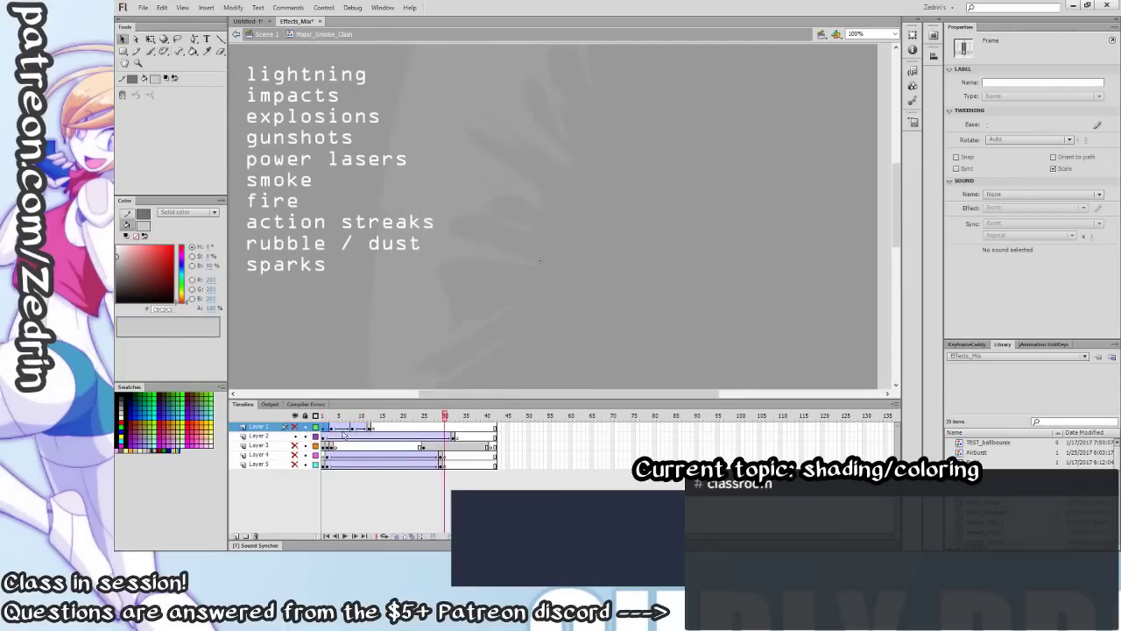
Step back from frame 30 to frame 1 to review the Layer 2 smoke streak in reverse.
{"action": "key", "text": "comma"}
{"action": "key", "text": "comma"}
{"action": "key", "text": "comma"}
{"action": "key", "text": "comma"}
{"action": "key", "text": "comma"}
{"action": "key", "text": "comma"}
{"action": "key", "text": "comma"}
{"action": "key", "text": "comma"}
{"action": "key", "text": "comma"}
{"action": "key", "text": "comma"}
{"action": "key", "text": "comma"}
{"action": "key", "text": "comma"}
{"action": "key", "text": "comma"}
{"action": "key", "text": "comma"}
{"action": "key", "text": "comma"}
{"action": "key", "text": "comma"}
{"action": "key", "text": "comma"}
{"action": "key", "text": "comma"}
{"action": "key", "text": "comma"}
{"action": "key", "text": "comma"}
{"action": "key", "text": "comma"}
{"action": "key", "text": "comma"}
{"action": "key", "text": "comma"}
{"action": "key", "text": "comma"}
{"action": "key", "text": "comma"}
{"action": "key", "text": "comma"}
{"action": "key", "text": "comma"}
{"action": "key", "text": "comma"}
{"action": "key", "text": "comma"}
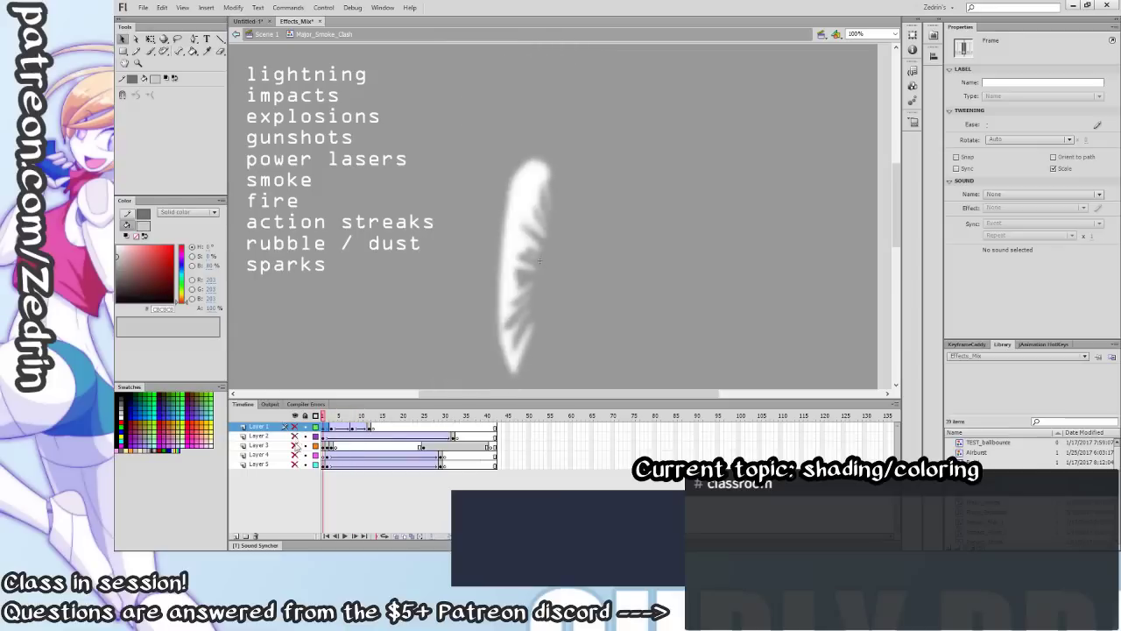
Show Layer 4 in place of Layer 2 and step back and forth through its early frames to examine the curved smoke.
{"action": "key", "text": "period"}
{"action": "key", "text": "period"}
{"action": "key", "text": "period"}
{"action": "key", "text": "period"}
{"action": "key", "text": "period"}
{"action": "key", "text": "period"}
{"action": "key", "text": "period"}
{"action": "key", "text": "period"}
{"action": "key", "text": "period"}
{"action": "key", "text": "comma"}
{"action": "key", "text": "comma"}
{"action": "key", "text": "comma"}
{"action": "key", "text": "comma"}
{"action": "key", "text": "comma"}
{"action": "key", "text": "comma"}
{"action": "key", "text": "comma"}
{"action": "key", "text": "comma"}
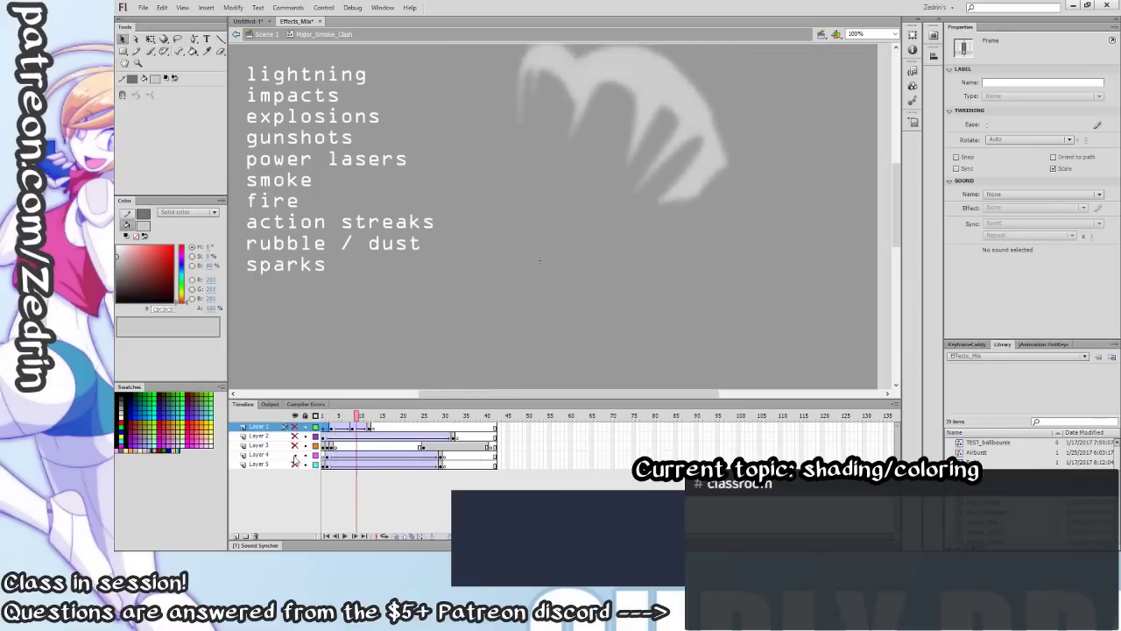
Step back through the early frames and forward to frame 11 to examine the lowest layer's smoke streak on its own.
{"action": "key", "text": "comma"}
{"action": "key", "text": "comma"}
{"action": "key", "text": "comma"}
{"action": "key", "text": "comma"}
{"action": "key", "text": "comma"}
{"action": "key", "text": "comma"}
{"action": "key", "text": "comma"}
{"action": "key", "text": "comma"}
{"action": "key", "text": "period"}
{"action": "key", "text": "period"}
{"action": "key", "text": "period"}
{"action": "key", "text": "period"}
{"action": "key", "text": "period"}
{"action": "key", "text": "period"}
{"action": "key", "text": "period"}
{"action": "key", "text": "period"}
{"action": "key", "text": "period"}
{"action": "key", "text": "period"}
{"action": "left_click_drag", "start_coordinate": [511, 301], "coordinate": [462, 150]}
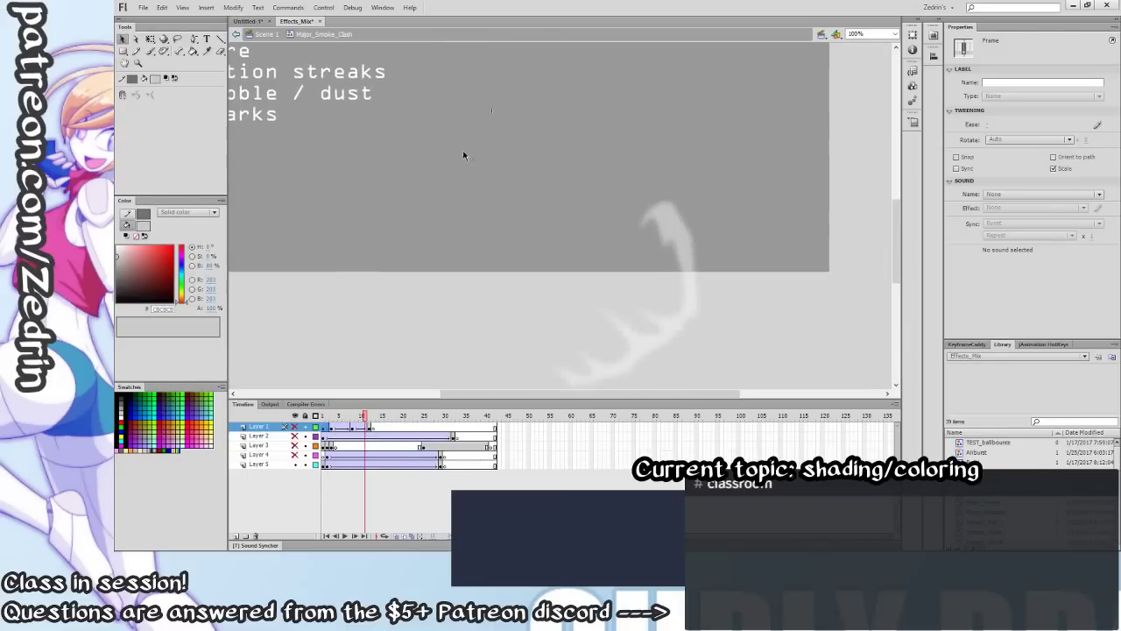
Step forward from frame 11 to examine how the lowest layer's smoke streak develops.
{"action": "key", "text": "period"}
{"action": "key", "text": "period"}
{"action": "key", "text": "period"}
{"action": "key", "text": "period"}
{"action": "key", "text": "period"}
{"action": "key", "text": "period"}
{"action": "key", "text": "period"}
{"action": "key", "text": "period"}
{"action": "key", "text": "period"}
{"action": "key", "text": "period"}
{"action": "key", "text": "period"}
{"action": "key", "text": "period"}
{"action": "key", "text": "period"}
{"action": "key", "text": "period"}
{"action": "key", "text": "period"}
Step back to frame 8 to review the lowest layer's smoke streak in reverse.
{"action": "mouse_move", "coordinate": [450, 216]}
{"action": "left_mouse_down"}
{"action": "mouse_move", "coordinate": [481, 258]}
{"action": "mouse_move", "coordinate": [525, 372]}
{"action": "left_mouse_up"}
{"action": "key", "text": "comma"}
{"action": "key", "text": "comma"}
{"action": "key", "text": "comma"}
{"action": "key", "text": "comma"}
{"action": "key", "text": "comma"}
{"action": "key", "text": "comma"}
{"action": "key", "text": "comma"}
{"action": "key", "text": "comma"}
{"action": "key", "text": "comma"}
{"action": "key", "text": "comma"}
{"action": "key", "text": "comma"}
{"action": "key", "text": "comma"}
{"action": "key", "text": "comma"}
{"action": "key", "text": "comma"}
{"action": "key", "text": "comma"}
{"action": "key", "text": "comma"}
{"action": "key", "text": "comma"}
{"action": "key", "text": "comma"}
{"action": "key", "text": "comma"}
{"action": "key", "text": "comma"}
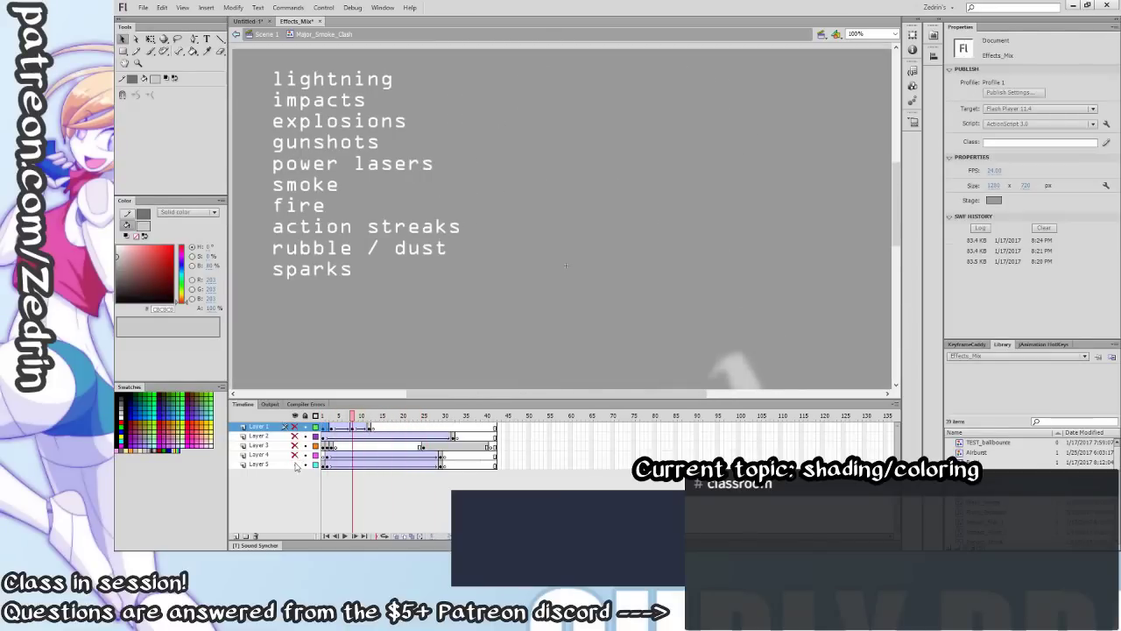
Show Layer 3 in place of the lowest layer and step through its early frames.
{"action": "left_click", "coordinate": [296, 464]}
{"action": "left_click", "coordinate": [296, 445]}
{"action": "key", "text": "period"}
{"action": "key", "text": "period"}
{"action": "key", "text": "period"}
{"action": "key", "text": "period"}
{"action": "key", "text": "period"}
{"action": "key", "text": "period"}
{"action": "key", "text": "period"}
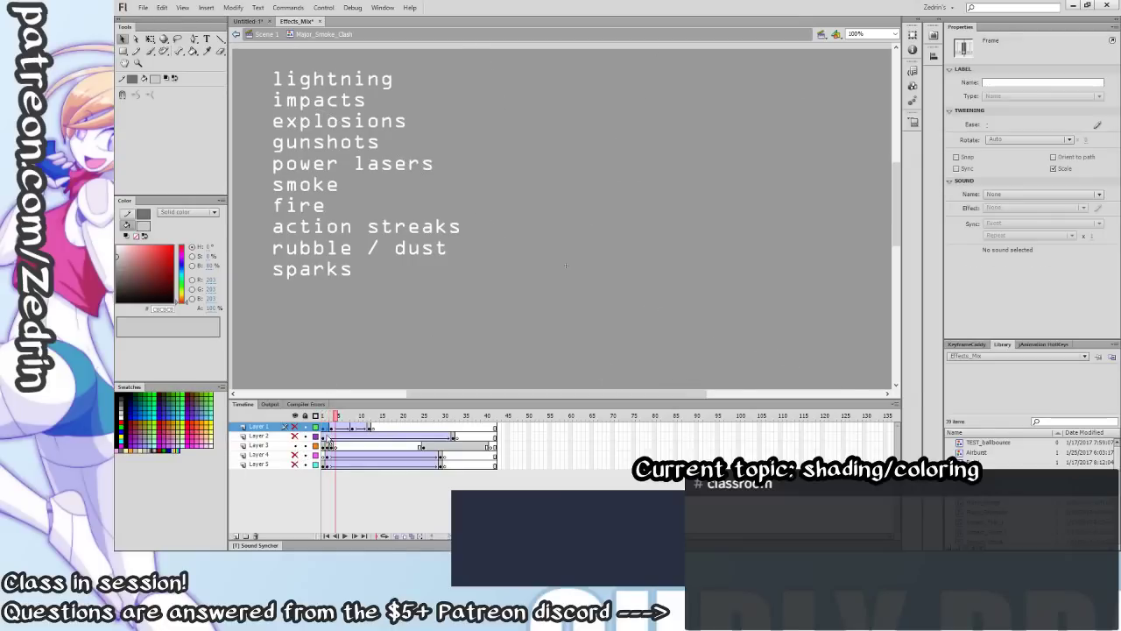
Step forward to frame 28 to examine the semi-transparent curved burst shapes on Layer 3.
{"action": "key", "text": "period"}
{"action": "key", "text": "period"}
{"action": "key", "text": "period"}
{"action": "key", "text": "period"}
{"action": "key", "text": "period"}
{"action": "key", "text": "period"}
{"action": "key", "text": "period"}
{"action": "key", "text": "period"}
{"action": "key", "text": "period"}
{"action": "key", "text": "period"}
{"action": "key", "text": "period"}
{"action": "key", "text": "period"}
{"action": "key", "text": "period"}
{"action": "key", "text": "period"}
{"action": "key", "text": "period"}
{"action": "key", "text": "period"}
{"action": "key", "text": "period"}
{"action": "key", "text": "period"}
{"action": "key", "text": "period"}
{"action": "key", "text": "period"}
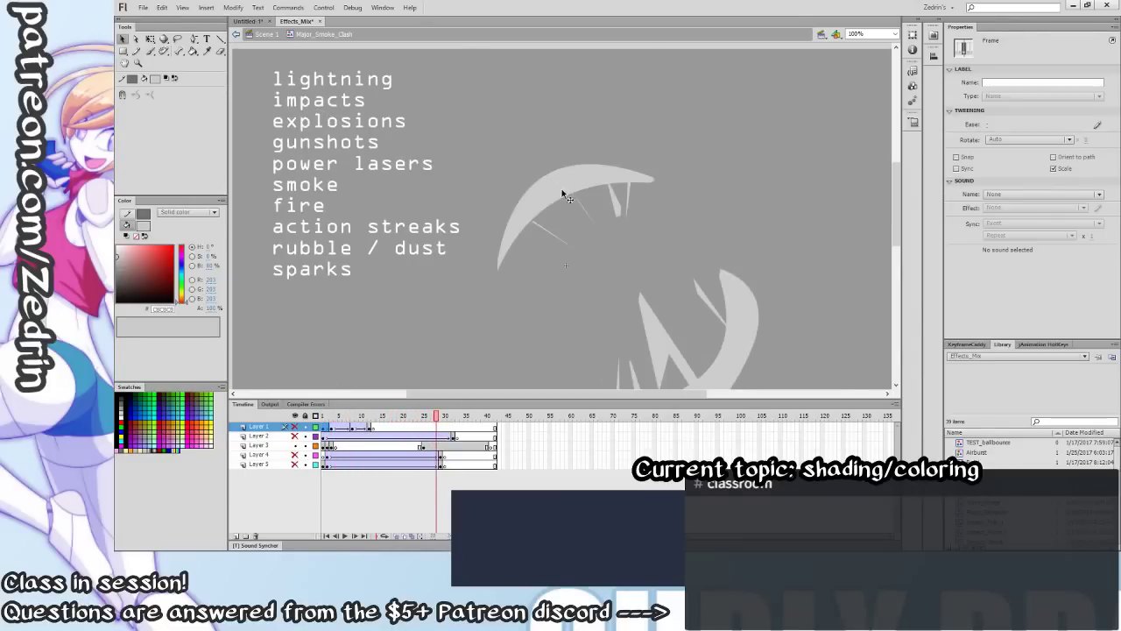
Open the Airburst symbol and step forward from frame 1 to frame 11 to examine its white arc drawings.
{"action": "double_click", "coordinate": [563, 187]}
{"action": "key", "text": "comma"}
{"action": "key", "text": "comma"}
{"action": "key", "text": "comma"}
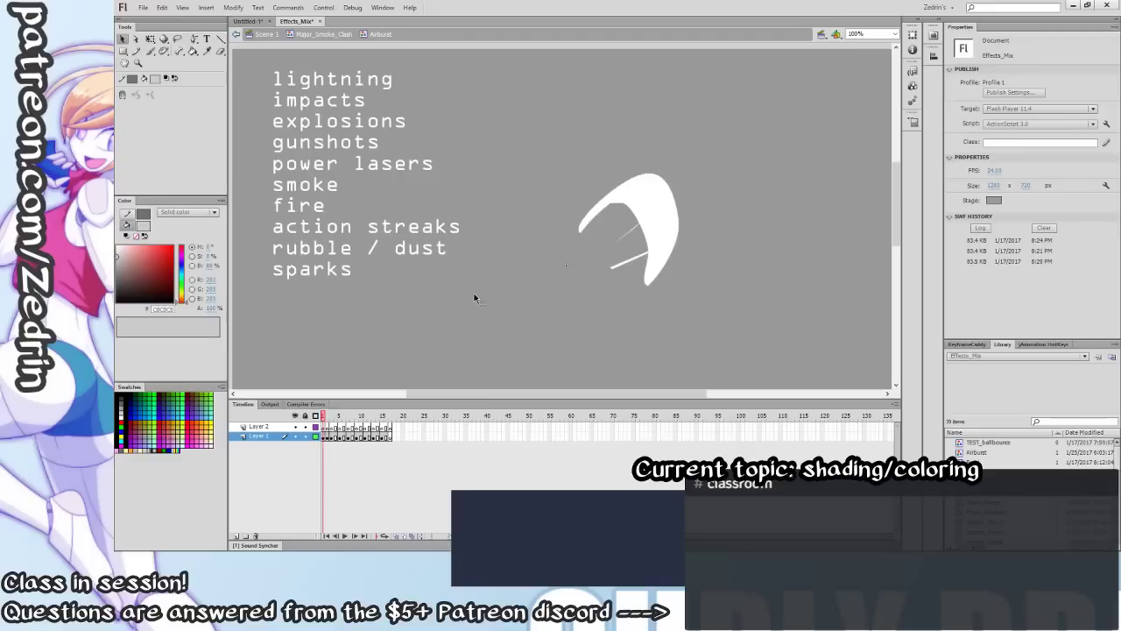
{"action": "key", "text": "period"}
{"action": "key", "text": "period"}
{"action": "key", "text": "period"}
{"action": "key", "text": "period"}
{"action": "key", "text": "period"}
{"action": "key", "text": "period"}
{"action": "key", "text": "period"}
{"action": "key", "text": "period"}
{"action": "key", "text": "period"}
{"action": "key", "text": "period"}
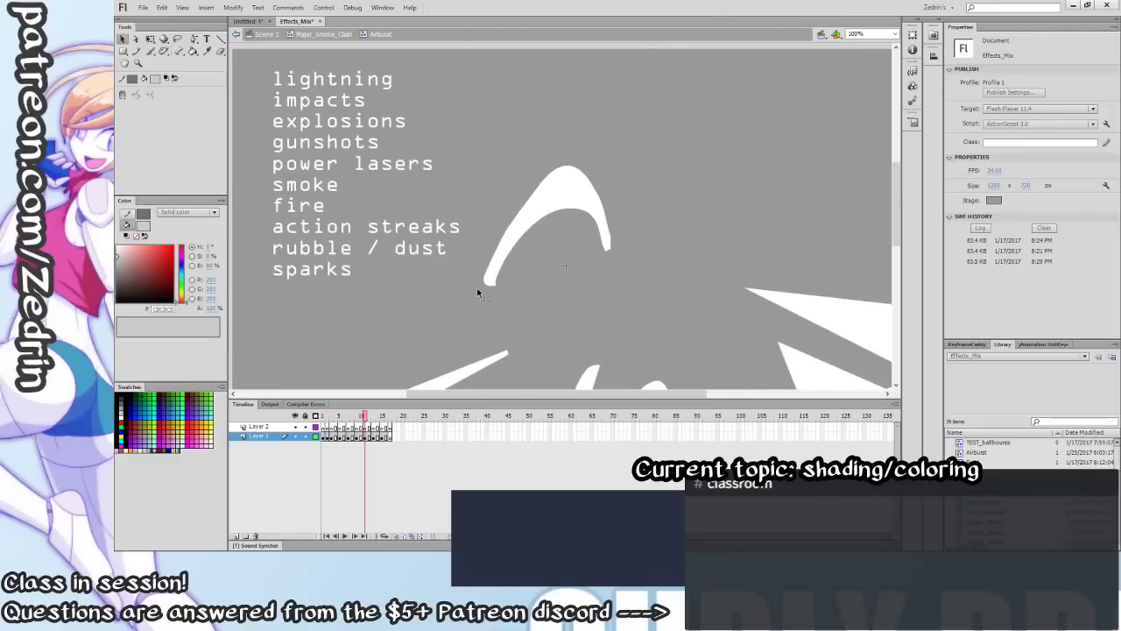
Play the Airburst animation at 50% zoom to view its arcs in full.
{"action": "key", "text": "z"}
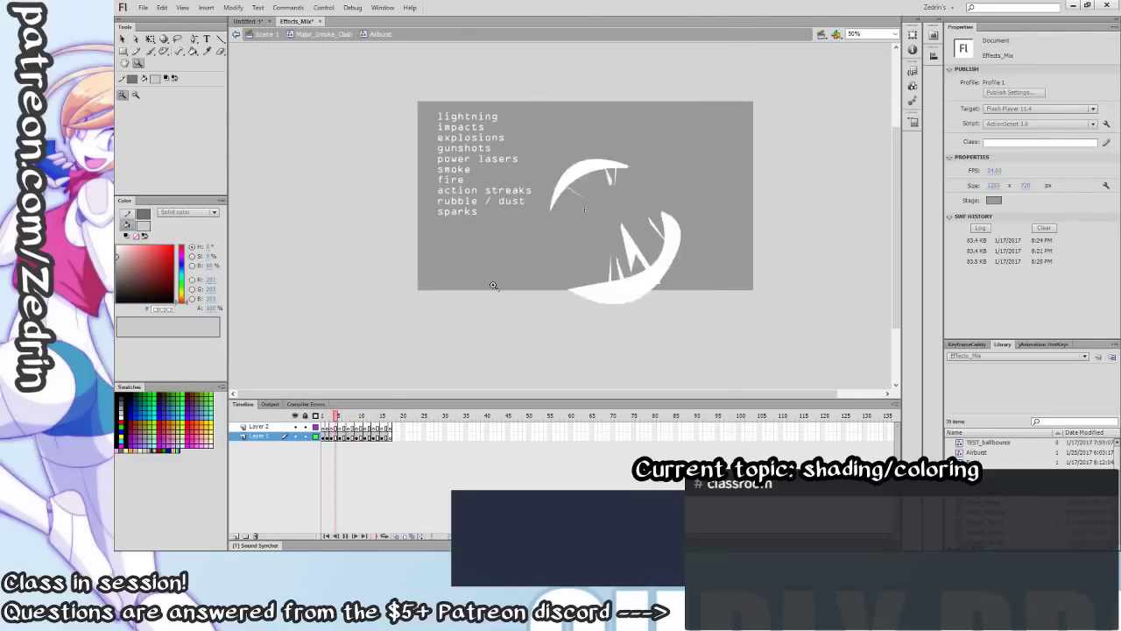
{"action": "left_click", "coordinate": [456, 357]}
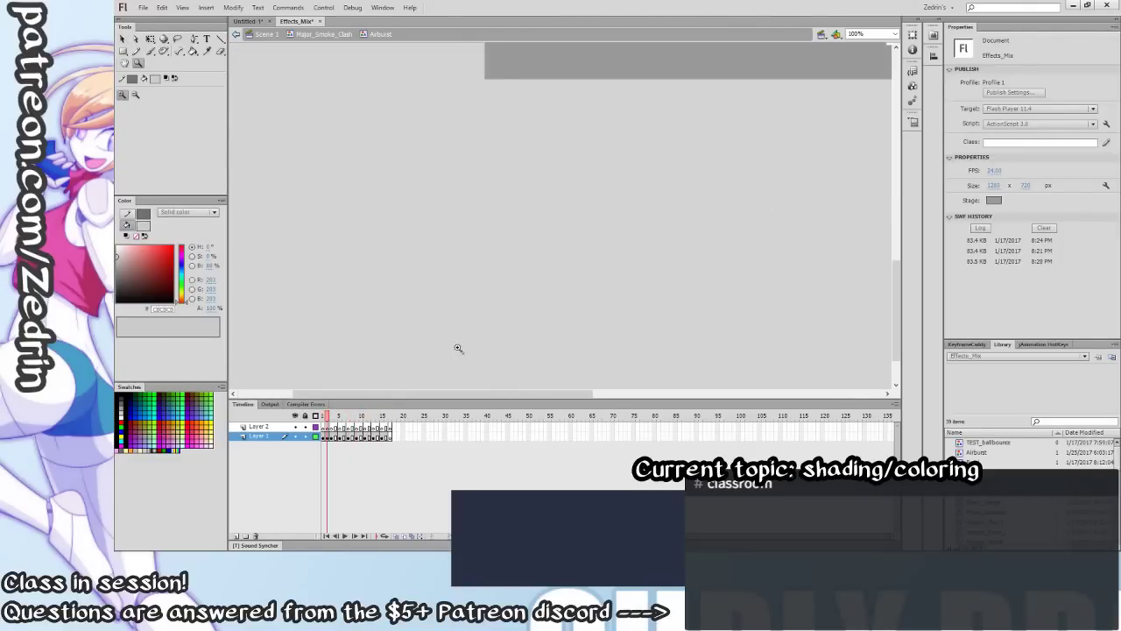
{"action": "left_click_drag", "start_coordinate": [493, 270], "coordinate": [416, 373]}
{"action": "left_click", "coordinate": [601, 238], "text": "alt"}
{"action": "left_click_drag", "start_coordinate": [601, 239], "coordinate": [493, 348]}
{"action": "key", "text": "v"}
Return from the Airburst symbol to Scene 1 and go to frame 233 with the muzzle flare effects.
{"action": "double_click", "coordinate": [493, 350]}
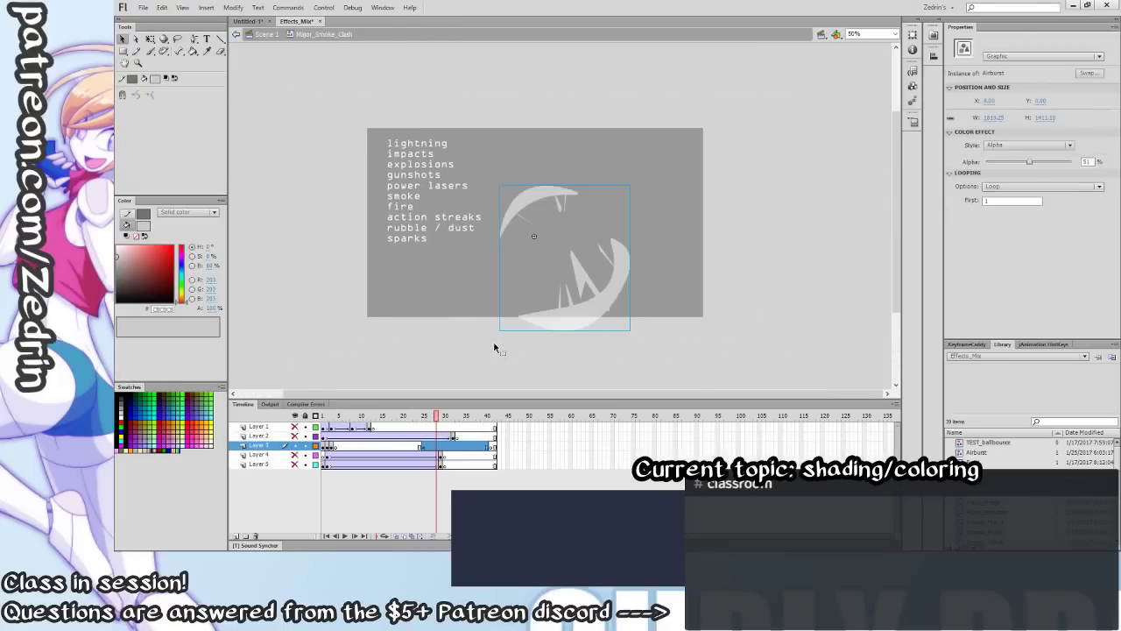
{"action": "double_click", "coordinate": [488, 354]}
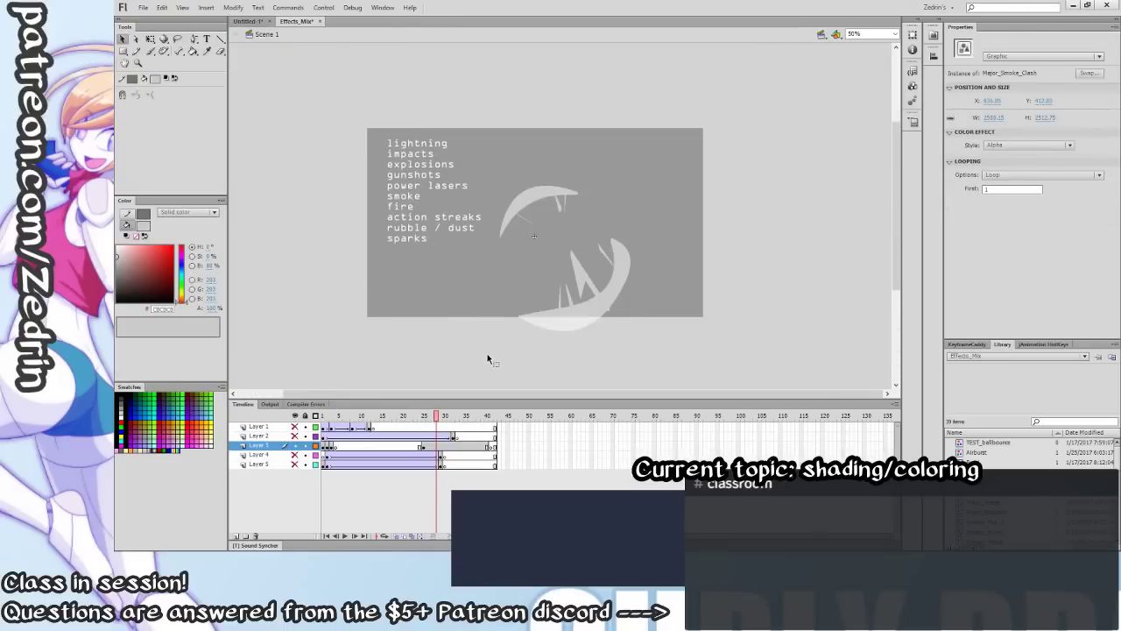
{"action": "left_click_drag", "start_coordinate": [487, 535], "coordinate": [539, 535]}
{"action": "left_click", "coordinate": [525, 483]}
{"action": "left_click", "coordinate": [750, 473]}
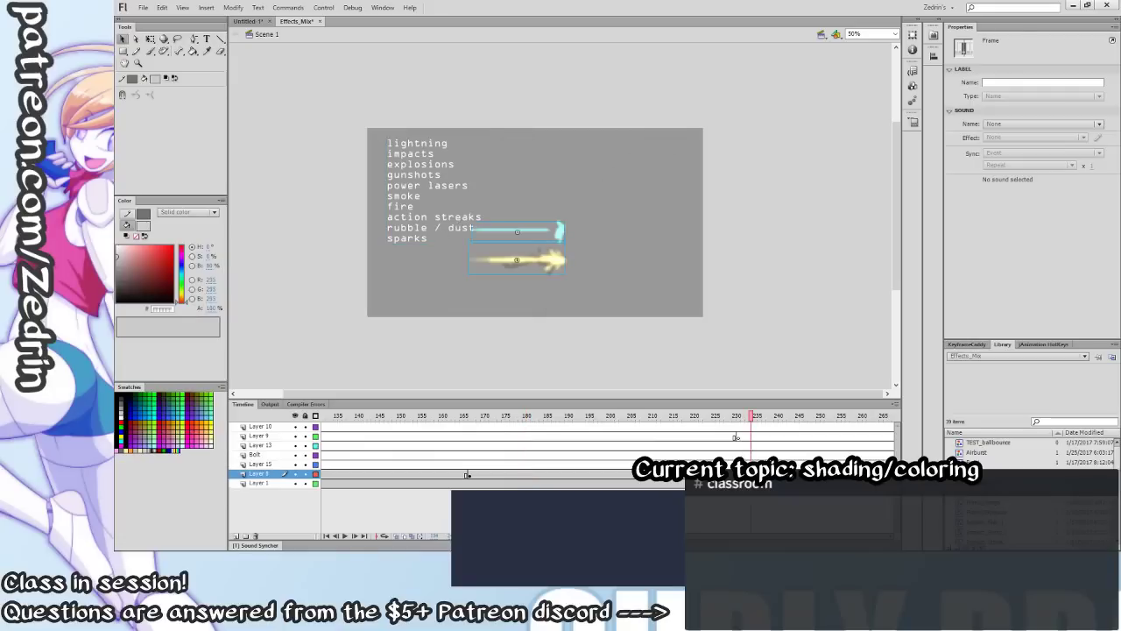
Open the Muzzle_Smoke symbol inside the yellow Muzzleflare_Full1 effect and inspect its shaded smoke up close.
{"action": "double_click", "coordinate": [555, 261]}
{"action": "double_click", "coordinate": [552, 268]}
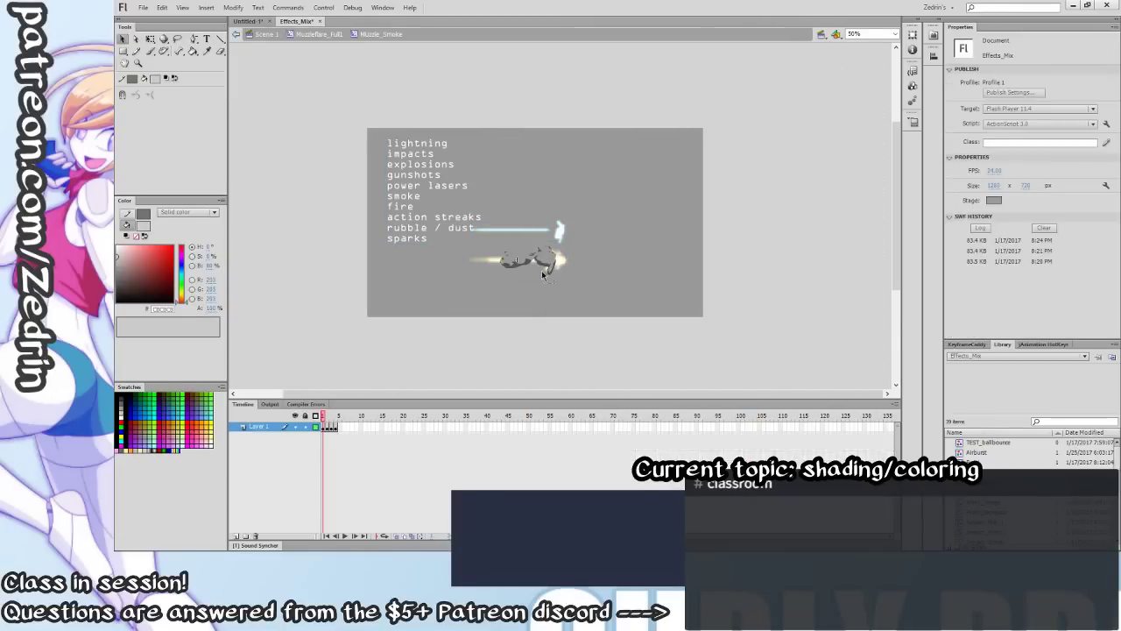
{"action": "key", "text": "z"}
{"action": "left_click", "coordinate": [544, 266]}
{"action": "left_click_drag", "start_coordinate": [555, 245], "coordinate": [549, 305]}
{"action": "key", "text": "Return"}
{"action": "left_click", "coordinate": [545, 327]}
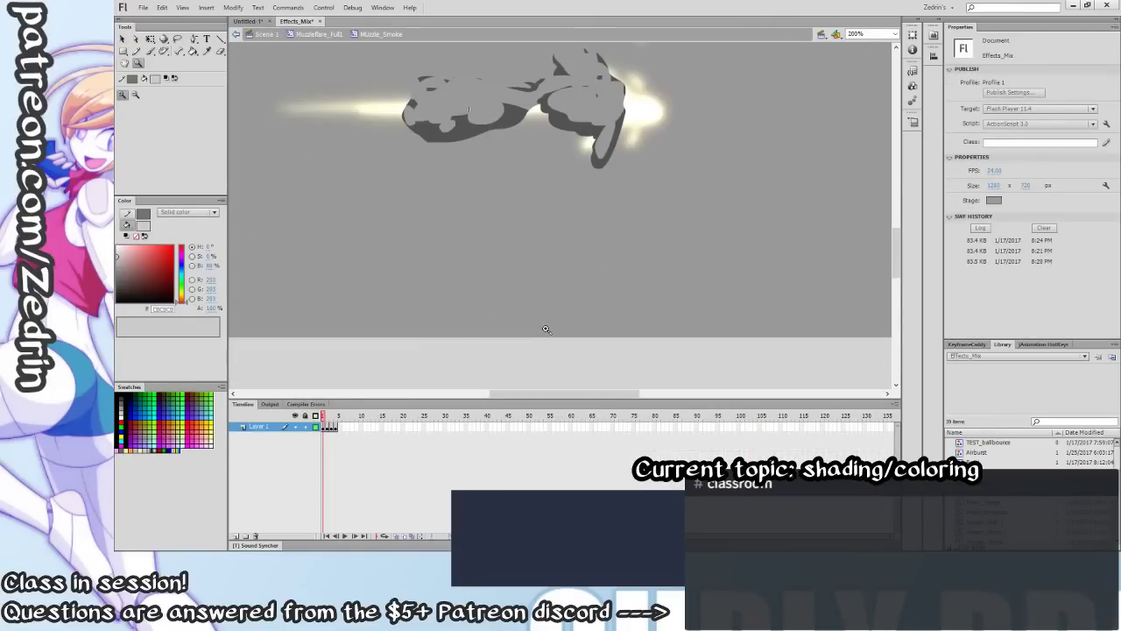
{"action": "scroll", "coordinate": [565, 253], "scroll_direction": "up", "scroll_amount": 3}
{"action": "key", "text": "ctrl+1"}
{"action": "key", "text": "v"}
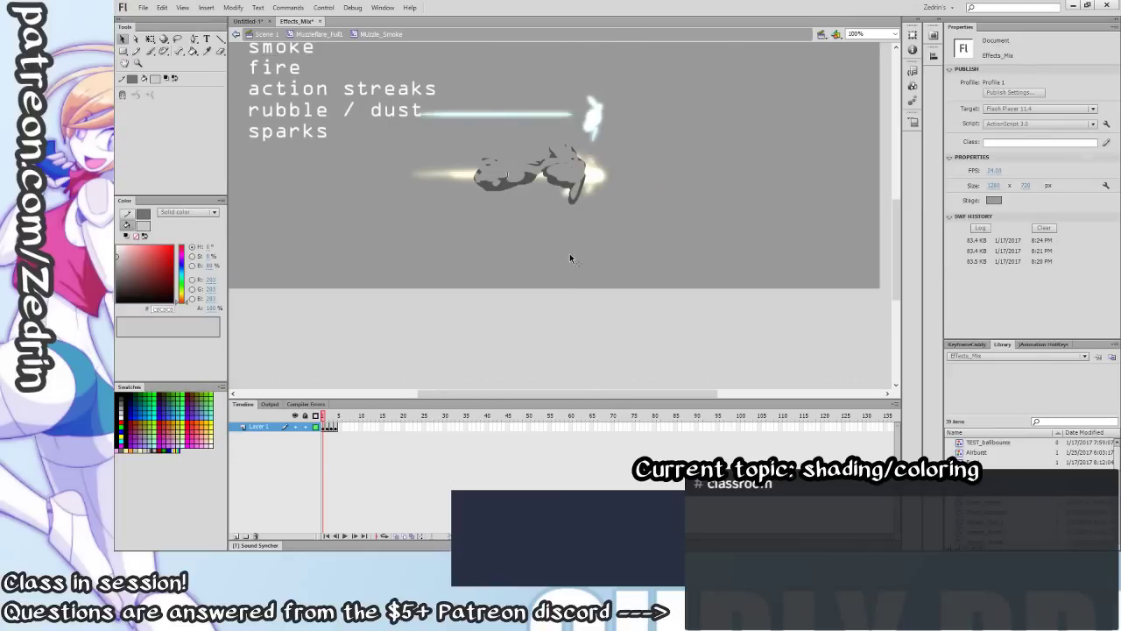
Leave Muzzle_Smoke, play the Muzzleflash_1 symbol inside Muzzleflare_Full1, and return to Scene 1.
{"action": "double_click", "coordinate": [569, 253]}
{"action": "double_click", "coordinate": [502, 283]}
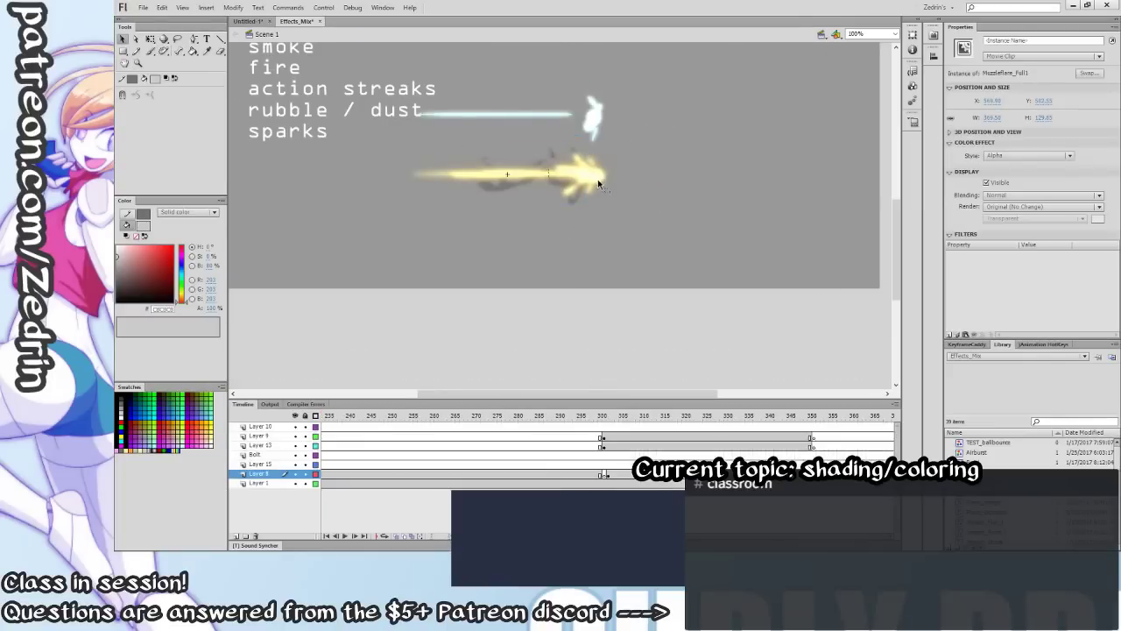
{"action": "double_click", "coordinate": [509, 176]}
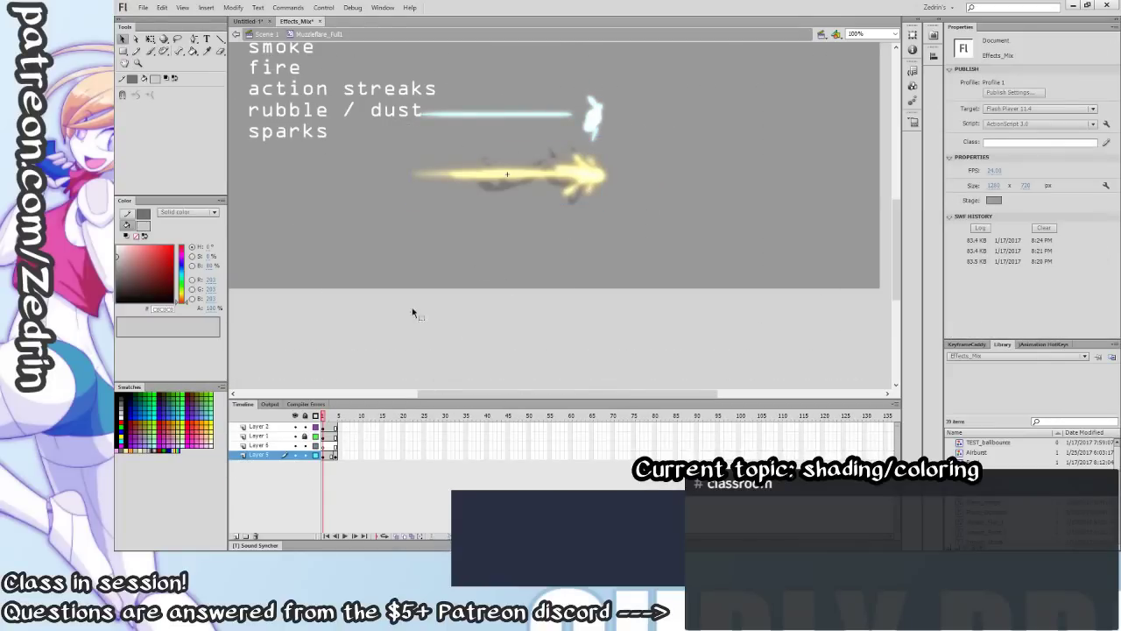
{"action": "double_click", "coordinate": [599, 175]}
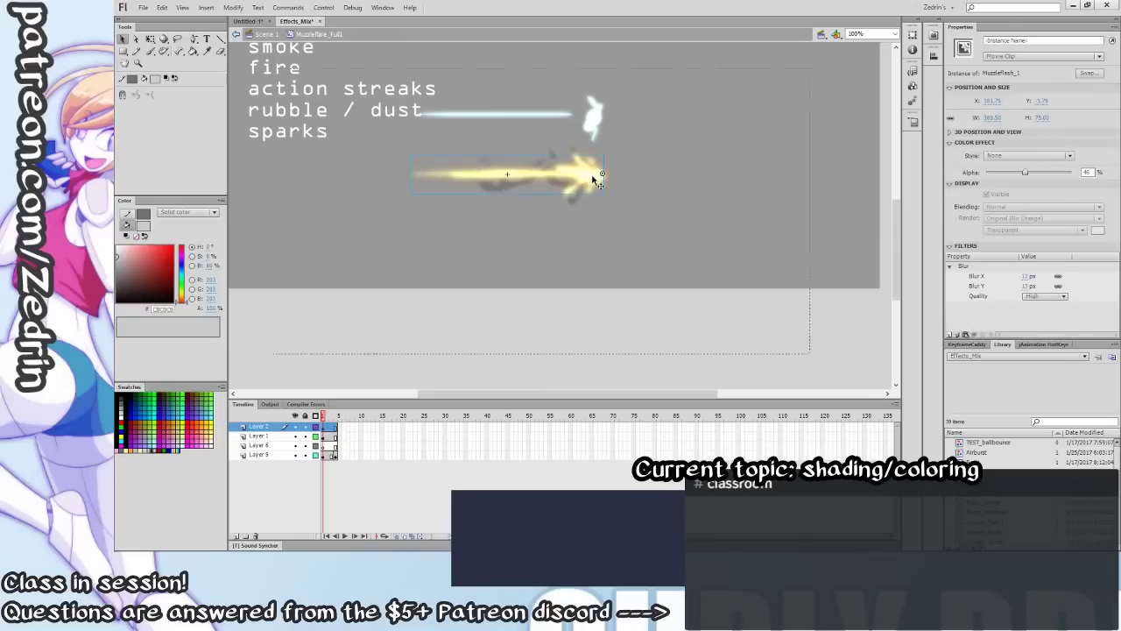
{"action": "key", "text": "Return"}
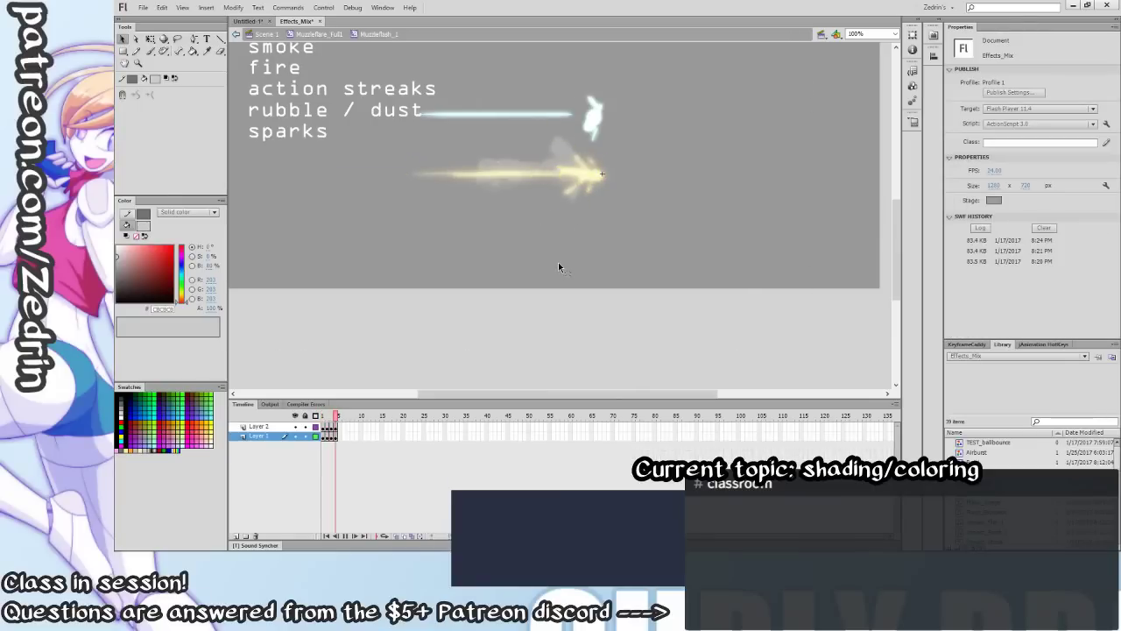
{"action": "key", "text": "ctrl+e"}
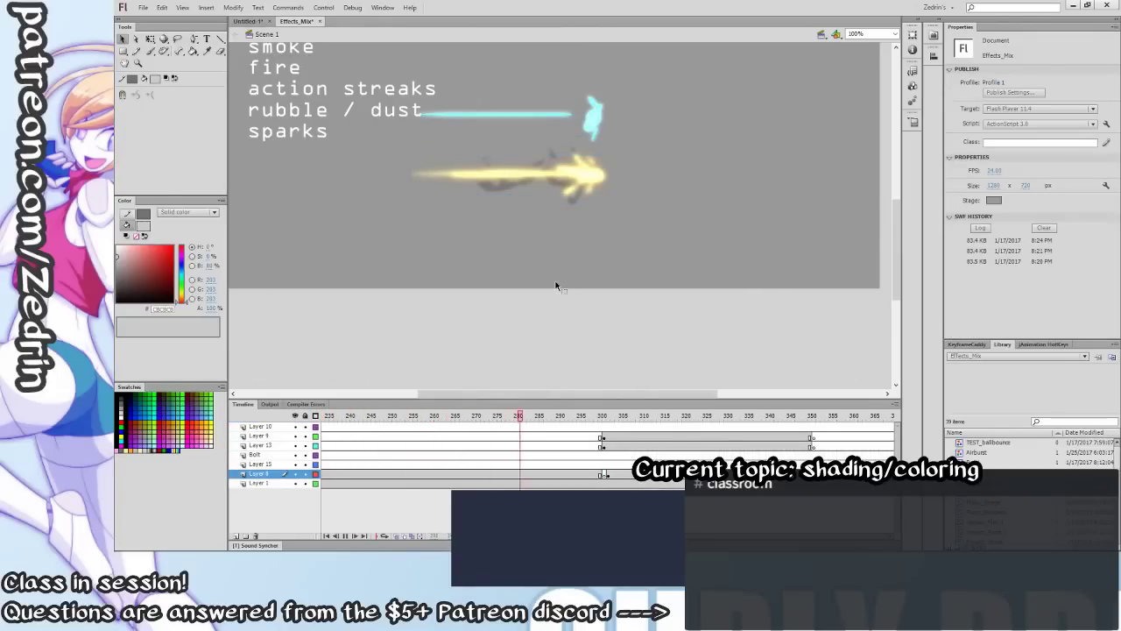
Advance Scene 1 to the impact effects at frame 301 and open the blue Impact_Point_1 starburst.
{"action": "key", "text": "Return"}
{"action": "left_click_drag", "start_coordinate": [610, 259], "coordinate": [596, 314]}
{"action": "left_click", "coordinate": [611, 314], "text": "ctrl+alt"}
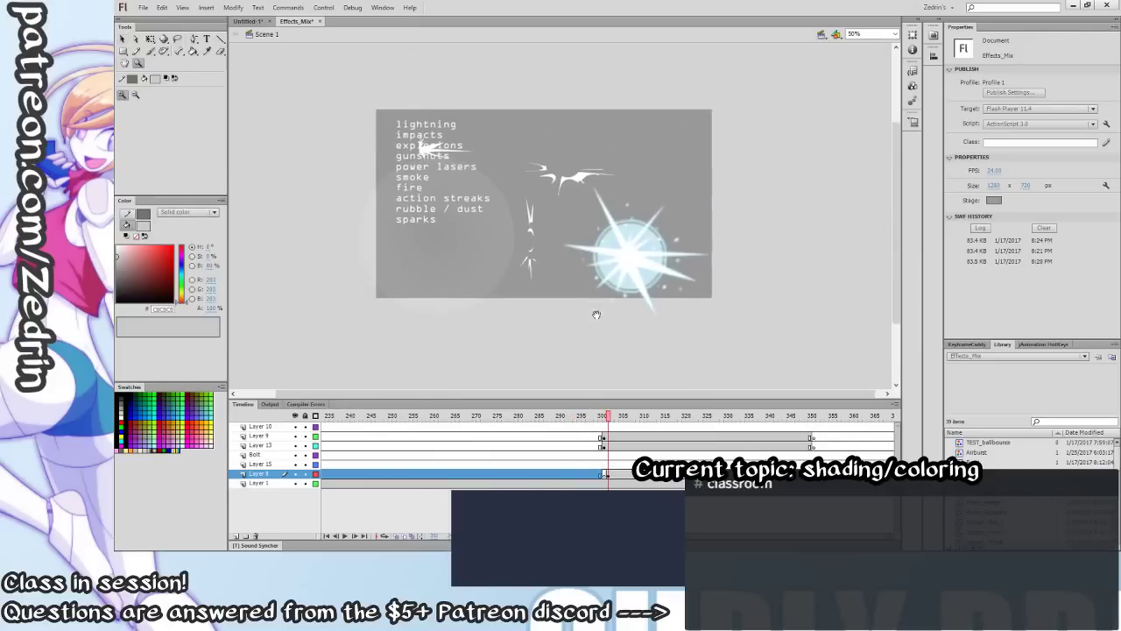
{"action": "left_click", "coordinate": [634, 287]}
{"action": "key", "text": "v"}
{"action": "left_click", "coordinate": [565, 257]}
{"action": "double_click", "coordinate": [567, 255]}
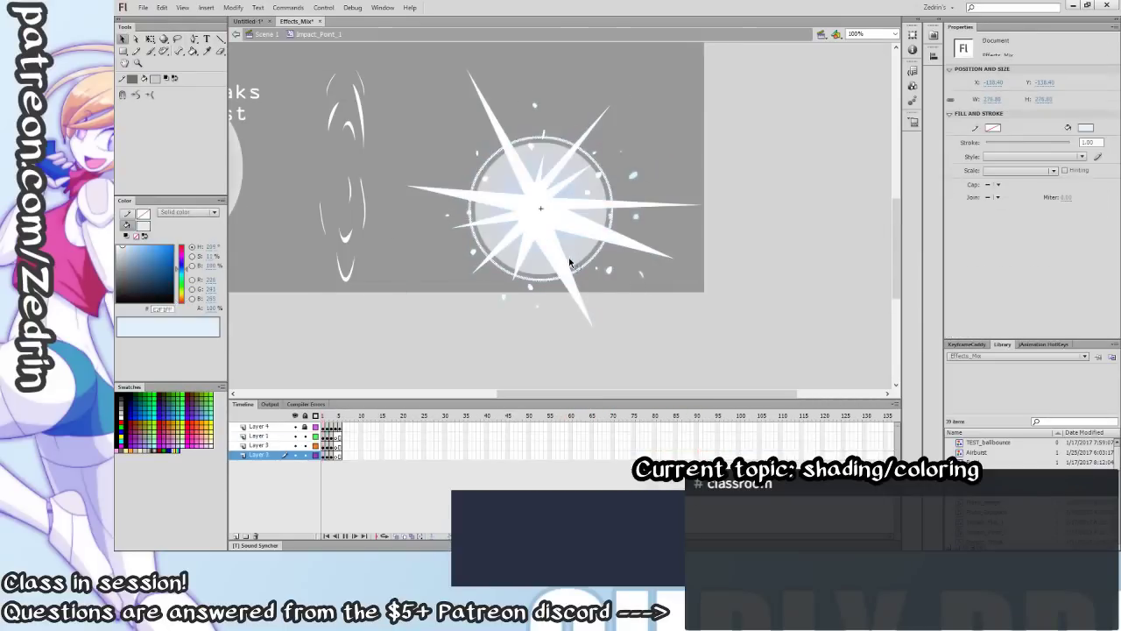
Play Impact_Point_1 at 50% zoom and go back to its frame 1 on Layer 3.
{"action": "key", "text": "z"}
{"action": "left_click", "coordinate": [572, 245], "text": "alt"}
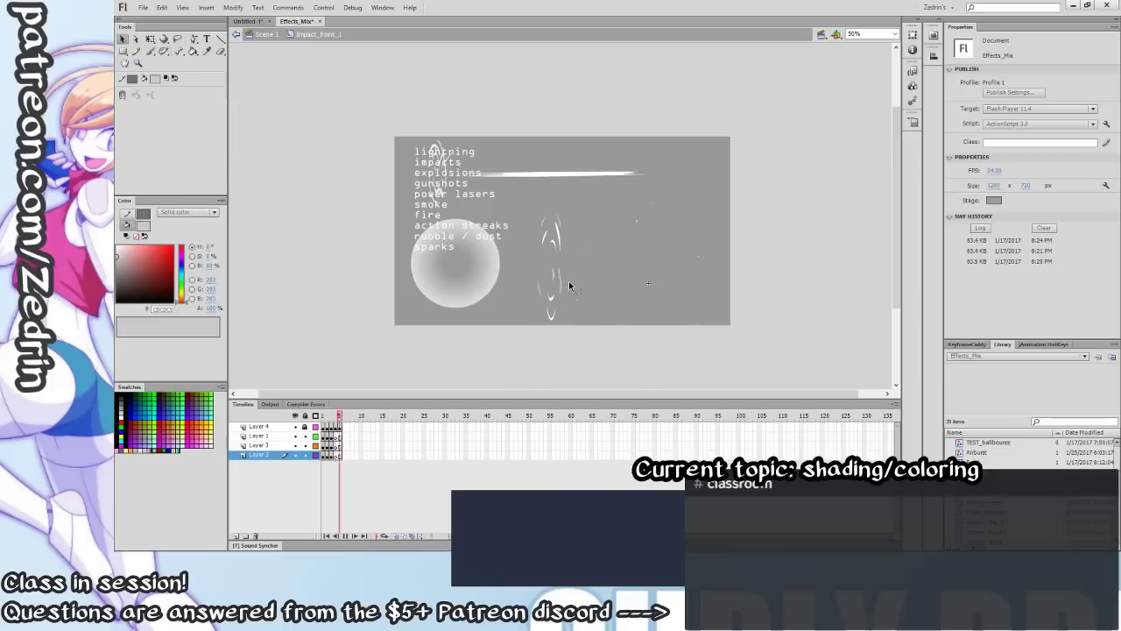
{"action": "key", "text": "Return"}
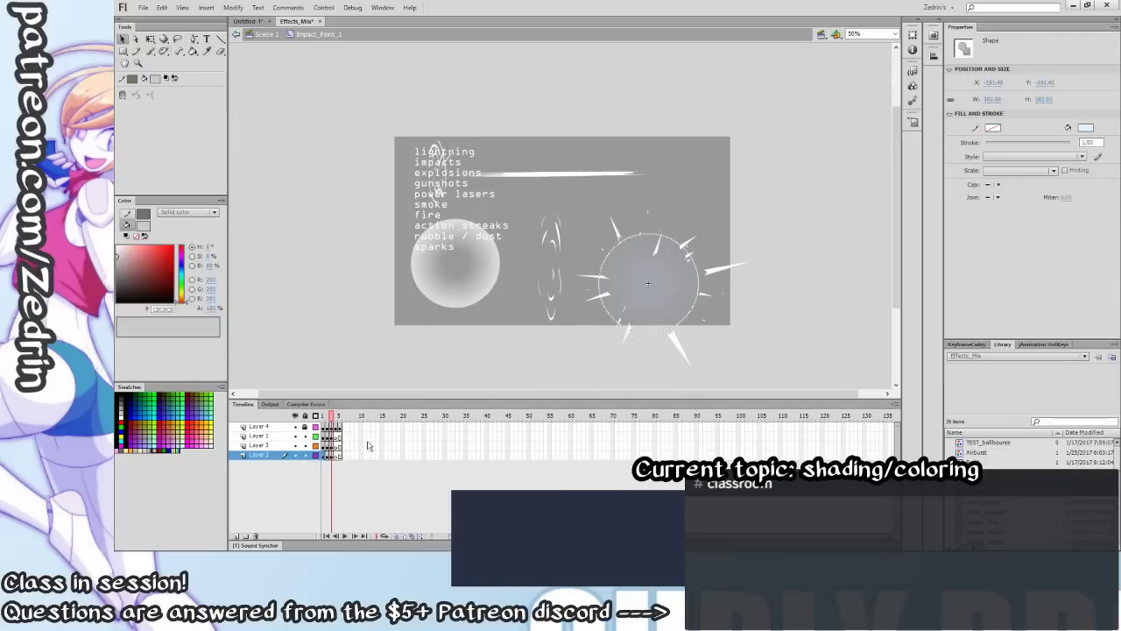
{"action": "left_click", "coordinate": [323, 447]}
{"action": "left_click", "coordinate": [557, 340]}
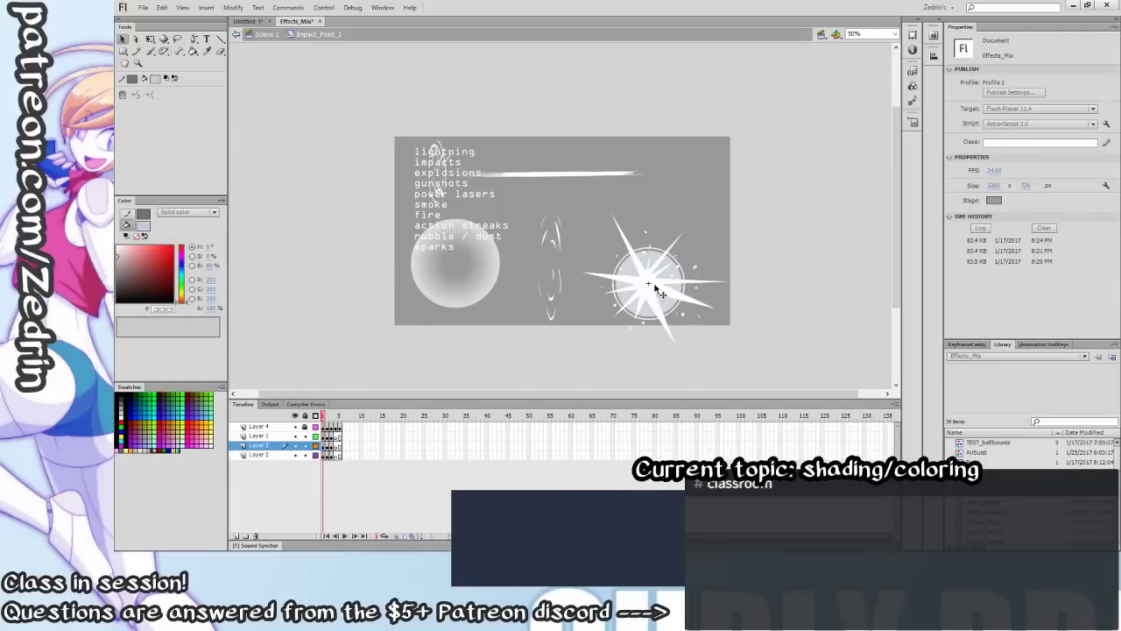
Step frame by frame through Impact_Point_1 to examine its starburst, expanding circle and flying shards.
{"action": "left_click", "coordinate": [658, 291]}
{"action": "left_click", "coordinate": [647, 312]}
{"action": "left_click", "coordinate": [578, 338]}
{"action": "key", "text": "."}
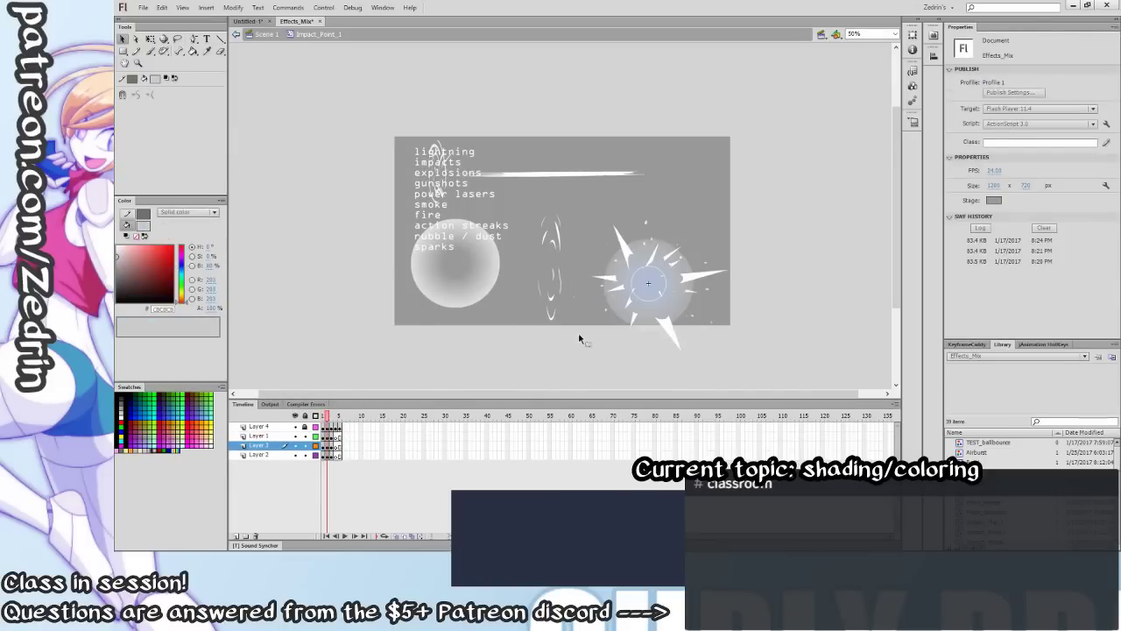
{"action": "left_click", "coordinate": [662, 308]}
{"action": "left_click", "coordinate": [631, 350]}
{"action": "key", "text": "."}
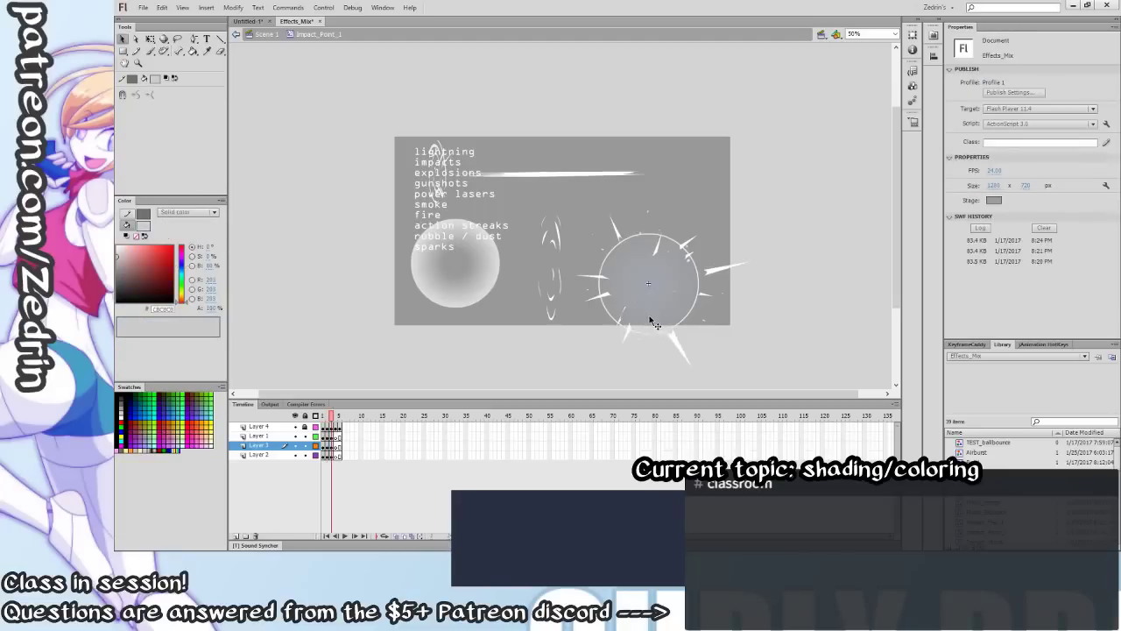
{"action": "key", "text": "."}
{"action": "key", "text": "."}
{"action": "key", "text": "."}
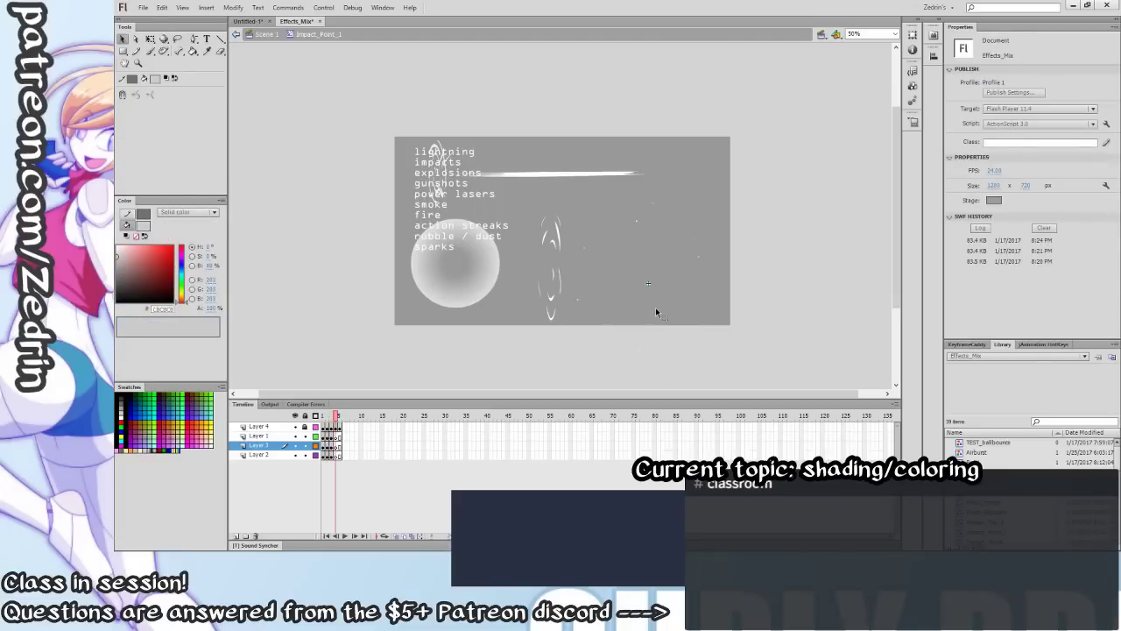
{"action": "key", "text": "."}
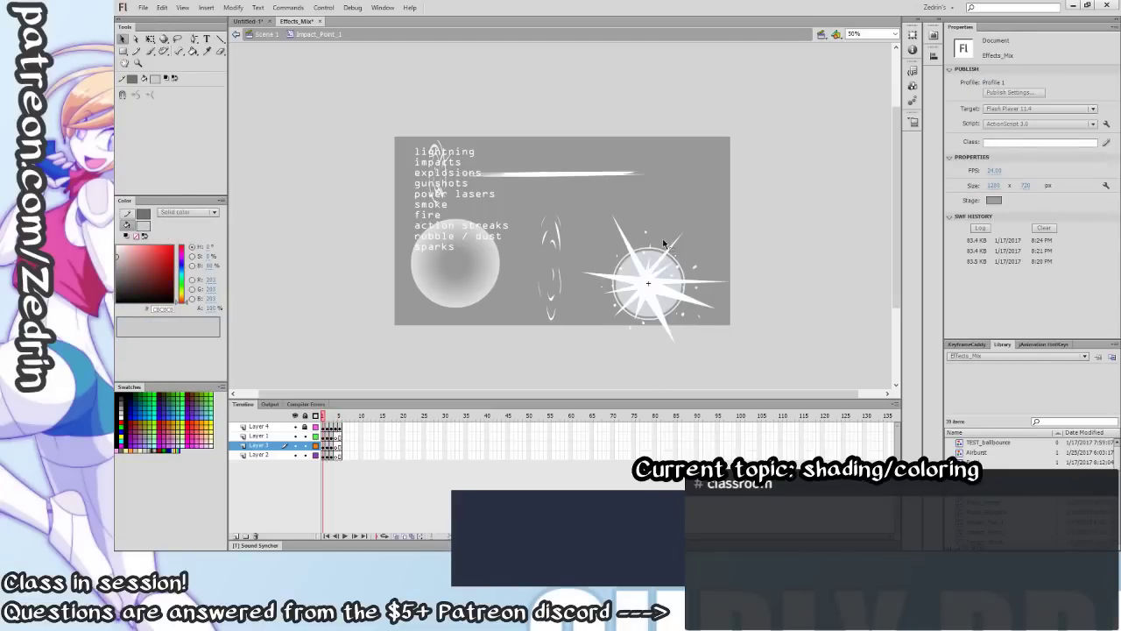
{"action": "key", "text": "."}
{"action": "key", "text": "."}
Return to Scene 1 and go to about frame 354 to show the glowing pink laser arc.
{"action": "double_click", "coordinate": [575, 355]}
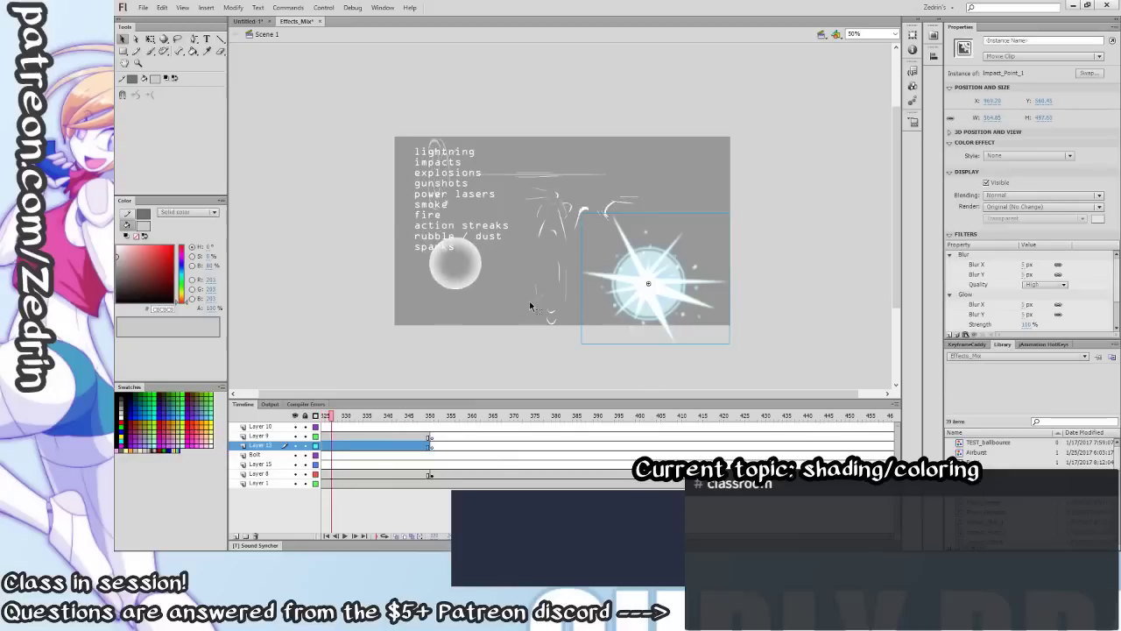
{"action": "key", "text": "."}
{"action": "key", "text": "."}
{"action": "left_click", "coordinate": [432, 474]}
{"action": "left_click_drag", "start_coordinate": [433, 416], "coordinate": [444, 416]}
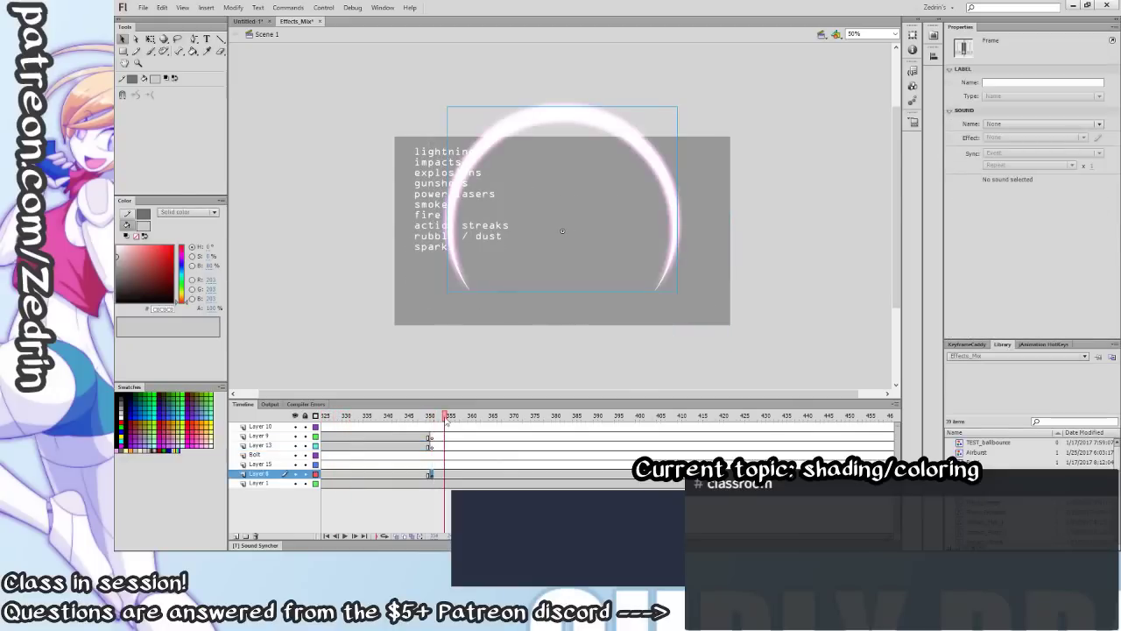
Open the Mega_Laser symbol, scrub and play its beam animation, and return to Scene 1.
{"action": "double_click", "coordinate": [670, 187]}
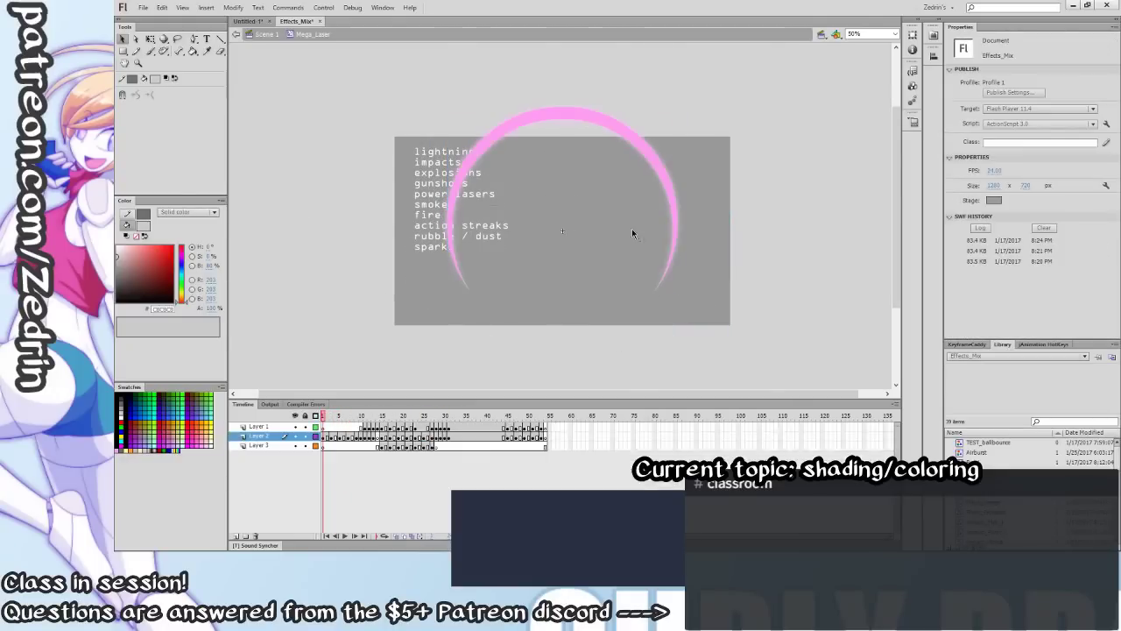
{"action": "left_click_drag", "start_coordinate": [331, 420], "coordinate": [480, 428]}
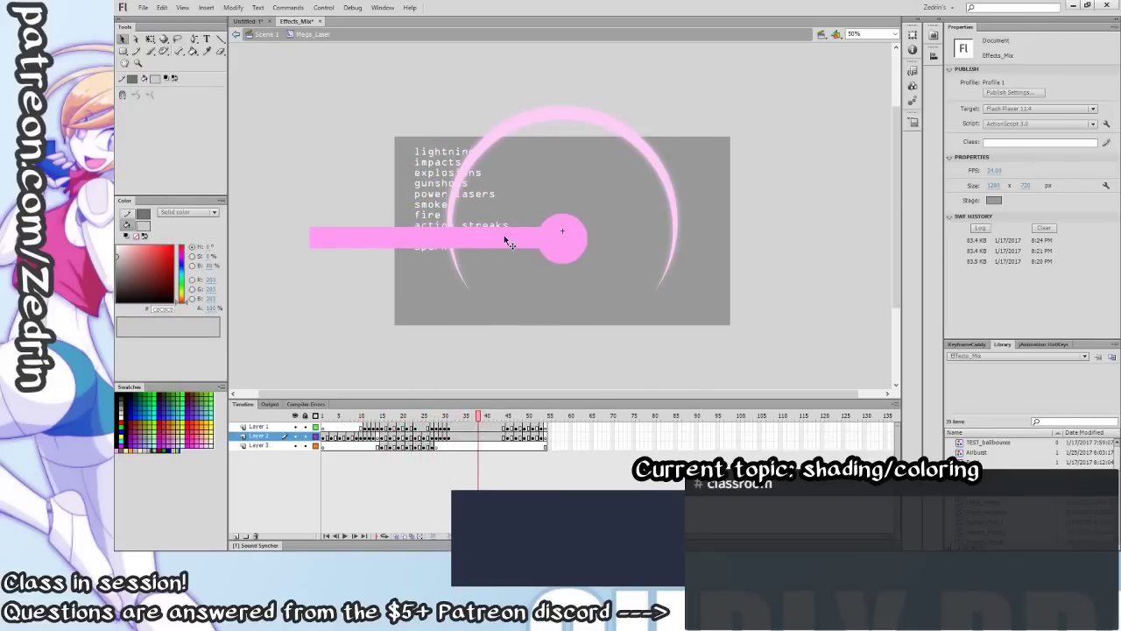
{"action": "left_click", "coordinate": [569, 237]}
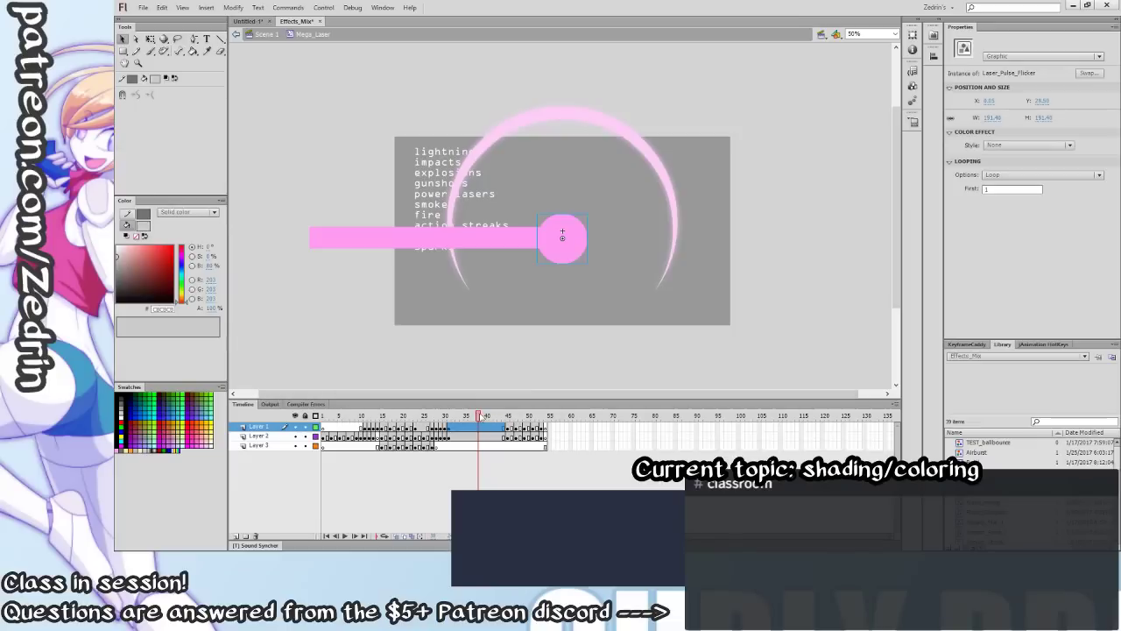
{"action": "key", "text": "Return"}
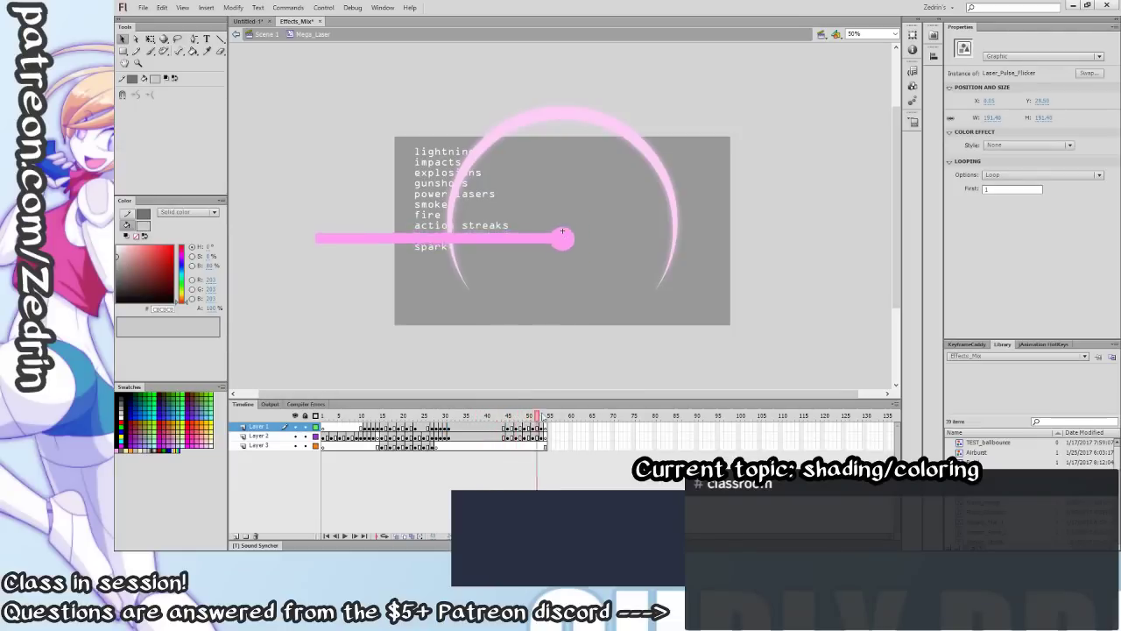
{"action": "double_click", "coordinate": [591, 344]}
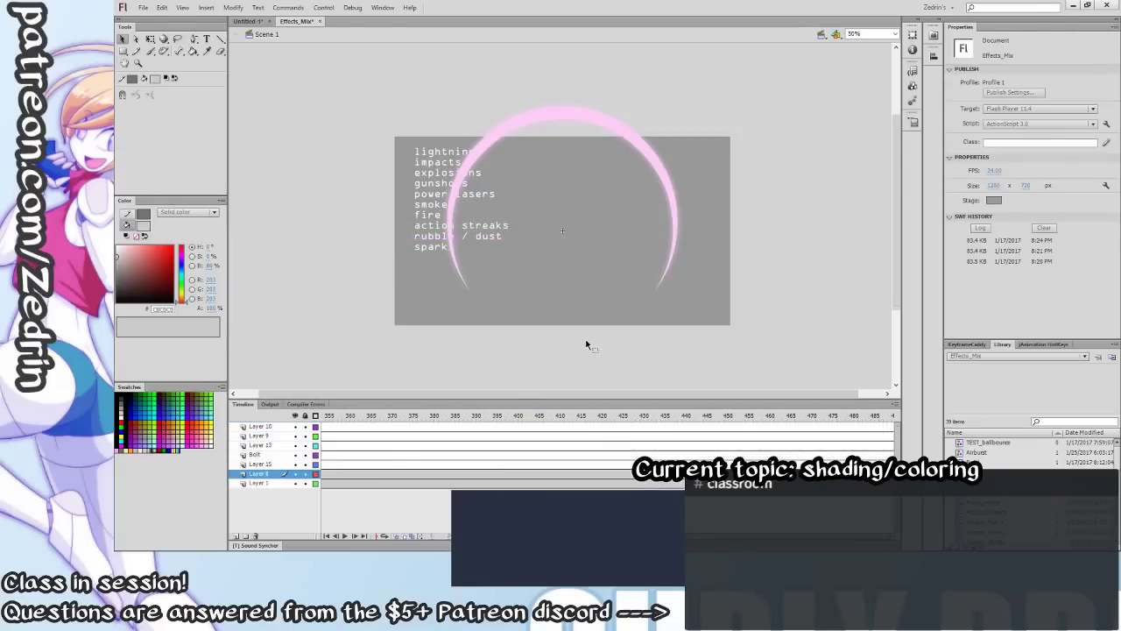
Go to frame 460 on Layer 8, open the Fire_Explosion NoFilters symbol and play its animation.
{"action": "left_click", "coordinate": [768, 473]}
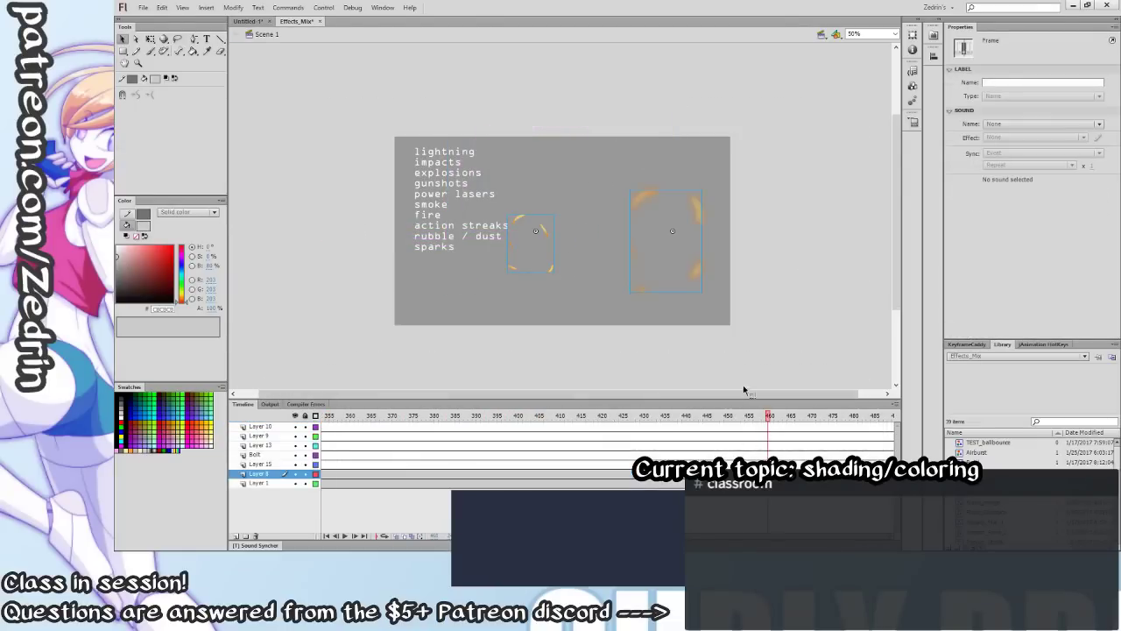
{"action": "double_click", "coordinate": [545, 231]}
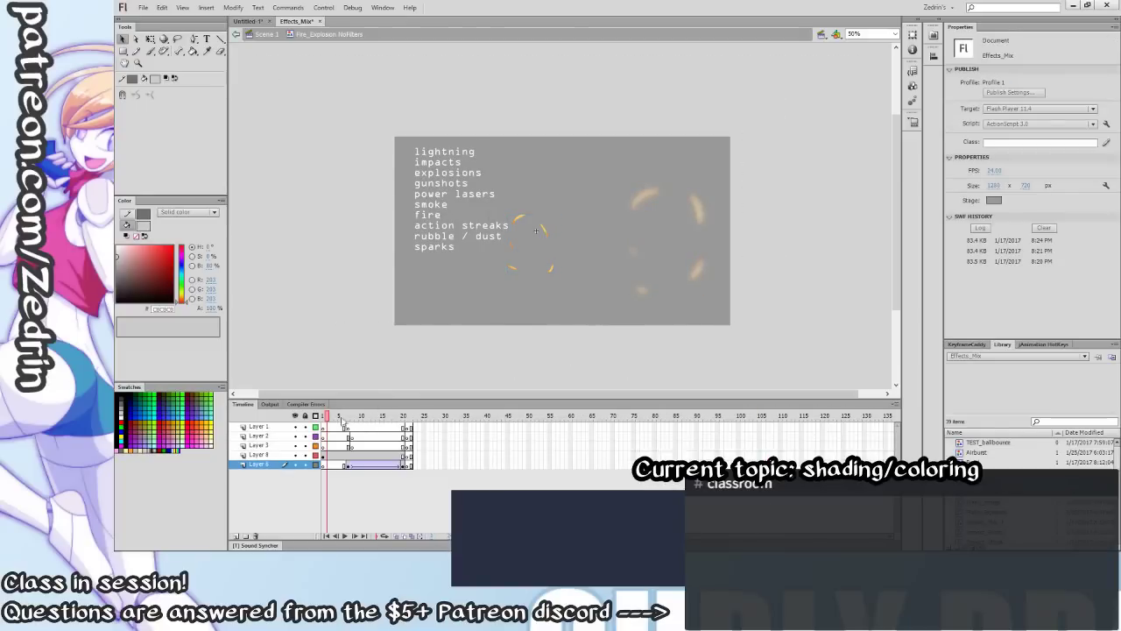
{"action": "mouse_move", "coordinate": [350, 418]}
{"action": "left_mouse_down"}
{"action": "mouse_move", "coordinate": [402, 424]}
{"action": "mouse_move", "coordinate": [274, 459]}
{"action": "left_mouse_up"}
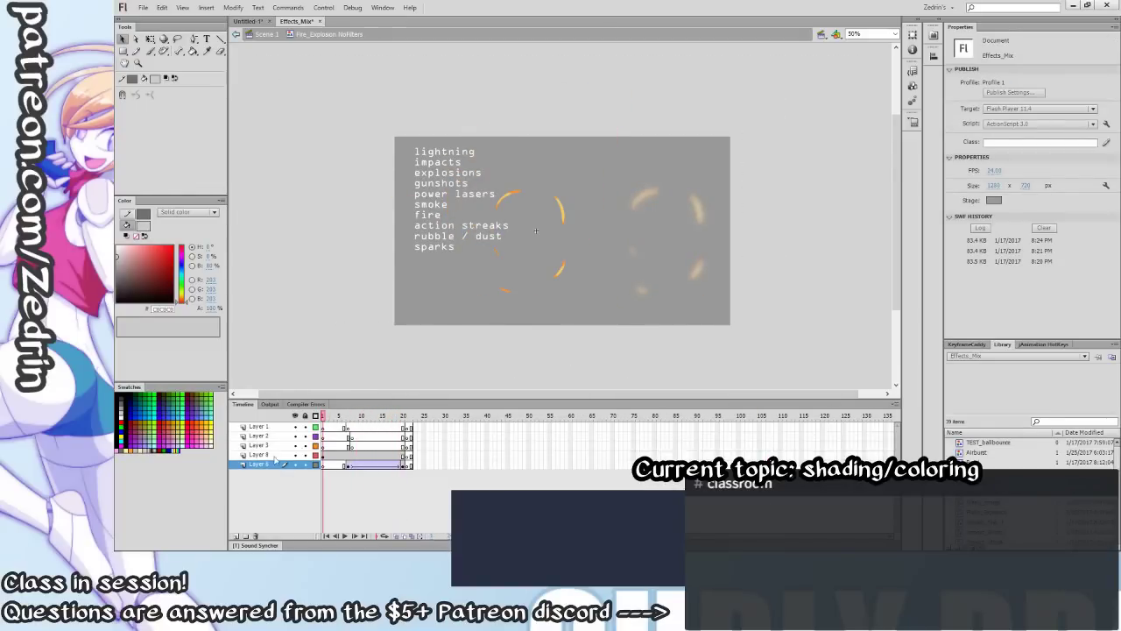
{"action": "key", "text": "Return"}
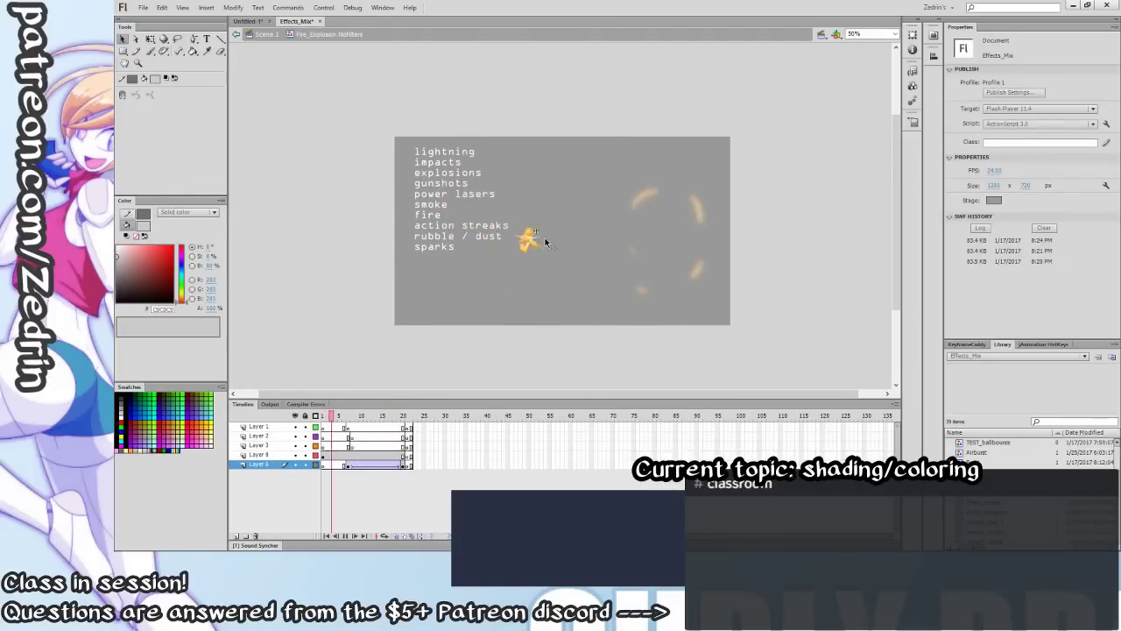
Open the nested Fire_Explosion_Poof symbol and advance through its opening frames to the starburst at frame 5 at 100% zoom.
{"action": "left_click", "coordinate": [544, 236]}
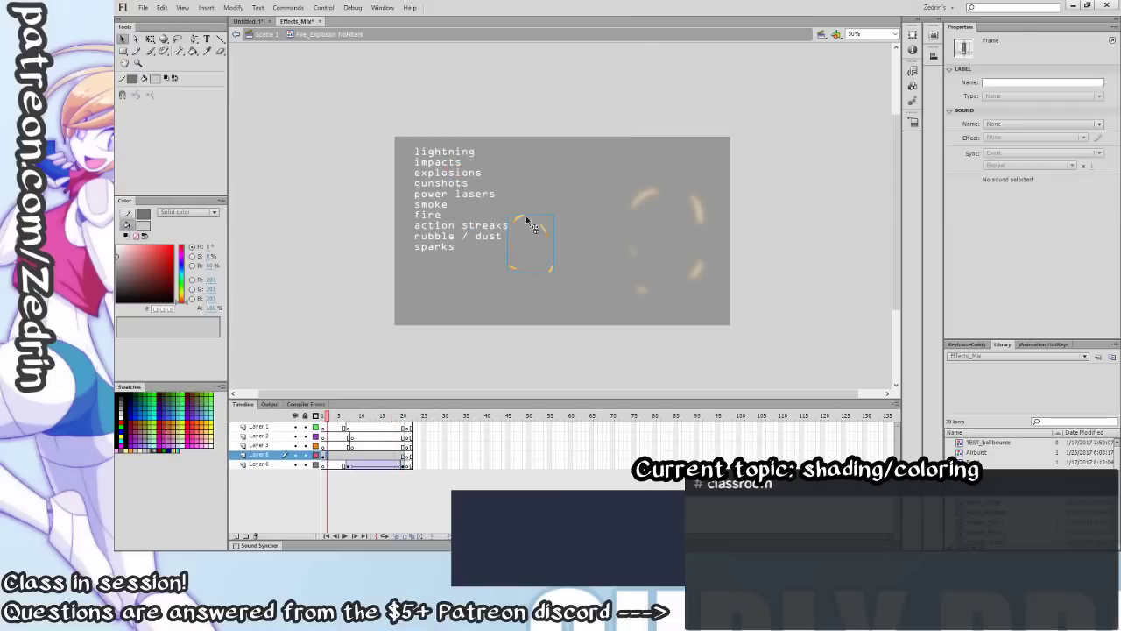
{"action": "double_click", "coordinate": [545, 237]}
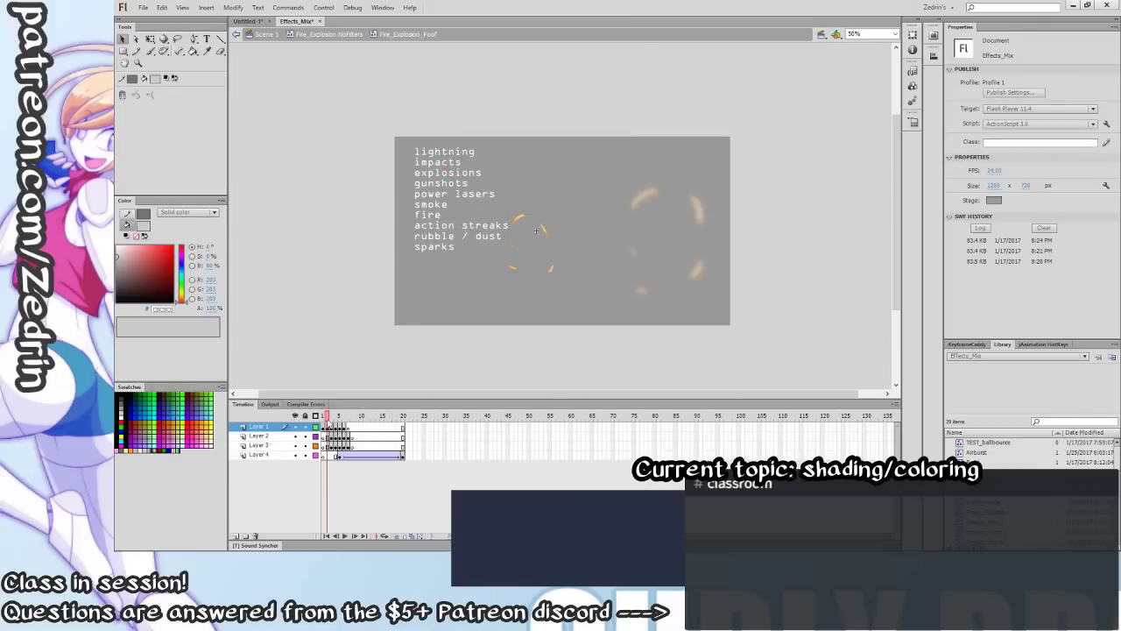
{"action": "left_click_drag", "start_coordinate": [329, 423], "coordinate": [317, 425]}
{"action": "key", "text": "period"}
{"action": "key", "text": "period"}
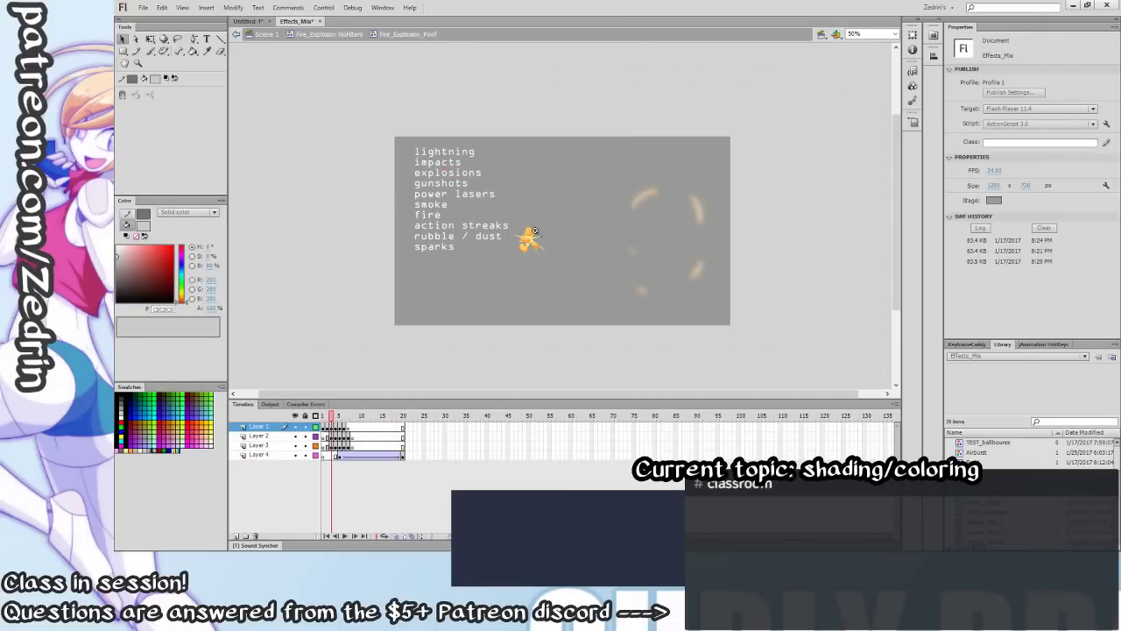
{"action": "key", "text": "z"}
{"action": "left_click", "coordinate": [535, 237]}
{"action": "key", "text": "v"}
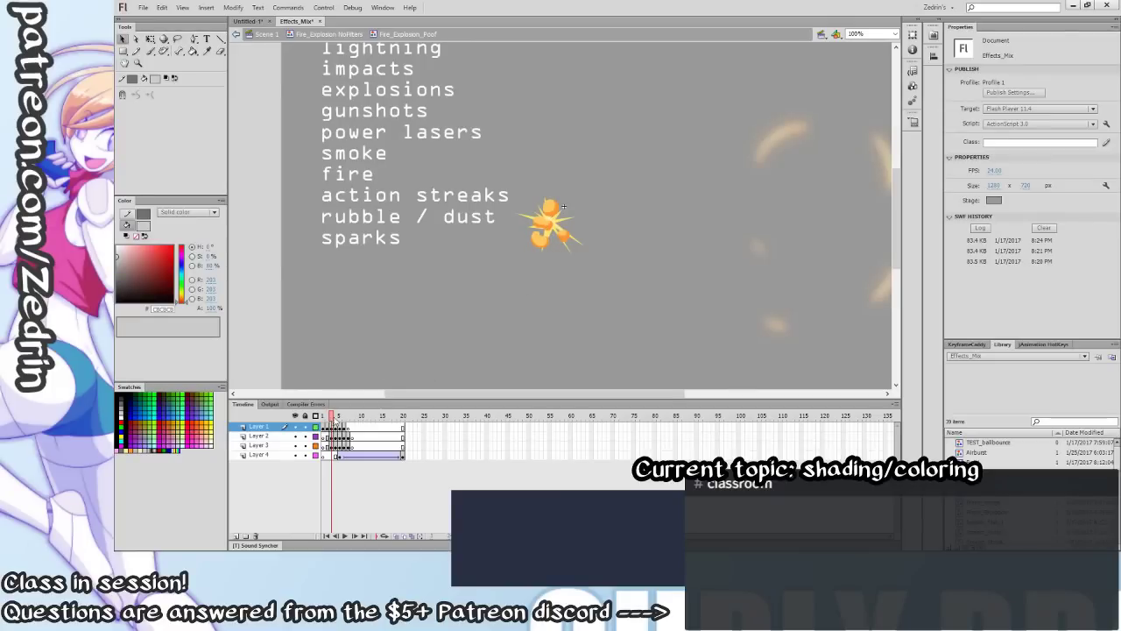
{"action": "left_click_drag", "start_coordinate": [333, 421], "coordinate": [340, 419]}
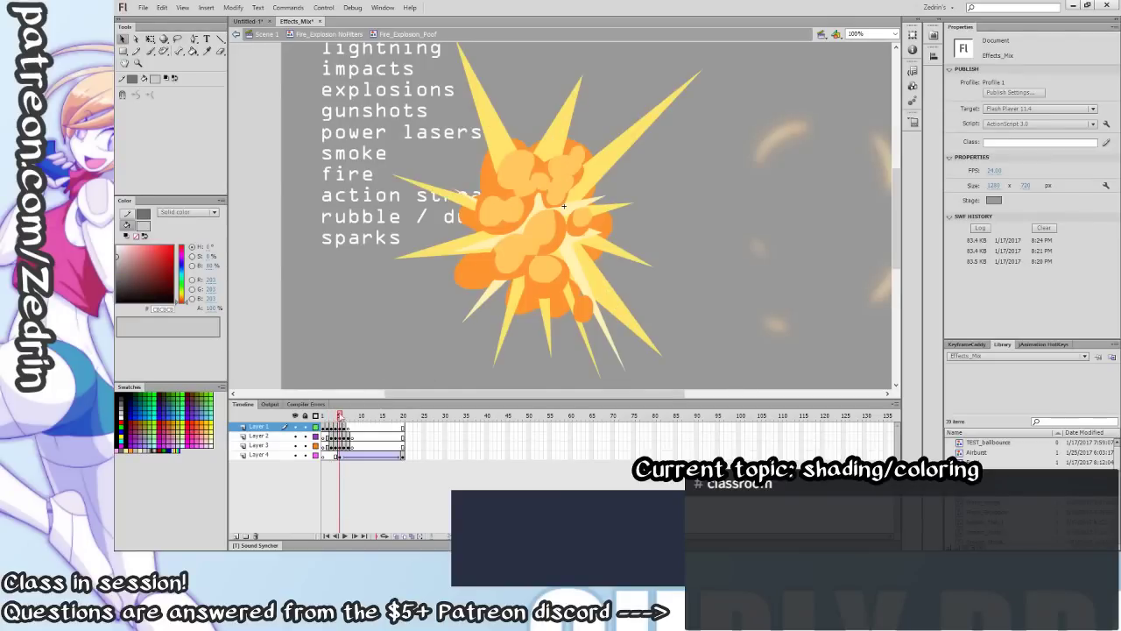
Inspect the explosion's construction at frame 5 by selecting its highlight shape, the Layer 3 spikes and the Layer 4 Firepoof_1 instance.
{"action": "left_click", "coordinate": [526, 271]}
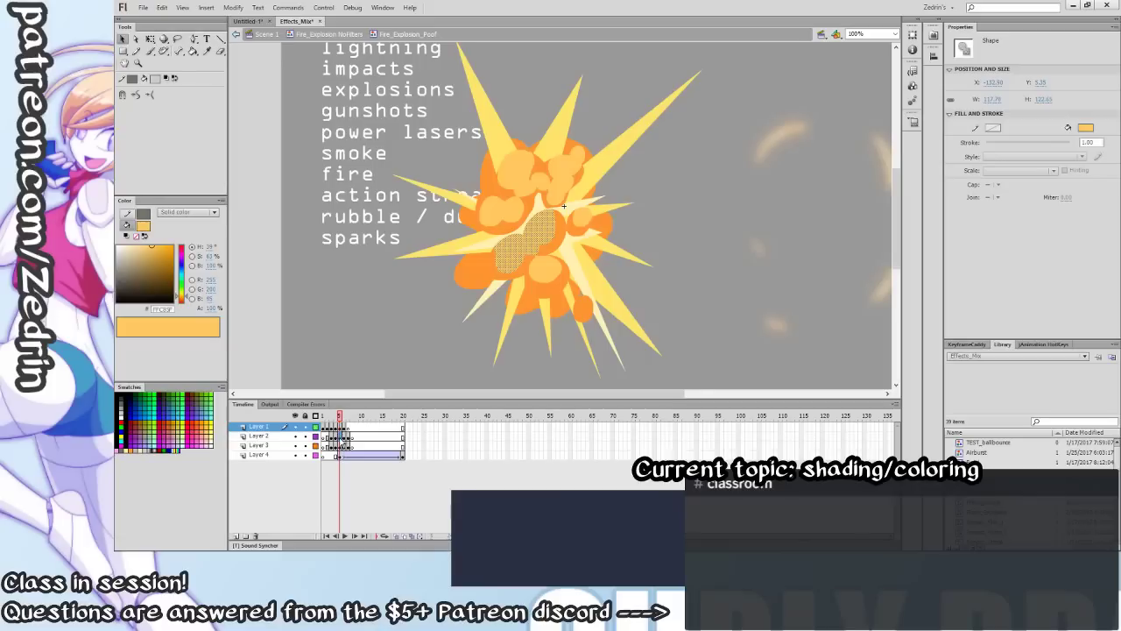
{"action": "left_click", "coordinate": [341, 445]}
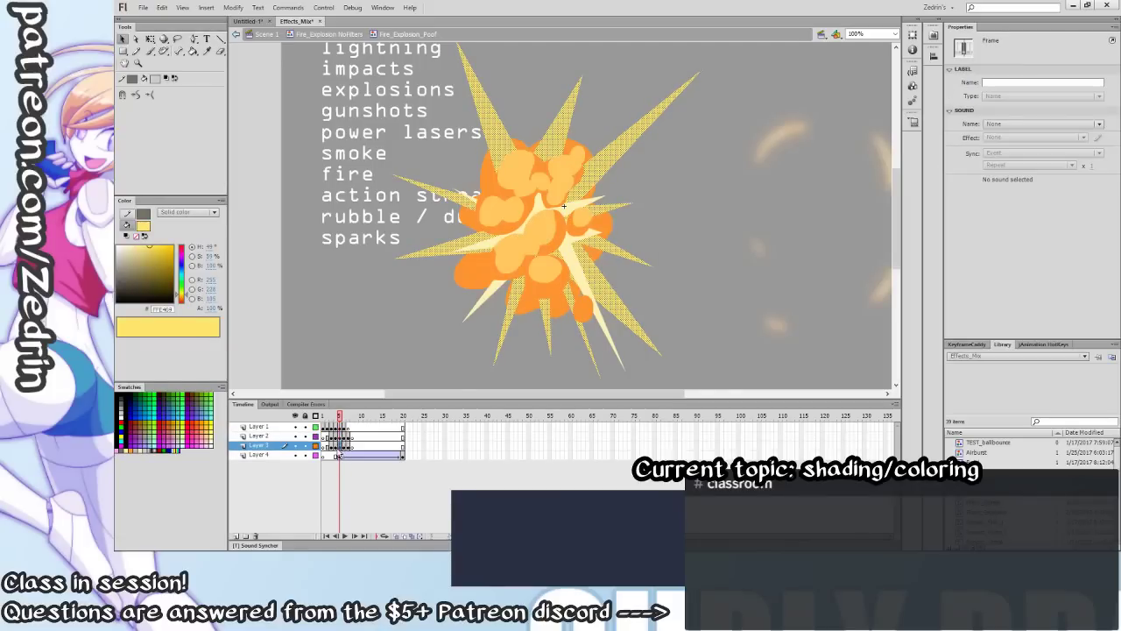
{"action": "left_click", "coordinate": [340, 456]}
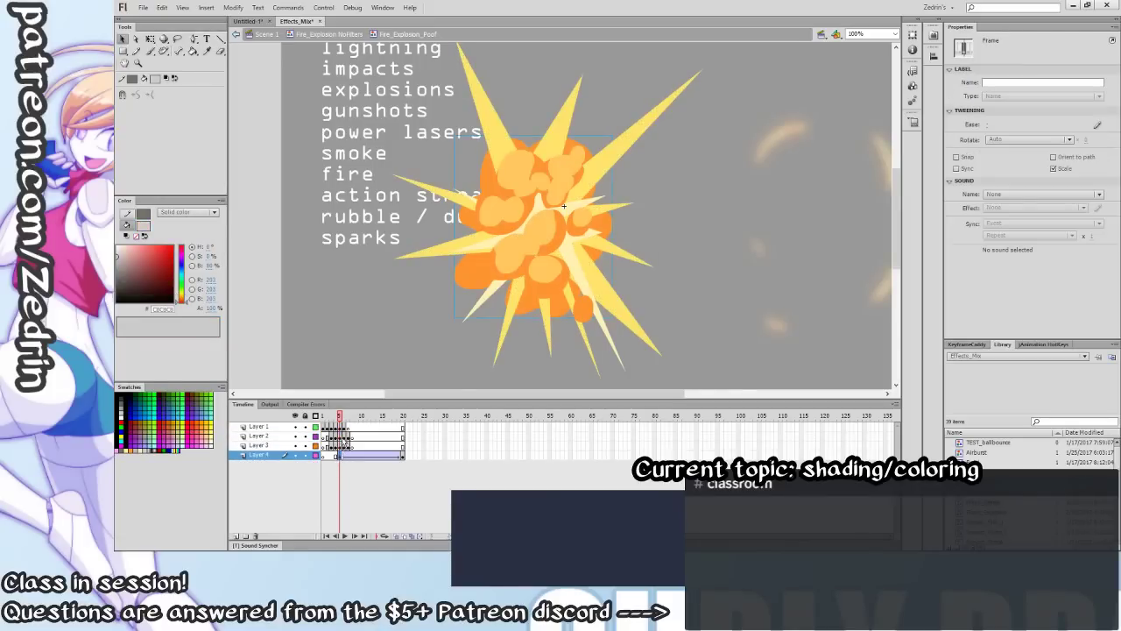
{"action": "left_click_drag", "start_coordinate": [342, 419], "coordinate": [348, 418]}
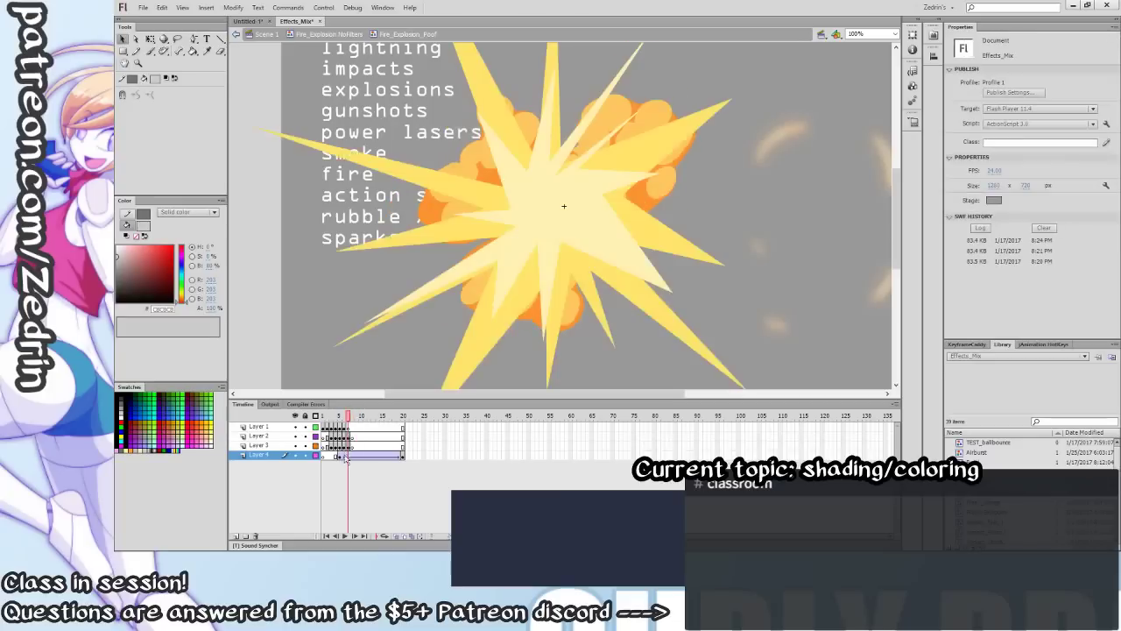
{"action": "left_click", "coordinate": [344, 456]}
{"action": "left_click_drag", "start_coordinate": [343, 461], "coordinate": [340, 460]}
{"action": "left_click", "coordinate": [477, 249]}
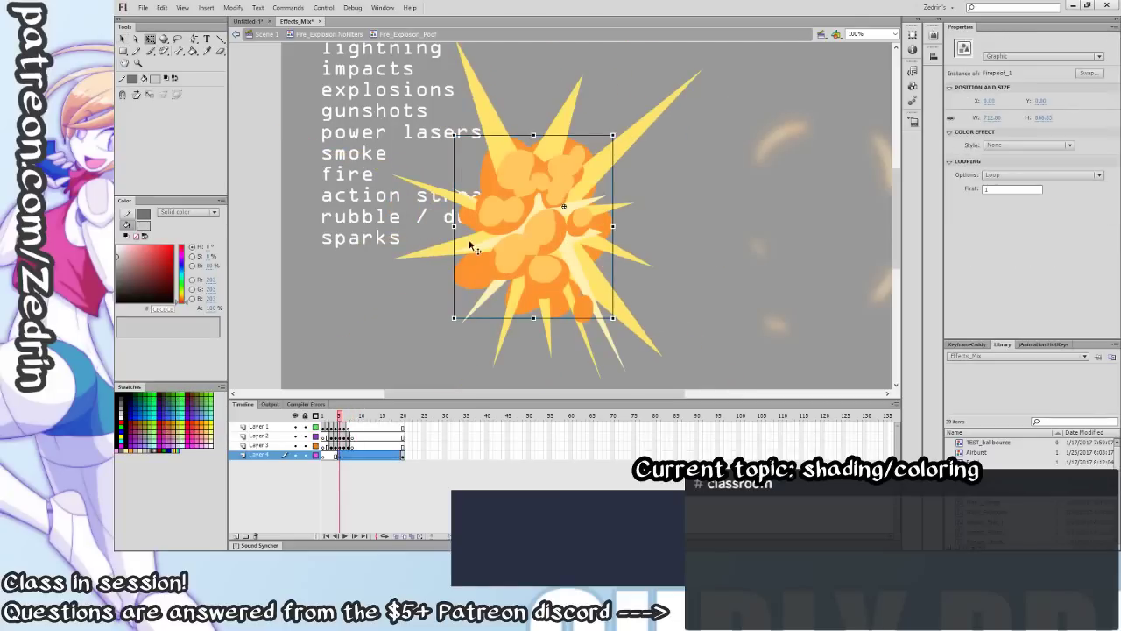
Open the Firepoof_1 symbol, play its frame-by-frame fireball animation, and return to Fire_Explosion_Poof.
{"action": "double_click", "coordinate": [477, 289]}
{"action": "key", "text": "Return"}
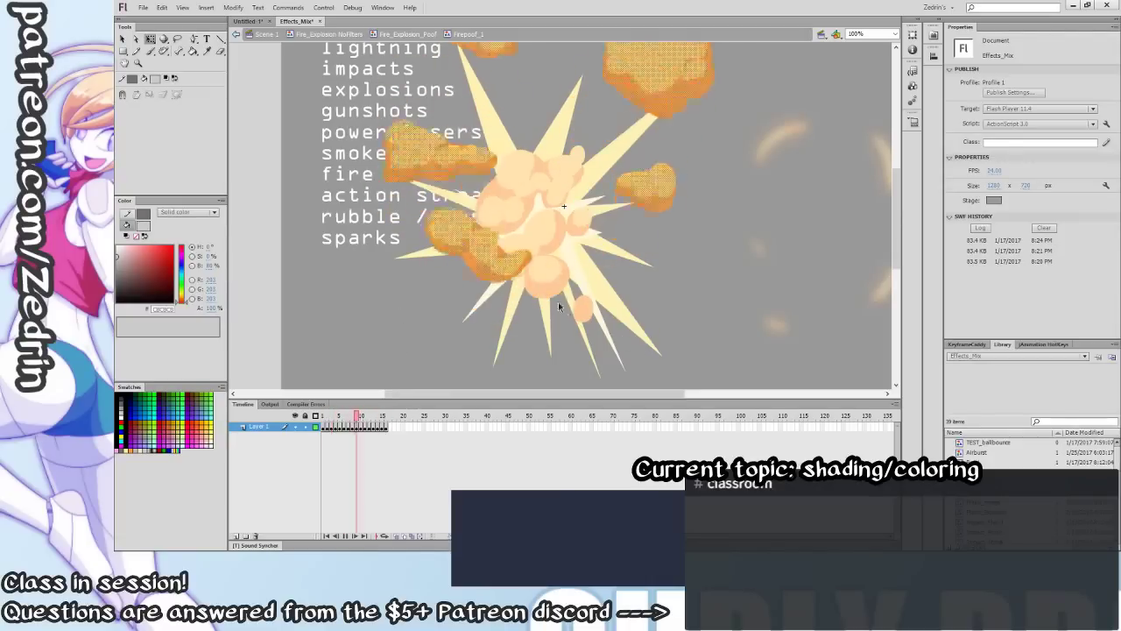
{"action": "key", "text": "Return"}
{"action": "double_click", "coordinate": [505, 330]}
{"action": "double_click", "coordinate": [506, 331]}
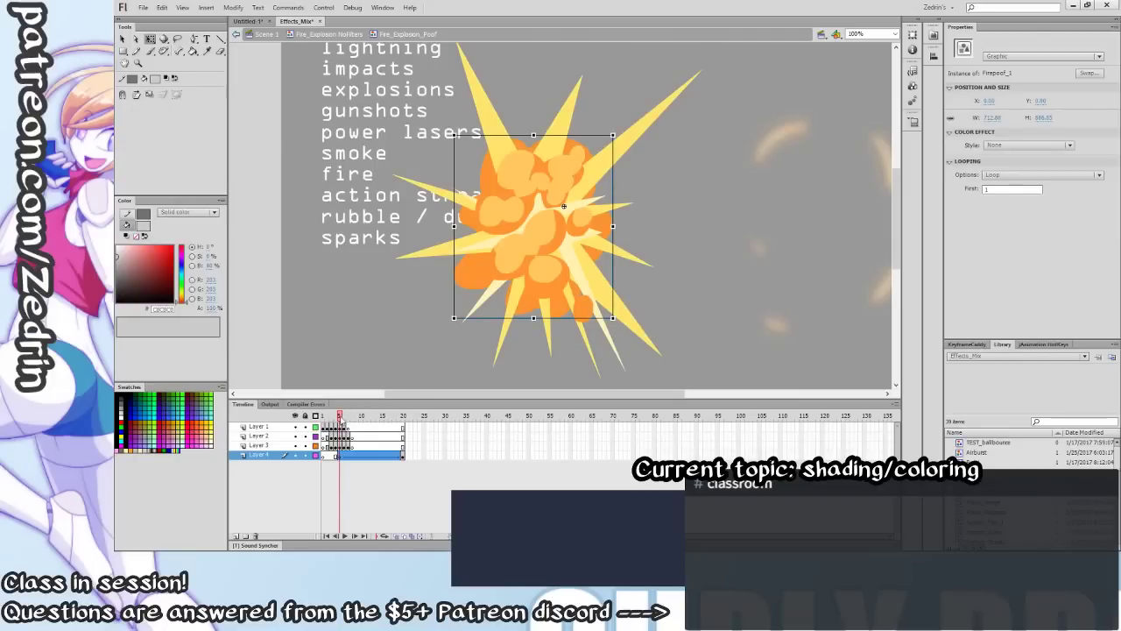
Scrub Fire_Explosion_Poof back to frame 4, return to Scene 1 and play the lens flare section past frame 605.
{"action": "mouse_move", "coordinate": [342, 422]}
{"action": "left_mouse_down"}
{"action": "mouse_move", "coordinate": [410, 439]}
{"action": "mouse_move", "coordinate": [336, 429]}
{"action": "left_mouse_up"}
{"action": "key", "text": "z"}
{"action": "left_click", "coordinate": [568, 310], "text": "alt"}
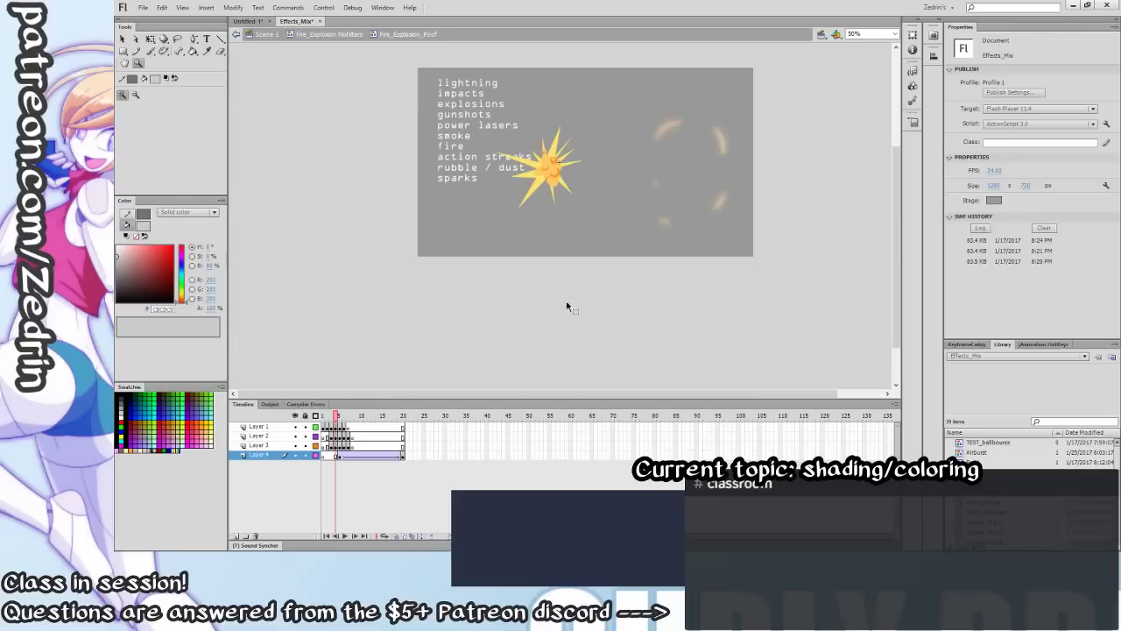
{"action": "key", "text": "v"}
{"action": "double_click", "coordinate": [574, 324]}
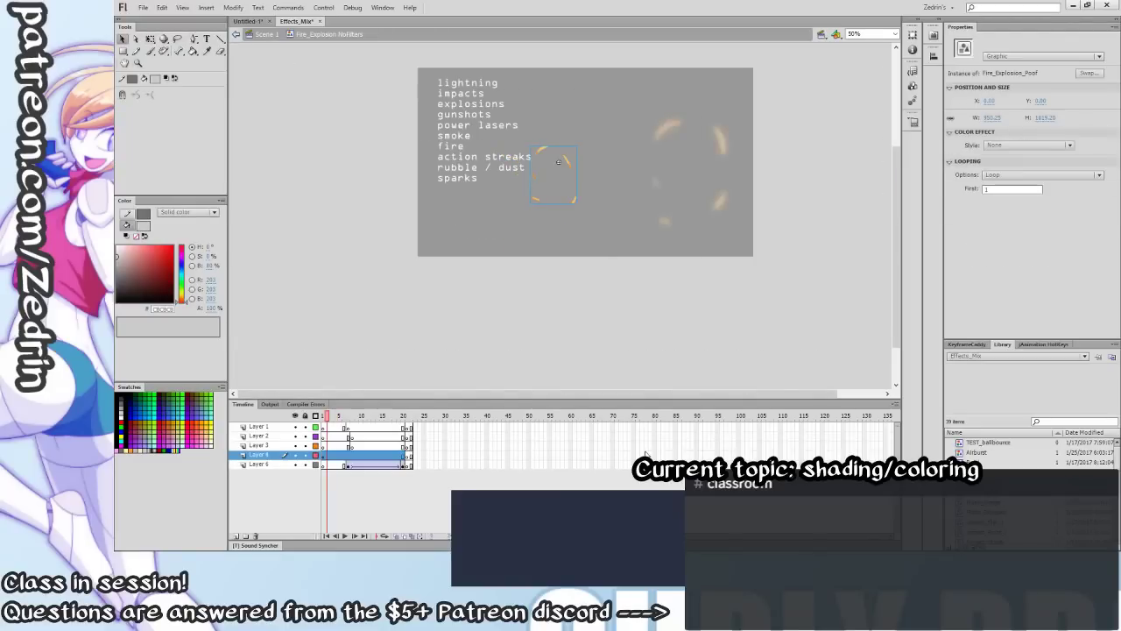
{"action": "double_click", "coordinate": [613, 324]}
{"action": "key", "text": "Return"}
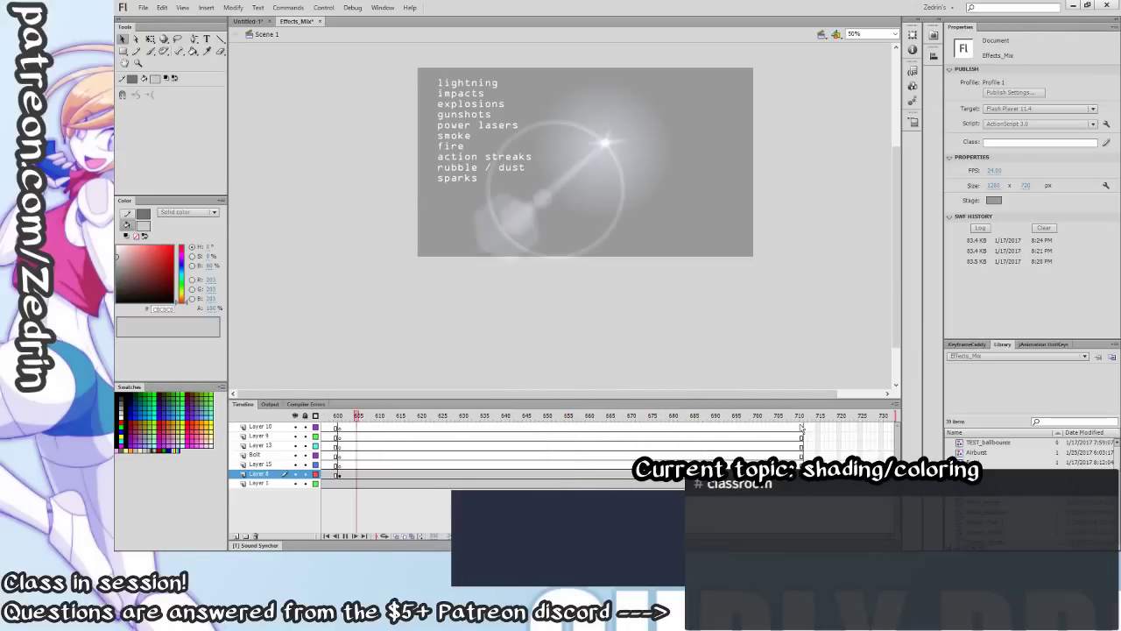
{"action": "key", "text": "Return"}
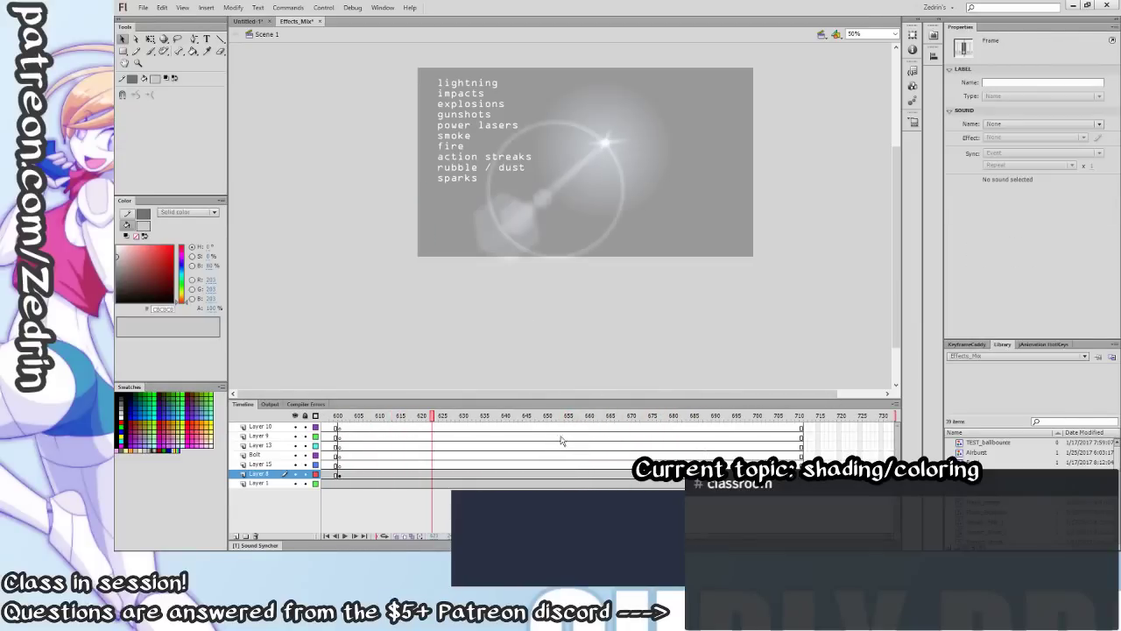
Switch to Clip Studio Paint and examine the pink and dark grey shaded cloud at different zoom levels.
{"action": "left_click", "coordinate": [431, 559]}
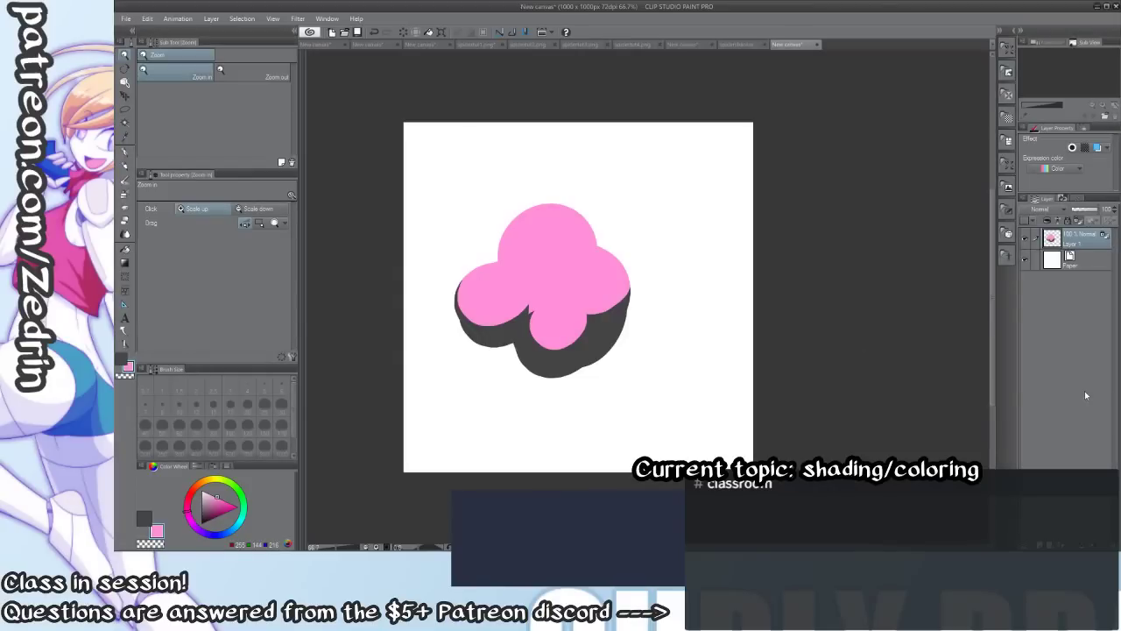
{"action": "left_click_drag", "start_coordinate": [629, 277], "coordinate": [631, 336]}
{"action": "left_click_drag", "start_coordinate": [613, 333], "coordinate": [637, 298]}
{"action": "mouse_move", "coordinate": [624, 304]}
{"action": "left_mouse_down"}
{"action": "mouse_move", "coordinate": [633, 311]}
{"action": "mouse_move", "coordinate": [604, 300]}
{"action": "left_mouse_up"}
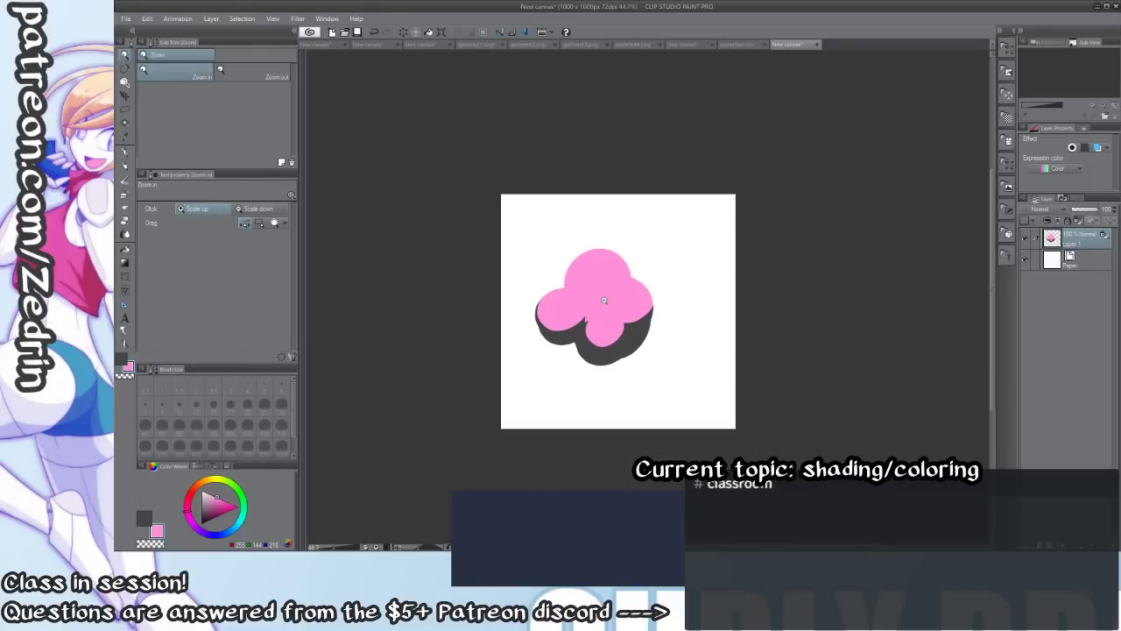
{"action": "left_click_drag", "start_coordinate": [603, 301], "coordinate": [695, 383]}
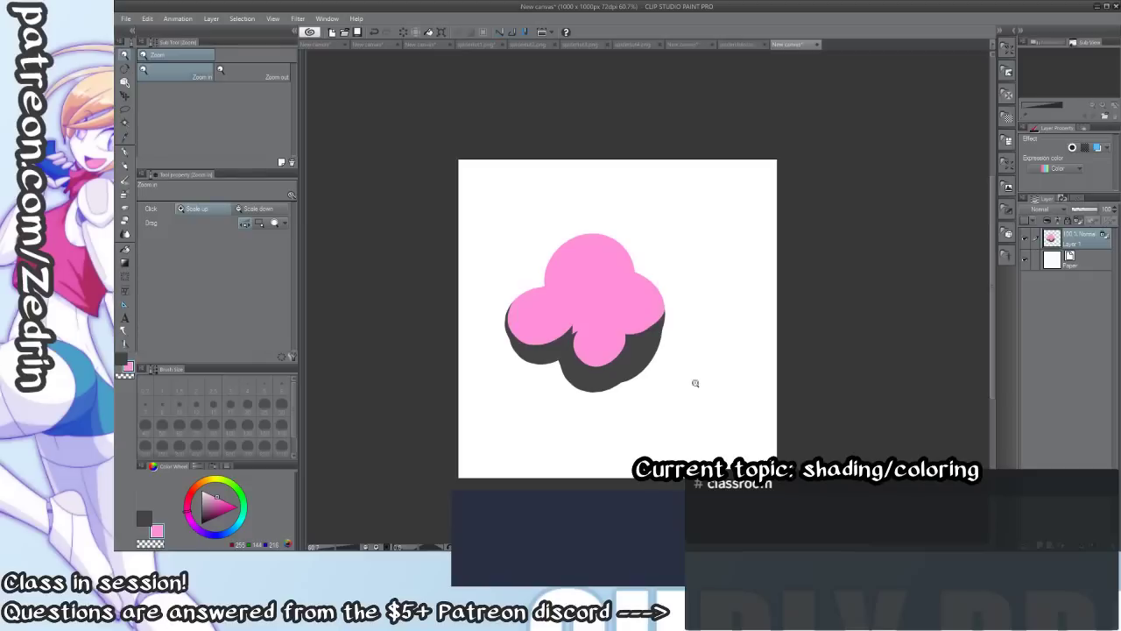
{"action": "scroll", "coordinate": [696, 383], "scroll_direction": "down", "scroll_amount": 1}
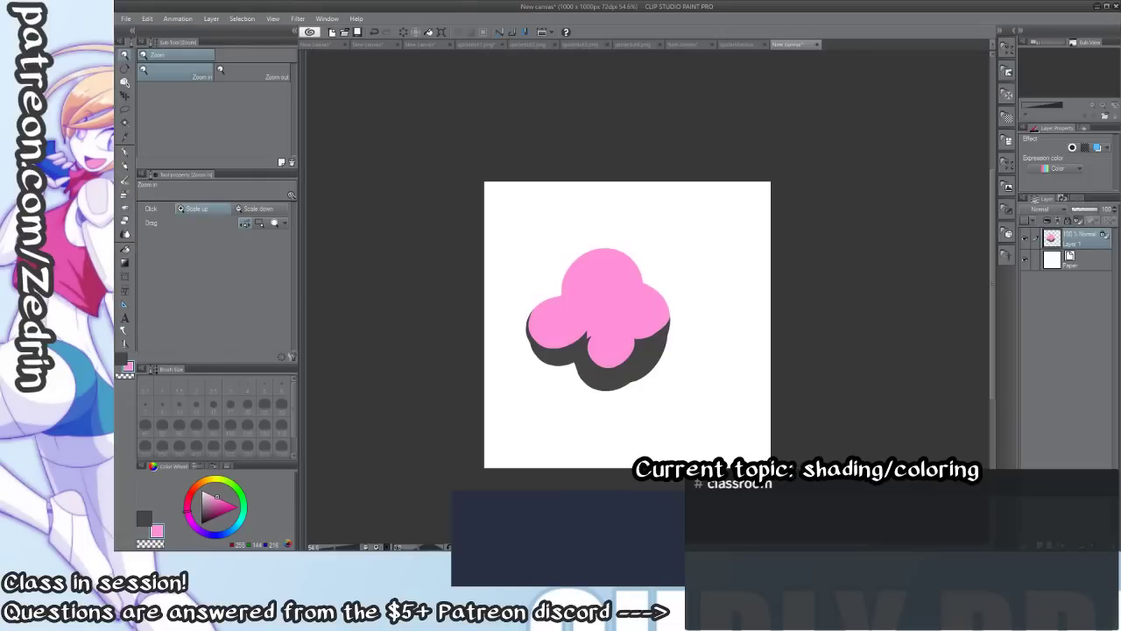
Add a new layer above Layer 1, hide Layer 1, and ready the G-pen in dark grey at a brush size of about 12.5.
{"action": "mouse_move", "coordinate": [578, 329]}
{"action": "left_mouse_down"}
{"action": "mouse_move", "coordinate": [543, 353]}
{"action": "mouse_move", "coordinate": [566, 341]}
{"action": "mouse_move", "coordinate": [570, 308]}
{"action": "left_mouse_up"}
{"action": "key", "text": "ctrl+shift+n"}
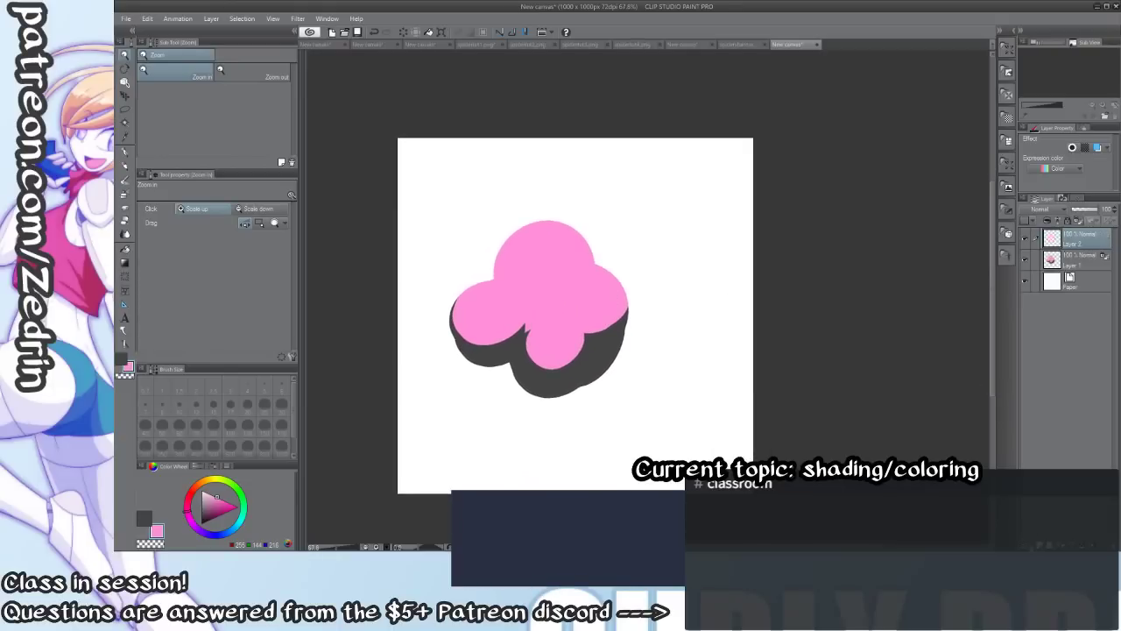
{"action": "left_click", "coordinate": [1024, 260]}
{"action": "left_click_drag", "start_coordinate": [726, 327], "coordinate": [772, 352]}
{"action": "key", "text": "p"}
{"action": "key", "text": "x"}
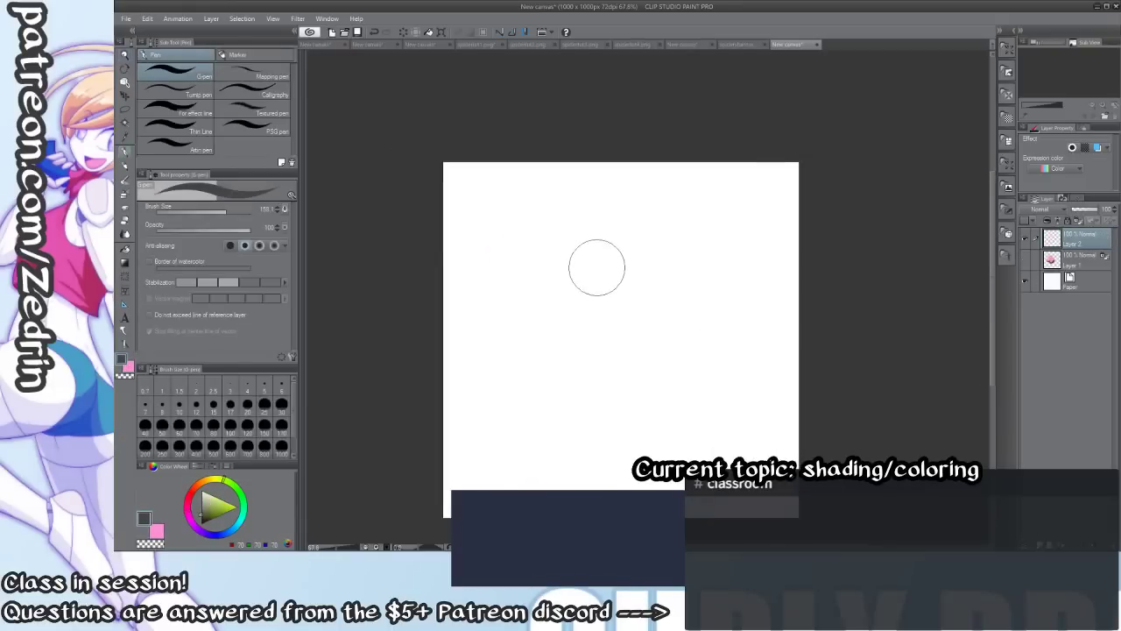
{"action": "left_click_drag", "start_coordinate": [594, 278], "coordinate": [577, 271], "text": "ctrl+alt"}
Draw a long wobbly vertical line on Layer 2 and a smooth tapered vertical line to the right of it.
{"action": "mouse_move", "coordinate": [590, 233]}
{"action": "left_mouse_down"}
{"action": "mouse_move", "coordinate": [529, 209]}
{"action": "mouse_move", "coordinate": [549, 228]}
{"action": "mouse_move", "coordinate": [550, 466]}
{"action": "left_mouse_up"}
{"action": "left_click", "coordinate": [566, 306]}
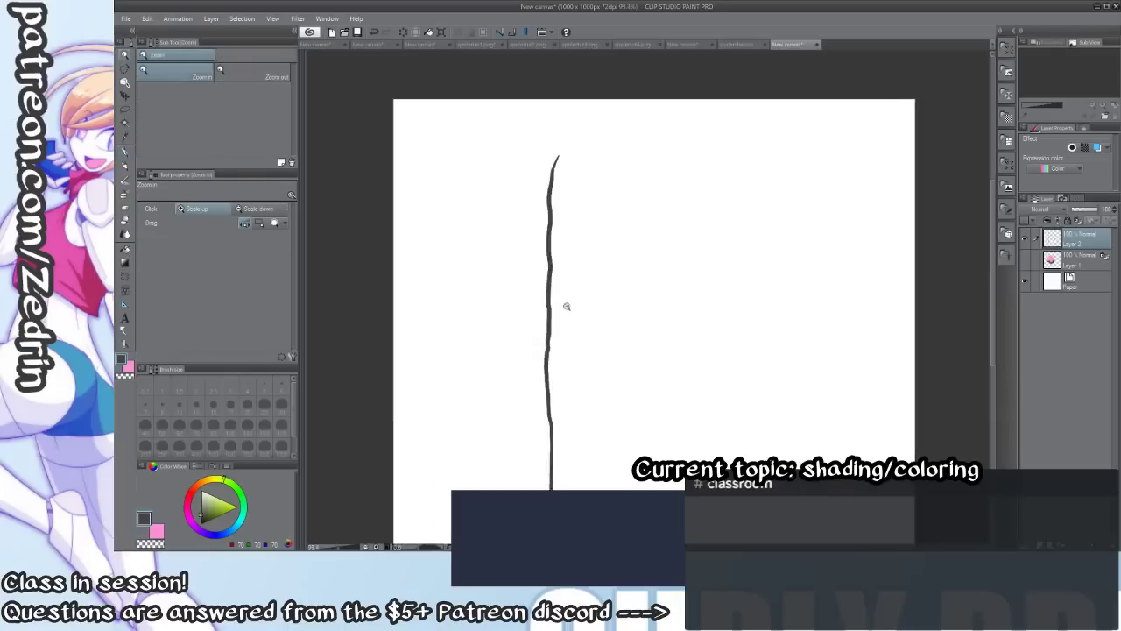
{"action": "scroll", "coordinate": [567, 306], "scroll_direction": "down", "scroll_amount": 2}
{"action": "key", "text": "p"}
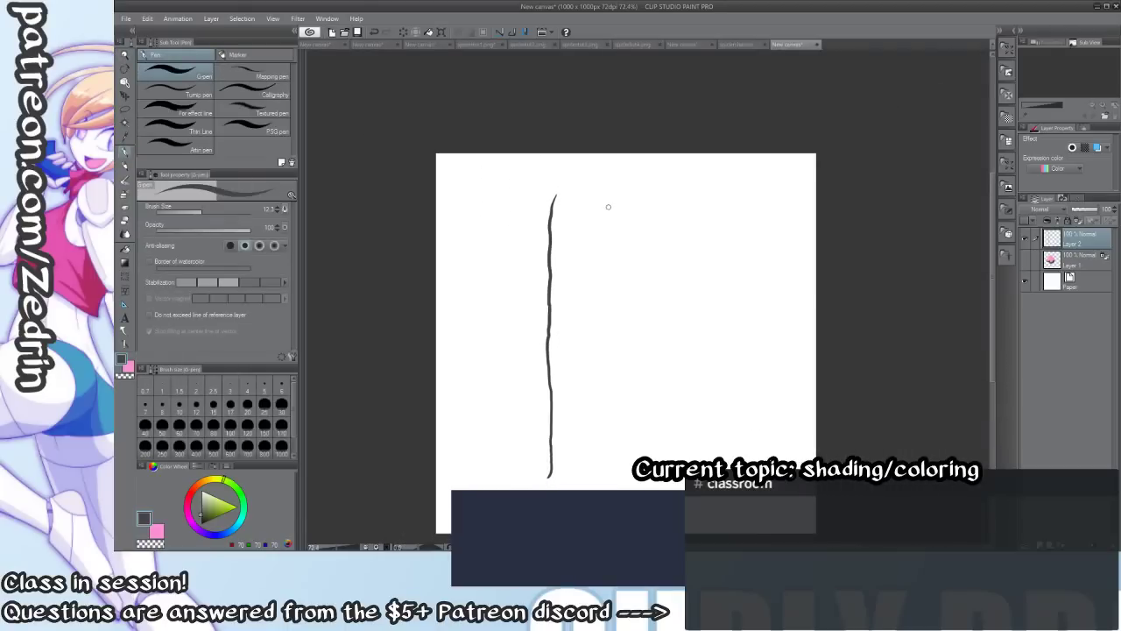
{"action": "left_click_drag", "start_coordinate": [609, 206], "coordinate": [617, 490]}
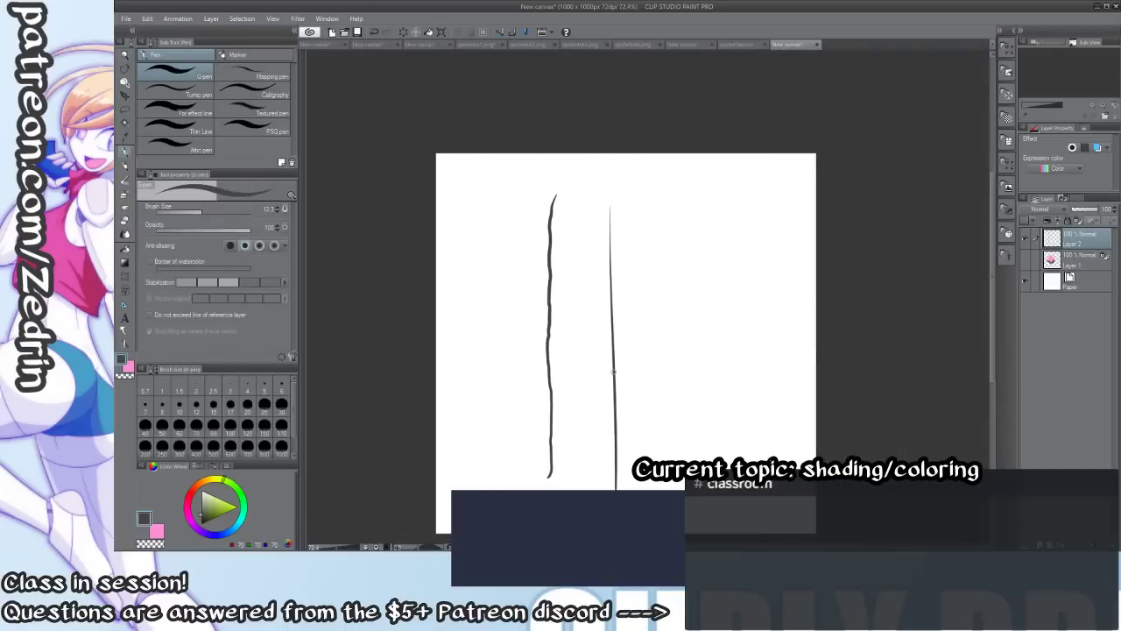
Compare the two vertical lines up close and draw a small downward arrow above each of them.
{"action": "key", "text": "ctrl+space"}
{"action": "left_click_drag", "start_coordinate": [632, 324], "coordinate": [661, 353]}
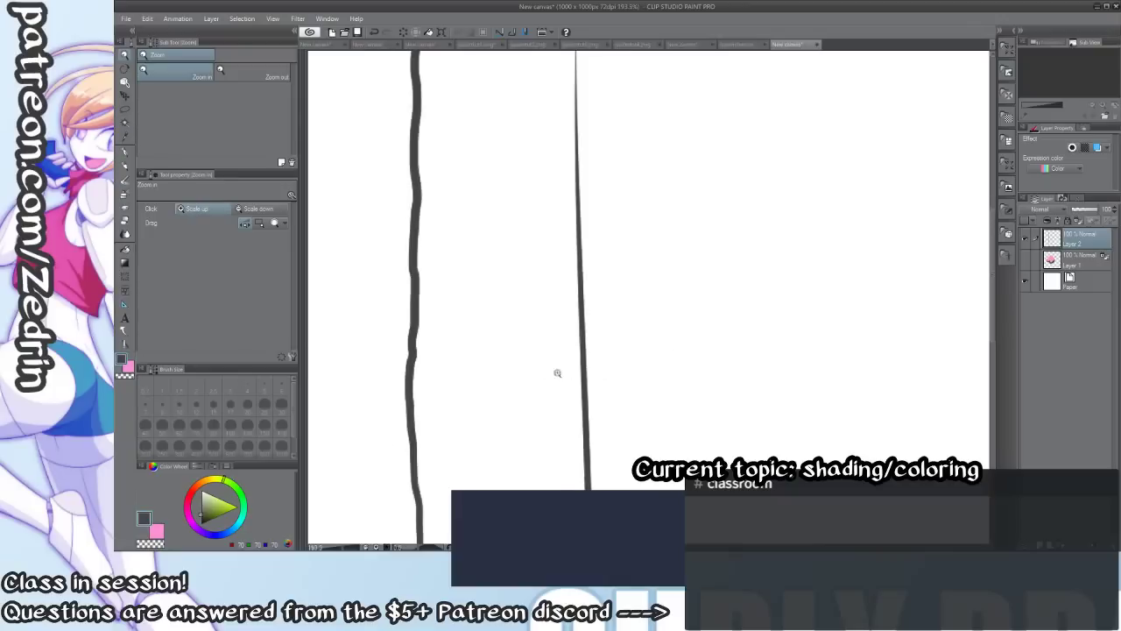
{"action": "left_click_drag", "start_coordinate": [557, 374], "coordinate": [675, 260]}
{"action": "key", "text": "p"}
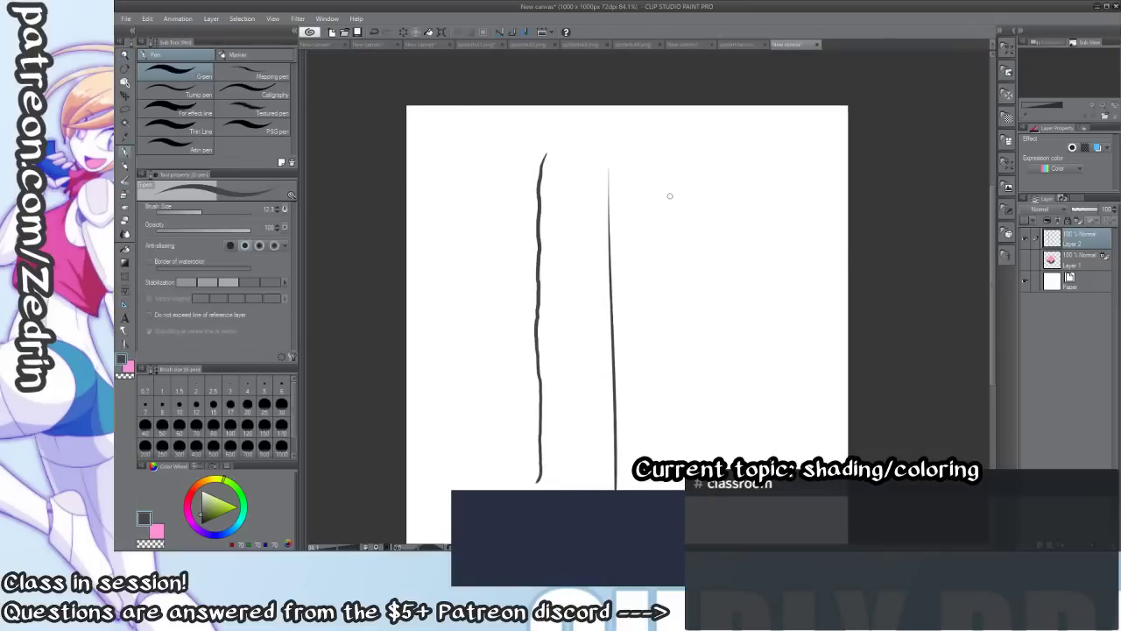
{"action": "left_click_drag", "start_coordinate": [617, 216], "coordinate": [636, 267]}
{"action": "left_click_drag", "start_coordinate": [632, 164], "coordinate": [629, 180]}
{"action": "left_click_drag", "start_coordinate": [626, 175], "coordinate": [634, 178]}
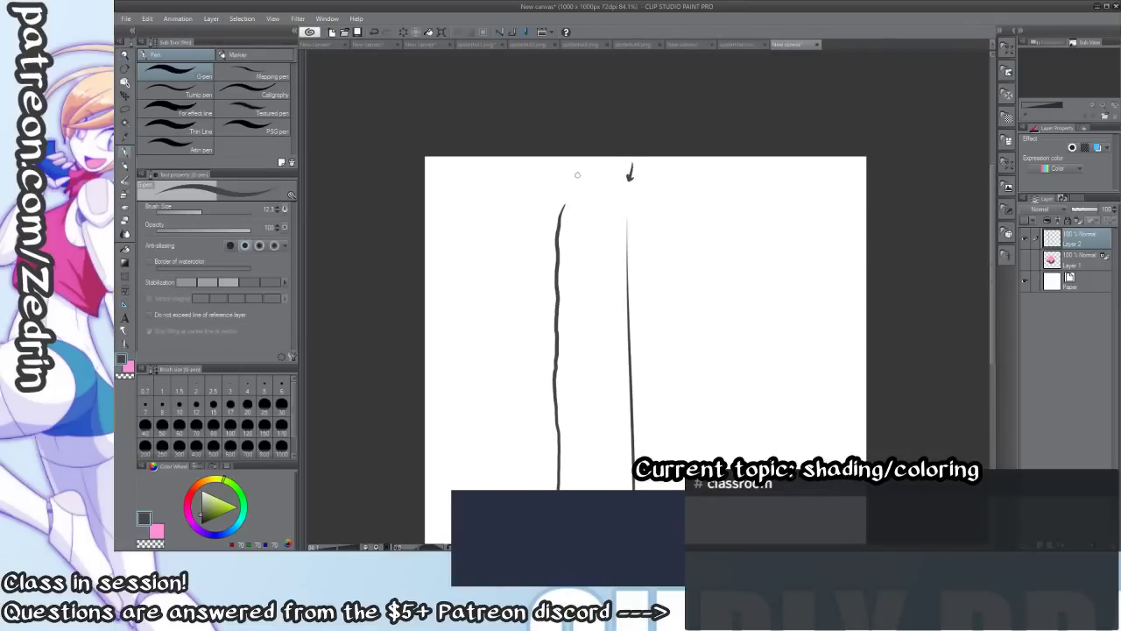
{"action": "left_click_drag", "start_coordinate": [552, 169], "coordinate": [556, 183]}
Sketch a small round cartoon face with oval eyes, an open mouth and hair strokes to the right of the two vertical lines.
{"action": "left_click_drag", "start_coordinate": [562, 285], "coordinate": [491, 237]}
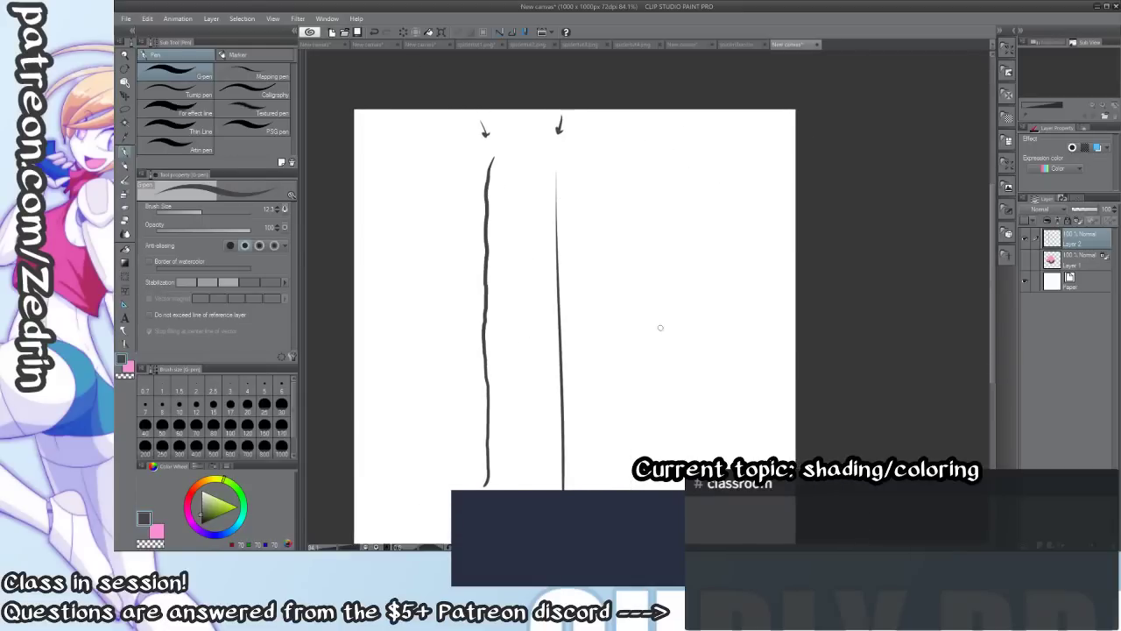
{"action": "key", "text": "ctrl+space"}
{"action": "left_click_drag", "start_coordinate": [644, 265], "coordinate": [672, 285]}
{"action": "key", "text": "p"}
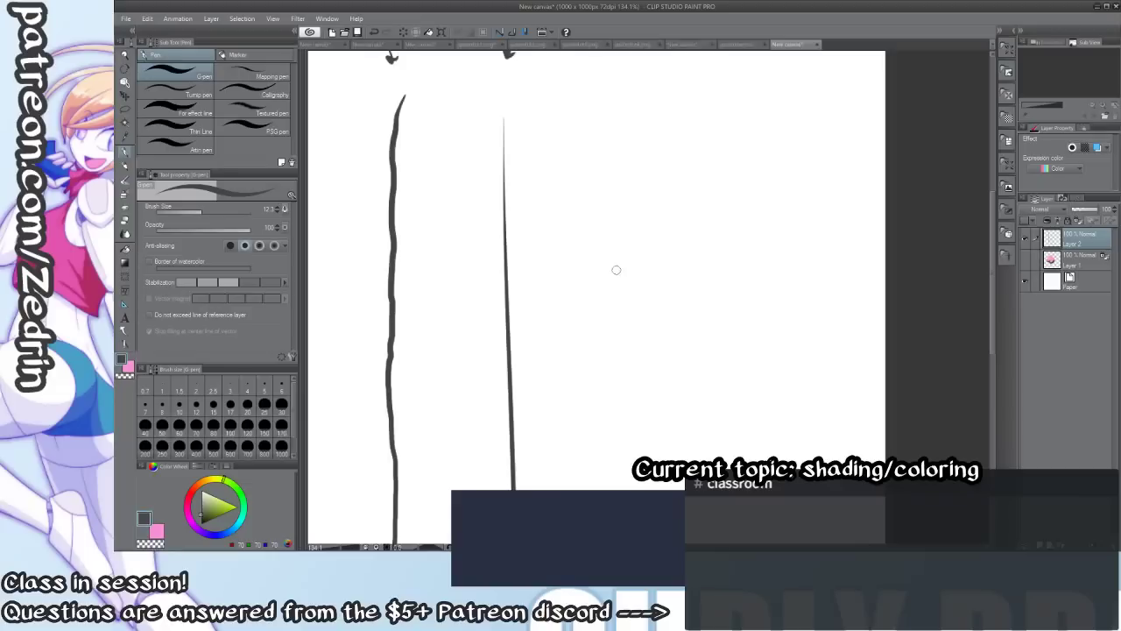
{"action": "left_click_drag", "start_coordinate": [701, 211], "coordinate": [698, 215]}
{"action": "mouse_move", "coordinate": [621, 242]}
{"action": "left_mouse_down"}
{"action": "mouse_move", "coordinate": [614, 255]}
{"action": "mouse_move", "coordinate": [661, 303]}
{"action": "mouse_move", "coordinate": [697, 275]}
{"action": "mouse_move", "coordinate": [648, 286]}
{"action": "mouse_move", "coordinate": [667, 240]}
{"action": "mouse_move", "coordinate": [626, 242]}
{"action": "mouse_move", "coordinate": [679, 229]}
{"action": "left_mouse_up"}
{"action": "key", "text": "ctrl+z"}
{"action": "left_click_drag", "start_coordinate": [617, 179], "coordinate": [573, 286]}
{"action": "mouse_move", "coordinate": [574, 285]}
{"action": "left_mouse_down"}
{"action": "mouse_move", "coordinate": [651, 222]}
{"action": "mouse_move", "coordinate": [646, 252]}
{"action": "left_mouse_up"}
{"action": "left_click_drag", "start_coordinate": [646, 253], "coordinate": [689, 221]}
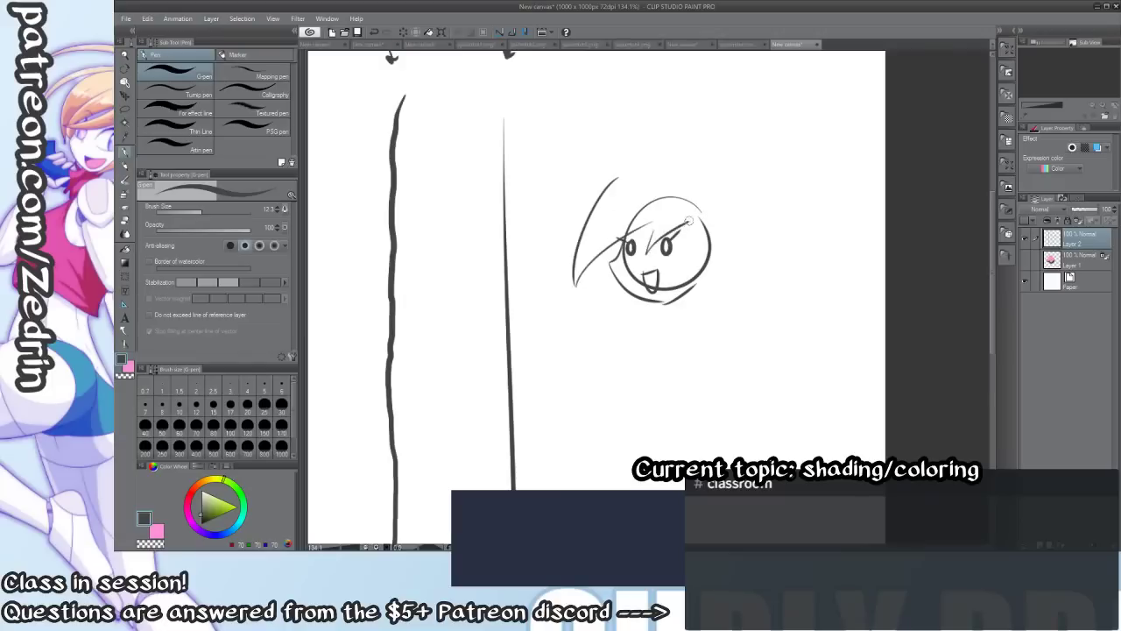
Add hair and jaw strokes to the far side of the cartoon face and compare it with the vertical lines.
{"action": "left_click_drag", "start_coordinate": [640, 159], "coordinate": [694, 218]}
{"action": "mouse_move", "coordinate": [645, 320]}
{"action": "left_mouse_down"}
{"action": "mouse_move", "coordinate": [651, 248]}
{"action": "mouse_move", "coordinate": [643, 251]}
{"action": "left_mouse_up"}
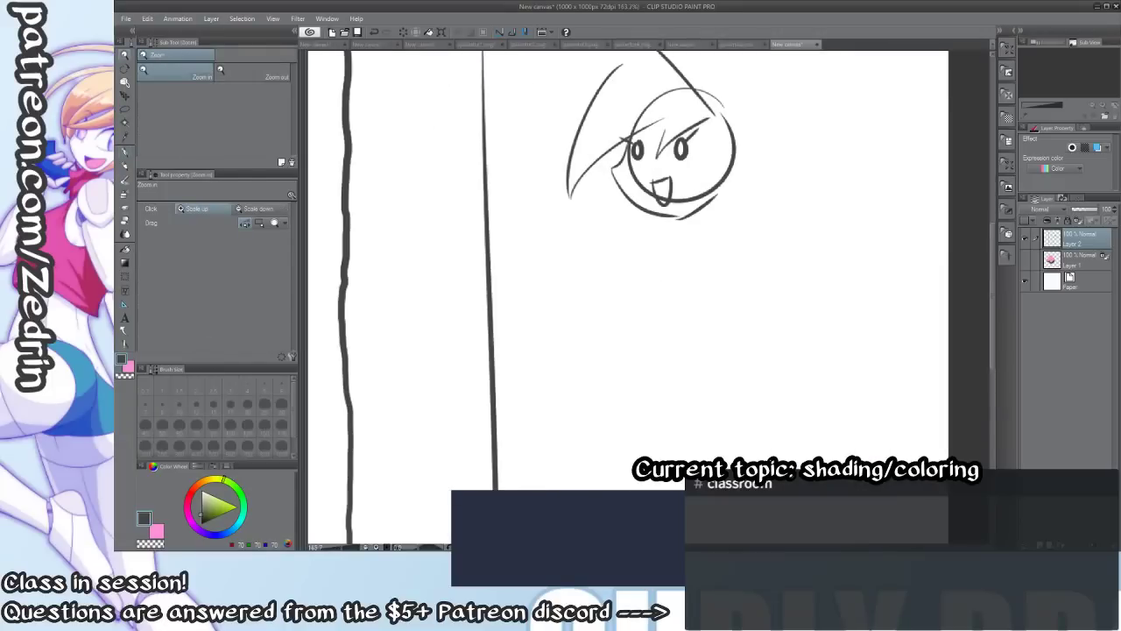
{"action": "mouse_move", "coordinate": [703, 120]}
{"action": "left_mouse_down"}
{"action": "mouse_move", "coordinate": [695, 176]}
{"action": "mouse_move", "coordinate": [717, 205]}
{"action": "left_mouse_up"}
{"action": "left_click_drag", "start_coordinate": [706, 206], "coordinate": [721, 198]}
{"action": "mouse_move", "coordinate": [593, 165]}
{"action": "left_mouse_down"}
{"action": "mouse_move", "coordinate": [612, 200]}
{"action": "mouse_move", "coordinate": [631, 198]}
{"action": "mouse_move", "coordinate": [598, 208]}
{"action": "mouse_move", "coordinate": [587, 274]}
{"action": "left_mouse_up"}
{"action": "left_click_drag", "start_coordinate": [585, 233], "coordinate": [582, 288]}
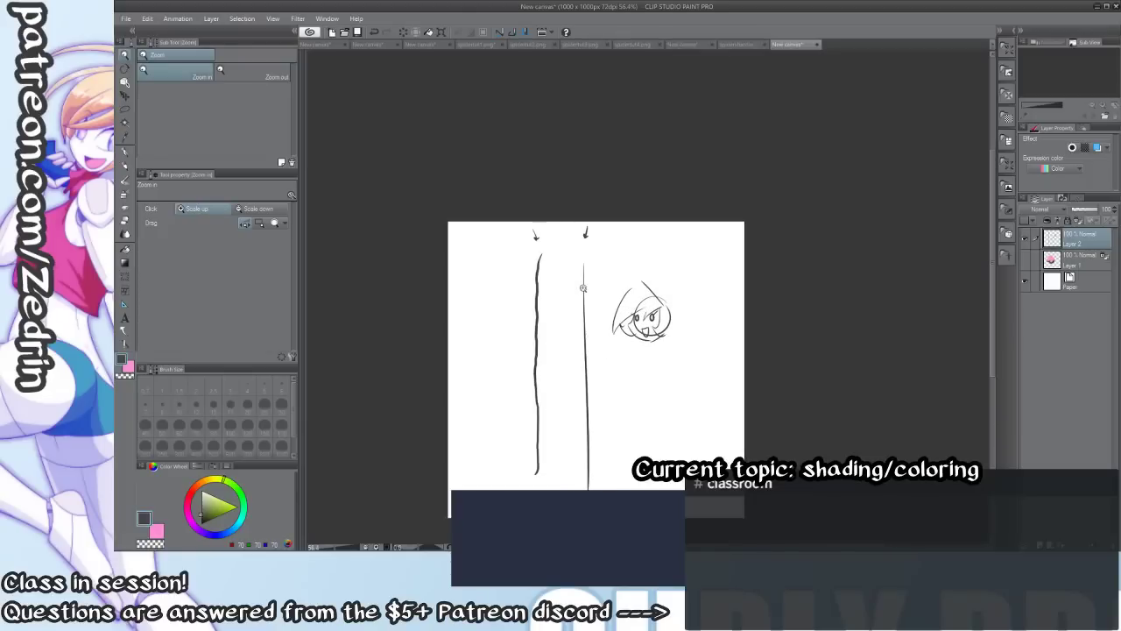
{"action": "scroll", "coordinate": [595, 278], "scroll_direction": "down", "scroll_amount": 1}
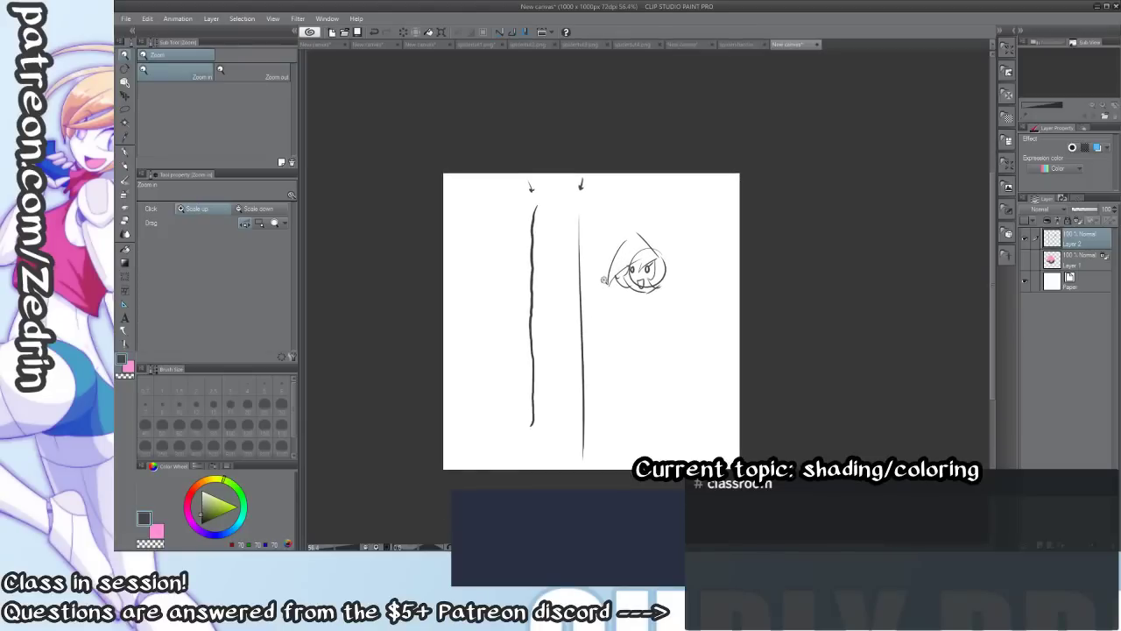
Clear all the drawing from Layer 2 and remove the selection.
{"action": "key", "text": "ctrl+a"}
{"action": "key", "text": "Delete"}
{"action": "key", "text": "ctrl+d"}
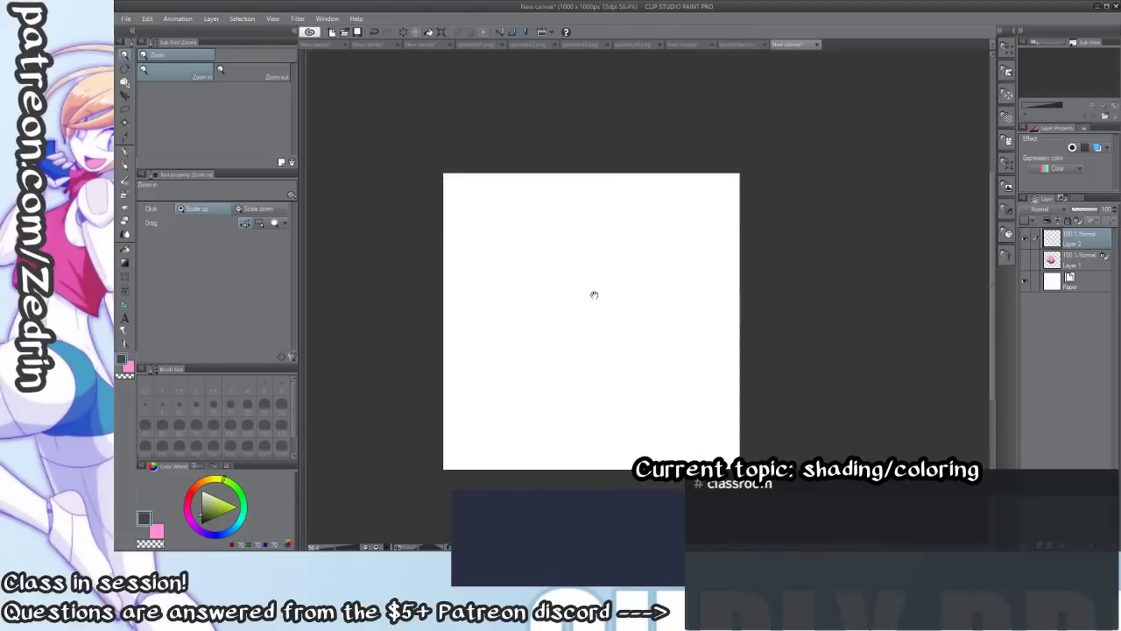
Start a loose full-body figure sketch with the G-pen, drawing the round head, shoulder lines and raised arm.
{"action": "left_click_drag", "start_coordinate": [585, 297], "coordinate": [619, 342]}
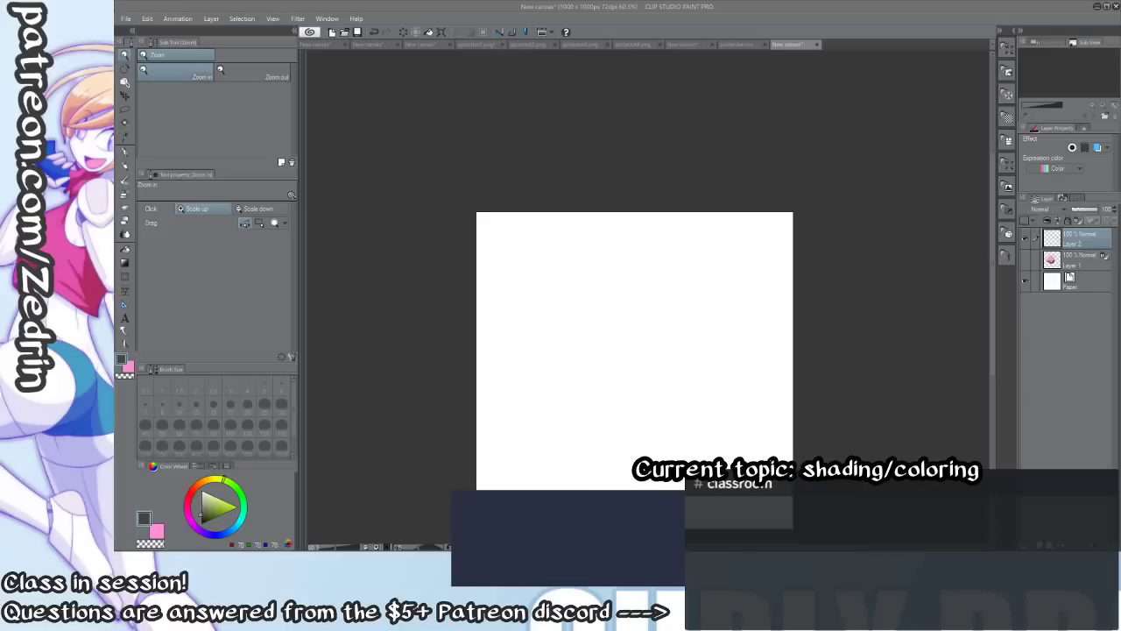
{"action": "left_click_drag", "start_coordinate": [609, 349], "coordinate": [611, 324]}
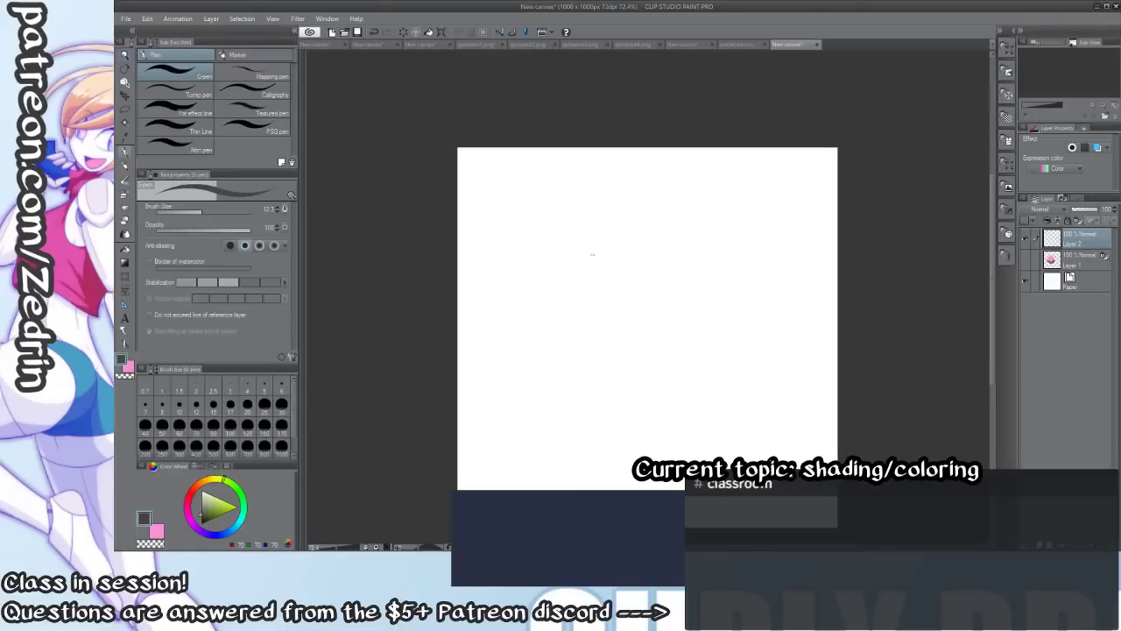
{"action": "left_click_drag", "start_coordinate": [601, 267], "coordinate": [620, 257]}
{"action": "mouse_move", "coordinate": [627, 203]}
{"action": "left_mouse_down"}
{"action": "mouse_move", "coordinate": [601, 243]}
{"action": "mouse_move", "coordinate": [597, 272]}
{"action": "left_mouse_up"}
{"action": "mouse_move", "coordinate": [639, 241]}
{"action": "left_mouse_down"}
{"action": "mouse_move", "coordinate": [599, 273]}
{"action": "mouse_move", "coordinate": [673, 246]}
{"action": "mouse_move", "coordinate": [711, 273]}
{"action": "left_mouse_up"}
{"action": "mouse_move", "coordinate": [690, 211]}
{"action": "left_mouse_down"}
{"action": "mouse_move", "coordinate": [722, 298]}
{"action": "mouse_move", "coordinate": [724, 282]}
{"action": "left_mouse_up"}
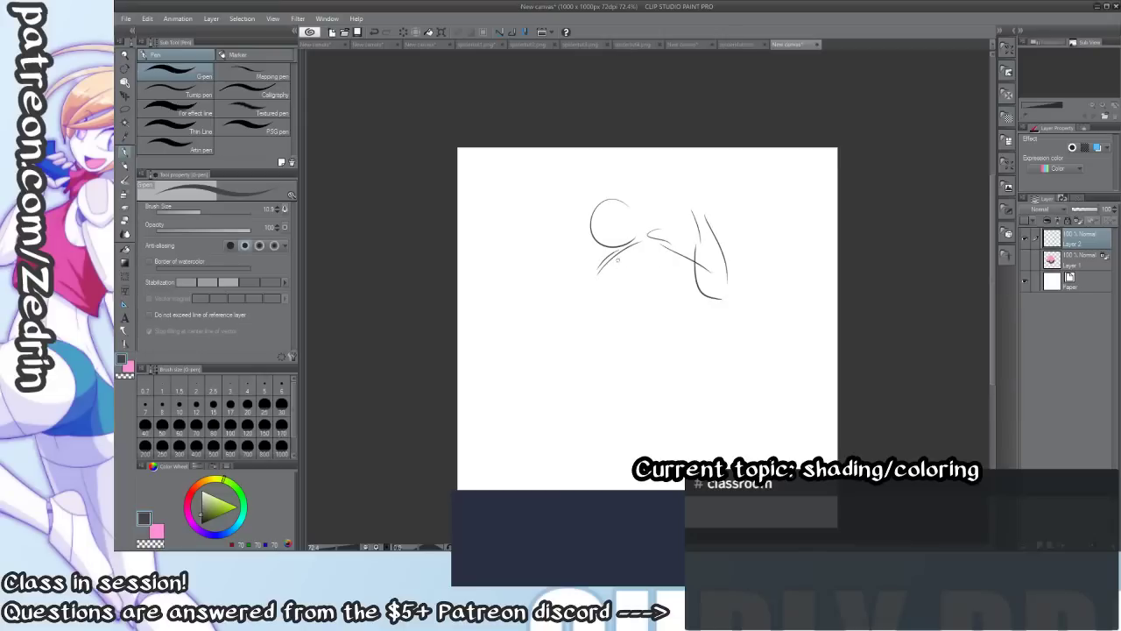
Sketch the figure's lowered arm, torso side and two long spread legs, redoing the arm's inner line once.
{"action": "left_click_drag", "start_coordinate": [619, 258], "coordinate": [585, 282]}
{"action": "mouse_move", "coordinate": [588, 289]}
{"action": "left_mouse_down"}
{"action": "mouse_move", "coordinate": [644, 314]}
{"action": "mouse_move", "coordinate": [607, 478]}
{"action": "left_mouse_up"}
{"action": "left_click_drag", "start_coordinate": [661, 372], "coordinate": [668, 457]}
{"action": "left_click_drag", "start_coordinate": [702, 322], "coordinate": [730, 443]}
{"action": "mouse_move", "coordinate": [603, 285]}
{"action": "left_mouse_down"}
{"action": "mouse_move", "coordinate": [581, 404]}
{"action": "mouse_move", "coordinate": [573, 310]}
{"action": "mouse_move", "coordinate": [543, 430]}
{"action": "mouse_move", "coordinate": [585, 376]}
{"action": "left_mouse_up"}
{"action": "key", "text": "ctrl+z"}
{"action": "left_click_drag", "start_coordinate": [608, 307], "coordinate": [583, 377]}
{"action": "left_click_drag", "start_coordinate": [709, 353], "coordinate": [734, 459]}
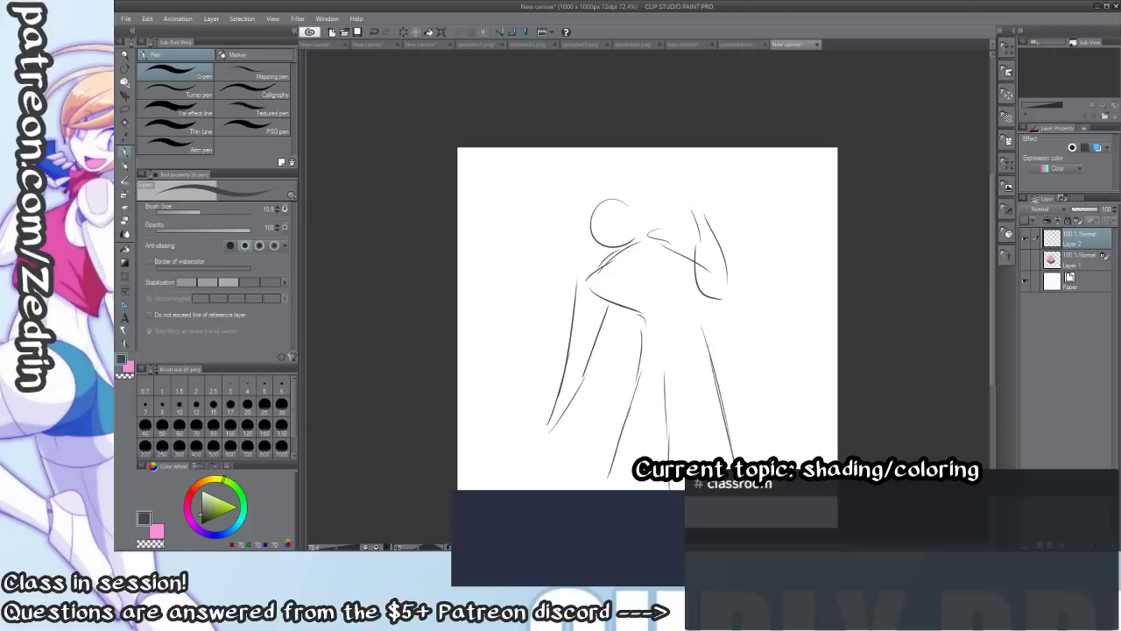
Add short contour strokes to the figure's legs, hips, chest and neck area.
{"action": "left_click_drag", "start_coordinate": [669, 439], "coordinate": [674, 461]}
{"action": "left_click_drag", "start_coordinate": [651, 353], "coordinate": [667, 370]}
{"action": "mouse_move", "coordinate": [671, 264]}
{"action": "left_mouse_down"}
{"action": "mouse_move", "coordinate": [709, 343]}
{"action": "mouse_move", "coordinate": [703, 289]}
{"action": "left_mouse_up"}
{"action": "left_click_drag", "start_coordinate": [625, 235], "coordinate": [636, 267]}
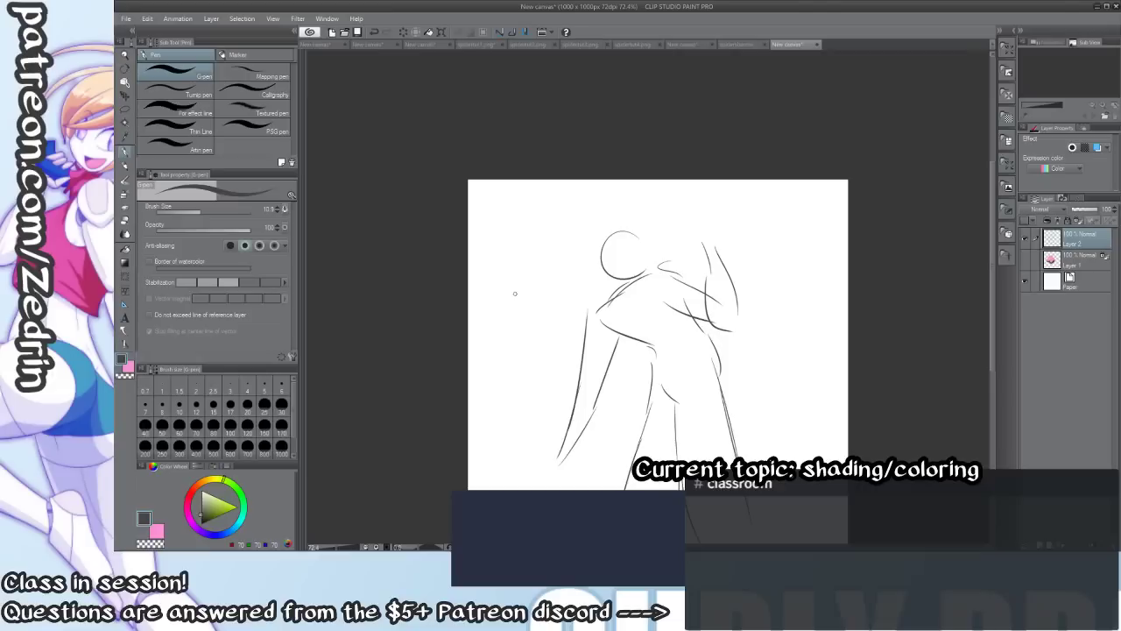
Clear the full-body figure sketch from Layer 2.
{"action": "key", "text": "Delete"}
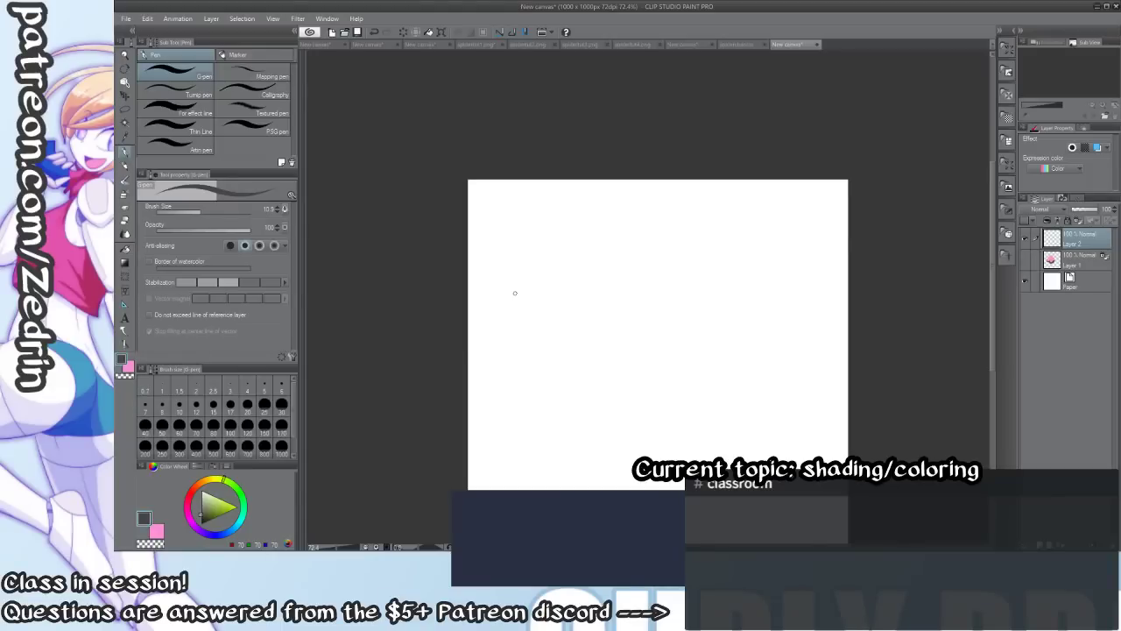
{"action": "scroll", "coordinate": [487, 352], "scroll_direction": "down", "scroll_amount": 4}
{"action": "scroll", "coordinate": [663, 477], "scroll_direction": "up", "scroll_amount": 5}
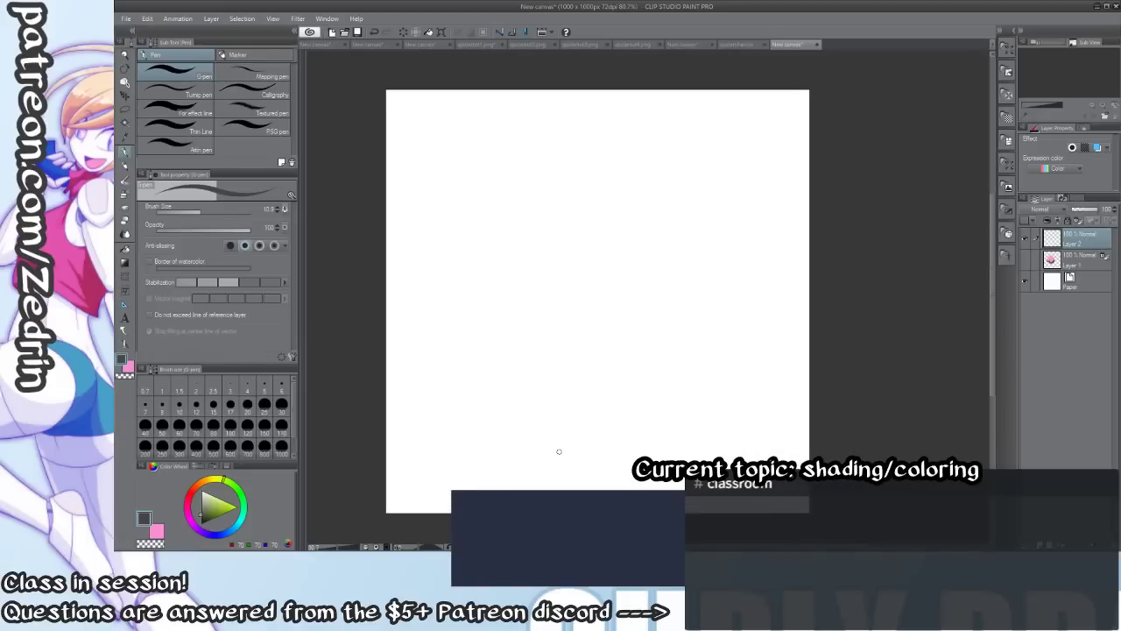
{"action": "mouse_move", "coordinate": [596, 331]}
{"action": "left_mouse_down"}
{"action": "mouse_move", "coordinate": [663, 359]}
{"action": "mouse_move", "coordinate": [621, 342]}
{"action": "mouse_move", "coordinate": [620, 303]}
{"action": "mouse_move", "coordinate": [601, 300]}
{"action": "mouse_move", "coordinate": [573, 328]}
{"action": "mouse_move", "coordinate": [598, 346]}
{"action": "left_mouse_up"}
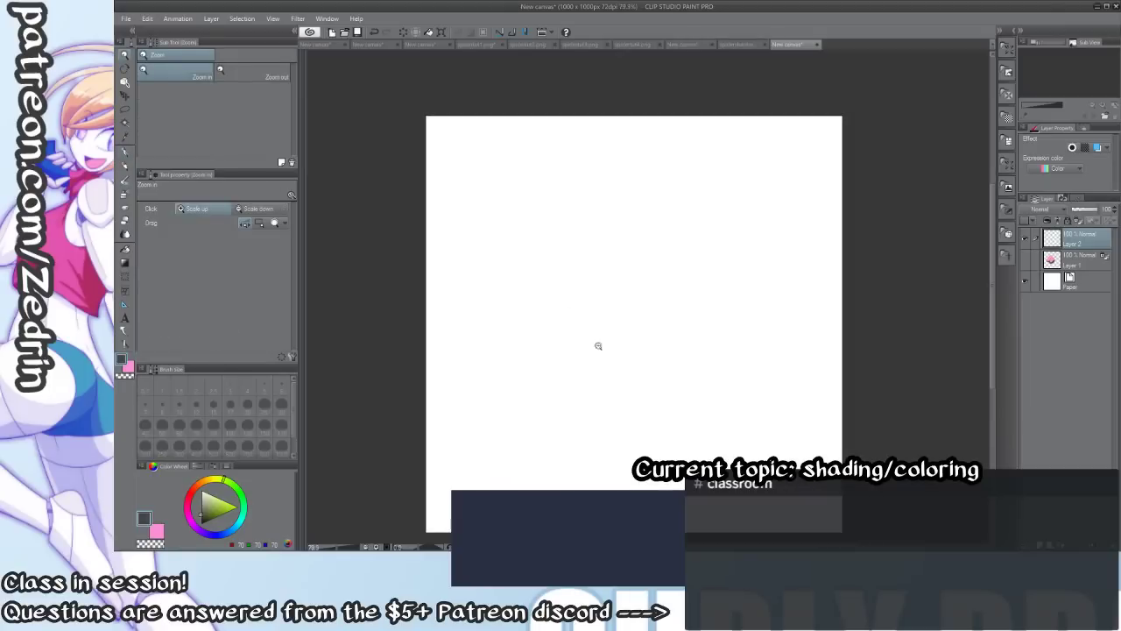
Set the G-pen's brush size to 8 and undo a test stroke on the blank canvas.
{"action": "key", "text": "p"}
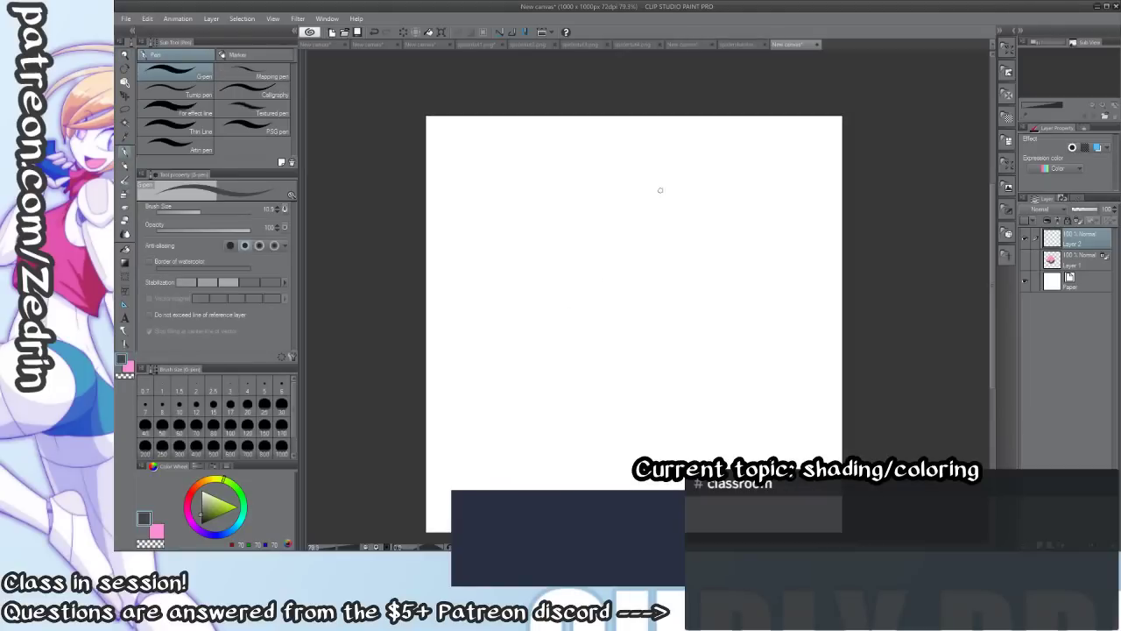
{"action": "key", "text": "bracketleft"}
{"action": "key", "text": "bracketleft"}
{"action": "left_click_drag", "start_coordinate": [628, 201], "coordinate": [661, 264]}
{"action": "key", "text": "ctrl+z"}
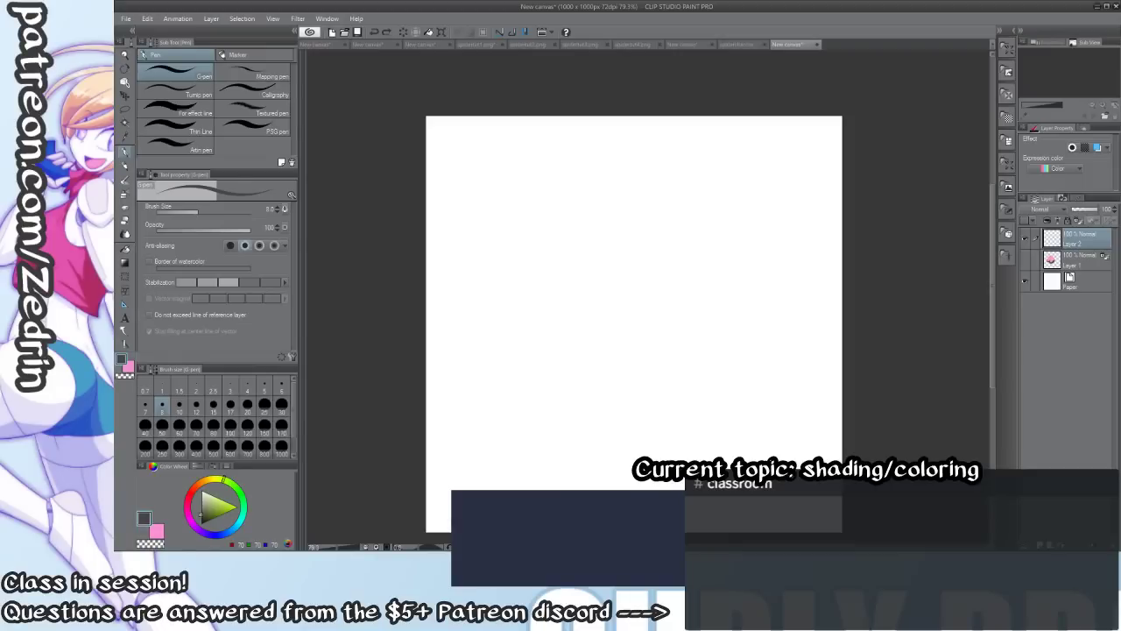
Bring the browser window with Basics.png over the canvas and read its Focus Points in Practising section.
{"action": "left_click_drag", "start_coordinate": [1120, 123], "coordinate": [315, 63]}
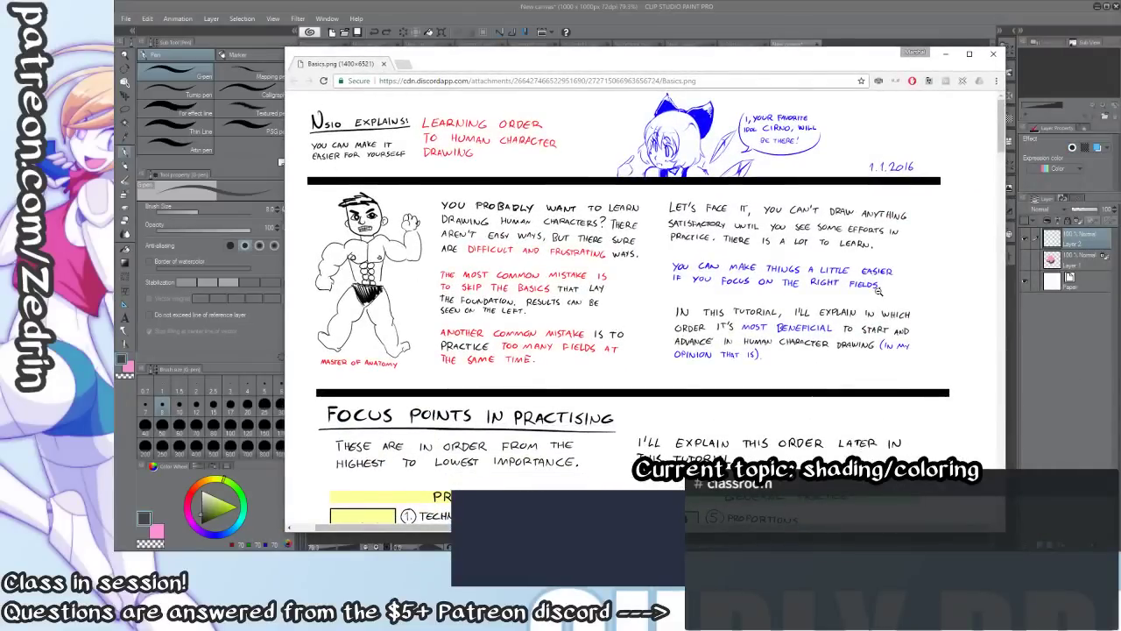
{"action": "scroll", "coordinate": [878, 292], "scroll_direction": "down", "scroll_amount": 3}
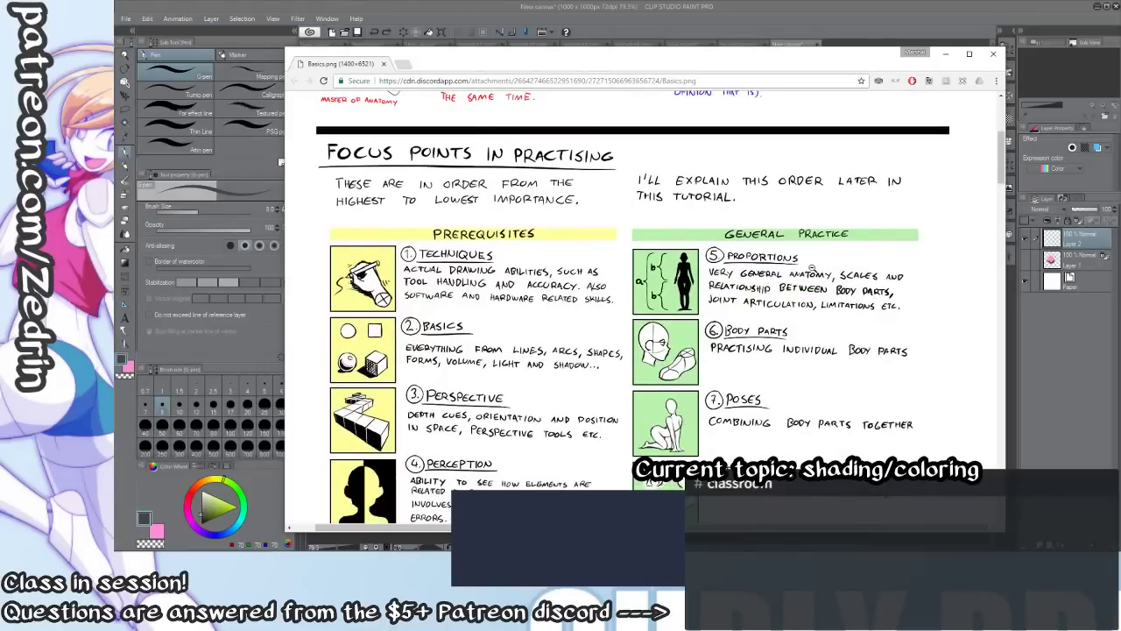
{"action": "scroll", "coordinate": [807, 266], "scroll_direction": "down", "scroll_amount": 2}
{"action": "scroll", "coordinate": [815, 267], "scroll_direction": "up", "scroll_amount": 2}
{"action": "scroll", "coordinate": [814, 268], "scroll_direction": "down", "scroll_amount": 1}
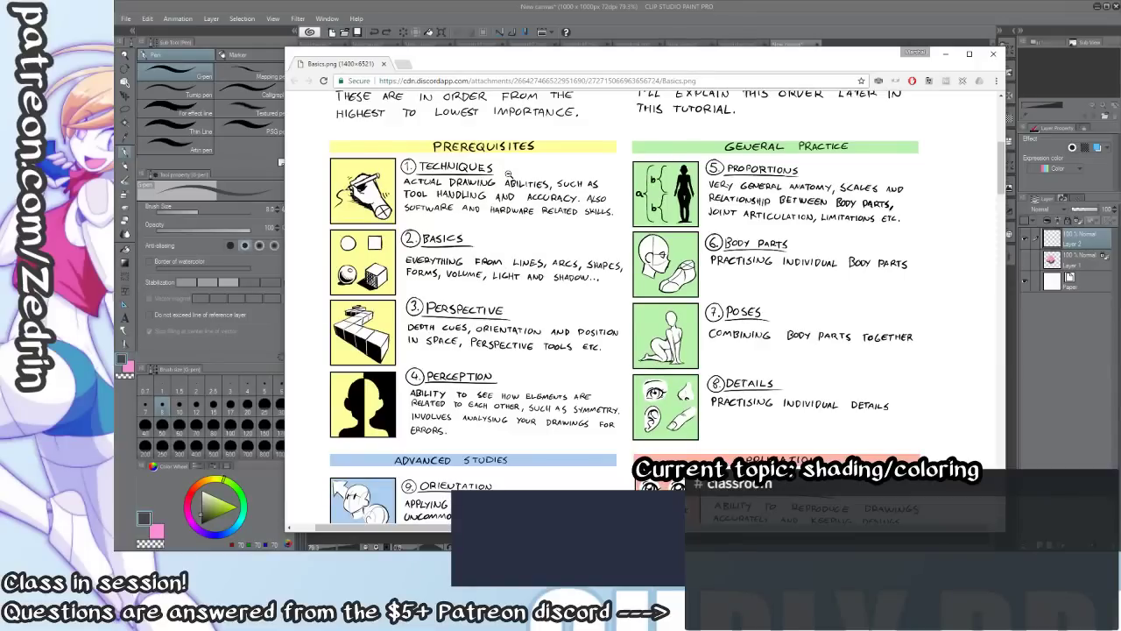
{"action": "scroll", "coordinate": [509, 174], "scroll_direction": "down", "scroll_amount": 3}
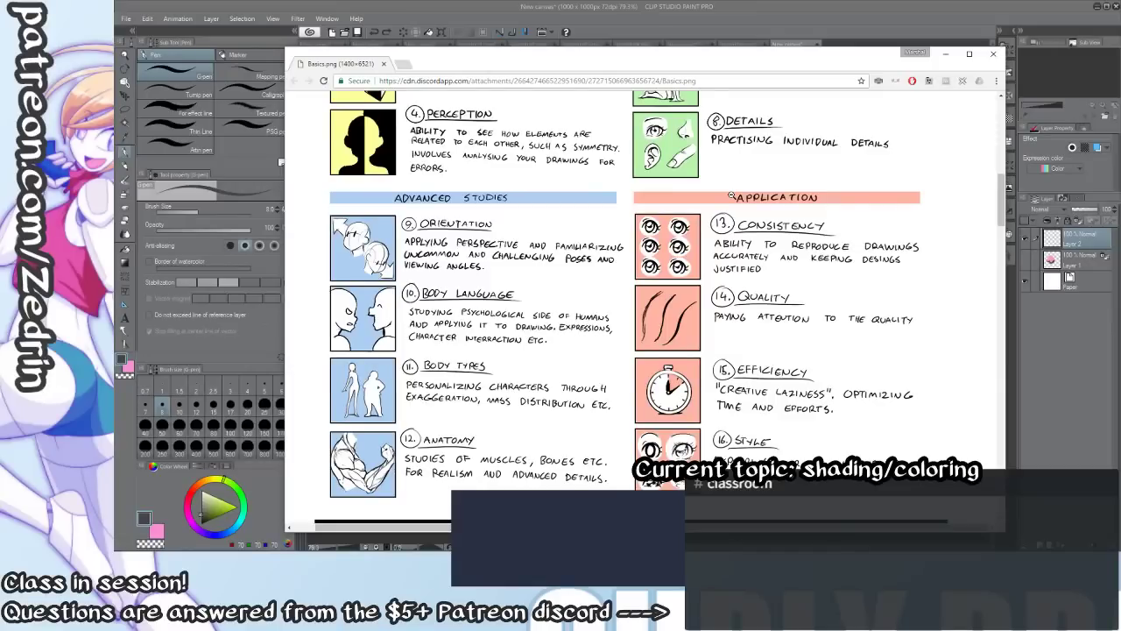
{"action": "scroll", "coordinate": [729, 196], "scroll_direction": "down", "scroll_amount": 4}
{"action": "scroll", "coordinate": [731, 280], "scroll_direction": "up", "scroll_amount": 2}
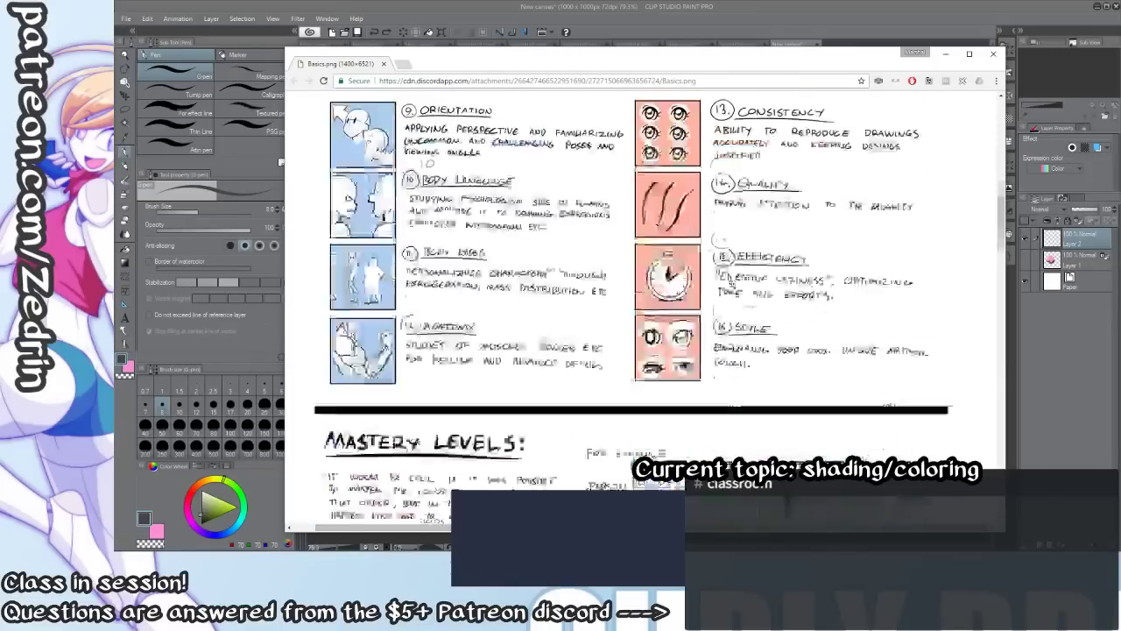
{"action": "scroll", "coordinate": [731, 283], "scroll_direction": "up", "scroll_amount": 2}
Read the Mastery Levels section and the From Beginner to Aspiring Artist chart from level 0 to level 10.
{"action": "scroll", "coordinate": [715, 328], "scroll_direction": "down", "scroll_amount": 4}
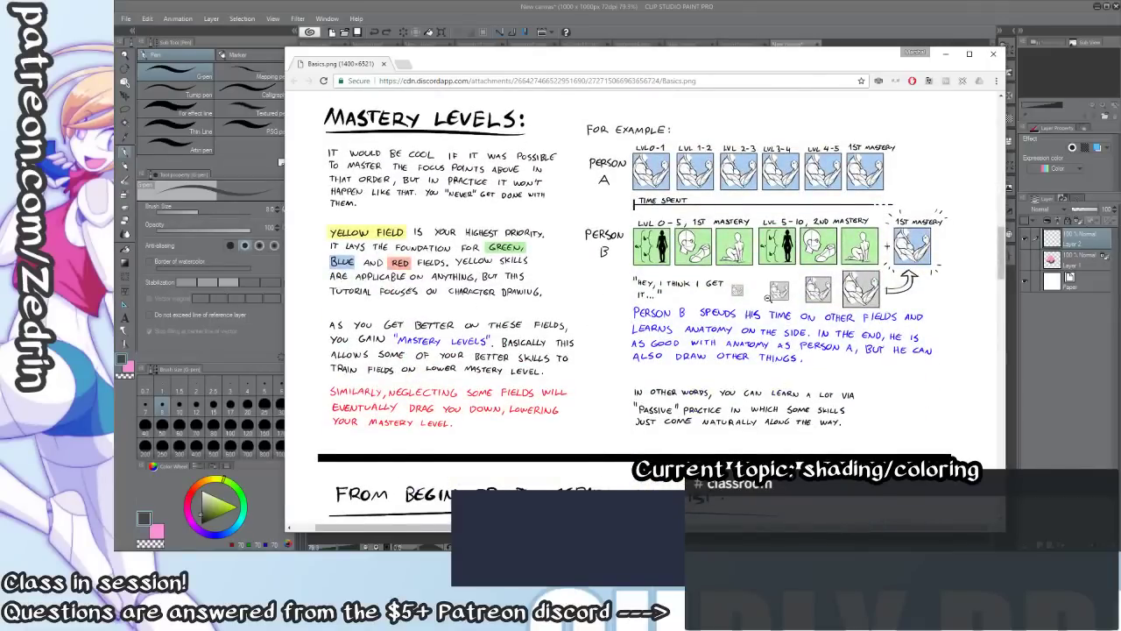
{"action": "scroll", "coordinate": [767, 294], "scroll_direction": "down", "scroll_amount": 5}
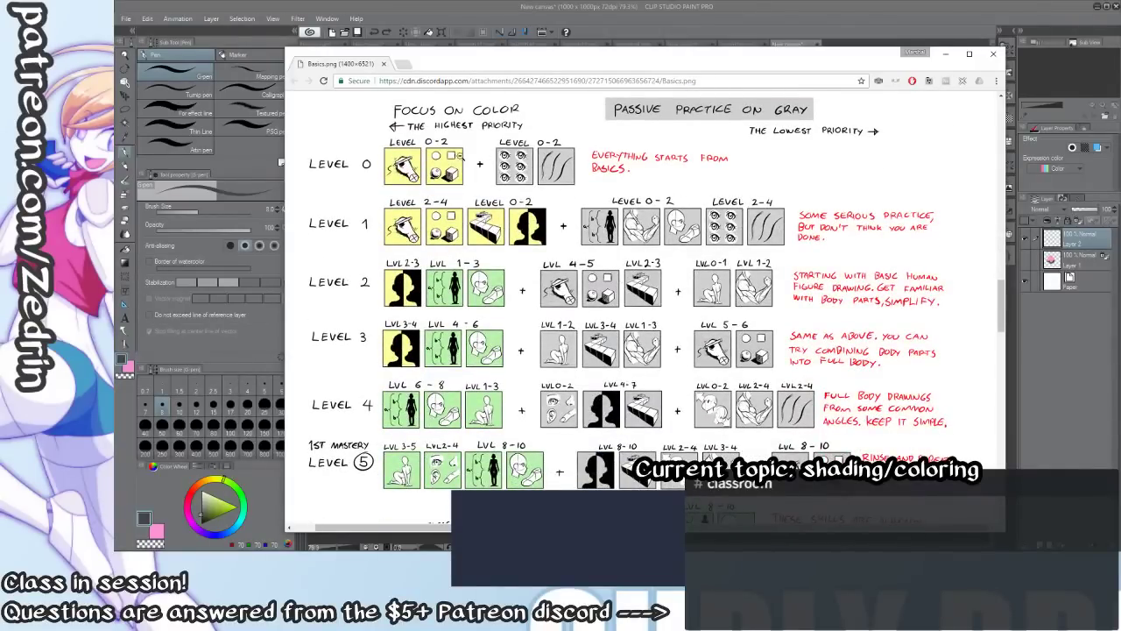
{"action": "scroll", "coordinate": [461, 158], "scroll_direction": "up", "scroll_amount": 1}
{"action": "scroll", "coordinate": [457, 156], "scroll_direction": "down", "scroll_amount": 1}
{"action": "scroll", "coordinate": [555, 193], "scroll_direction": "down", "scroll_amount": 3}
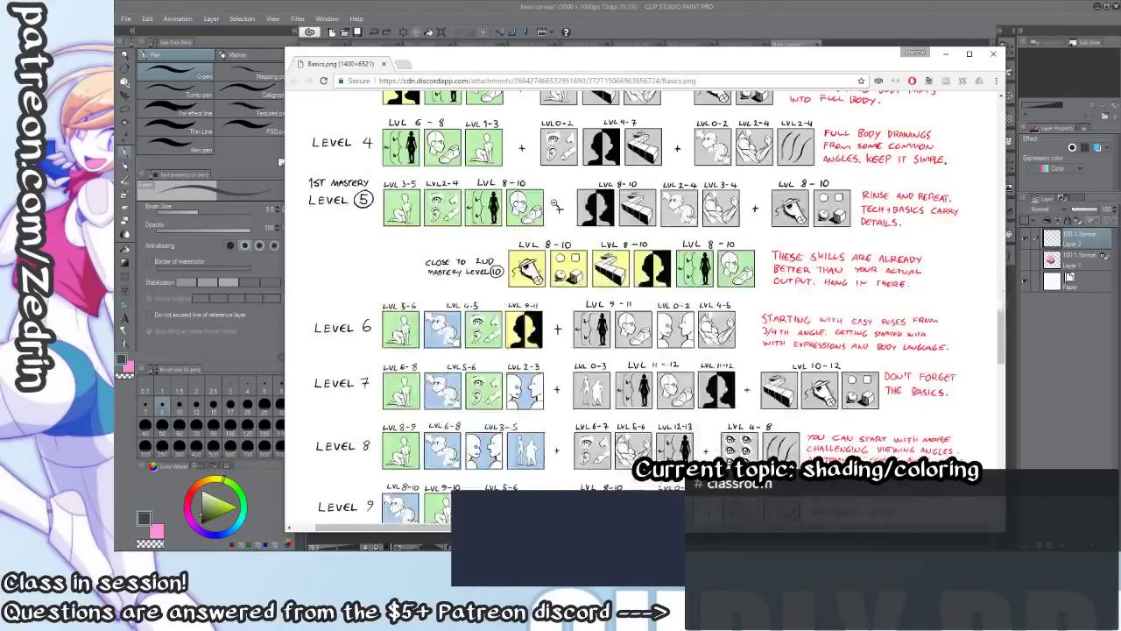
{"action": "scroll", "coordinate": [556, 202], "scroll_direction": "down", "scroll_amount": 2}
{"action": "scroll", "coordinate": [556, 260], "scroll_direction": "up", "scroll_amount": 5}
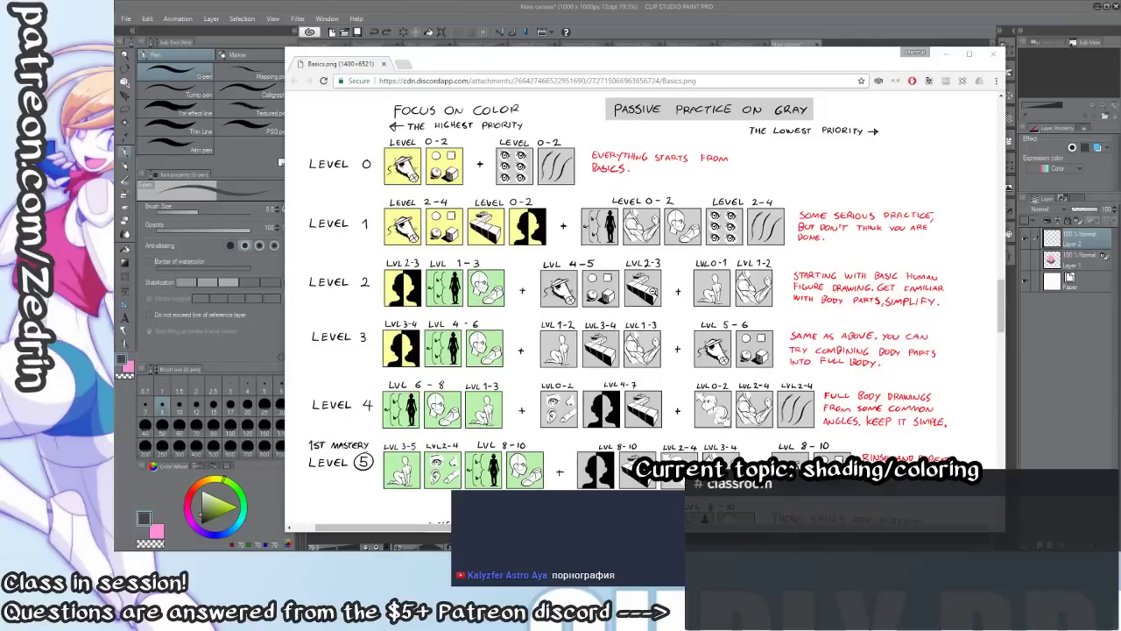
{"action": "scroll", "coordinate": [653, 295], "scroll_direction": "down", "scroll_amount": 3}
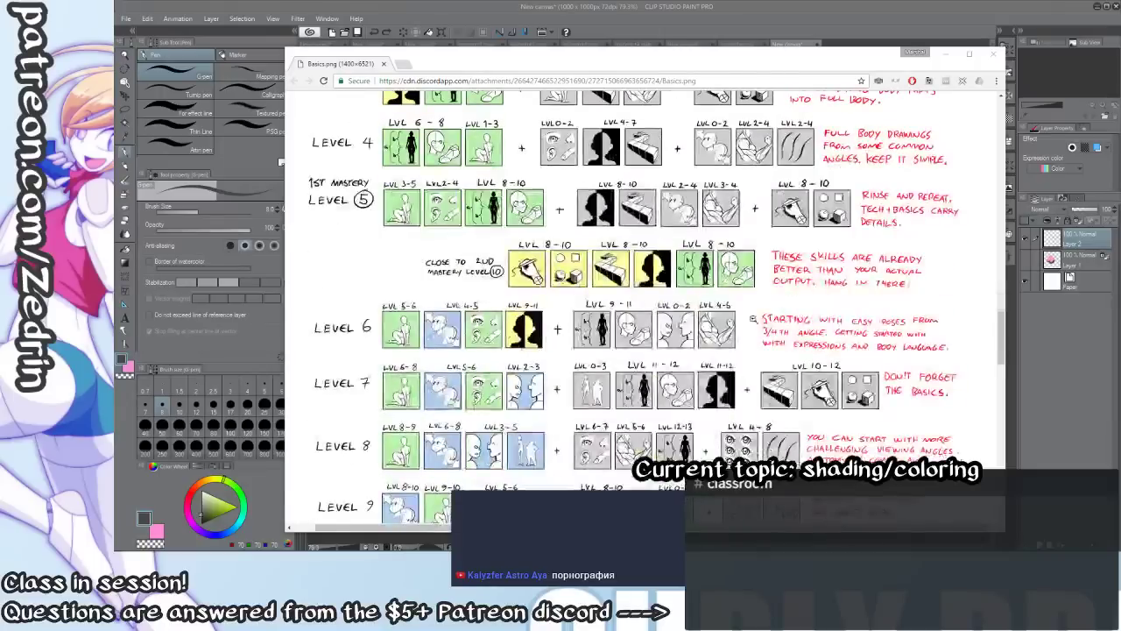
{"action": "scroll", "coordinate": [705, 312], "scroll_direction": "down", "scroll_amount": 4}
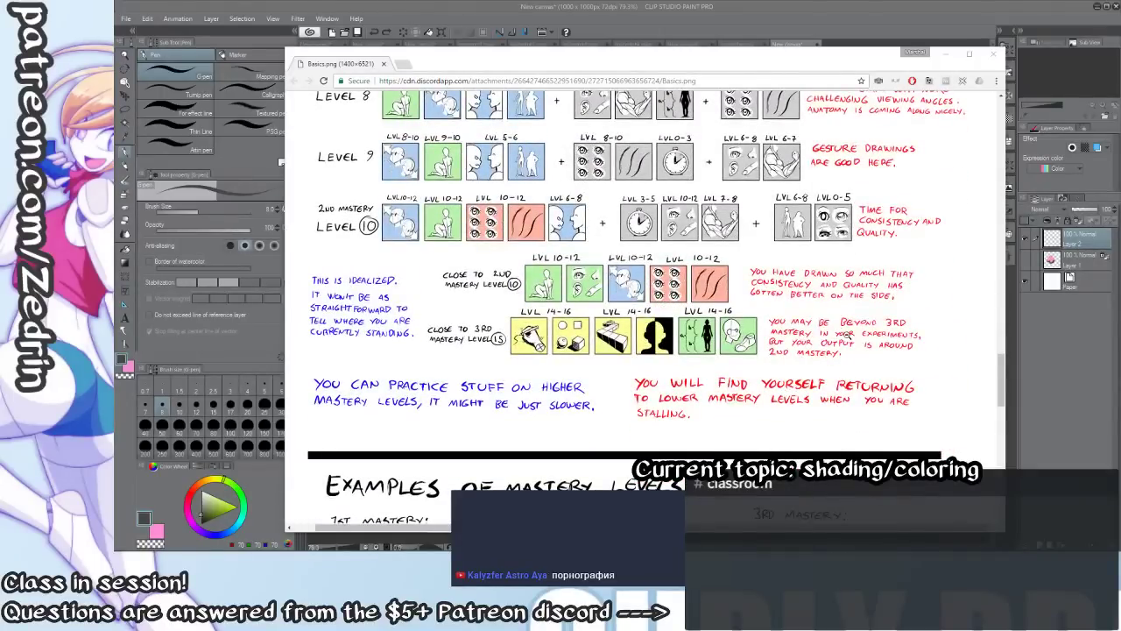
{"action": "scroll", "coordinate": [720, 322], "scroll_direction": "up", "scroll_amount": 1}
{"action": "scroll", "coordinate": [719, 324], "scroll_direction": "up", "scroll_amount": 3}
{"action": "scroll", "coordinate": [719, 324], "scroll_direction": "down", "scroll_amount": 4}
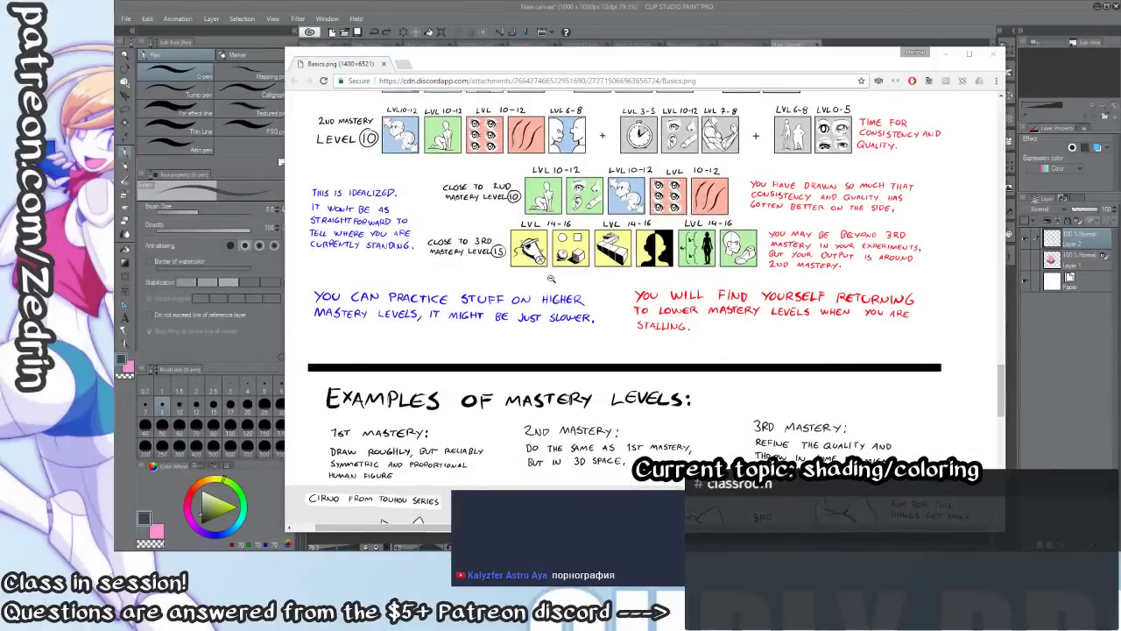
Revisit the focus points list, then examine the character drawings under Examples of Mastery Levels.
{"action": "scroll", "coordinate": [585, 287], "scroll_direction": "up", "scroll_amount": 5}
{"action": "scroll", "coordinate": [587, 289], "scroll_direction": "up", "scroll_amount": 15}
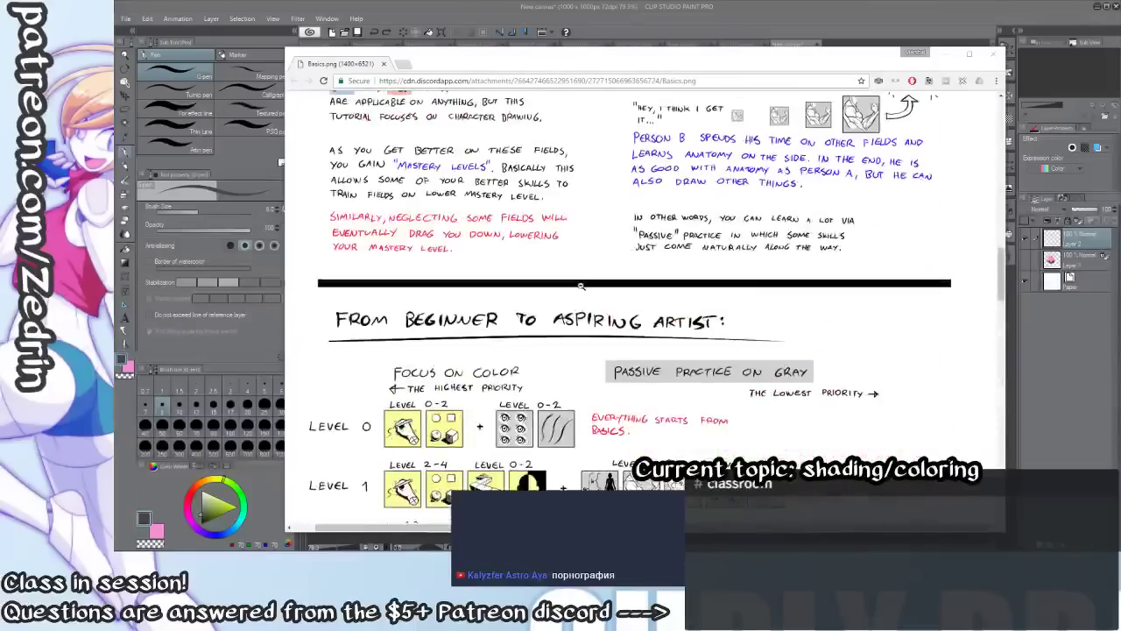
{"action": "scroll", "coordinate": [578, 289], "scroll_direction": "down", "scroll_amount": 1}
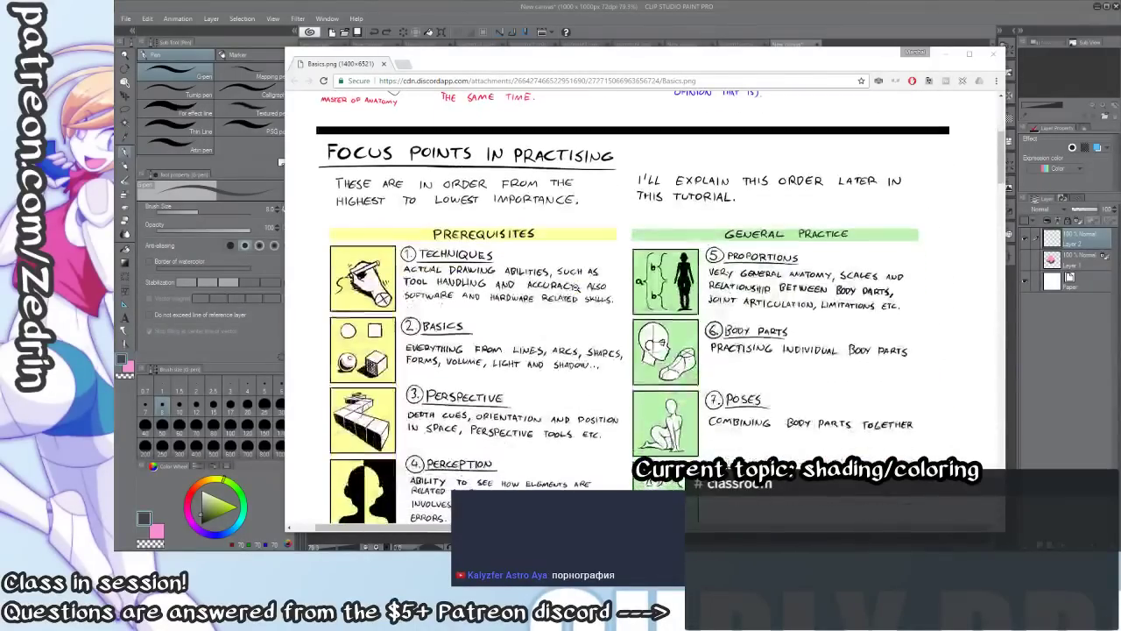
{"action": "scroll", "coordinate": [666, 333], "scroll_direction": "down", "scroll_amount": 5}
{"action": "scroll", "coordinate": [655, 331], "scroll_direction": "down", "scroll_amount": 10}
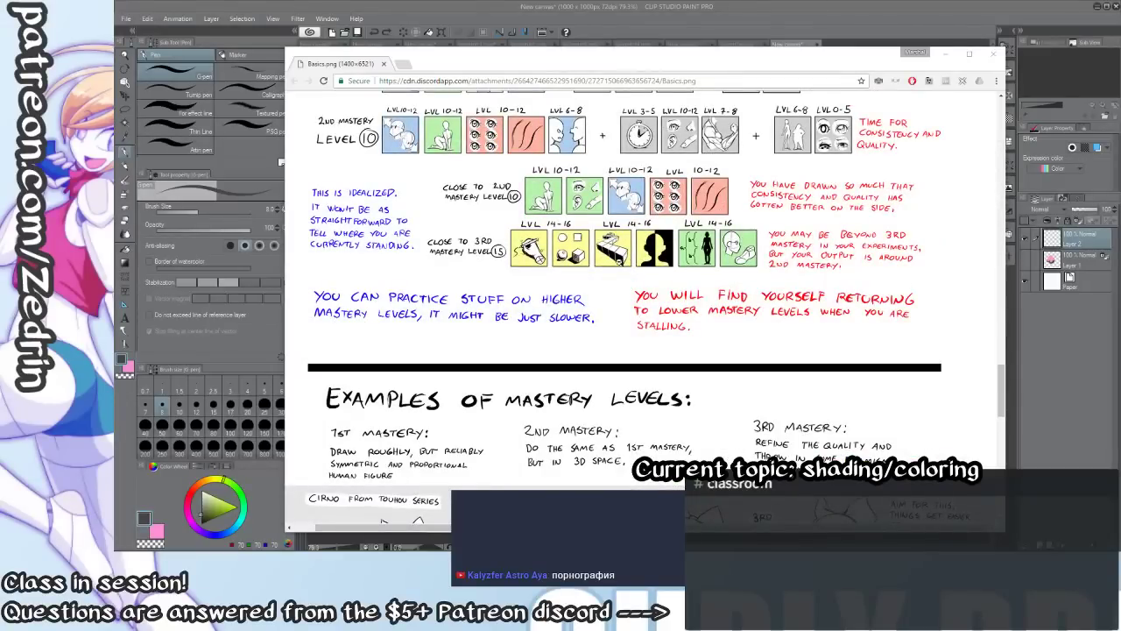
{"action": "scroll", "coordinate": [604, 311], "scroll_direction": "up", "scroll_amount": 1}
{"action": "scroll", "coordinate": [596, 309], "scroll_direction": "down", "scroll_amount": 2}
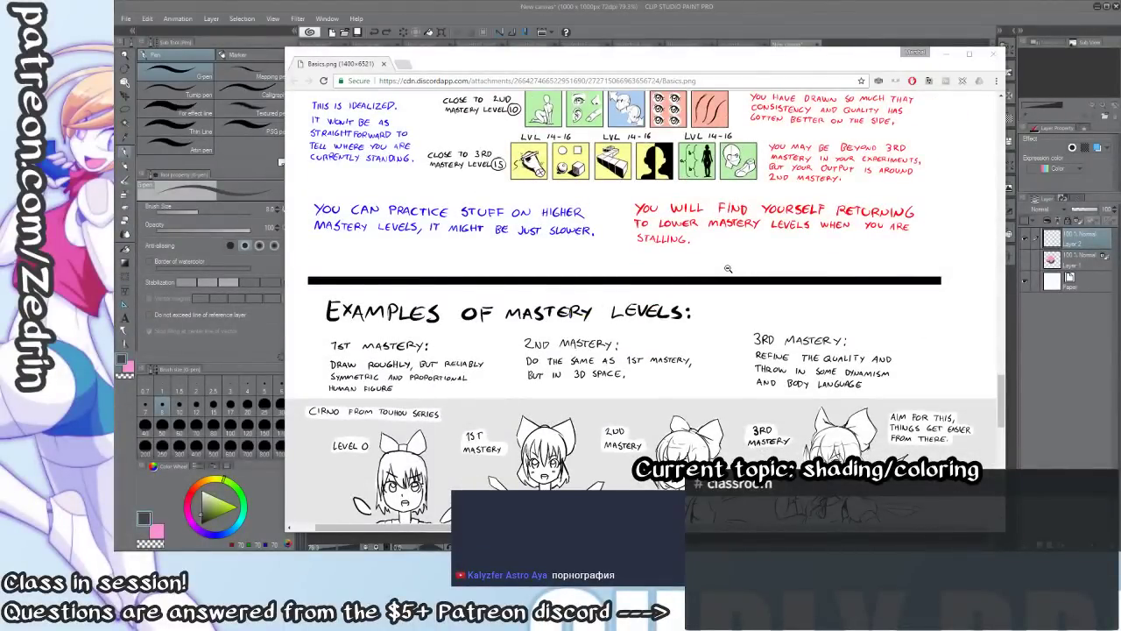
{"action": "scroll", "coordinate": [727, 269], "scroll_direction": "down", "scroll_amount": 4}
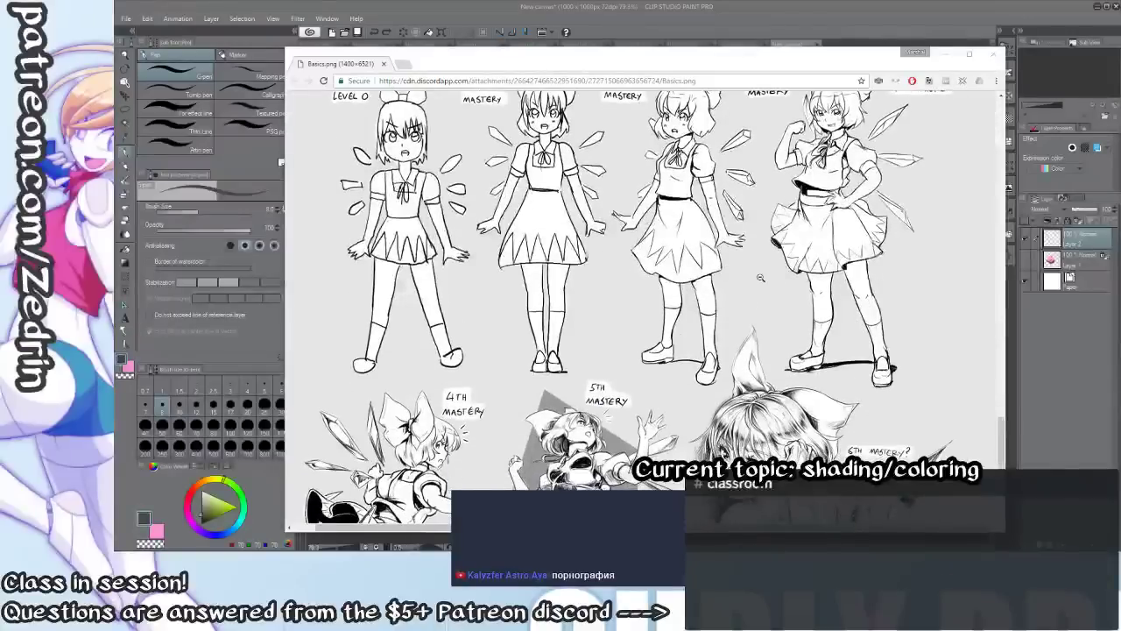
{"action": "scroll", "coordinate": [758, 277], "scroll_direction": "up", "scroll_amount": 3}
{"action": "scroll", "coordinate": [759, 276], "scroll_direction": "up", "scroll_amount": 1}
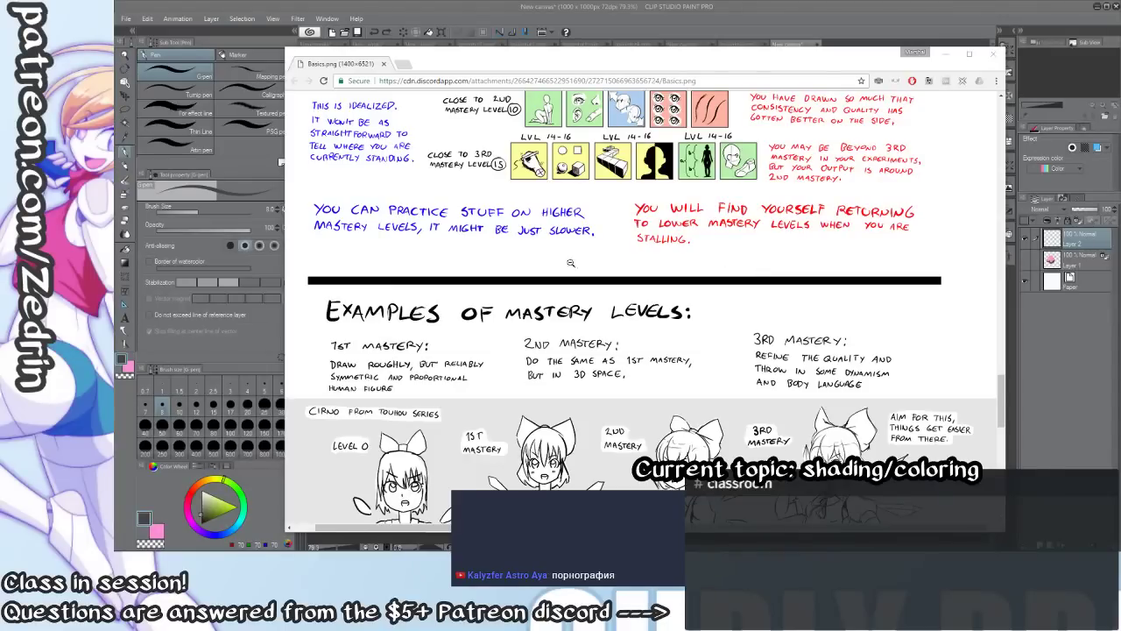
Compare the Cirno drawings from level 0 to 3rd mastery with their descriptions under Examples of Mastery Levels.
{"action": "scroll", "coordinate": [746, 273], "scroll_direction": "down", "scroll_amount": 1}
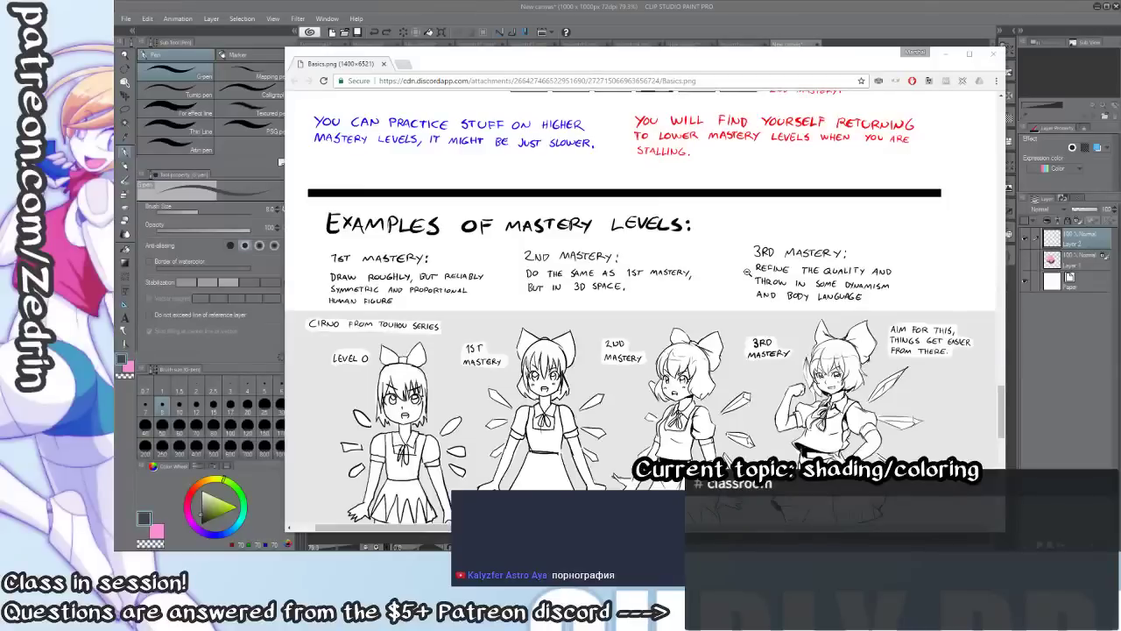
{"action": "scroll", "coordinate": [734, 272], "scroll_direction": "down", "scroll_amount": 3}
{"action": "scroll", "coordinate": [770, 273], "scroll_direction": "up", "scroll_amount": 2}
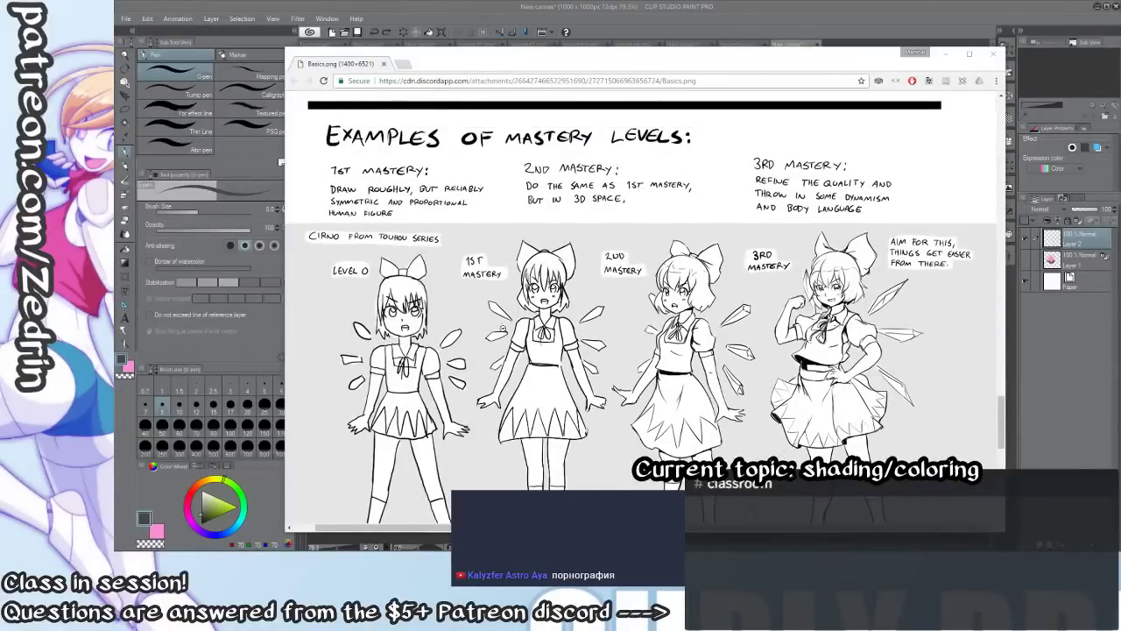
{"action": "scroll", "coordinate": [506, 317], "scroll_direction": "down", "scroll_amount": 1}
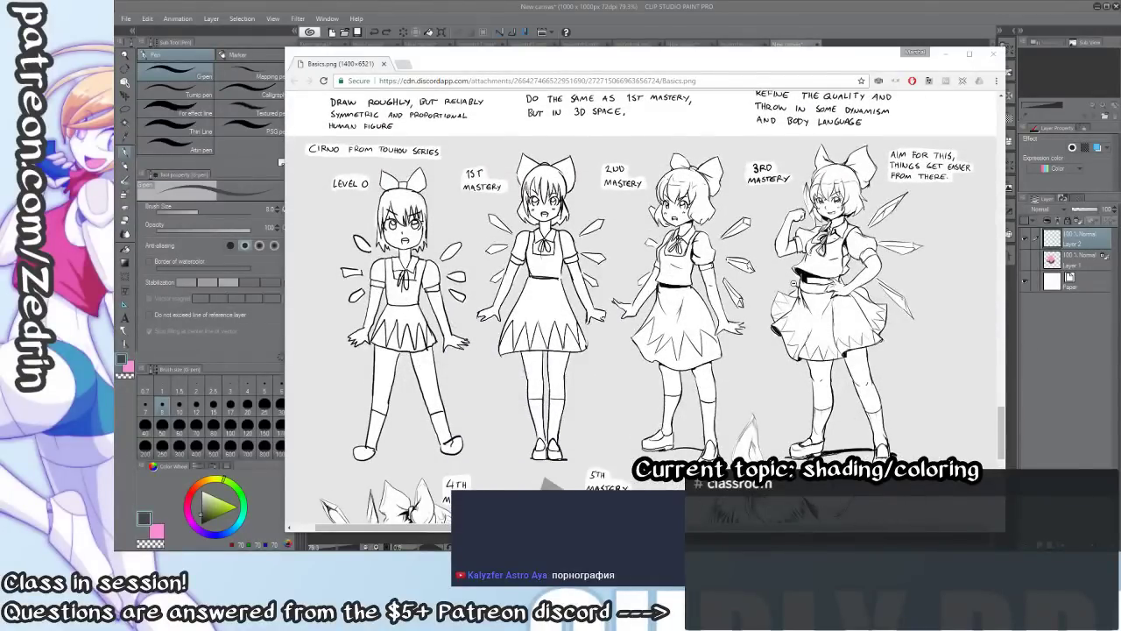
{"action": "scroll", "coordinate": [794, 285], "scroll_direction": "down", "scroll_amount": 1}
{"action": "scroll", "coordinate": [794, 285], "scroll_direction": "up", "scroll_amount": 1}
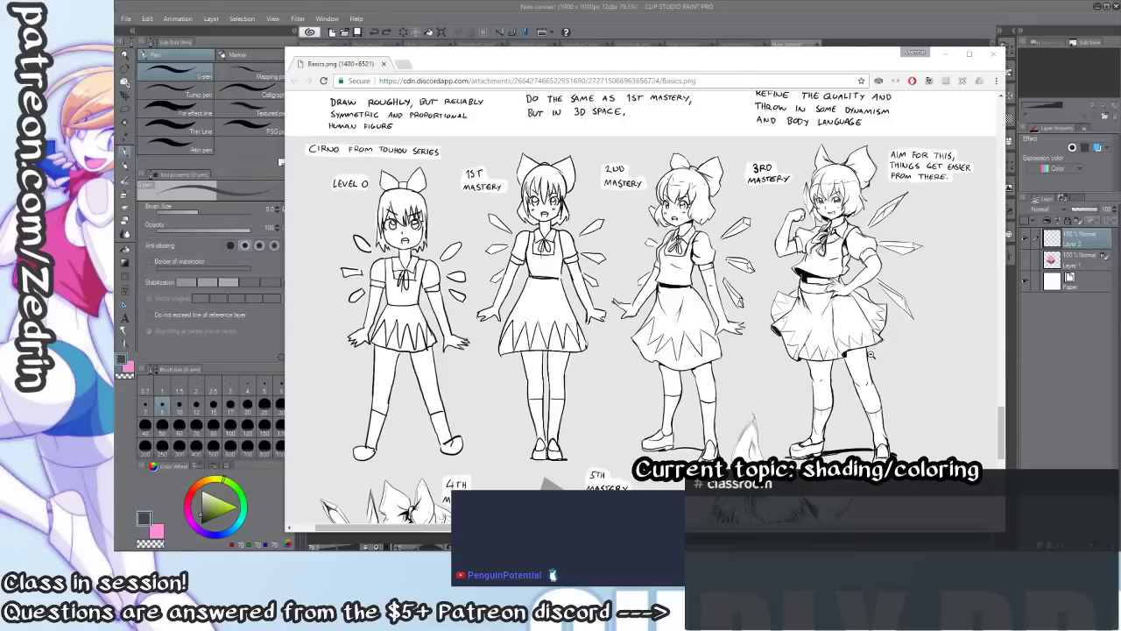
Examine the 4th, 5th and 6th mastery character drawings in the lower row of the examples.
{"action": "scroll", "coordinate": [872, 353], "scroll_direction": "down", "scroll_amount": 5}
{"action": "scroll", "coordinate": [722, 286], "scroll_direction": "up", "scroll_amount": 1}
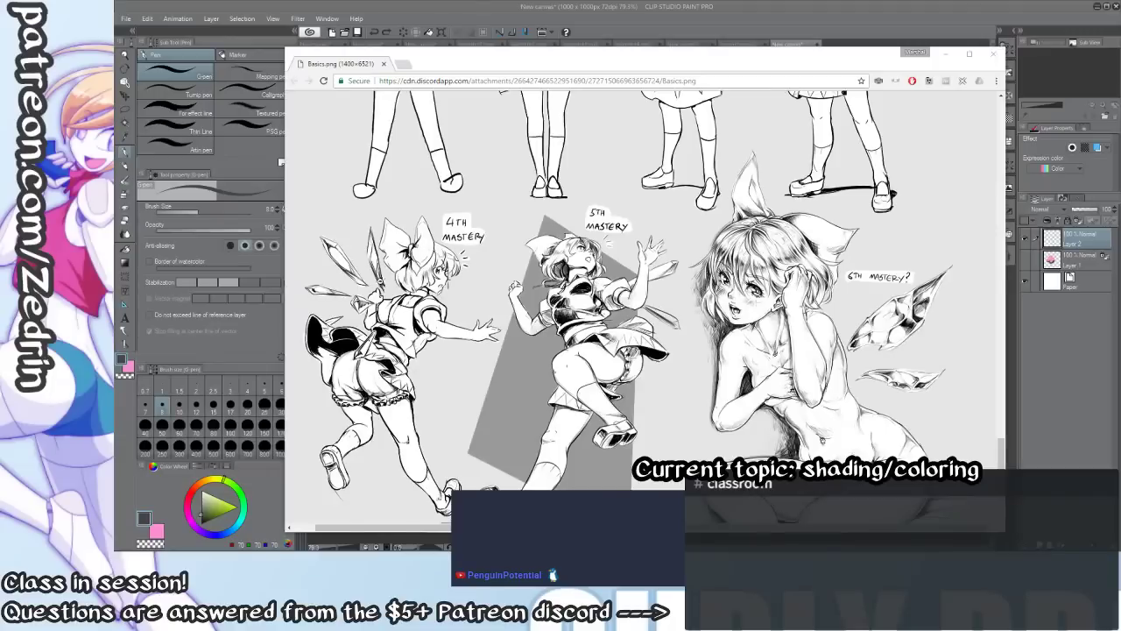
{"action": "scroll", "coordinate": [822, 354], "scroll_direction": "down", "scroll_amount": 1}
{"action": "scroll", "coordinate": [411, 230], "scroll_direction": "up", "scroll_amount": 1}
{"action": "scroll", "coordinate": [583, 358], "scroll_direction": "down", "scroll_amount": 1}
{"action": "scroll", "coordinate": [583, 350], "scroll_direction": "up", "scroll_amount": 1}
{"action": "scroll", "coordinate": [609, 376], "scroll_direction": "down", "scroll_amount": 1}
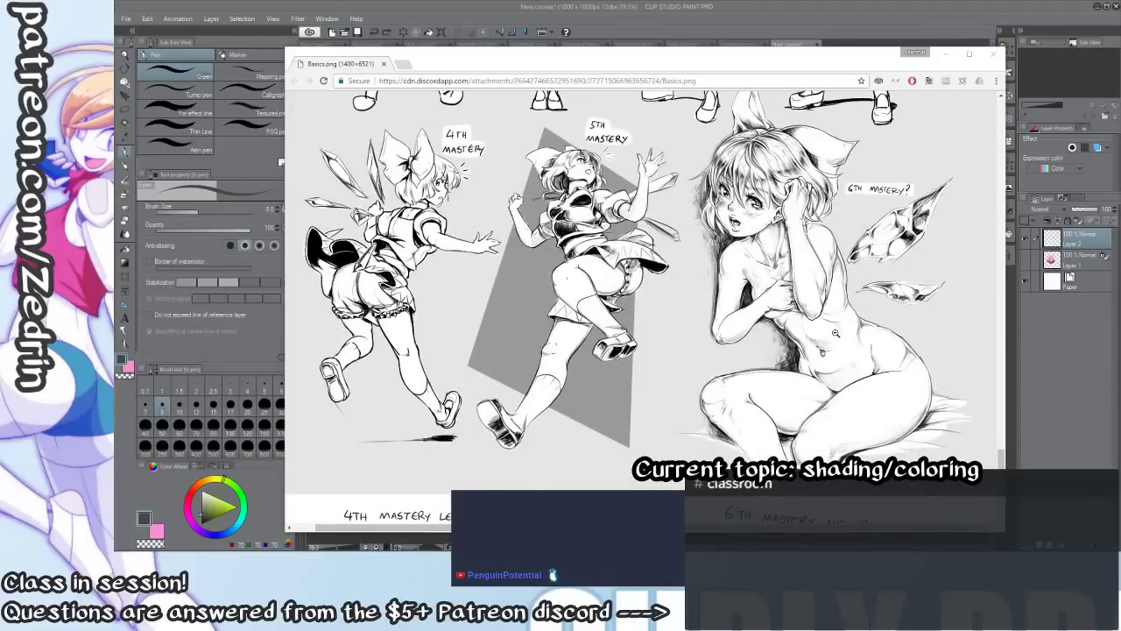
Review the written descriptions of the 4th, 5th and 6th mastery levels, and close the Basics.png browser window.
{"action": "scroll", "coordinate": [835, 333], "scroll_direction": "down", "scroll_amount": 2}
{"action": "scroll", "coordinate": [834, 333], "scroll_direction": "up", "scroll_amount": 2}
{"action": "scroll", "coordinate": [800, 248], "scroll_direction": "down", "scroll_amount": 3}
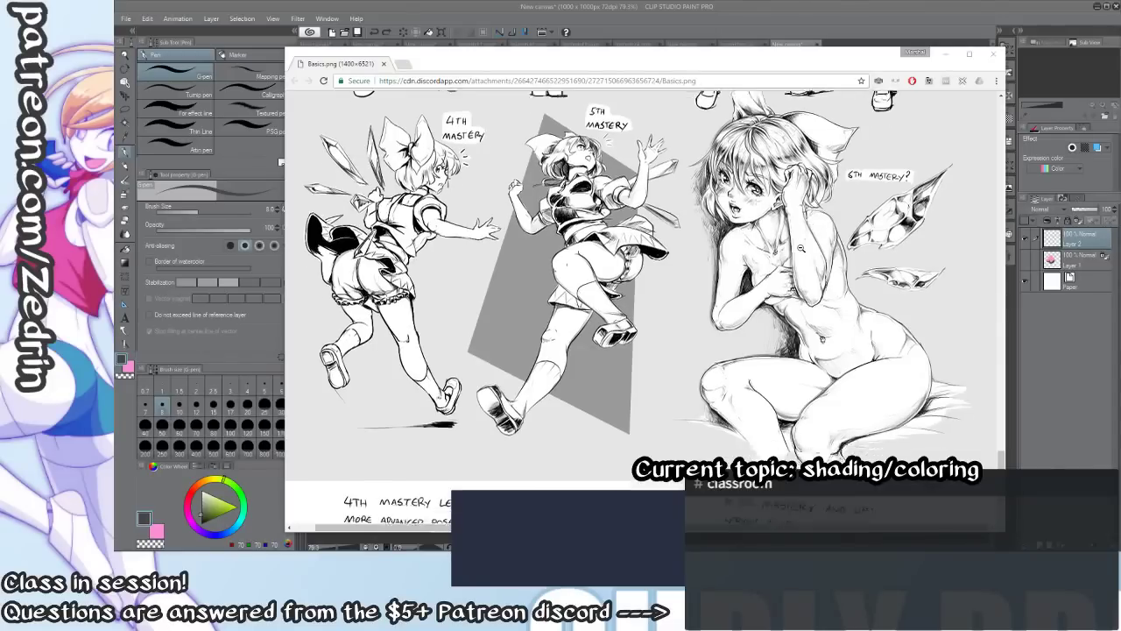
{"action": "scroll", "coordinate": [805, 250], "scroll_direction": "up", "scroll_amount": 3}
{"action": "scroll", "coordinate": [810, 251], "scroll_direction": "down", "scroll_amount": 3}
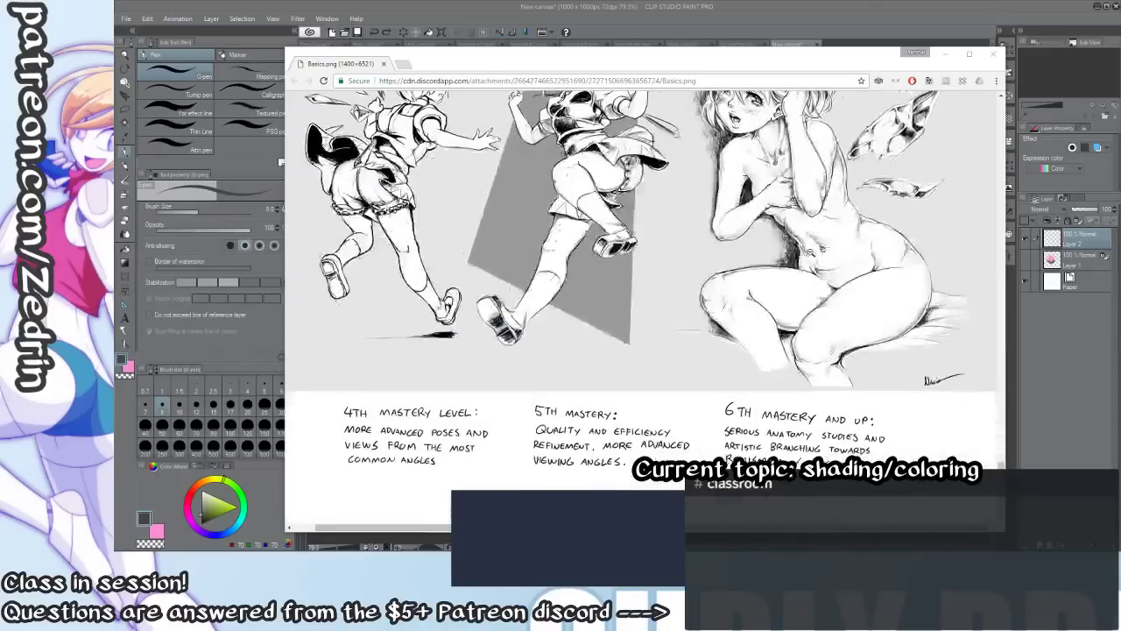
{"action": "left_click", "coordinate": [992, 54]}
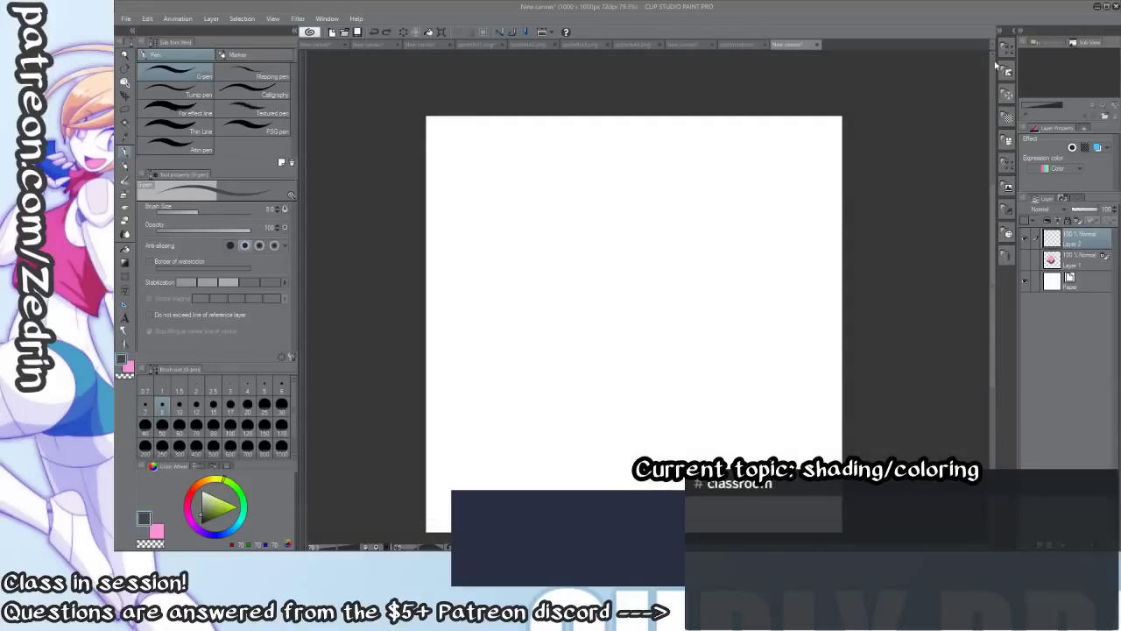